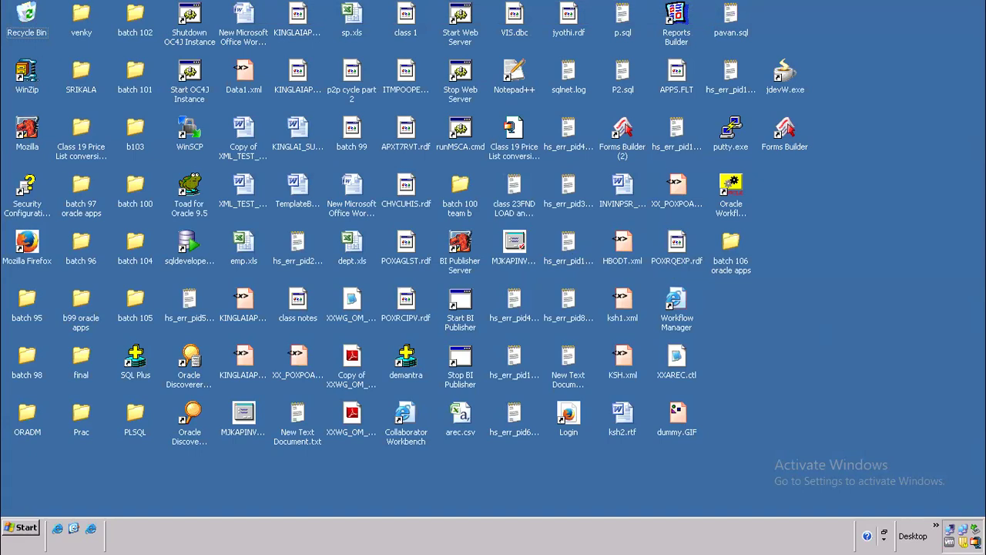
Step: Open Internet Explorer on the saved AppsLogin E-Business Suite login page
click(91, 531)
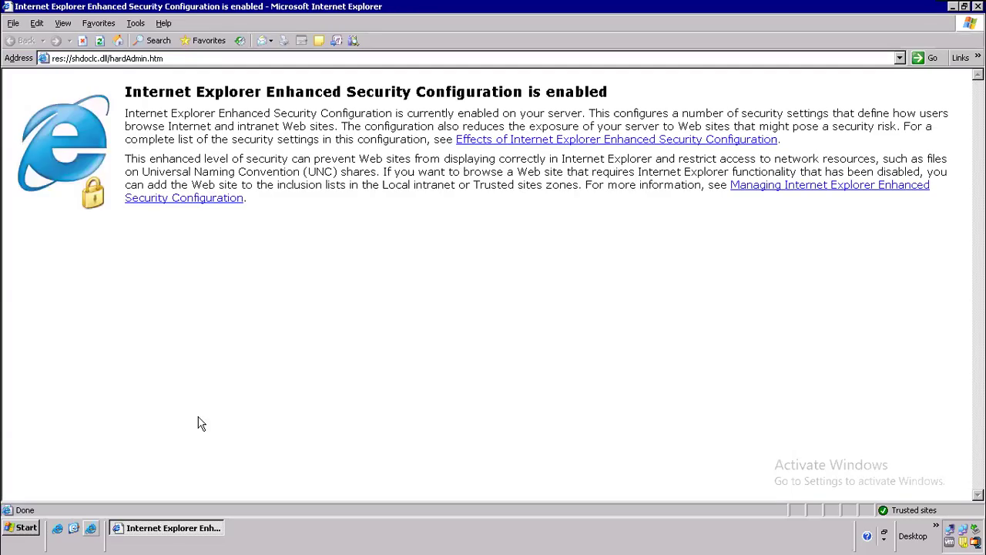
click(899, 58)
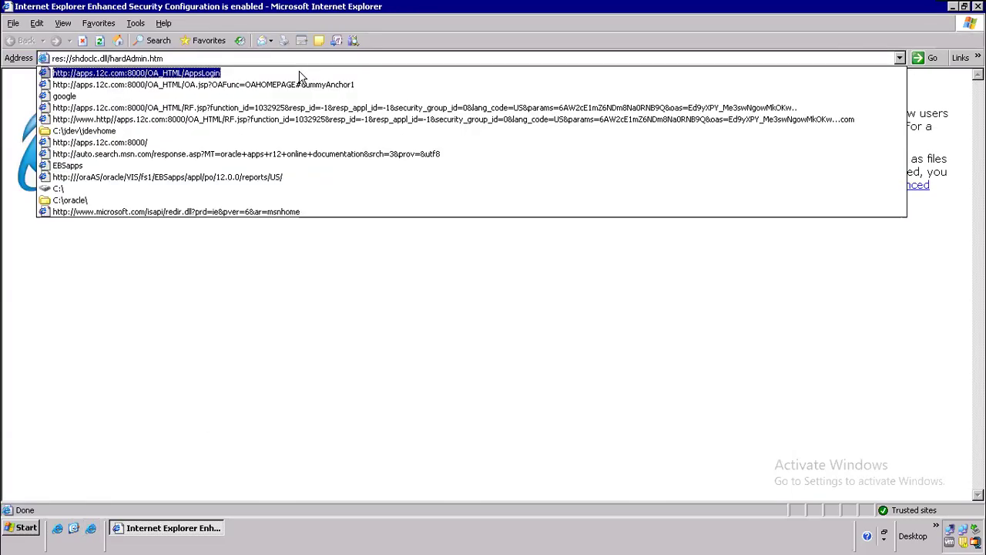
click(301, 77)
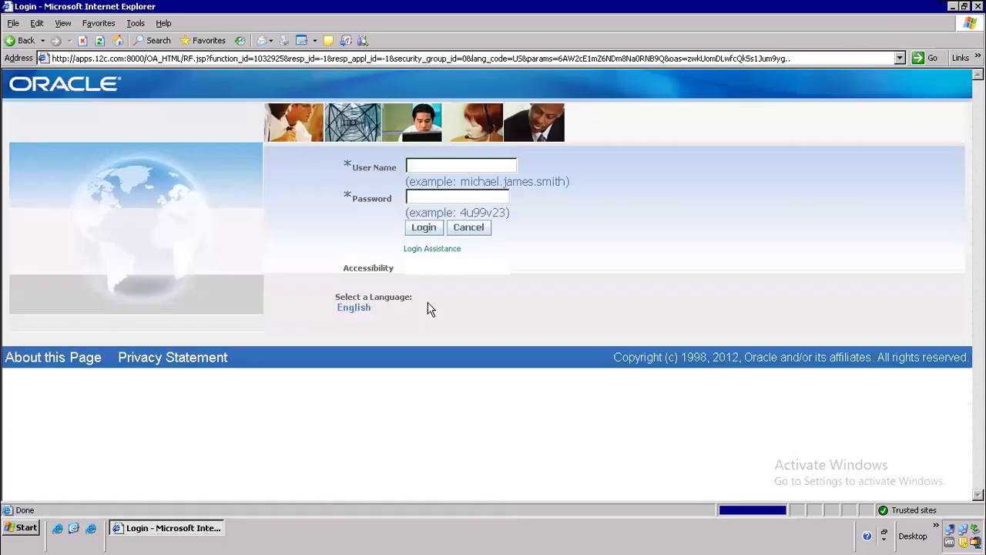
Step: Log in as the OPERATIONS user with the account password
click(431, 162)
text(operations)
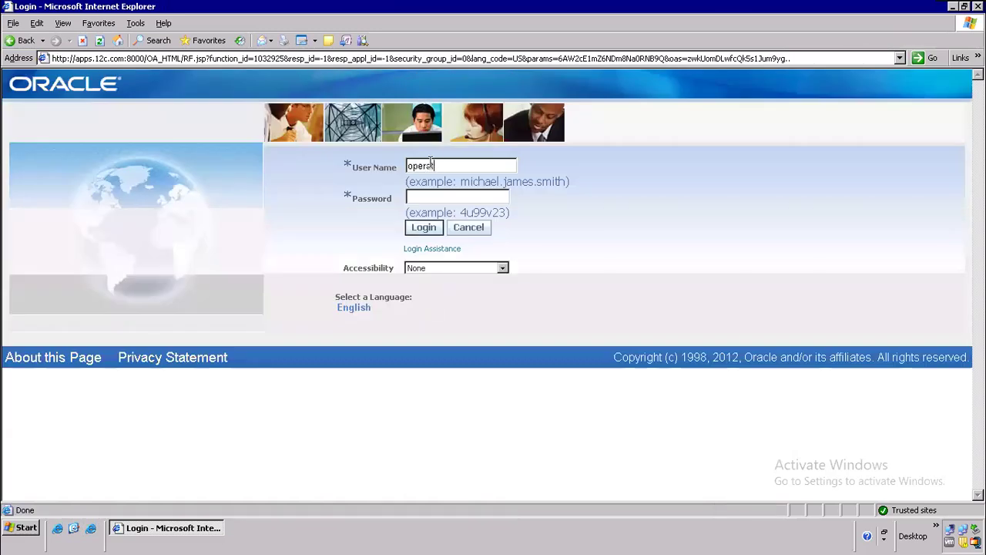
key(Tab)
text(welcome)
key(Return)
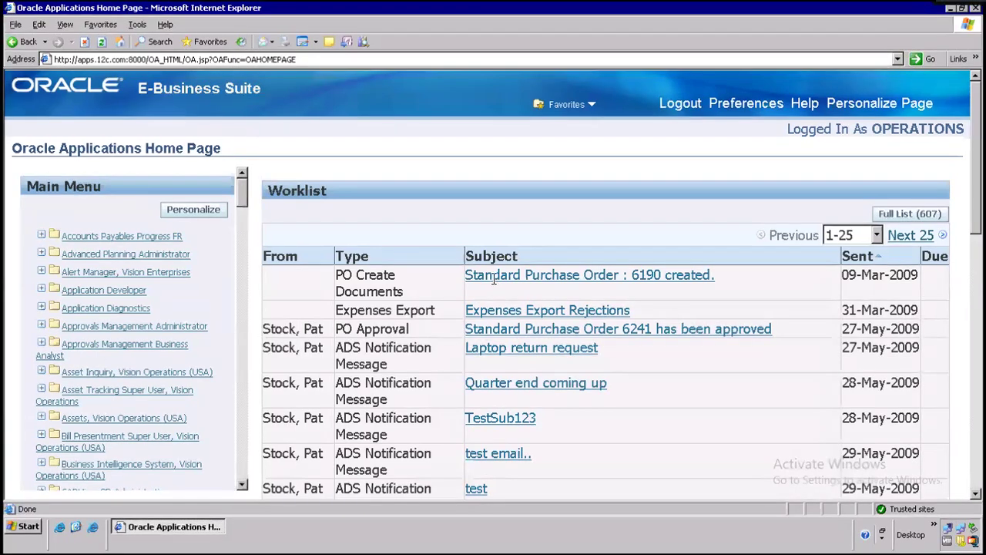
key(ctrl+alt+Break)
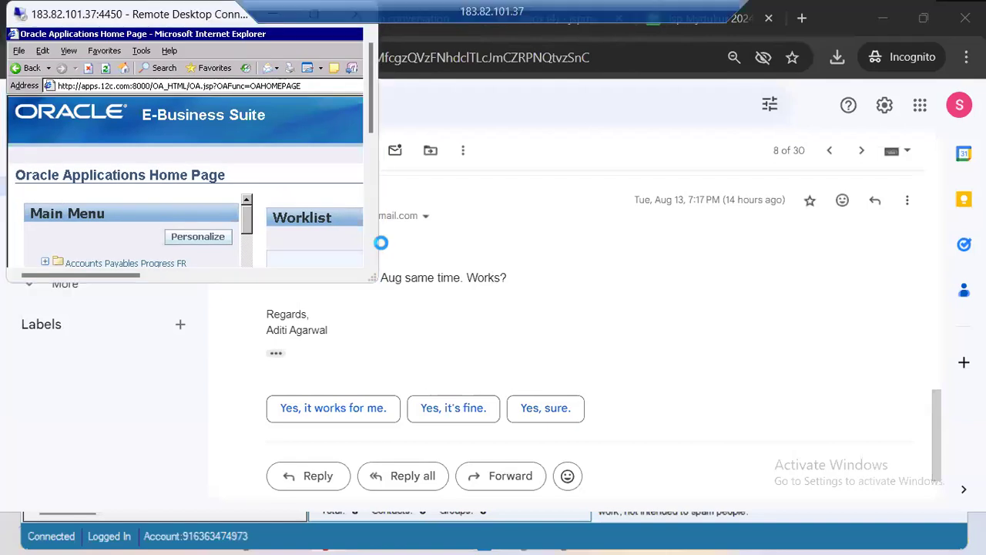
click(330, 16)
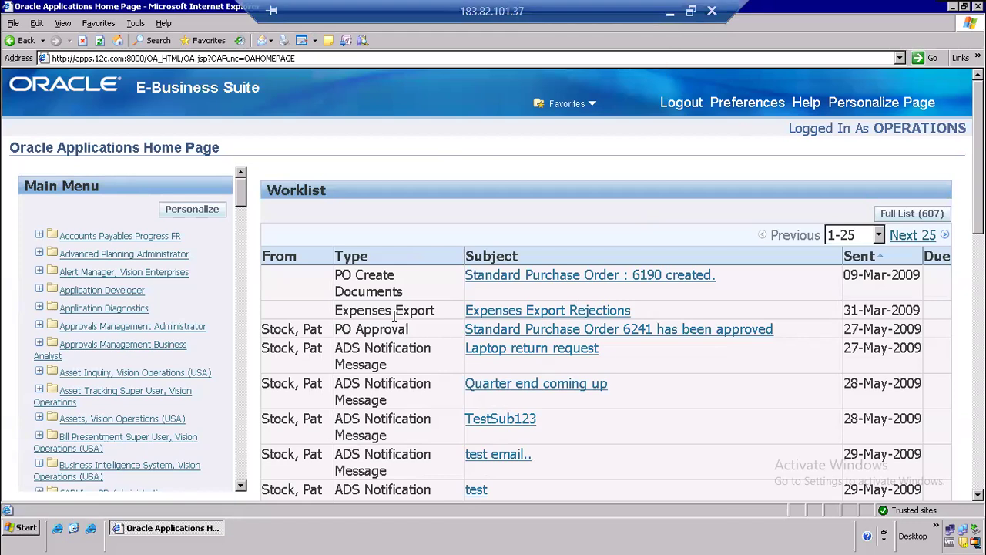
click(102, 292)
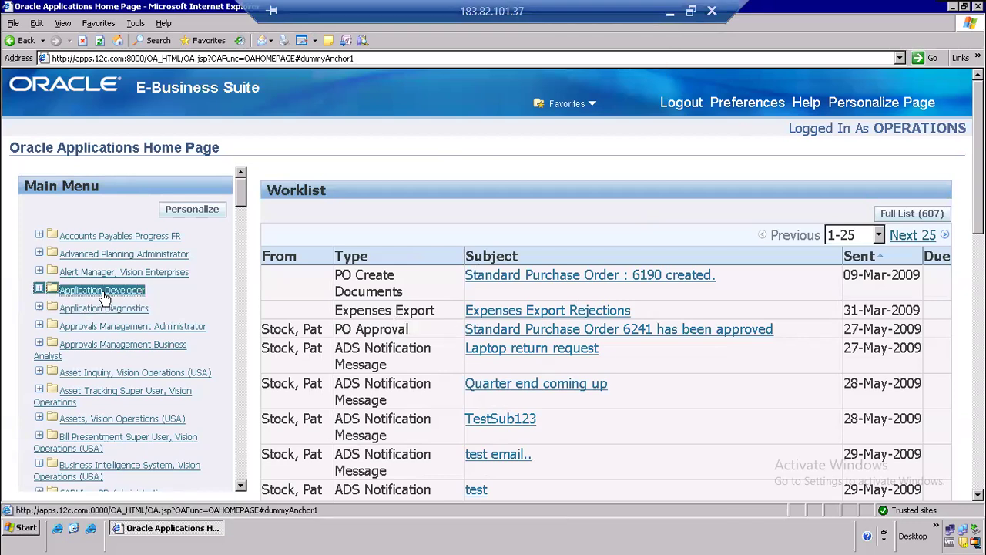
Step: Open the Application Developer Profile form, then minimise everything to show the desktop
click(75, 309)
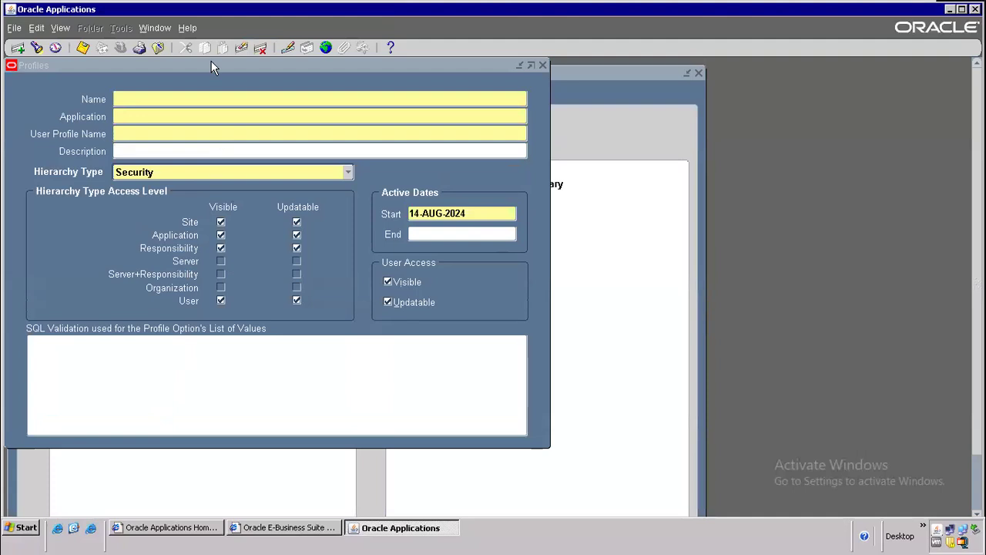
click(22, 530)
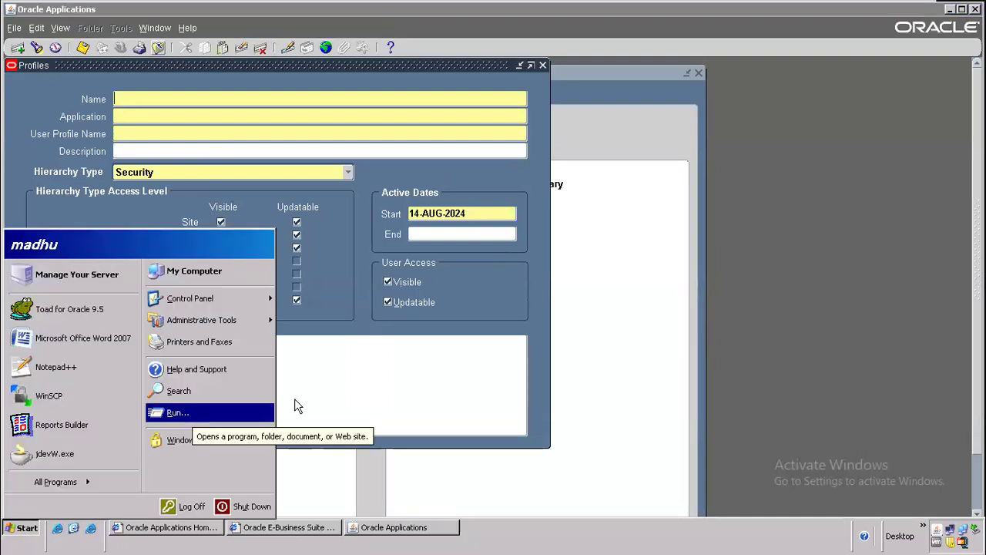
click(660, 342)
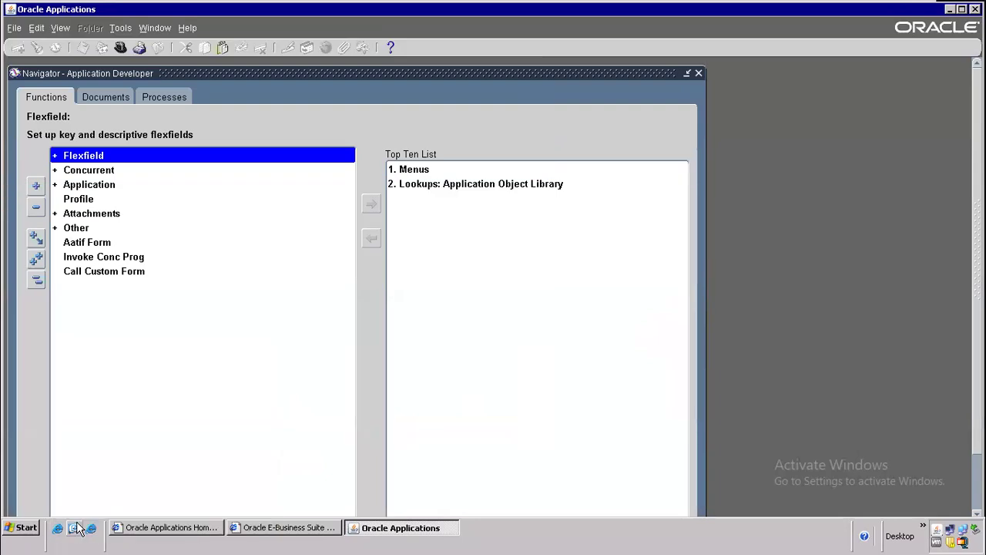
click(75, 528)
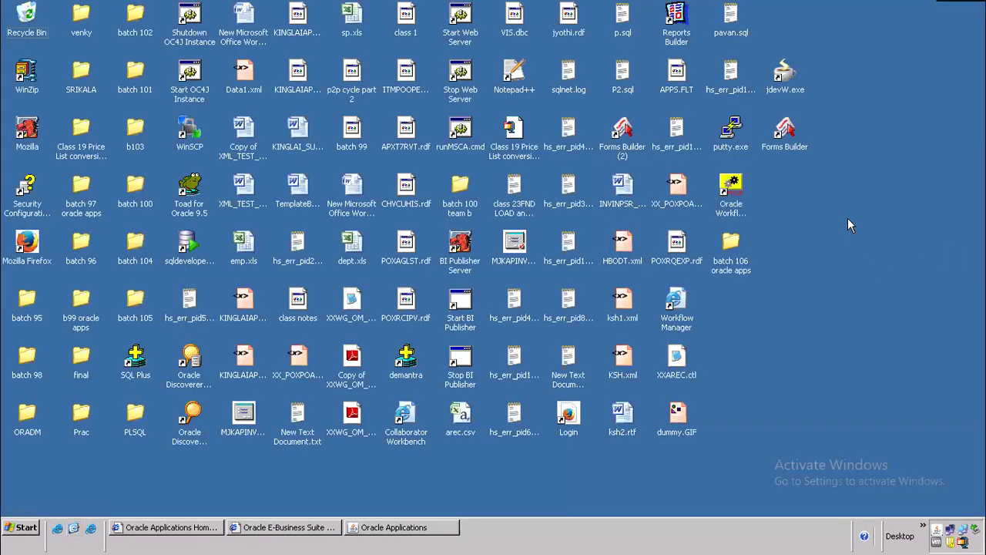
Step: Create a new Word document in the maximised batch 106 oracle apps folder
double_click(732, 245)
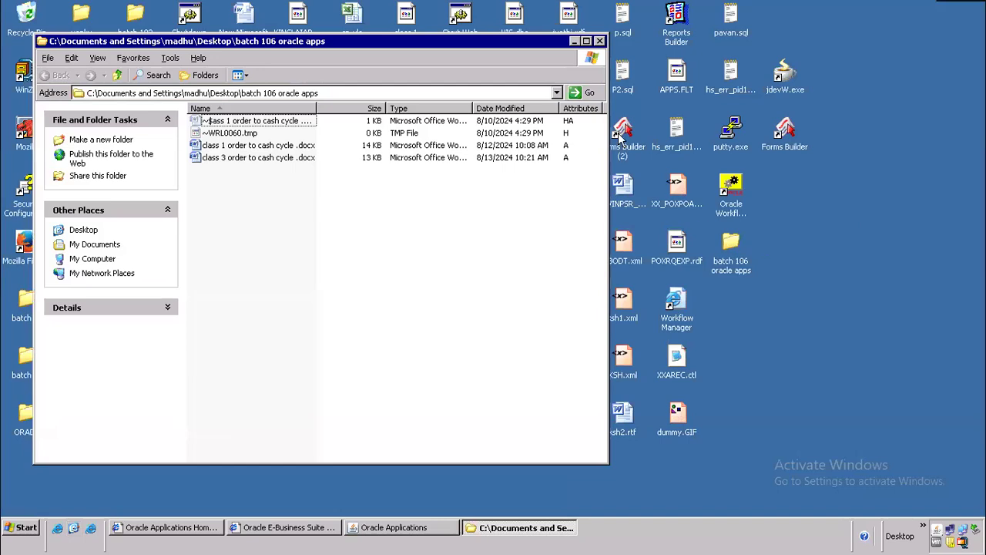
click(589, 45)
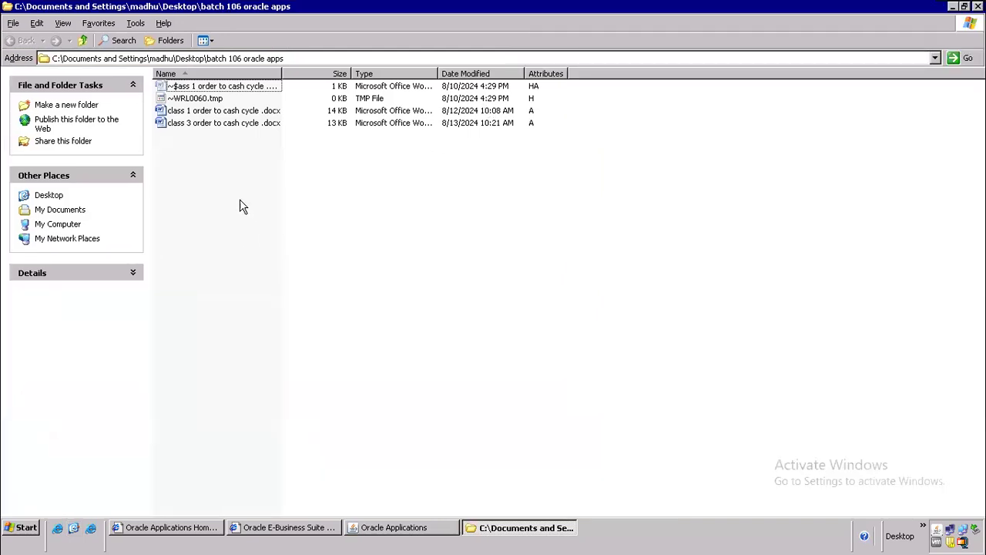
right_click(221, 149)
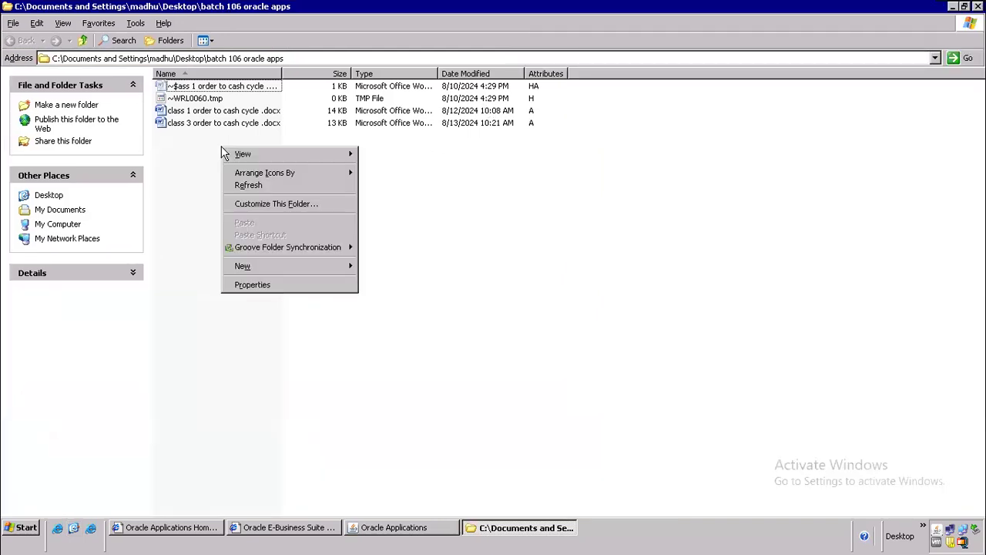
mouse_move(332, 265)
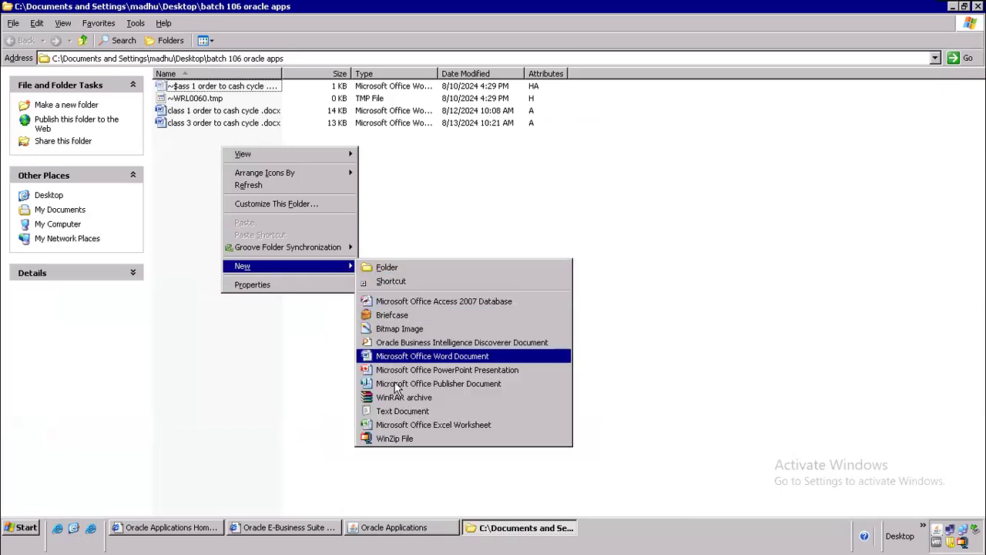
click(369, 356)
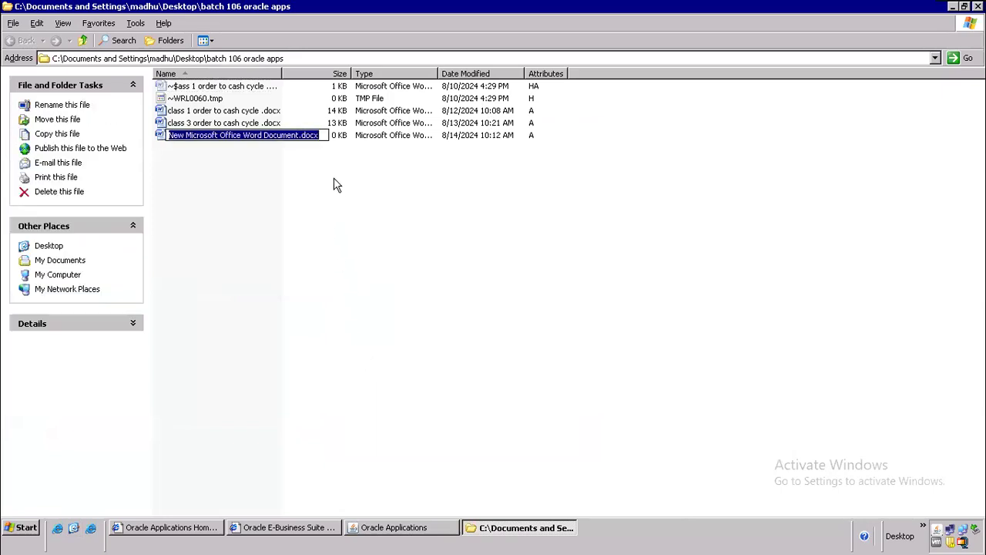
Step: Name the document 'class 4 Internal Sales order' and open it
drag(299, 135, 127, 124)
text(cls)
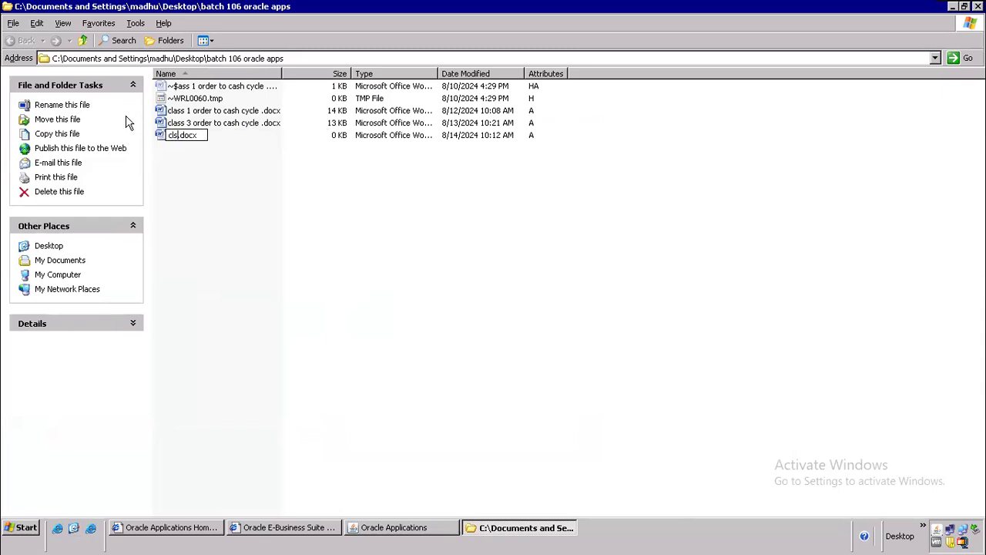
key(BackSpace)
key(BackSpace)
text(lass 4)
text( Inter)
text(nal Sal)
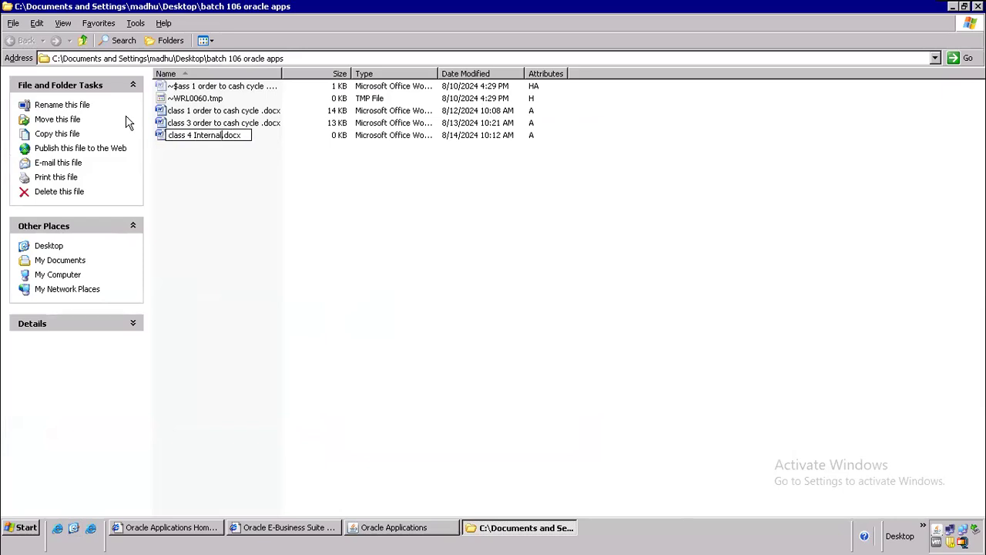
text(es order)
key(Return)
key(Return)
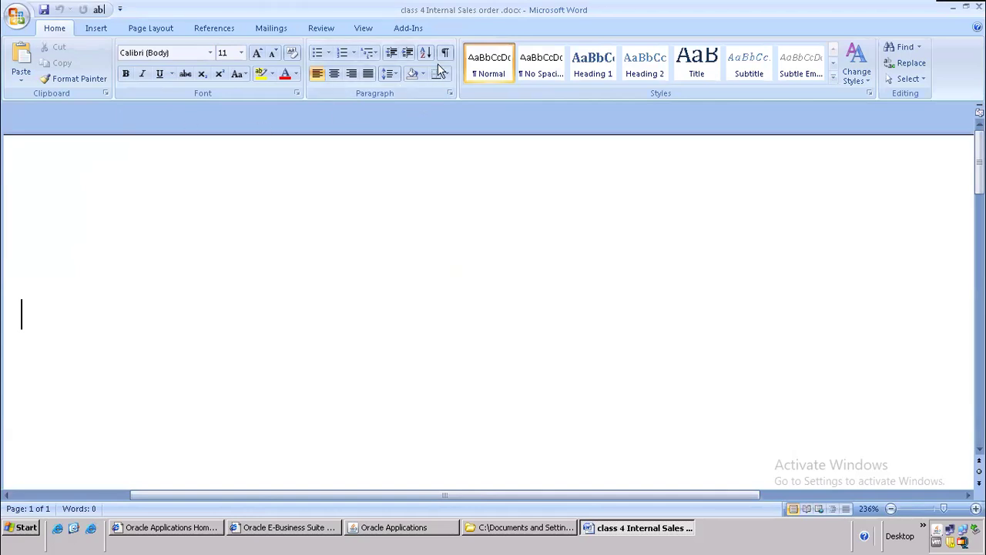
Step: Type the heading 'Internal sales order' at 132% zoom with a dashed border line below
text(I)
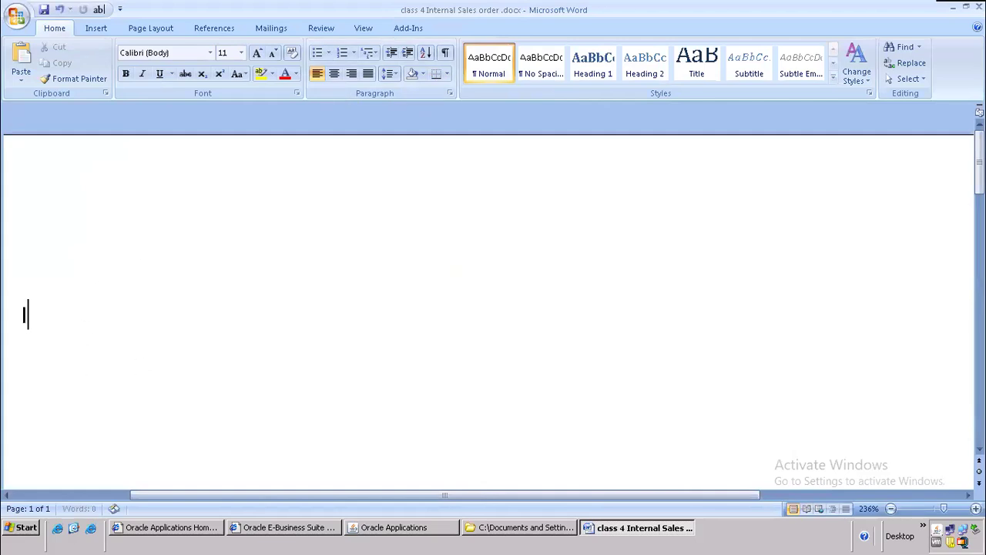
text(nternal sales order)
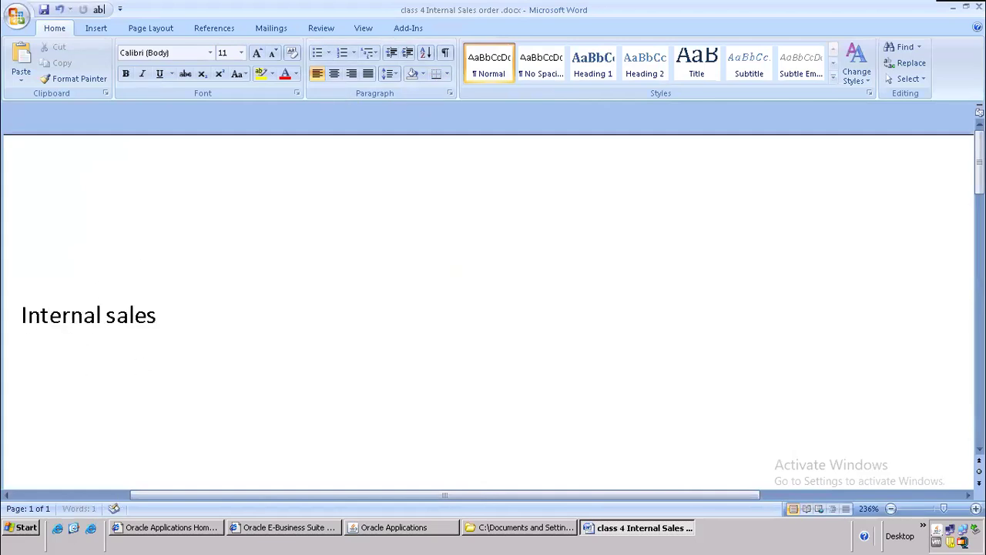
click(19, 313)
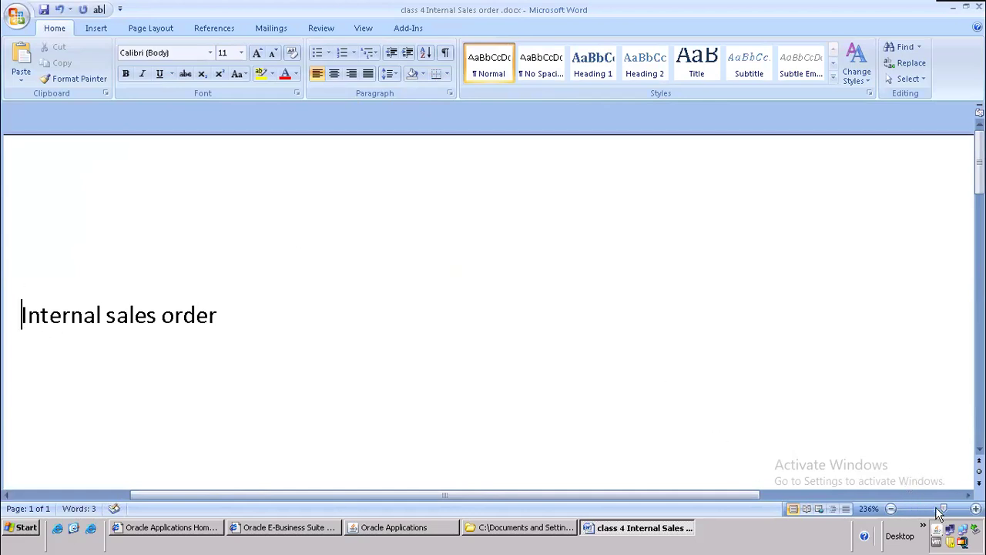
drag(943, 509, 935, 508)
click(390, 233)
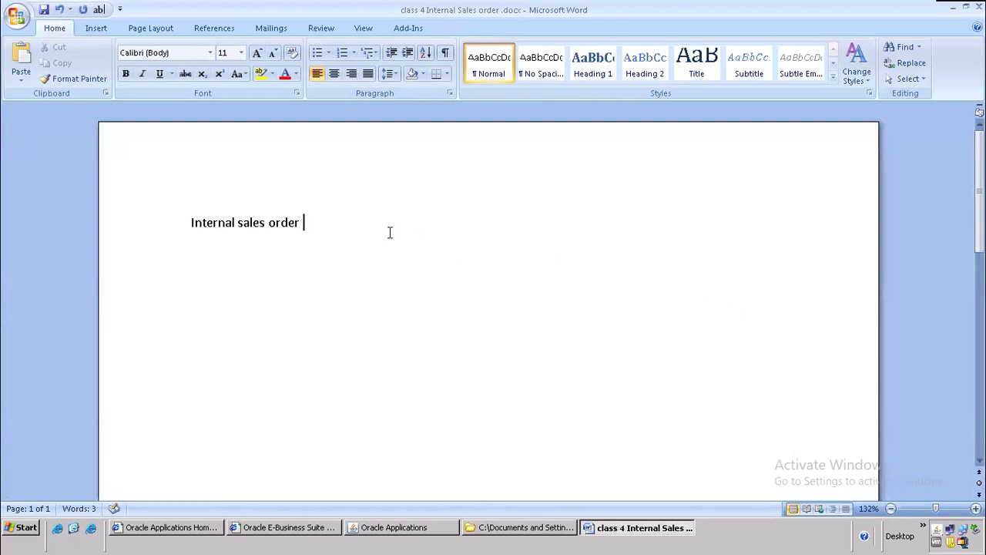
key(Return)
text(------------------------)
key(Return)
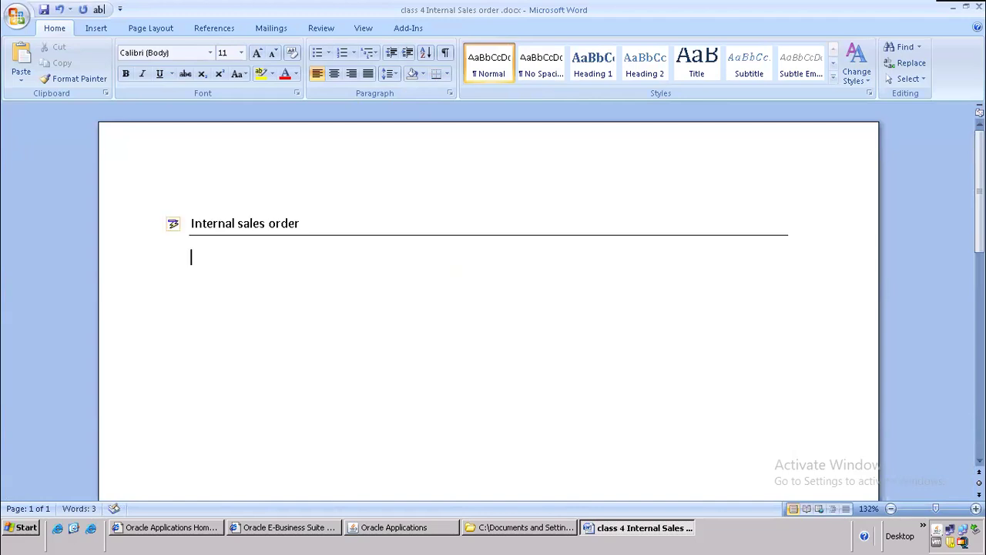
scroll(465, 318, down, 1)
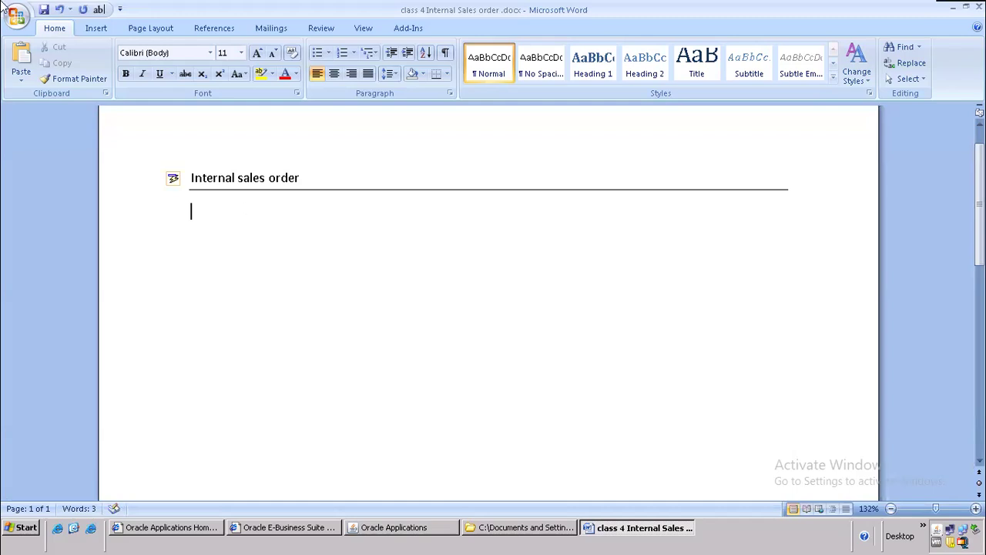
double_click(213, 216)
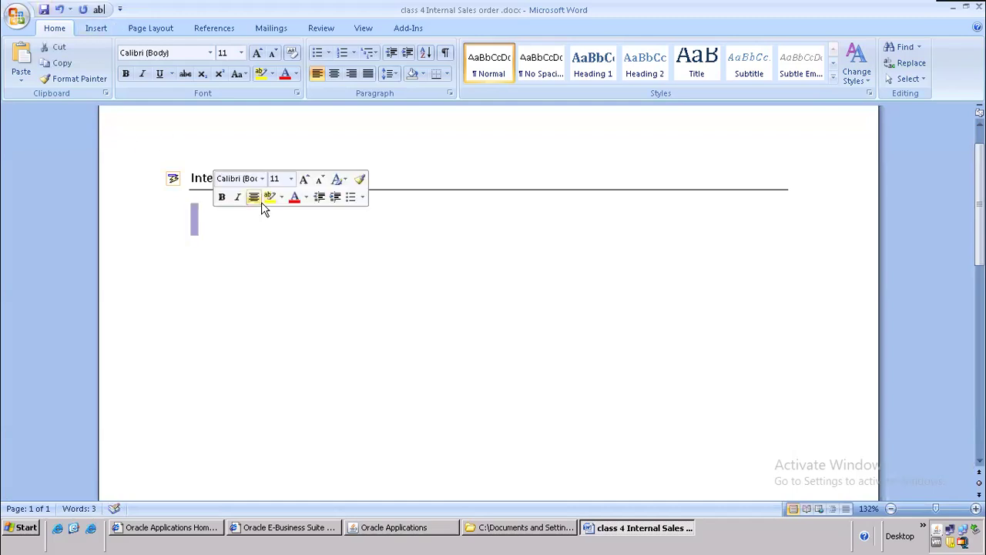
click(232, 236)
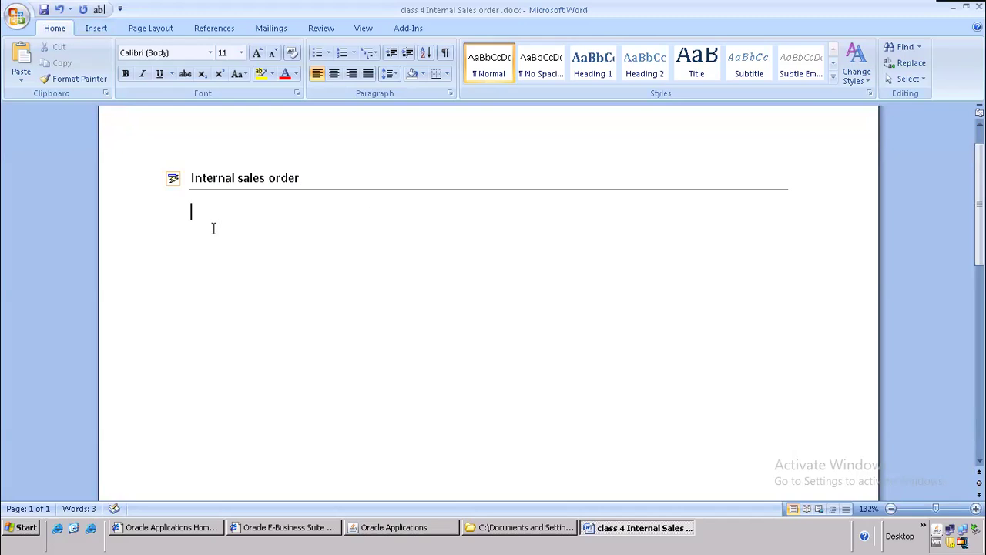
Step: List the order flow lines: Order entry, Booking, Pick release------------→M1, and Shipping
text(Order entry)
key(Return)
text(Booking)
key(Return)
text(Pi)
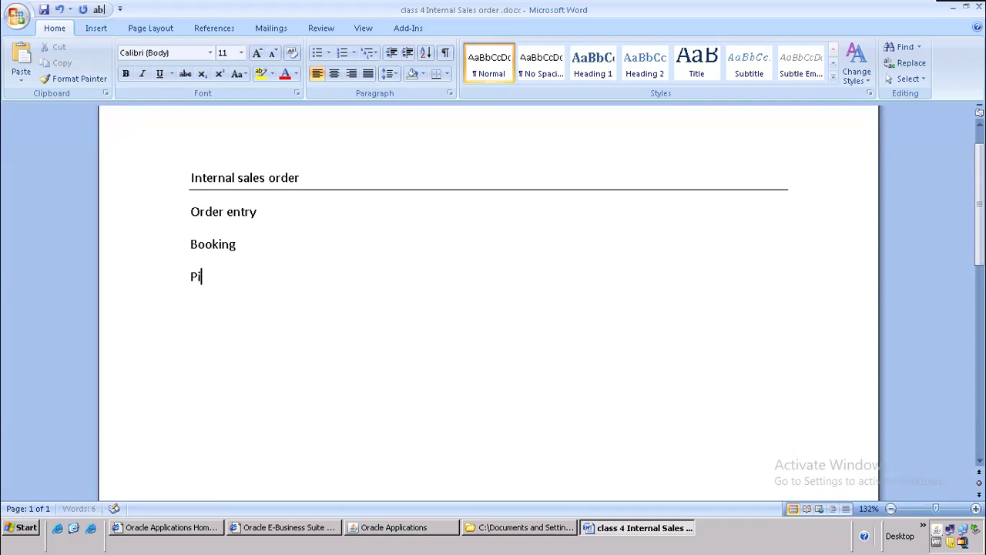
text(ck release------------→)
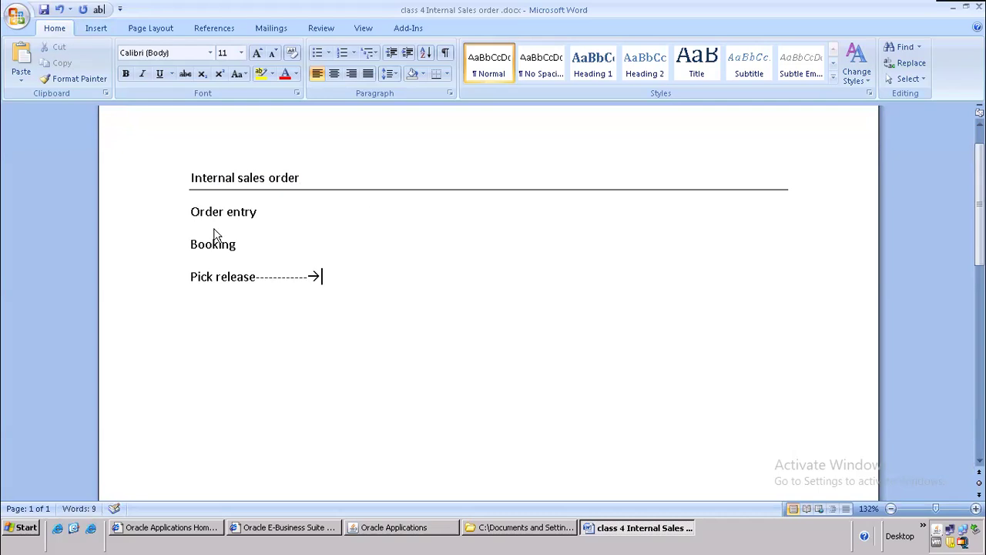
text(M1)
key(Return)
text(Shipping)
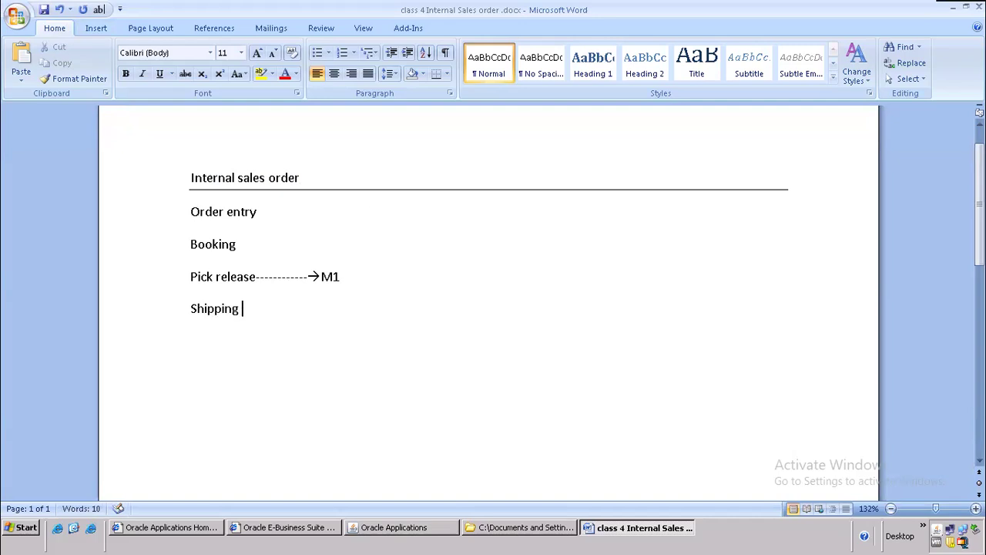
Step: Rework the Pick release line into a dashed arrow running from M2 to M1
key(Up)
key(Right)
key(Right)
key(Right)
key(Right)
key(Right)
key(Right)
key(Right)
key(Right)
key(Right)
key(Right)
key(Right)
key(Right)
key(Right)
key(Right)
key(Right)
key(Right)
drag(309, 275, 340, 278)
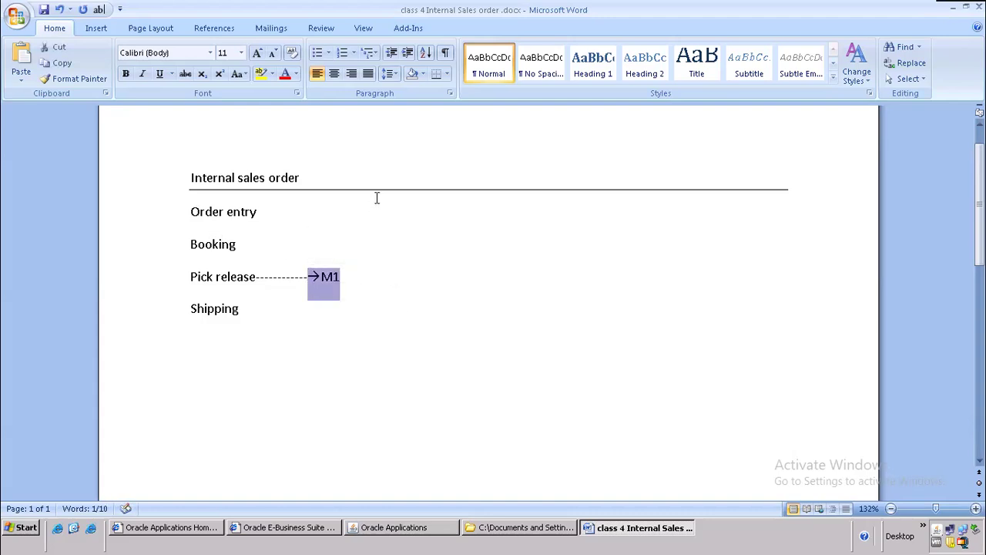
click(369, 283)
text(--------------------)
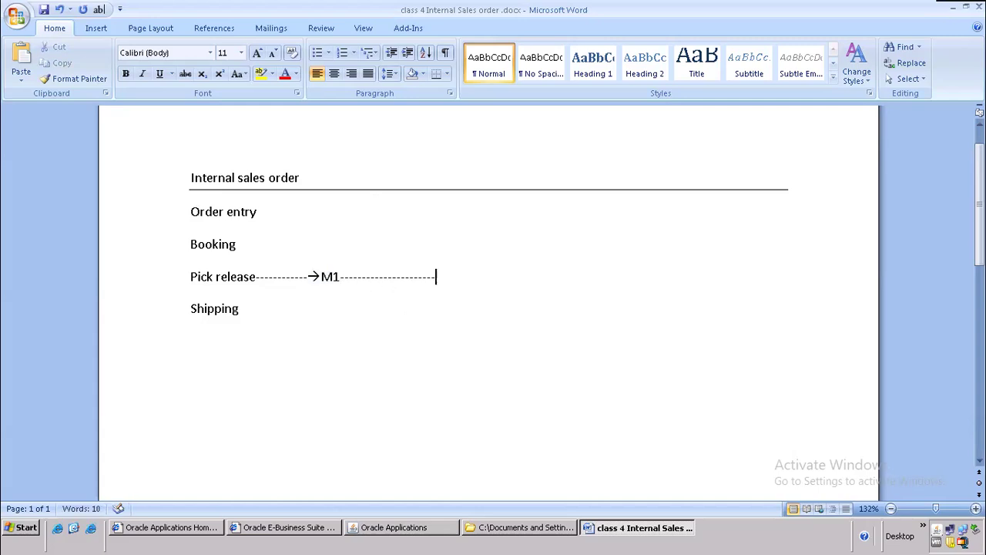
text(M2)
key(Left)
key(Left)
key(Left)
key(Left)
key(Left)
key(Left)
key(Left)
key(Left)
key(Left)
key(Left)
key(Left)
key(Left)
key(Left)
key(Left)
key(Left)
key(Left)
key(Left)
key(Left)
key(Left)
key(Left)
key(Left)
key(Left)
text(<)
click(323, 294)
key(BackSpace)
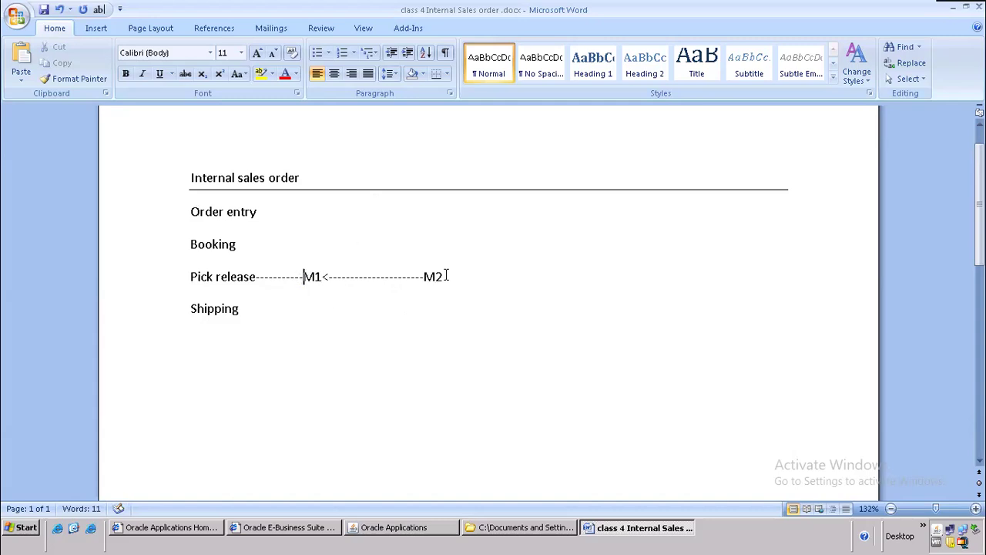
drag(443, 276, 303, 277)
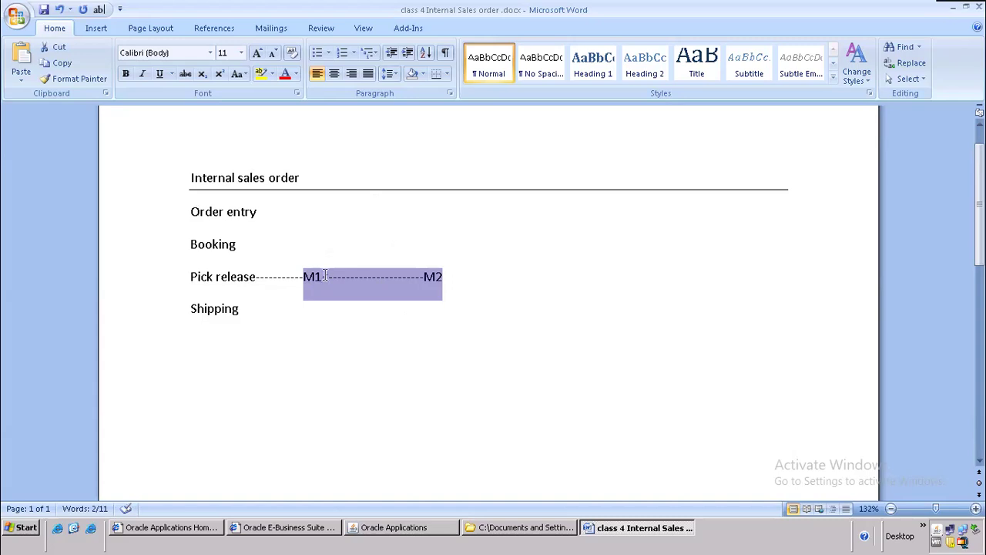
Step: Add '1) Item Creation' on a new line below Shipping
scroll(230, 286, down, 2)
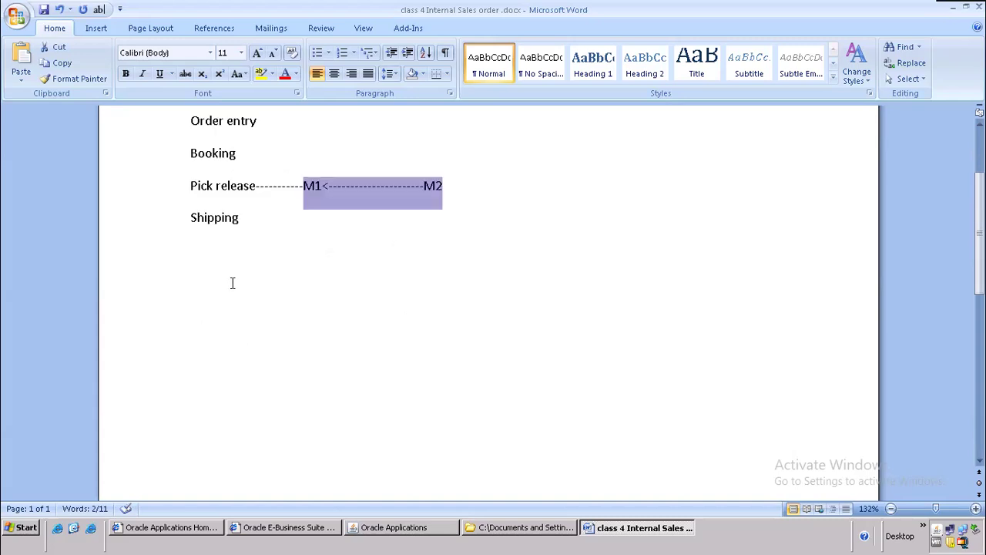
click(233, 283)
click(291, 219)
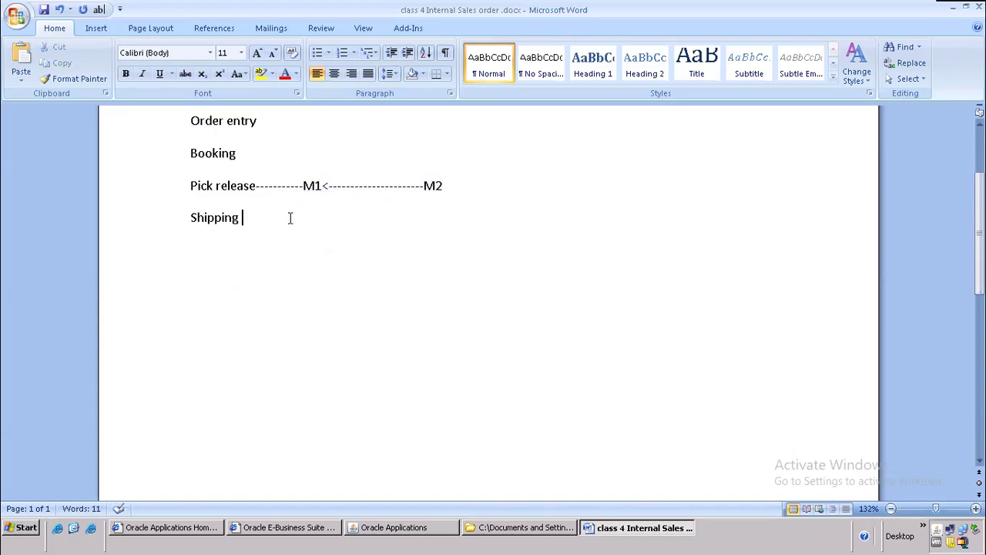
key(Return)
text(1) Item)
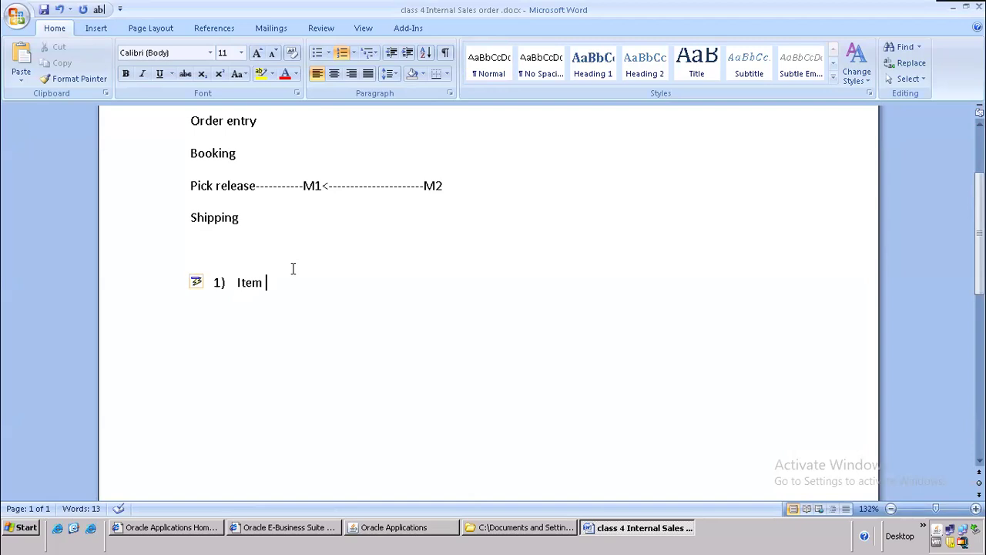
text(Creation)
Step: Switch to the Inventory, Vision Operations (USA) responsibility and open Master Items for Vision Operations
click(391, 528)
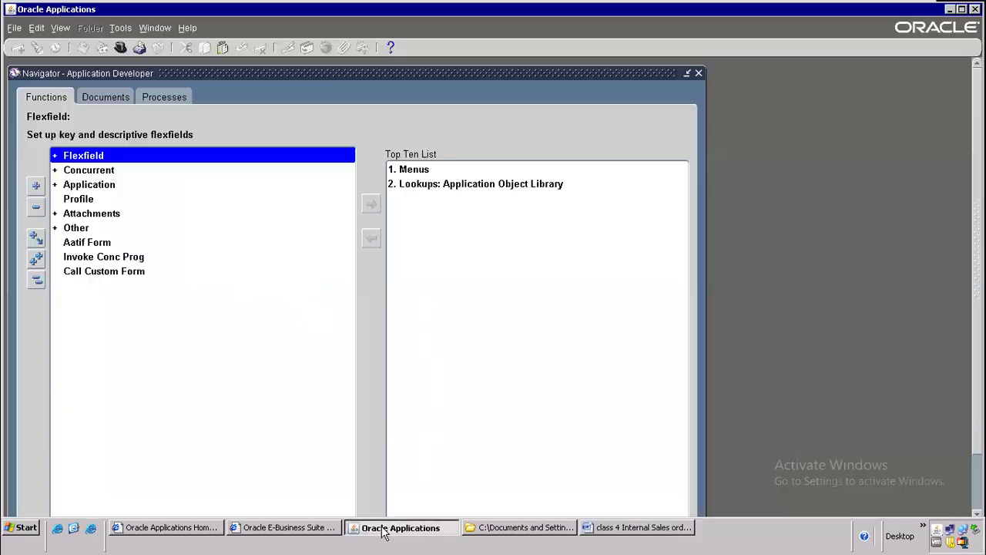
click(124, 50)
text(In)
key(Down)
key(Down)
key(Down)
key(Down)
key(Down)
key(Down)
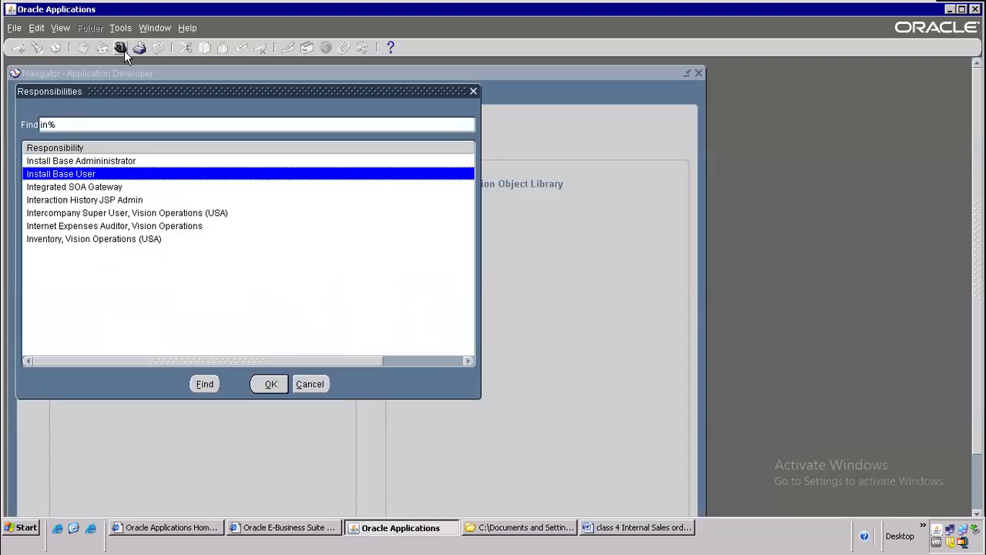
key(Return)
key(Down)
key(Down)
key(Down)
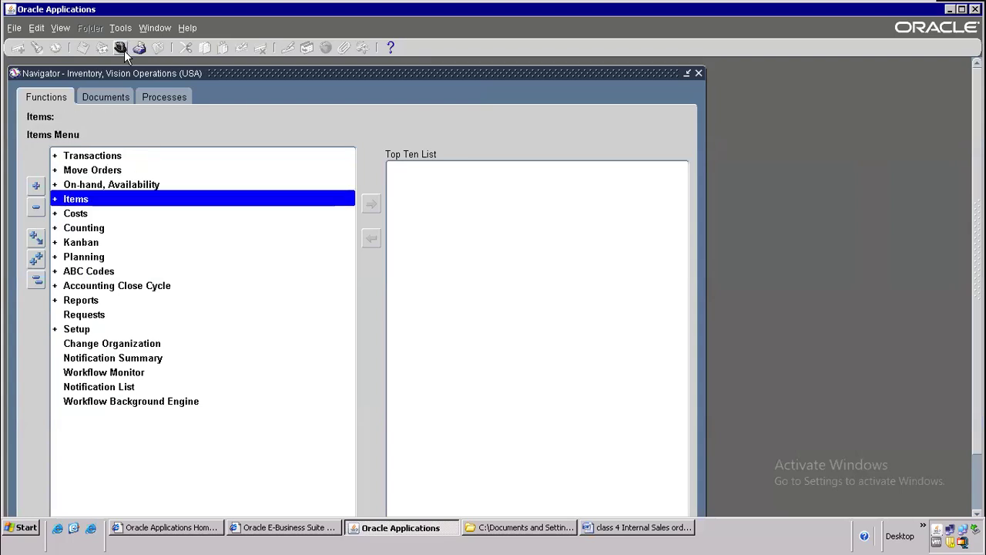
key(Return)
key(Down)
key(Down)
key(Up)
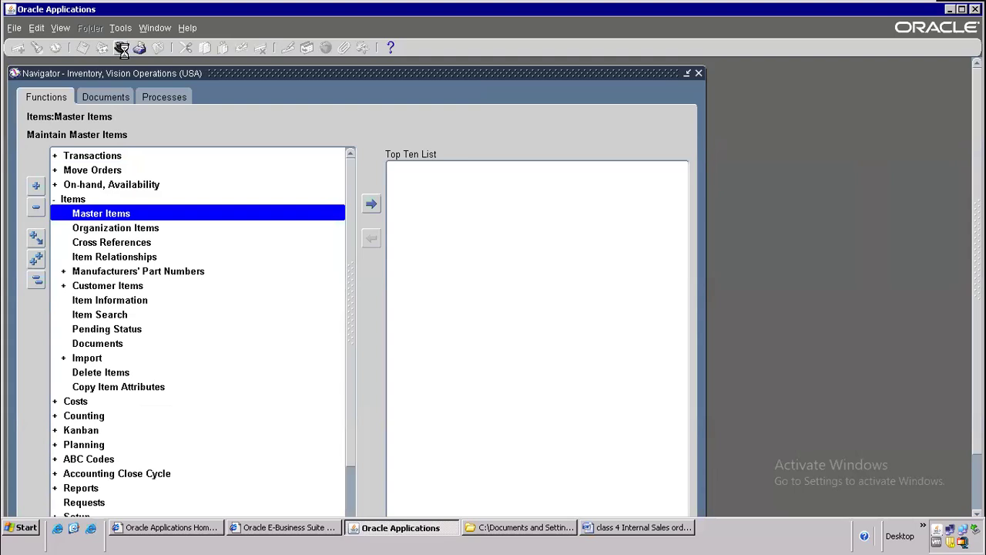
key(Return)
text(v%)
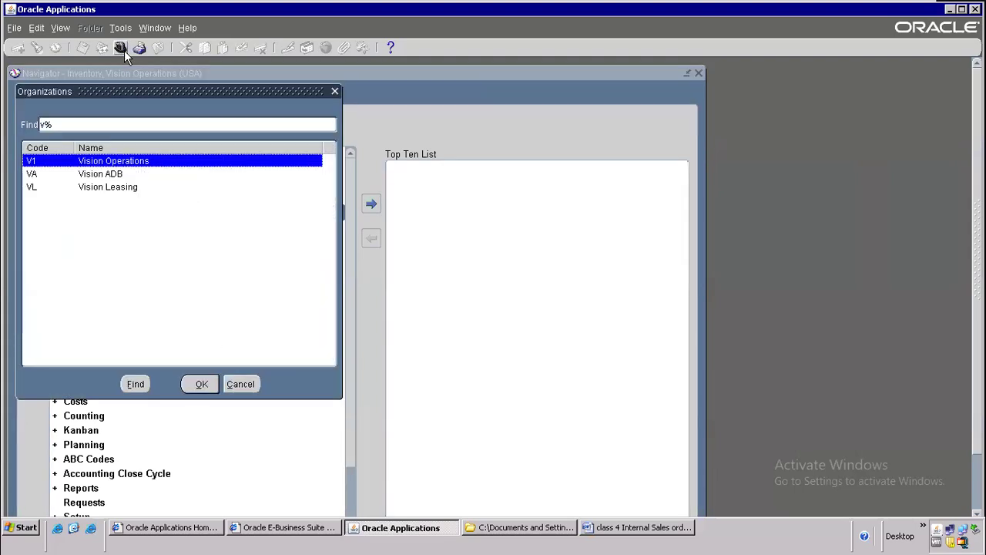
key(Return)
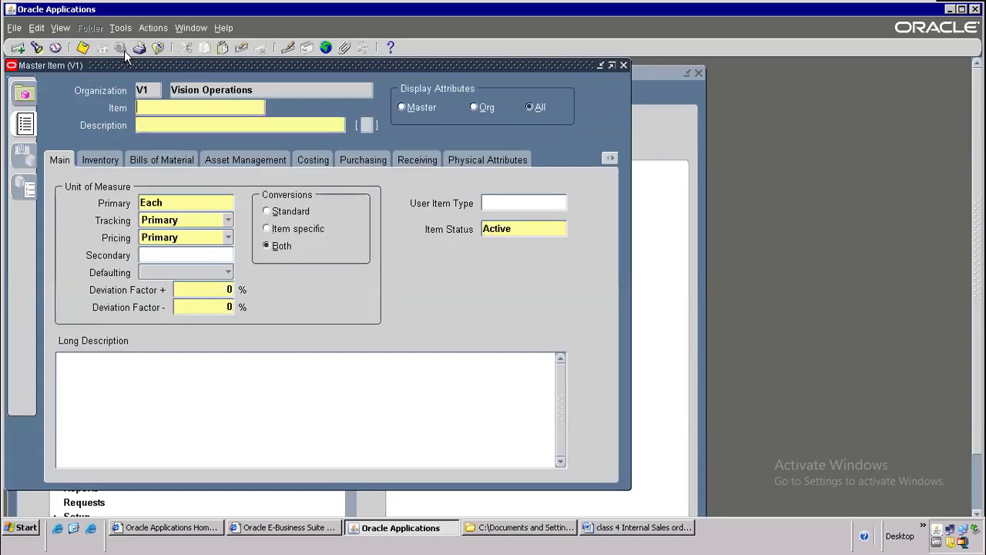
Step: Enter item LAPTOP -ISO with description 'Test Item for Internal Sales order' and save
text(LAPTOP)
text( -ISO)
text(Temporary)
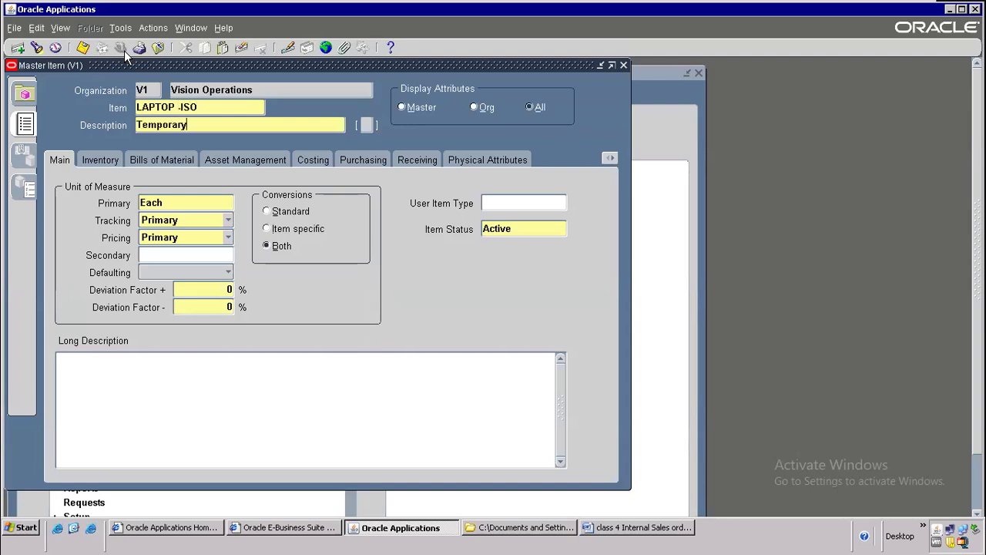
key(BackSpace)
key(BackSpace)
key(BackSpace)
key(BackSpace)
key(BackSpace)
key(BackSpace)
key(BackSpace)
key(BackSpace)
text(Test Item for Internal Sale)
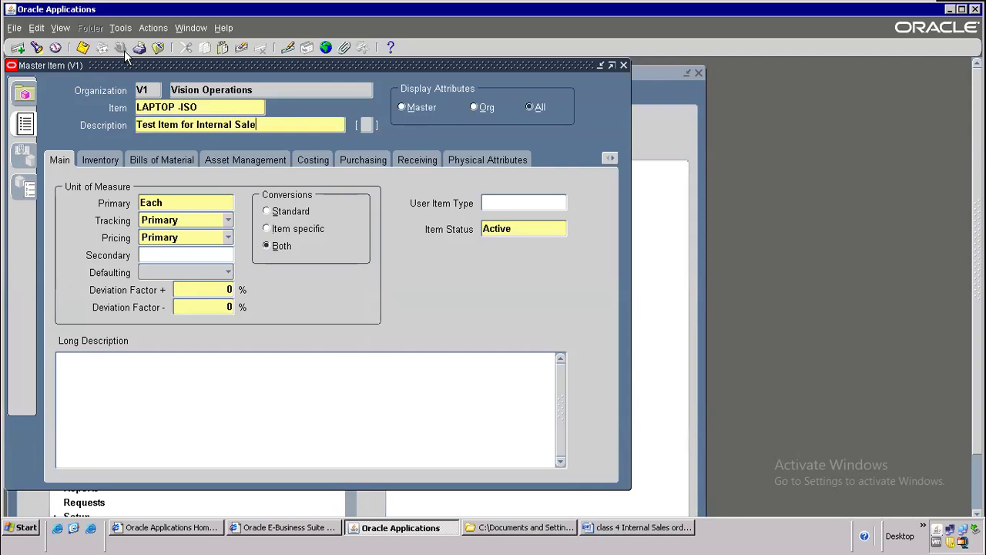
text(s order)
key(ctrl+s)
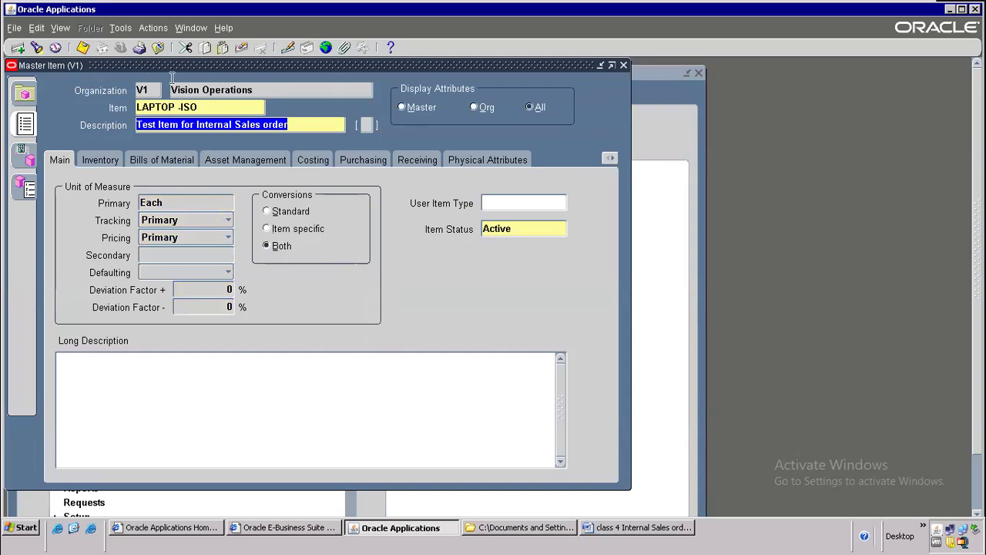
click(117, 27)
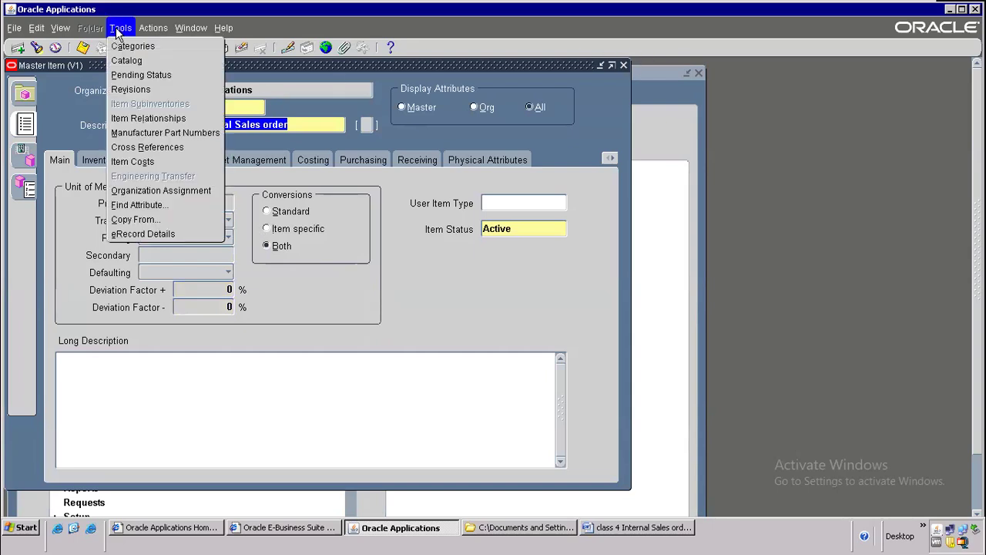
Step: Copy attributes from the Finished Good template into LAPTOP -ISO, accepting the item costs note
click(136, 220)
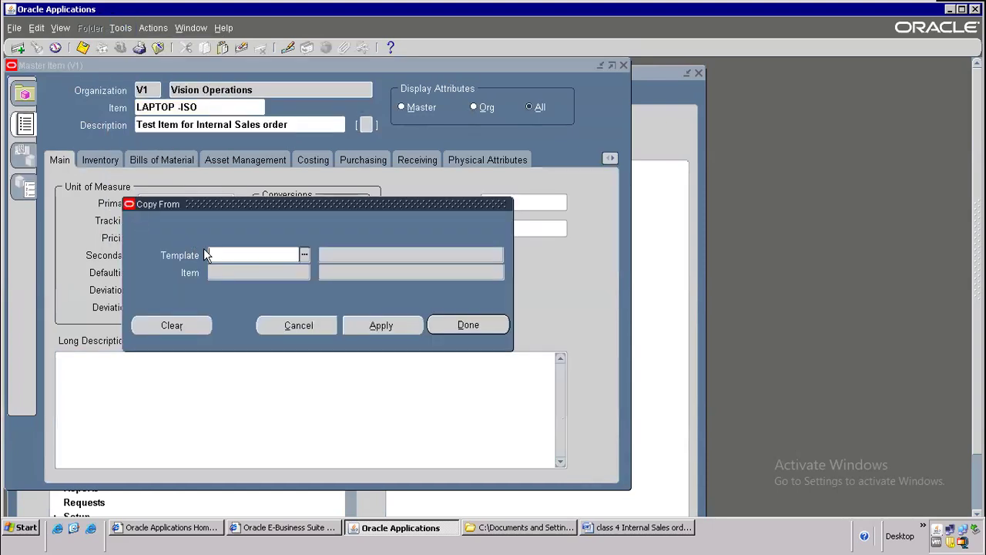
text(finish)
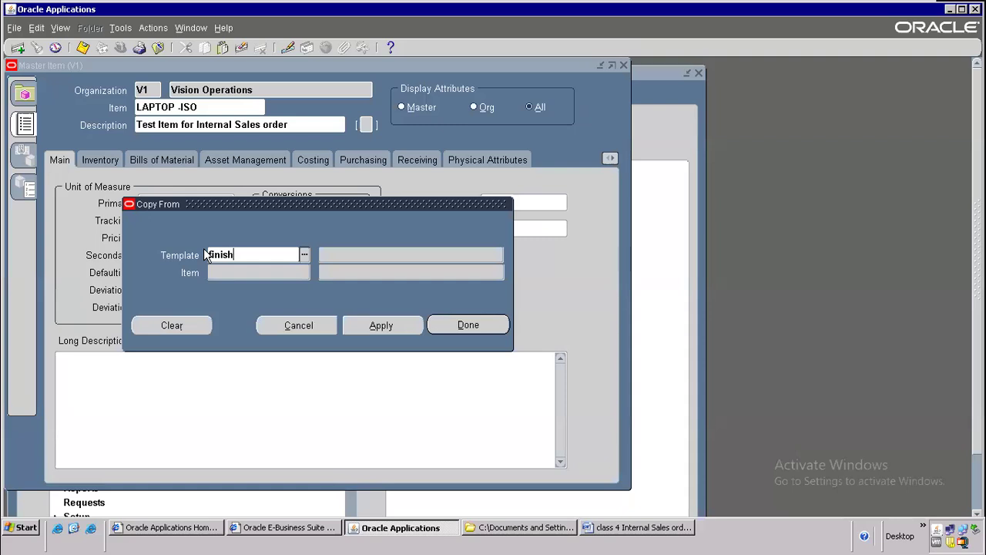
key(Tab)
click(385, 327)
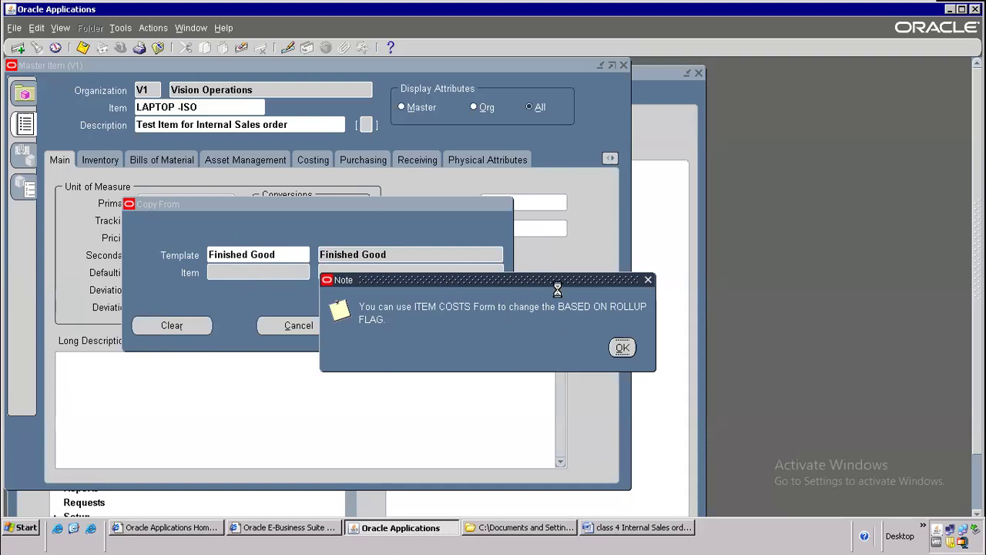
key(Return)
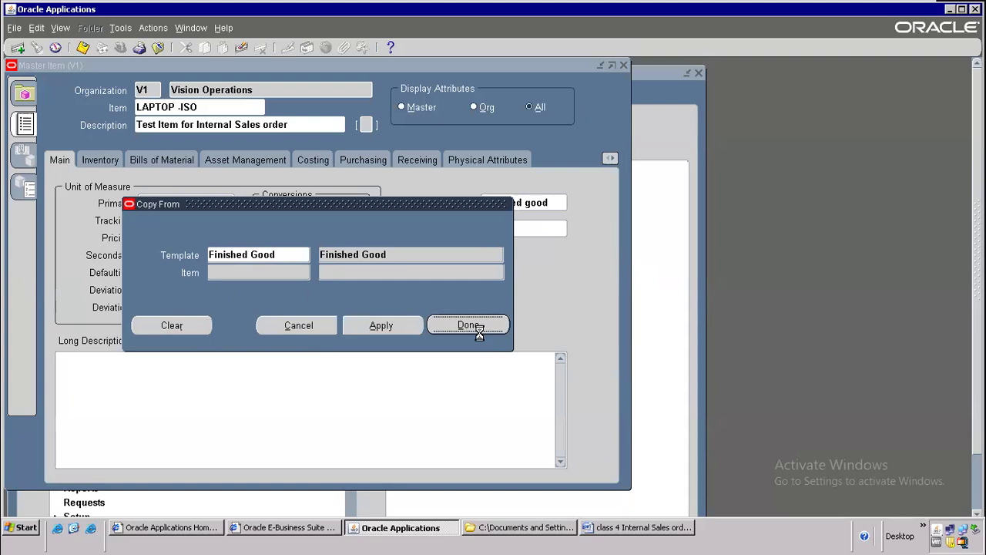
click(468, 325)
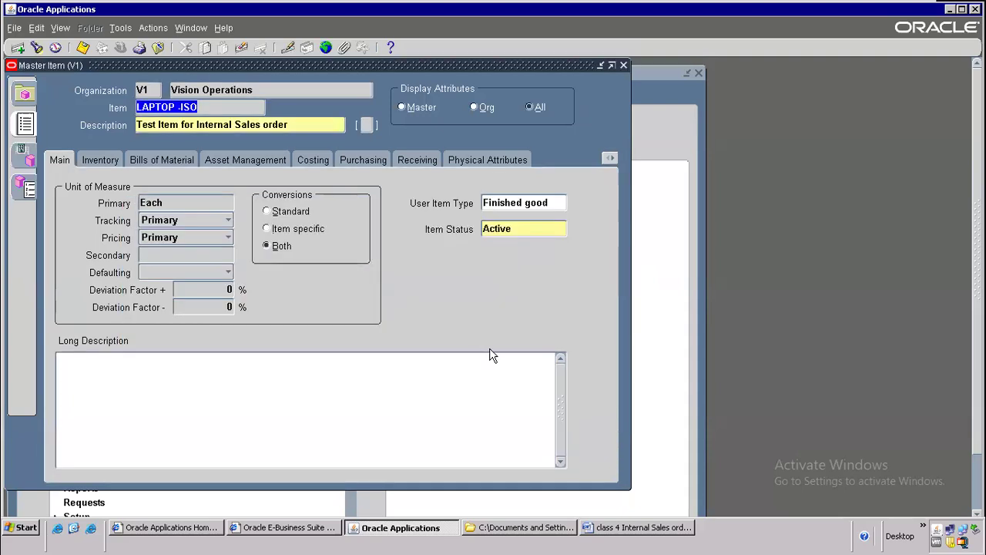
click(593, 527)
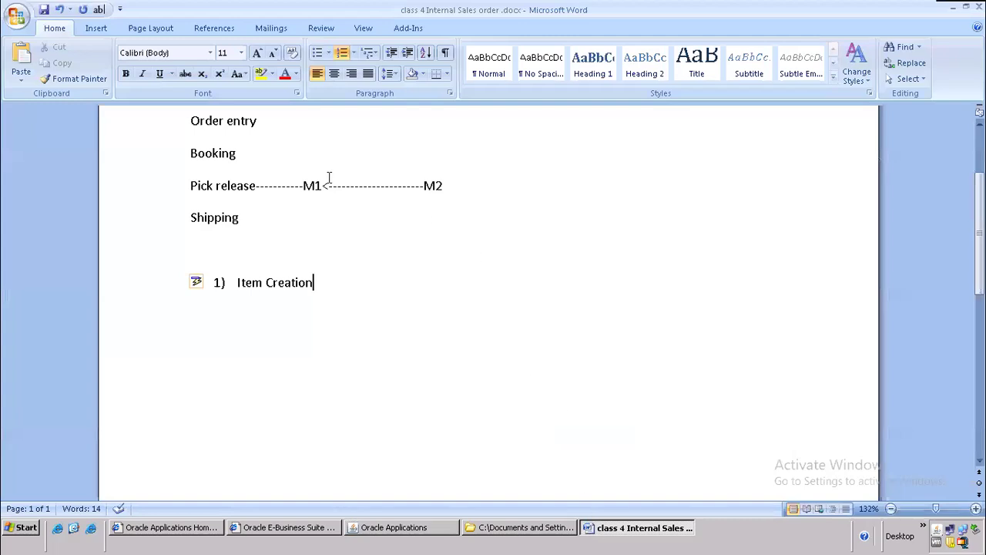
double_click(306, 186)
click(462, 187)
drag(444, 188, 324, 198)
scroll(331, 204, up, 1)
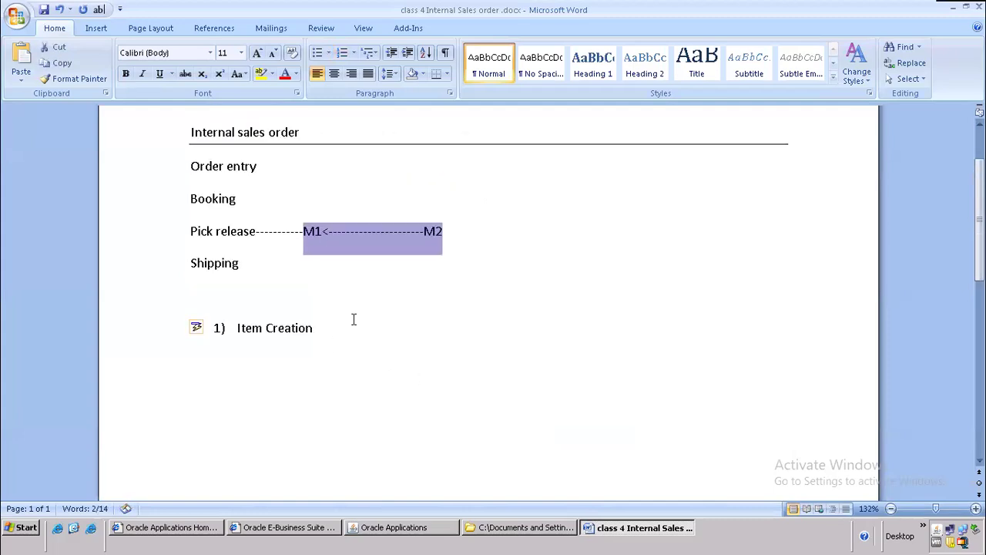
click(393, 528)
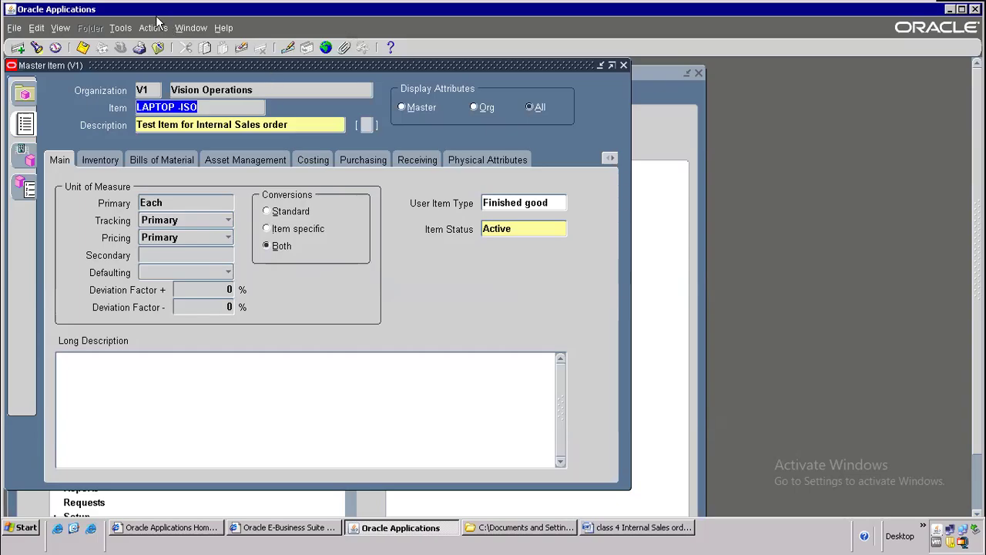
Step: Open Organization Assignment for LAPTOP -ISO and scroll through the organization list
click(131, 31)
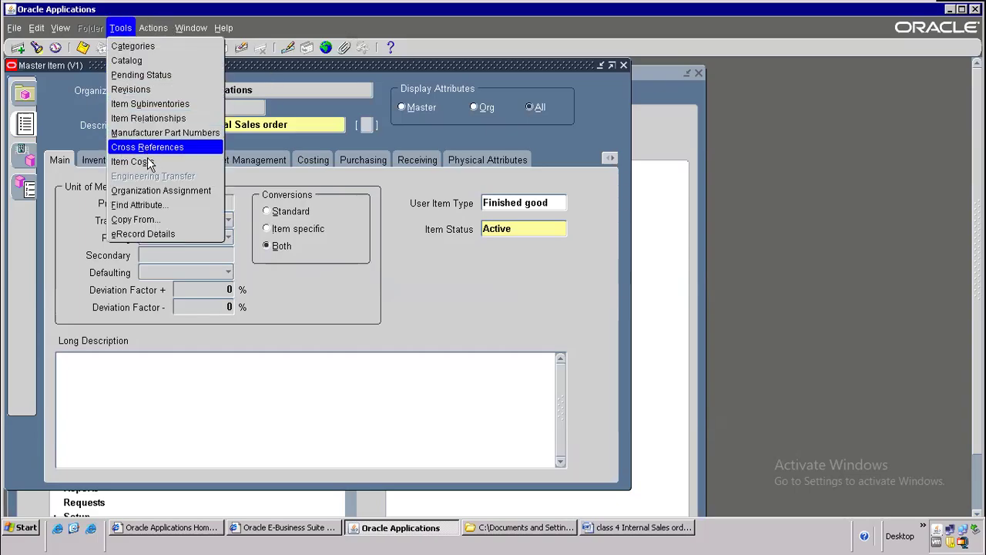
key(Up)
key(Up)
key(Up)
key(Up)
key(Up)
key(Down)
key(Down)
key(Down)
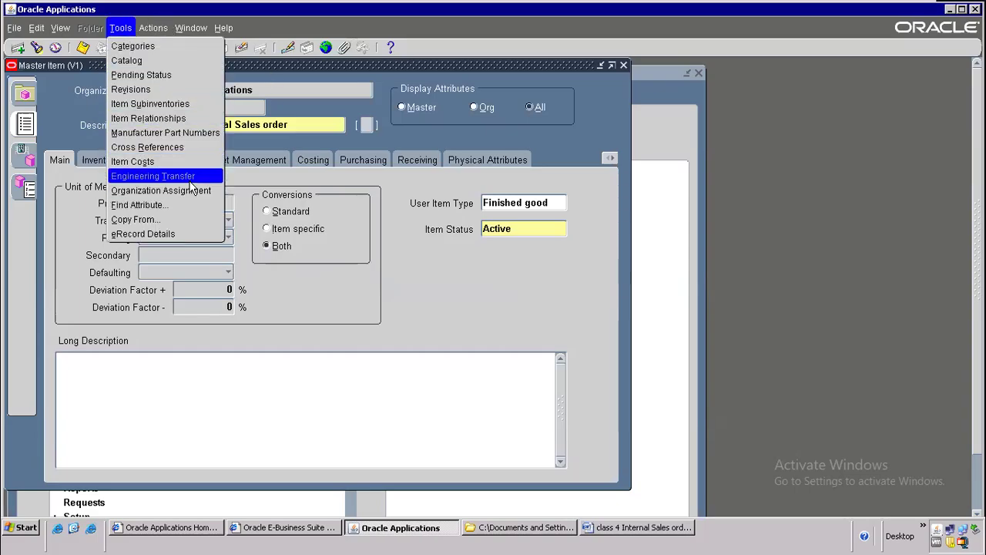
click(184, 191)
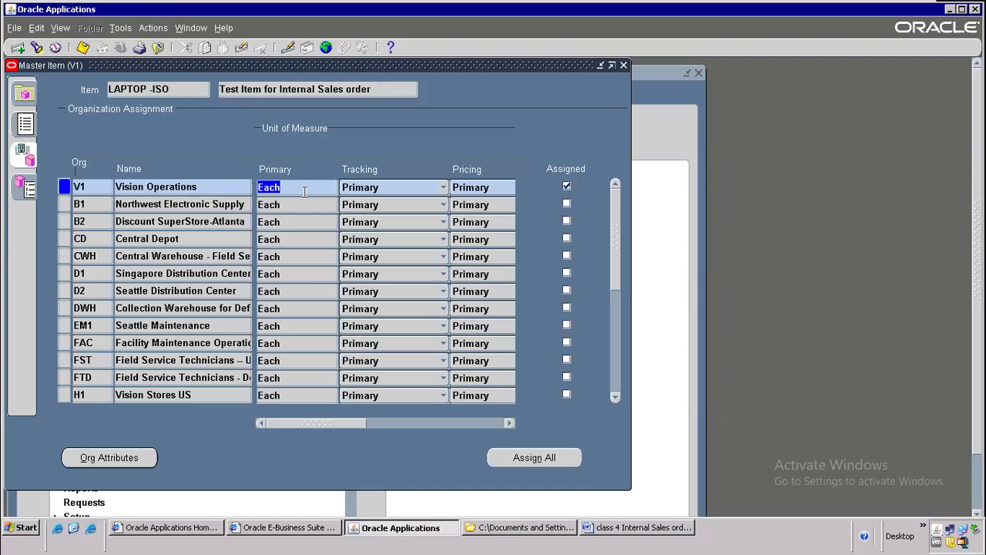
click(144, 187)
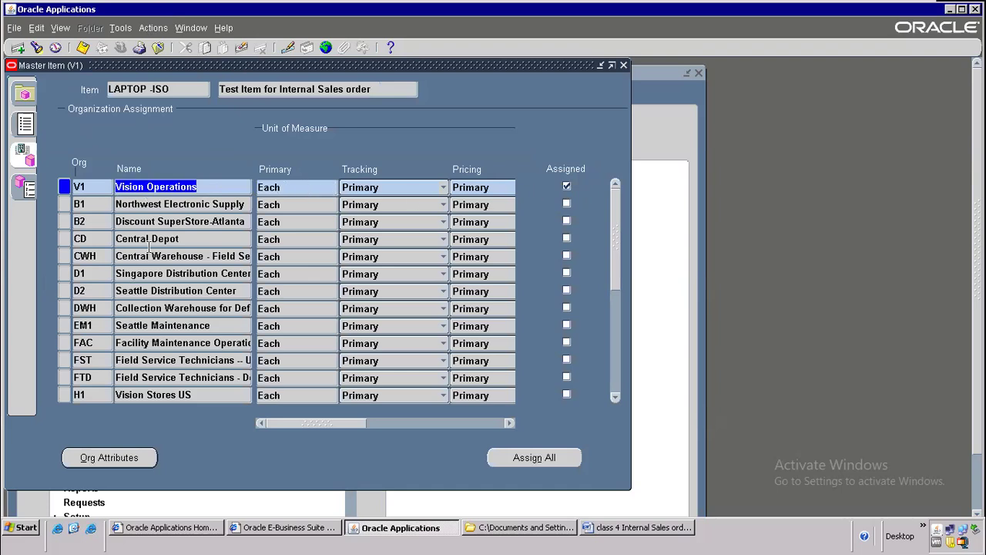
drag(137, 325, 116, 325)
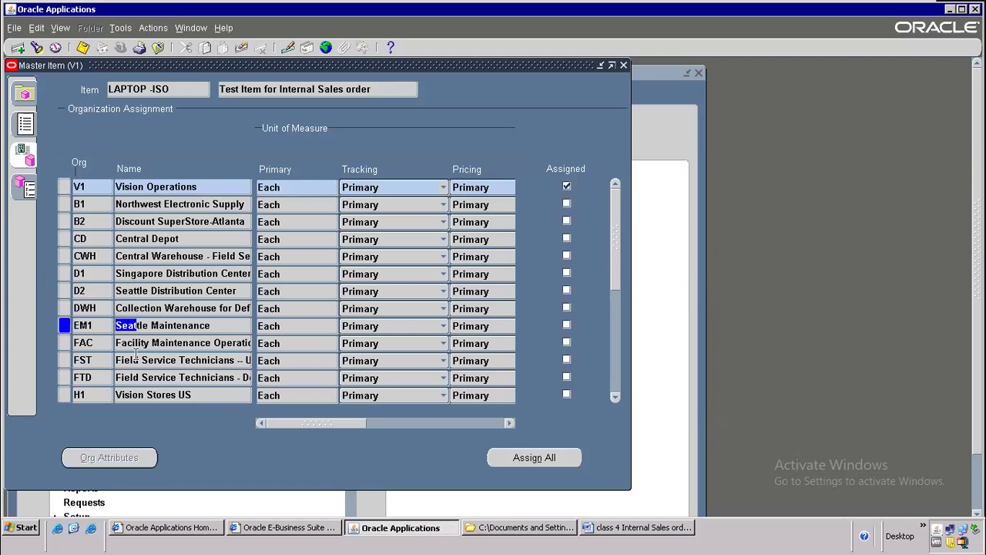
drag(176, 274, 115, 273)
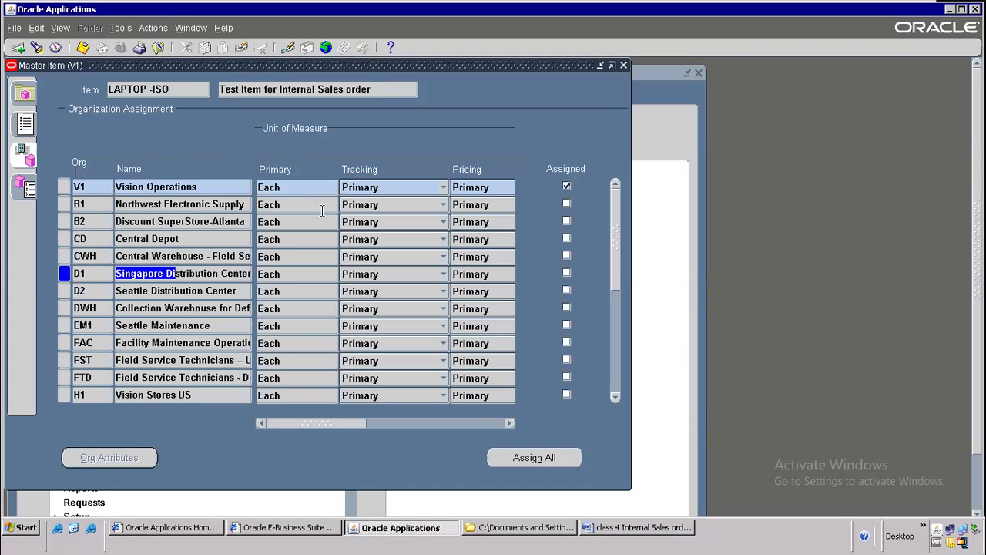
click(616, 397)
click(616, 397)
click(615, 396)
click(616, 397)
click(616, 397)
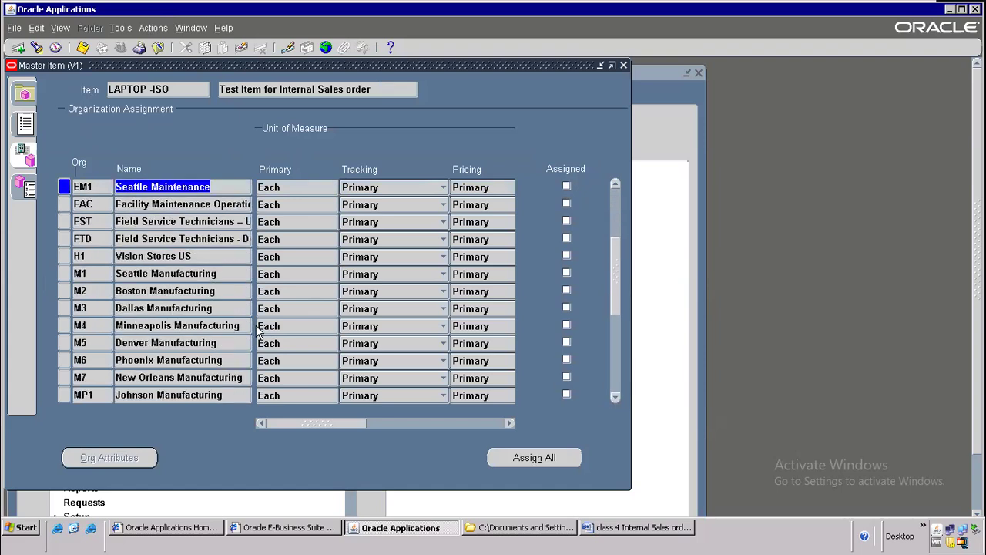
Step: Tick Assigned for M1 Seattle Manufacturing and M2 Boston Manufacturing, save, and maximise the window
click(186, 272)
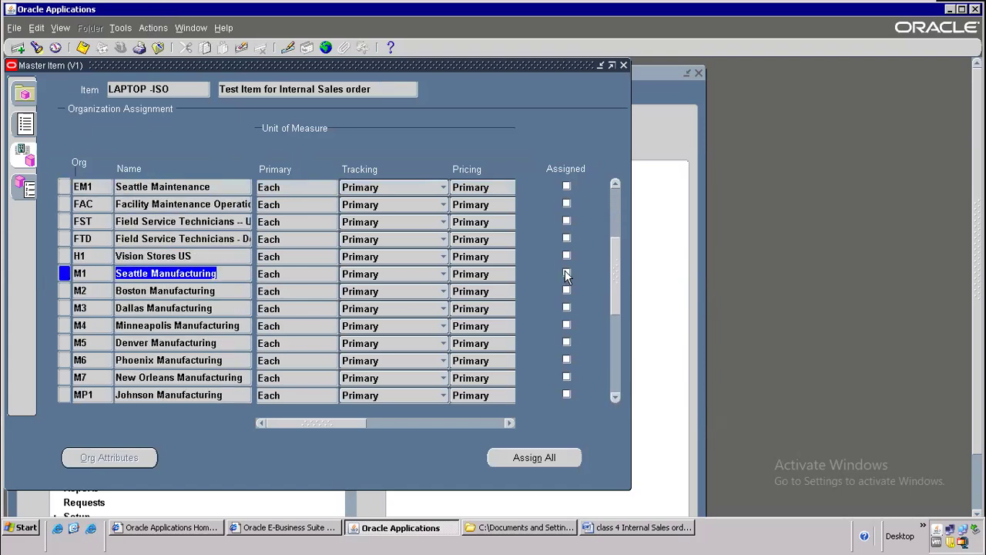
click(566, 274)
click(566, 291)
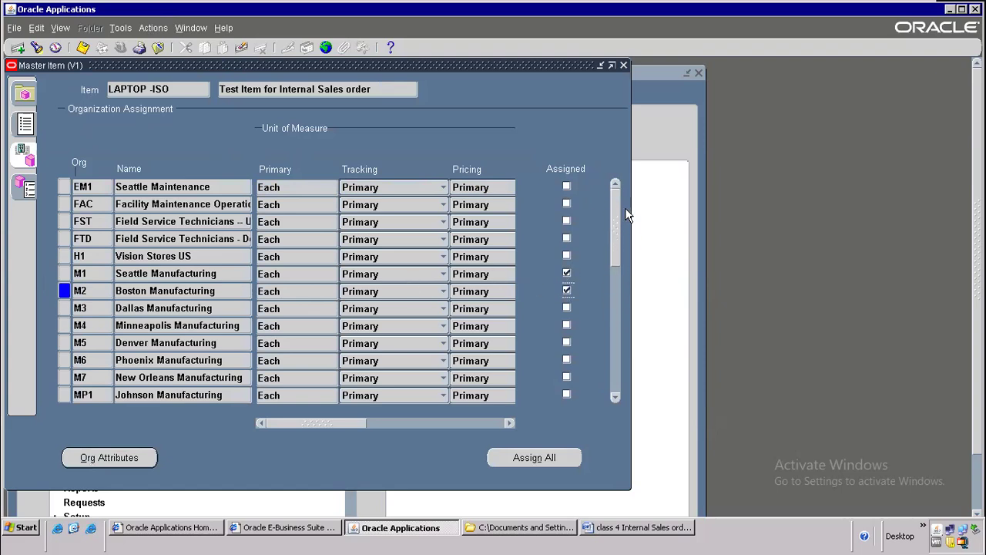
scroll(625, 207, up, 3)
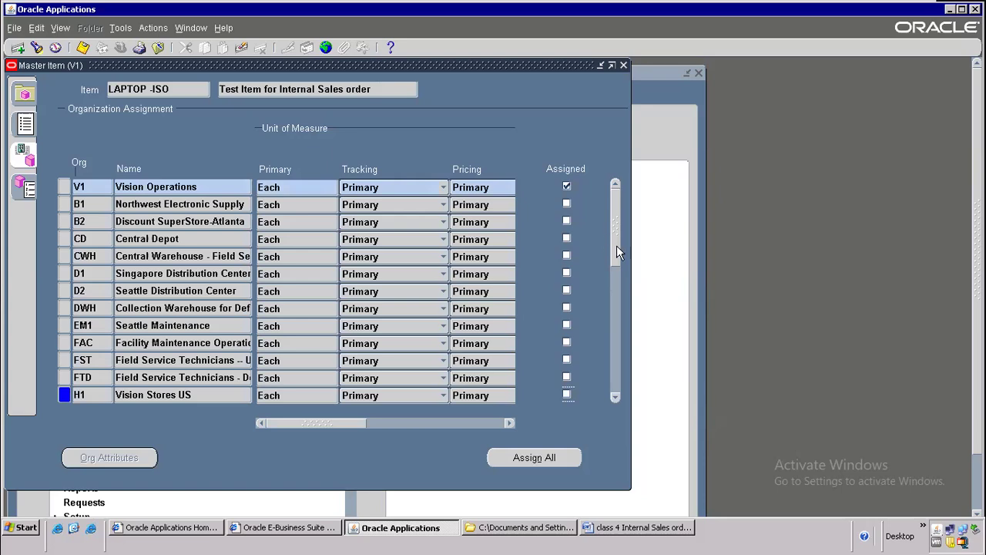
click(197, 186)
click(616, 397)
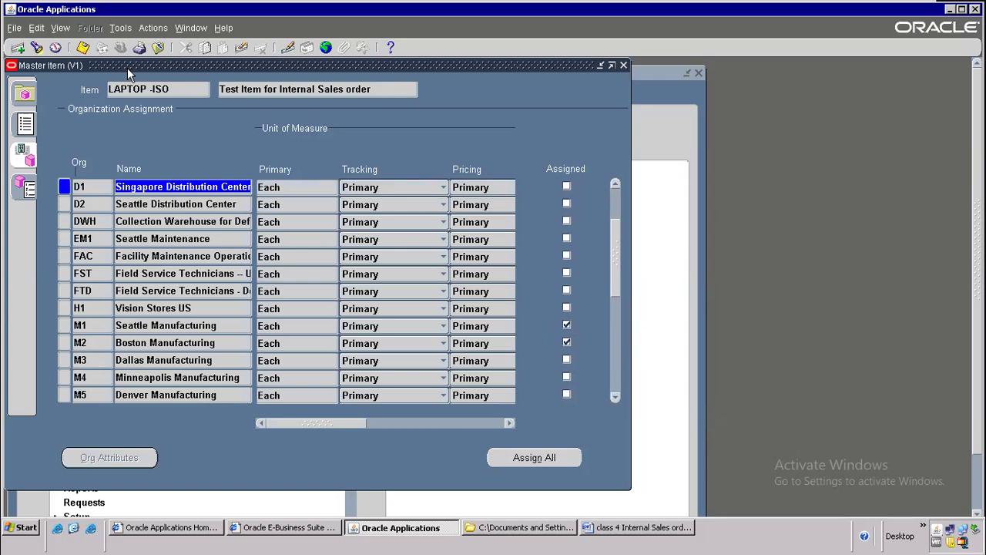
click(615, 183)
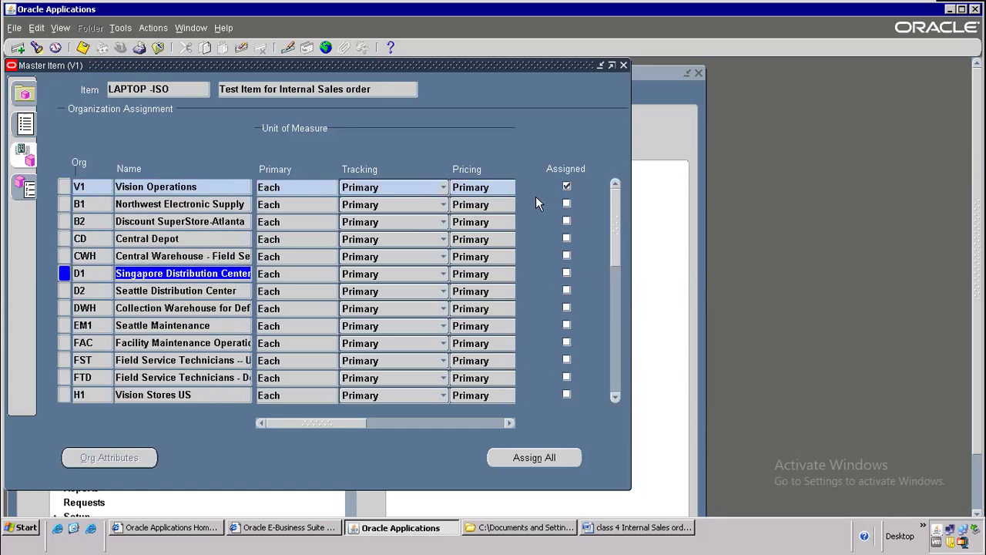
click(620, 398)
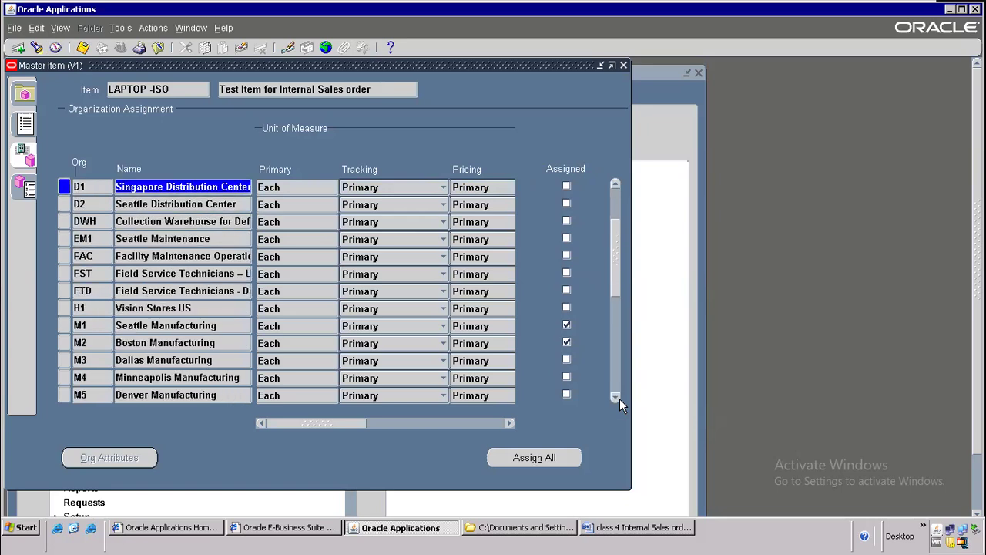
click(620, 398)
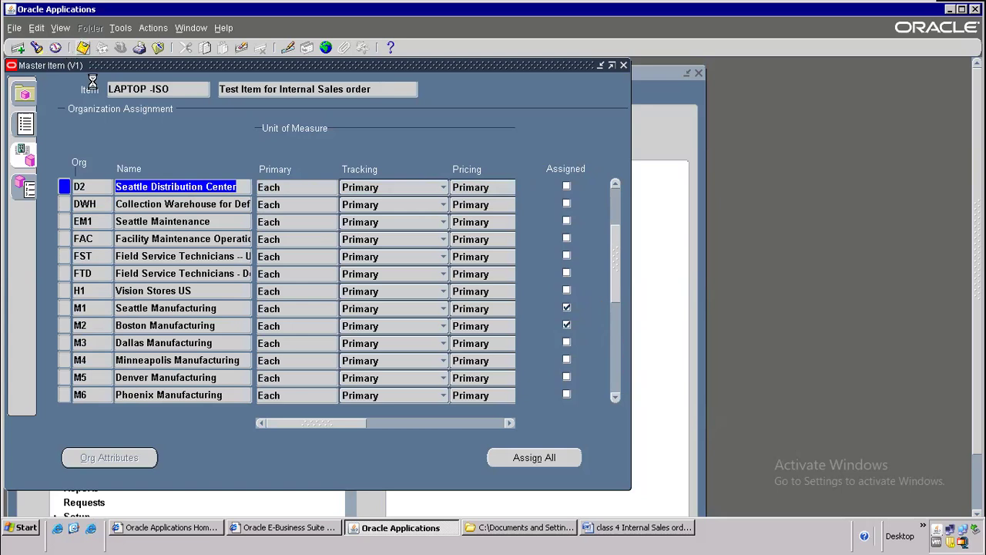
click(962, 10)
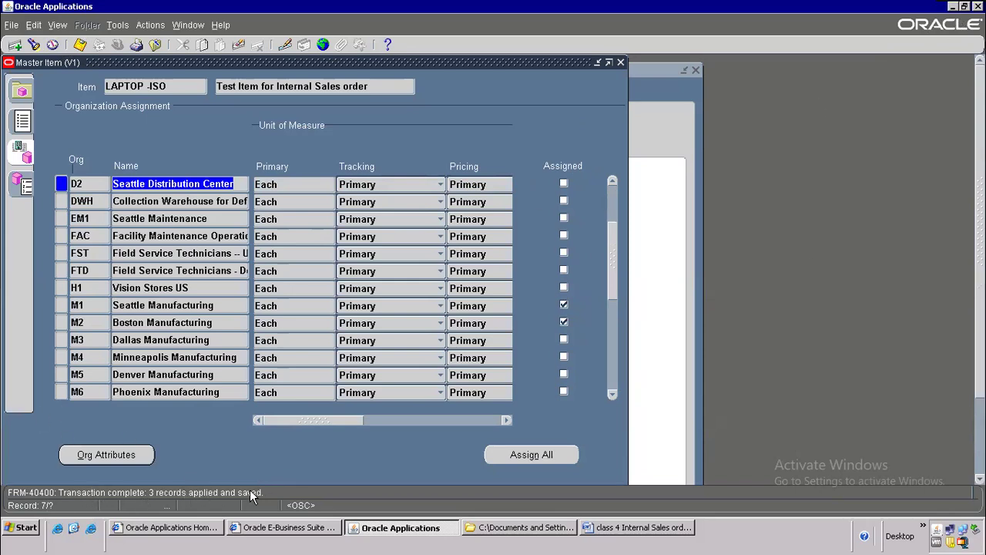
click(613, 181)
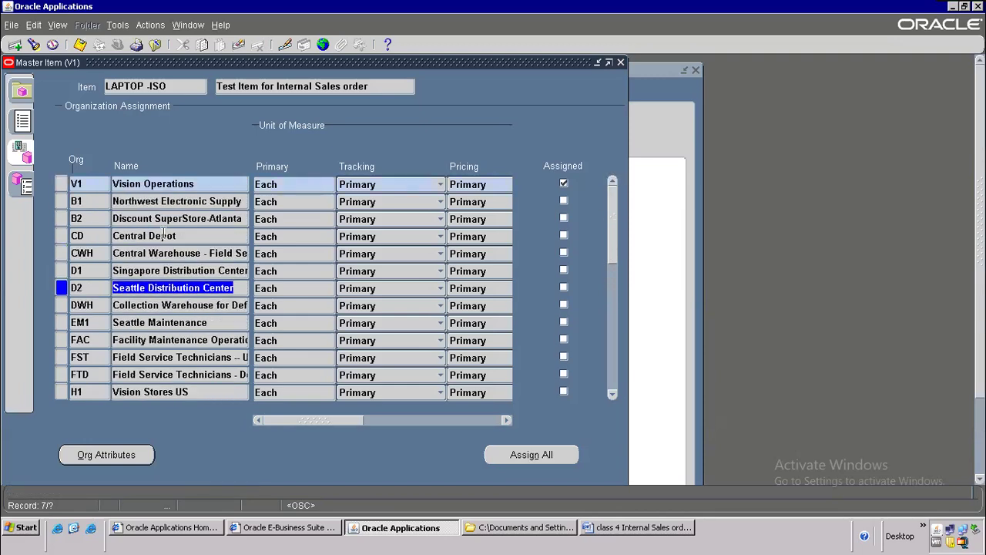
Step: Display the Order Management attribute group for LAPTOP -ISO in V1 Vision Operations
click(170, 183)
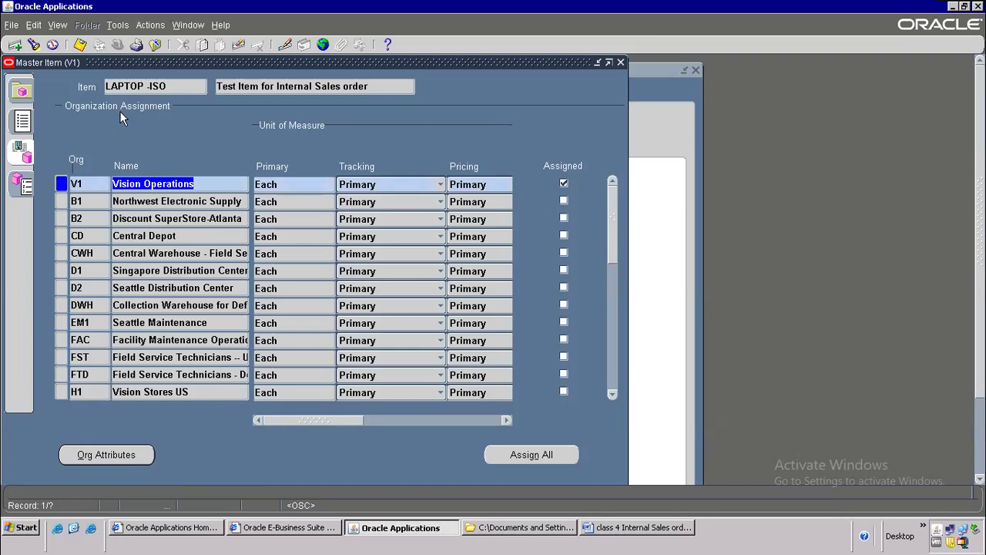
click(26, 122)
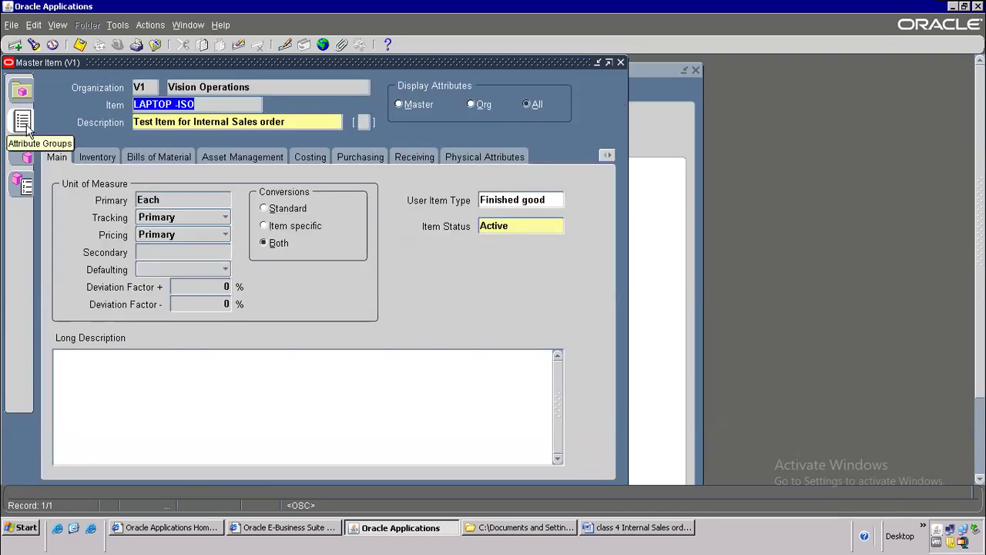
click(26, 128)
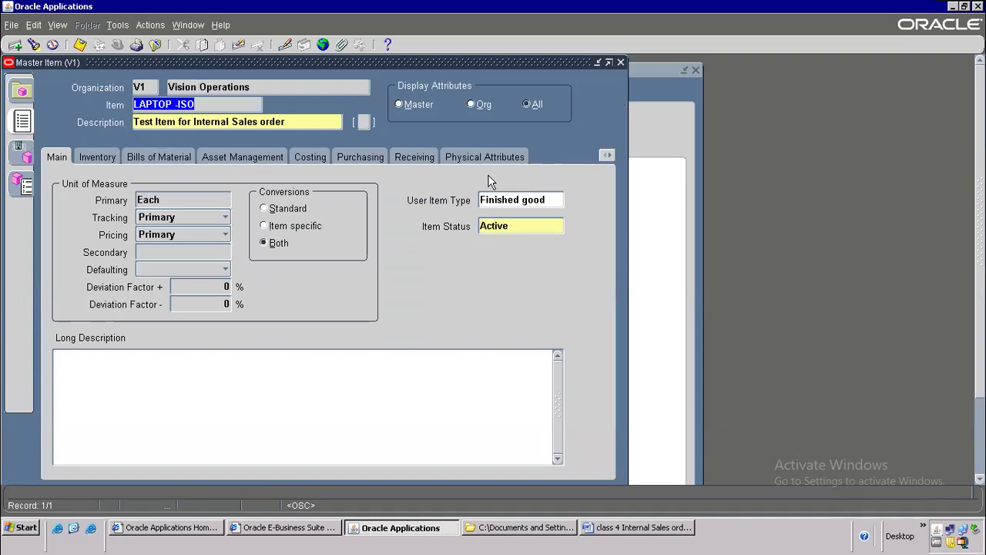
click(607, 156)
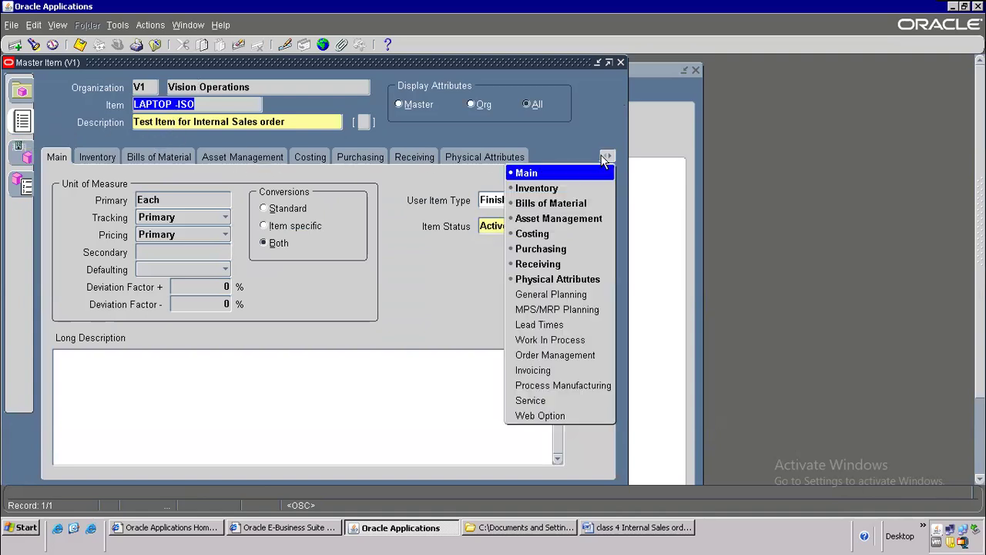
click(562, 355)
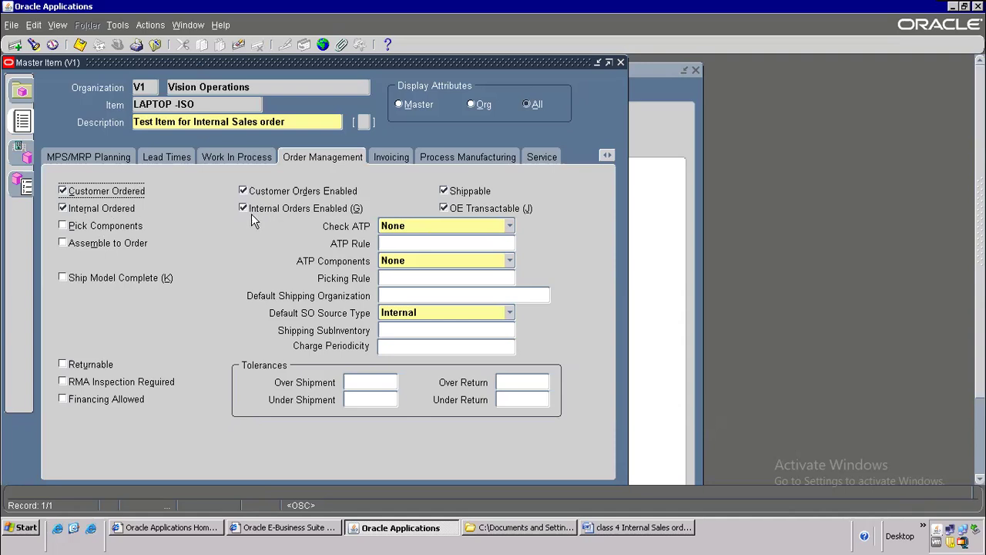
click(603, 528)
Step: Add bullets 'Copy from Template' and 'Organization assignment' under Item Creation
click(336, 331)
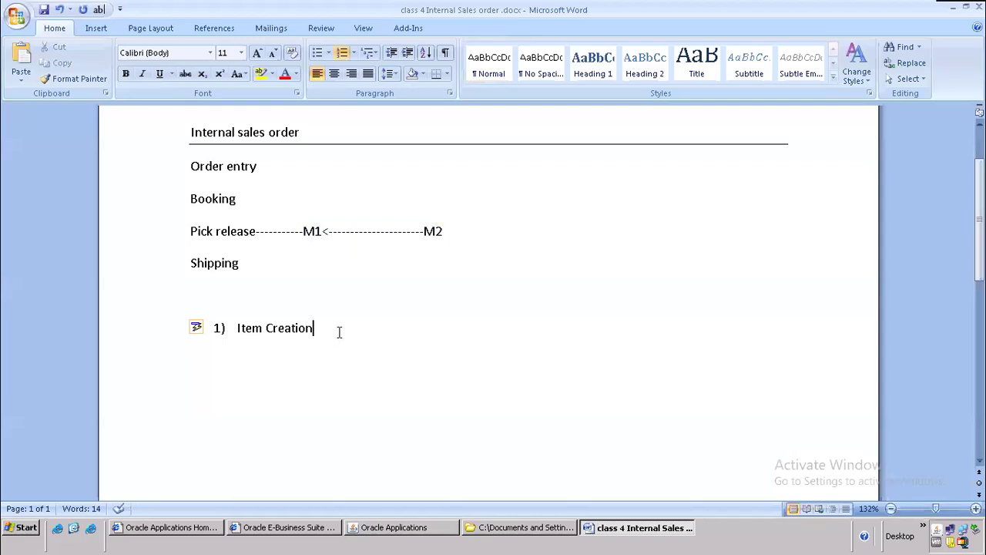
key(Return)
key(BackSpace)
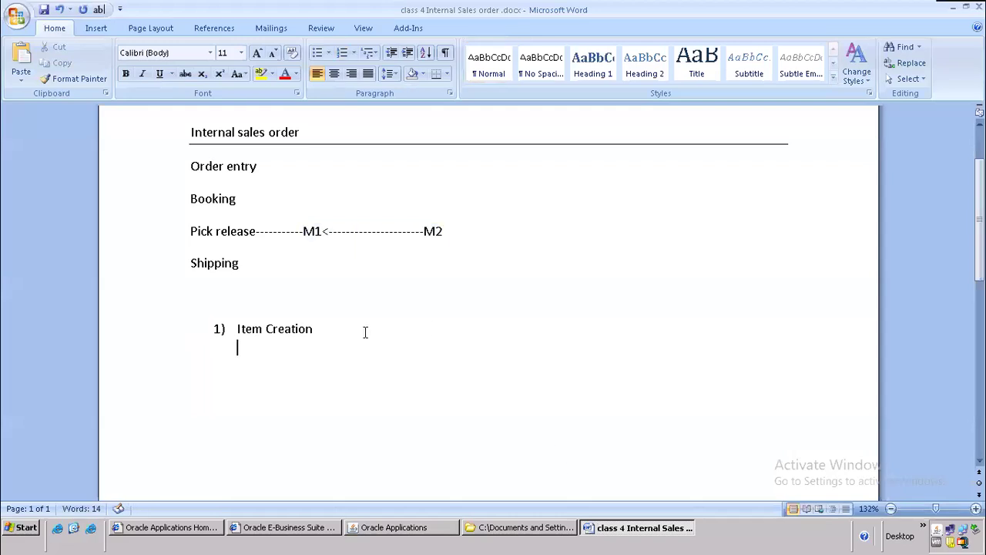
click(317, 53)
text(Copy from Template)
key(Return)
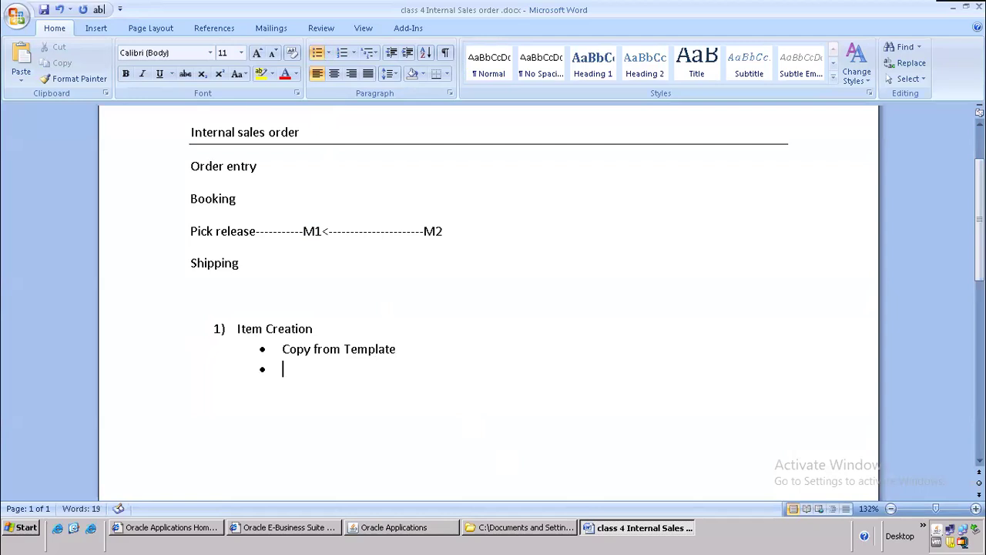
text(Organization assignment)
key(Return)
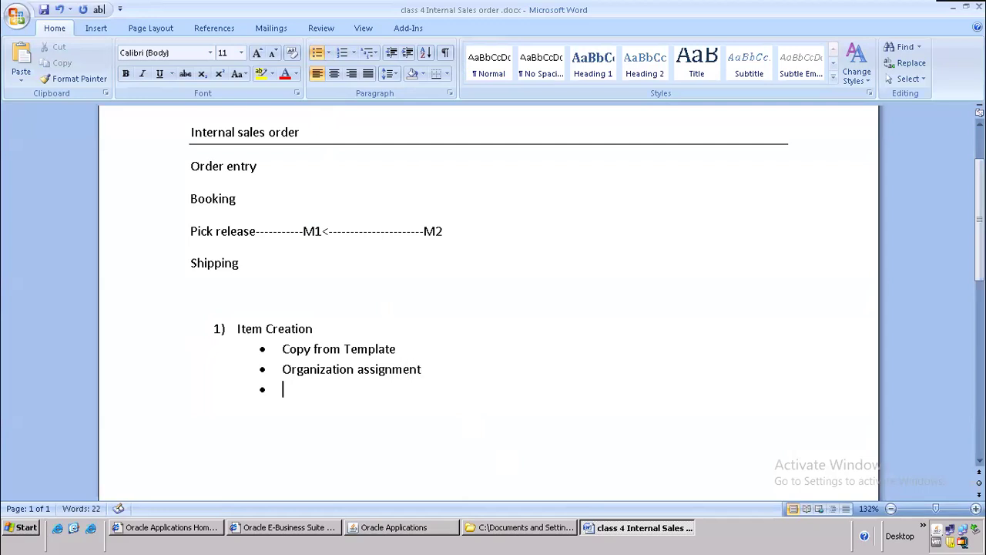
Step: Add the bullet 'enable two extra attributes - Internal ordered,Internal orders enabled'
text(enable two extr)
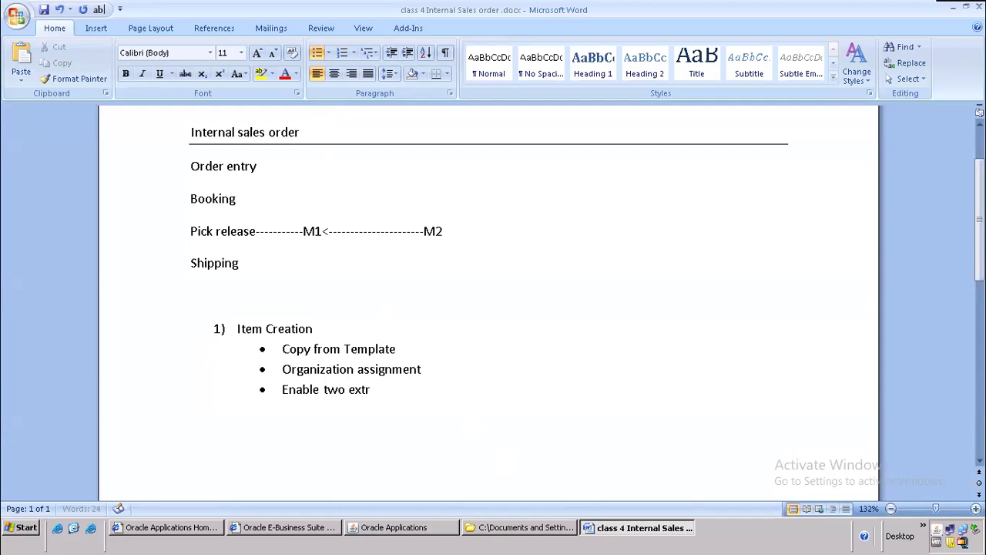
text(a attra)
key(BackSpace)
text(ibutes)
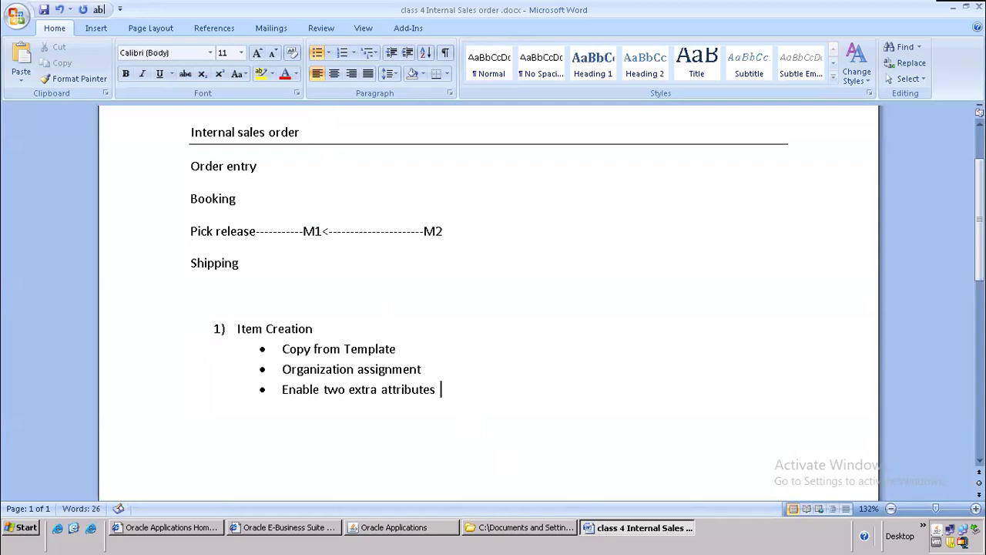
key(alt+Tab)
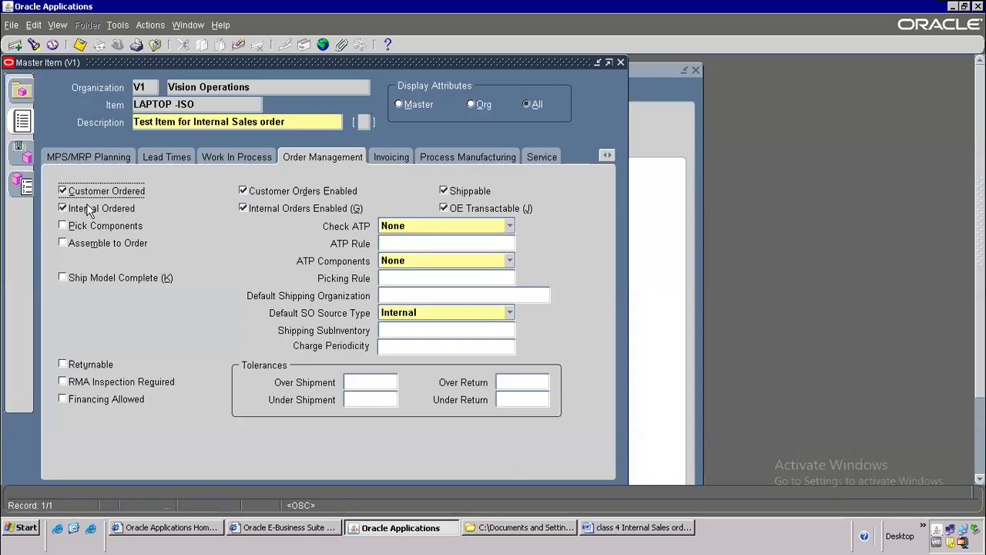
key(alt+Tab)
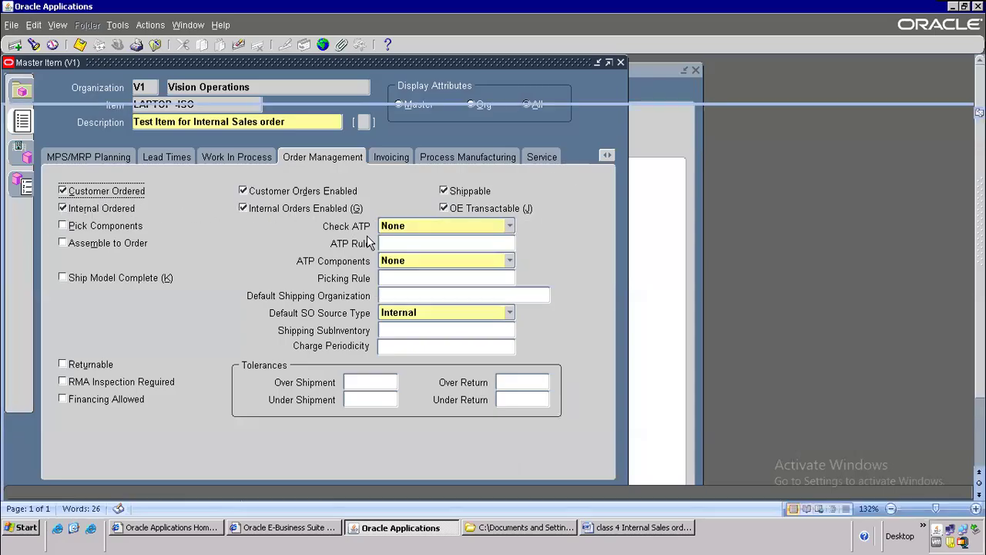
text(- Internal order)
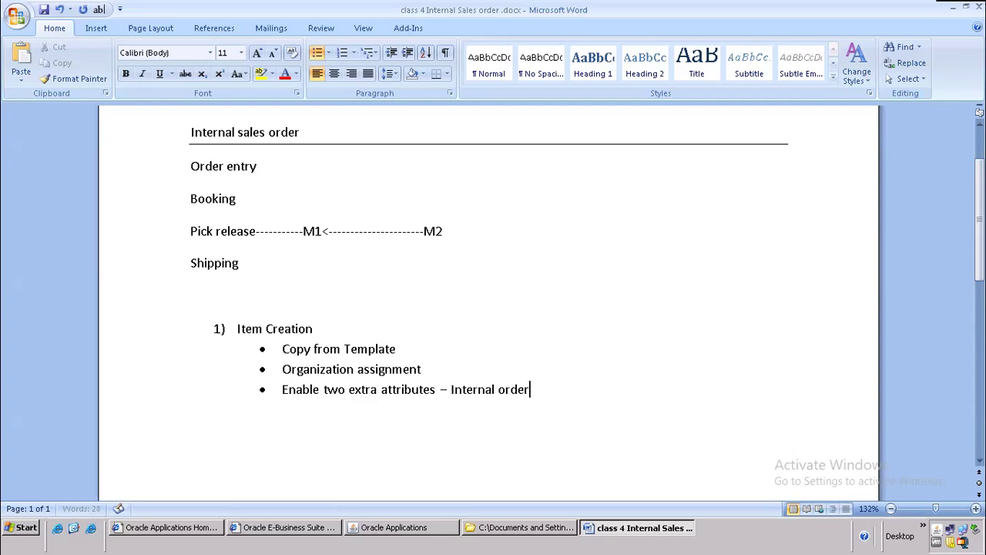
text(ed,Internal orders enabled)
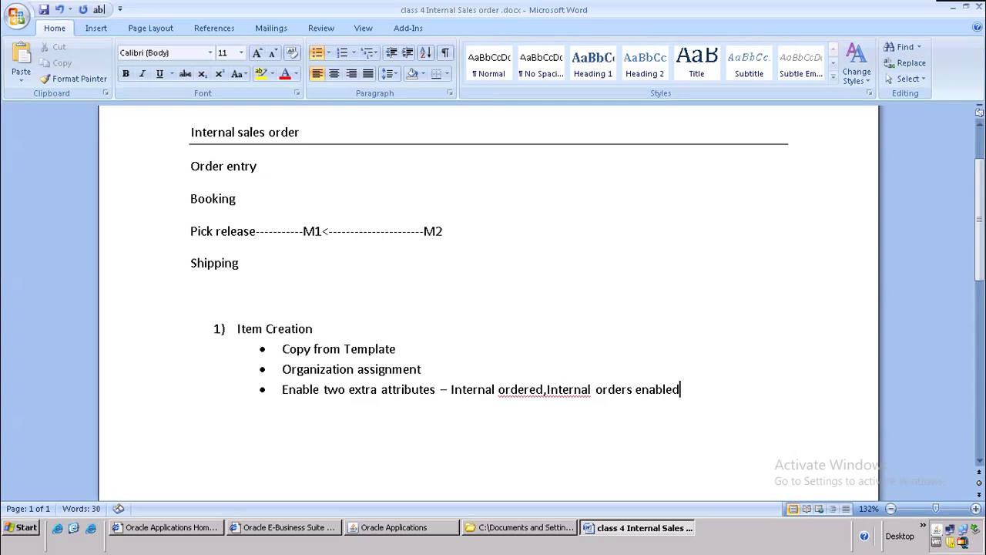
key(Return)
key(BackSpace)
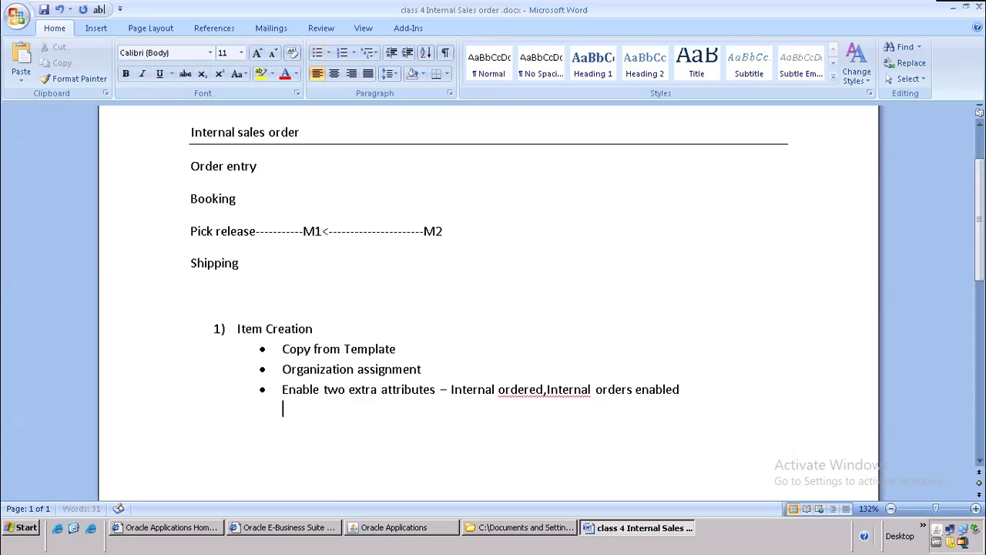
scroll(310, 352, down, 1)
drag(237, 282, 709, 360)
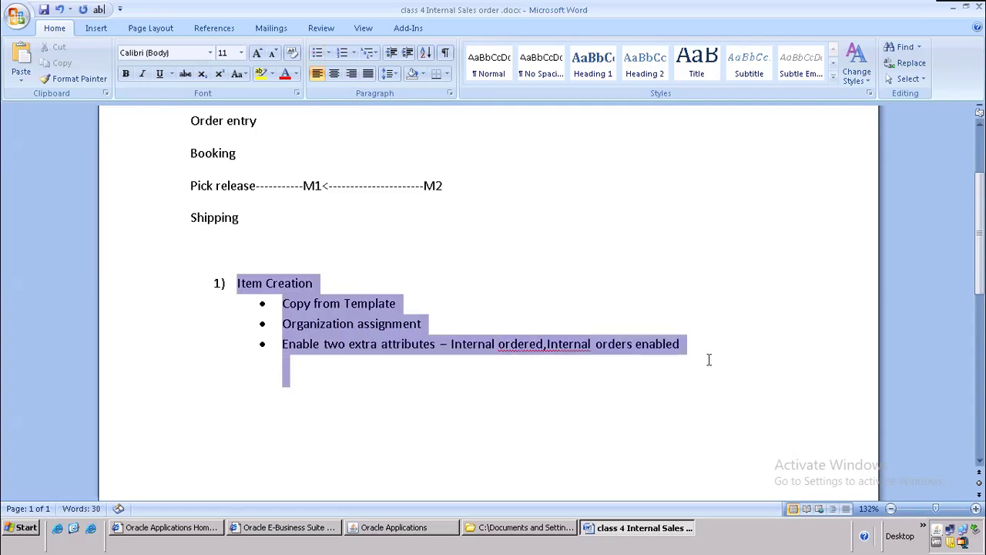
click(277, 399)
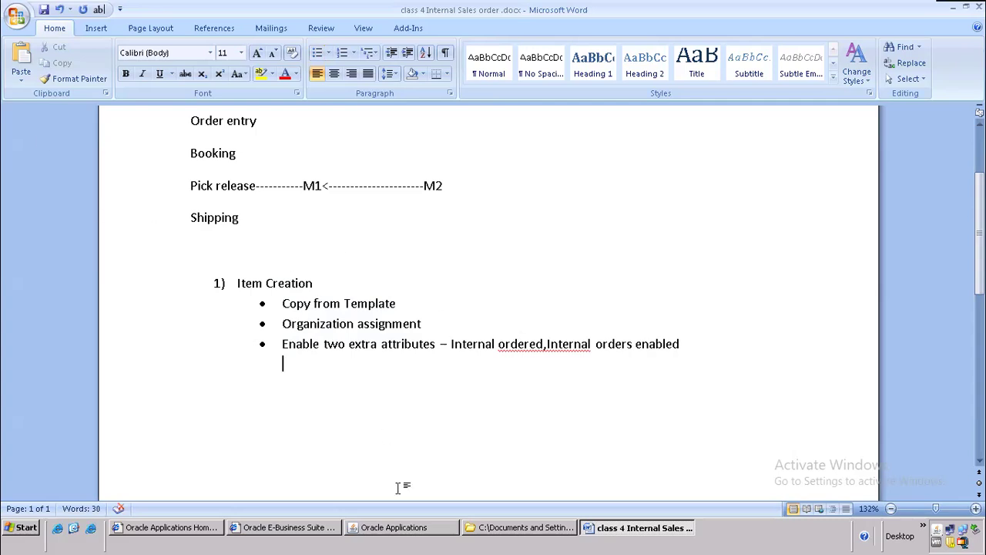
click(389, 532)
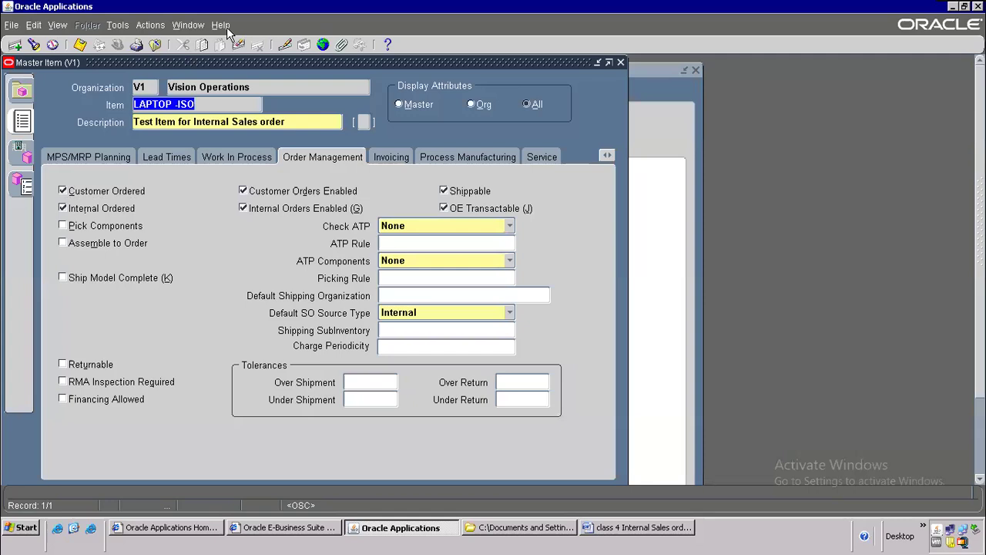
Step: Select the table name MTL_SYSTEM_ITEMS_FVL in the item's Record History, then show the desktop
click(220, 25)
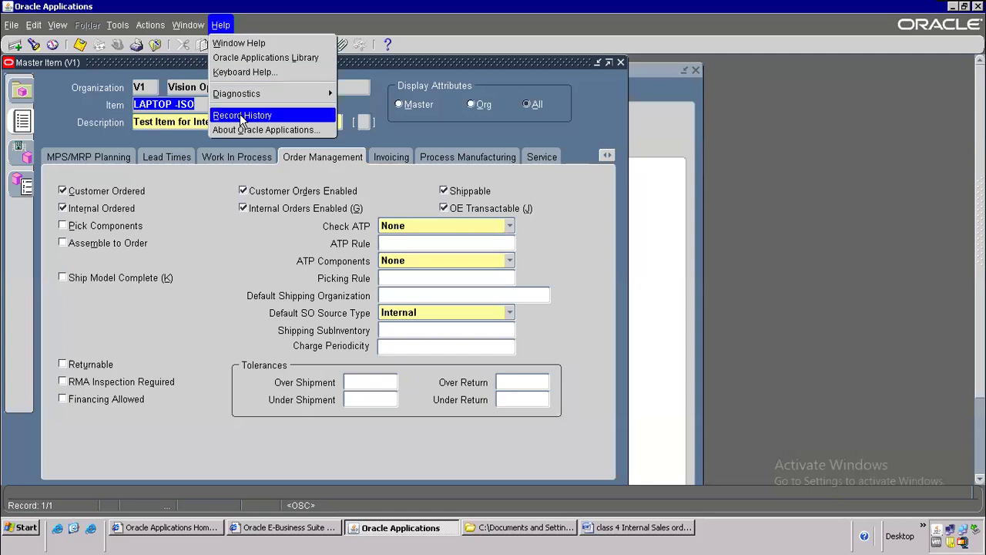
click(242, 116)
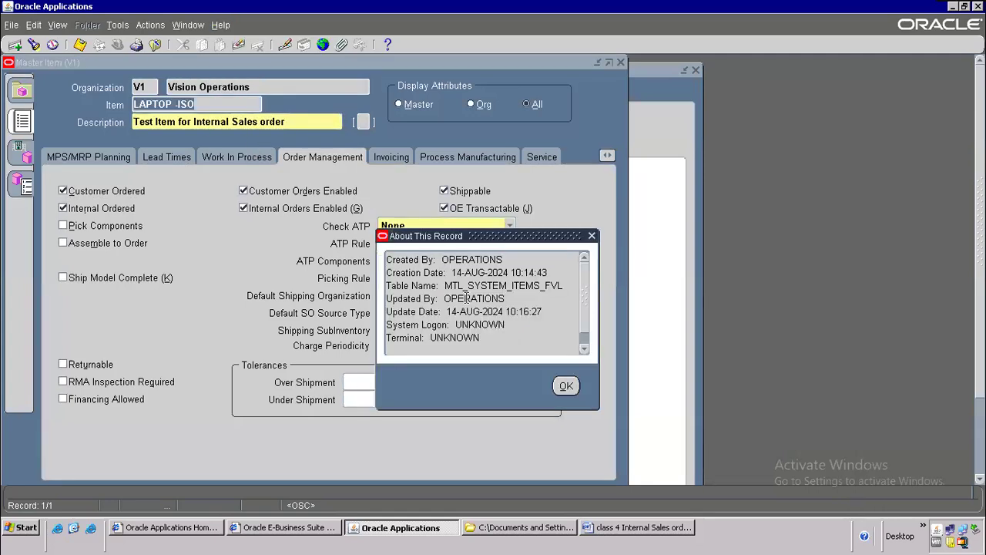
mouse_move(445, 286)
mouse_down()
mouse_move(467, 298)
mouse_move(463, 285)
mouse_up()
drag(464, 285, 568, 286)
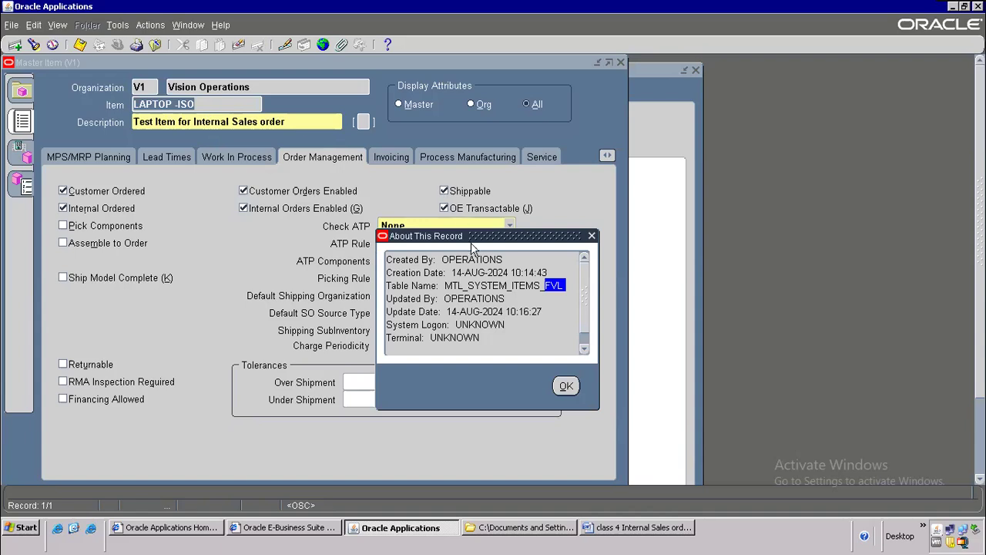
drag(541, 286, 564, 286)
click(562, 286)
triple_click(526, 285)
click(451, 286)
drag(457, 285, 573, 329)
key(ctrl+c)
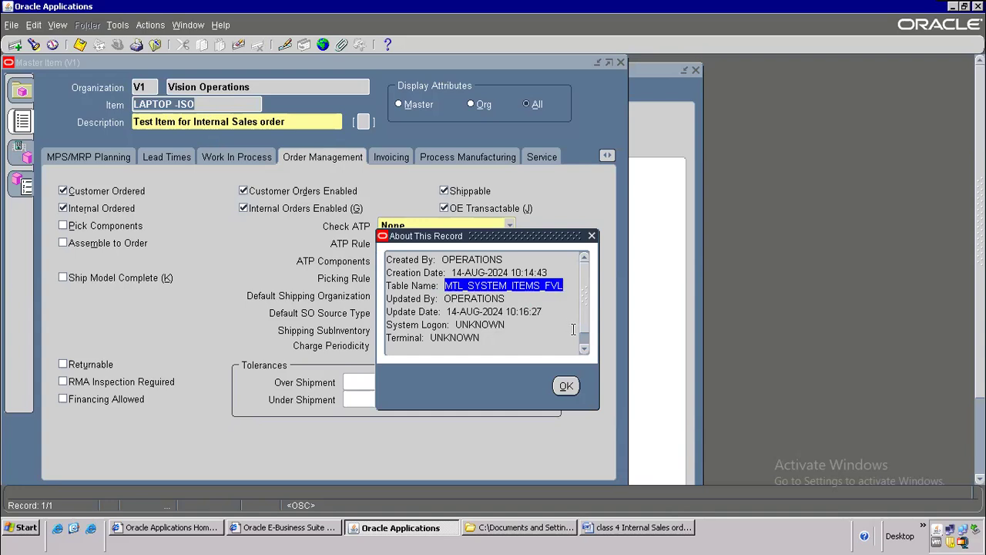
click(74, 529)
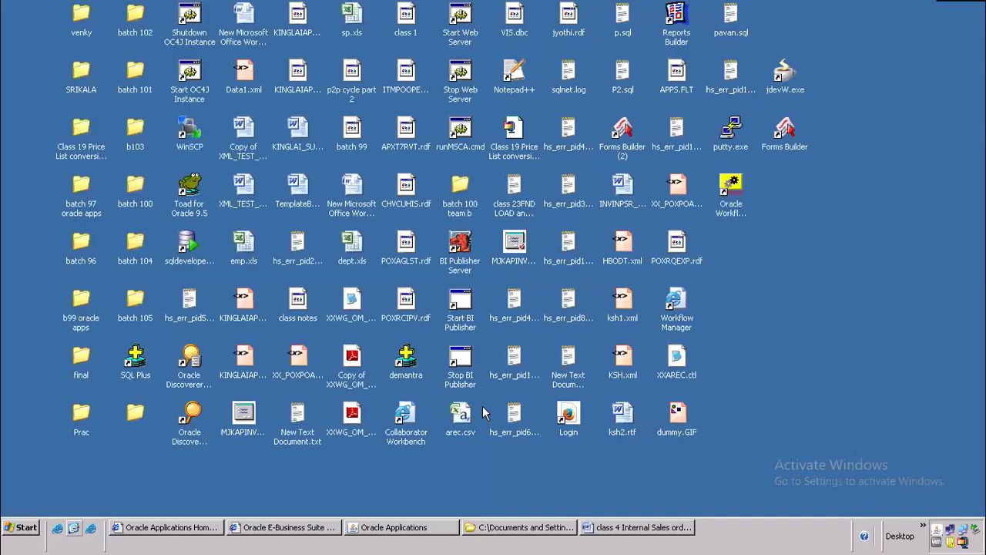
Step: Launch Toad, paste MTL_SYSTEM_ITEMS_FVL into the SQL Editor and view its creation script
double_click(190, 186)
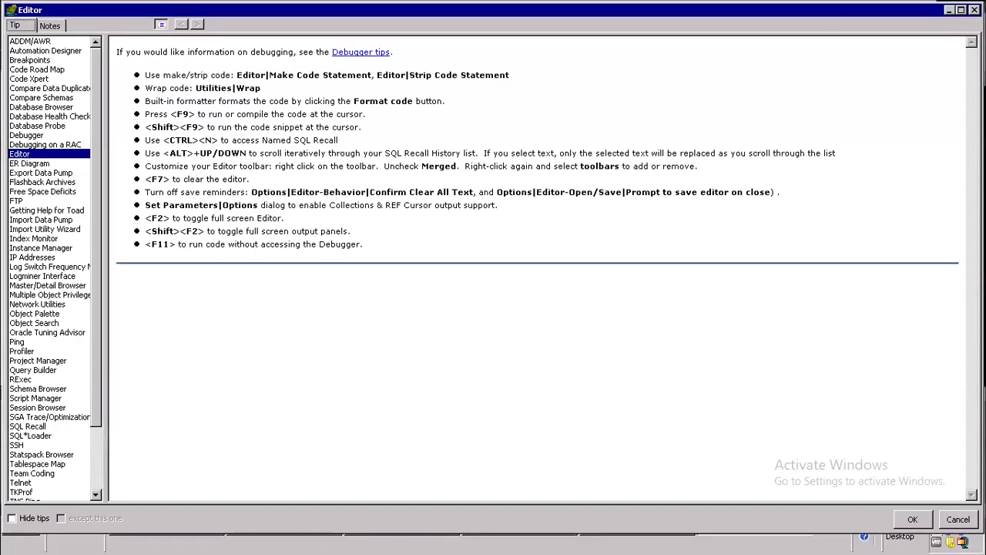
key(Escape)
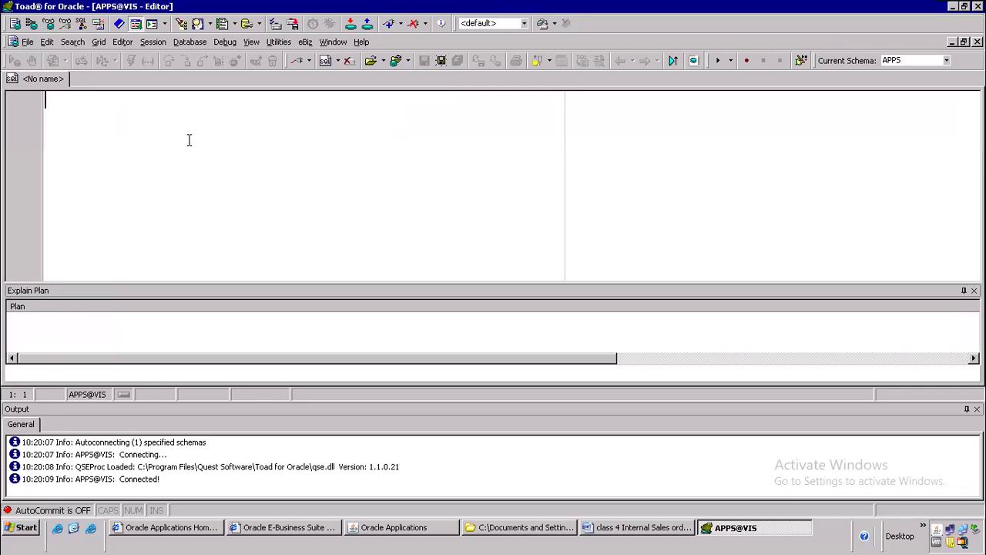
key(ctrl+v)
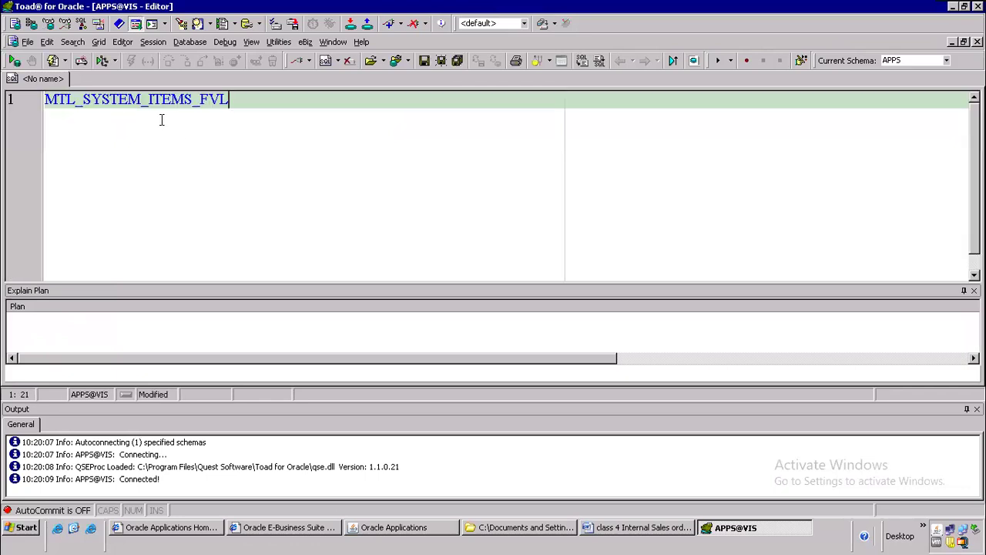
key(F4)
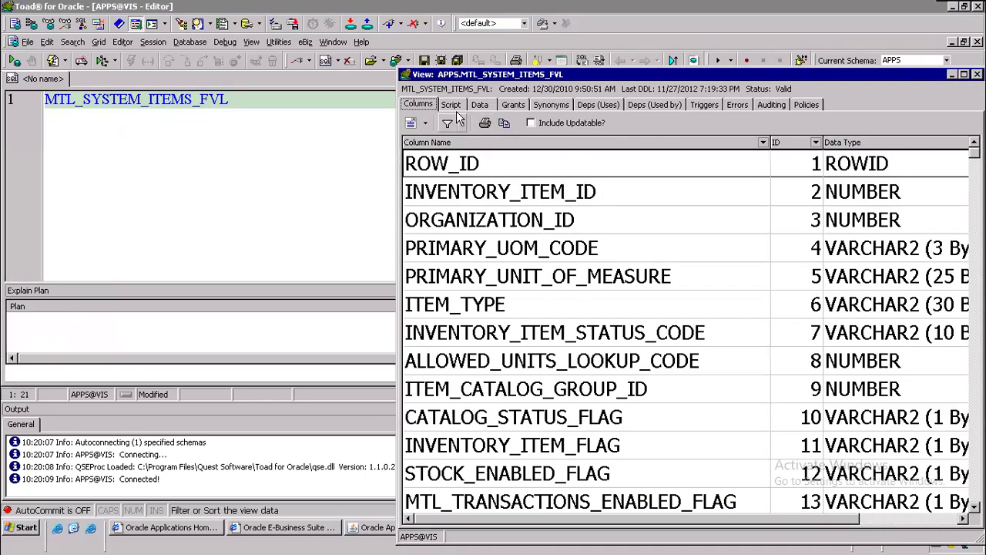
click(455, 107)
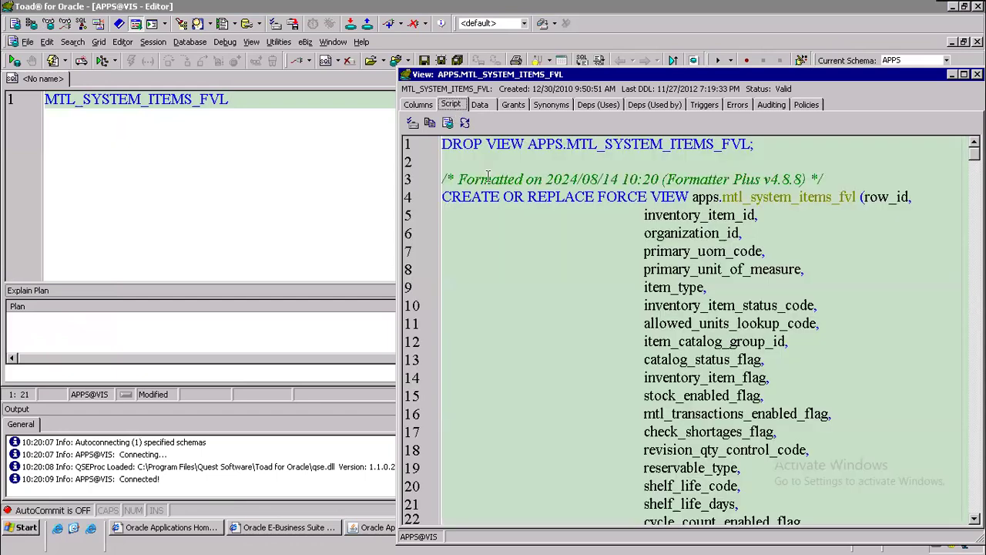
drag(974, 152, 953, 511)
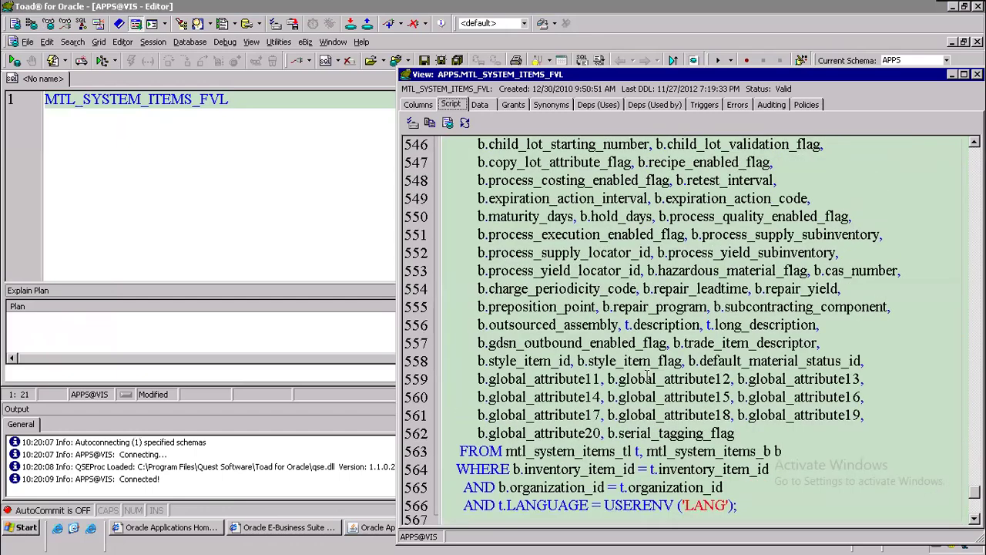
drag(460, 451, 505, 450)
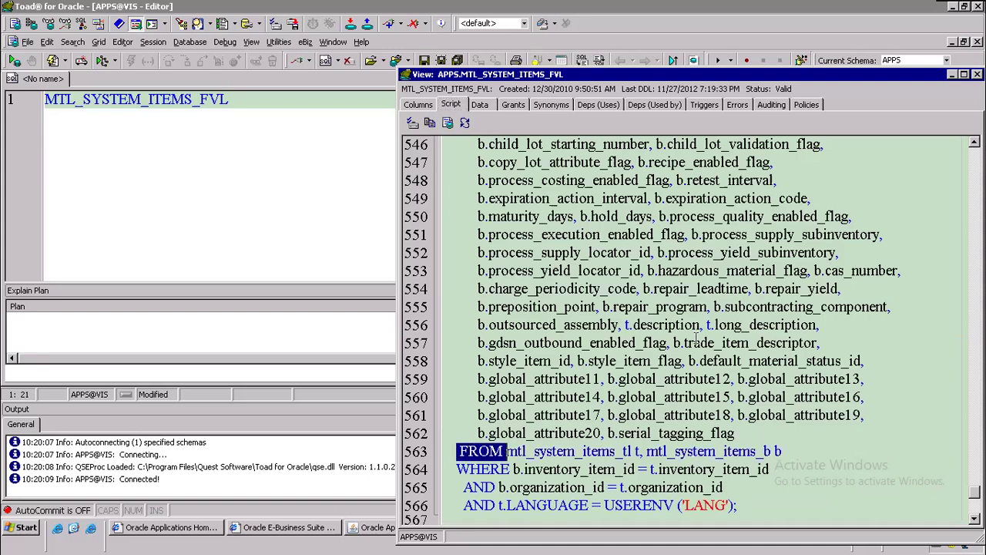
scroll(696, 339, down, 4)
drag(622, 236, 631, 236)
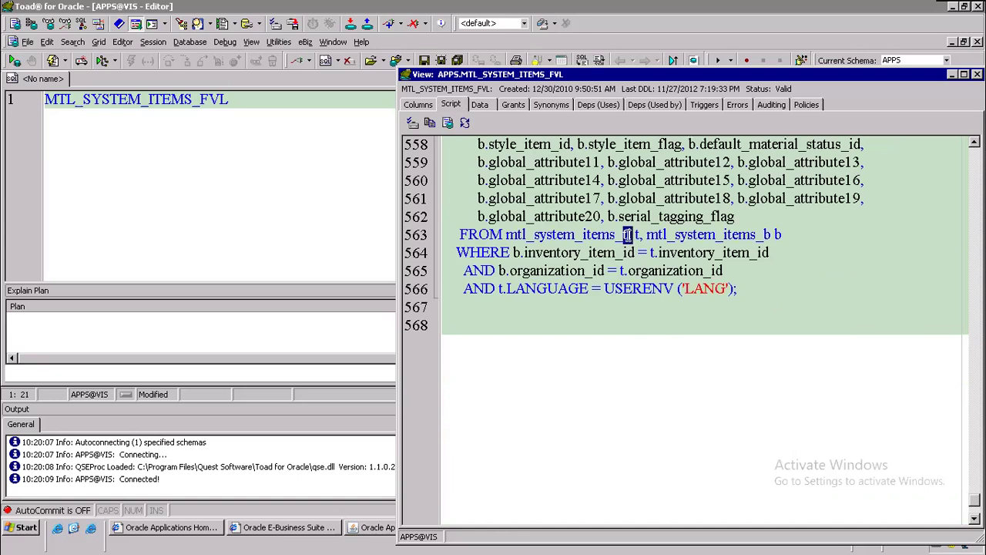
drag(756, 236, 770, 236)
click(648, 235)
drag(649, 236, 765, 234)
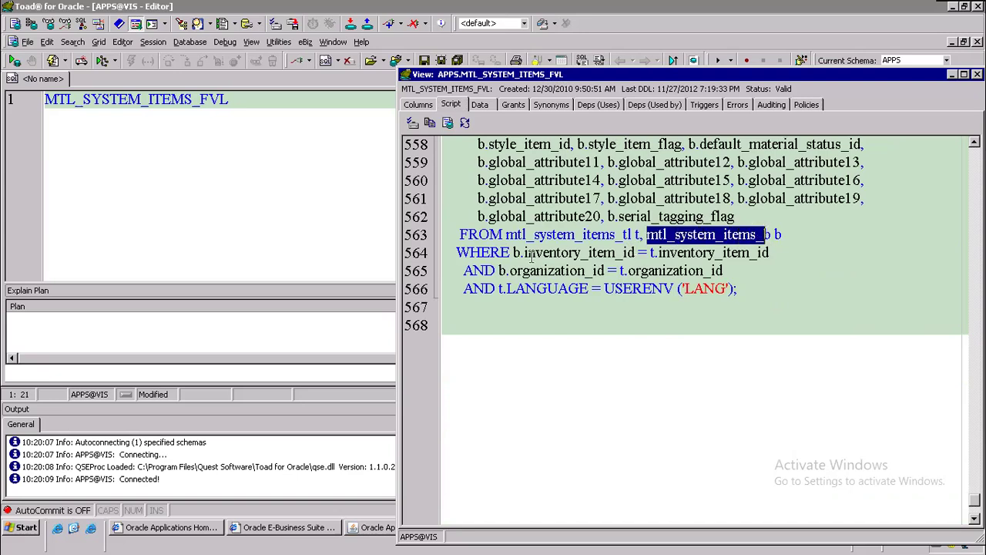
drag(524, 252, 723, 272)
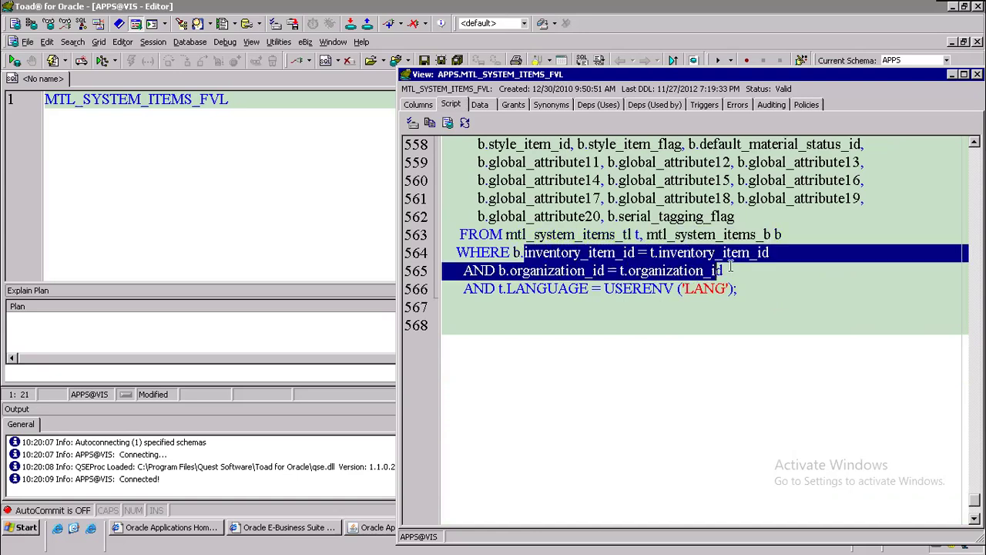
click(715, 235)
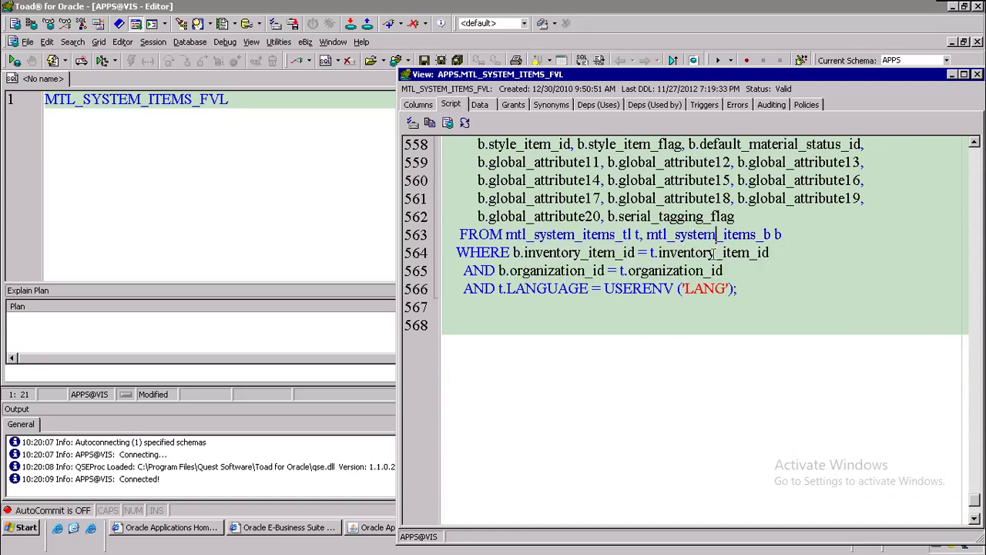
key(F4)
click(499, 166)
click(485, 192)
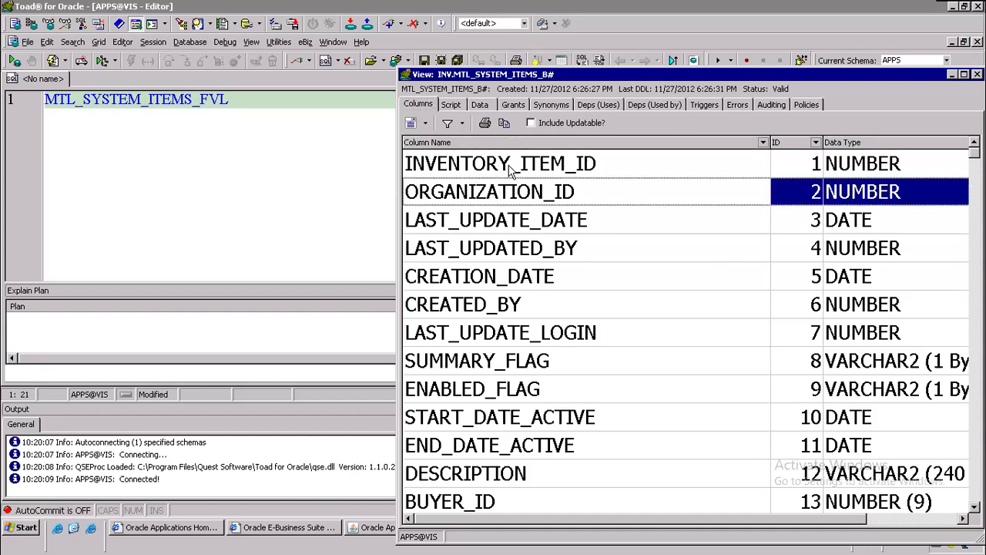
click(513, 169)
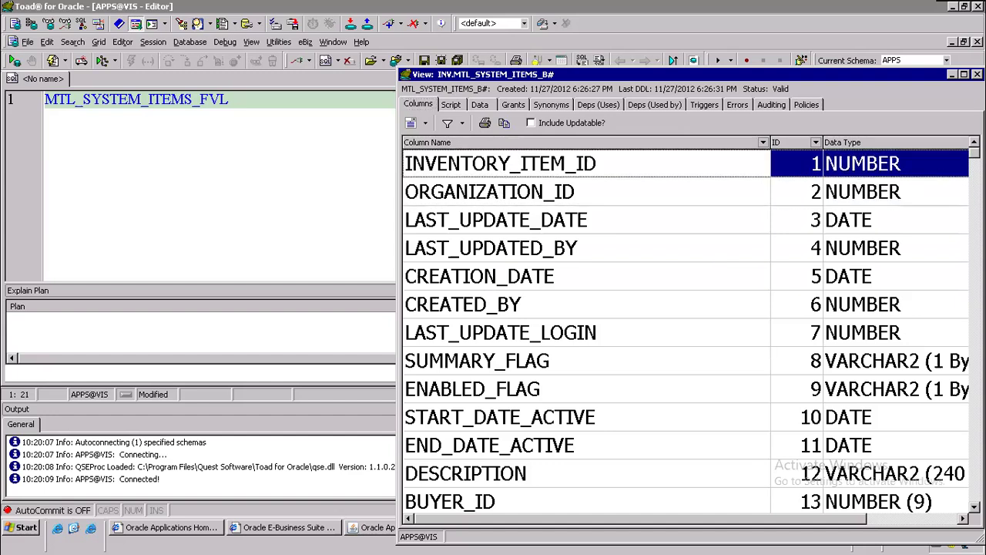
click(505, 190)
click(505, 178)
click(504, 188)
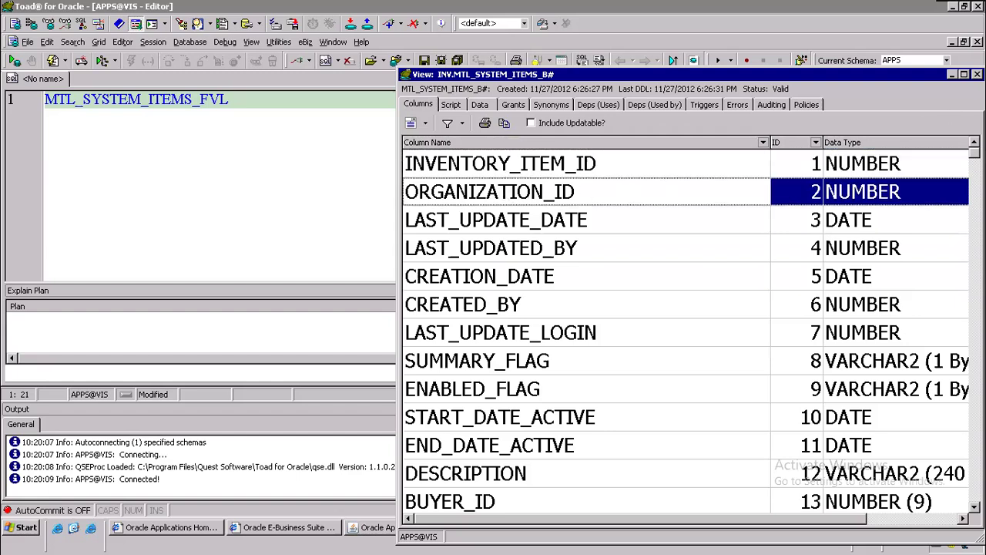
click(976, 74)
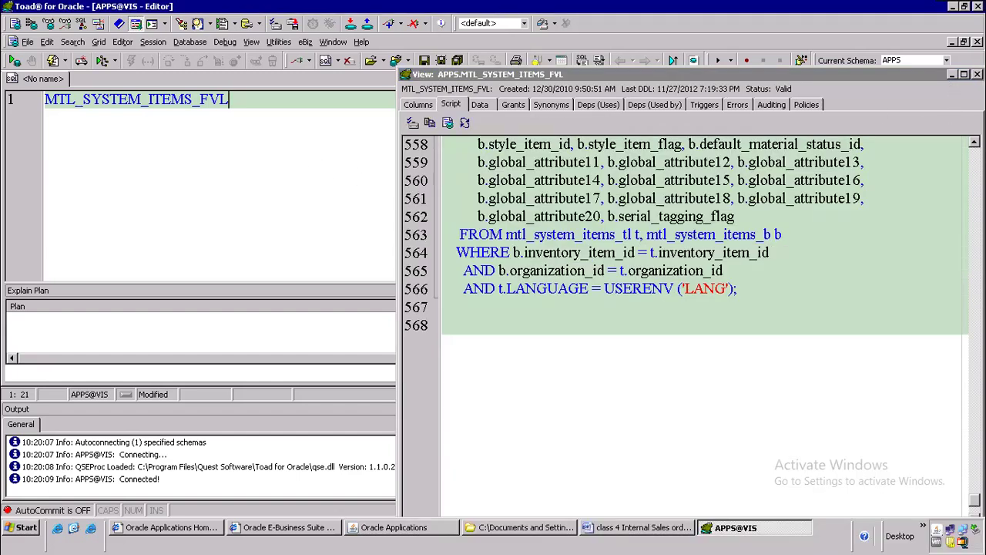
Step: Close the describe window and change the line to 'select * from MTL_SYSTEM_ITEMS_b msi'
click(134, 147)
key(BackSpace)
key(BackSpace)
key(BackSpace)
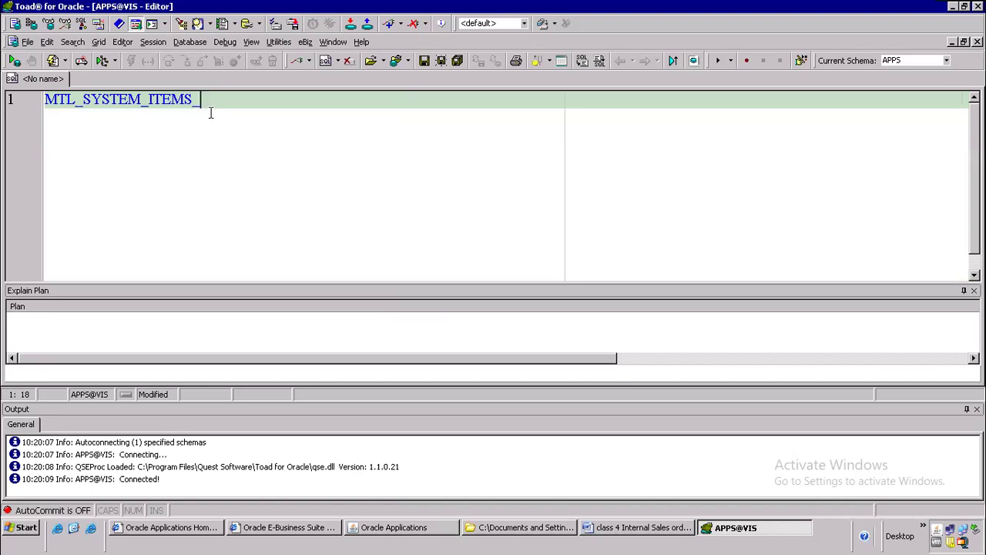
text(b)
click(57, 98)
text(select * from)
key(End)
text(msi)
Step: Append 'where' after the msi alias, then return to Oracle Applications
click(138, 100)
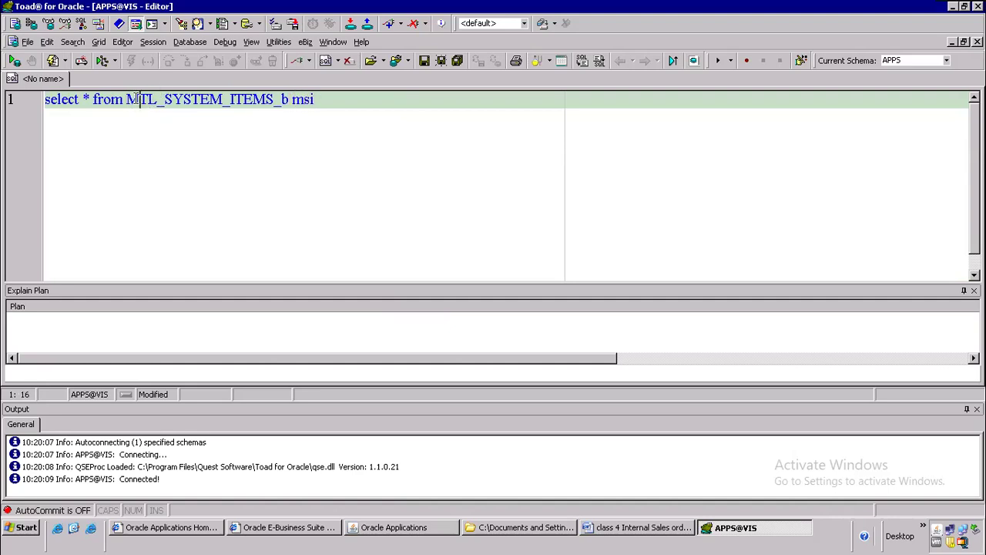
key(shift+Left)
click(170, 104)
click(356, 94)
text(where)
click(392, 530)
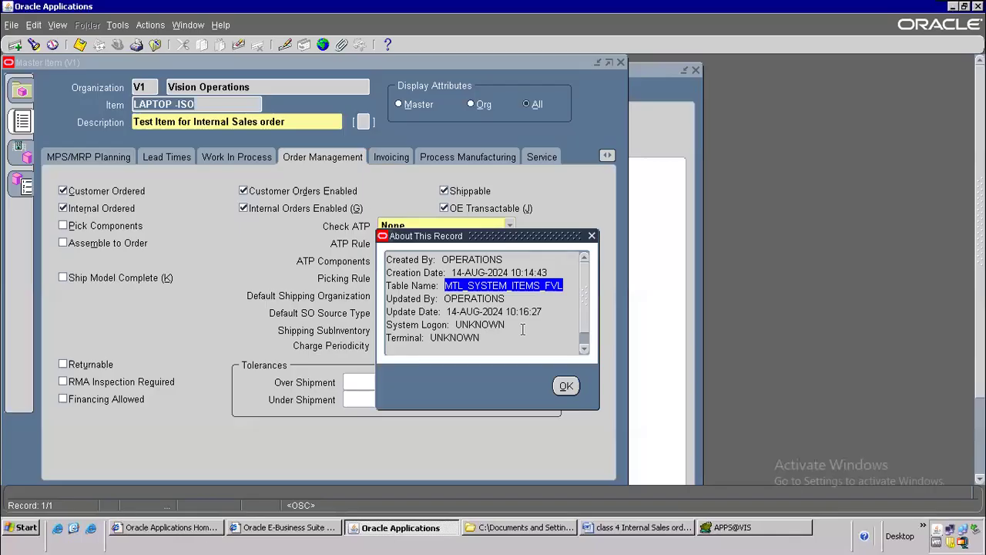
Step: Close About This Record and examine the Item field via Help > Diagnostics > Examine
click(567, 388)
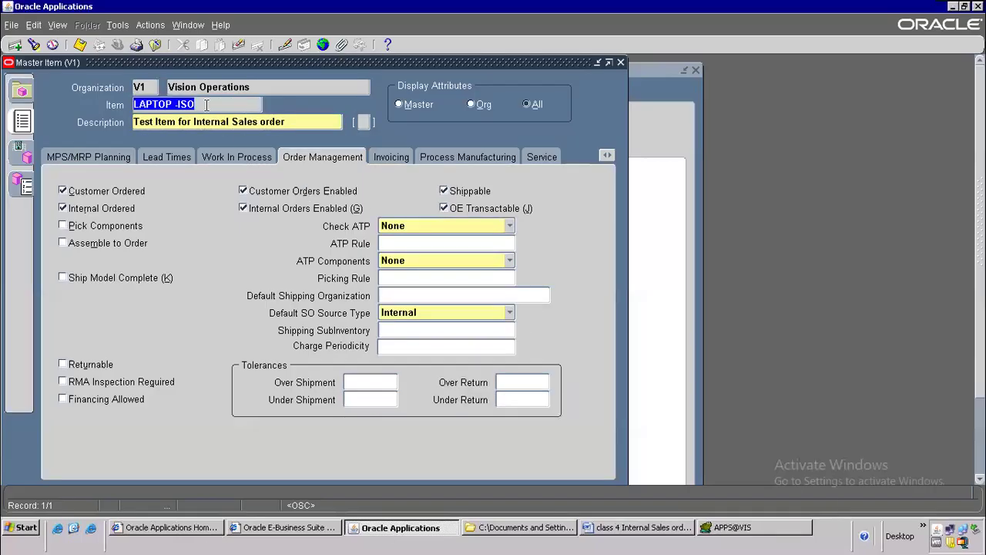
click(223, 25)
mouse_move(254, 94)
click(346, 110)
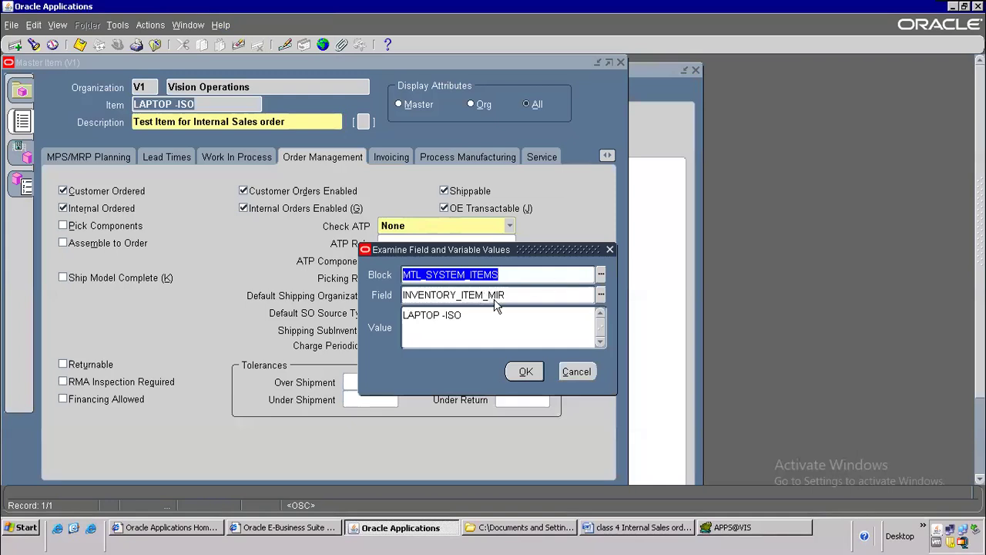
Step: Add segment1=' to the Toad query, then copy the LAPTOP -ISO item name in Oracle
key(alt+Tab)
text(segment1=')
key(alt+Tab)
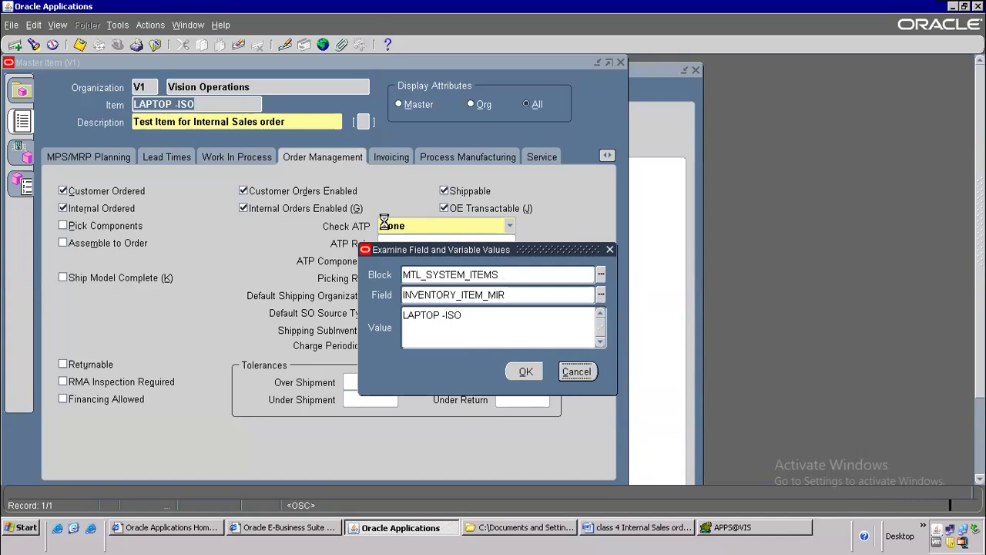
key(alt+Tab)
key(alt+Tab)
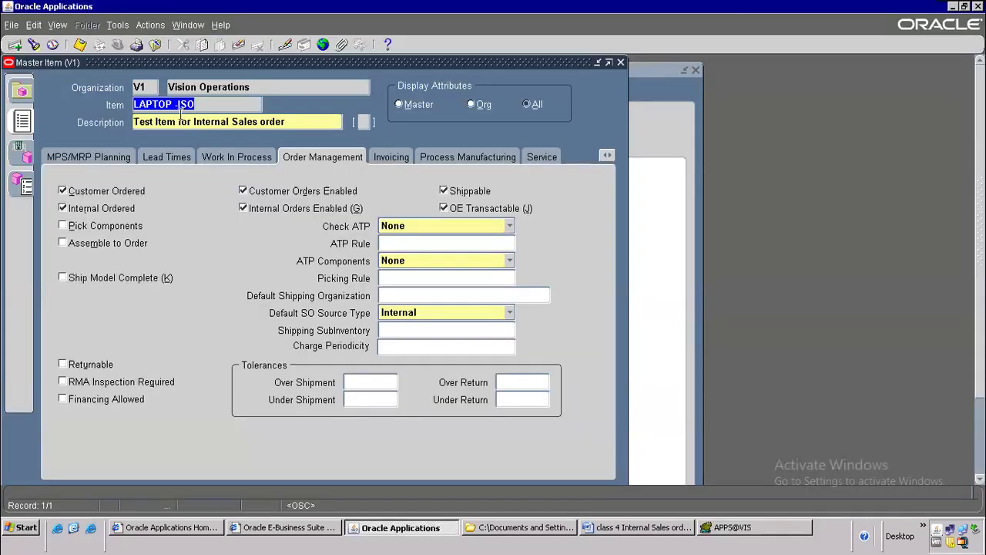
key(alt+Tab)
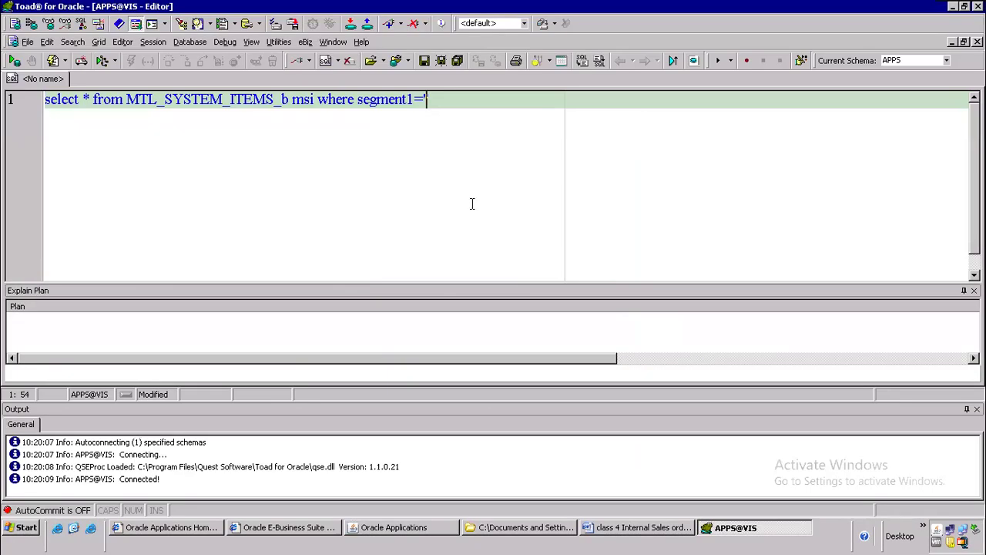
Step: Paste LAPTOP -ISO into the filter and run the query, closing the Output and Explain Plan panels
text(LAPTOP -ISO)
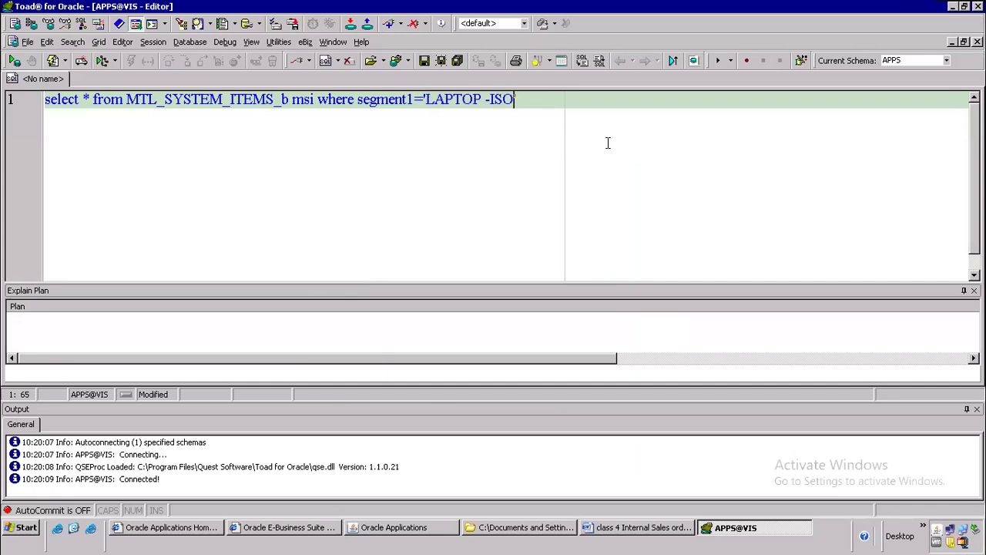
key(F9)
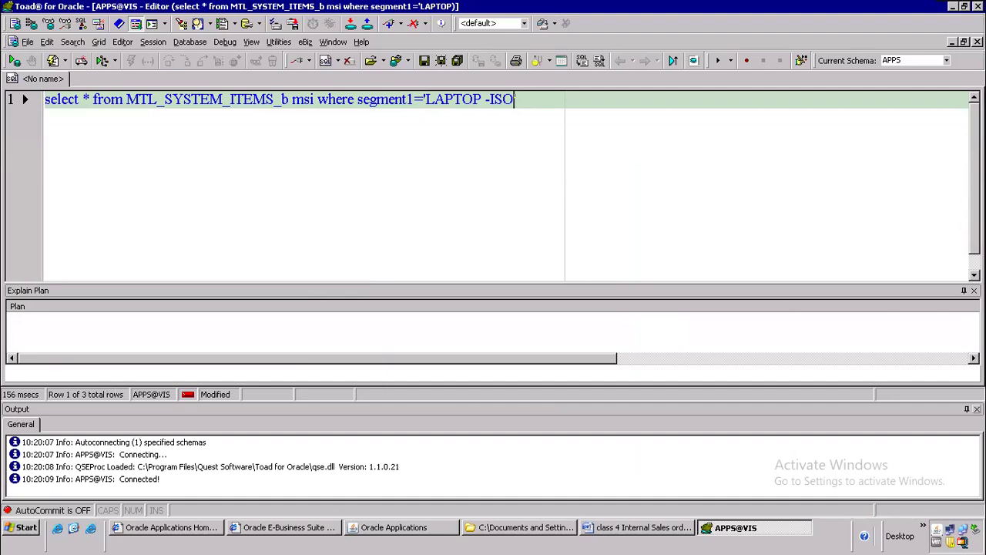
click(977, 409)
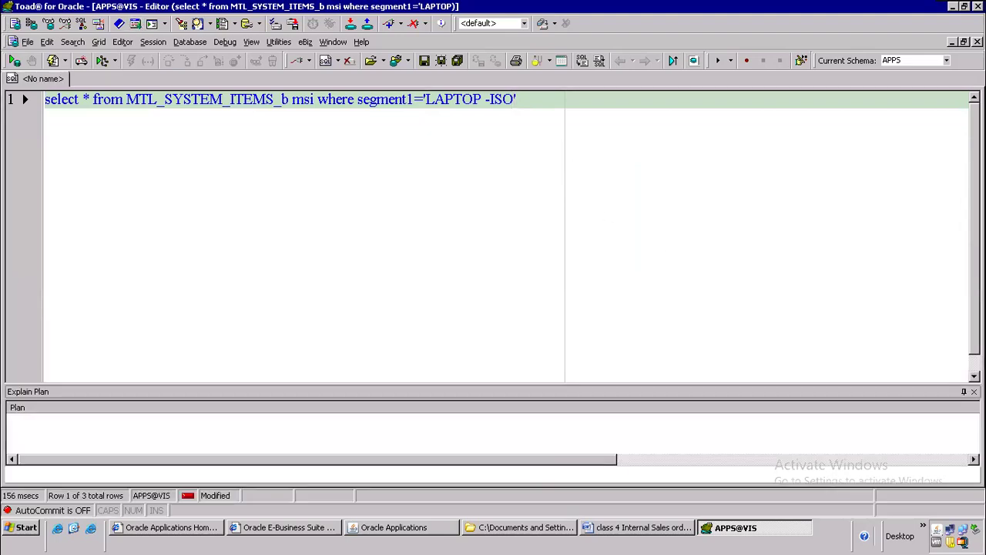
click(526, 94)
key(F9)
click(973, 393)
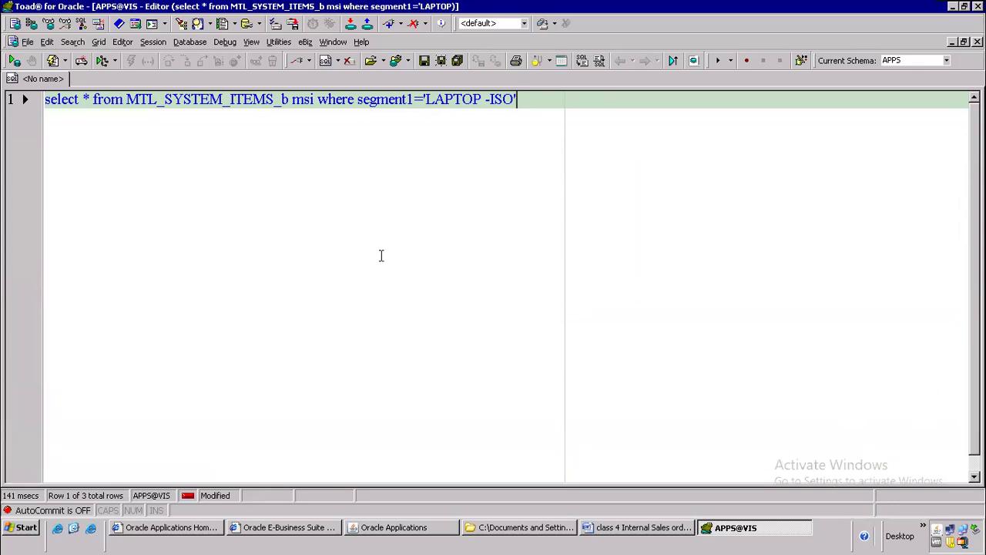
key(F9)
Step: Select the whole query and remove it from the editor
click(113, 106)
key(ctrl+a)
key(ctrl+c)
key(Delete)
Step: Paste the query into a new editor tab and run it
right_click(34, 80)
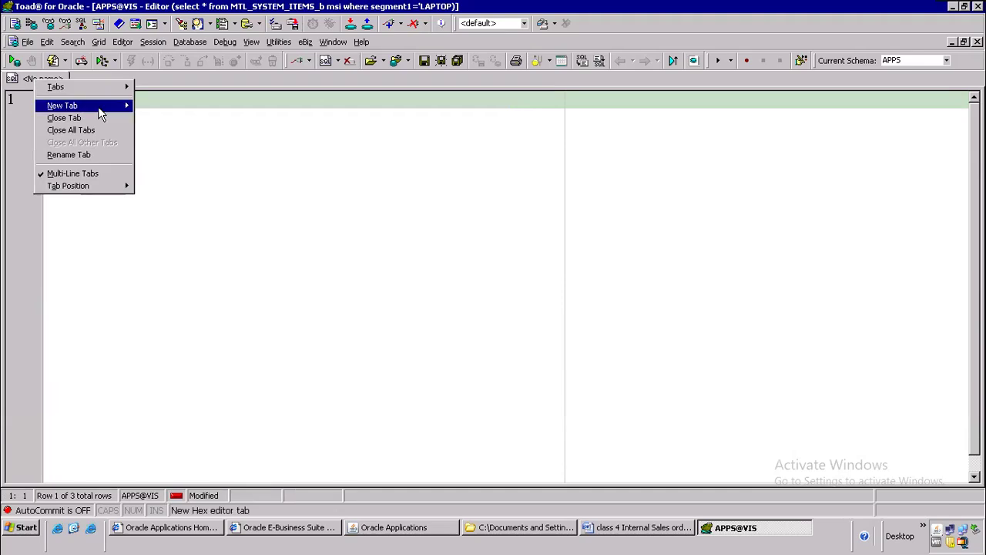
mouse_move(115, 105)
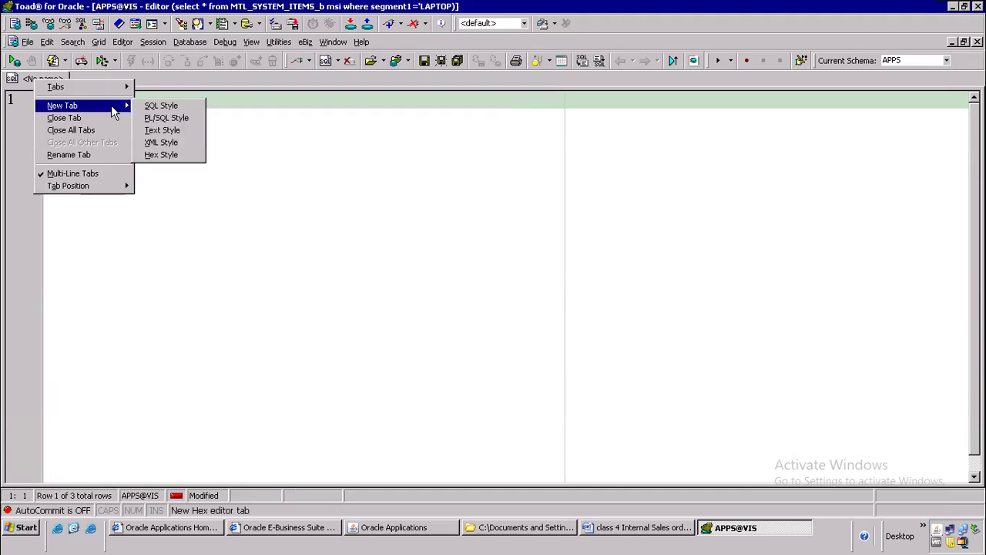
click(164, 117)
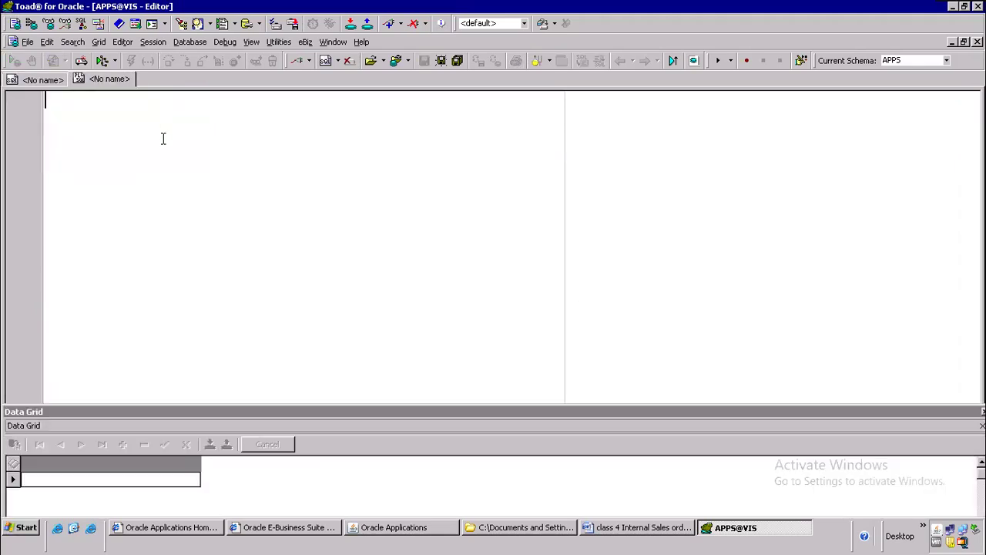
key(ctrl+v)
key(F9)
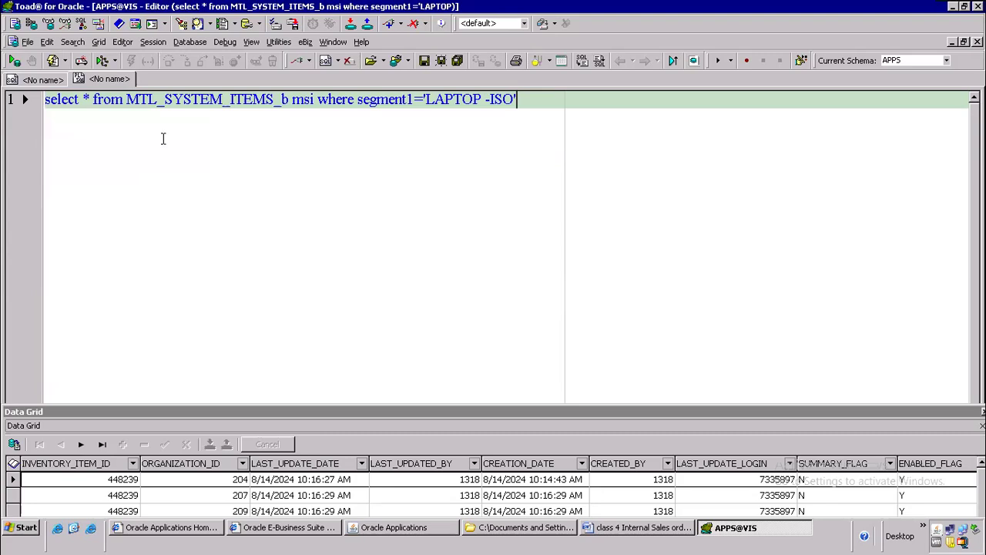
Step: Back in the MTL_SYSTEM_ITEMS_b query tab, enlarge the Data Grid to inspect the rows' organization IDs
click(39, 81)
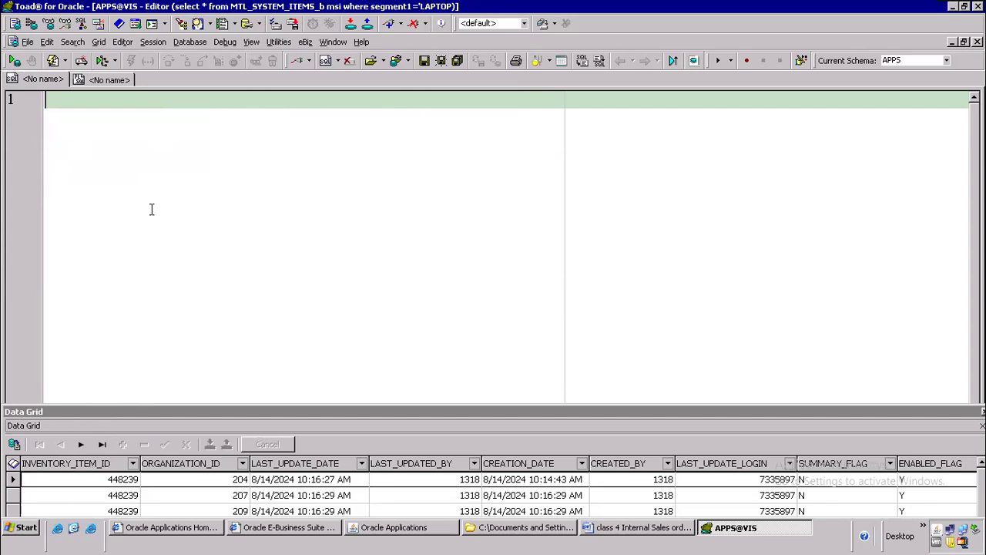
click(114, 80)
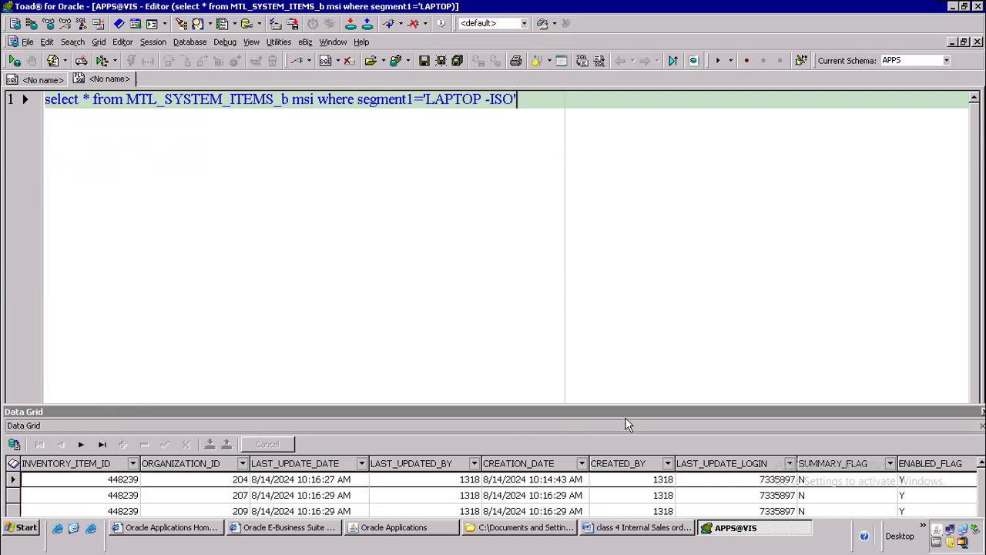
drag(551, 405, 554, 322)
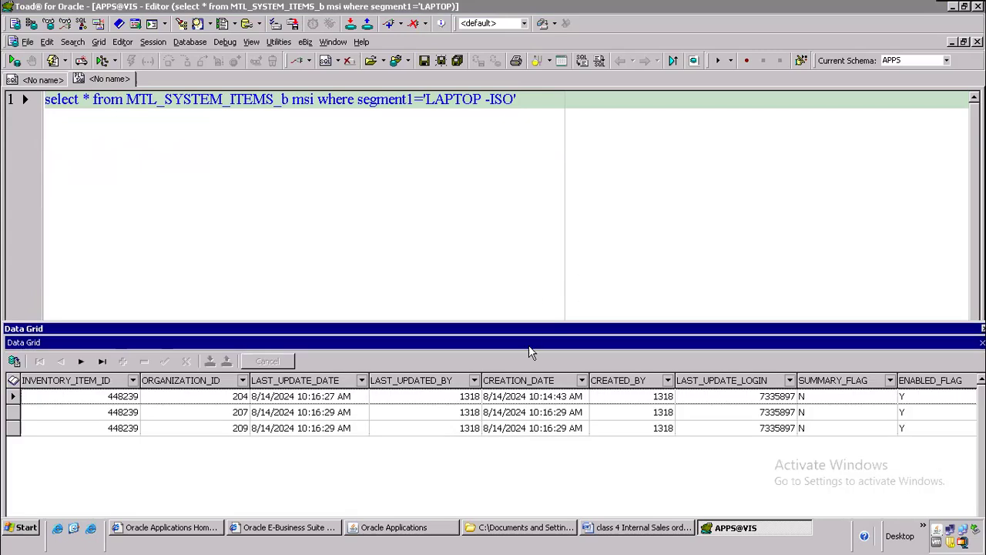
click(222, 401)
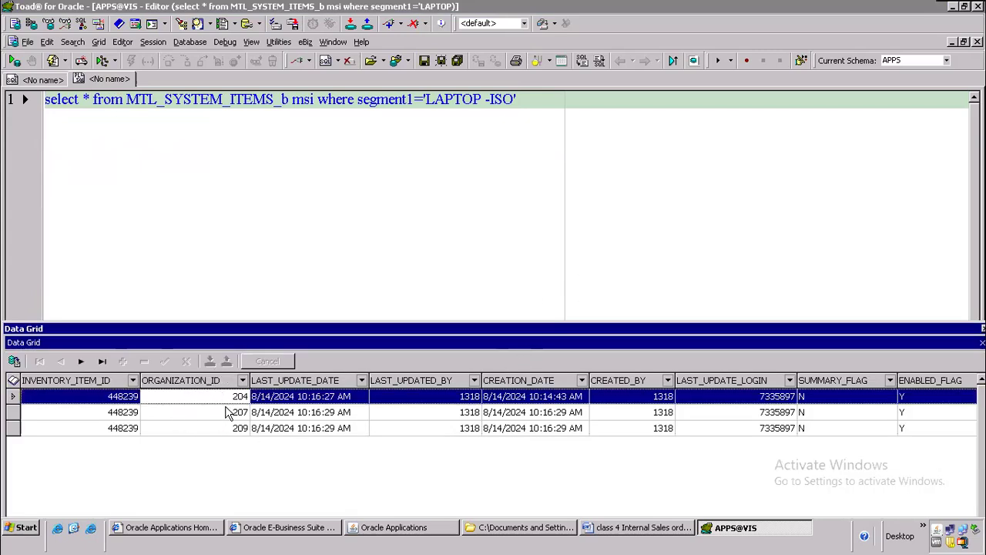
Step: Insert ',org_organization_definitions ood' before the where clause, moving where onto its own line
click(317, 99)
text(,org_or)
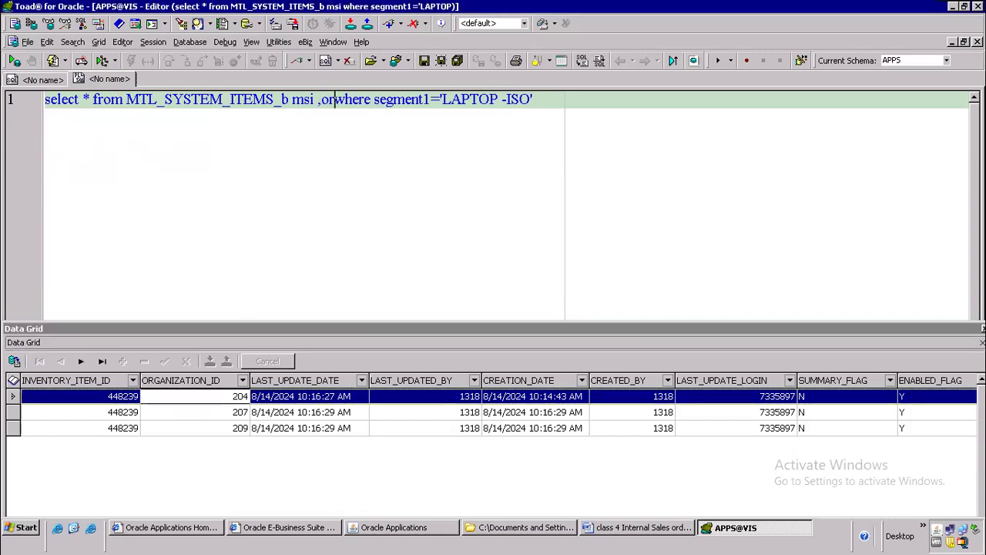
text(ganization_d)
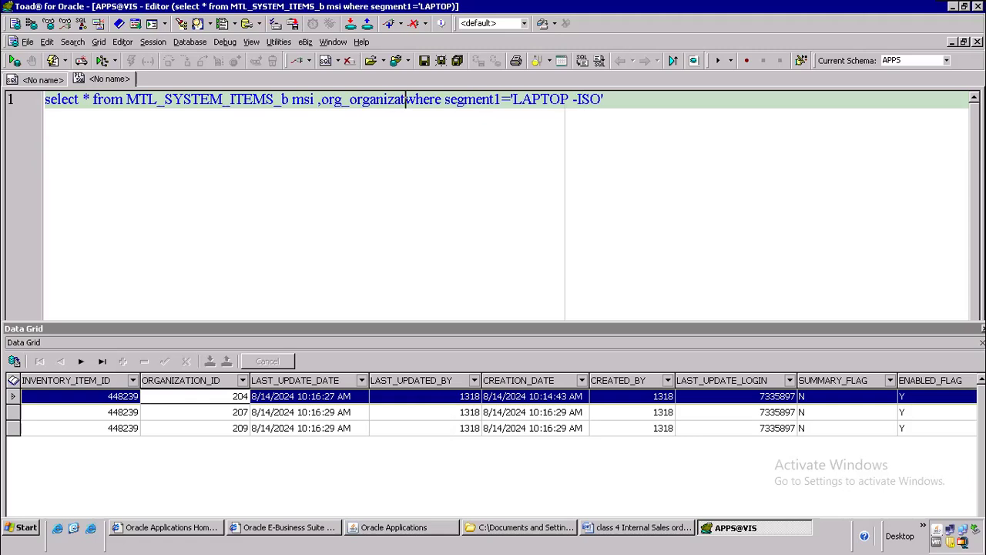
text(efinitions )
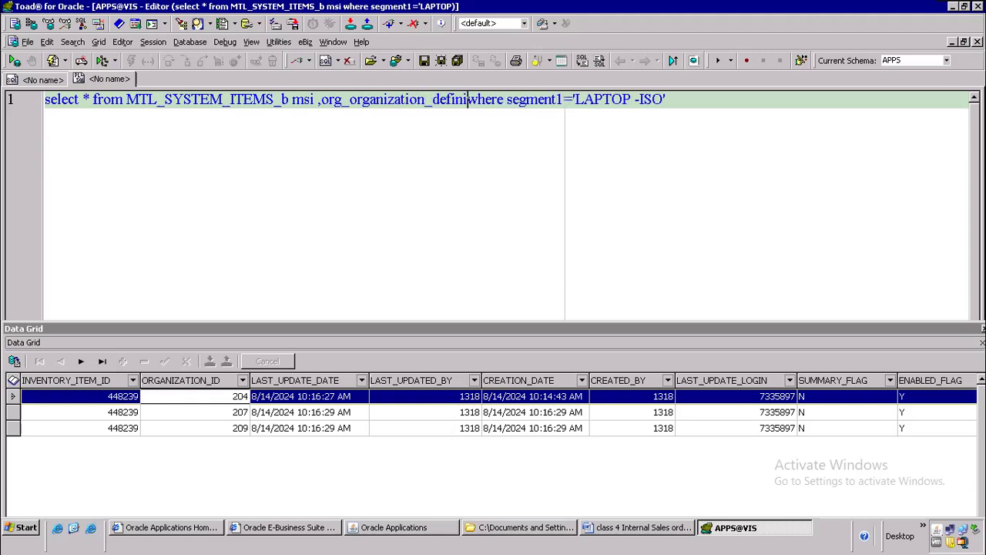
text(ood)
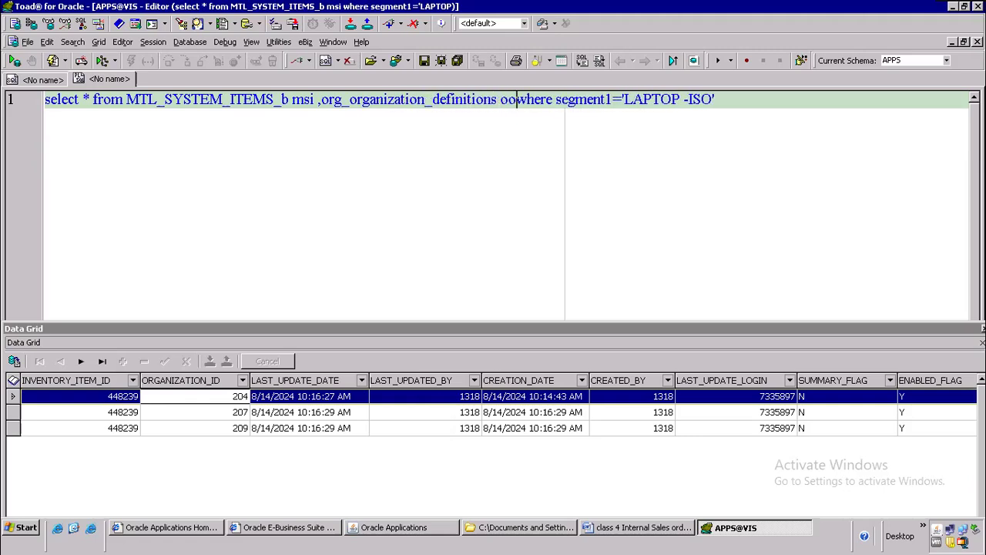
key(Return)
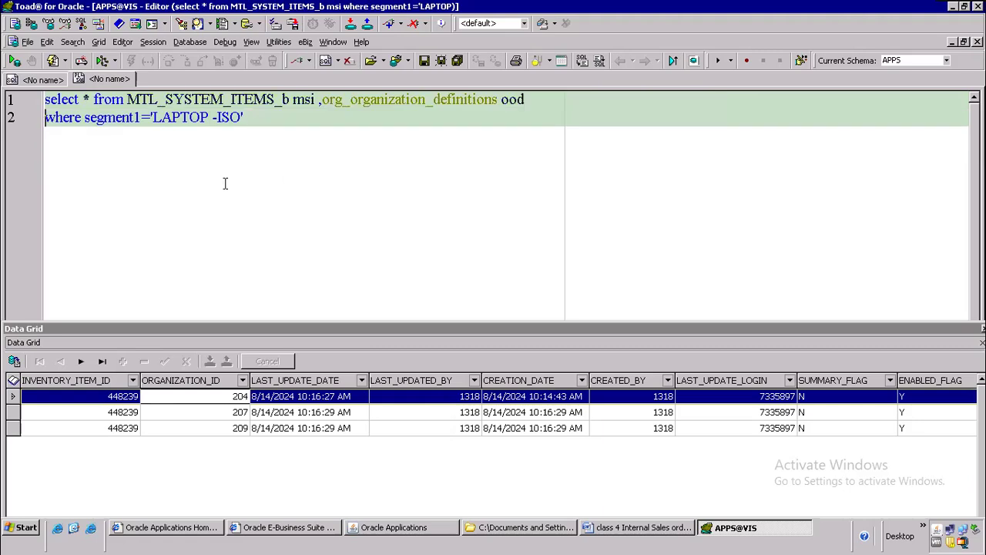
Step: Add the join condition 'and ood.ORGANIZATION_ID=msi.ORGANIZATION_ID'
key(Return)
text(a)
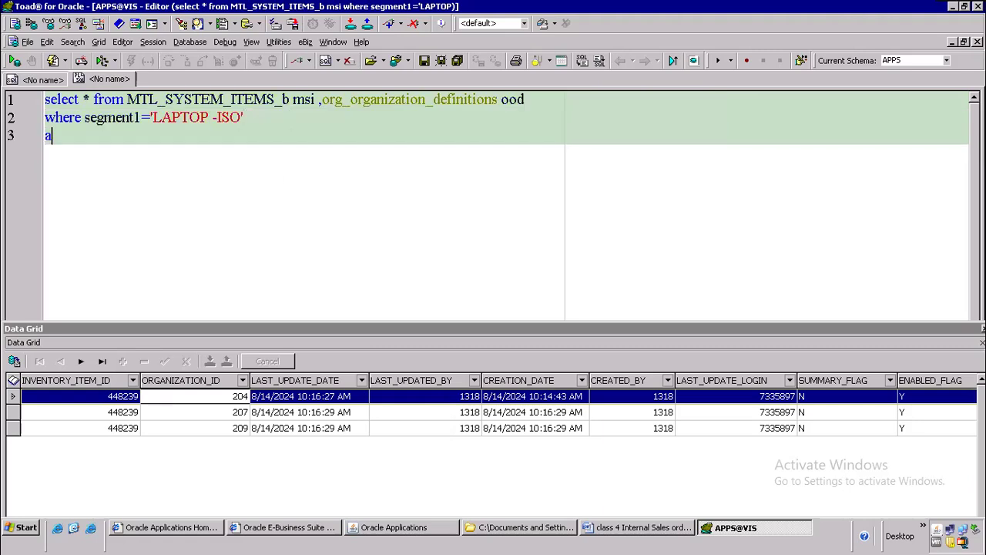
text(nd ood.o)
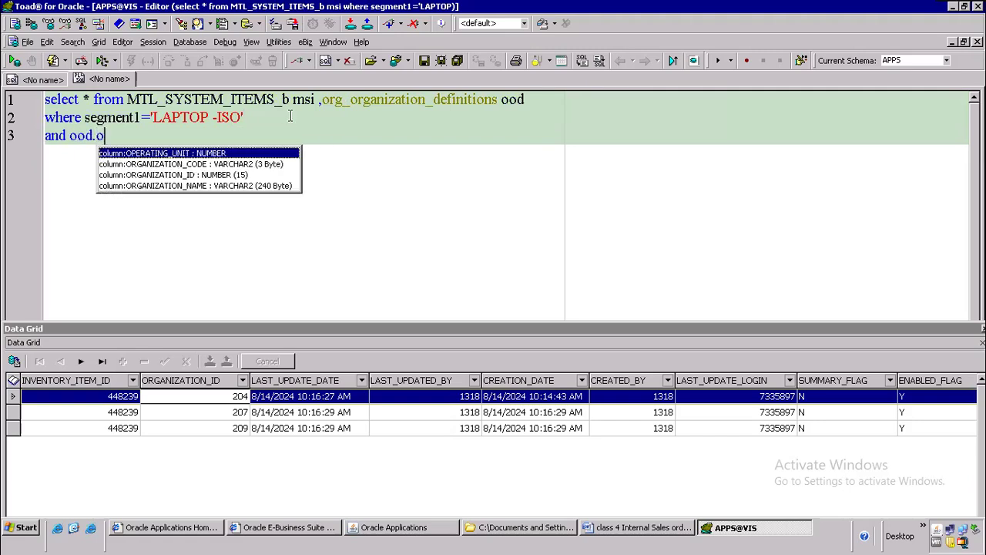
key(Down)
key(Down)
key(Return)
text(=)
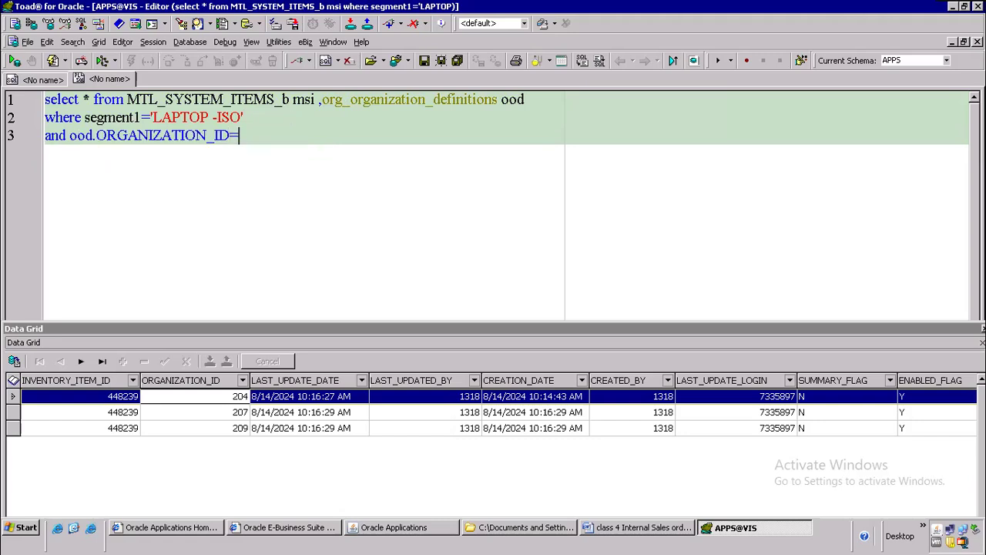
text(ms )
text(.org)
key(Return)
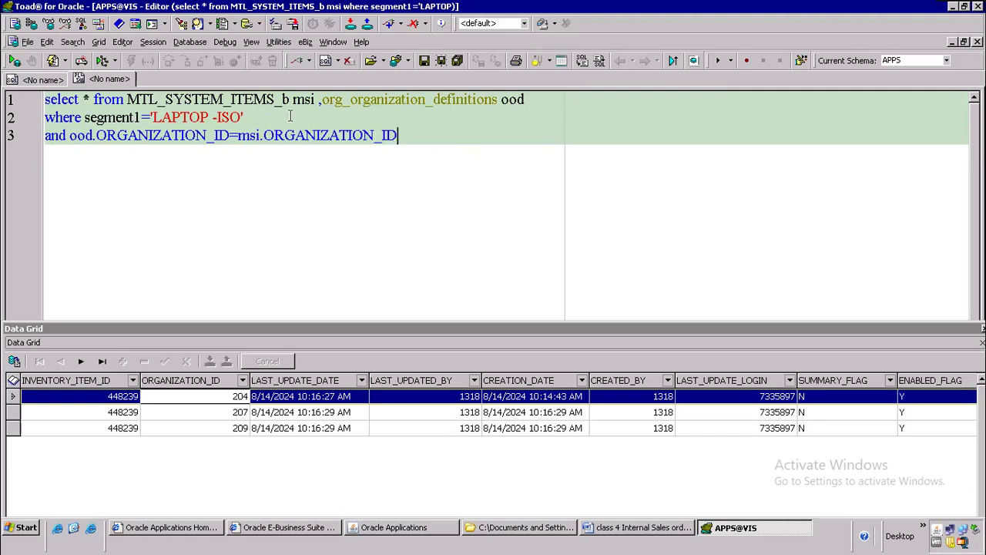
Step: Replace * with ood.name and msi.segment1, run it, and start fixing the invalid column
click(93, 100)
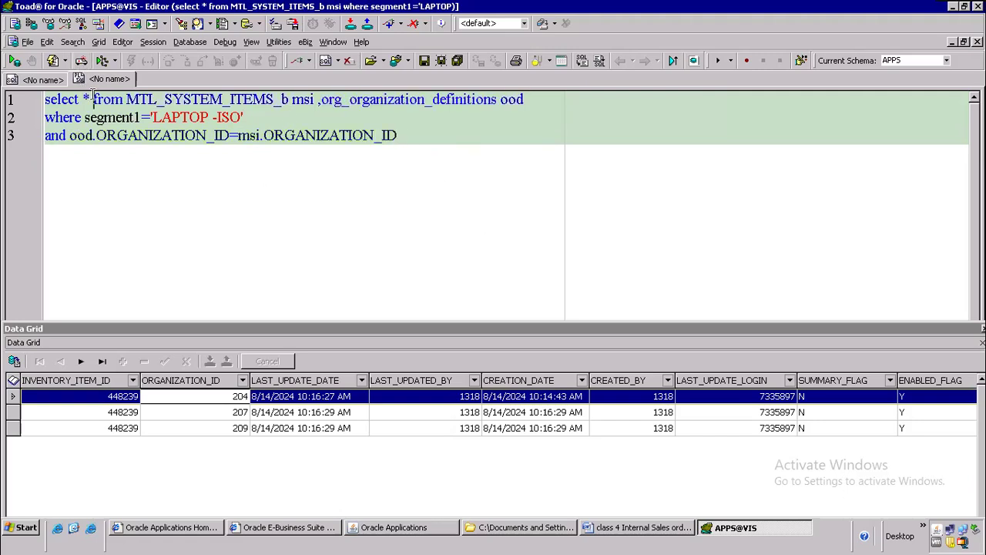
key(BackSpace)
key(BackSpace)
text(ood.name ,)
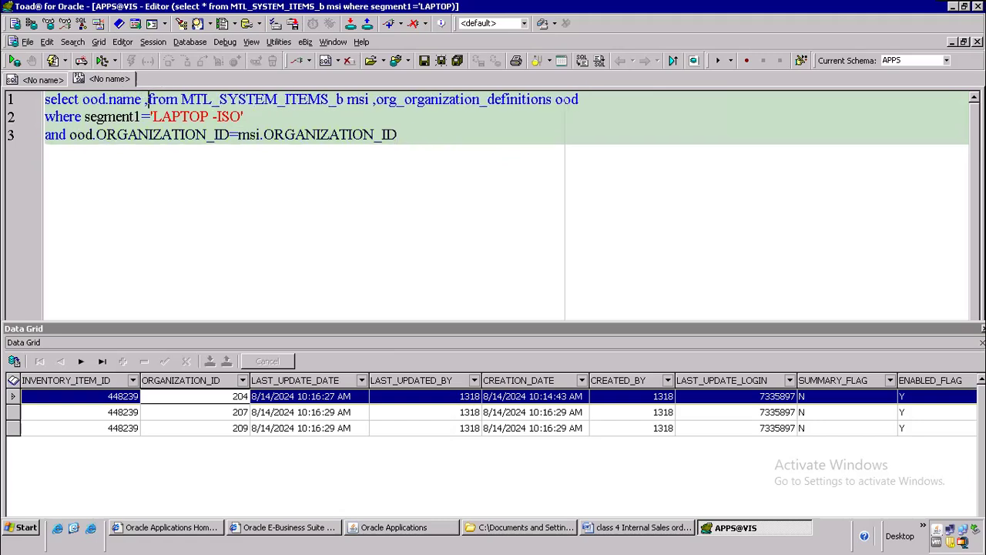
text(msi)
text(.segment1)
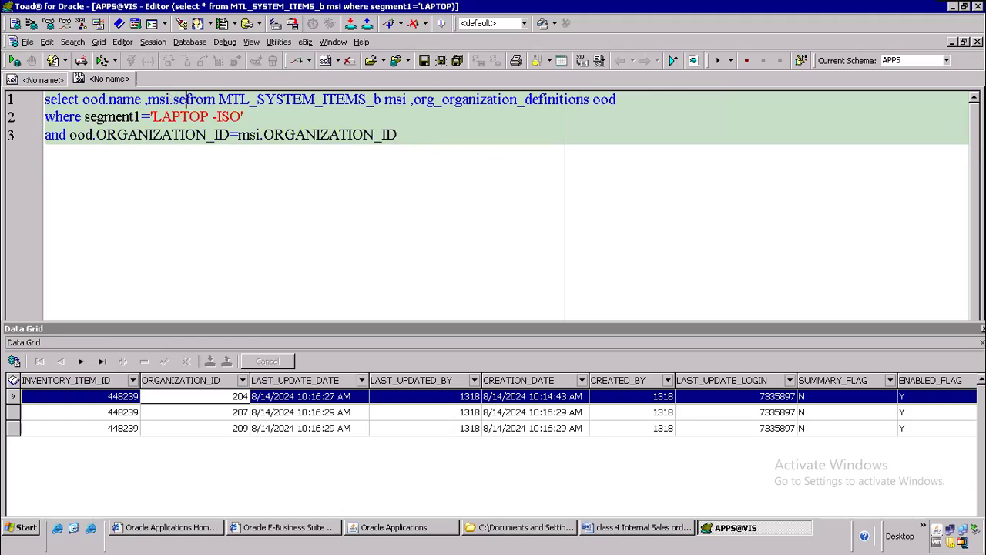
key(F9)
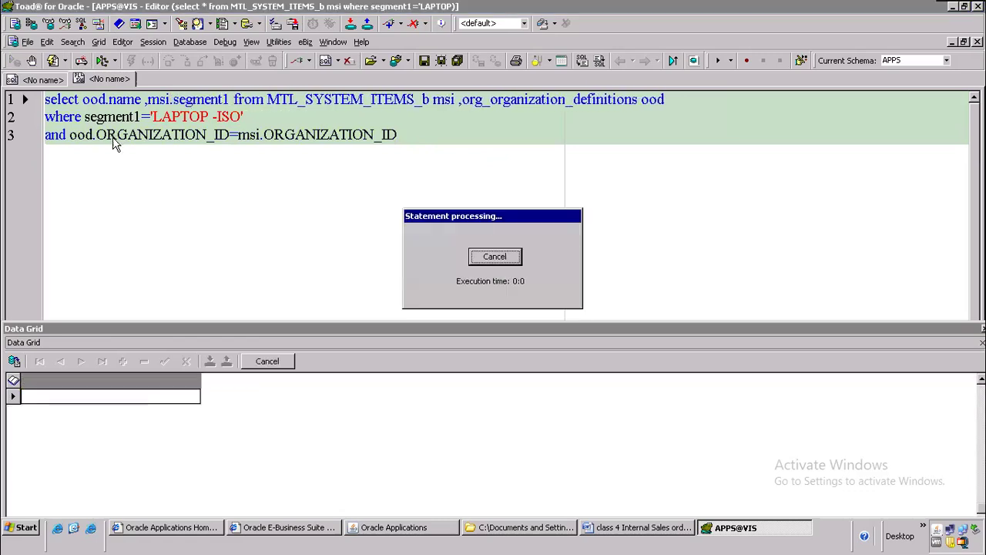
key(Return)
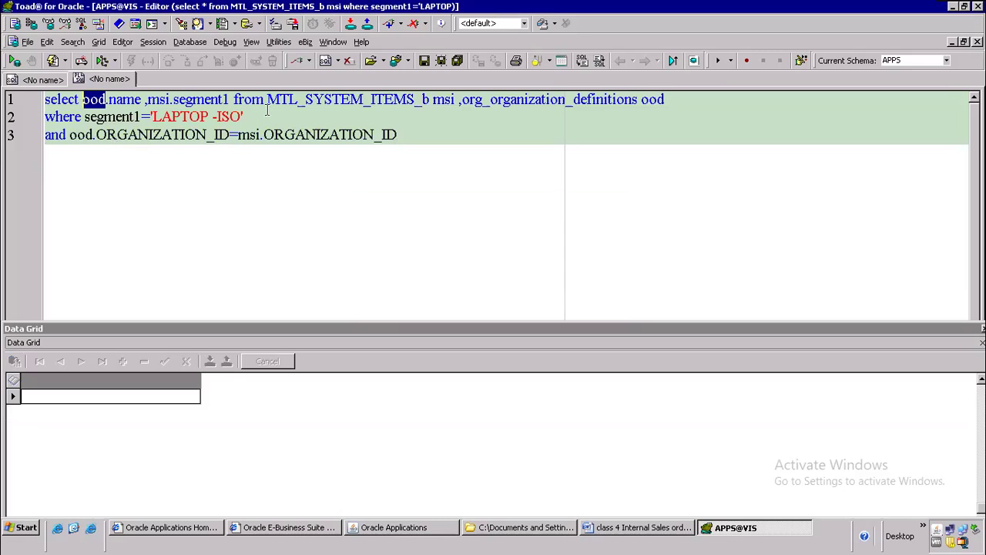
click(109, 101)
text(.)
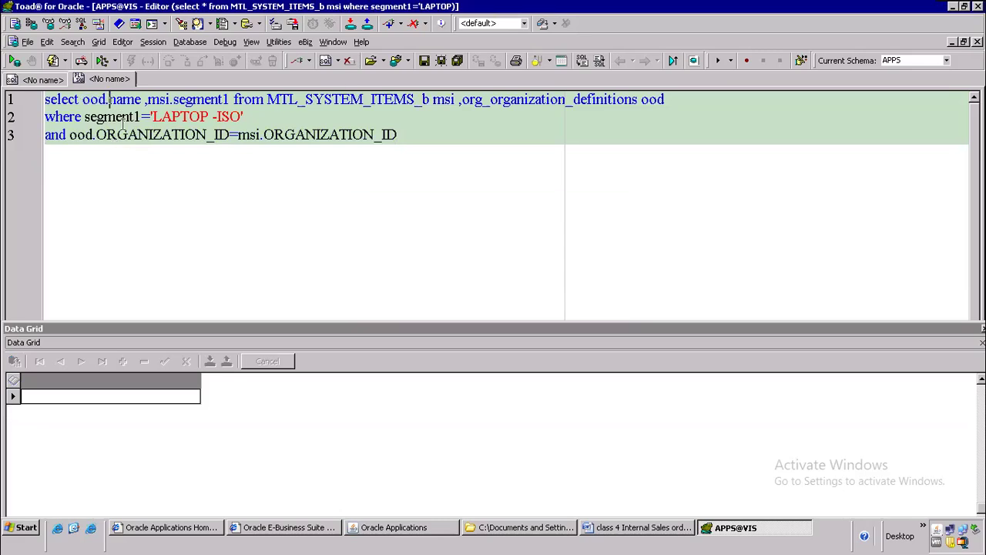
Step: Describe org_organization_definitions with F4 and insert ORGANIZATION_NAME as the ood column
click(557, 108)
key(F4)
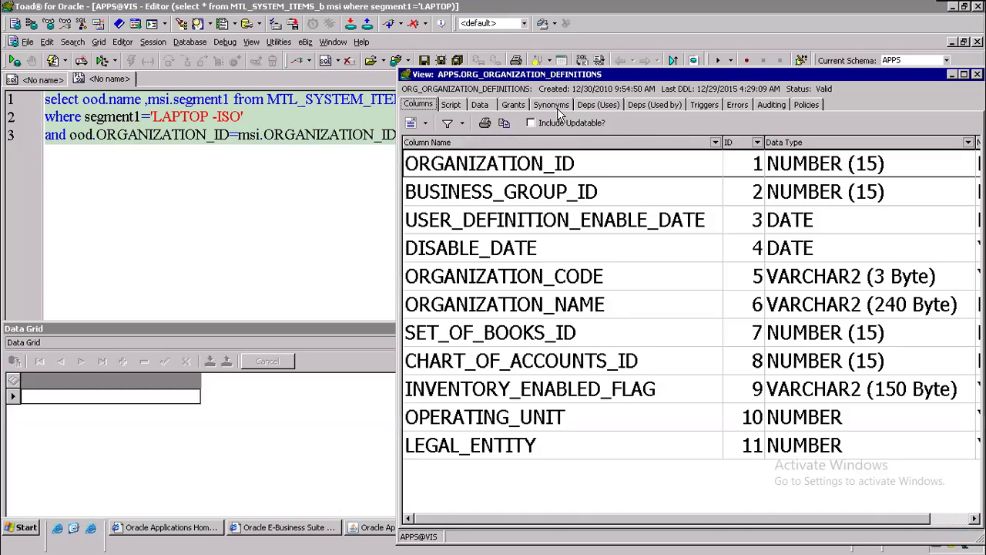
click(529, 307)
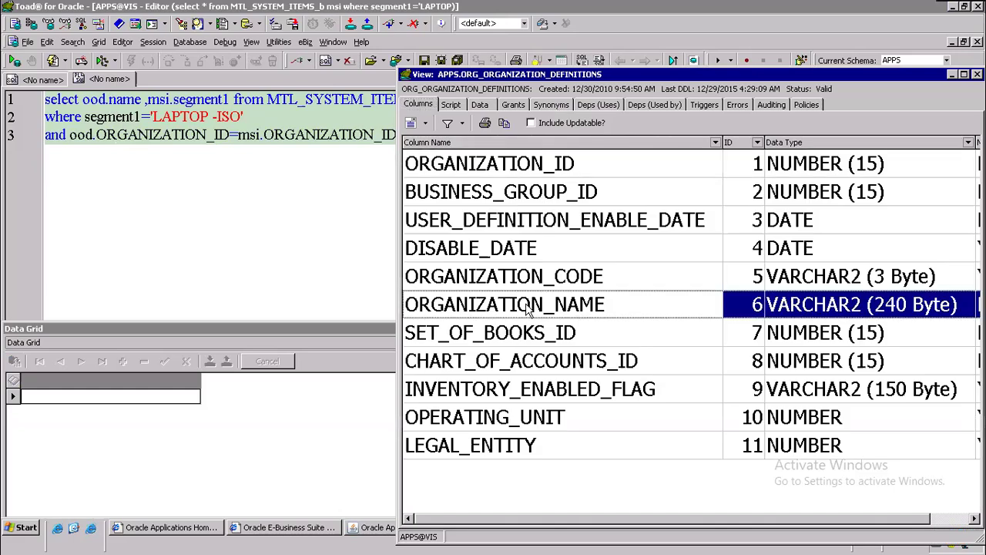
click(147, 101)
text(,)
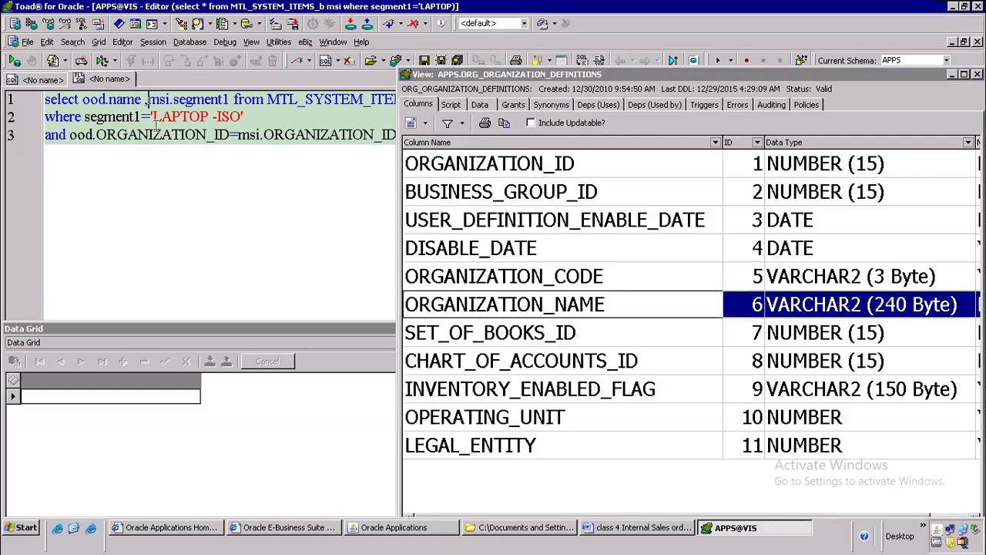
key(BackSpace)
key(BackSpace)
key(BackSpace)
key(BackSpace)
key(BackSpace)
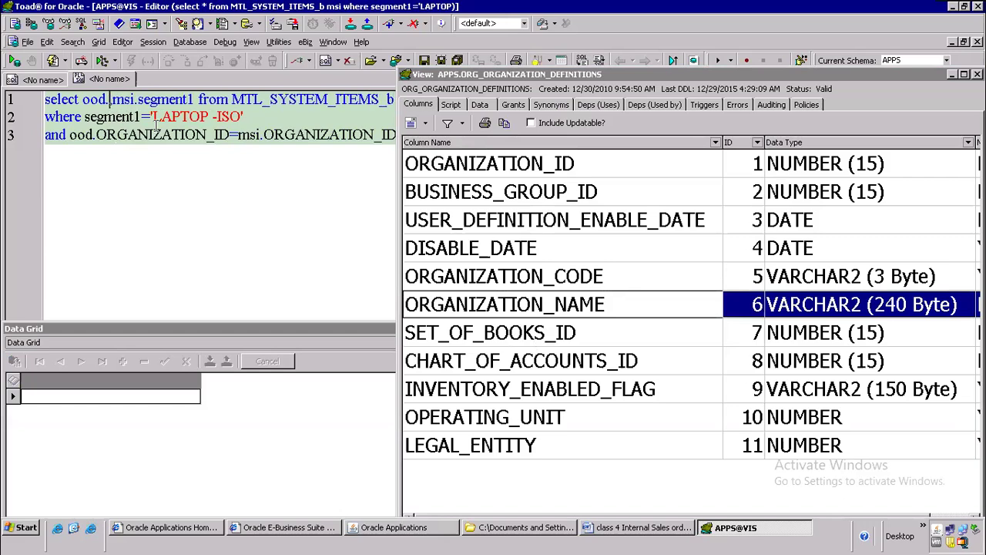
double_click(450, 307)
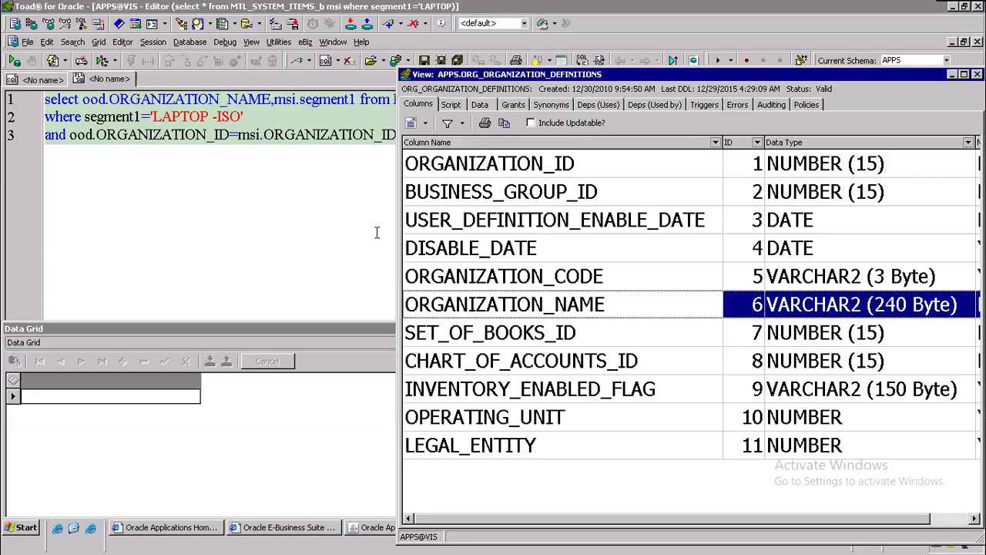
click(284, 101)
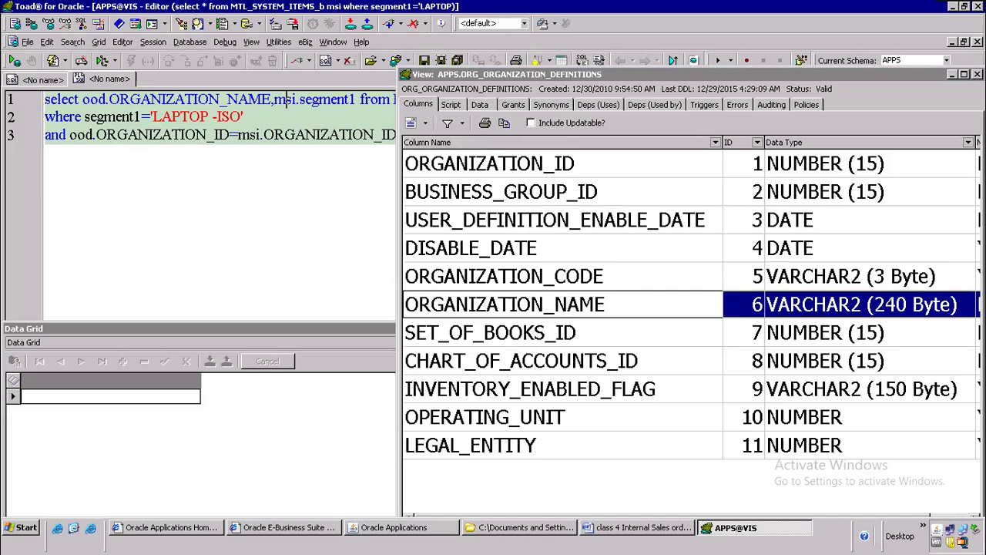
click(417, 144)
key(Escape)
click(428, 109)
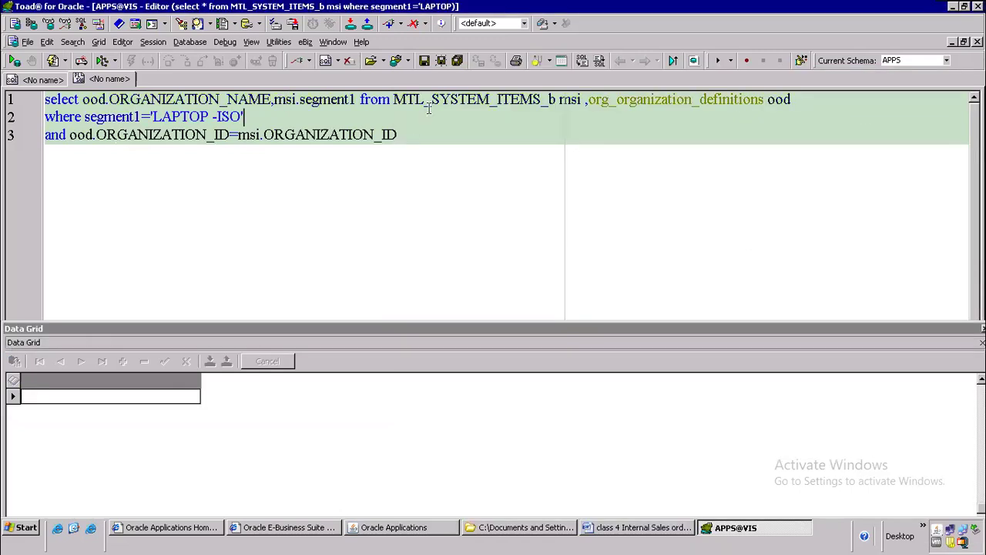
Step: Run the query, then add ood.ORGANIZATION_CODE to the select list
key(F9)
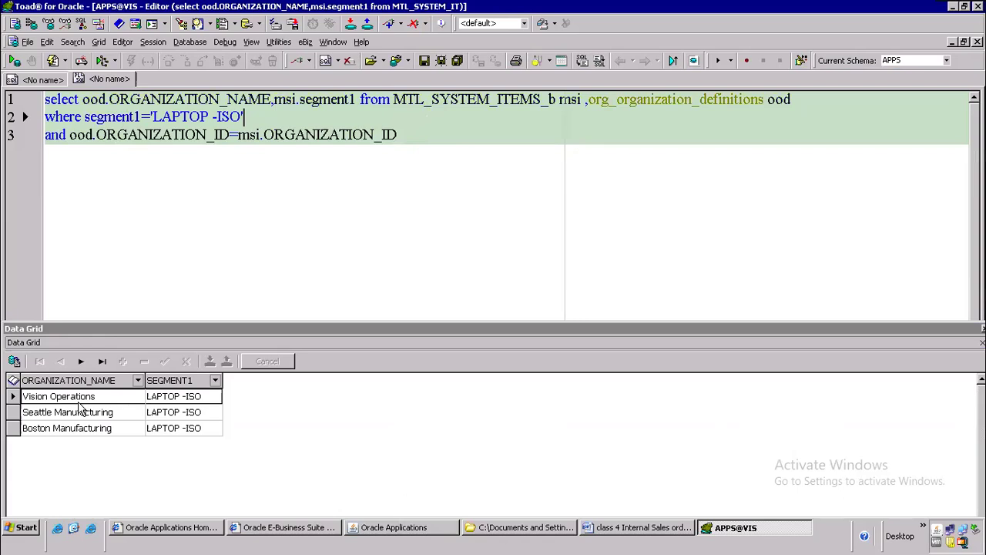
click(277, 100)
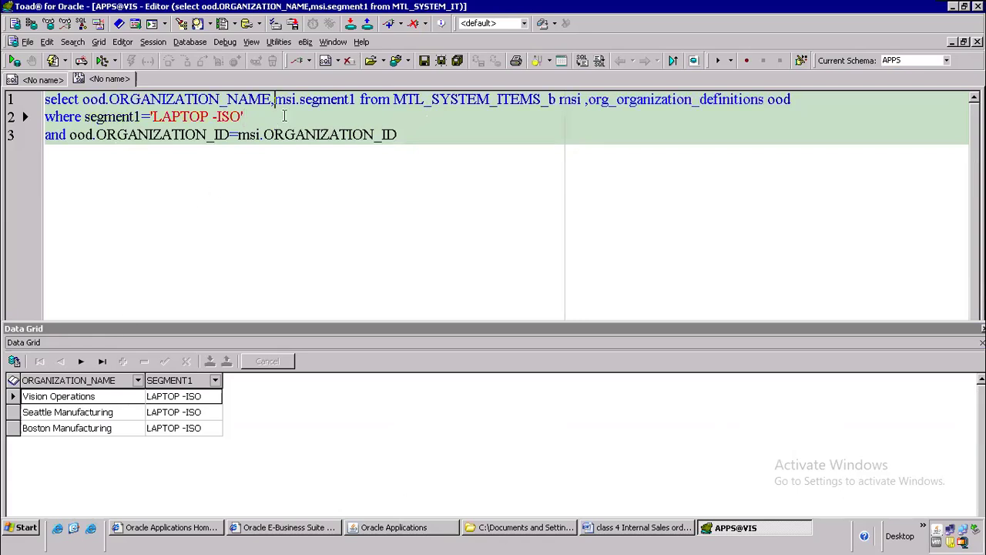
text(ood.)
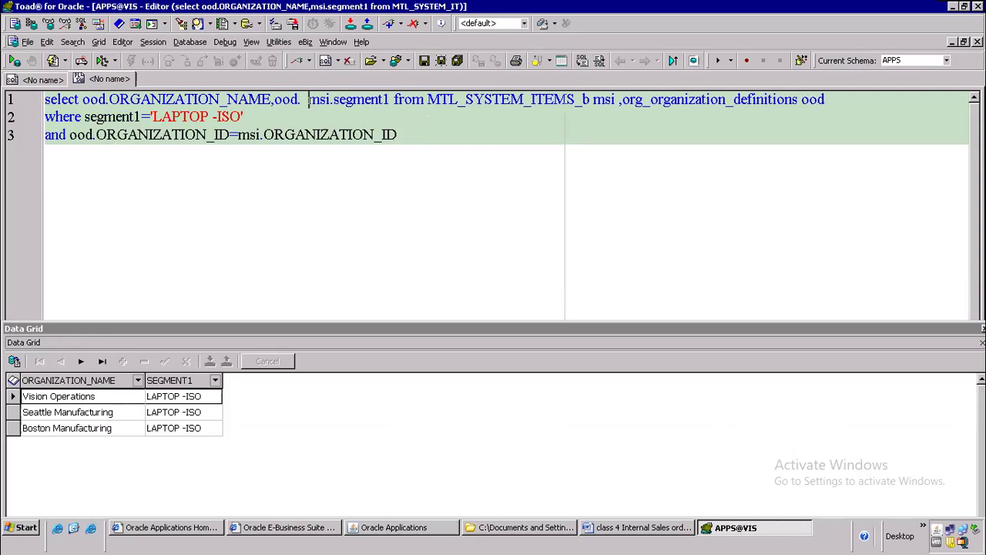
click(301, 99)
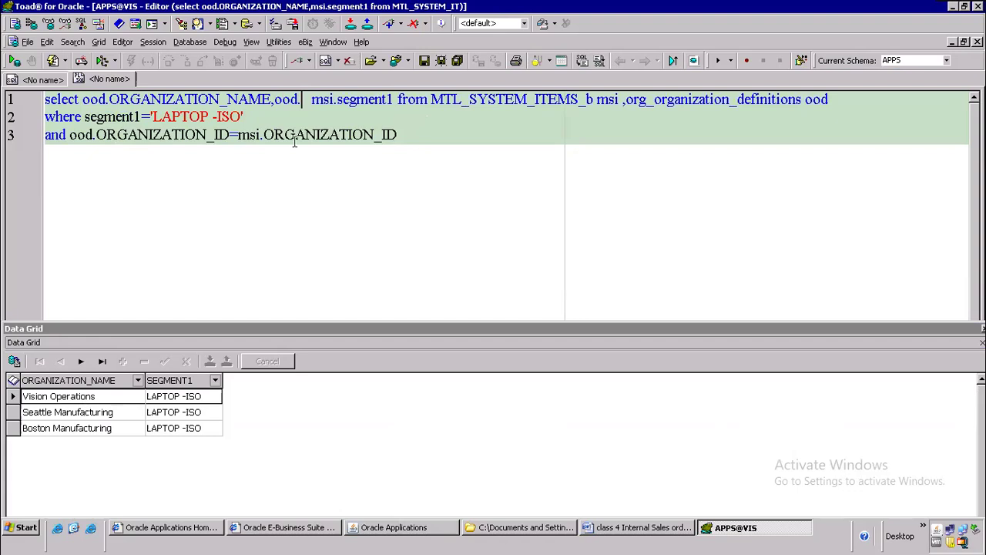
text(org)
key(Down)
key(Down)
key(Up)
key(Up)
key(Return)
Step: Fix the FROM keyword error with a comma before msi.segment1 and rerun the query
key(F9)
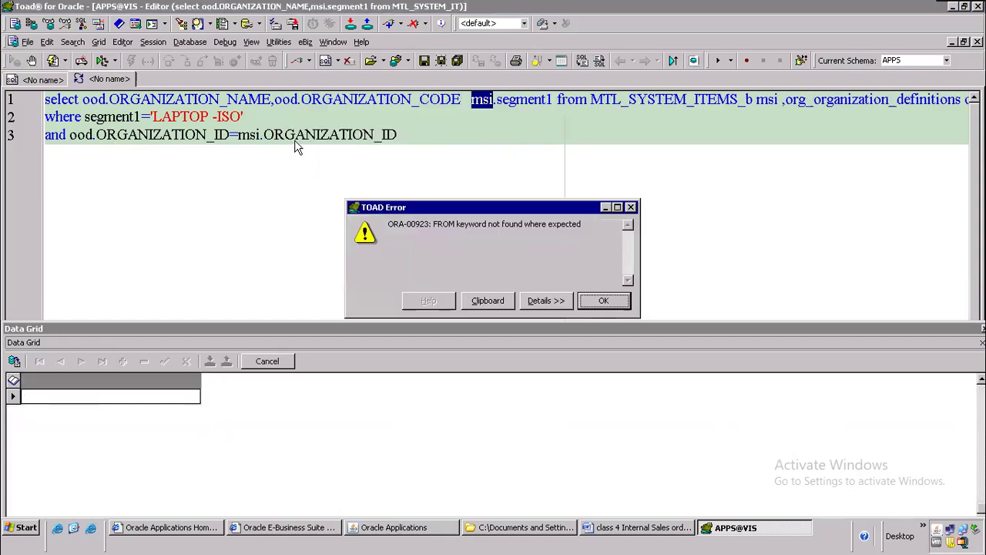
key(Return)
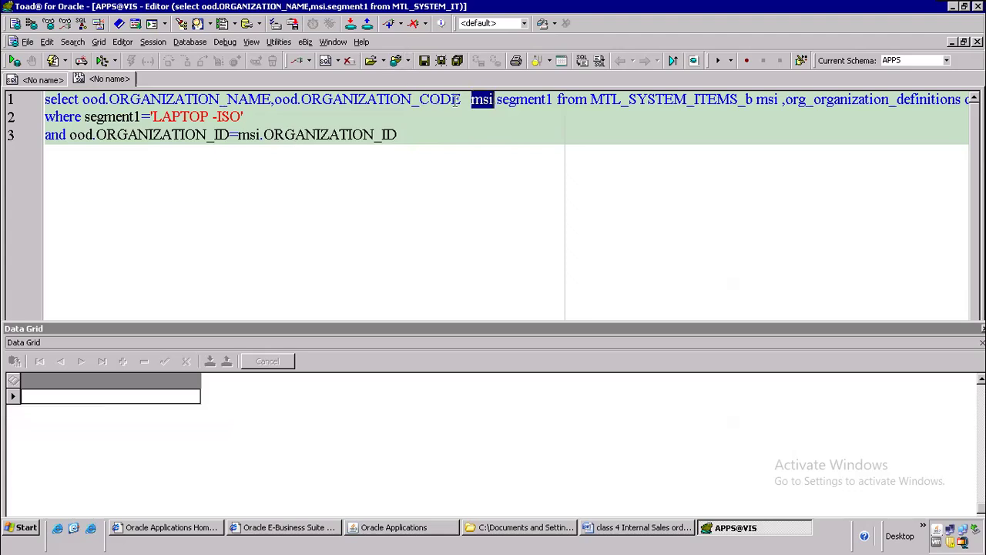
click(453, 101)
click(472, 104)
text(,)
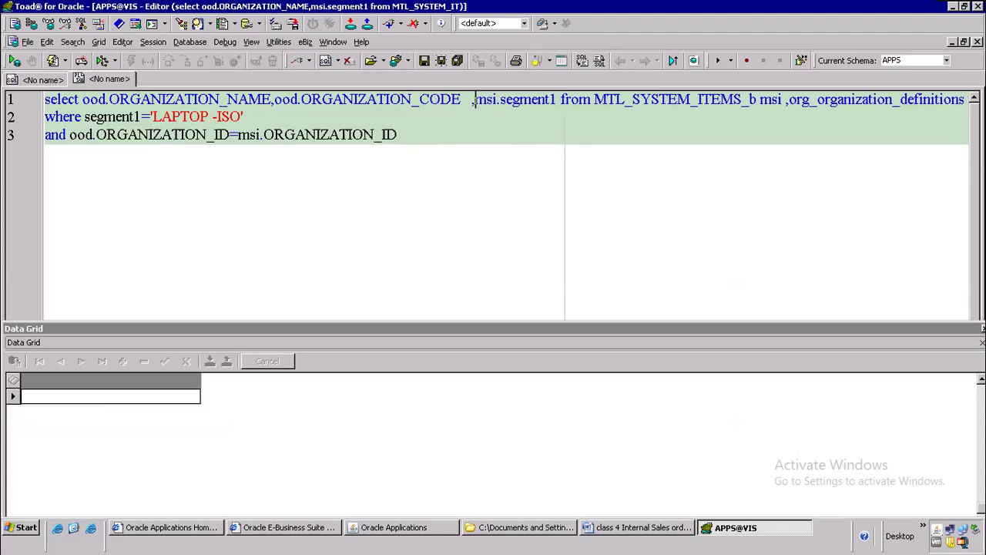
key(F9)
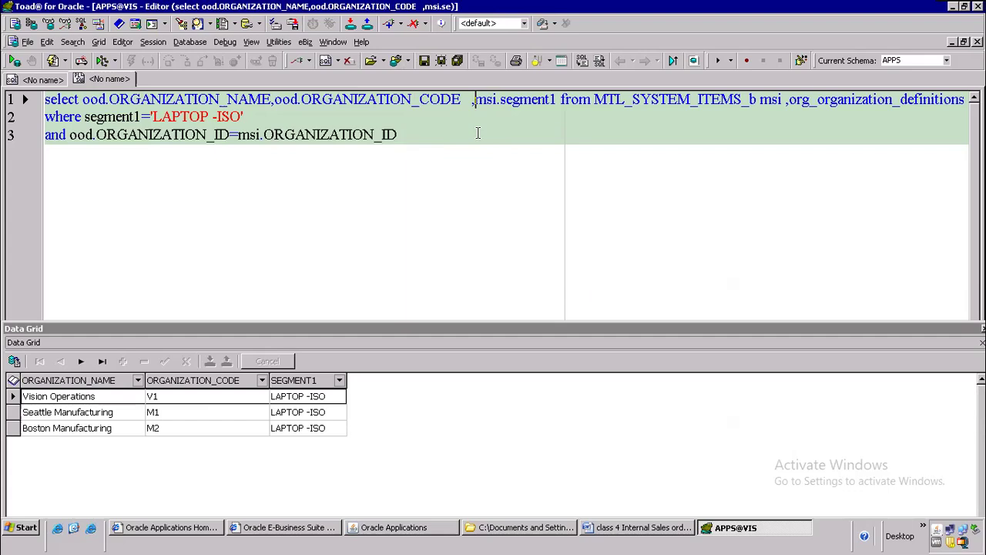
Step: Reformat the whole query with Formatter Plus and adjust the select and FROM lines
key(ctrl+a)
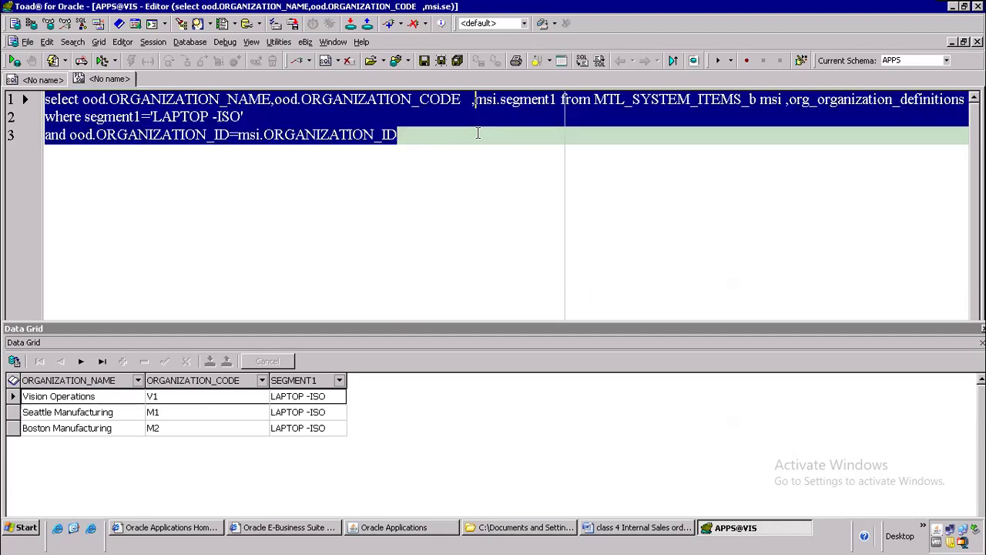
key(ctrl+shift+f)
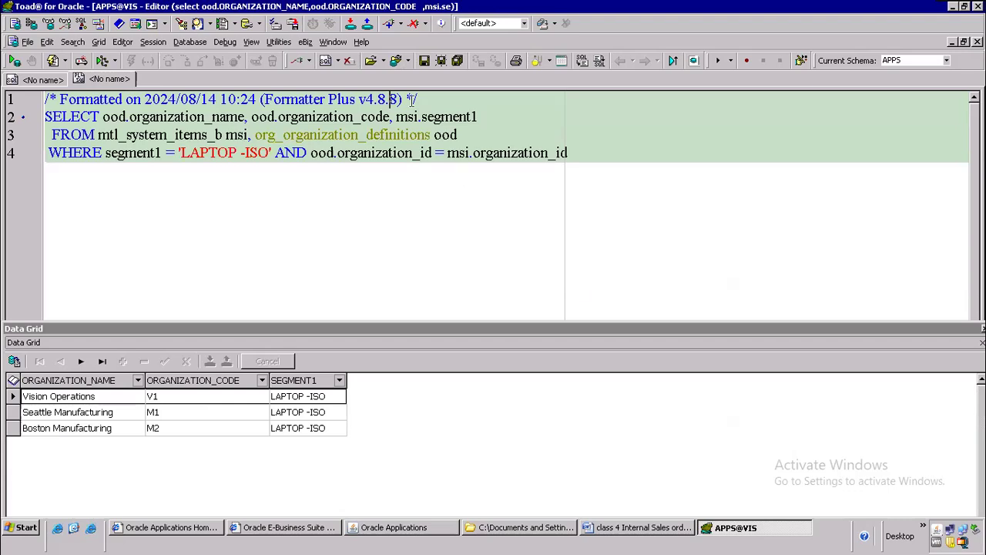
drag(157, 136, 568, 158)
click(246, 117)
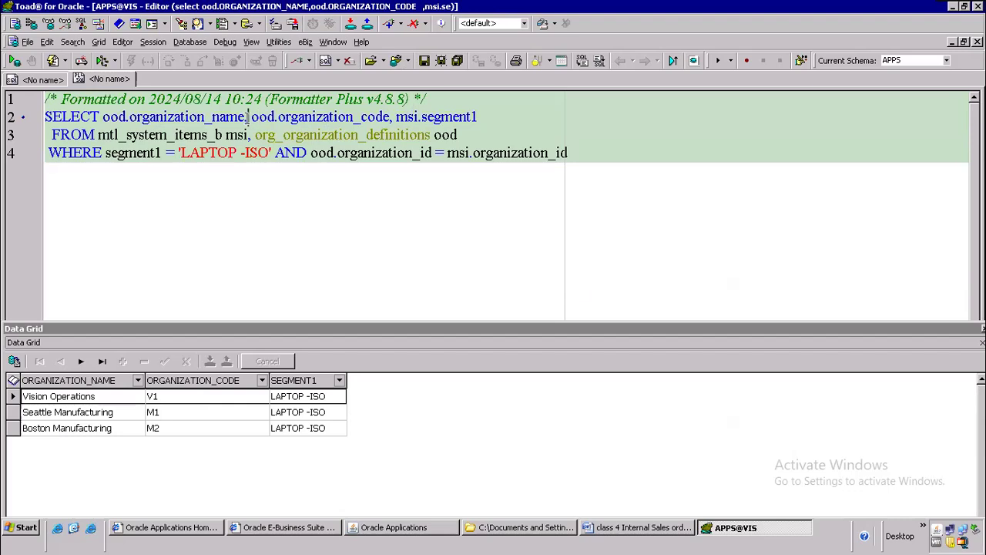
text(,)
click(276, 134)
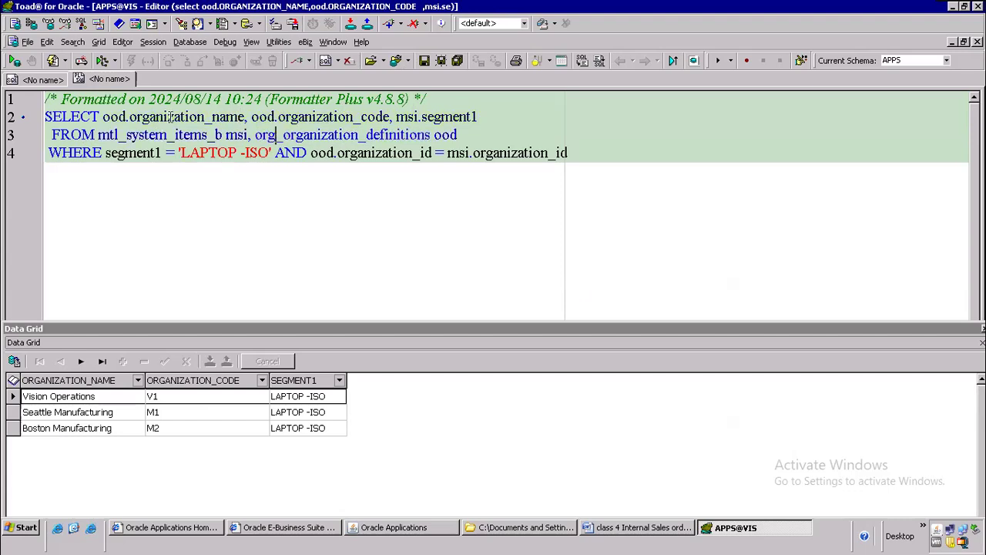
click(497, 127)
click(402, 527)
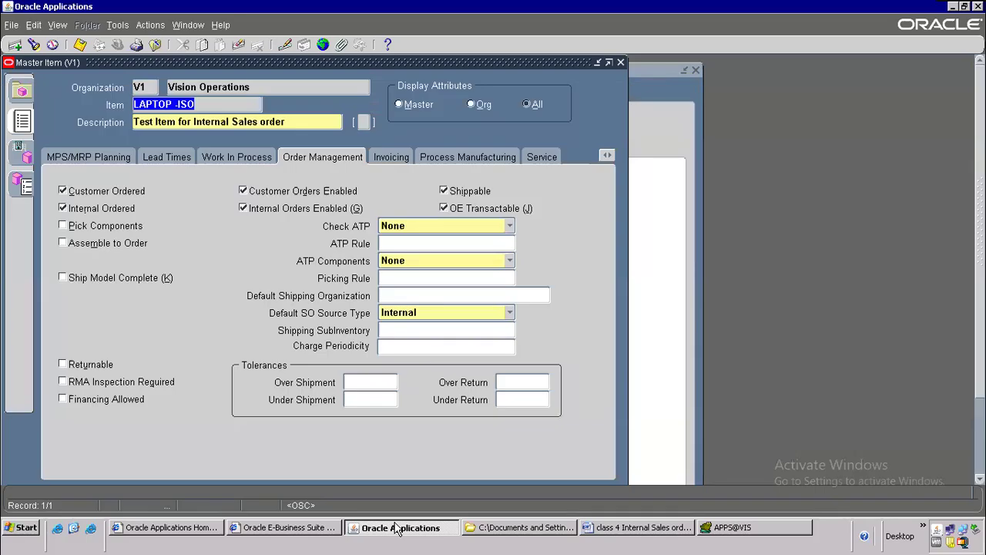
click(771, 530)
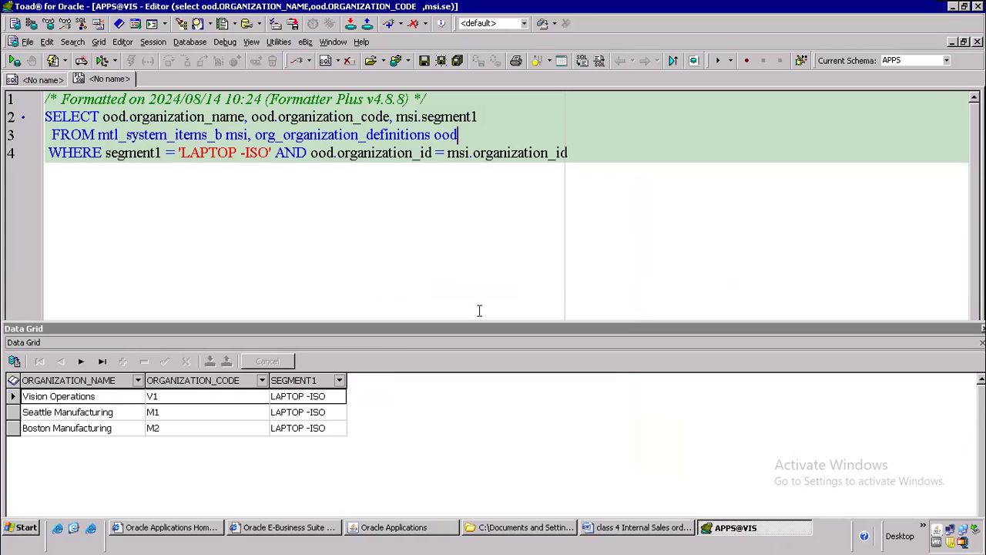
Step: In the Internal Sales order notes, start a new '2)' line below the Item Creation bullets
click(603, 527)
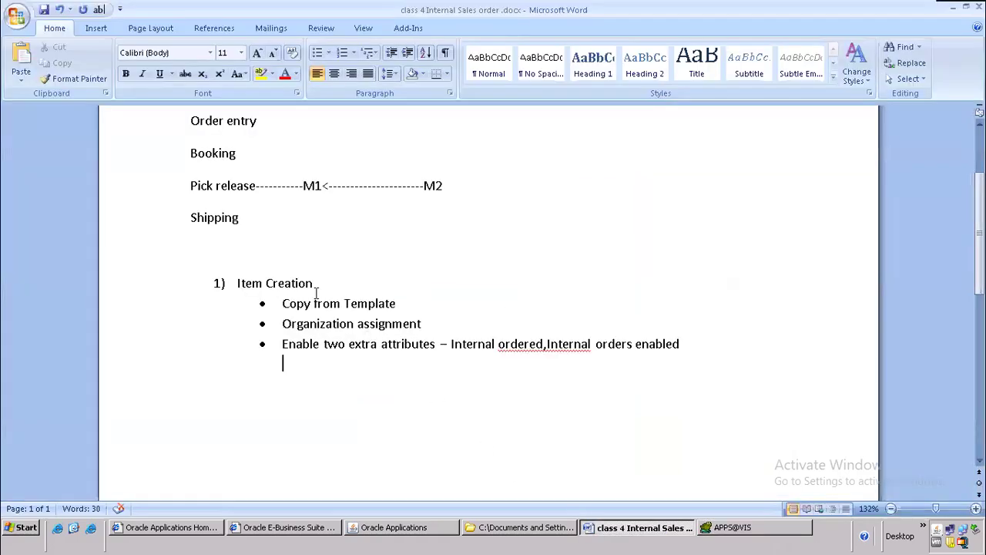
scroll(315, 292, down, 3)
key(Return)
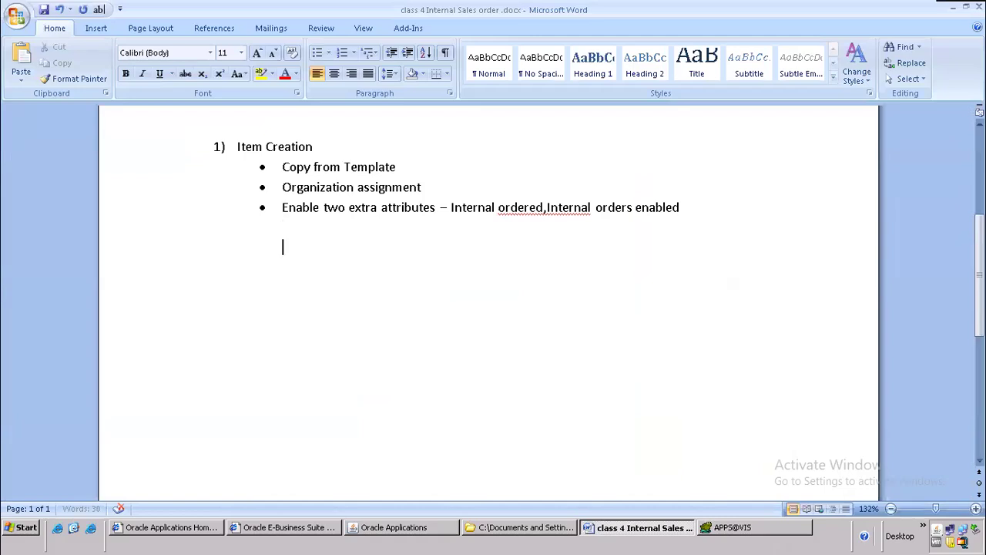
text(2))
Step: Select M1 and M2 on the Pick release line, then return to the Master Item form
scroll(355, 254, up, 4)
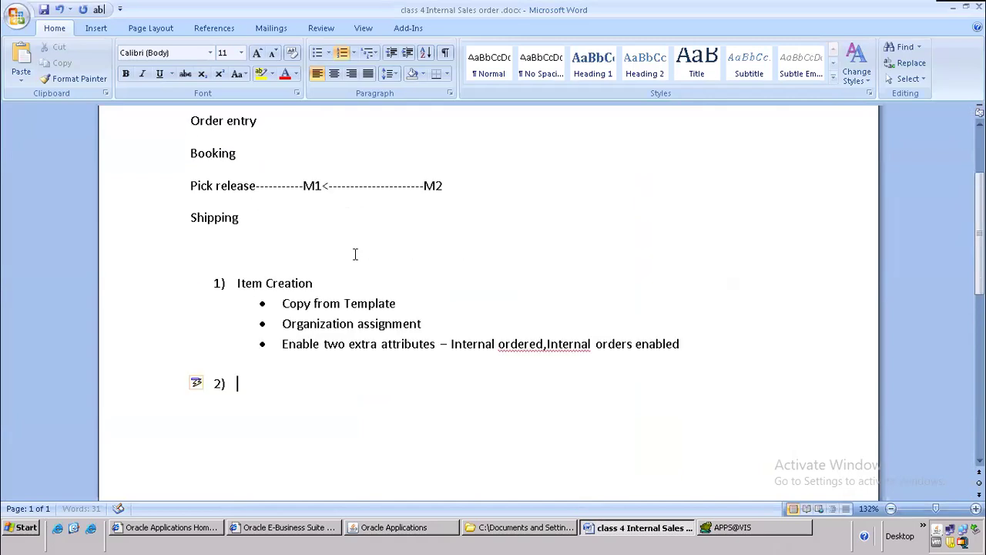
drag(303, 229, 337, 228)
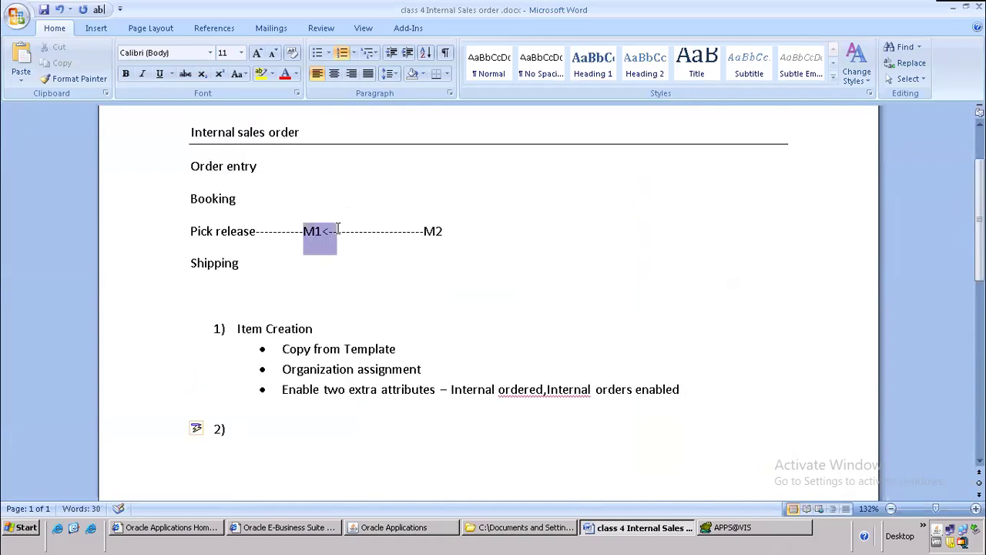
drag(420, 231, 458, 233)
click(428, 256)
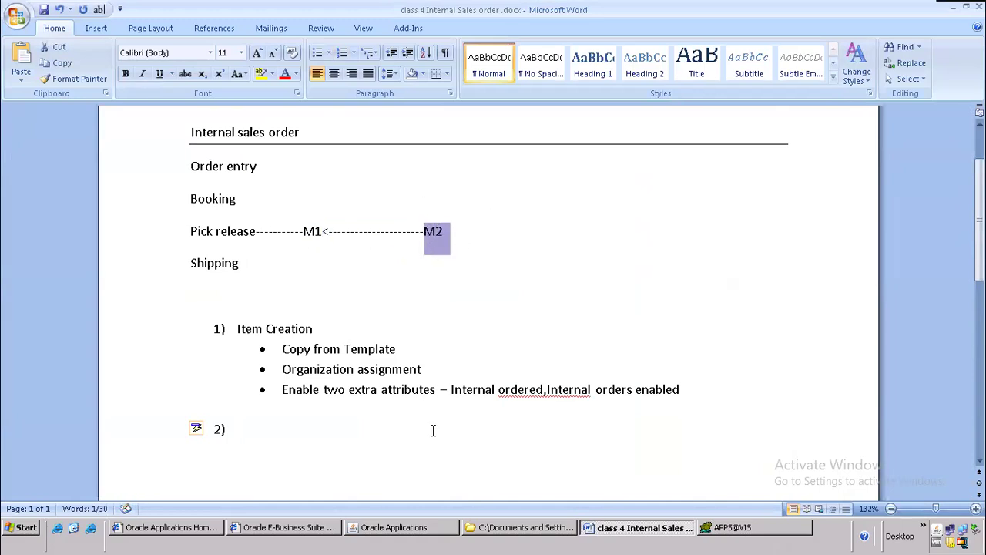
click(392, 527)
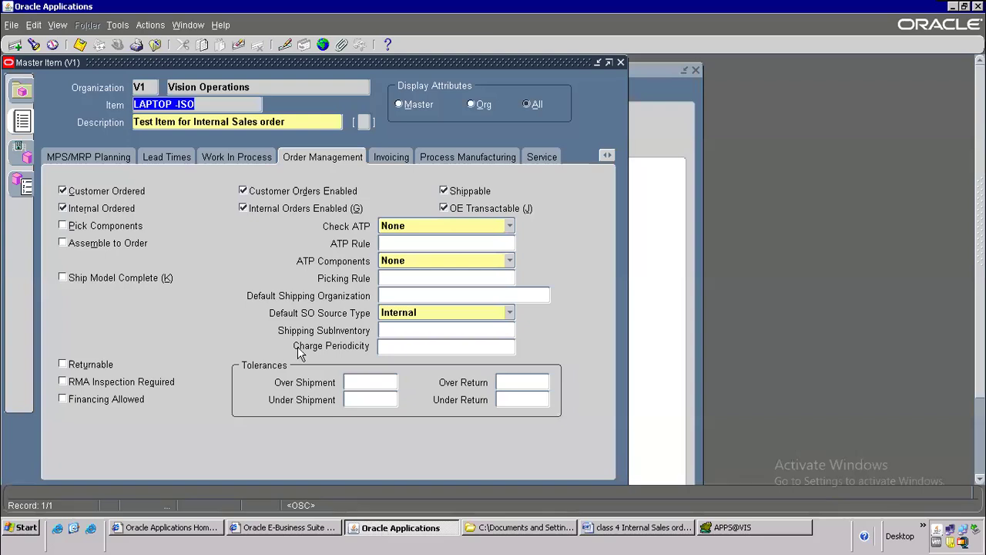
Step: Save the LAPTOP -ISO item, close Master Item, and pick Change Organization in the Navigator
click(80, 44)
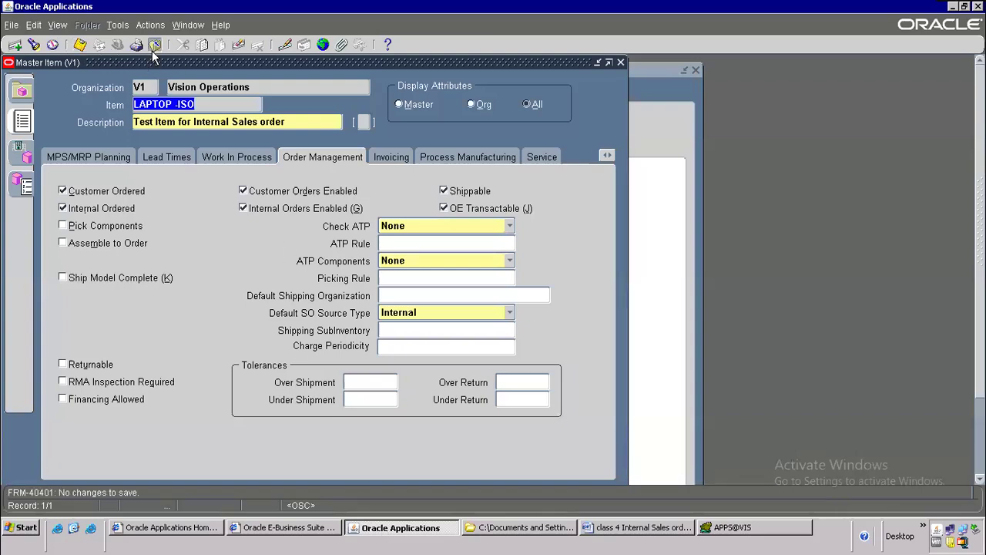
click(153, 50)
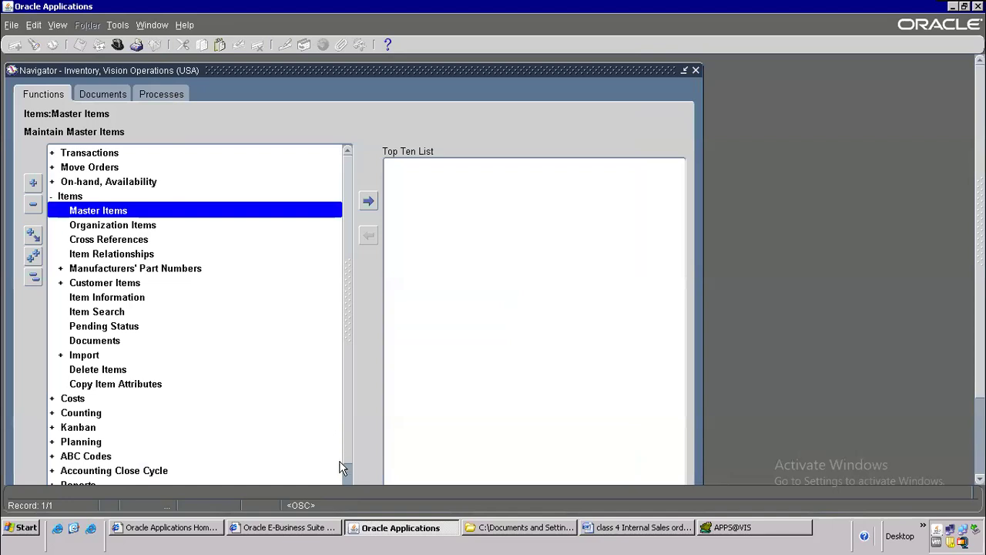
scroll(352, 447, down, 2)
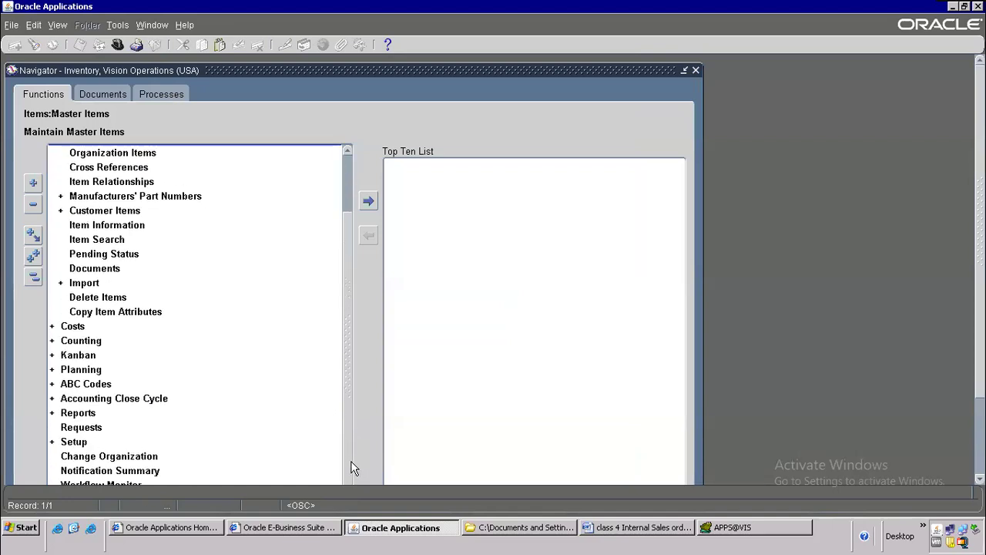
click(110, 460)
click(368, 201)
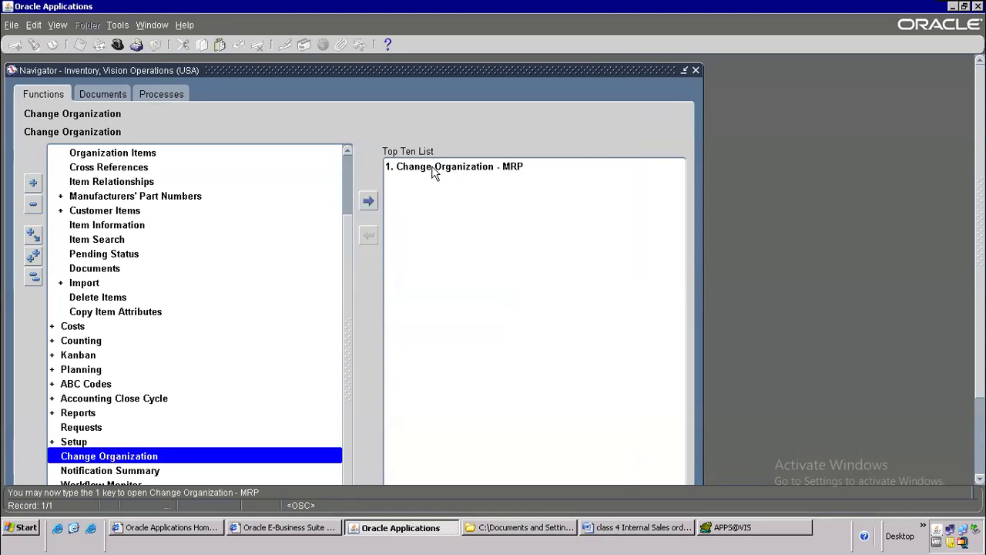
Step: Open Change Organization - MRP, filter the organizations by 'm', and choose Boston Manufacturing (M2)
double_click(442, 168)
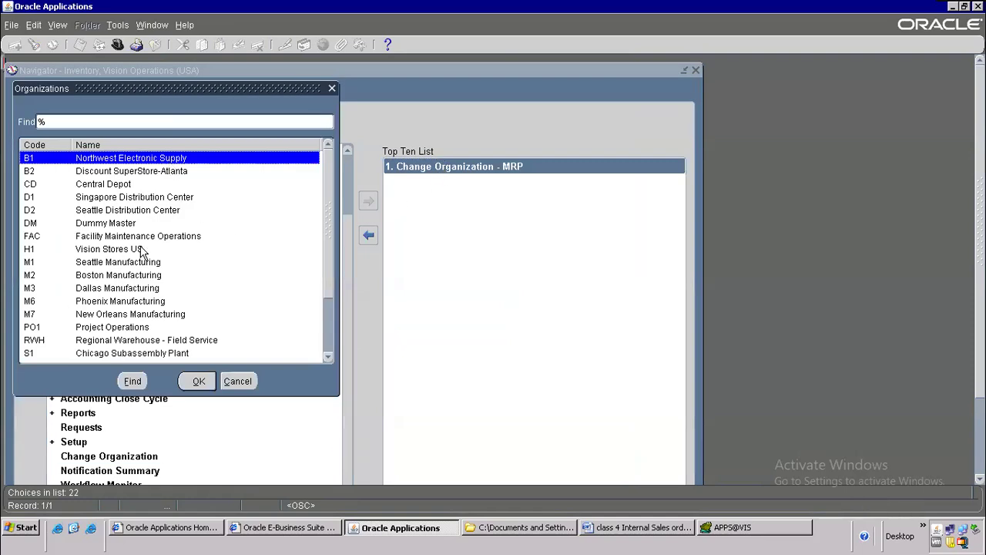
click(88, 254)
text(m)
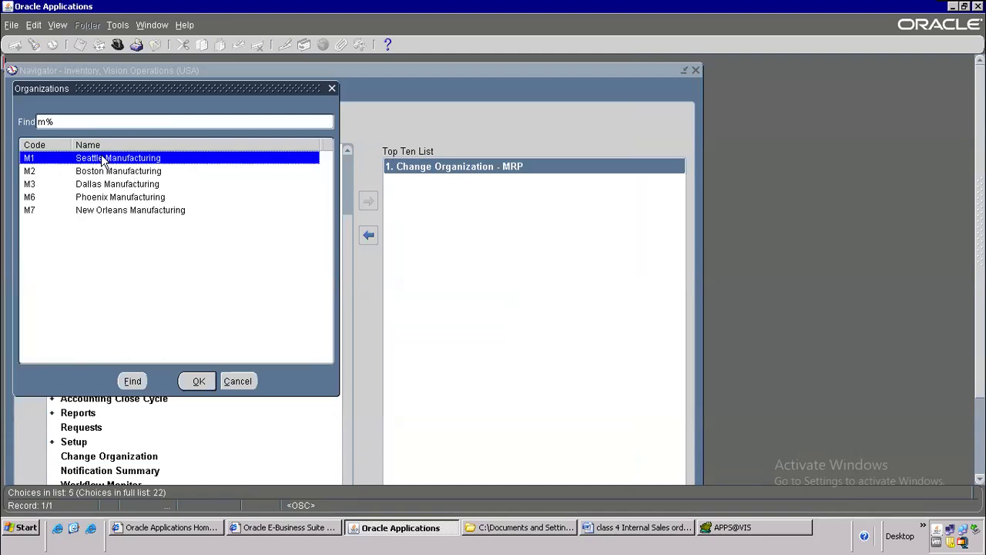
click(100, 171)
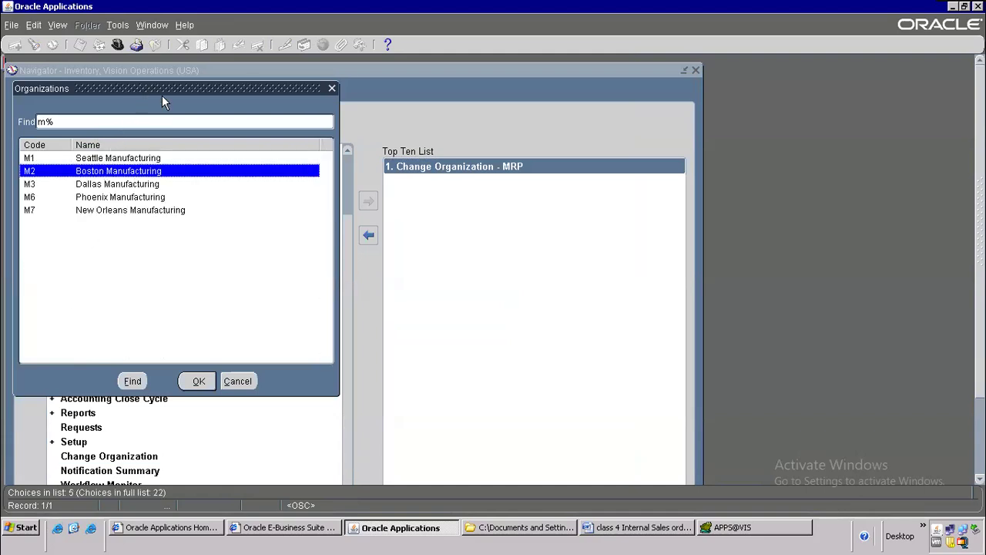
Step: Confirm the switch to Boston Manufacturing (M2) and open its Miscellaneous Transaction form
click(512, 416)
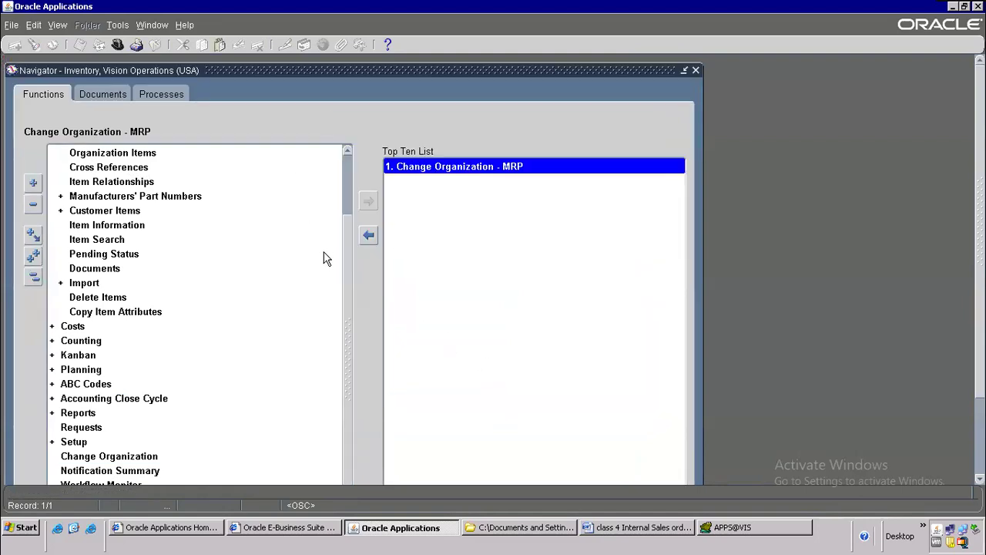
scroll(350, 231, up, 2)
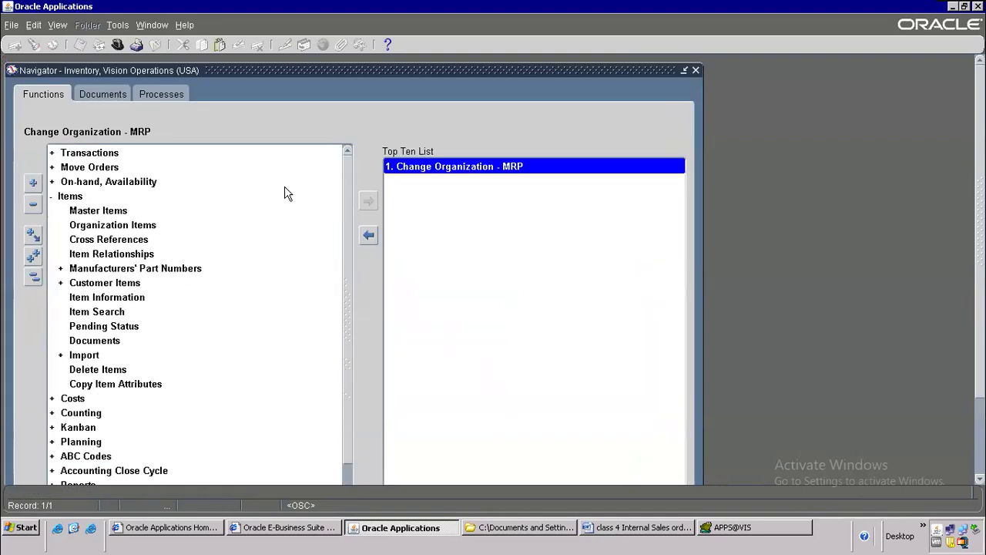
double_click(113, 157)
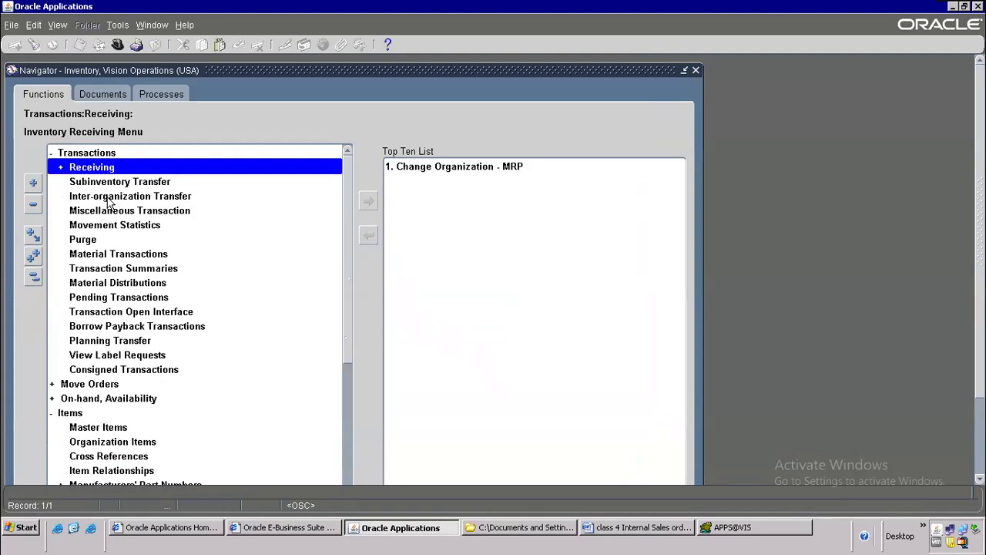
double_click(132, 210)
drag(158, 62, 449, 297)
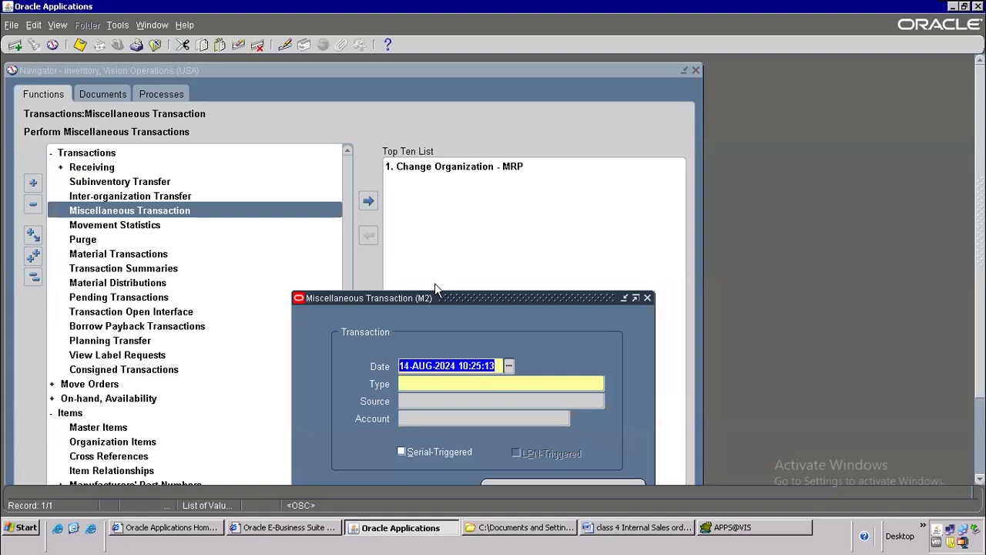
drag(436, 298, 329, 104)
Step: Try entering a transaction type, dismiss the APP-INV-05447 no-open-period error for 14-AUG-2024, and close the form
click(312, 191)
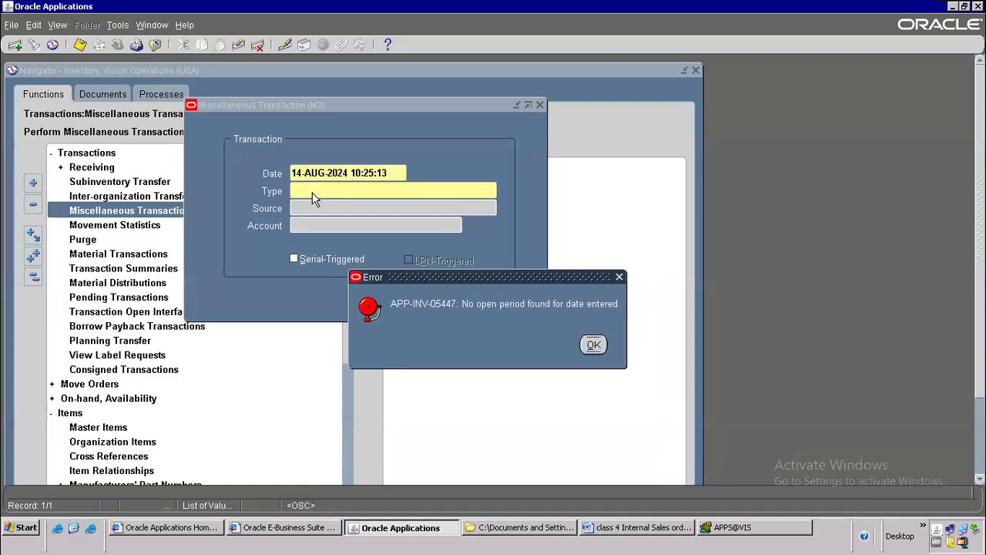
drag(522, 279, 517, 217)
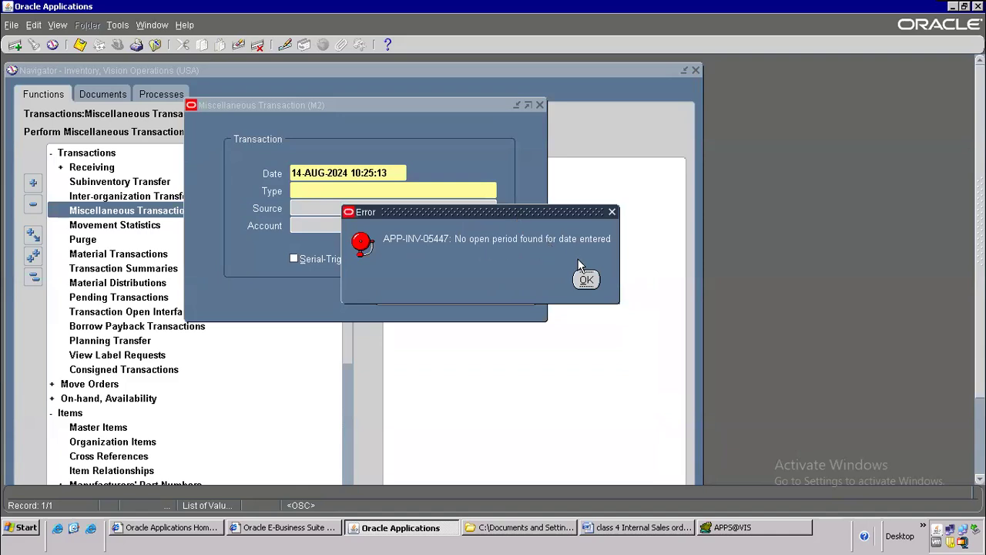
click(585, 281)
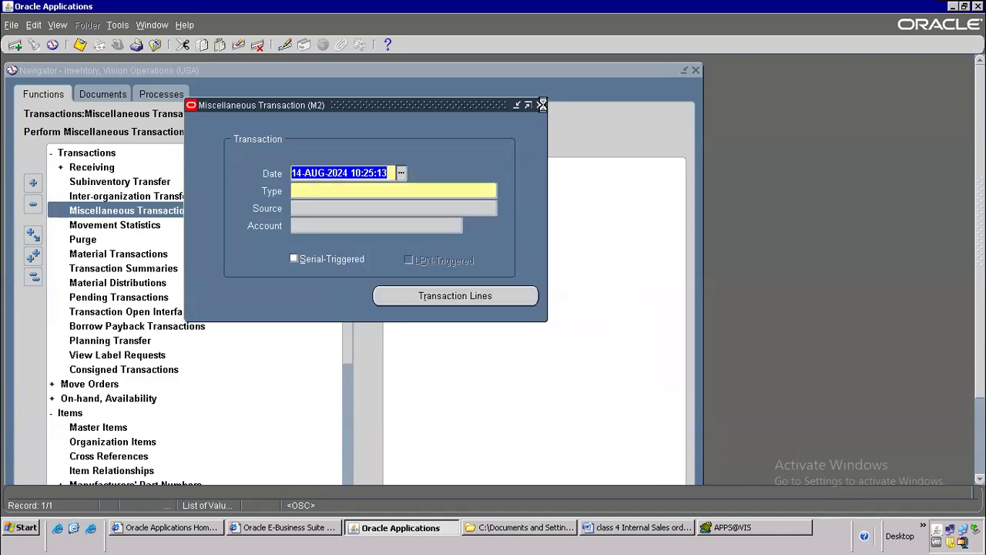
click(540, 104)
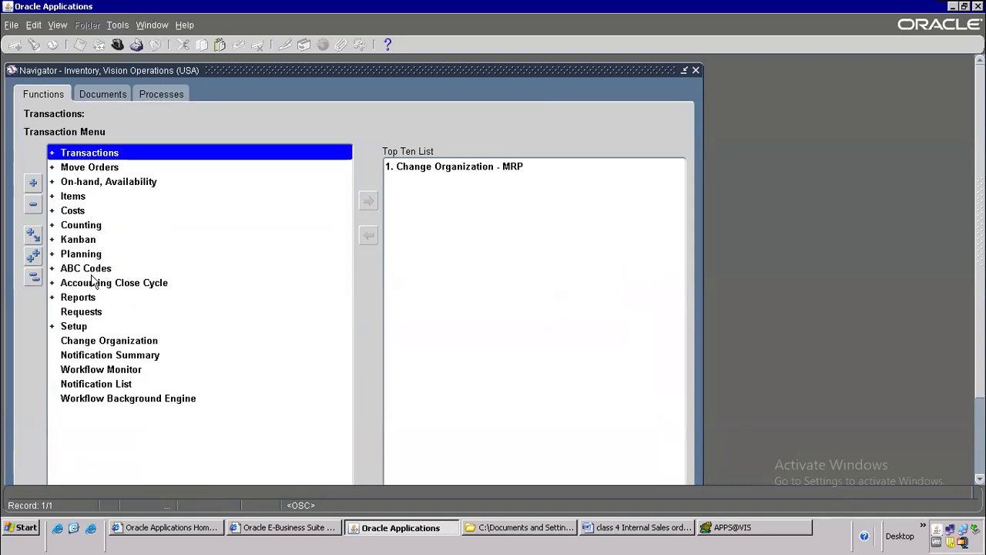
Step: Open Inventory Accounting Periods and try opening Aug-24, which fails because the previous period isn't open
click(92, 274)
double_click(92, 285)
double_click(121, 297)
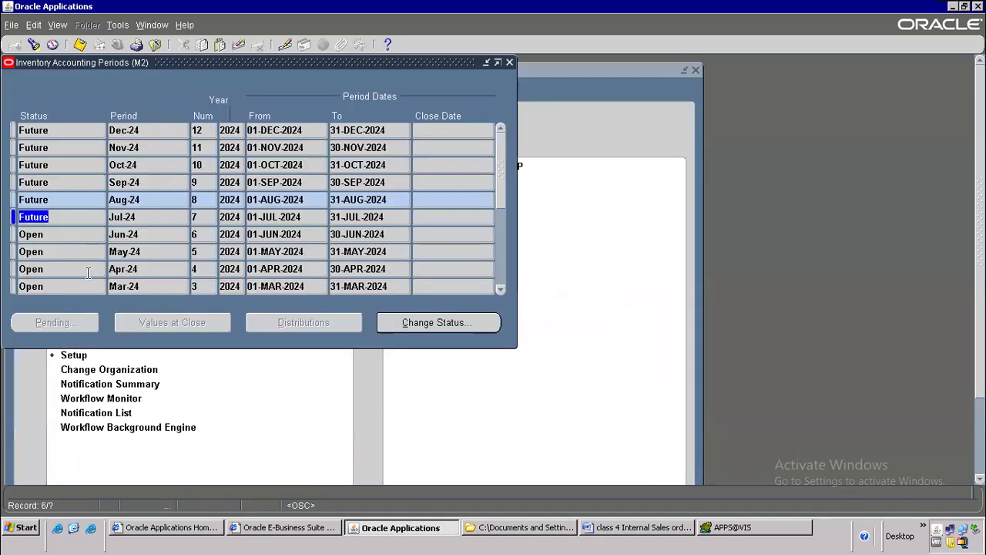
click(115, 202)
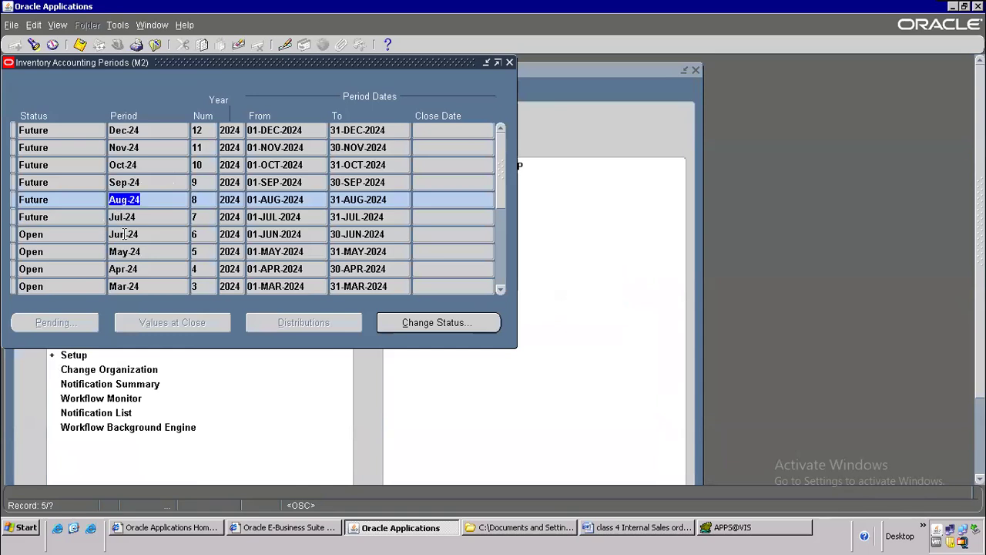
click(423, 325)
click(607, 345)
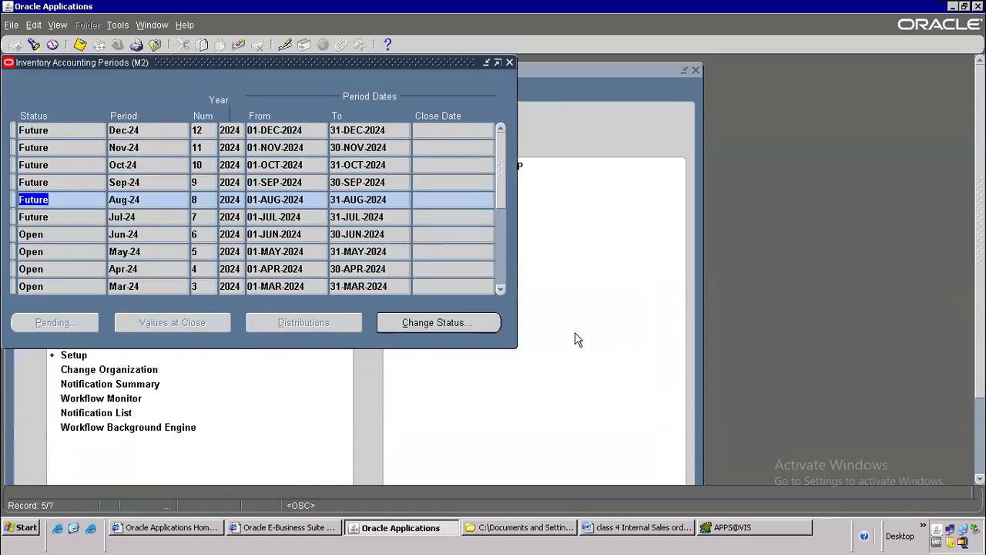
Step: Open the Jul-24 period, then Aug-24, and close the Inventory Accounting Periods window
click(141, 217)
click(466, 326)
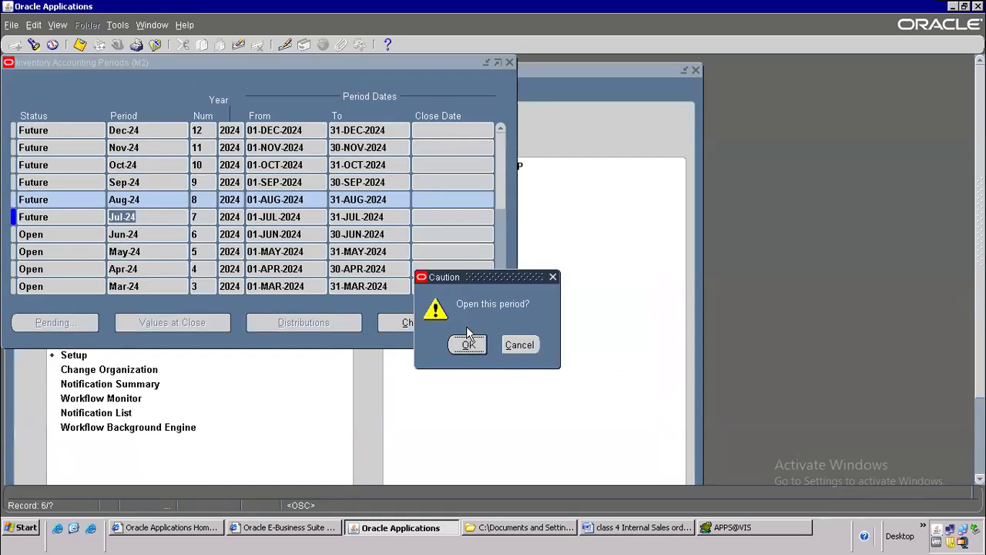
click(466, 345)
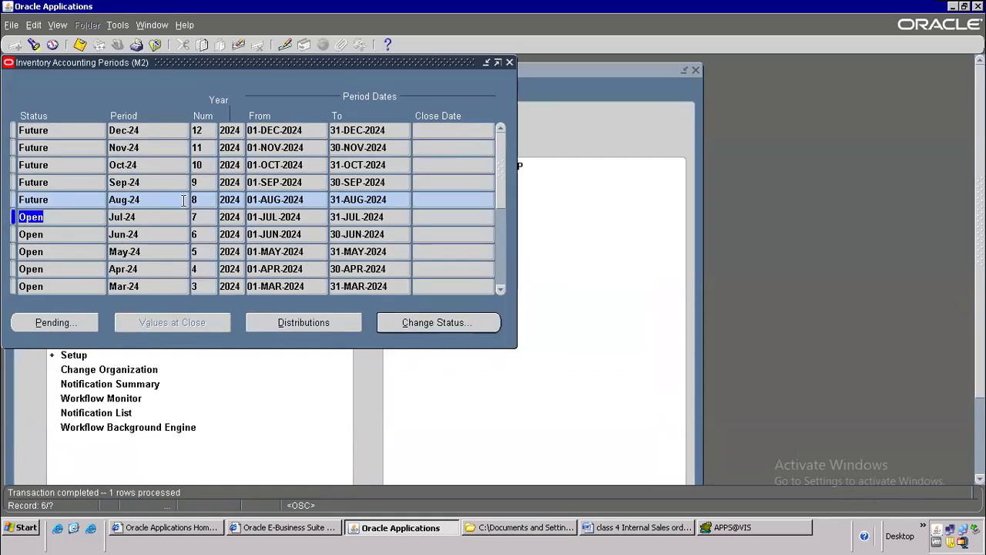
click(137, 200)
click(432, 325)
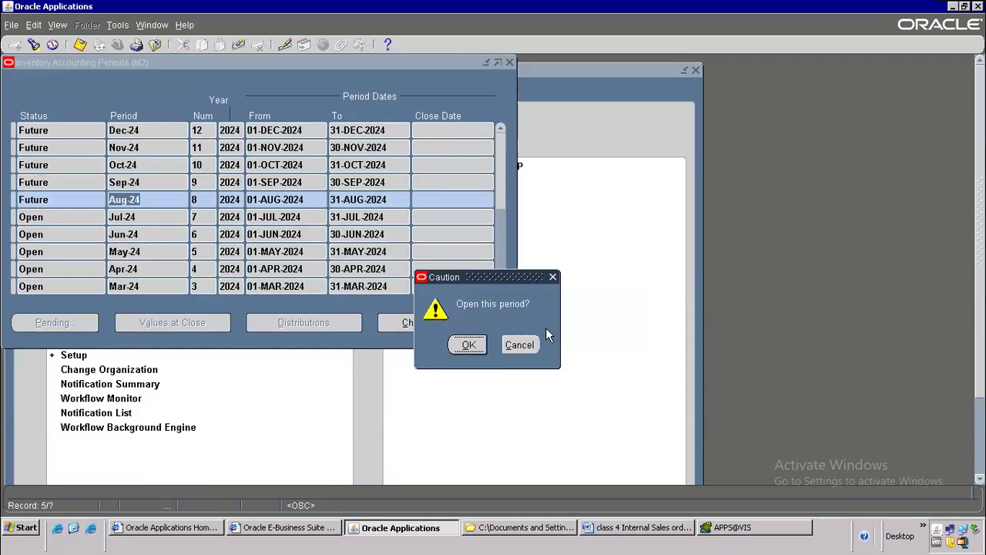
click(467, 344)
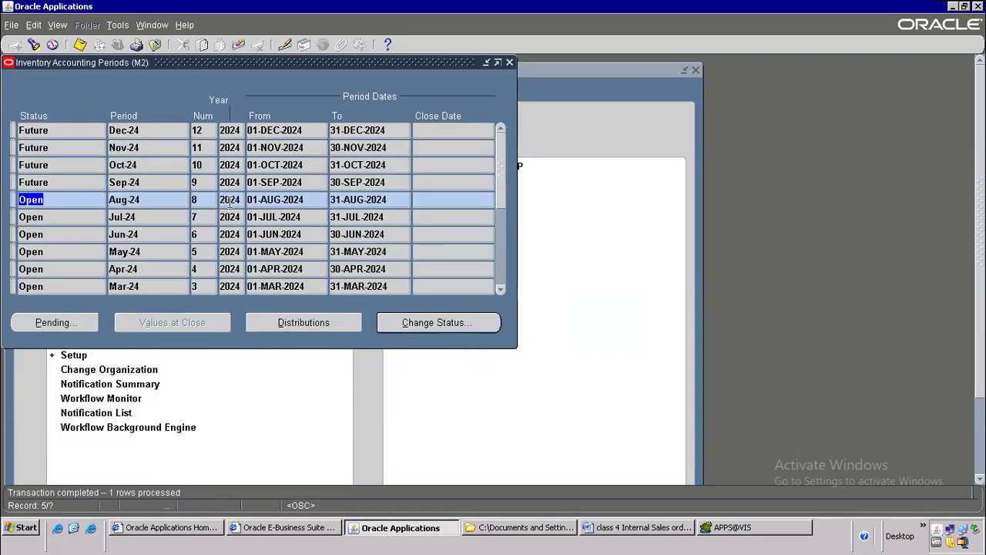
click(510, 62)
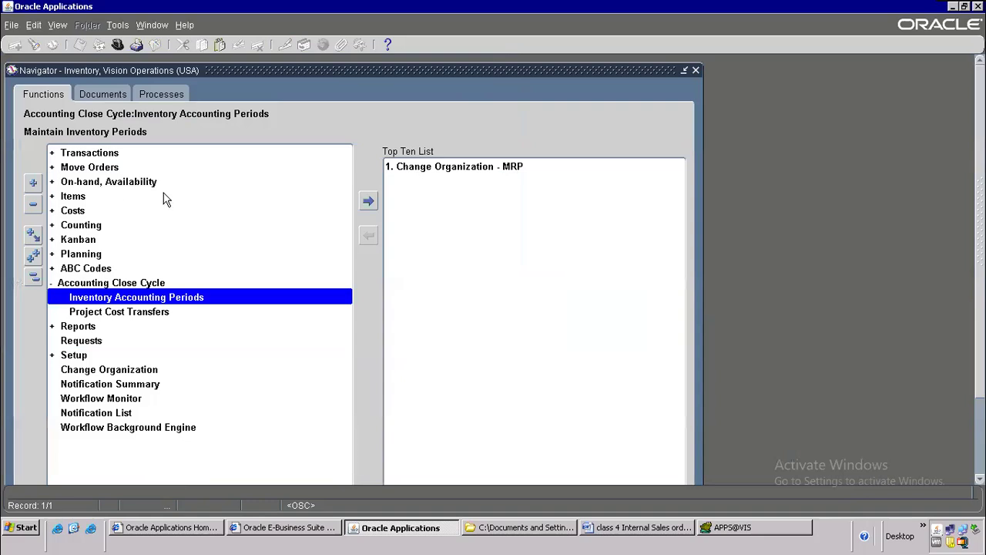
Step: Open the Miscellaneous Transaction form from Transactions, closing a Subinventory Transfer form opened by mistake
double_click(120, 153)
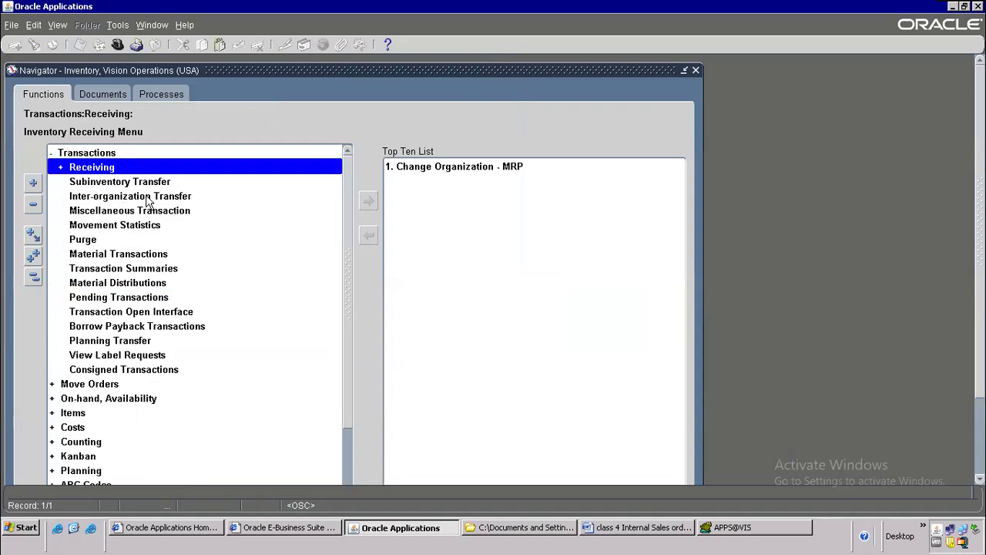
click(152, 181)
double_click(152, 181)
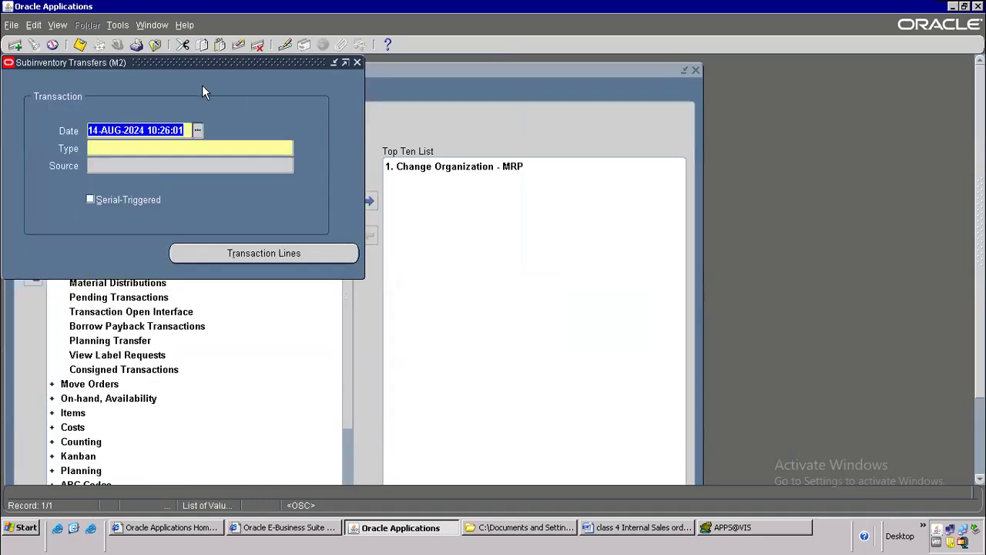
click(156, 46)
click(127, 212)
double_click(127, 213)
Step: Set the transaction type to Miscellaneous receipt and bring up the empty transaction lines
click(195, 148)
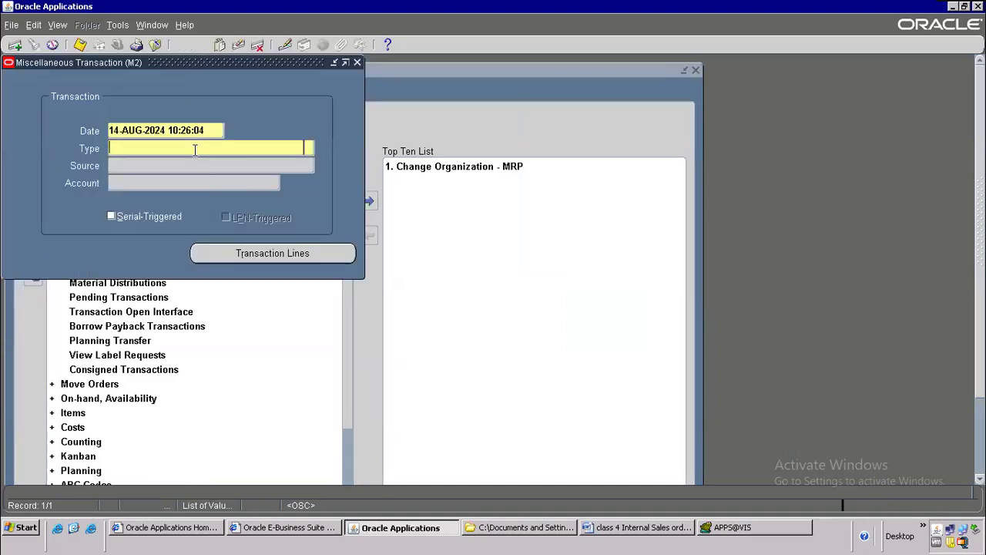
text(mis)
key(Tab)
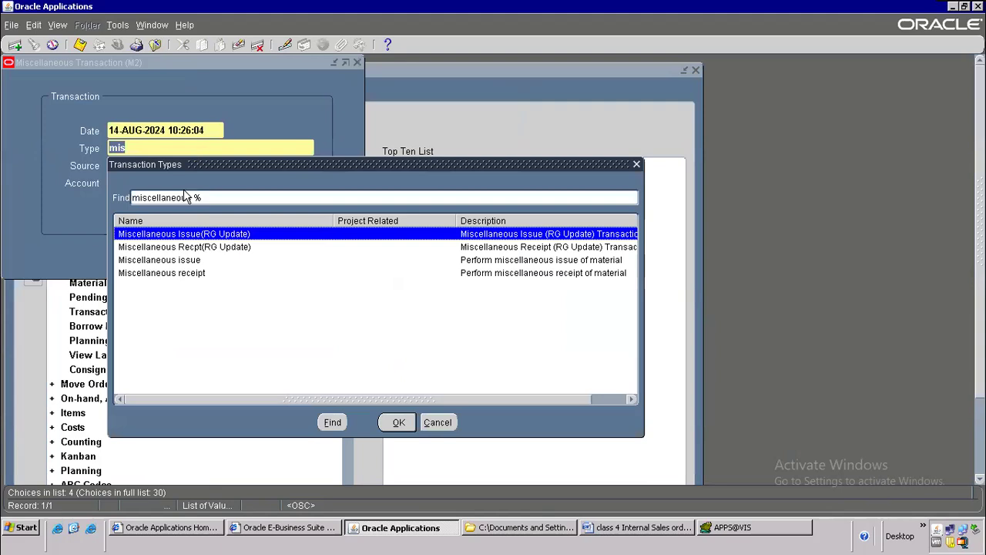
click(191, 273)
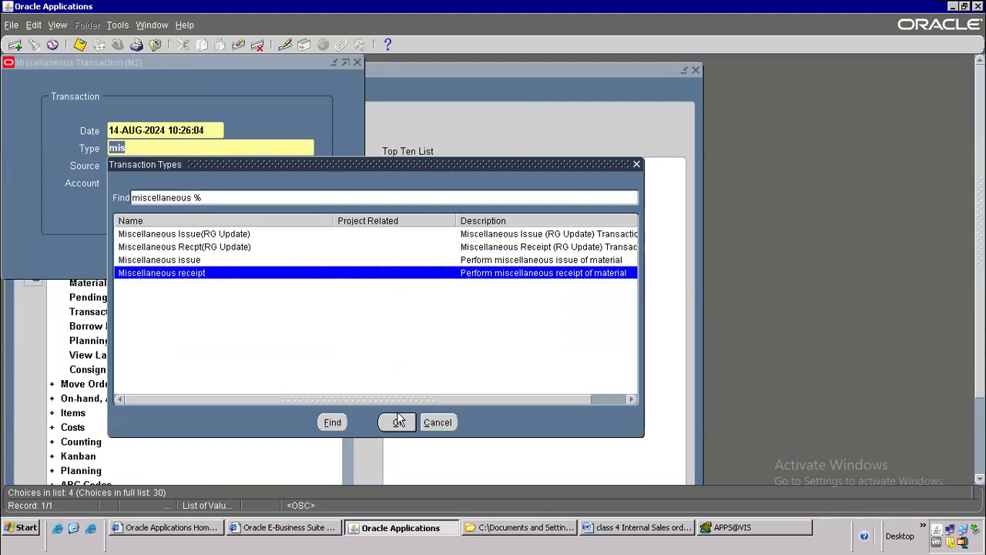
click(164, 262)
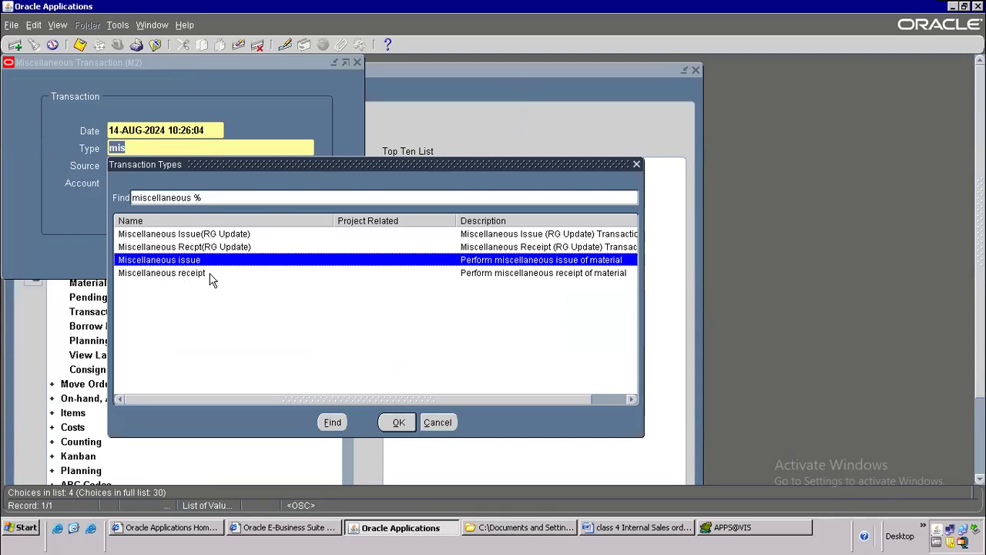
click(201, 276)
double_click(201, 278)
click(243, 248)
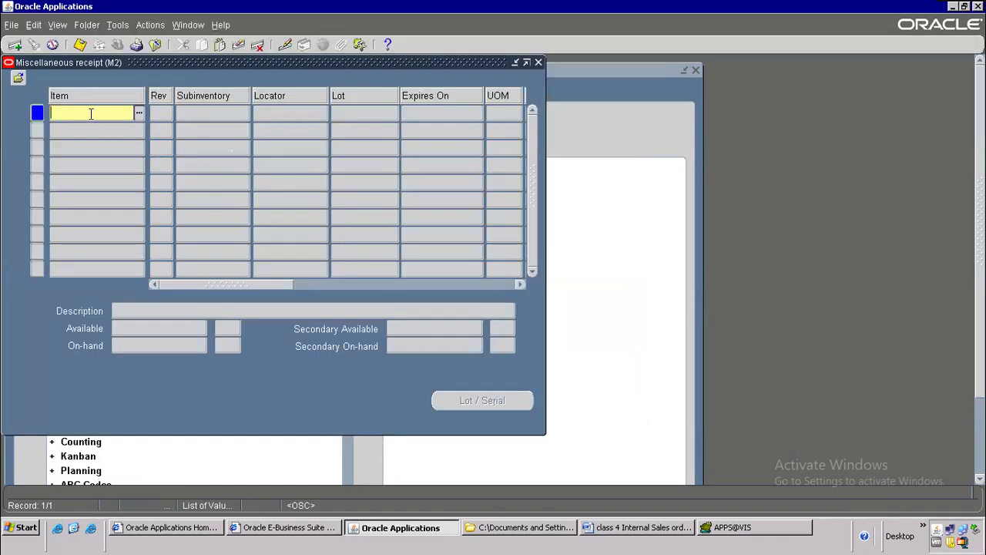
Step: Enter item LAPTOP -ISO and set the subinventory to FGI instead of Stores
key(ctrl+v)
key(BackSpace)
key(BackSpace)
key(BackSpace)
key(BackSpace)
key(BackSpace)
key(BackSpace)
key(BackSpace)
key(BackSpace)
key(BackSpace)
key(BackSpace)
key(BackSpace)
key(BackSpace)
key(BackSpace)
key(BackSpace)
key(BackSpace)
key(BackSpace)
key(BackSpace)
key(BackSpace)
key(BackSpace)
key(BackSpace)
key(BackSpace)
key(BackSpace)
key(BackSpace)
key(BackSpace)
key(Tab)
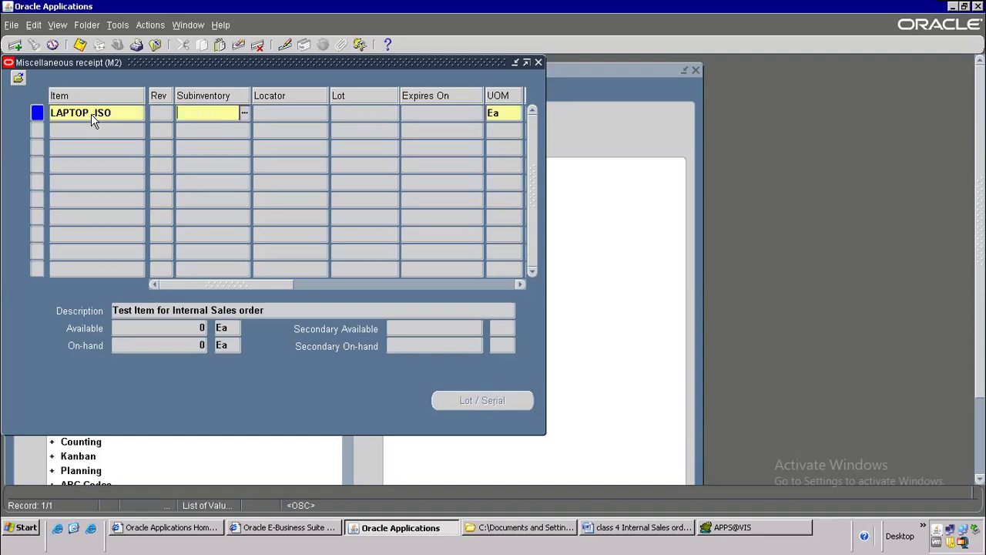
click(245, 113)
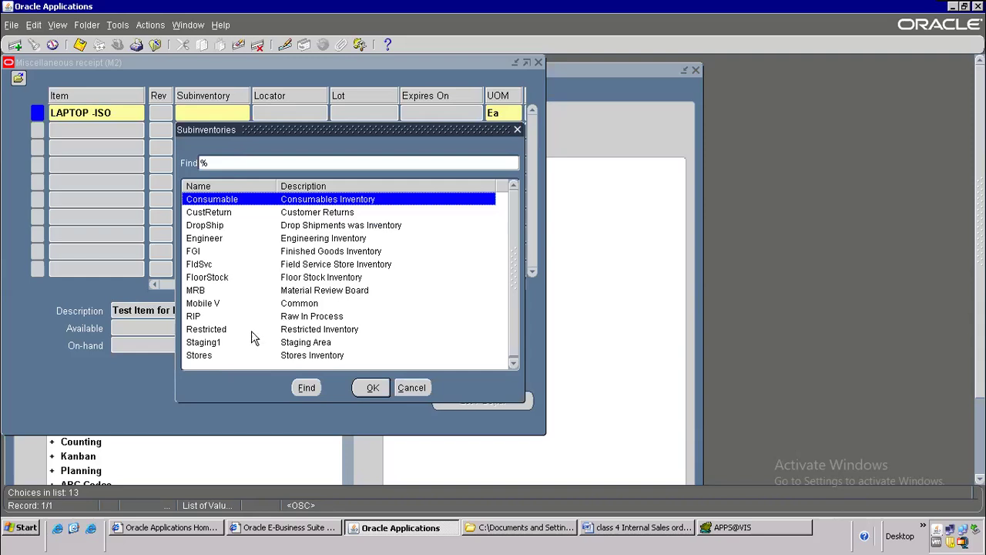
click(223, 356)
click(369, 387)
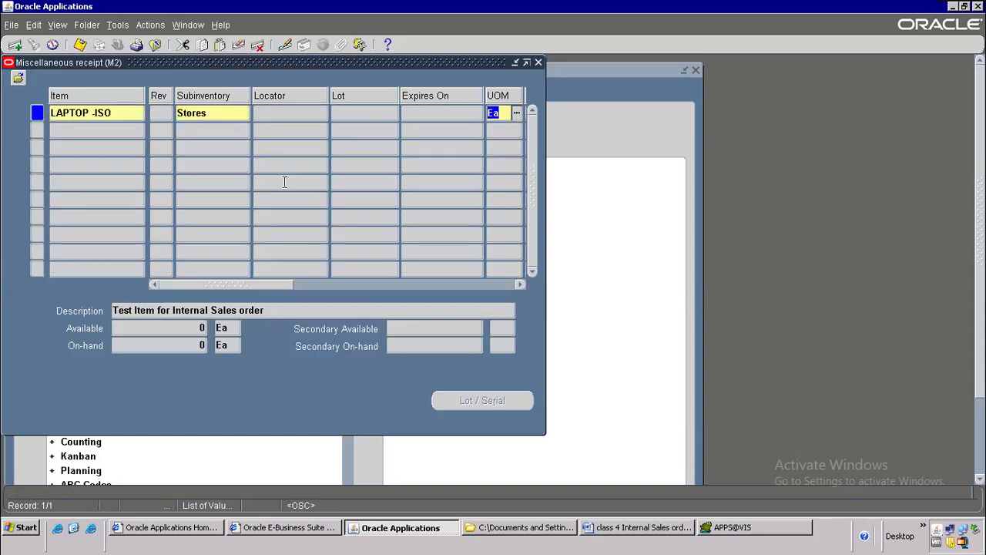
drag(204, 286, 121, 292)
click(224, 114)
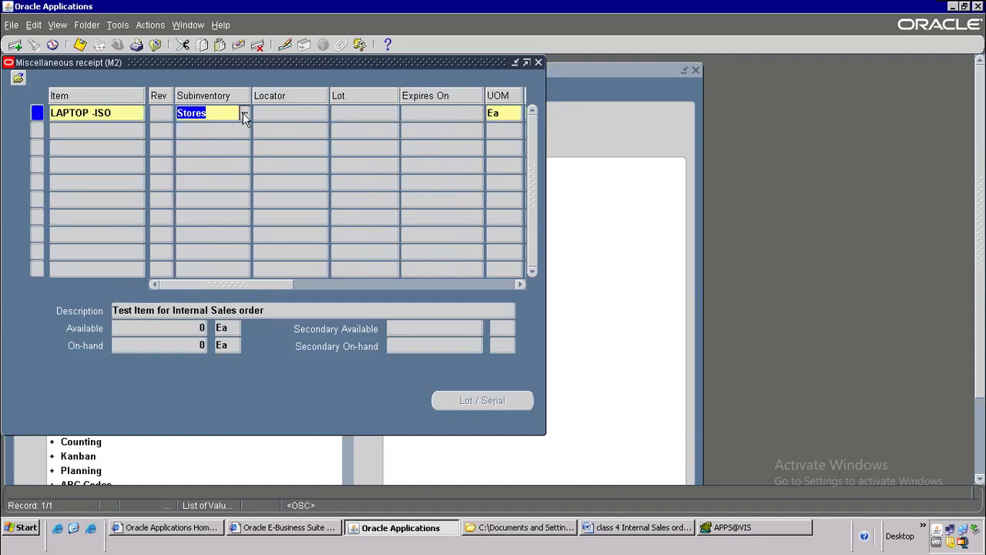
click(244, 114)
text(f%)
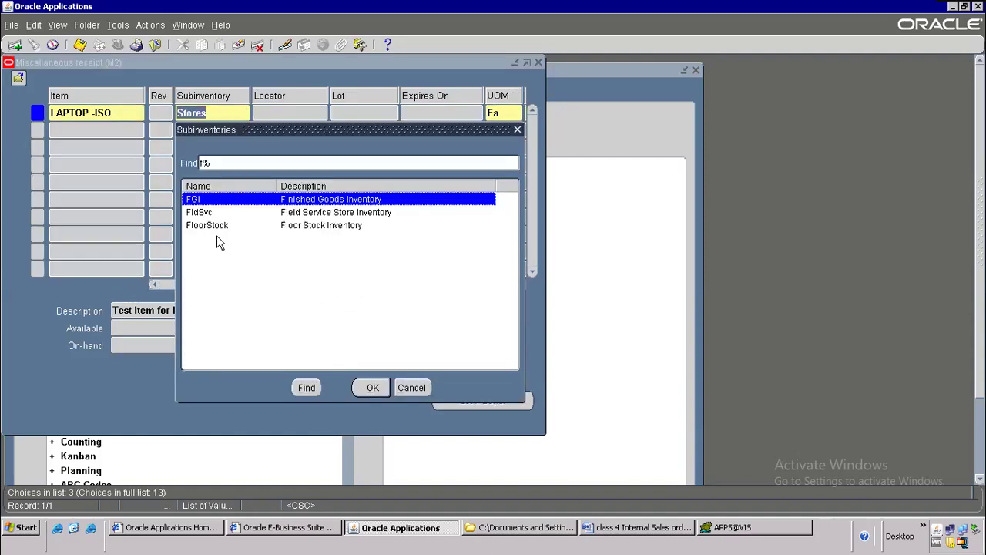
double_click(243, 201)
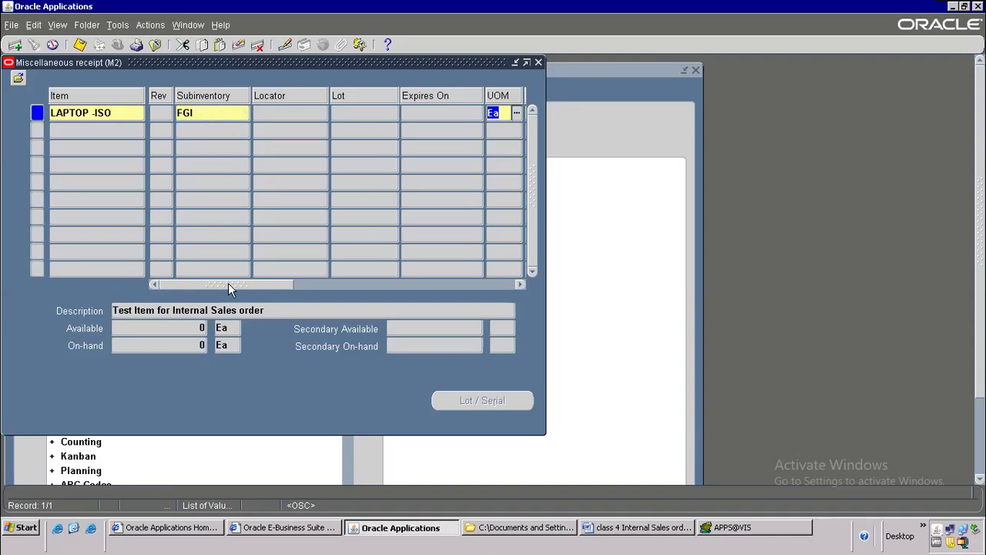
drag(228, 283, 302, 277)
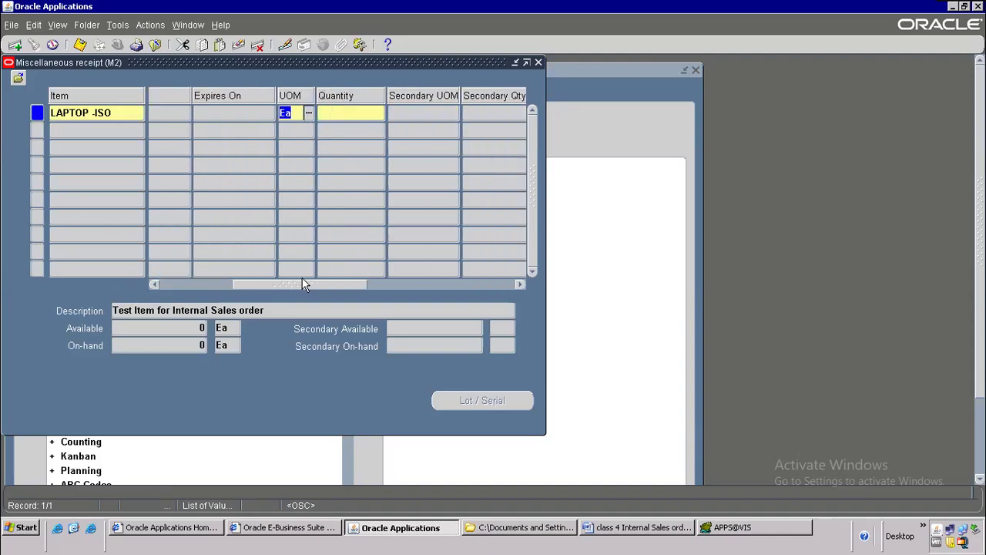
Step: Enter quantity 300 and account alias Miscellaneous for the receipt line
click(337, 113)
text(300)
key(Tab)
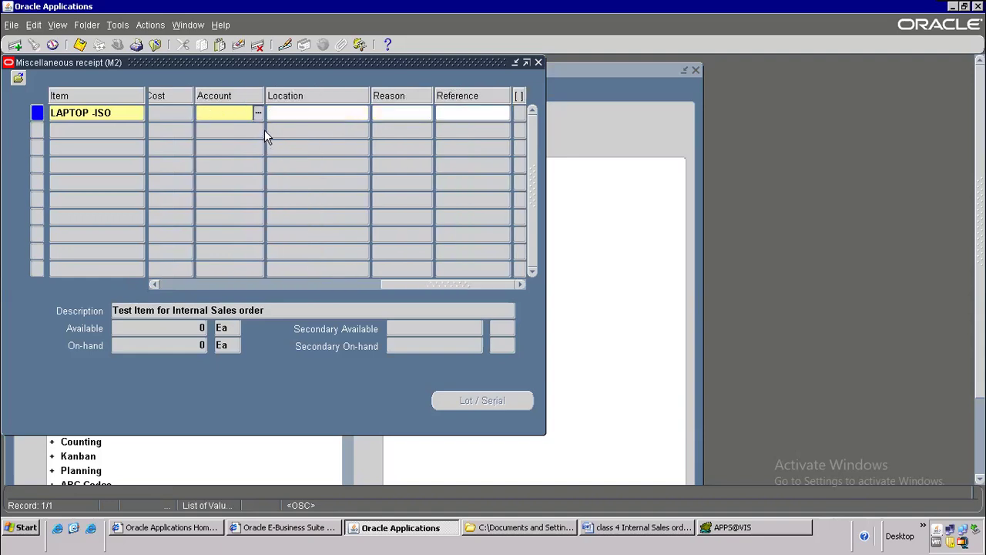
text(m)
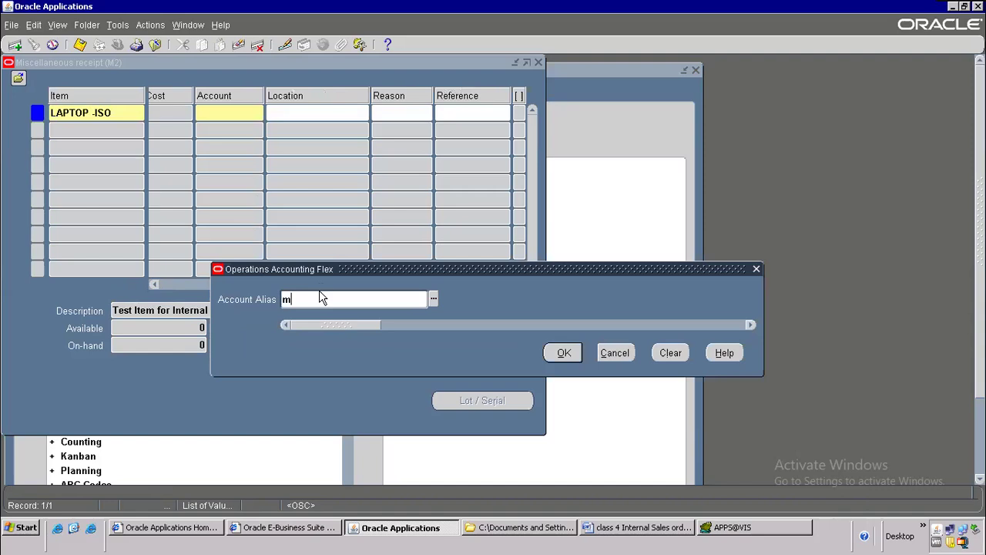
key(Tab)
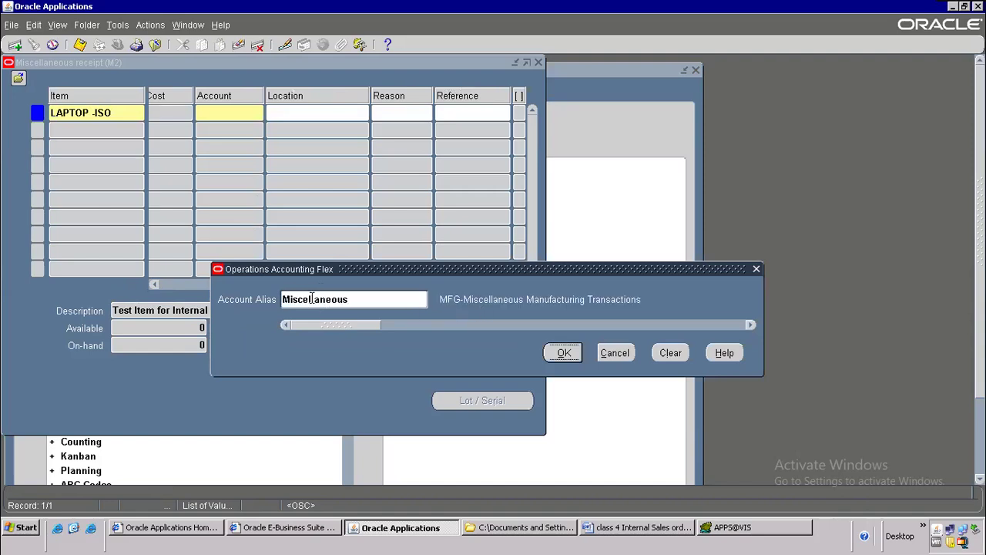
double_click(346, 301)
text(m)
key(Tab)
click(577, 359)
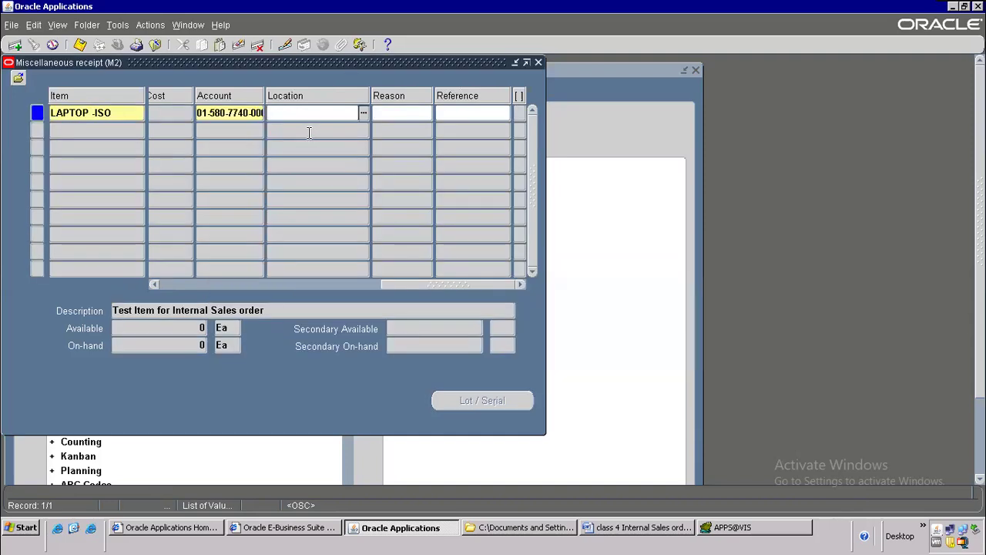
Step: Save the miscellaneous receipt, close the form and collapse the Transactions functions
click(80, 45)
click(156, 46)
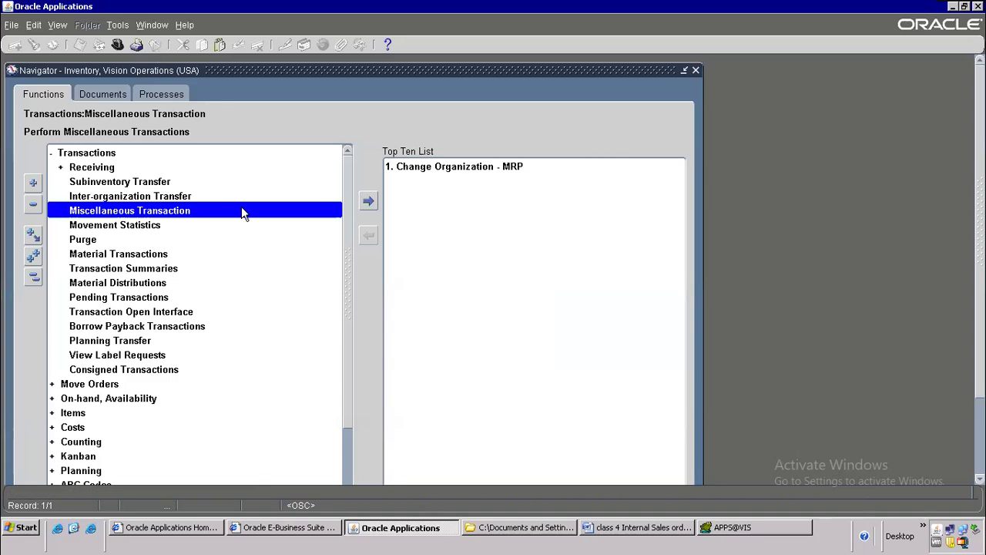
key(Left)
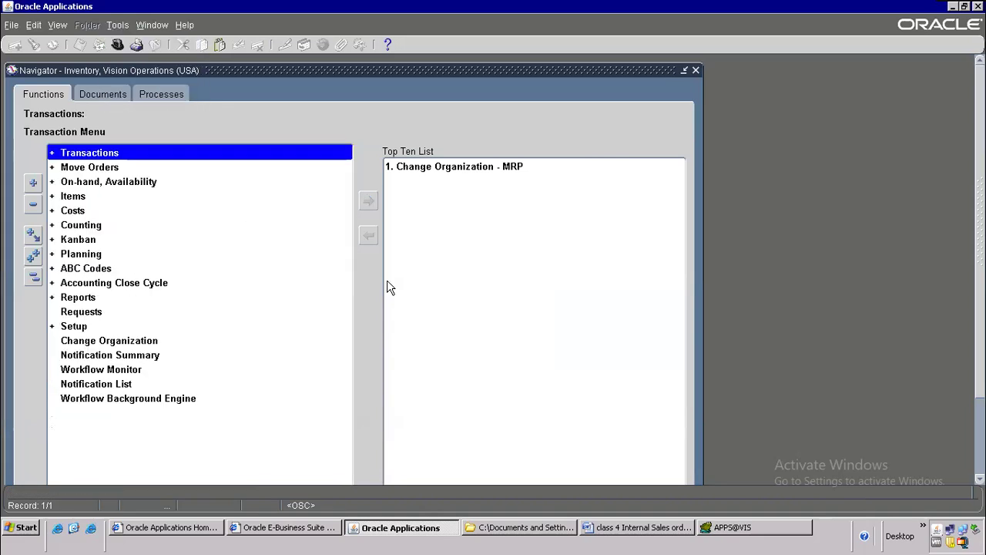
Step: In Toad, append ',mtl_onhand_quantities moq' to the FROM clause and view that view's definition script via F4
click(722, 533)
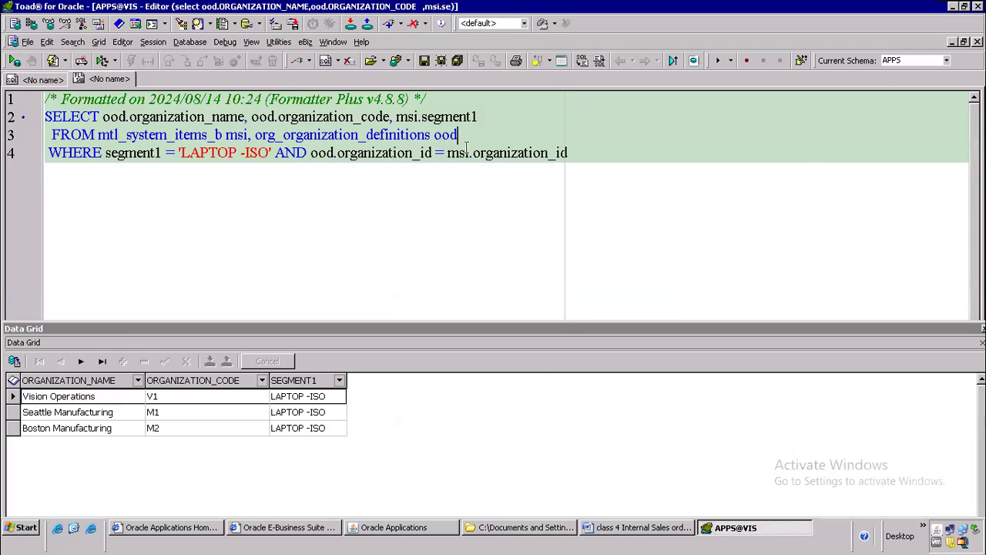
text(,)
text(mt)
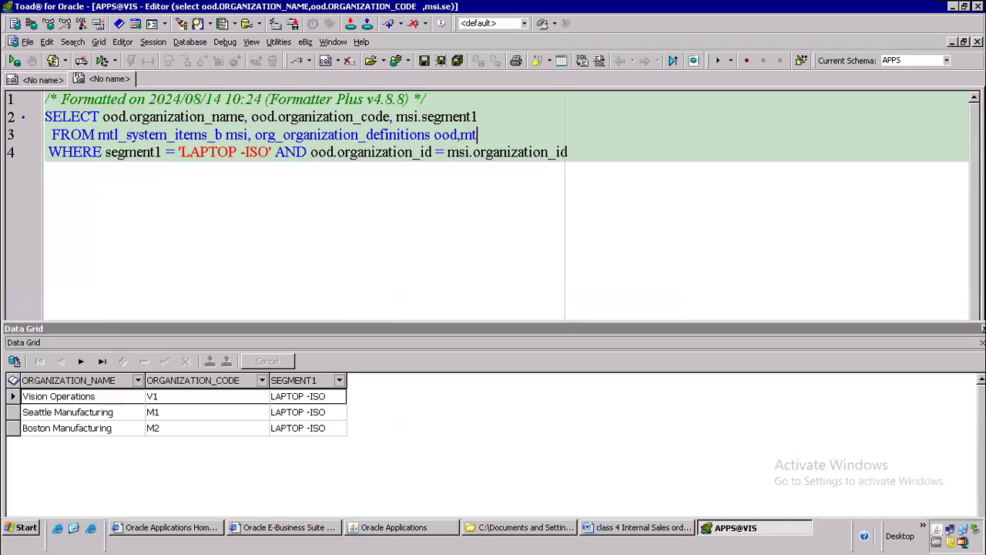
text(l_onhand_quantities moq)
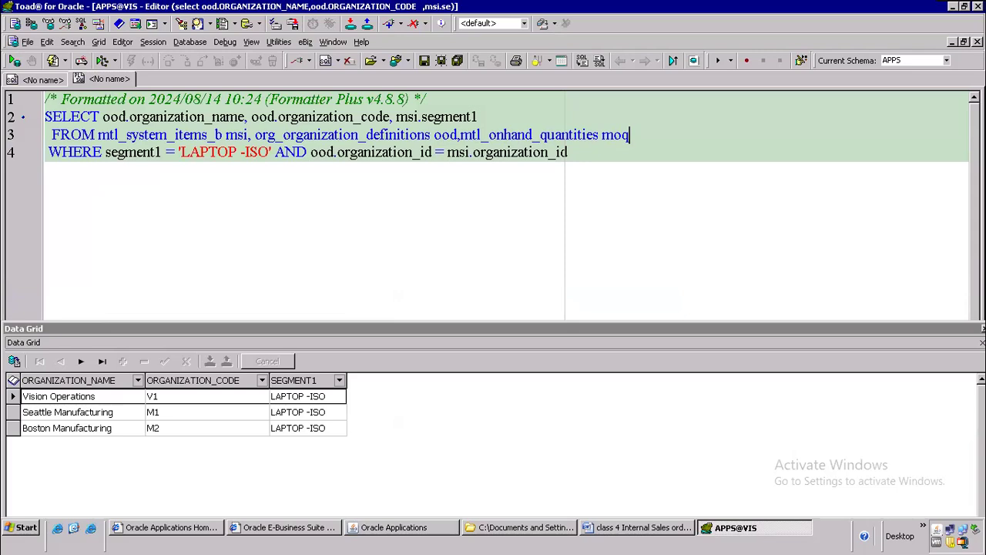
key(Left)
key(Left)
key(Left)
key(Left)
key(Left)
key(F4)
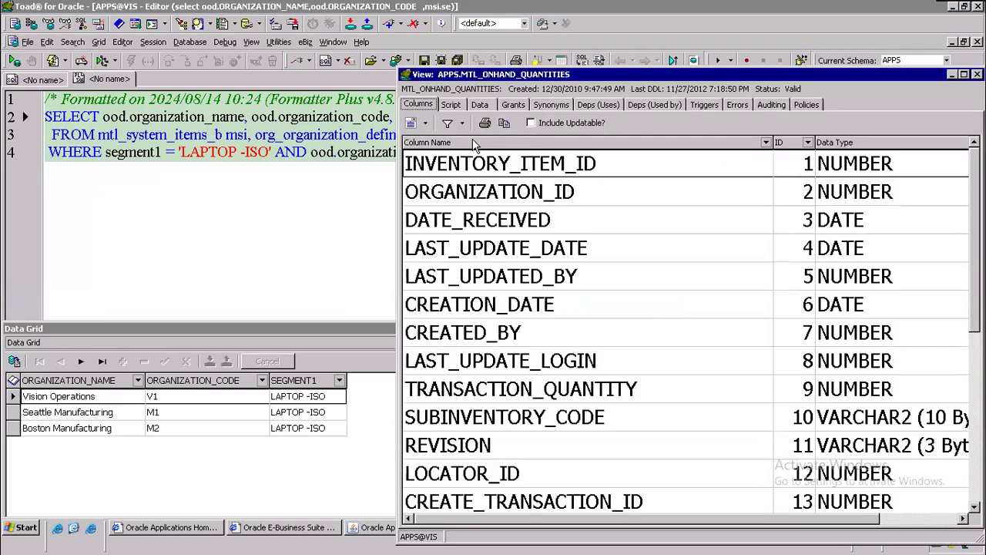
click(461, 105)
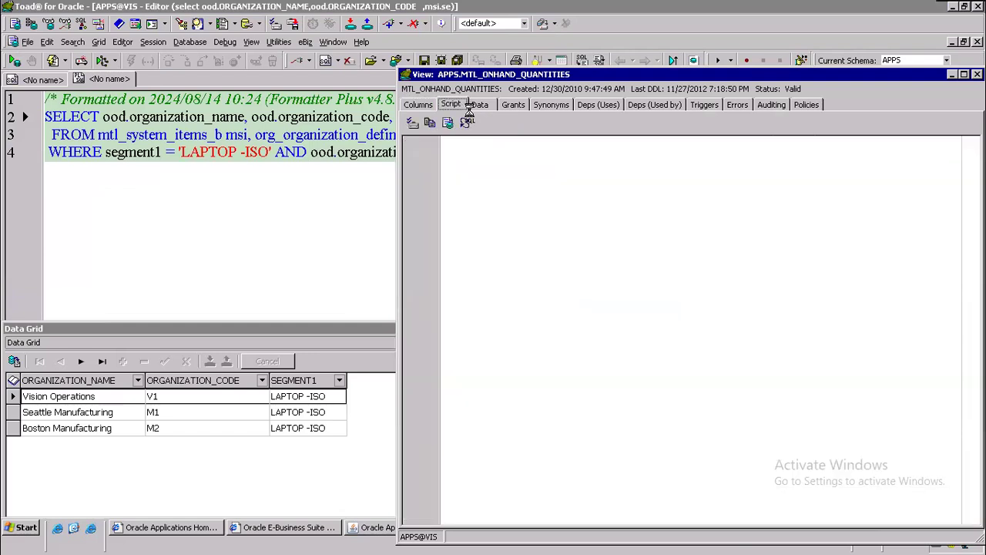
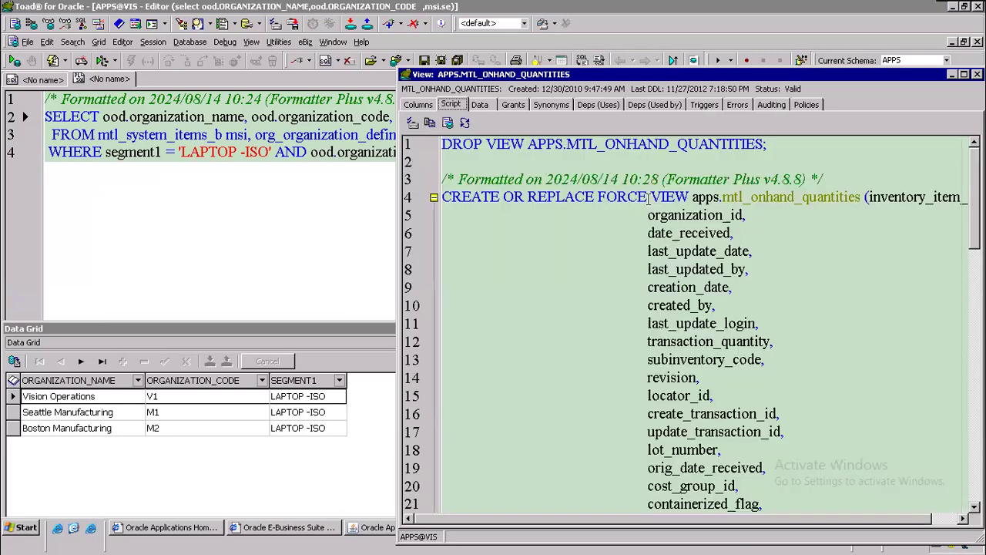
Step: Find mtl_onhand_quantities_detail in the view script's FROM clause, then return to the LAPTOP -ISO query
scroll(836, 370, down, 10)
scroll(836, 370, down, 3)
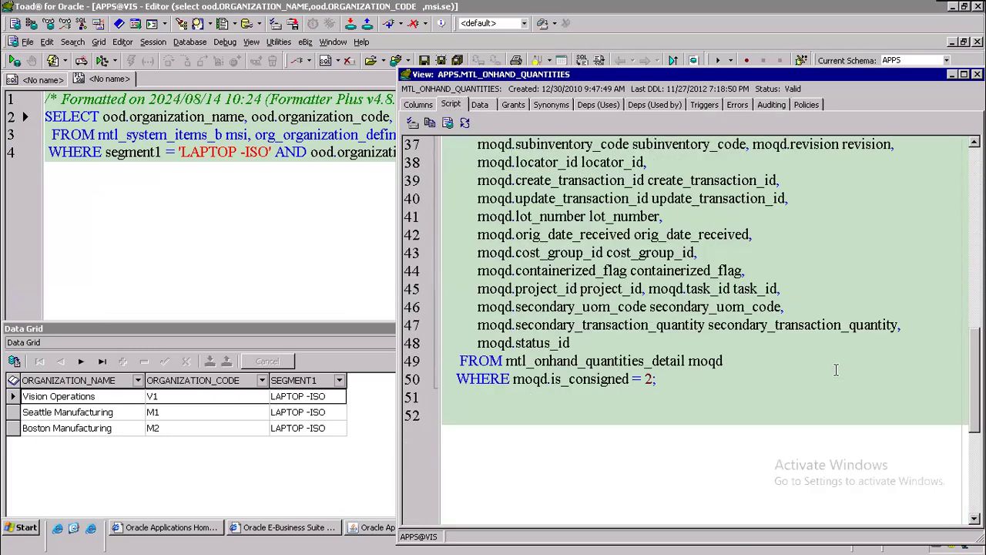
drag(686, 307, 507, 307)
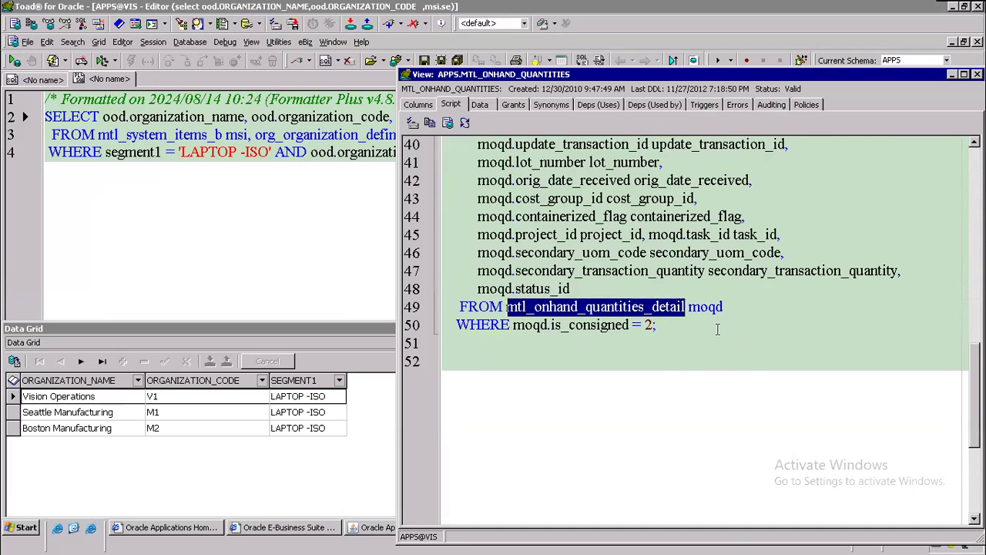
click(357, 174)
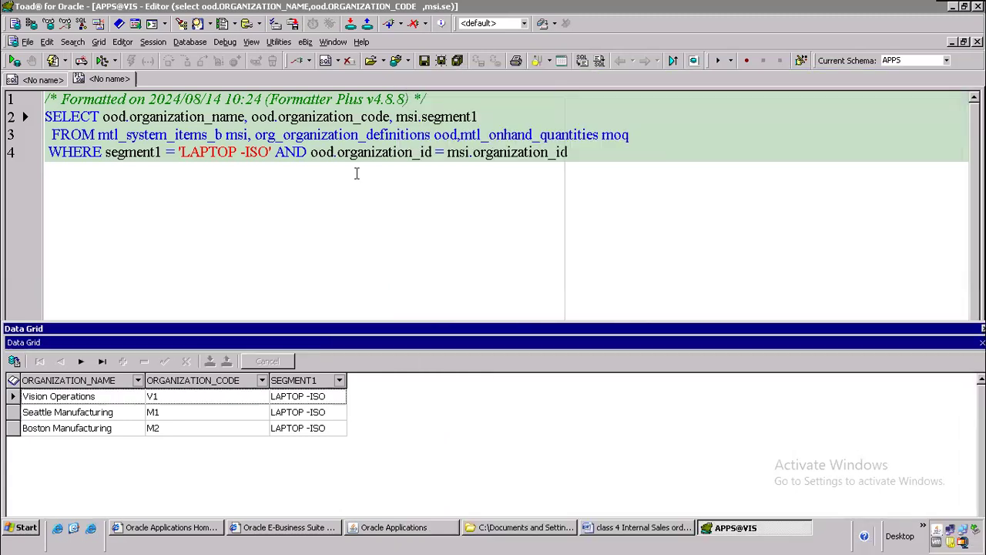
Step: Add moq.TRANSACTION_QUANTITY to the query's selected columns
click(600, 146)
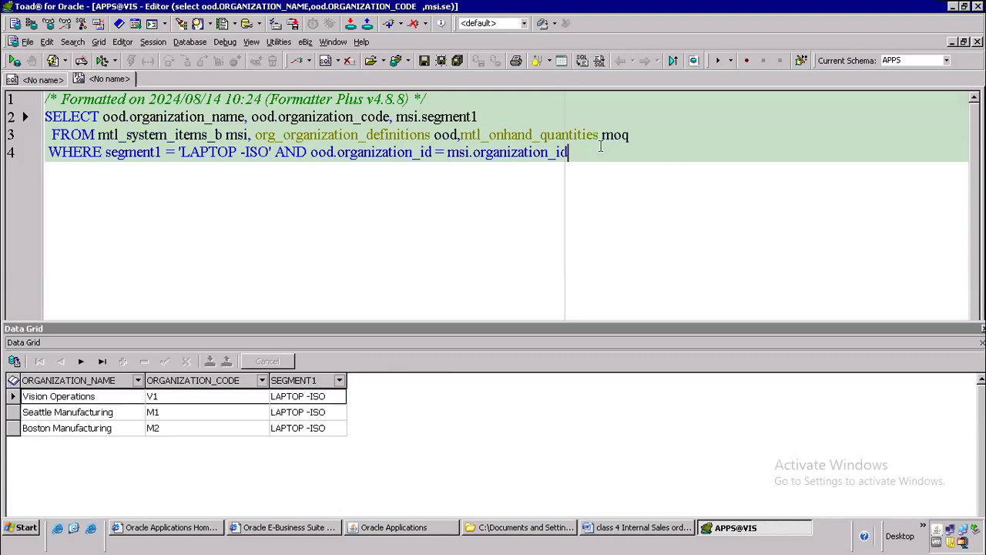
click(497, 115)
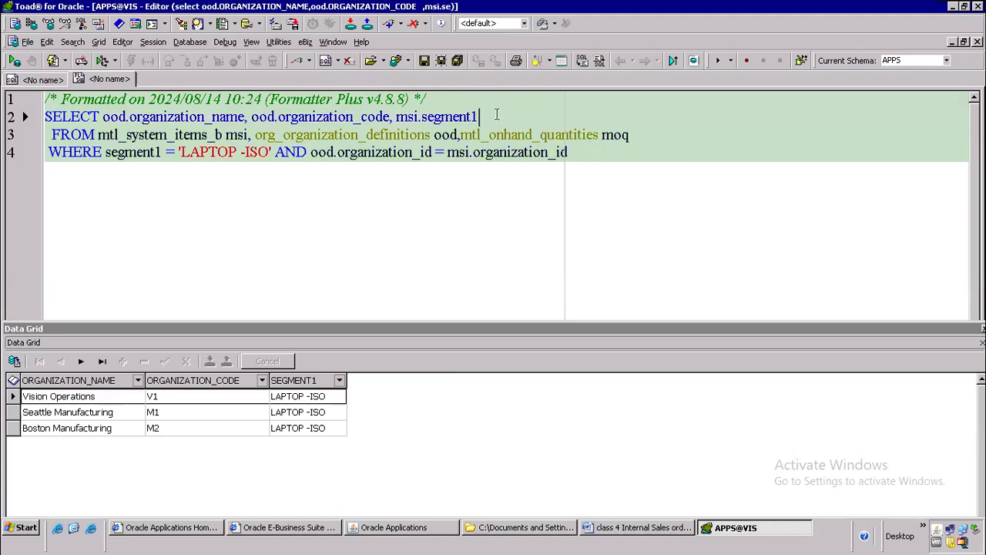
text(,)
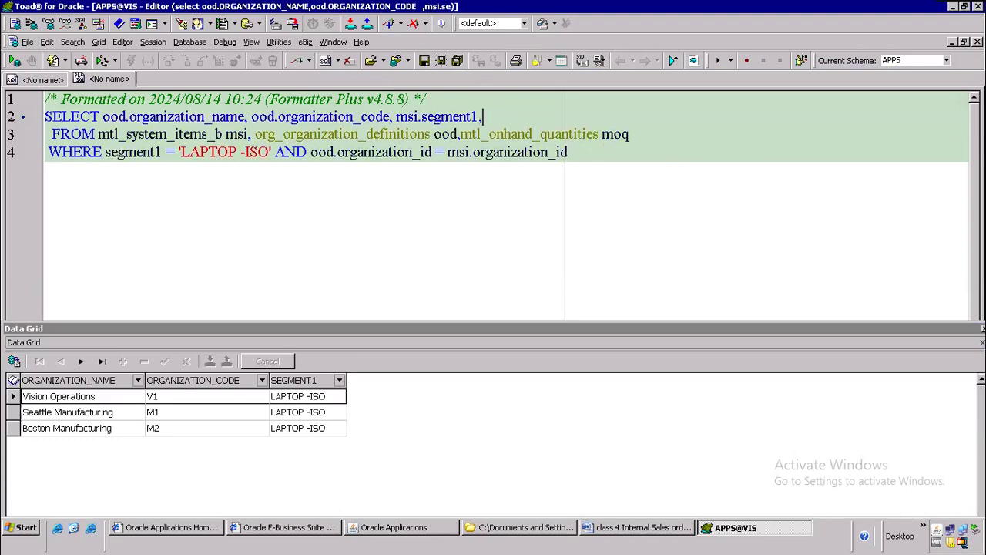
text(moq.)
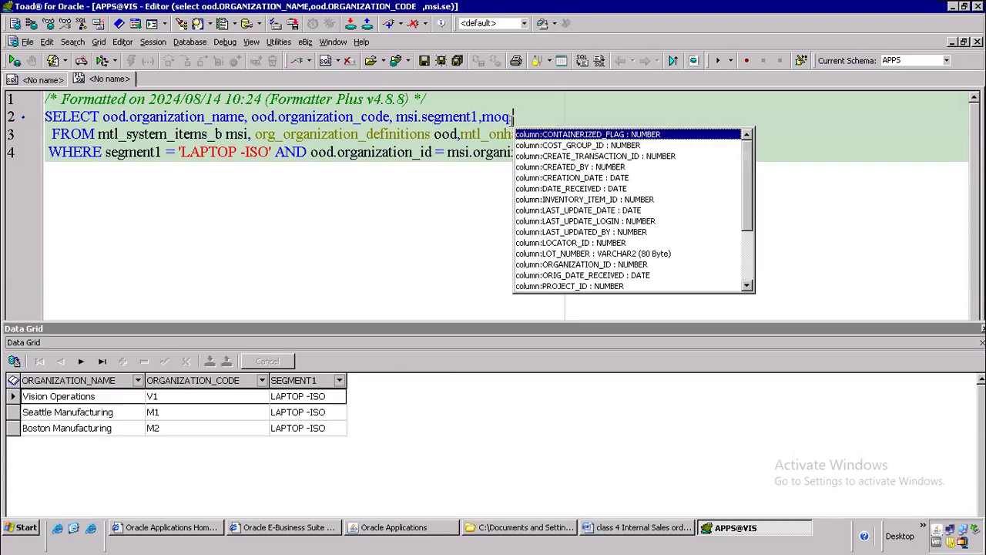
text(tra)
key(Return)
Step: Join moq to msi on INVENTORY_ITEM_ID and ORGANIZATION_ID in the WHERE clause
key(Down)
key(Down)
key(Return)
text(and)
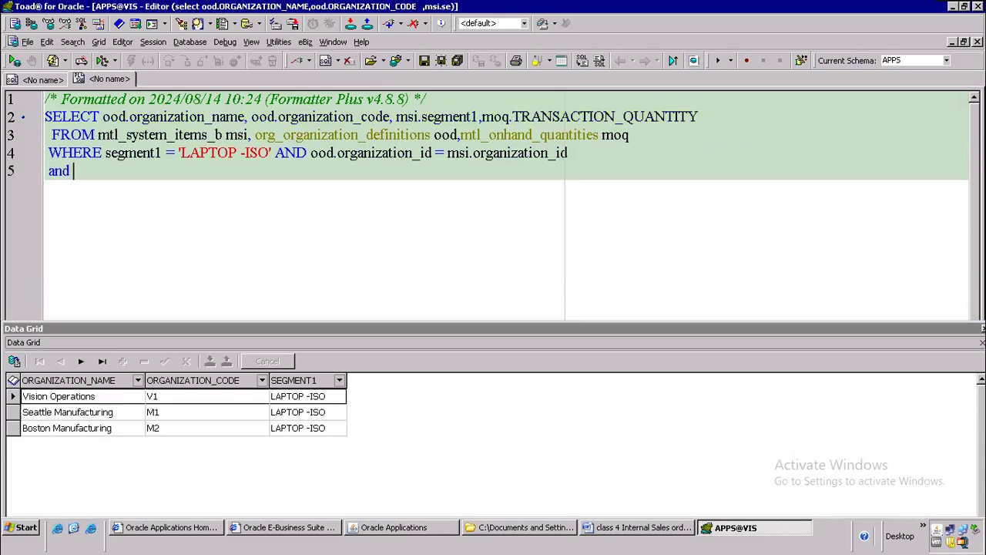
text( moq.in)
key(Return)
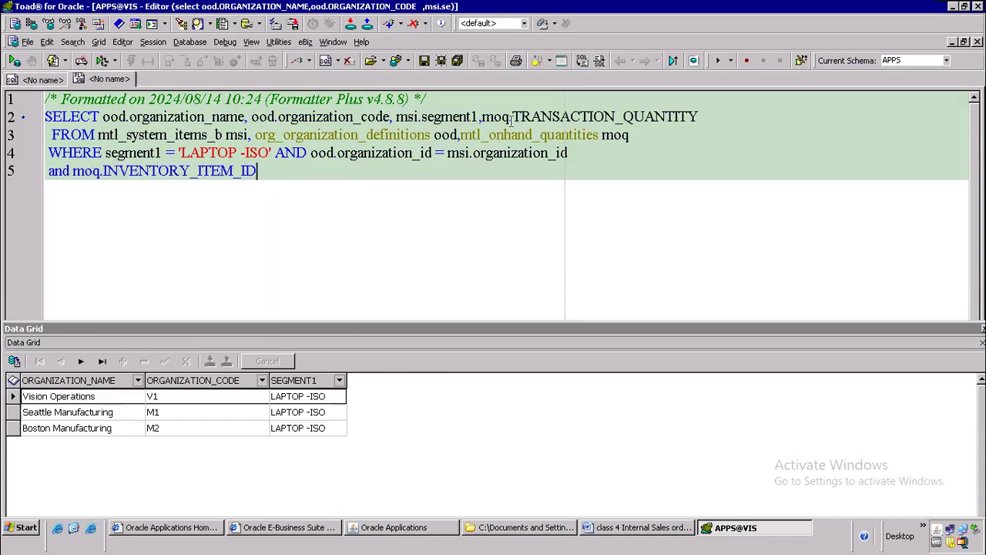
text(=)
text(msi.)
text(inven)
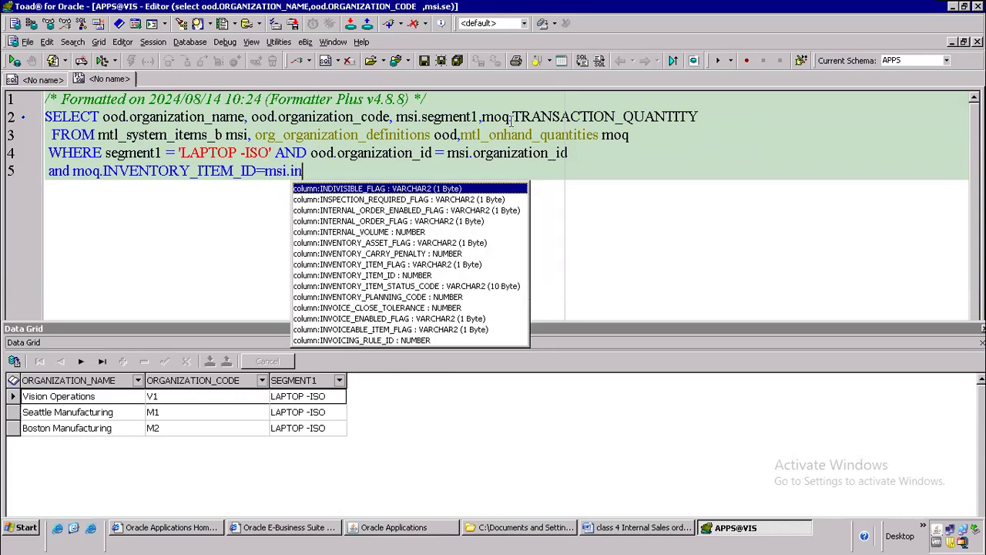
key(Down)
key(Down)
key(Down)
key(Return)
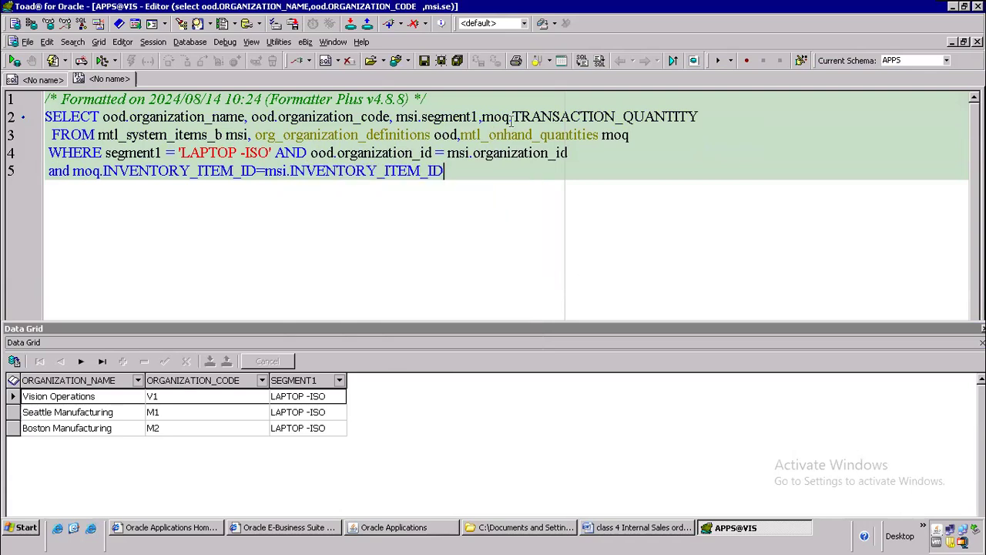
key(Return)
text(and )
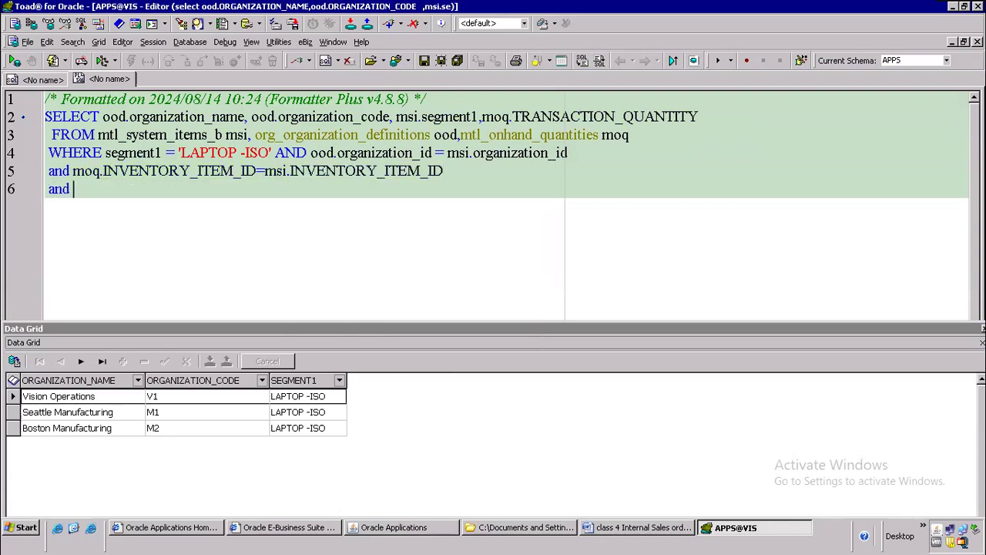
text(moq.org)
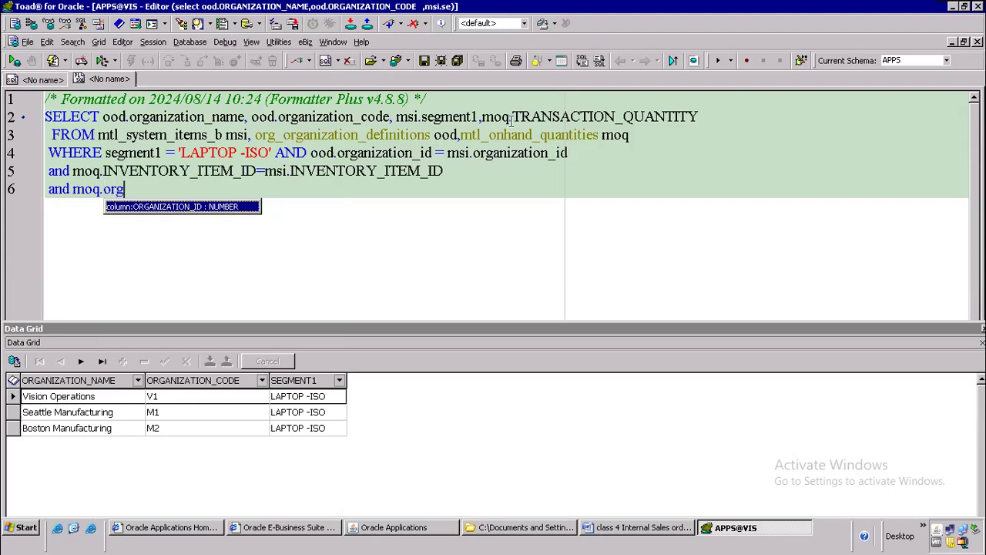
key(Return)
text(=msi.)
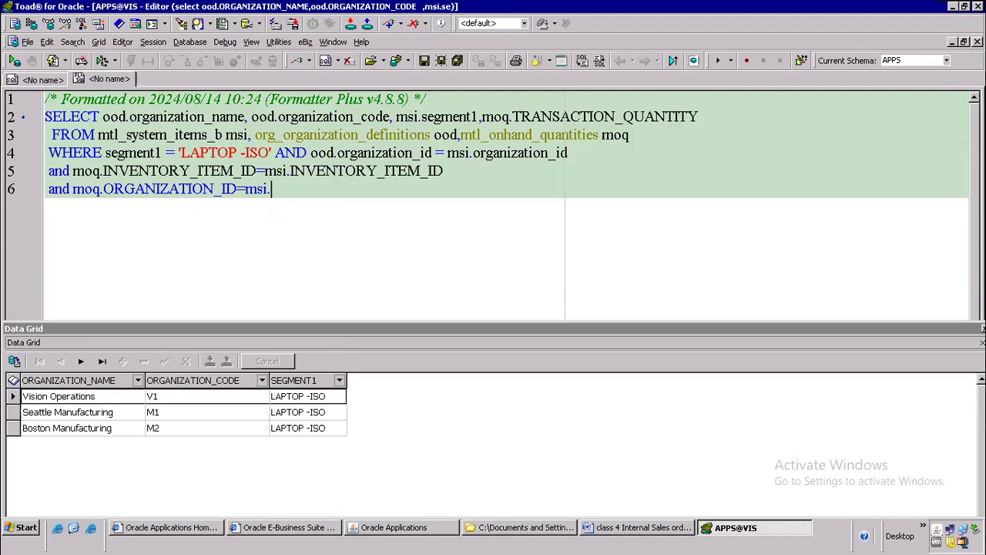
text(or)
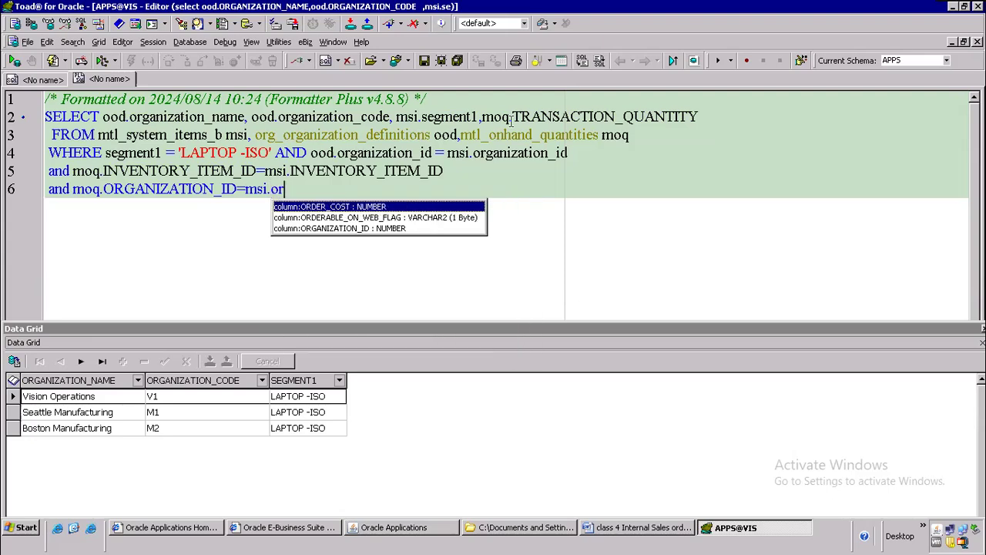
key(Down)
key(Down)
key(Return)
key(Up)
key(Up)
key(Up)
key(Up)
key(Up)
key(Down)
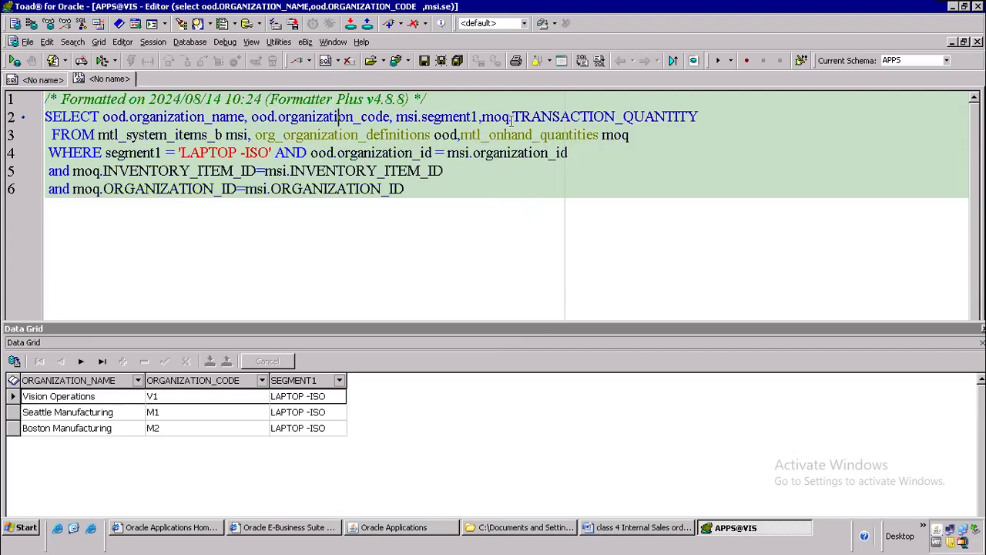
Step: Run the query, which shows 300 on hand in M2, then reformat it with Formatter Plus and remove the comment lines
key(F9)
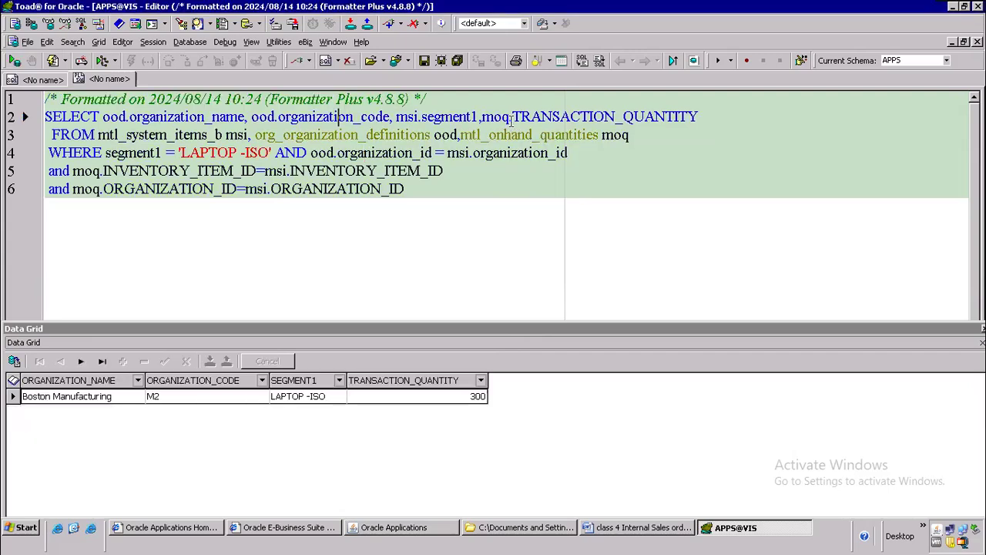
drag(444, 189, 3, 136)
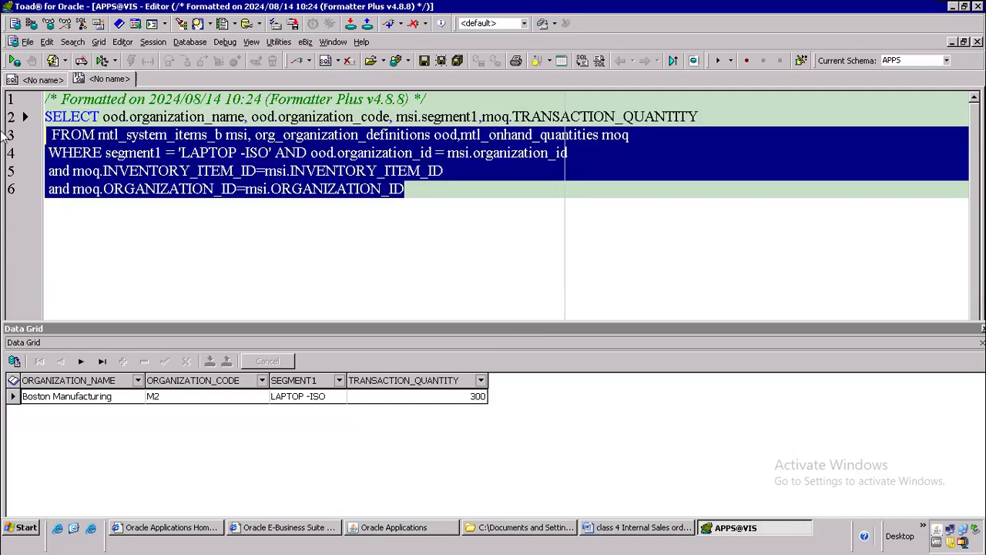
drag(404, 189, 29, 127)
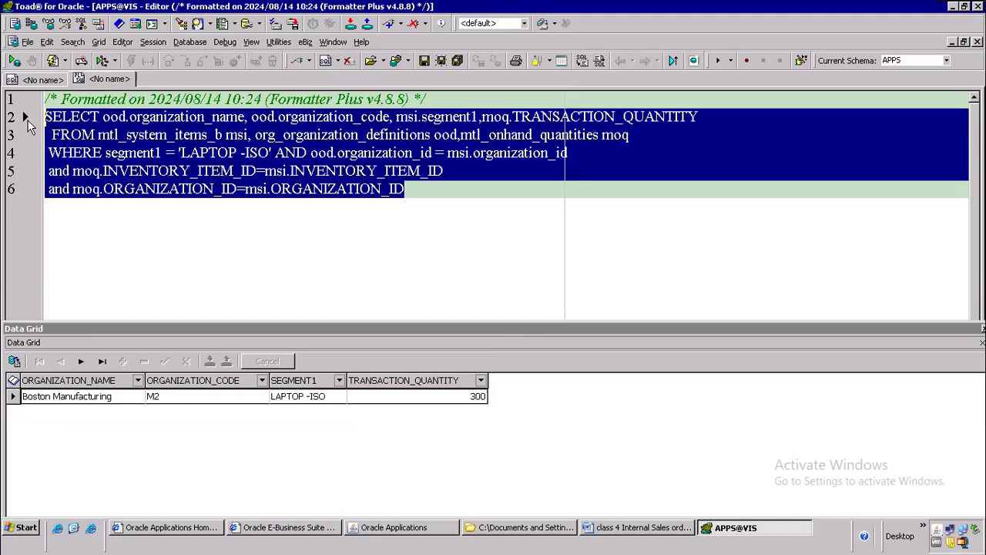
key(ctrl+shift+f)
click(305, 201)
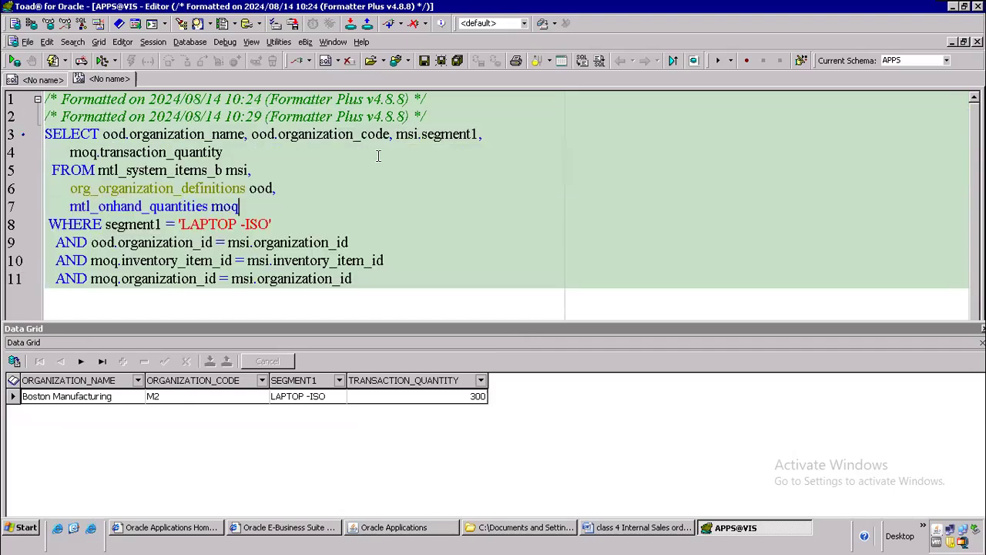
drag(428, 117, 6, 65)
key(Delete)
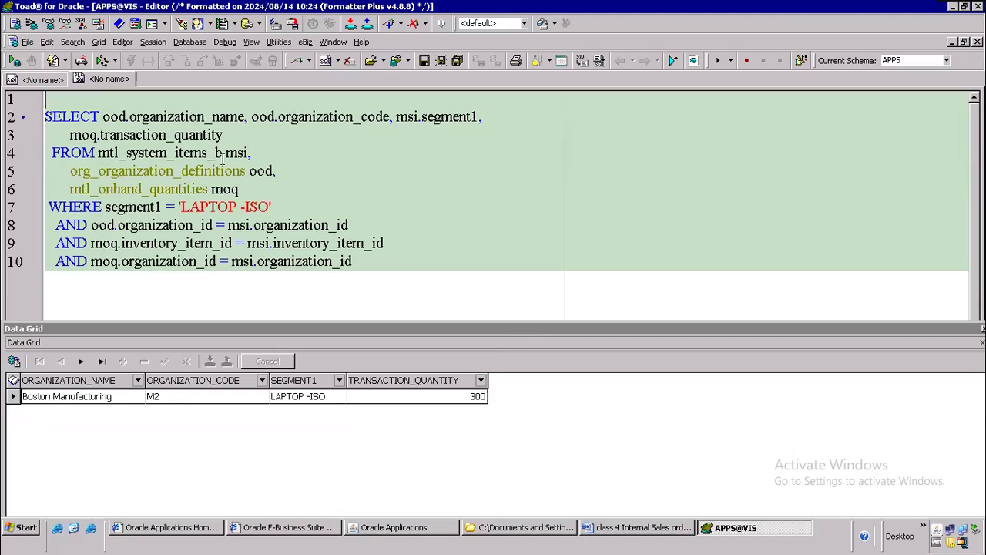
click(635, 530)
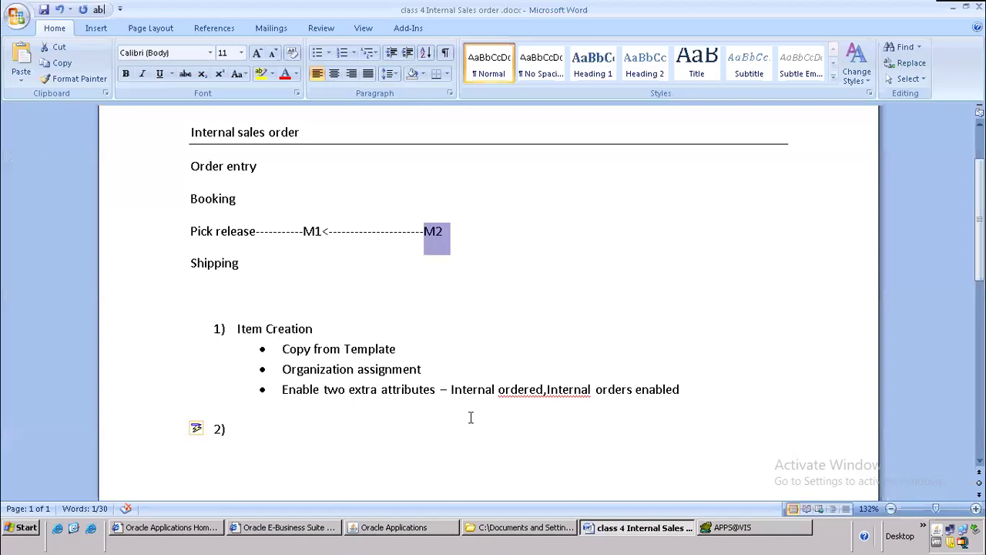
Step: Complete numbered item 2 as 'Onhand Qty - M2----------Inventory'
scroll(335, 250, down, 3)
click(255, 291)
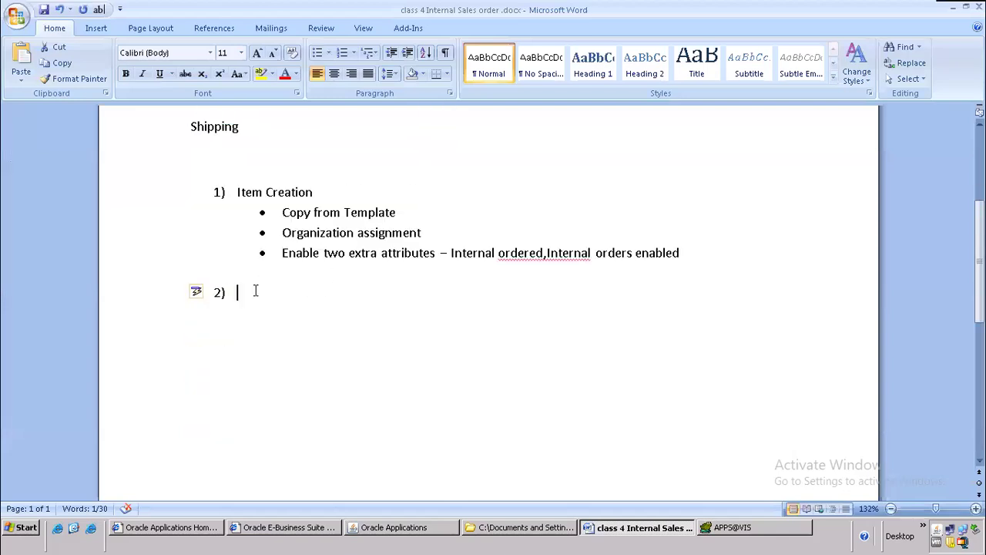
text(ha)
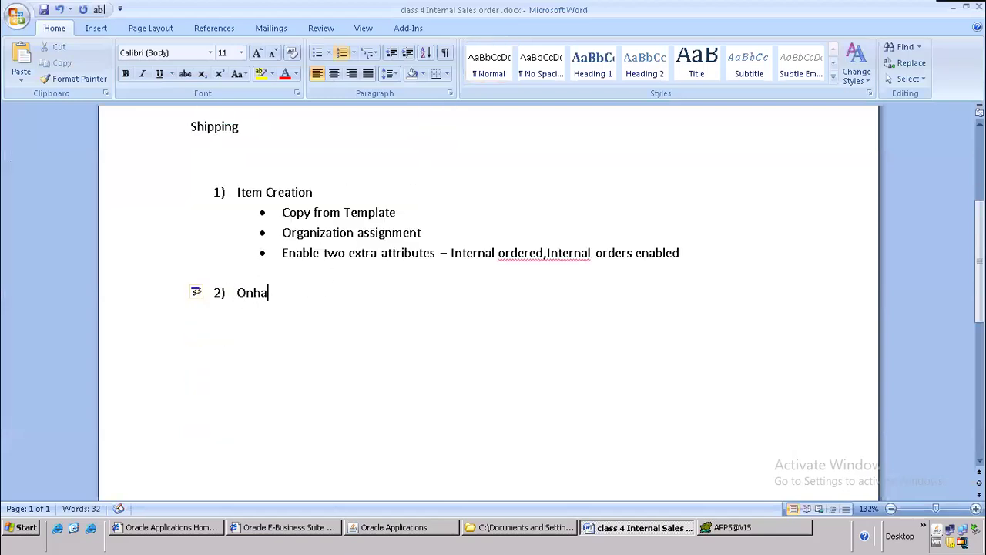
text(nd Qty - M2)
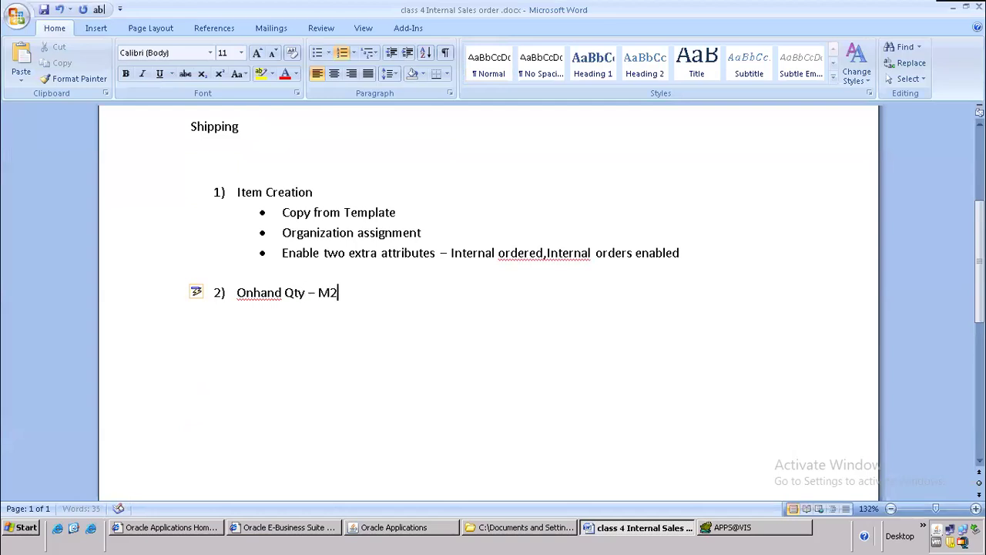
text(-----------Inventory)
key(Up)
key(Up)
key(Up)
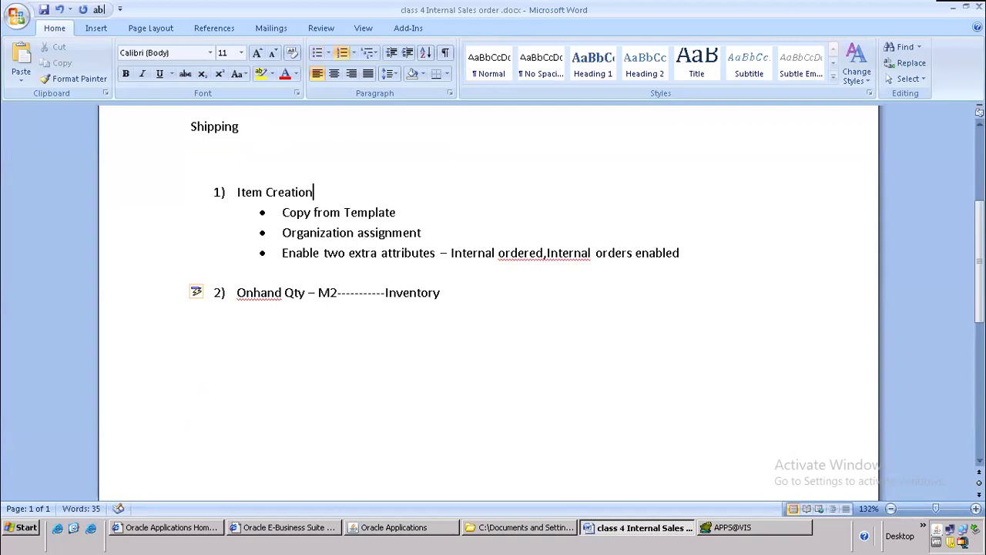
text(----------Inventory)
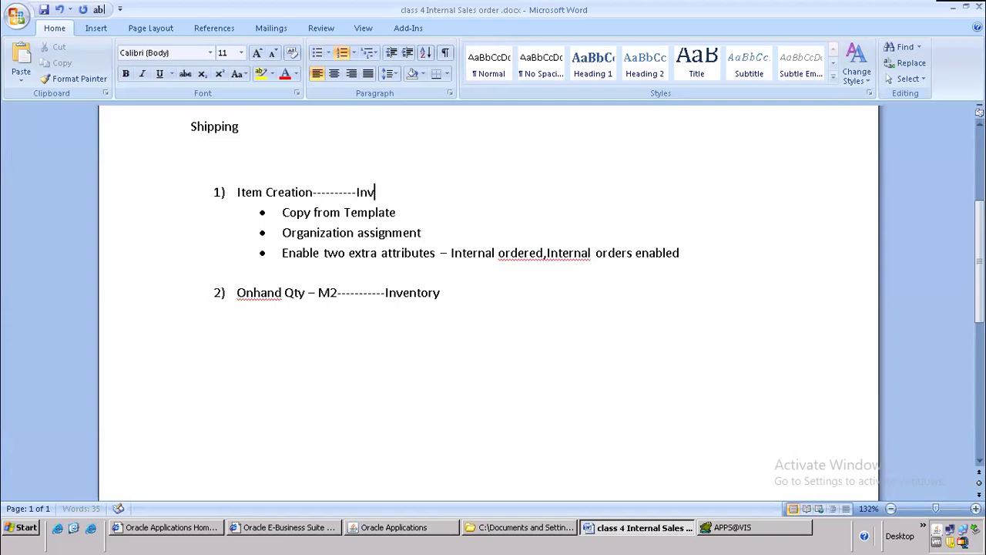
key(Down)
key(Down)
key(Down)
key(Down)
click(452, 292)
Step: Add 'Item Cost' as numbered item 3
key(Return)
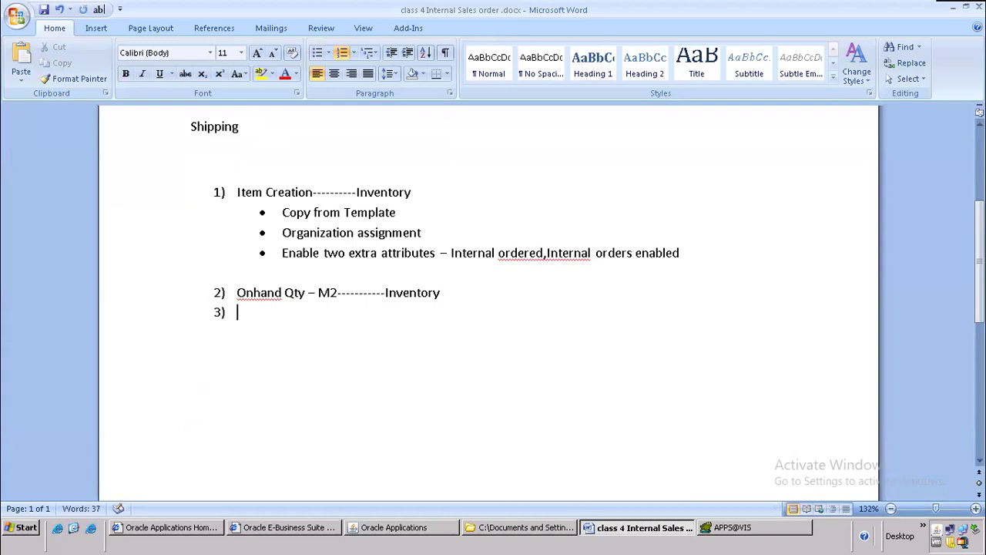
text(ITe)
key(BackSpace)
key(BackSpace)
key(BackSpace)
text(em)
key(BackSpace)
text(Item Cost)
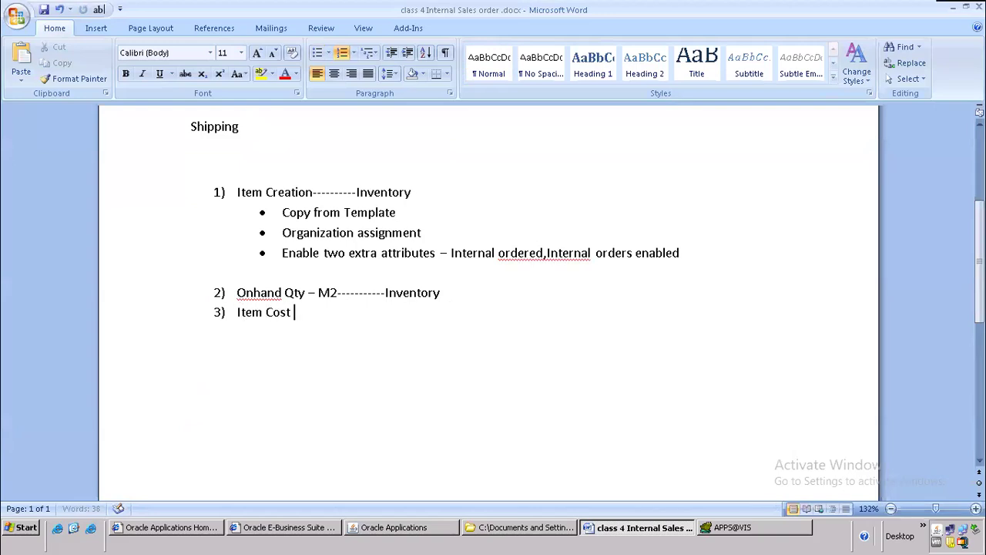
key(alt+Tab)
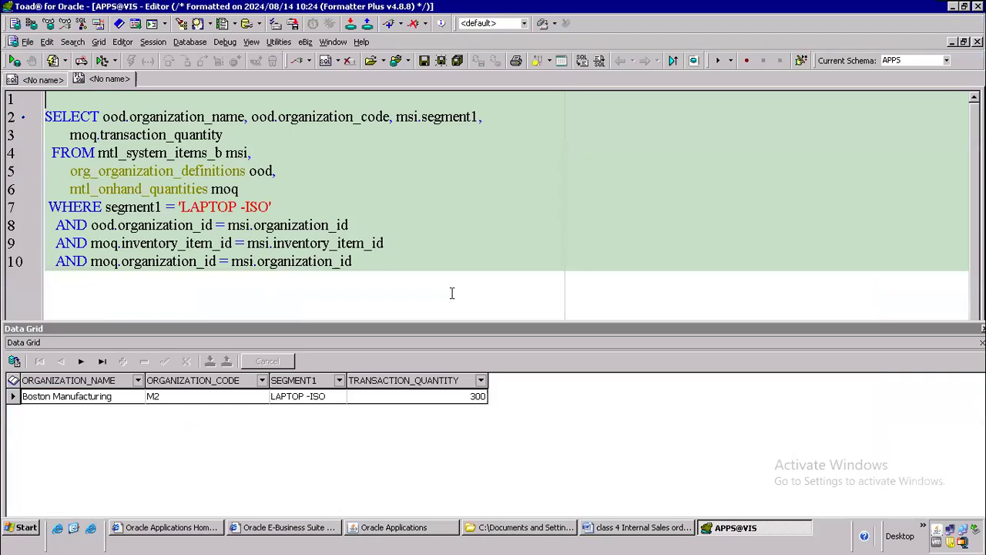
click(640, 530)
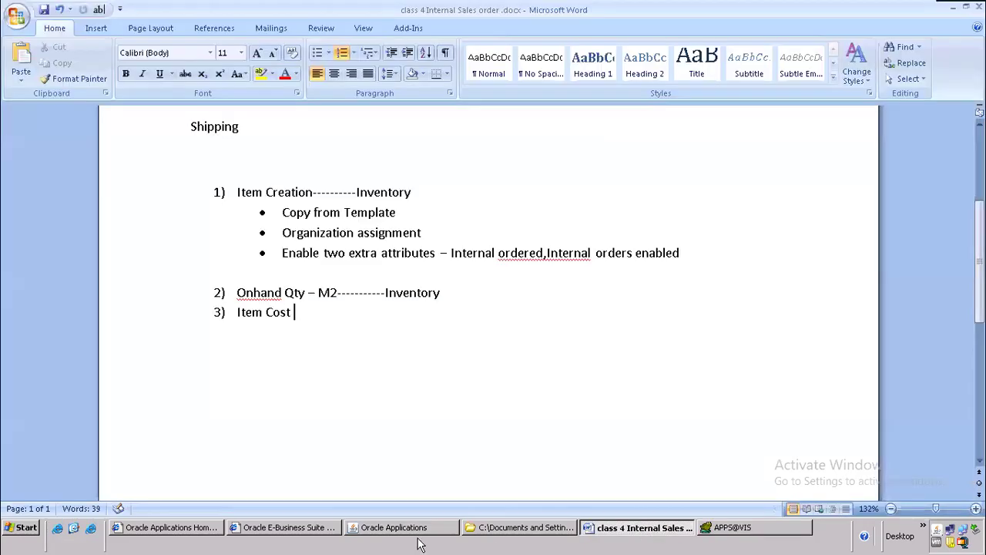
Step: Start a new Item Costs record and search for item LAPTOP-ISO, which returns no entries
click(393, 529)
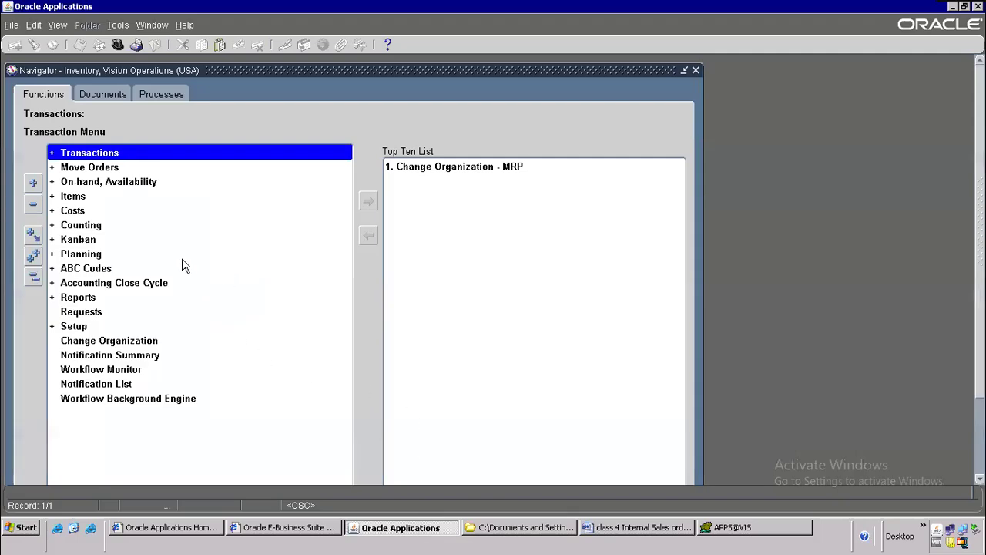
click(85, 212)
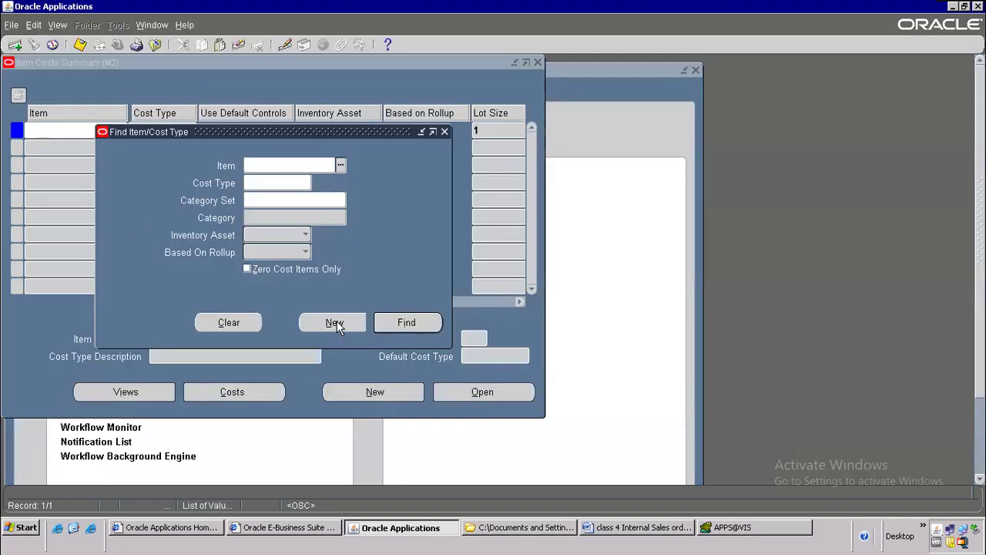
click(335, 322)
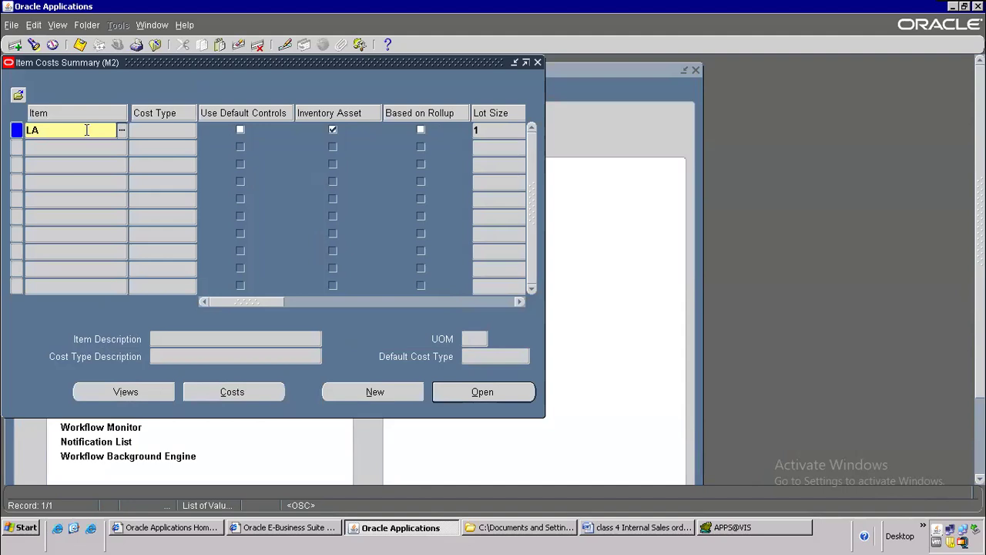
text(LAPTOP-ISO)
key(Tab)
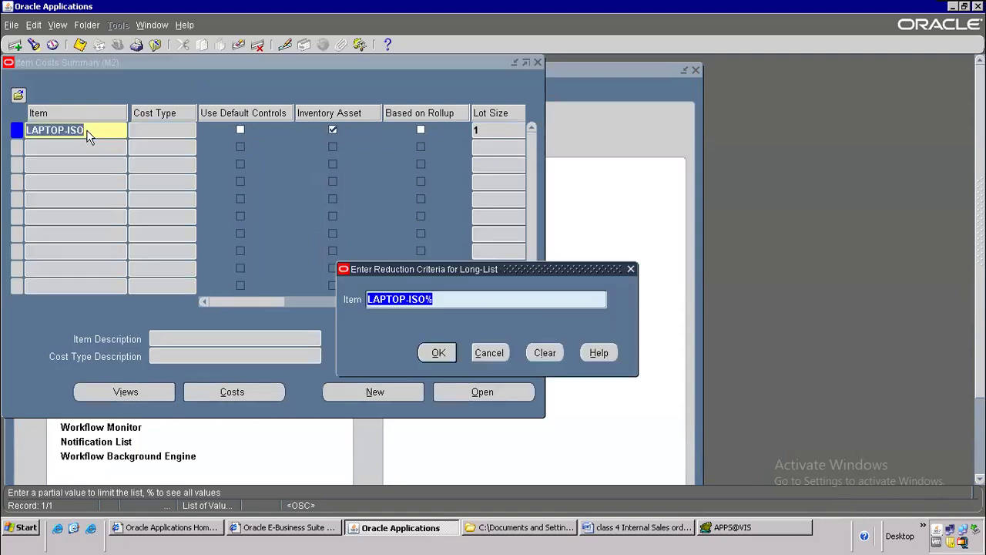
key(Return)
key(Return)
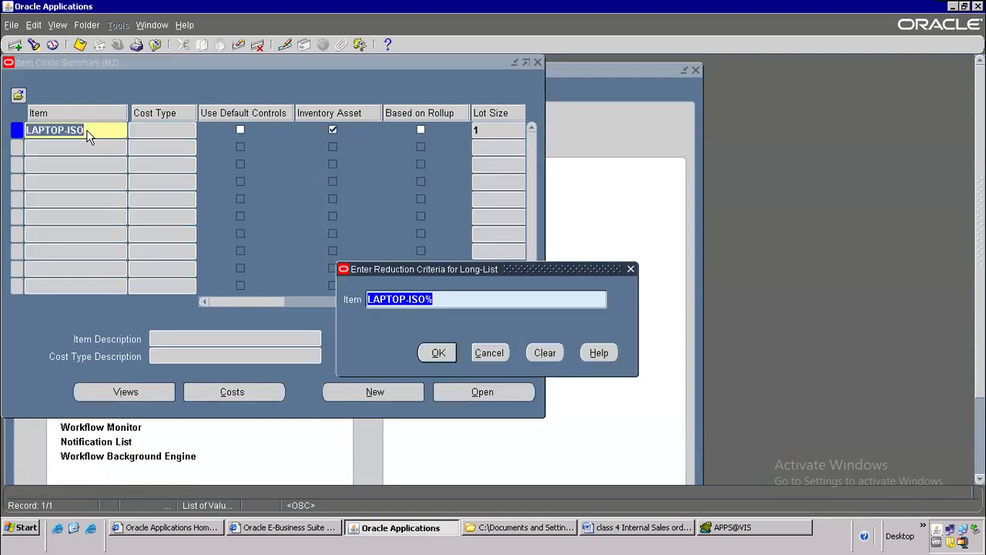
click(408, 299)
key(BackSpace)
click(438, 352)
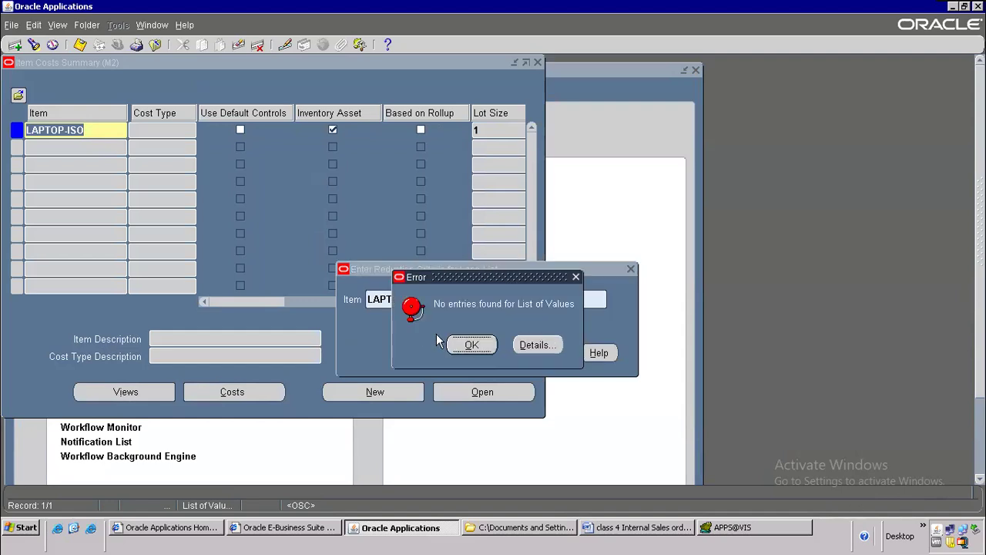
key(Return)
Step: Copy the exact item name 'LAPTOP -ISO' from the Toad query and use it for the item search
click(728, 527)
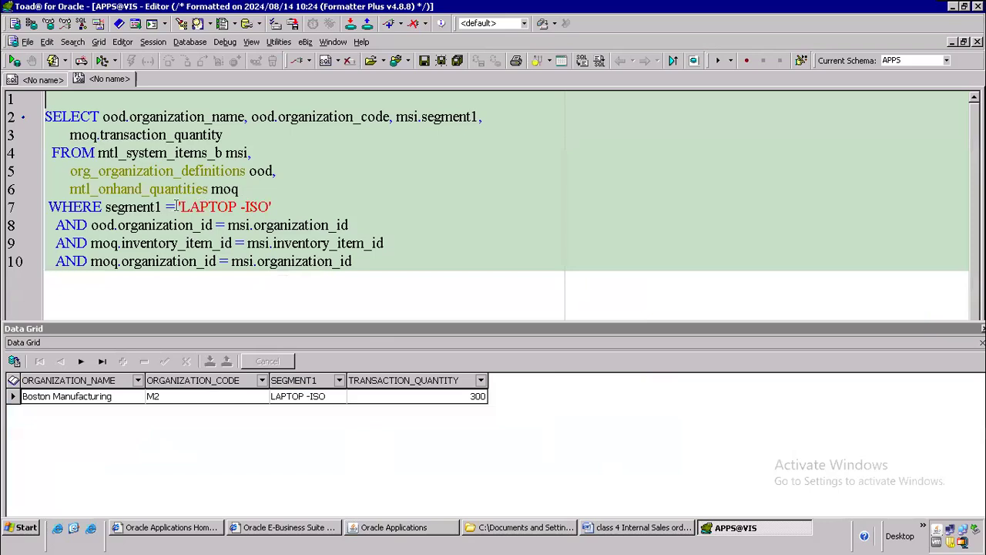
click(181, 206)
key(shift+Right)
key(shift+Right)
key(shift+Right)
key(shift+Right)
key(shift+Right)
key(shift+Right)
key(shift+Right)
key(shift+Right)
key(shift+Right)
key(shift+Right)
key(shift+Right)
key(shift+Right)
key(shift+Right)
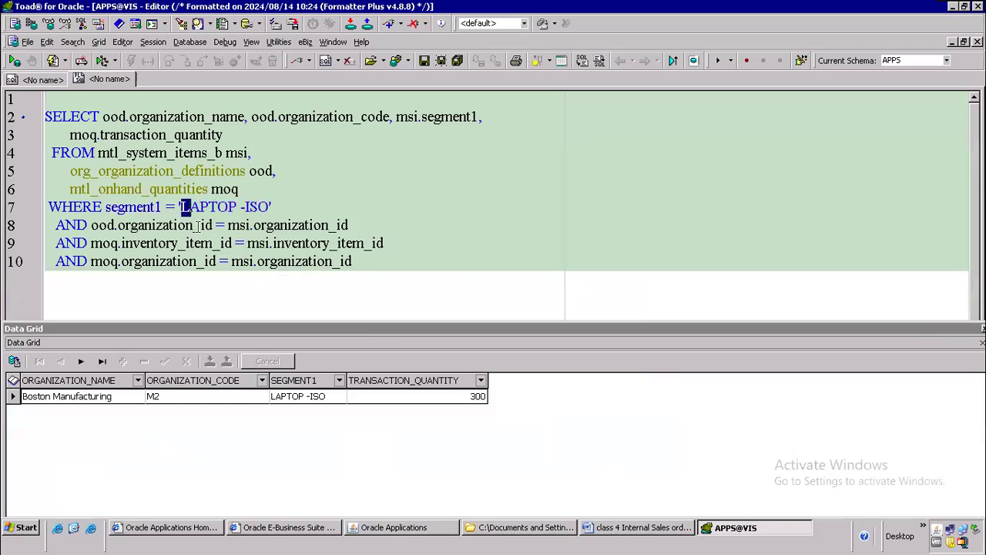
key(shift+Left)
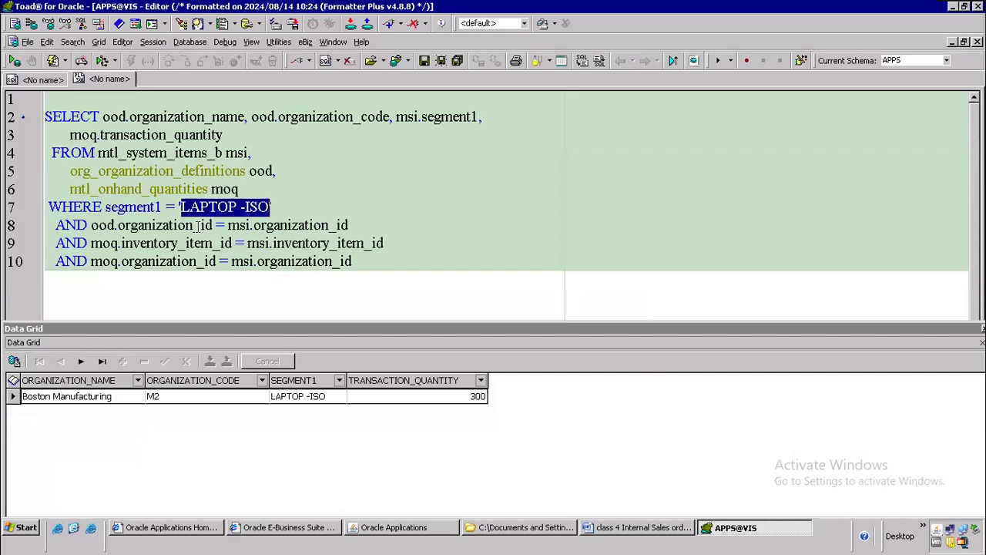
key(shift+Left)
key(shift+Right)
key(ctrl+c)
key(alt+Tab)
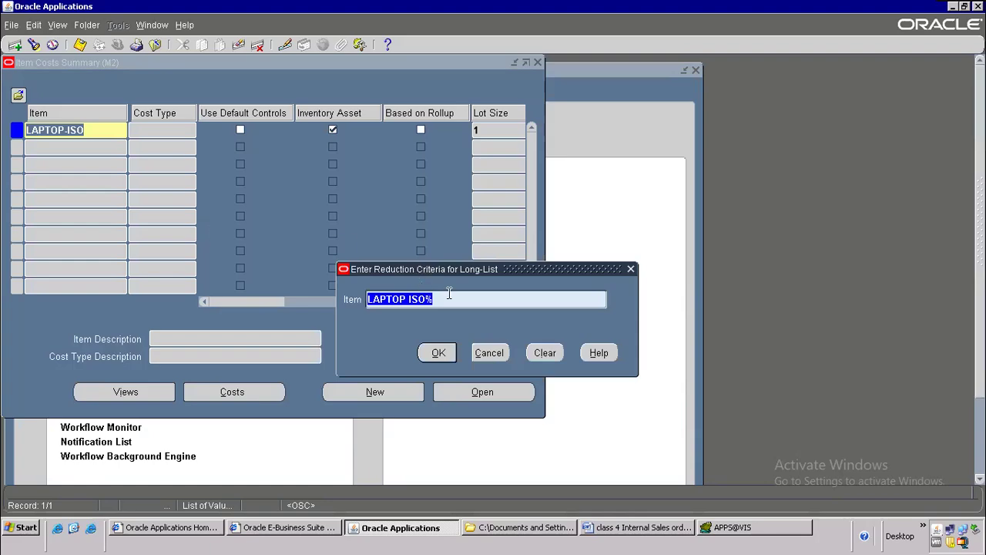
key(ctrl+v)
click(436, 352)
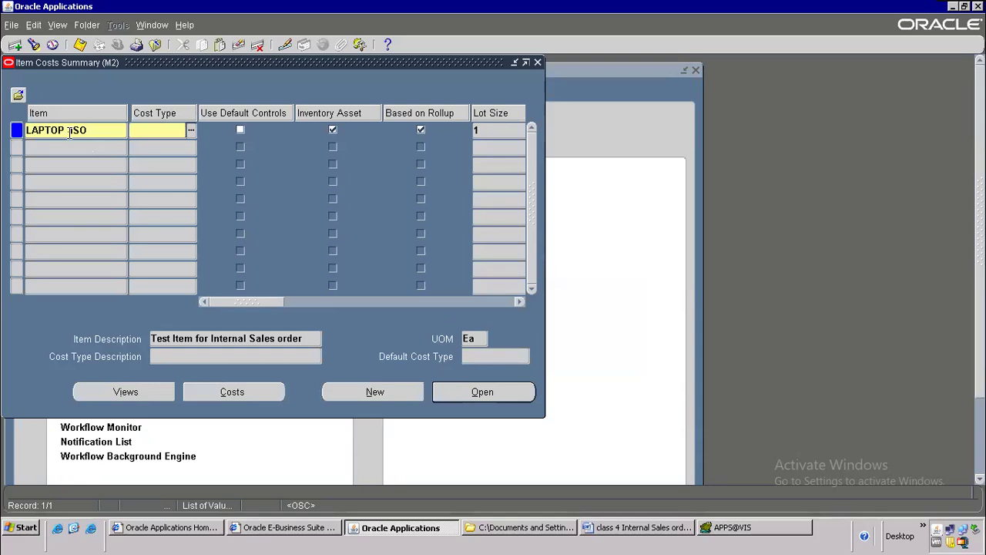
Step: Choose cost type Pending and open the item's cost details
click(190, 130)
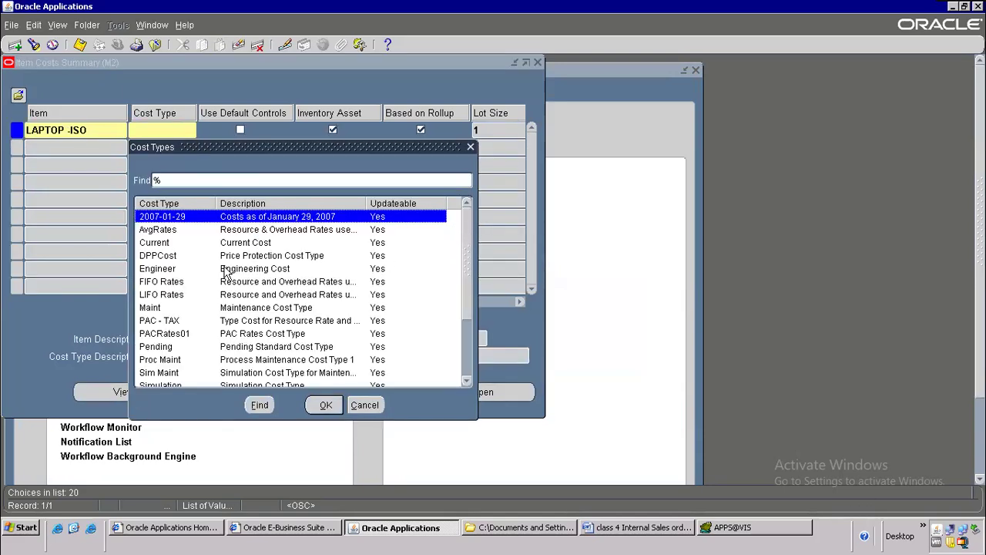
click(203, 260)
text(s)
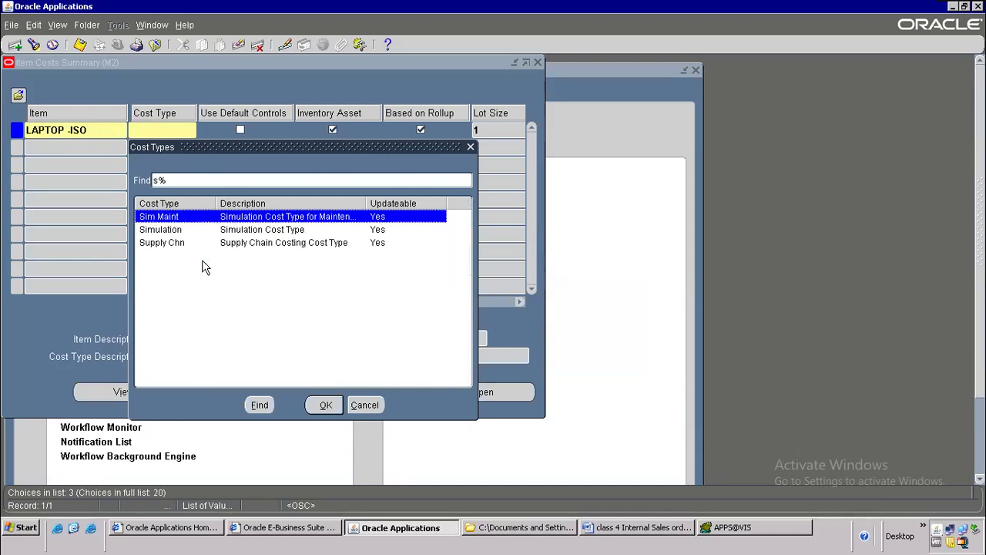
key(BackSpace)
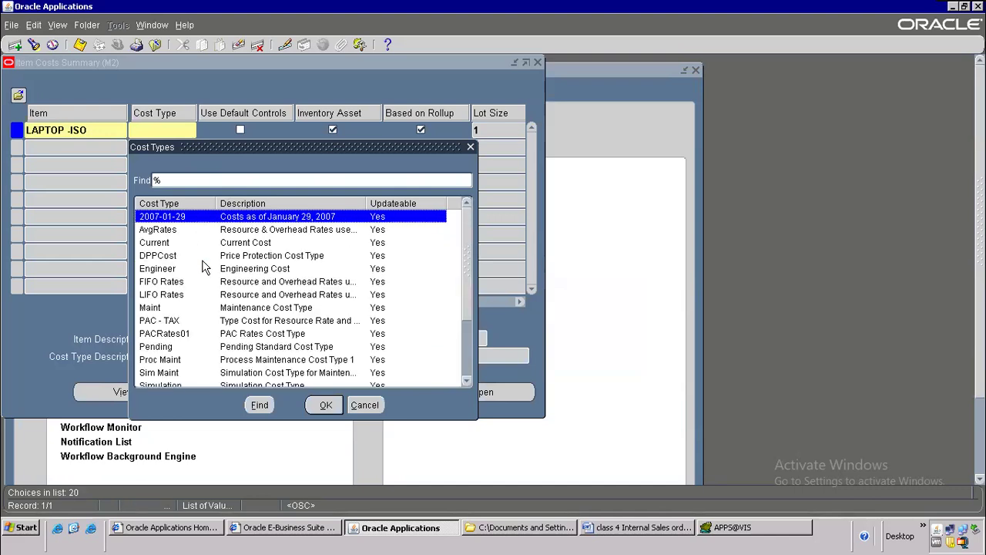
text(s)
key(BackSpace)
key(Down)
key(Down)
key(Down)
key(Down)
key(Down)
key(Down)
key(Down)
key(Down)
key(Down)
key(Down)
key(Down)
key(Down)
key(Down)
key(Down)
key(Down)
key(Down)
key(Down)
key(Down)
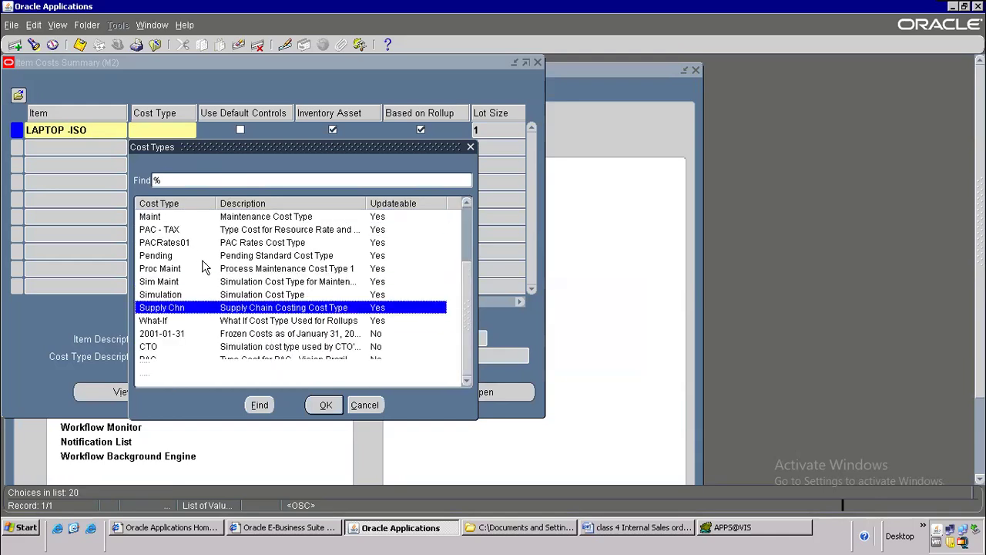
key(Up)
key(Up)
key(Up)
key(Up)
key(Up)
key(Up)
key(Up)
key(Up)
key(Up)
key(Down)
key(Return)
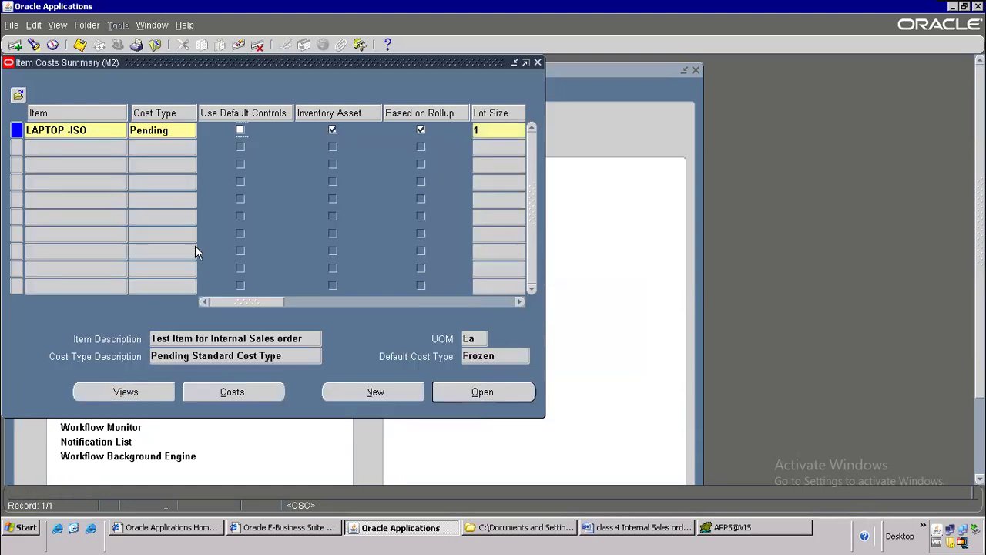
drag(258, 302, 398, 288)
click(485, 392)
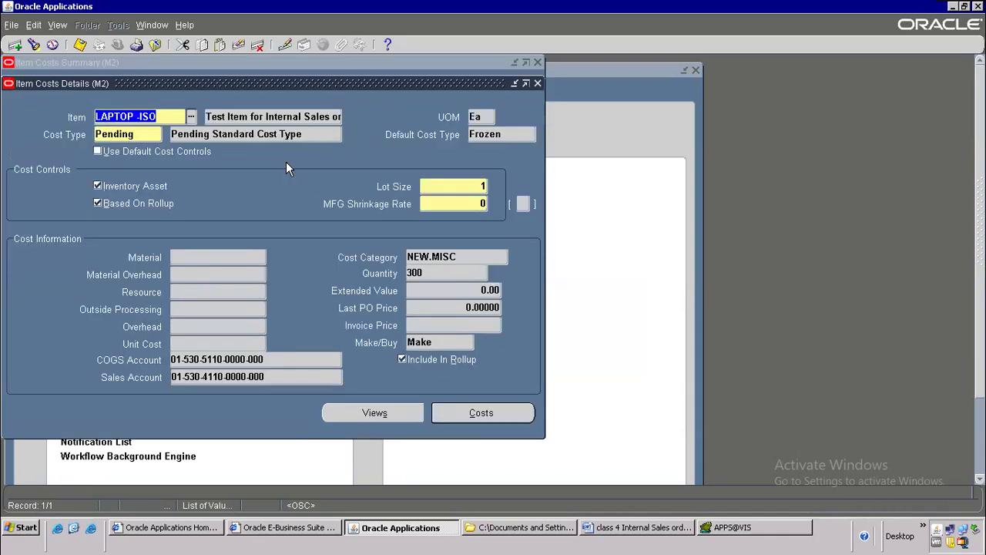
Step: Enter a Material cost element at rate 5000, save, and close the item cost windows
click(518, 408)
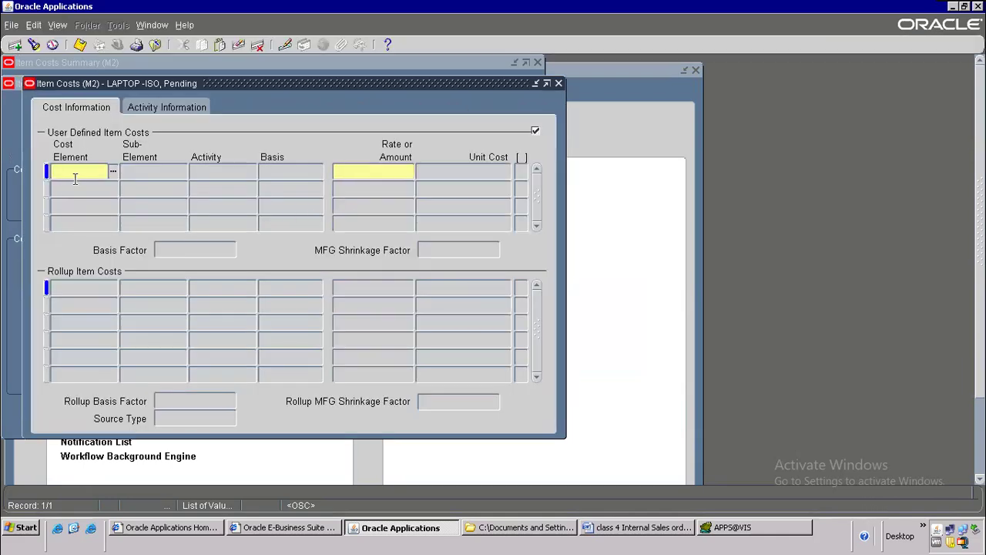
click(114, 171)
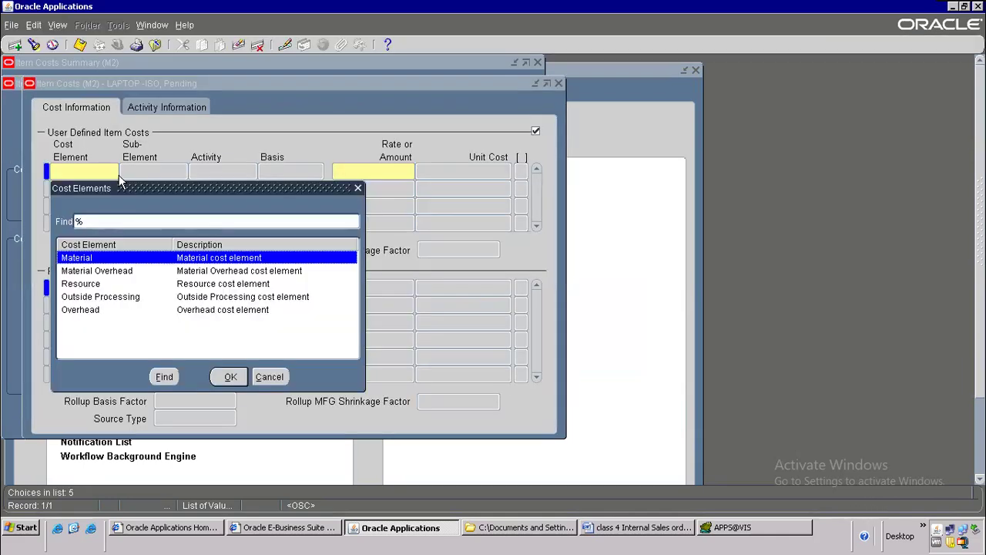
double_click(100, 257)
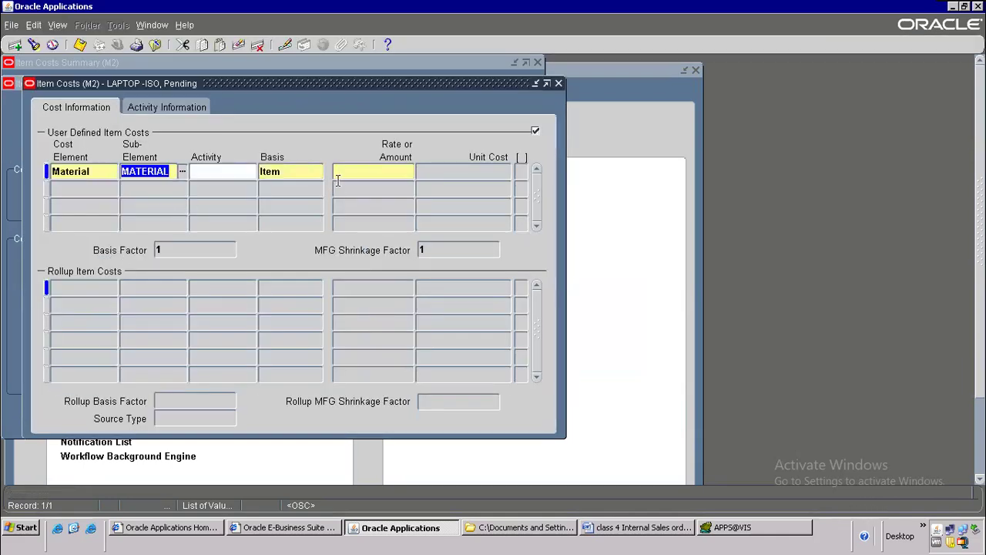
click(381, 168)
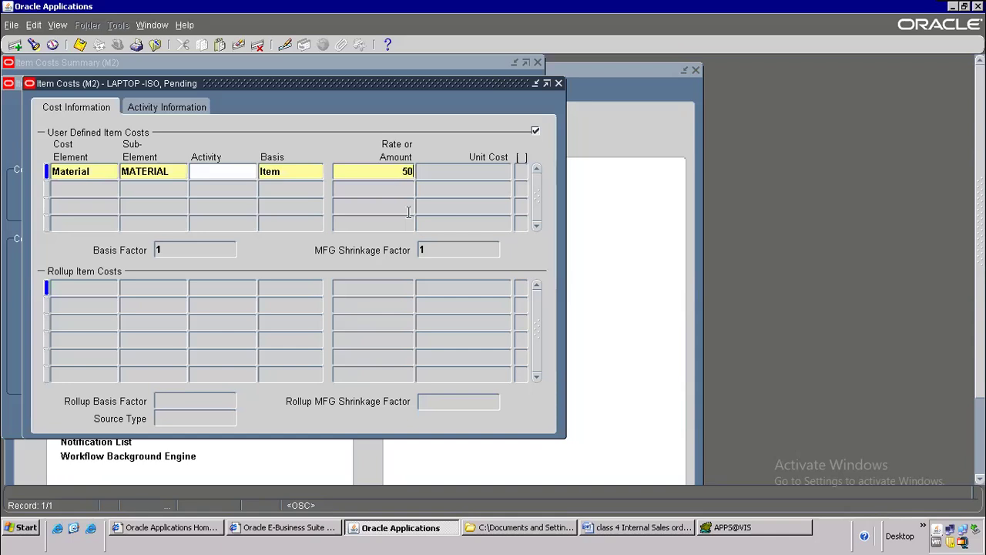
key(Tab)
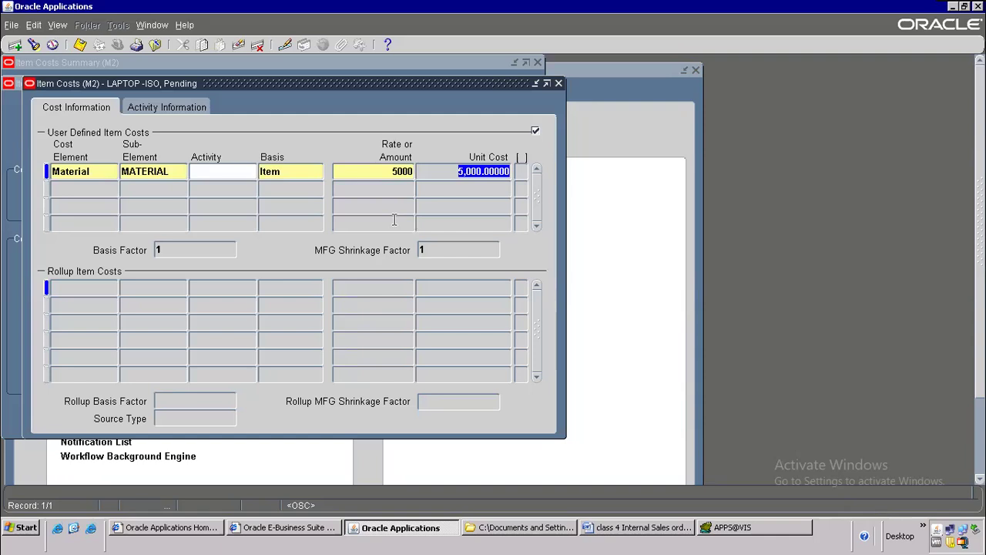
click(80, 44)
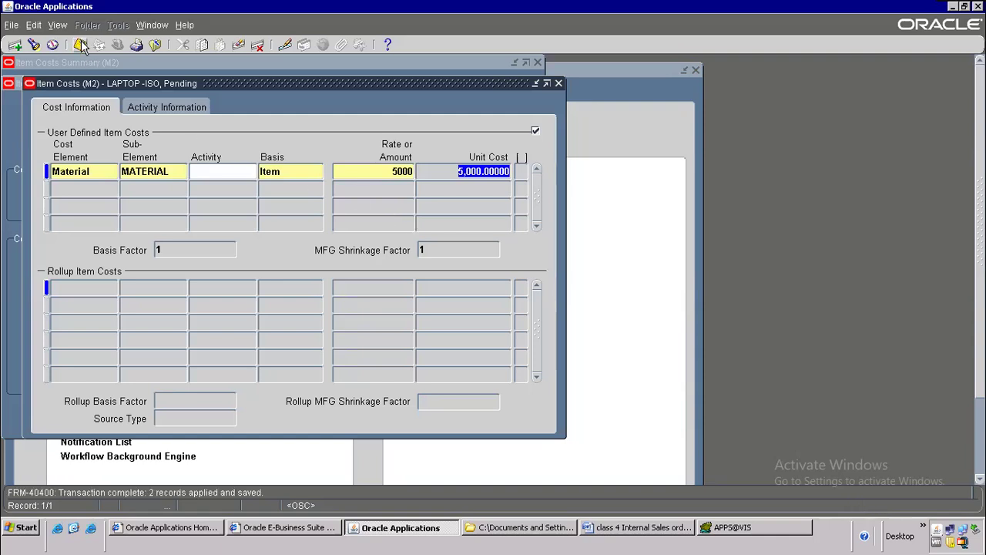
click(559, 82)
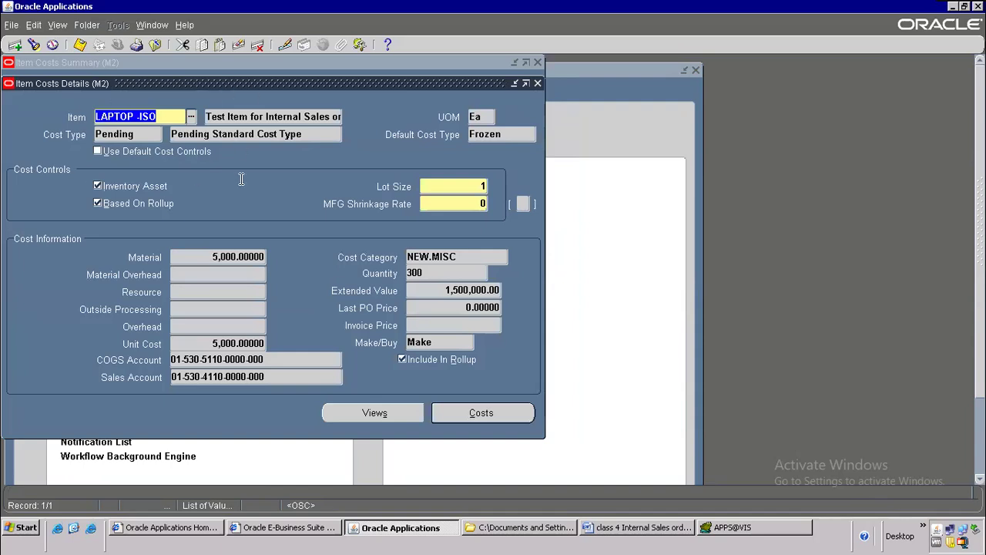
click(539, 83)
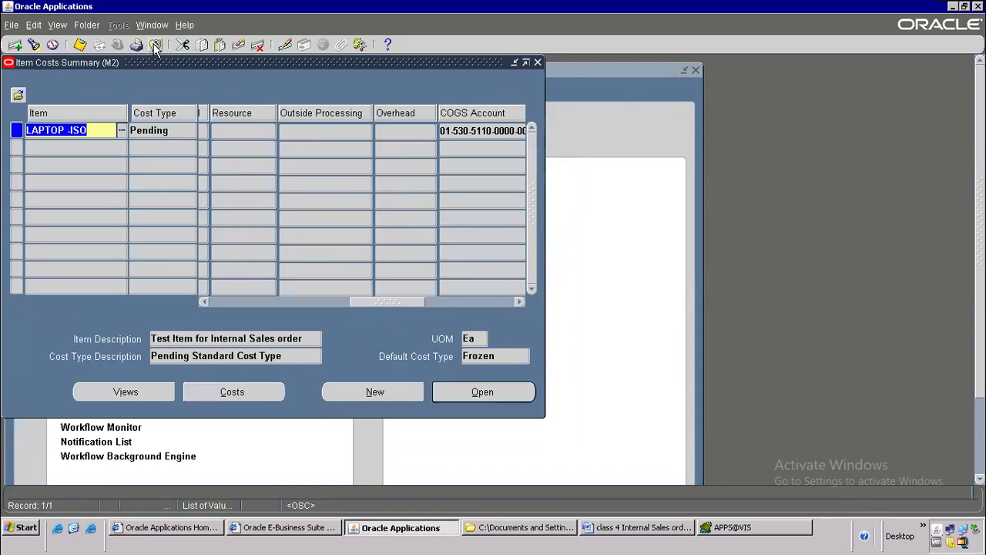
click(154, 45)
Step: Open Update Standard Costs with cost type Pending and adjustment account alias Std Cost Var
click(129, 240)
double_click(129, 239)
click(129, 254)
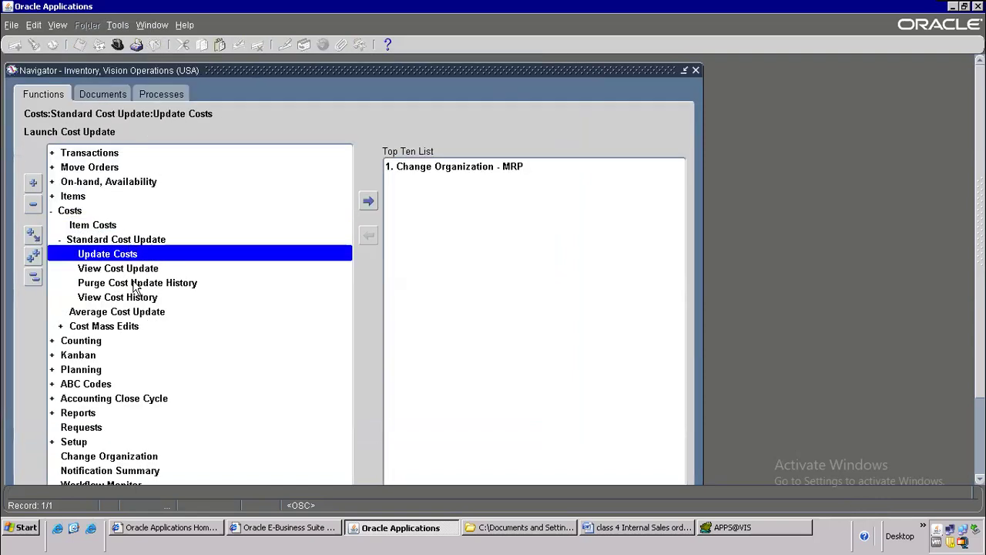
double_click(134, 254)
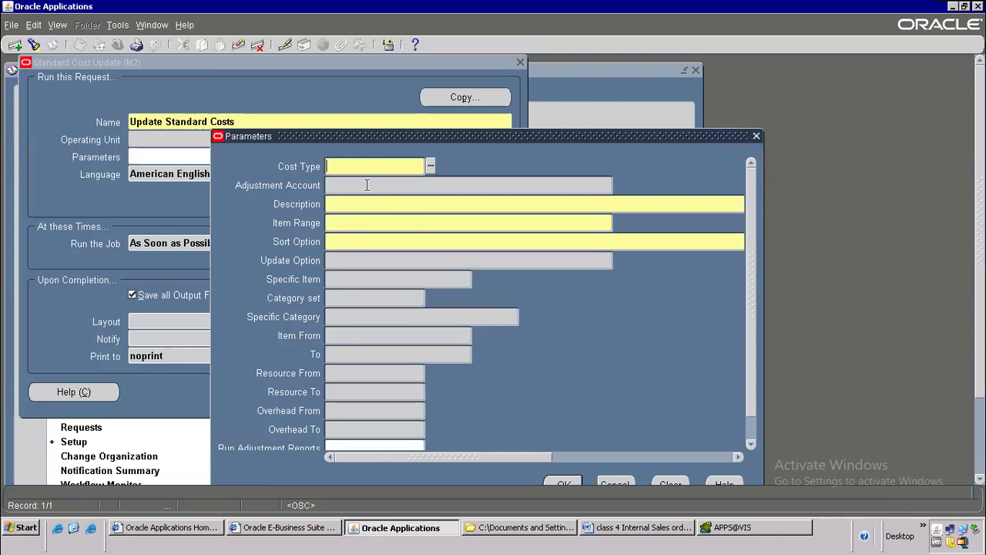
text(pending)
click(367, 185)
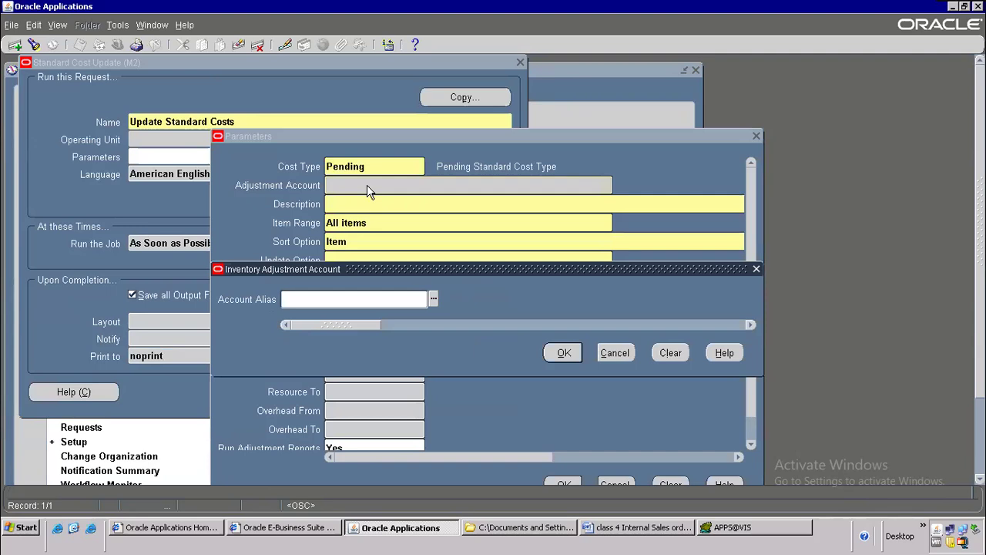
text(s)
key(Tab)
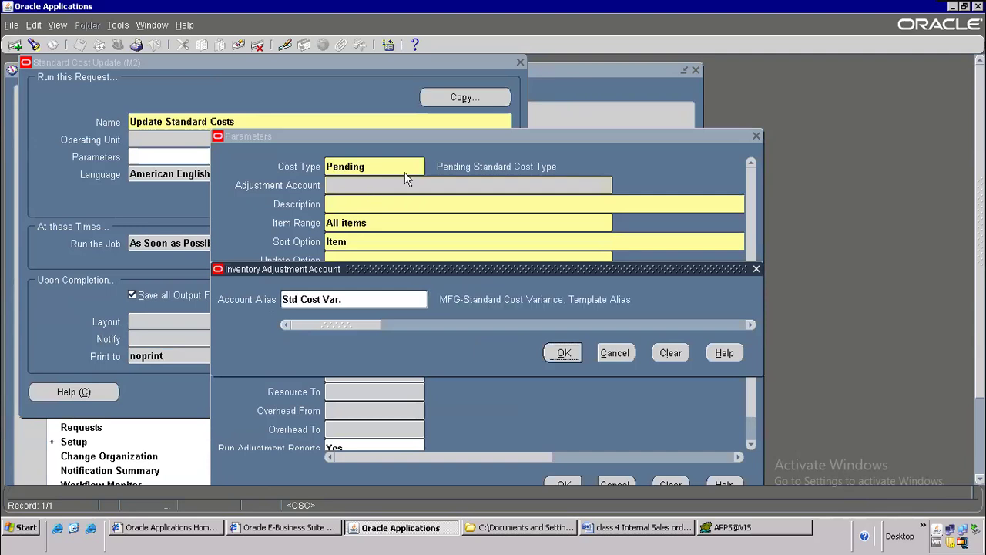
click(562, 353)
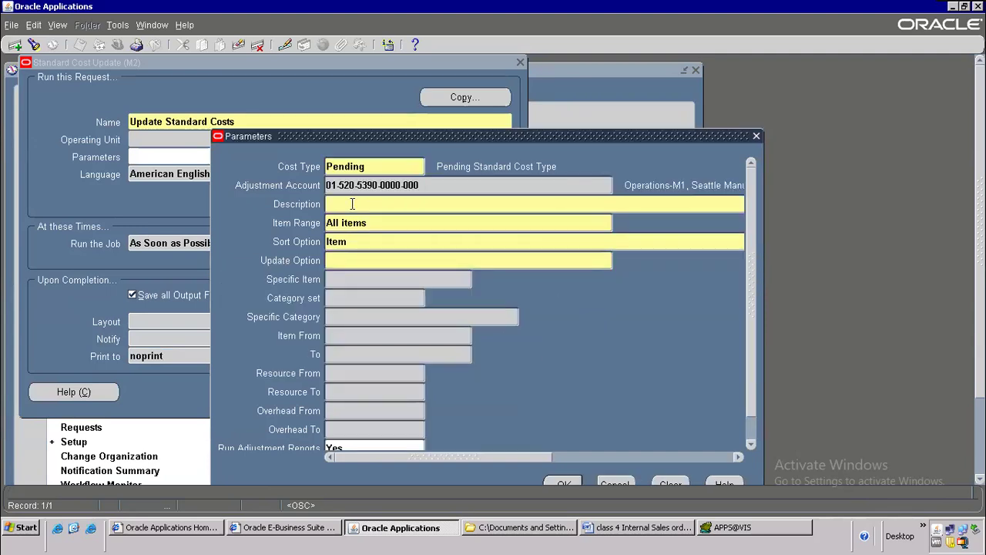
Step: Set item range Specific Item, option Item costs only and item LAPTOP -ISO, then submit with no further requests
text(update cost)
click(369, 224)
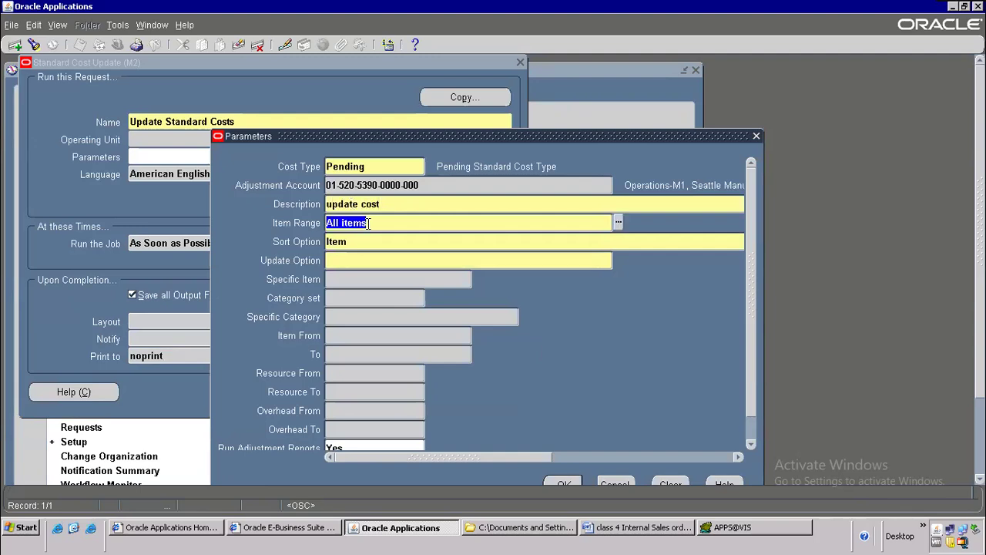
text(sp)
key(Tab)
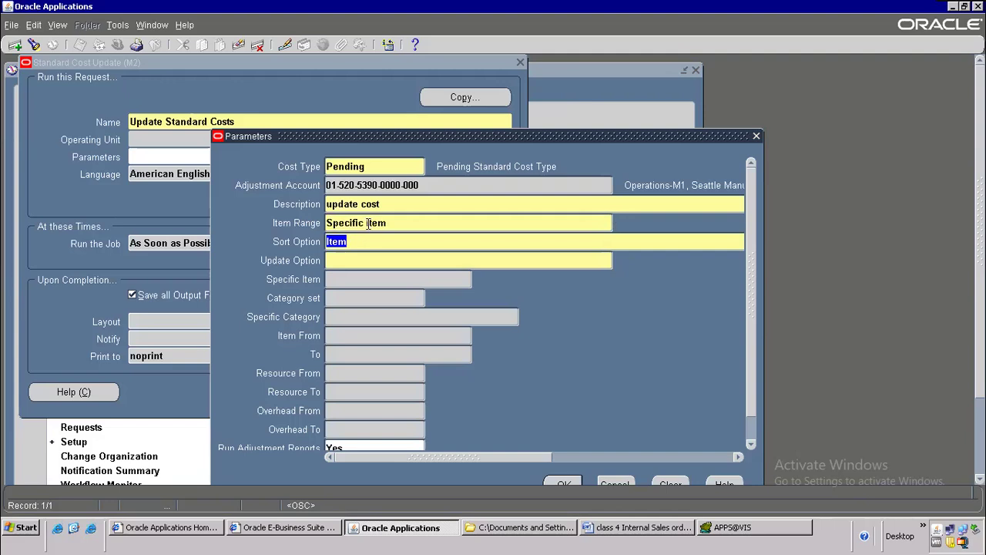
click(370, 261)
click(619, 260)
double_click(225, 340)
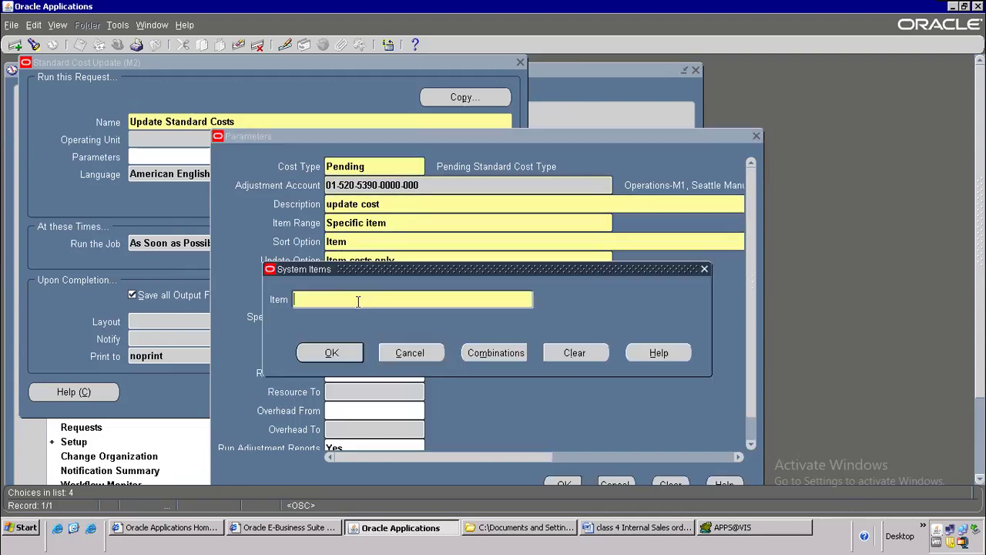
text(LAPTOP JSD)
click(331, 352)
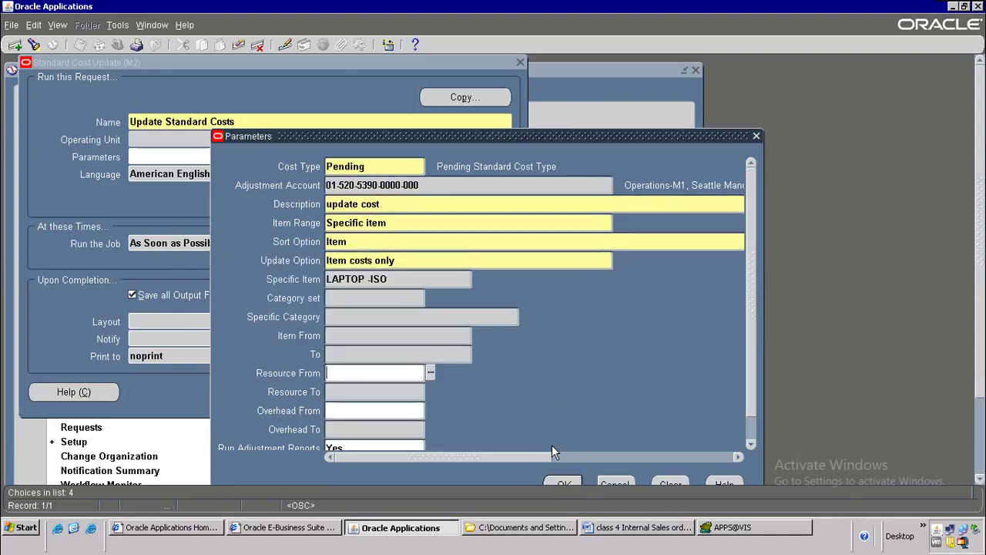
click(563, 483)
click(350, 392)
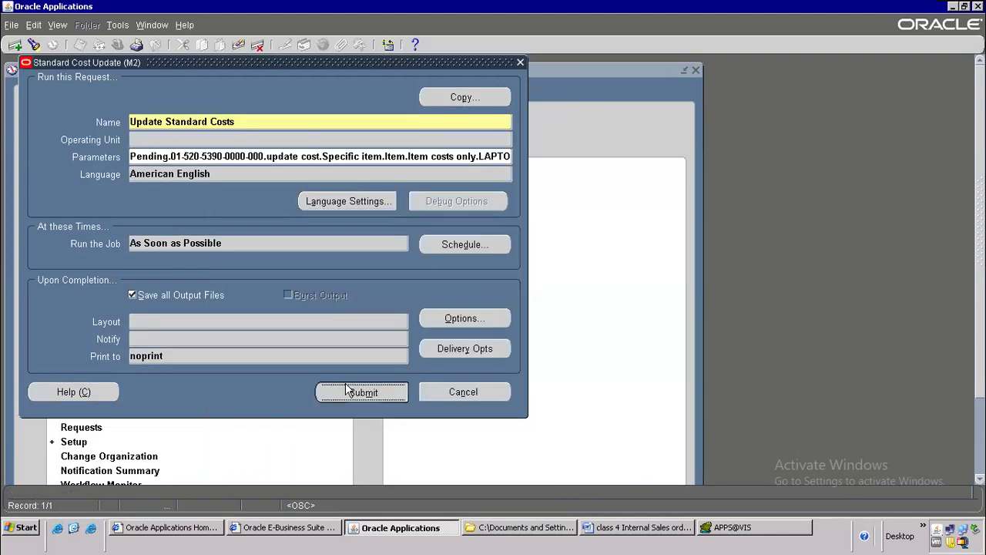
click(516, 360)
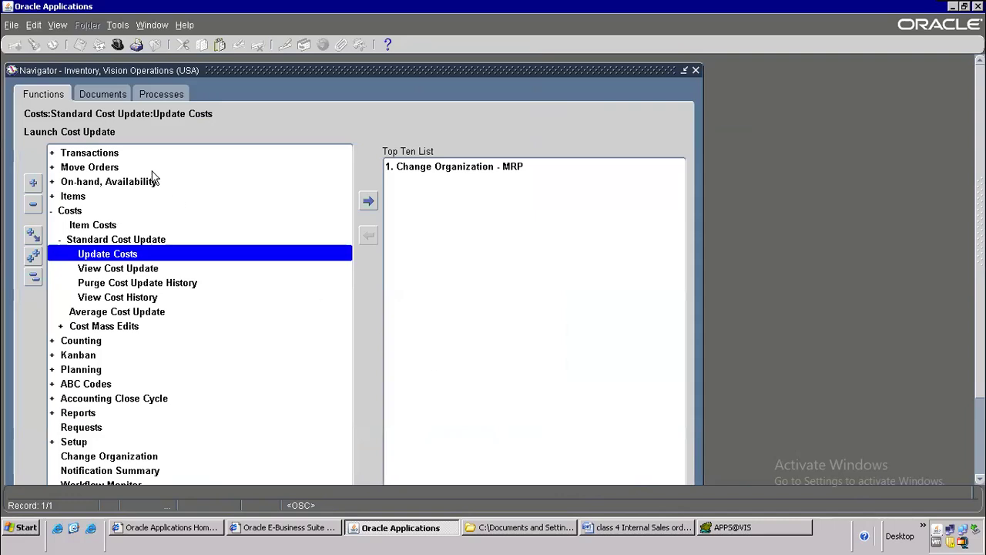
Step: Find all requests and refresh until request 7647659 (Update Standard Costs) completes with Normal status
click(58, 26)
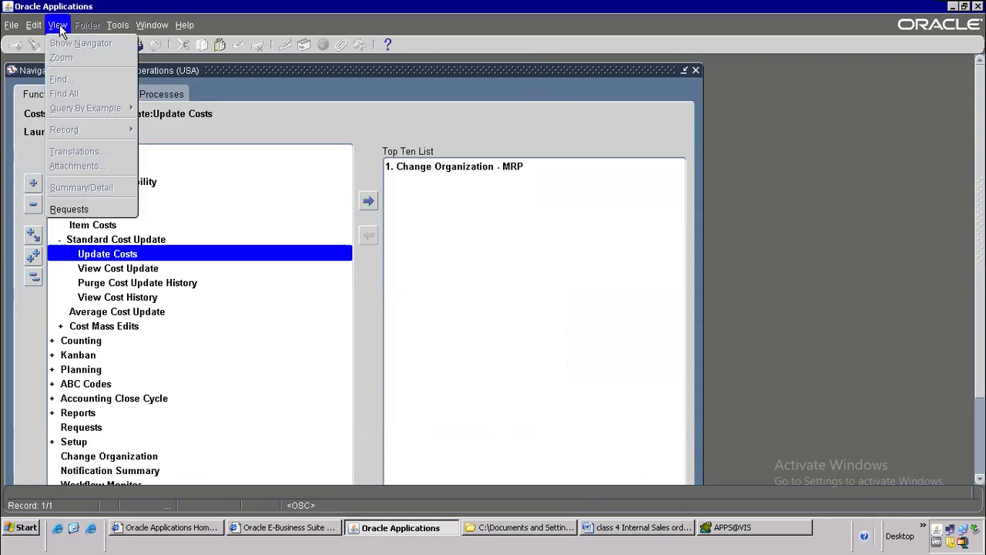
click(96, 208)
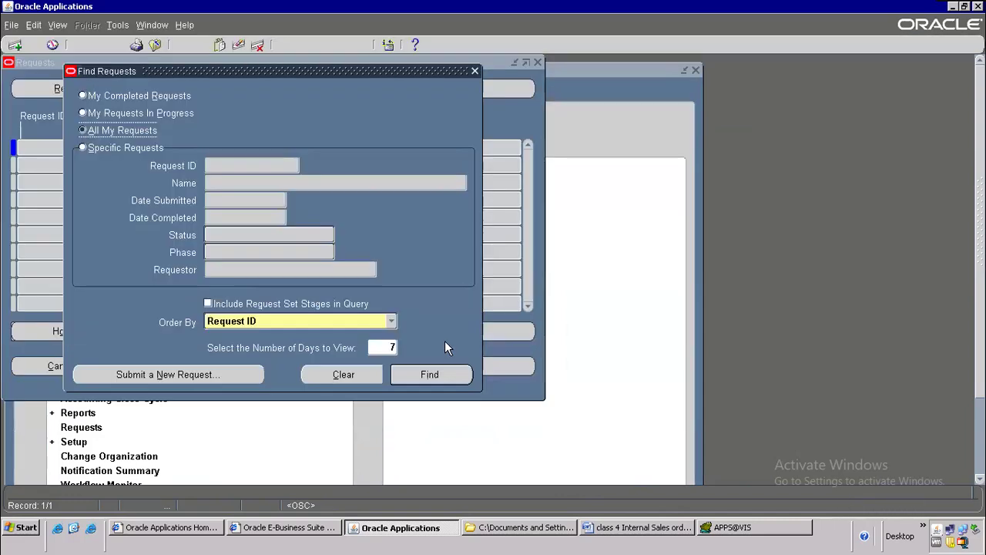
click(432, 372)
click(117, 91)
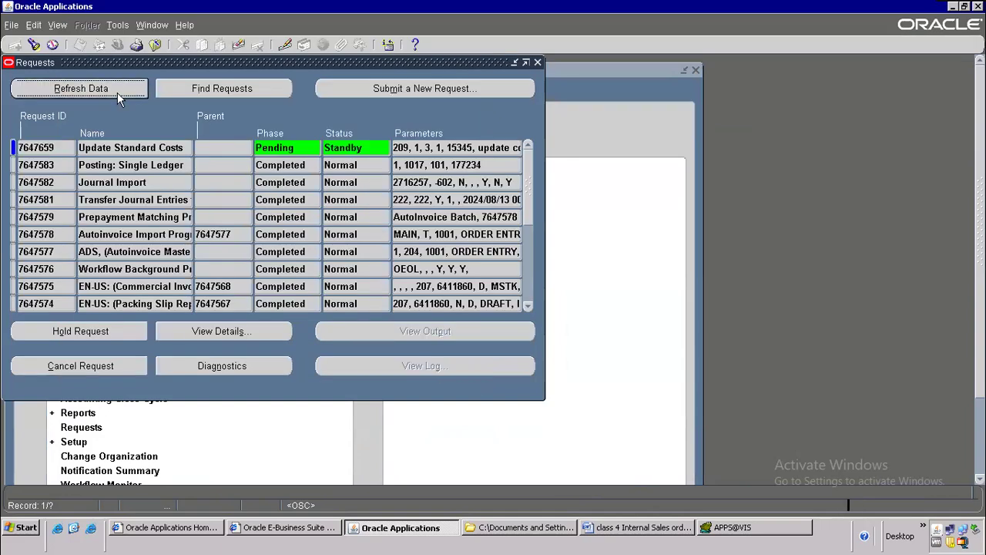
click(117, 91)
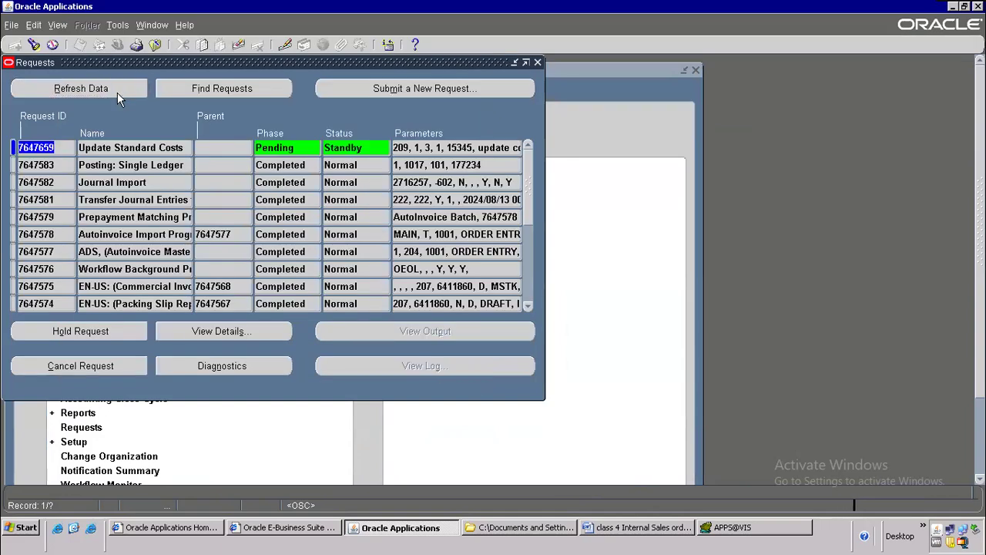
click(110, 93)
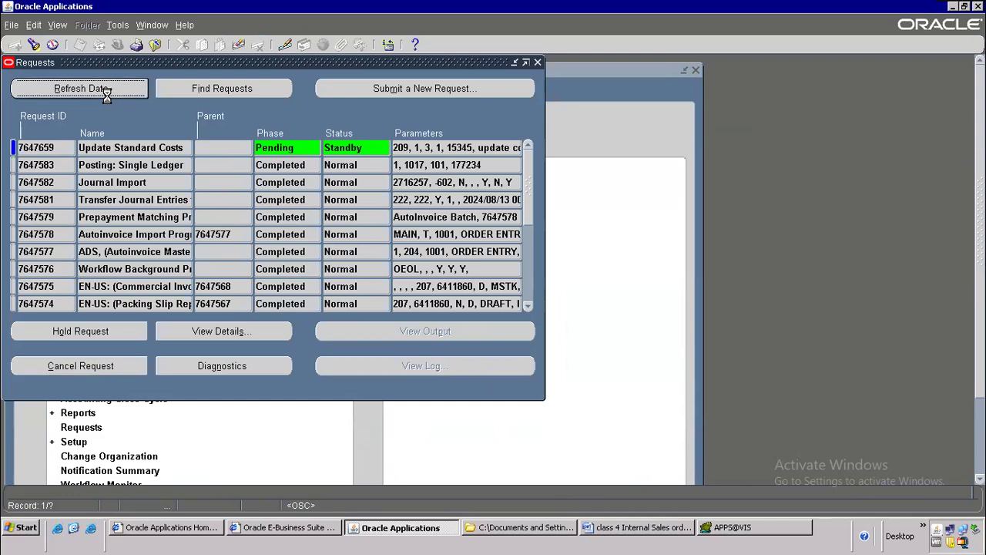
click(107, 89)
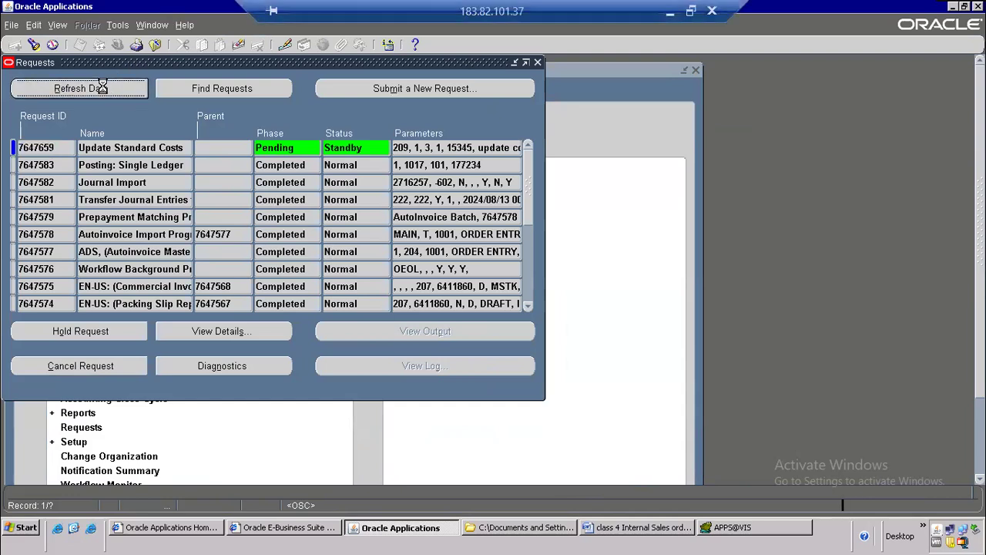
click(114, 91)
click(114, 91)
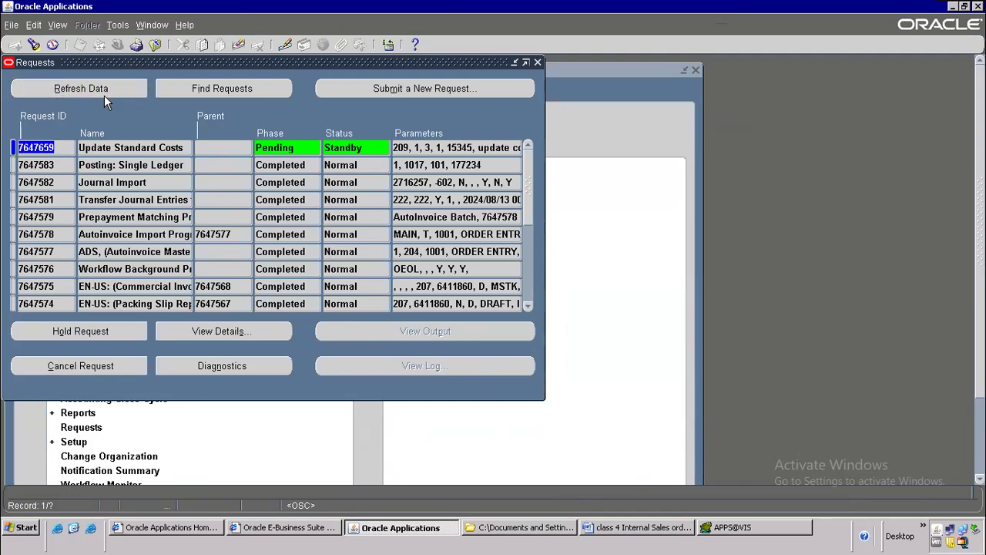
click(104, 91)
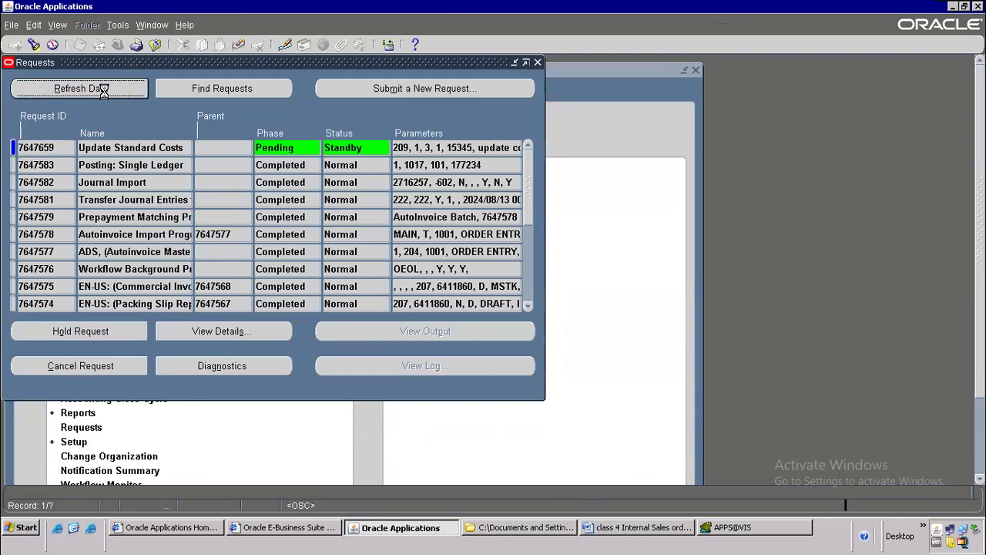
click(142, 151)
click(121, 94)
click(121, 91)
click(115, 148)
click(106, 83)
click(121, 147)
click(105, 91)
click(105, 91)
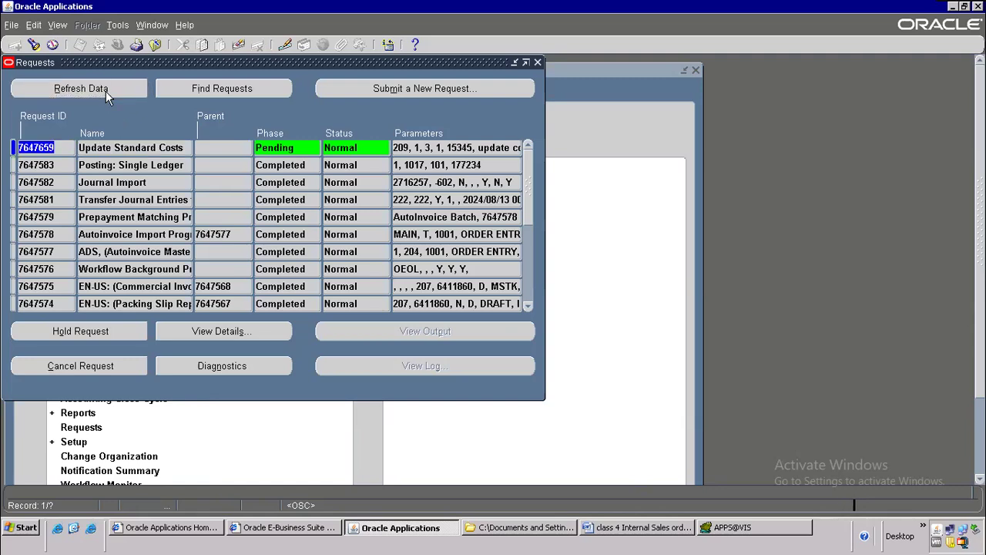
click(106, 91)
Step: Append '--------5000' to the Item Cost line and add 'Shipping Network' as item 4
click(639, 540)
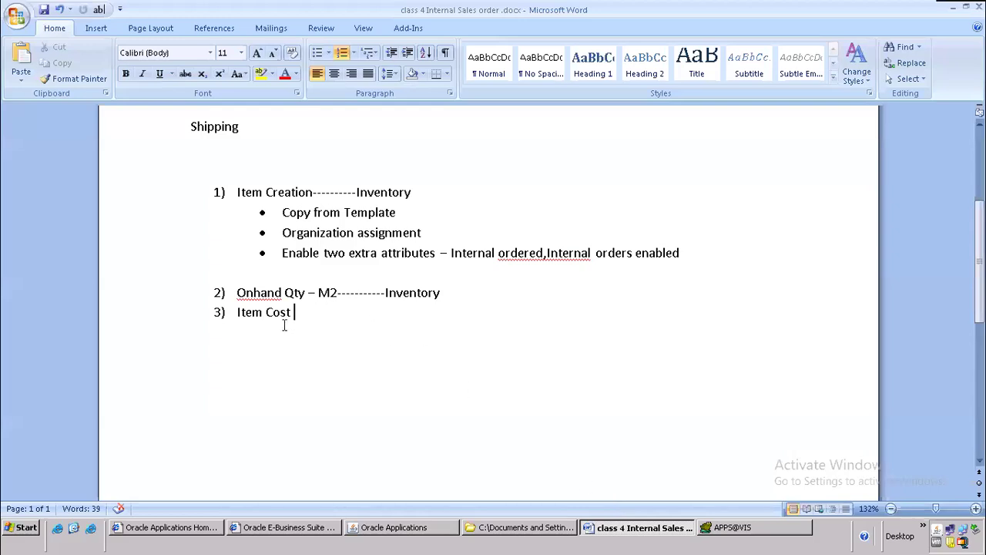
text(--------5000)
key(Return)
text(Shipp)
text(ng Ntw)
key(BackSpace)
text(work)
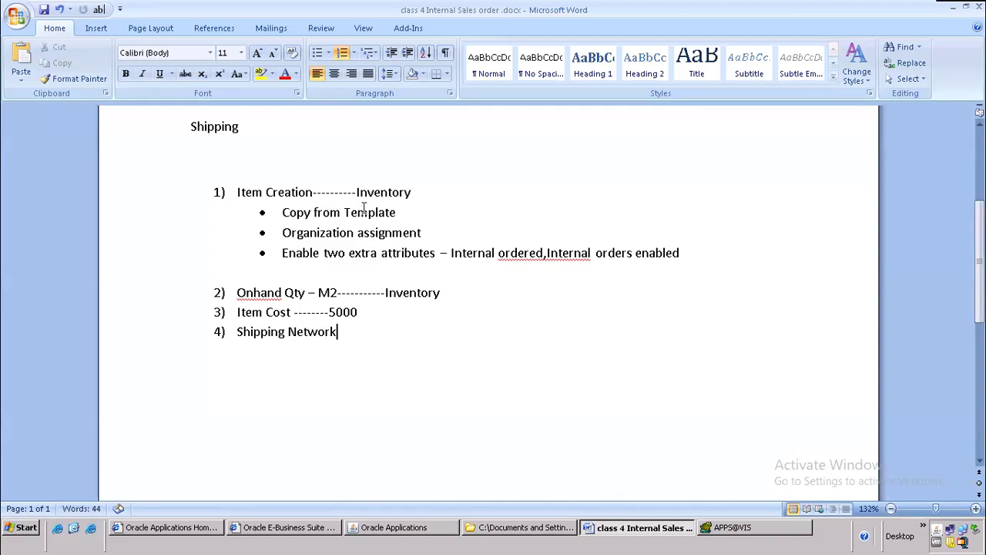
scroll(365, 208, up, 2)
drag(458, 189, 312, 187)
scroll(403, 321, down, 2)
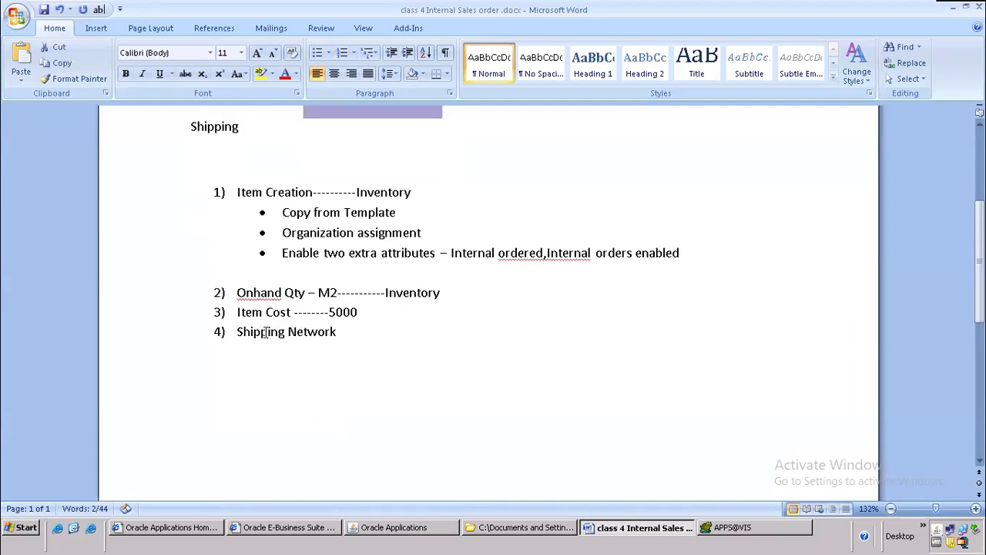
Step: Refresh the Oracle request list, then close it
click(433, 534)
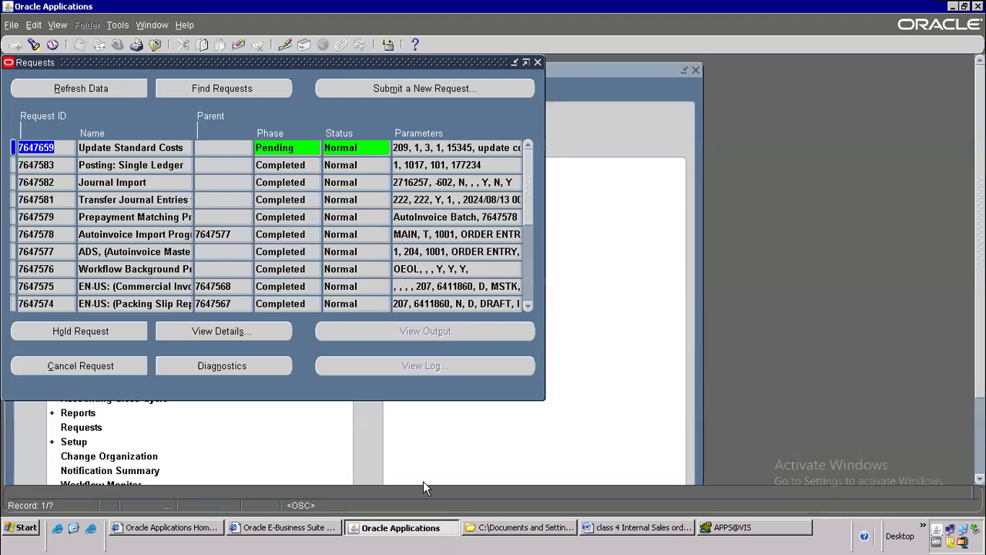
click(121, 88)
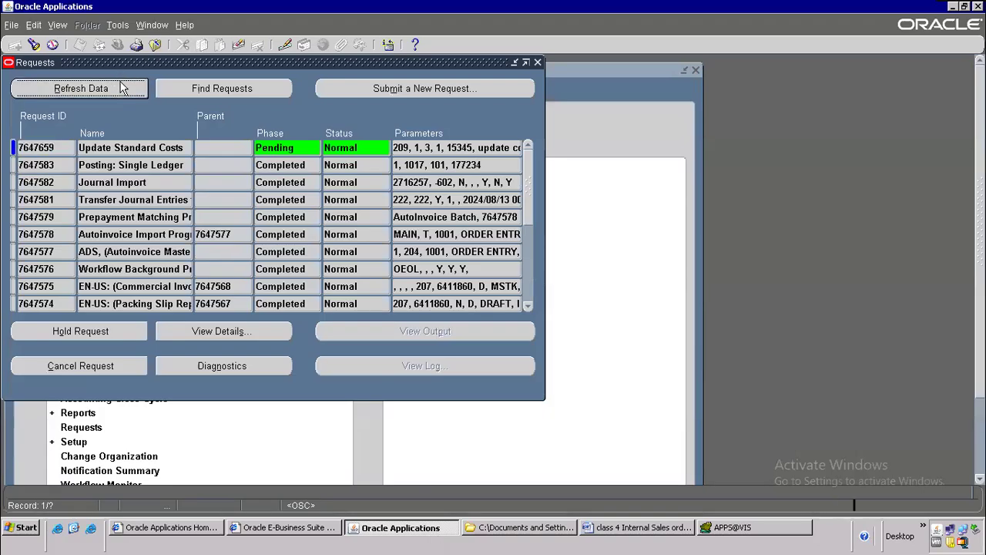
click(155, 45)
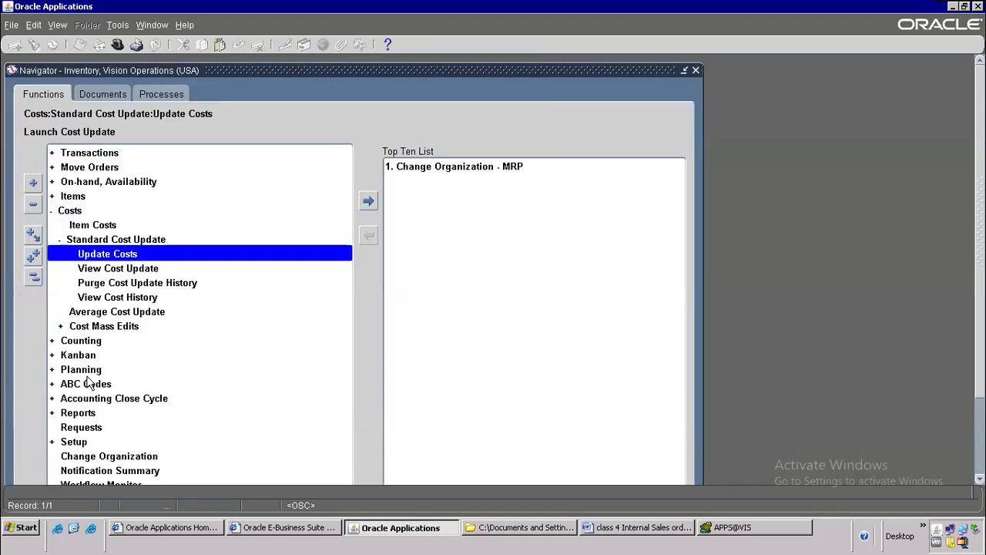
Step: Collapse the navigator tree and expand Setup > Organizations to show Shipping Networks
key(alt+t)
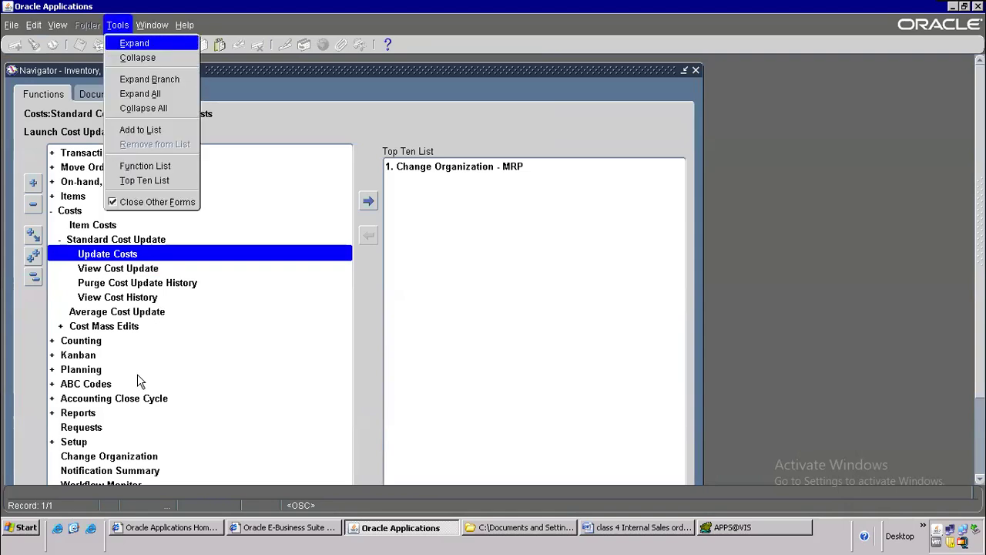
key(l)
double_click(92, 327)
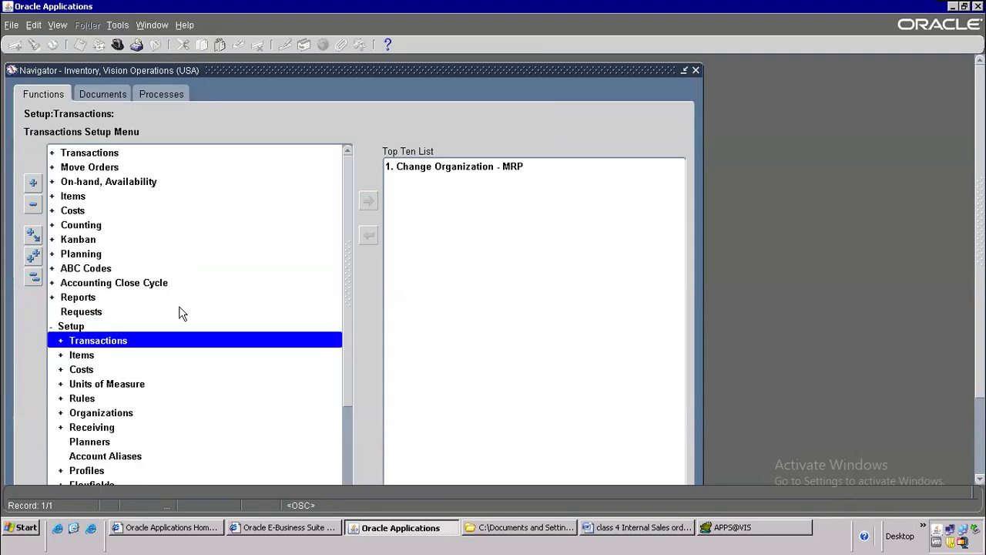
scroll(134, 308, down, 3)
scroll(123, 247, down, 1)
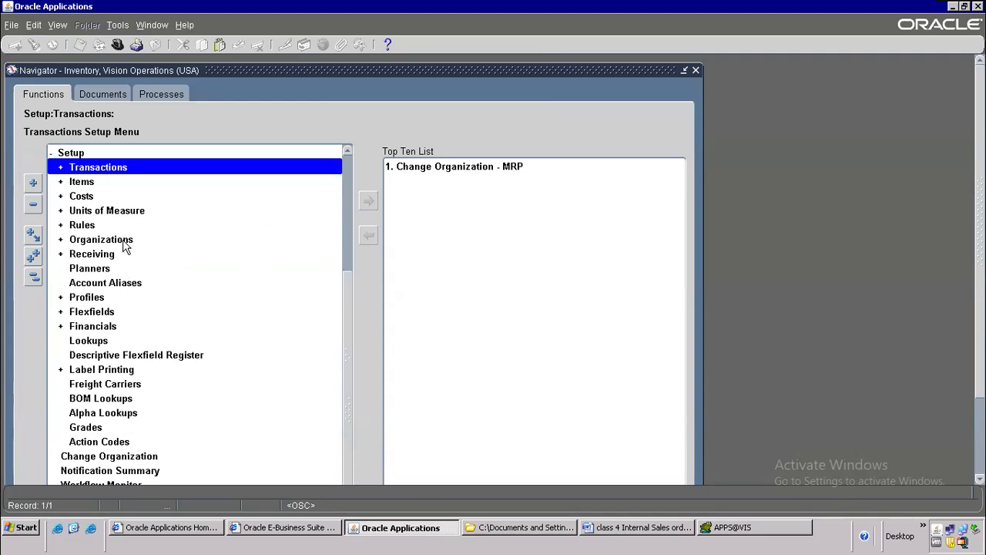
double_click(124, 241)
scroll(251, 284, down, 6)
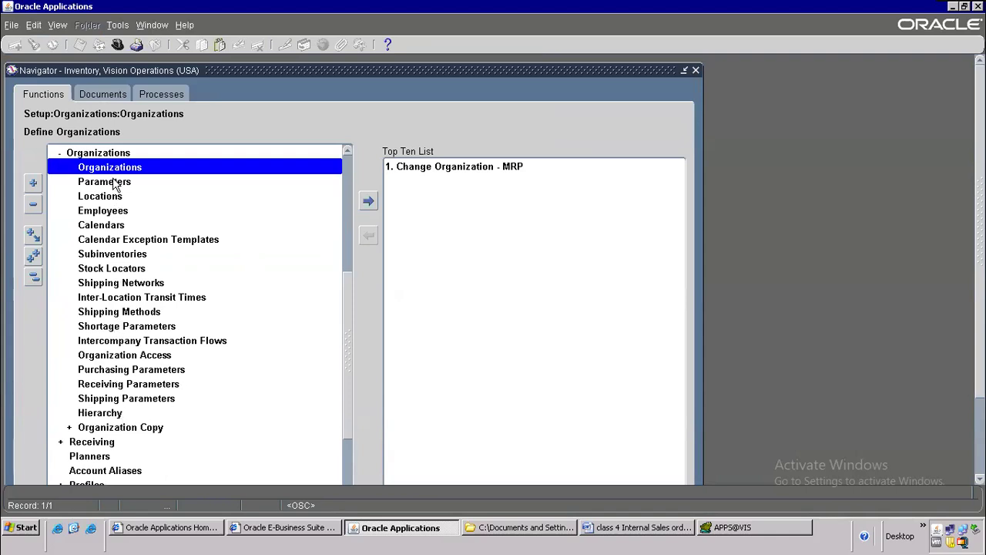
click(130, 286)
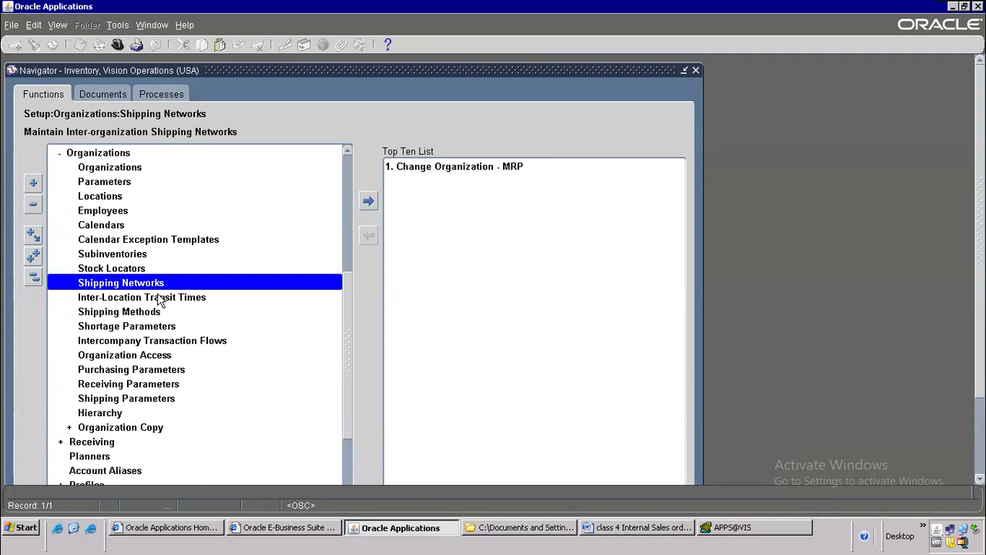
click(158, 301)
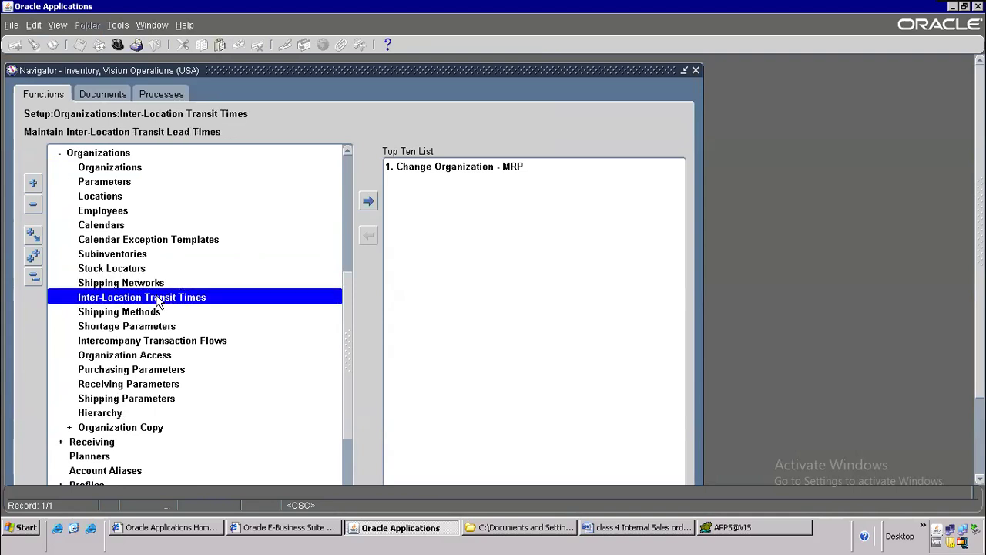
Step: Open Shipping Networks and retrieve the existing networks for organization M2
click(148, 284)
click(148, 299)
click(143, 287)
double_click(143, 284)
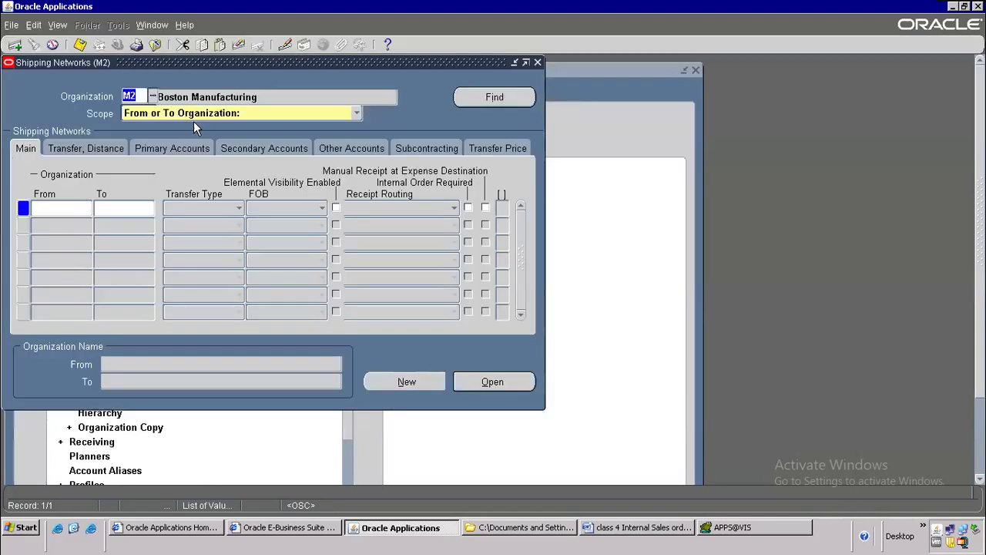
click(481, 95)
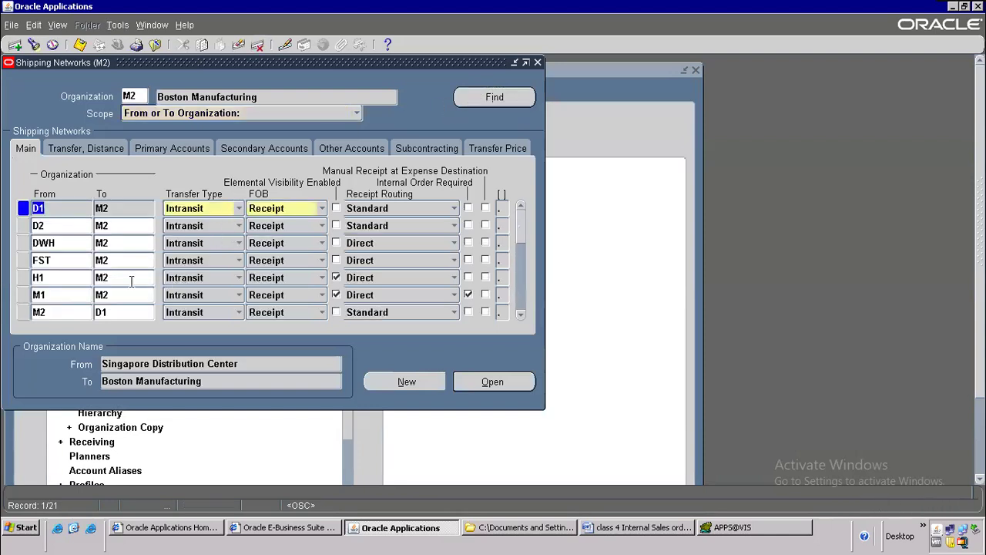
Step: Scroll through the M2 networks to the M2 to M1 Intransit row, then go to Word
click(521, 317)
click(521, 317)
click(521, 316)
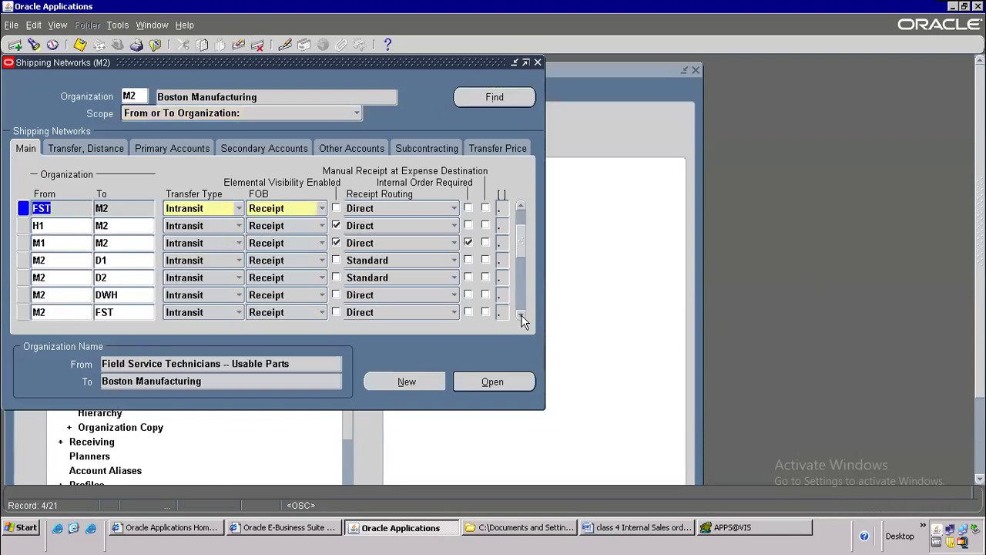
click(88, 242)
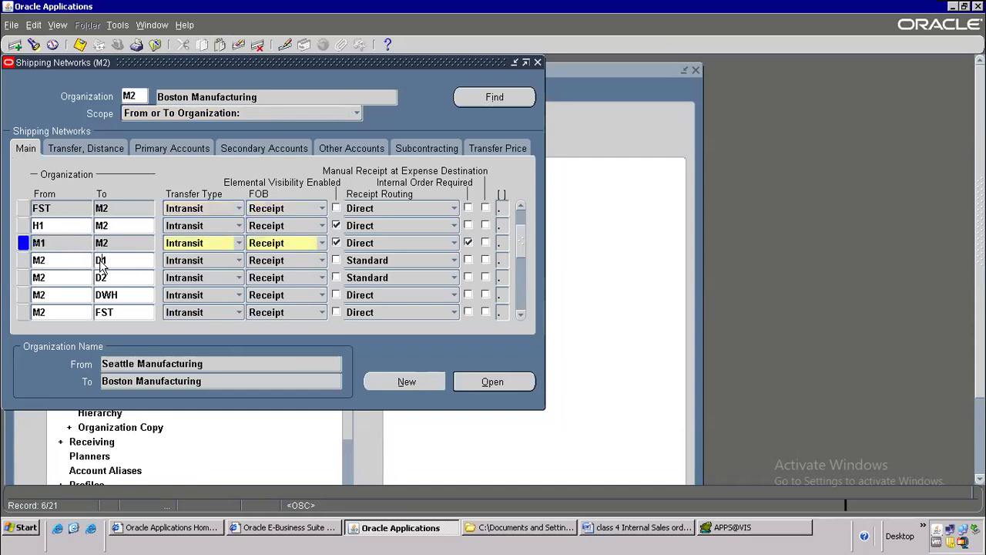
click(101, 260)
click(109, 279)
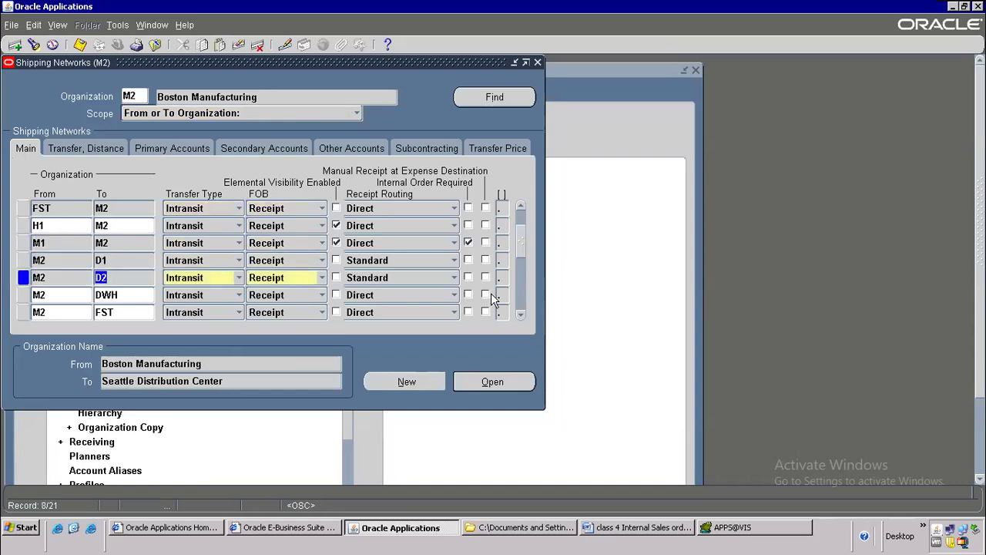
click(520, 316)
click(520, 315)
click(520, 315)
click(520, 315)
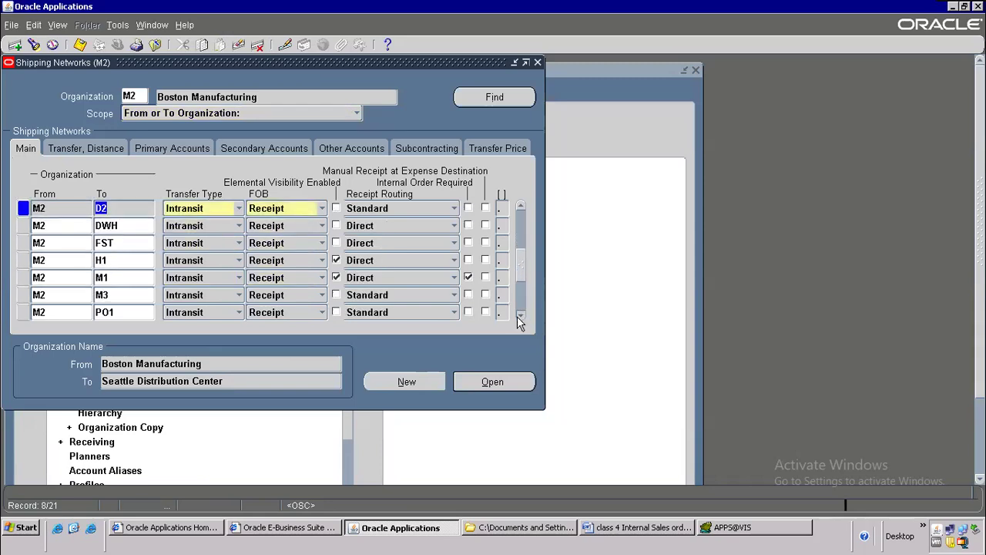
click(520, 315)
click(126, 259)
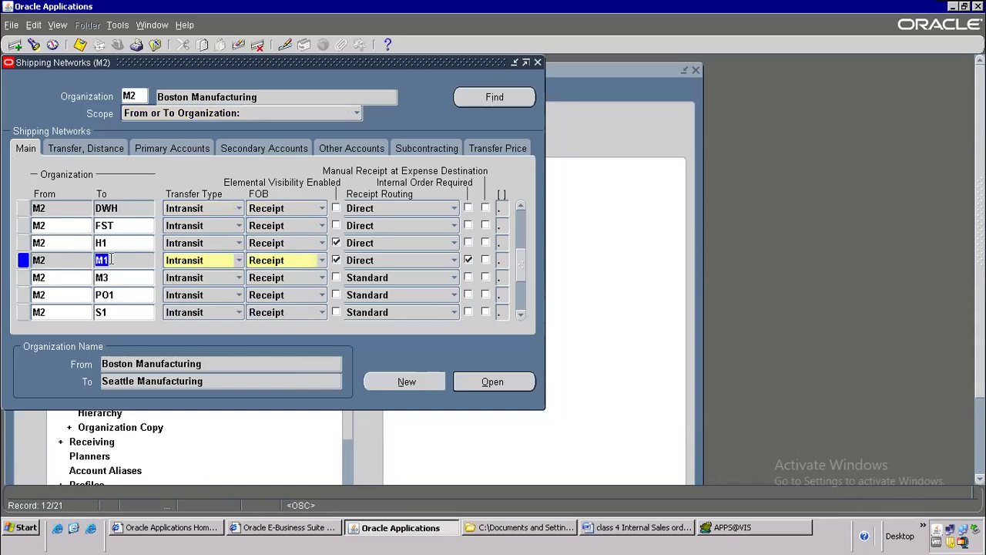
key(alt+Tab)
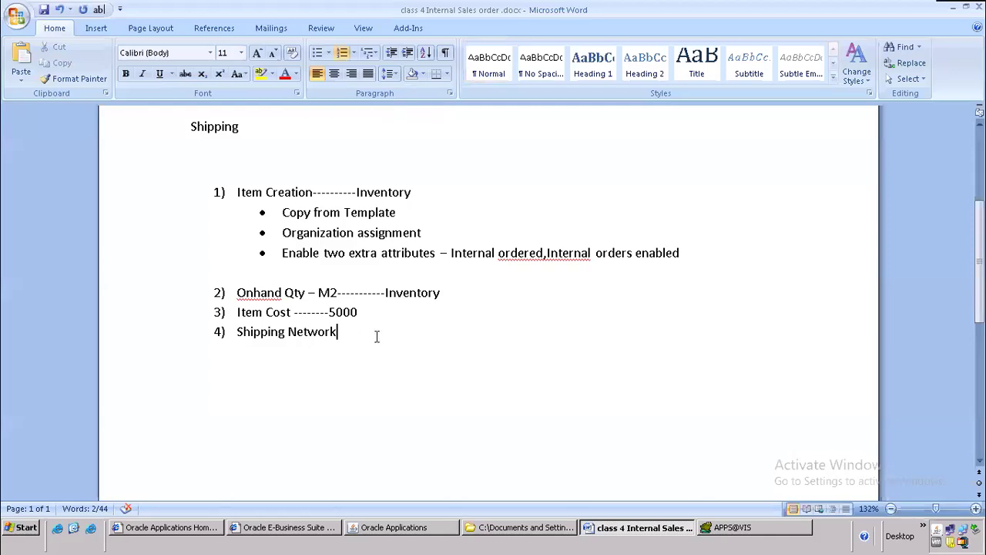
Step: Append '-----------M2-->M1' to the Shipping Network item and start item 5
text(-----------M2→M2-->M1)
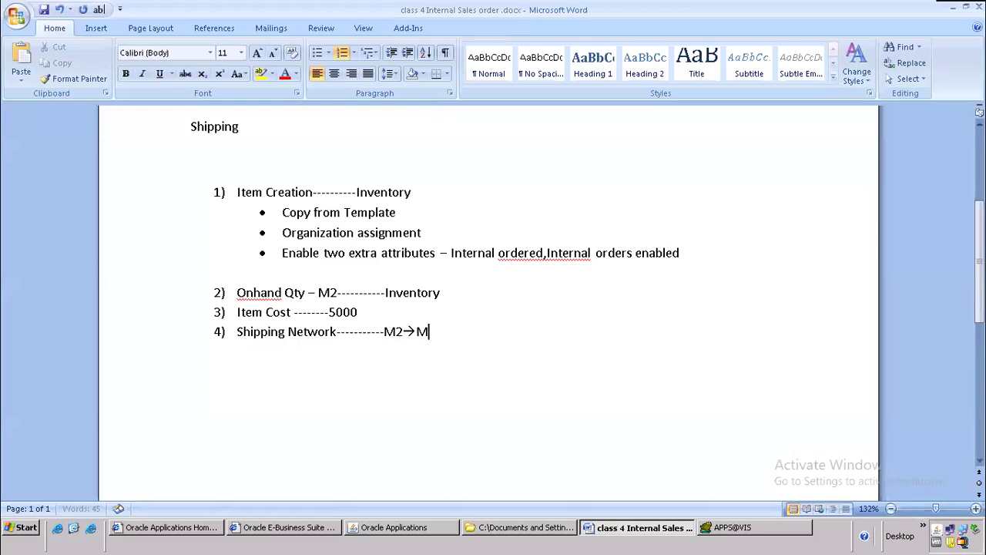
key(Return)
key(alt+Tab)
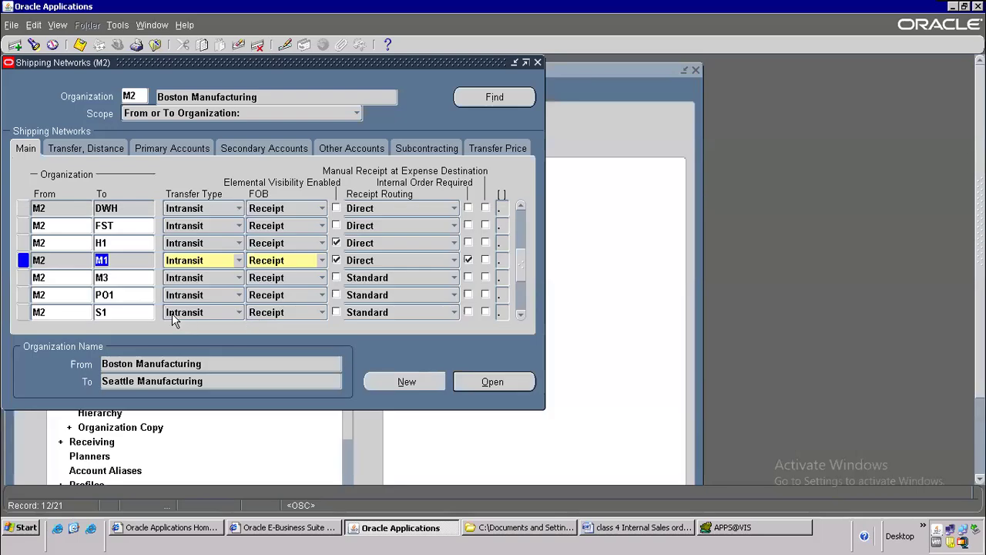
Step: Discard the blank new shipping network row and close the Shipping Networks form
click(20, 47)
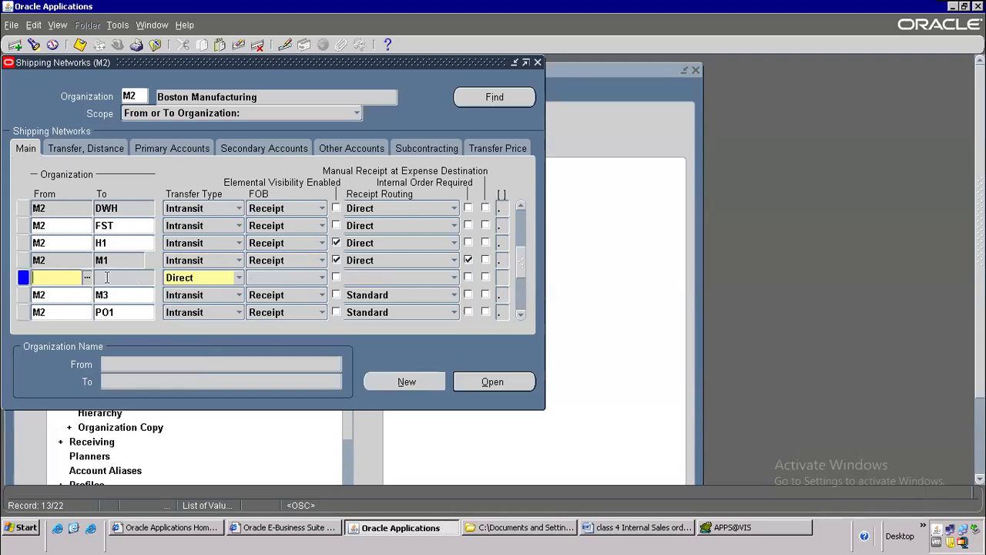
click(237, 45)
key(alt+Tab)
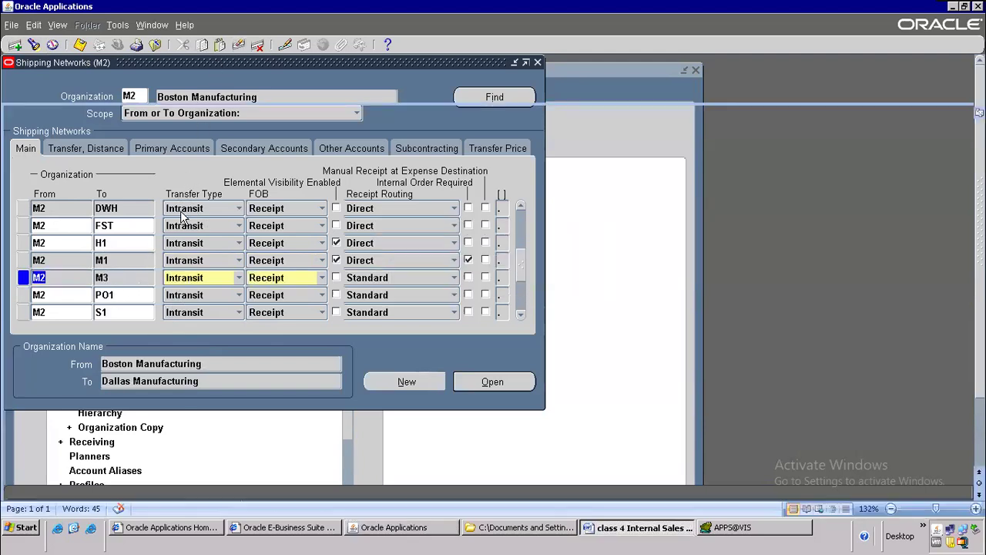
key(alt+Tab)
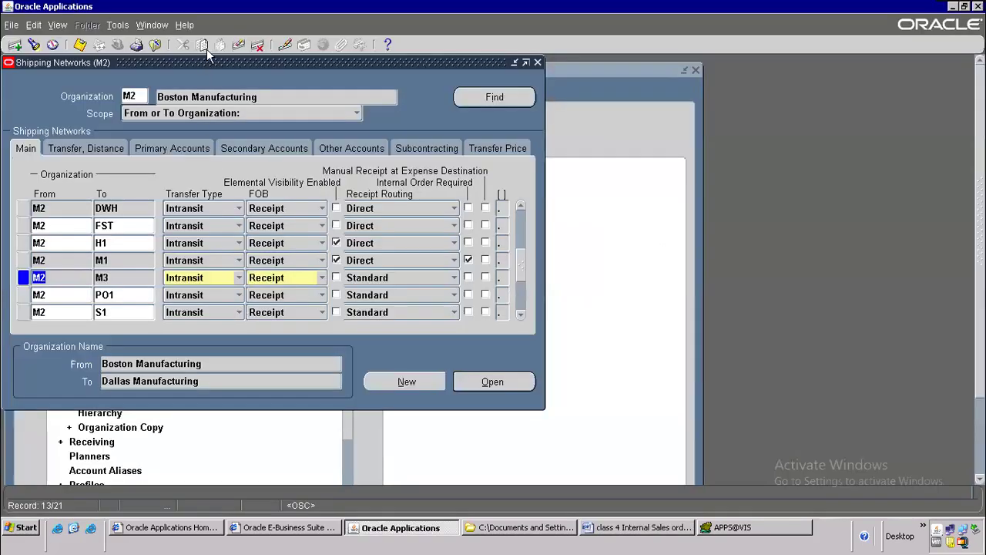
click(151, 44)
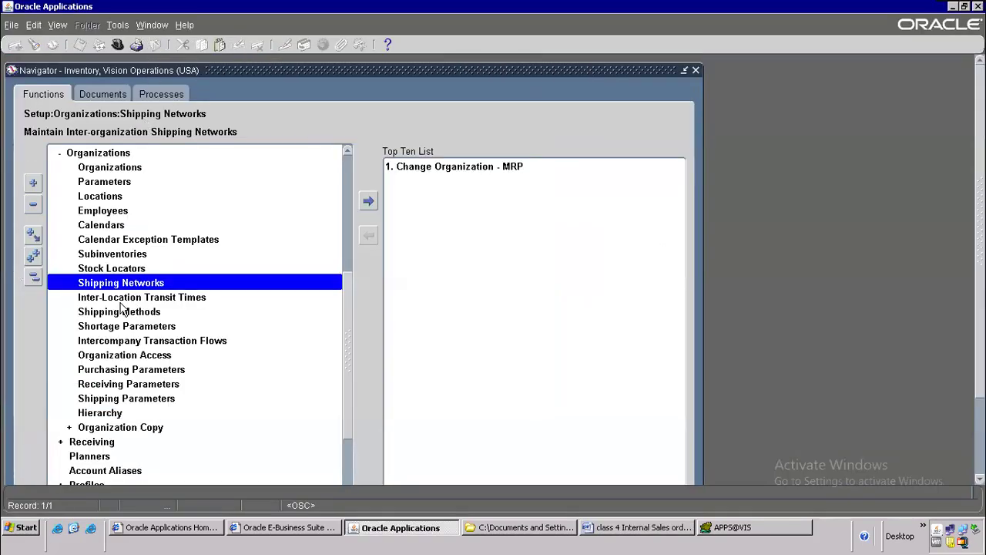
click(158, 300)
double_click(152, 299)
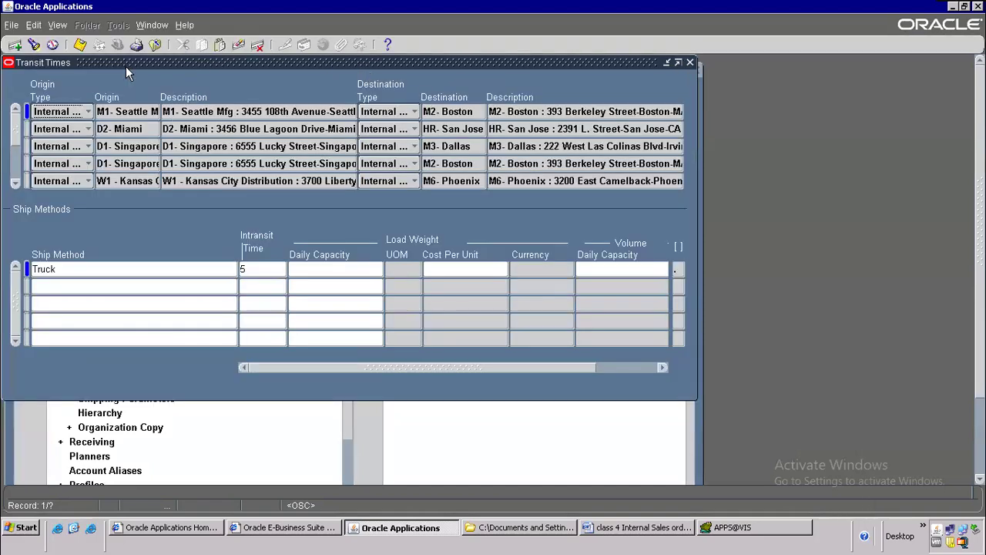
click(64, 29)
click(62, 79)
click(304, 259)
text(M2)
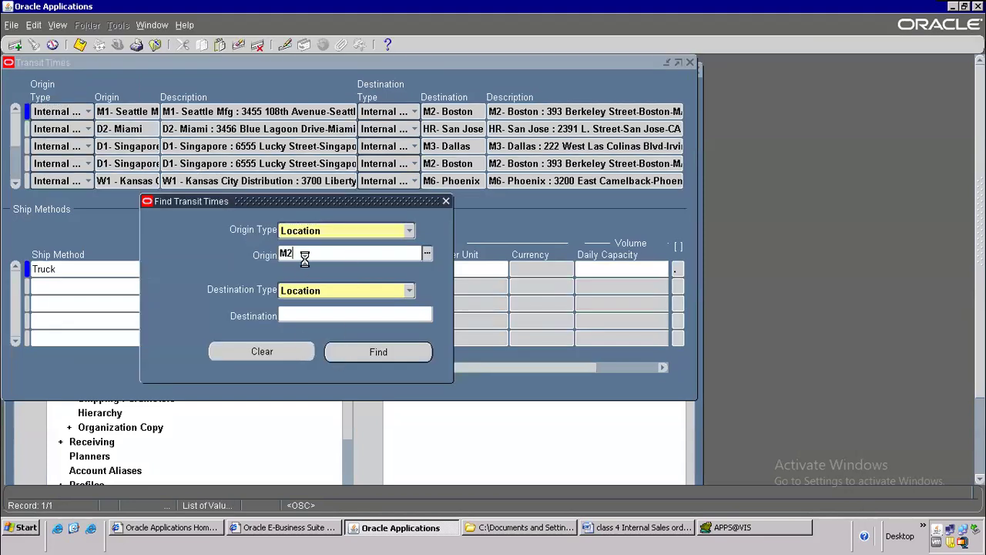
key(Tab)
click(323, 315)
key(Tab)
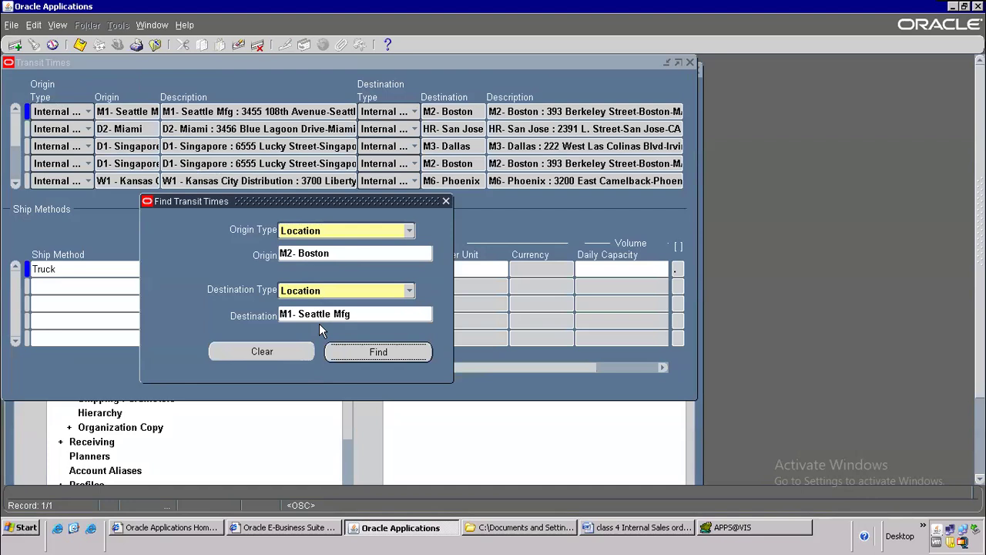
click(327, 254)
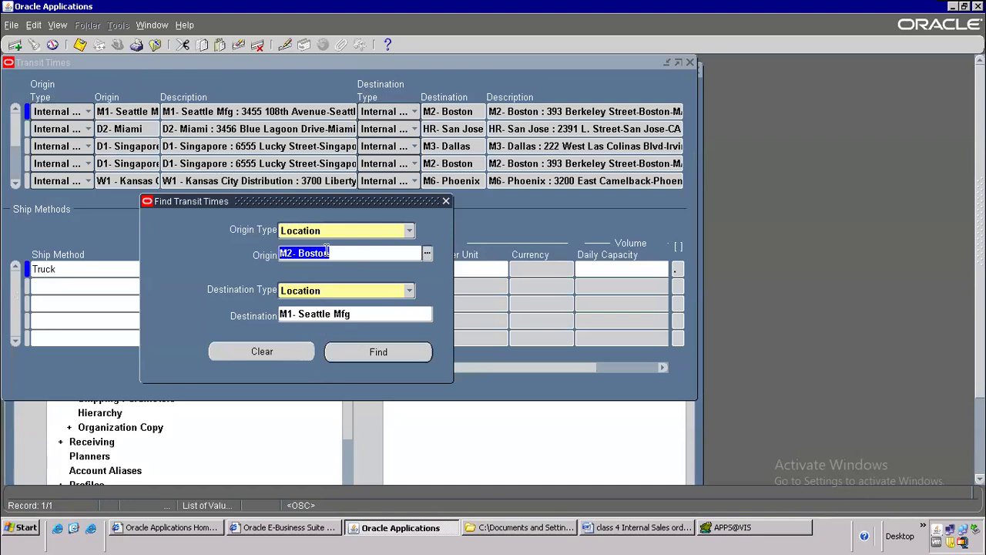
click(364, 351)
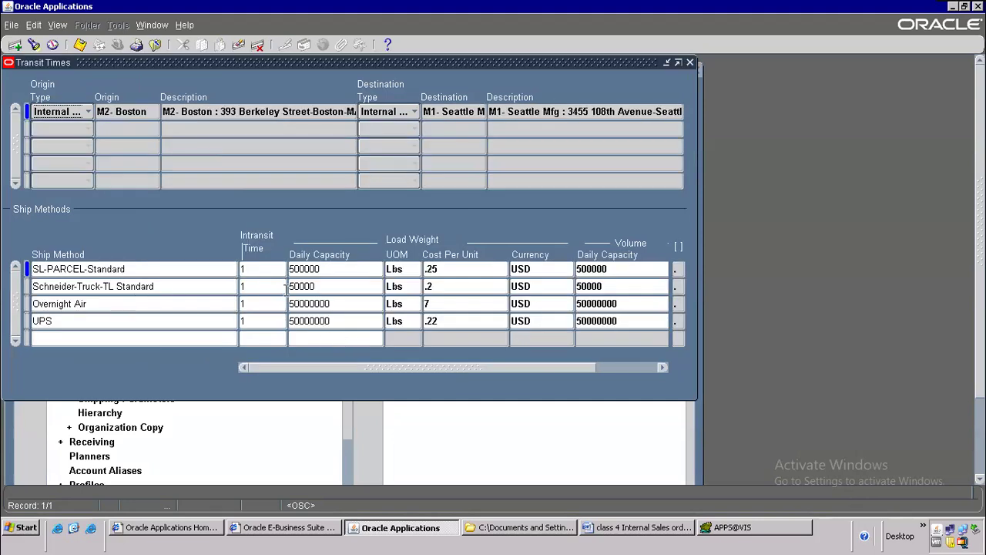
click(299, 321)
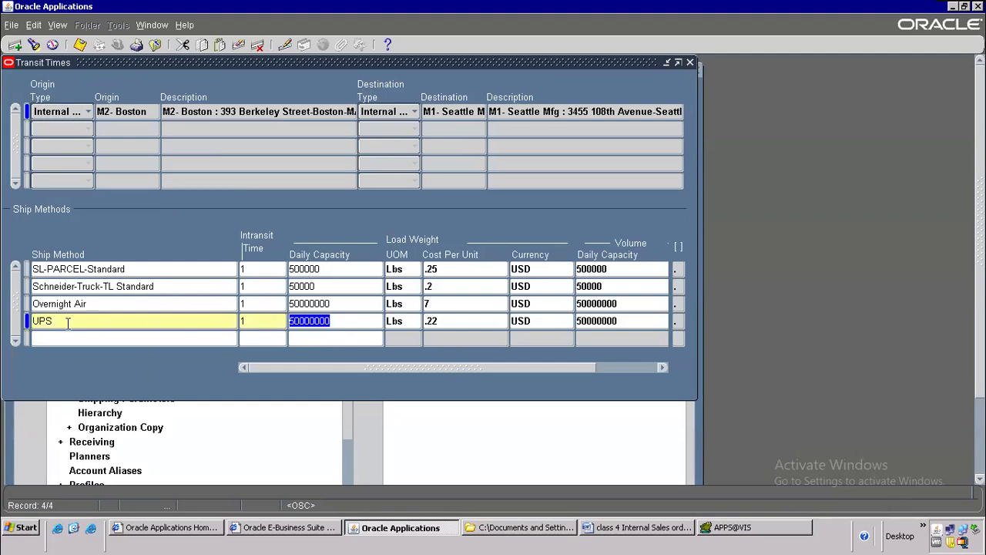
click(99, 305)
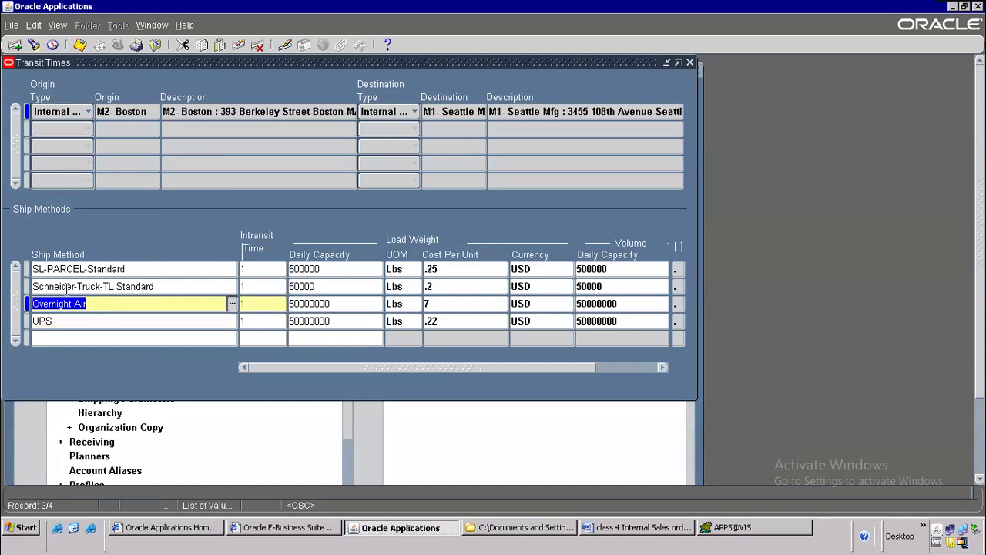
click(335, 280)
click(477, 286)
click(521, 285)
click(430, 269)
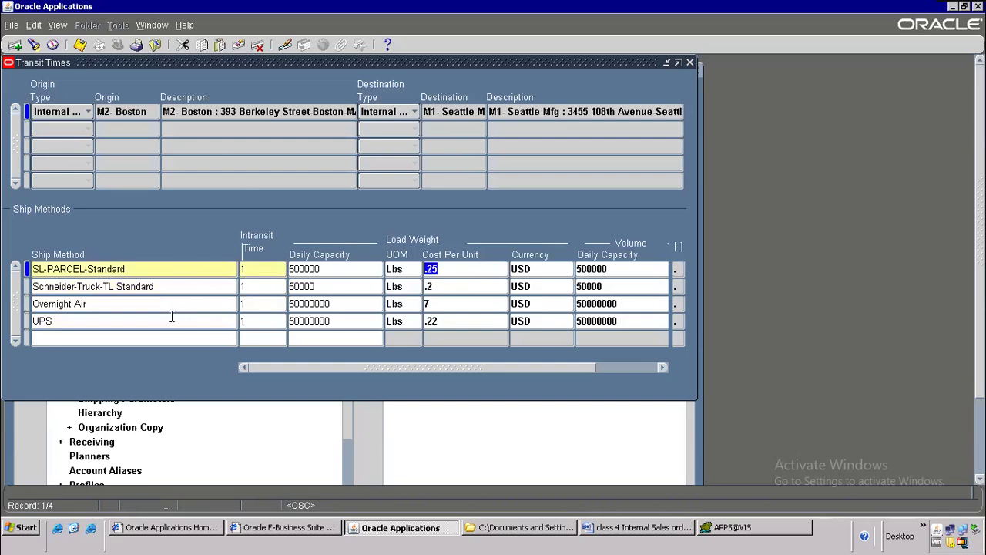
click(77, 305)
click(51, 320)
click(77, 304)
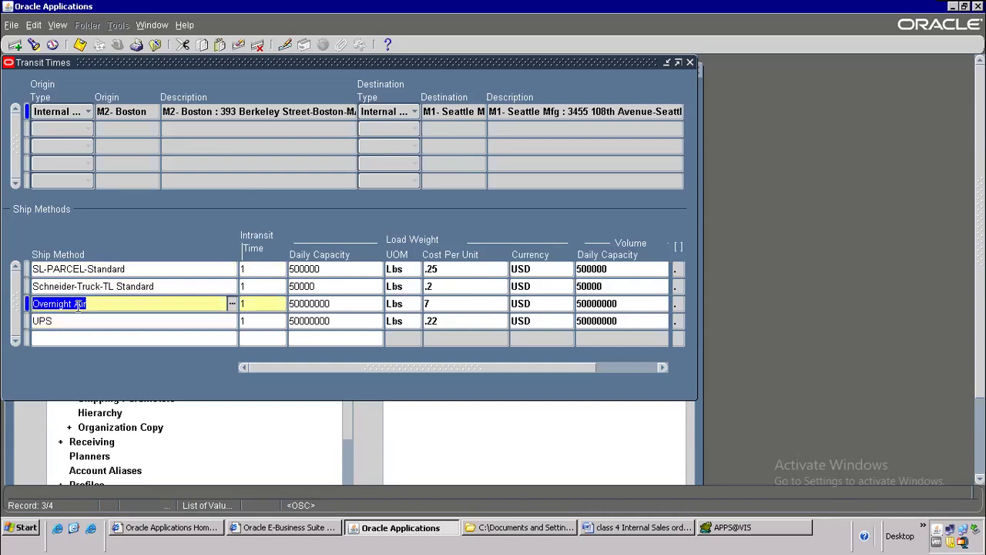
click(87, 269)
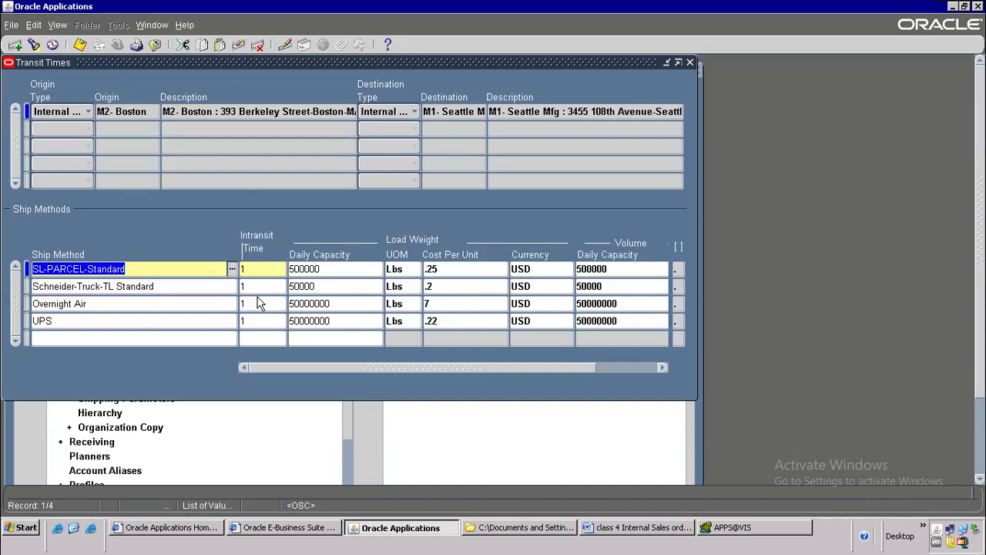
click(156, 45)
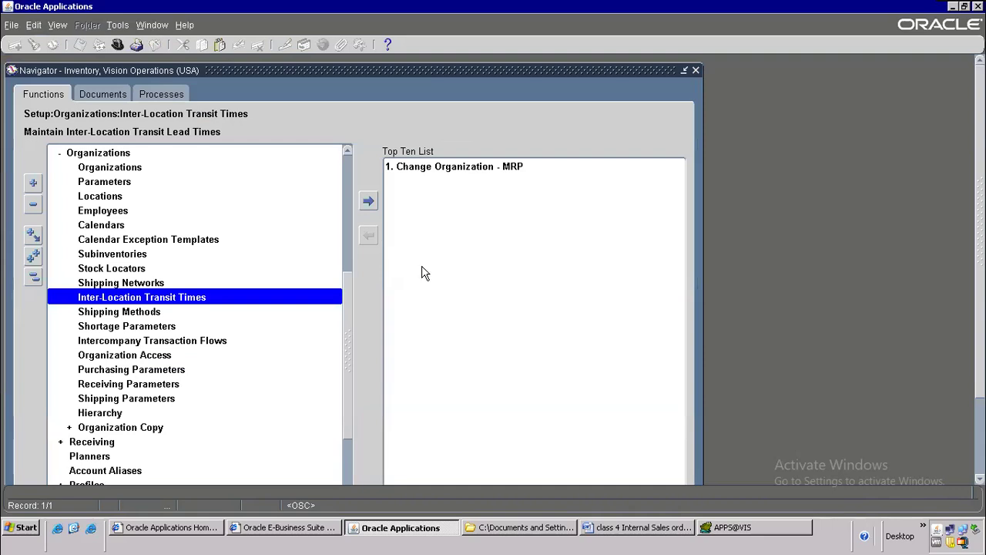
Step: Add item 5 'Inter Location Transit times' to the Word setup list
click(628, 527)
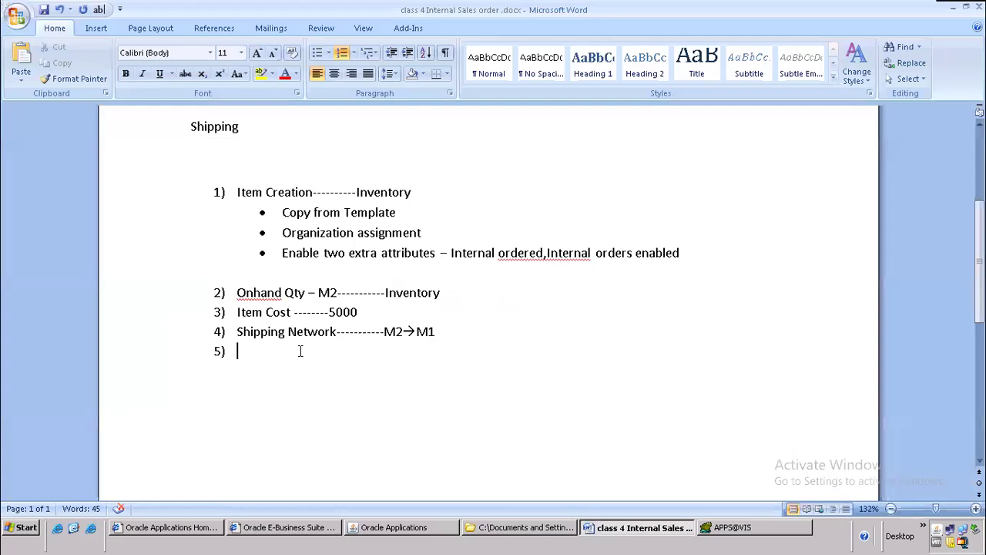
text(Internal)
key(BackSpace)
key(BackSpace)
key(BackSpace)
key(BackSpace)
text(Location Tran)
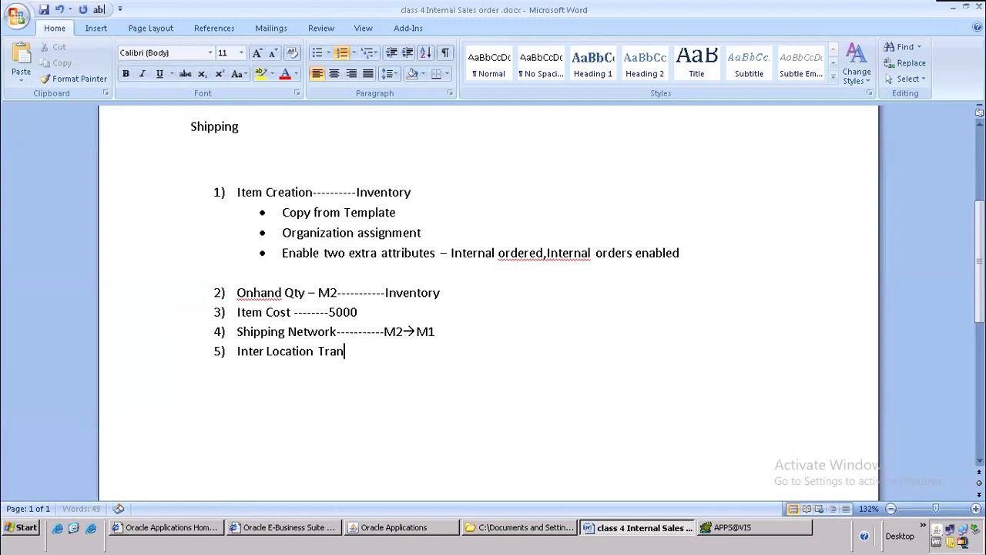
text(sit times)
key(Return)
Step: Tag items 4 and 5 with 'Inventory' as the responsible module
click(472, 327)
text(-M2→M1------------Inventory)
click(392, 352)
text(------------------)
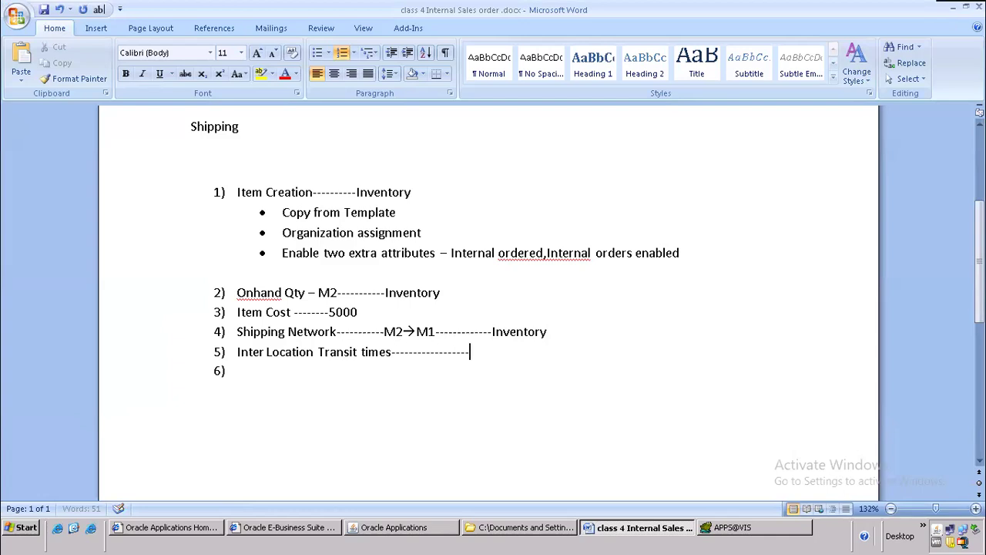
text(Inventory)
text(---------------)
text(Inventory)
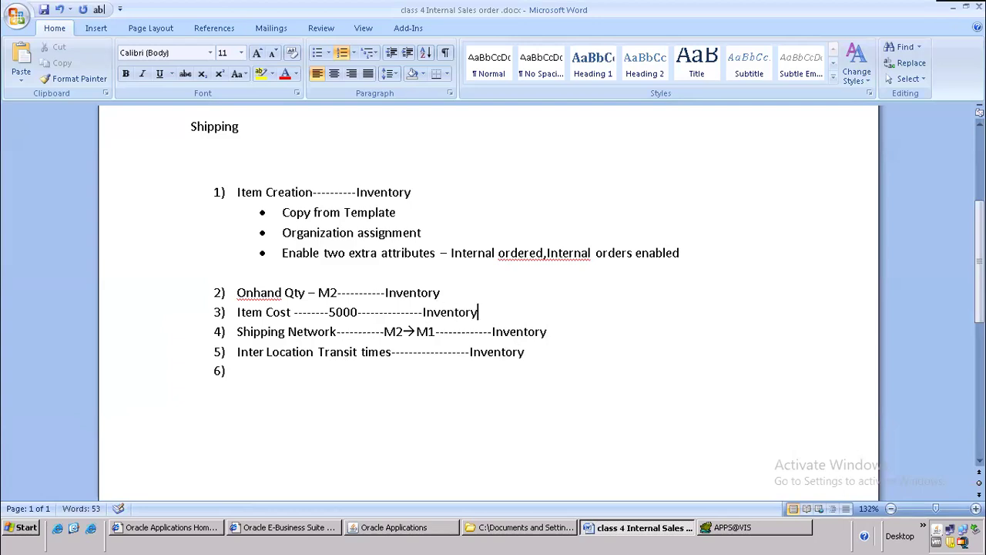
drag(231, 193, 537, 354)
Step: Enter 'Internal Customer' as item 6 of the list
scroll(409, 383, down, 2)
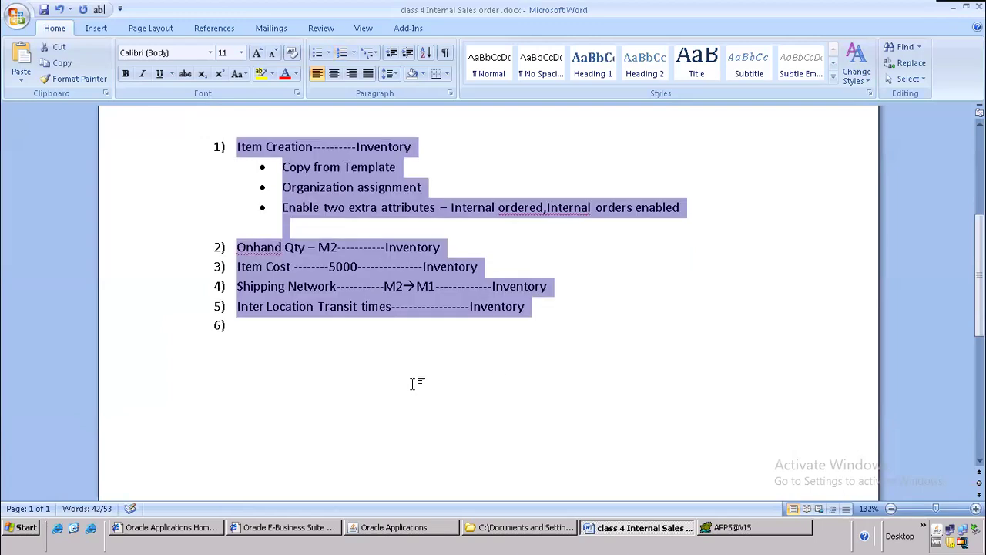
click(265, 278)
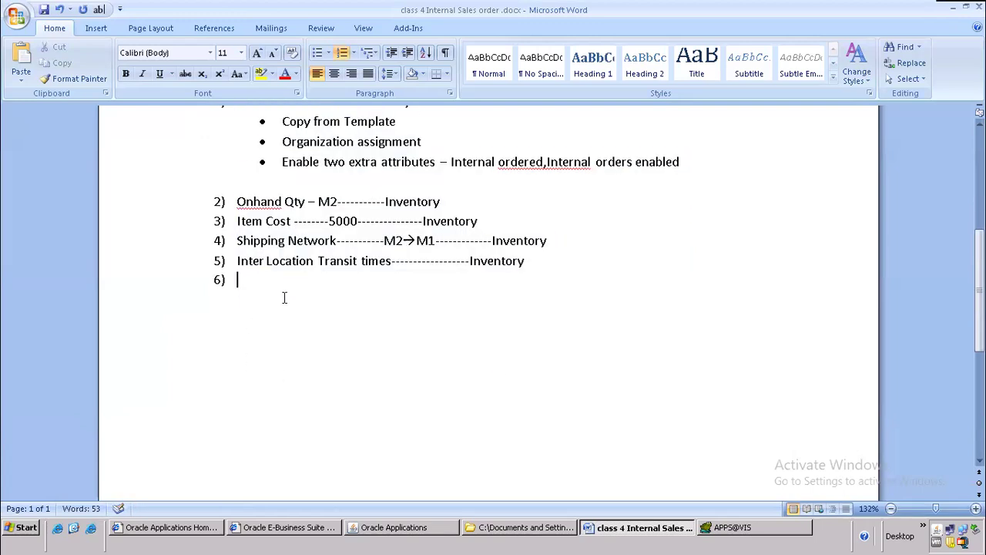
text(Internal Customer)
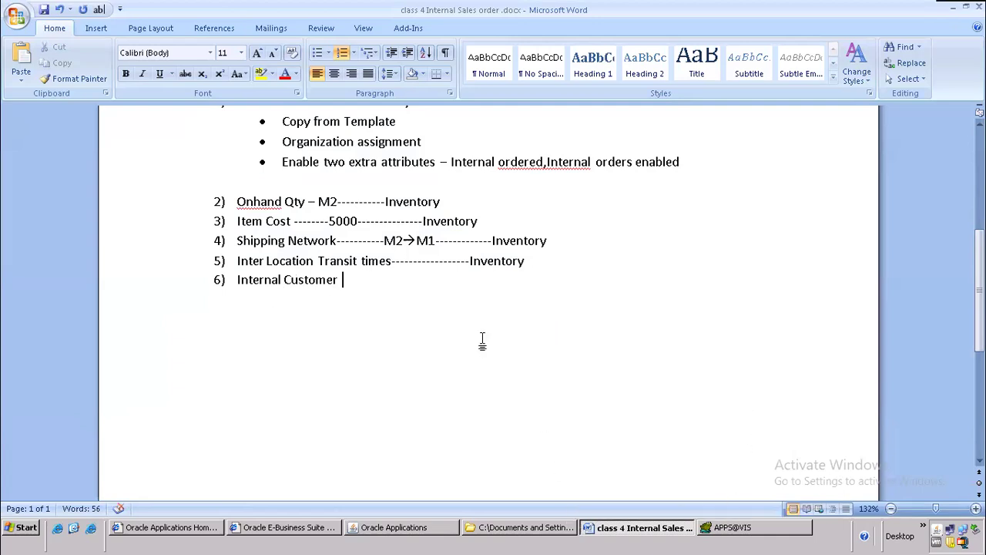
scroll(482, 339, up, 4)
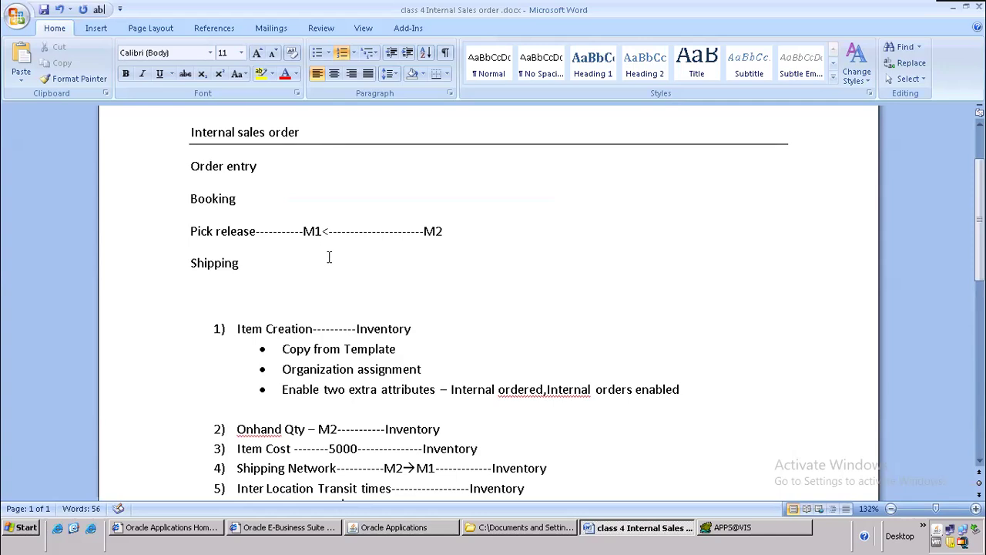
Step: Label M1 '(Internal customer)' and M2 '(Internal Supplier)' on the Pick release line
drag(422, 230, 329, 229)
click(445, 231)
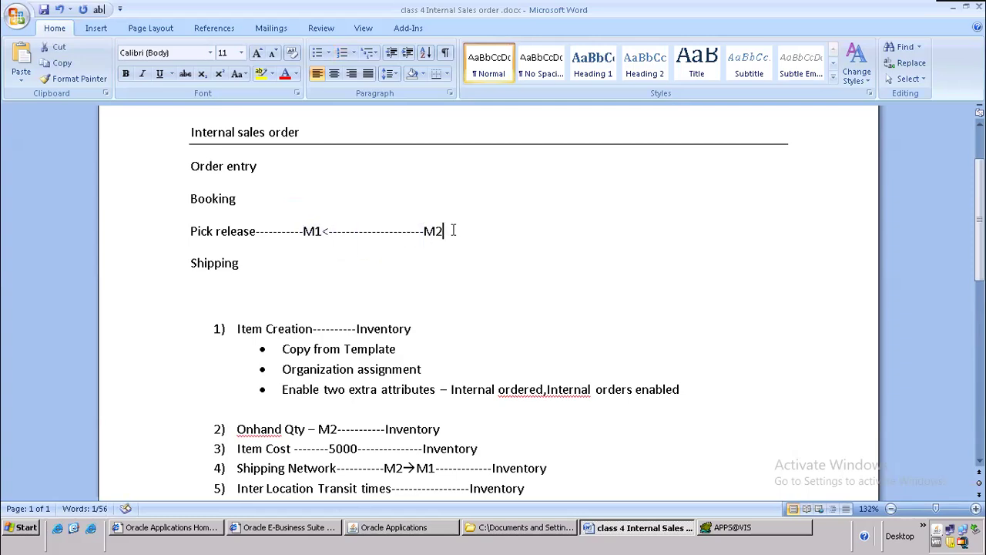
text((Itne)
key(BackSpace)
key(BackSpace)
key(BackSpace)
key(BackSpace)
text(Ine)
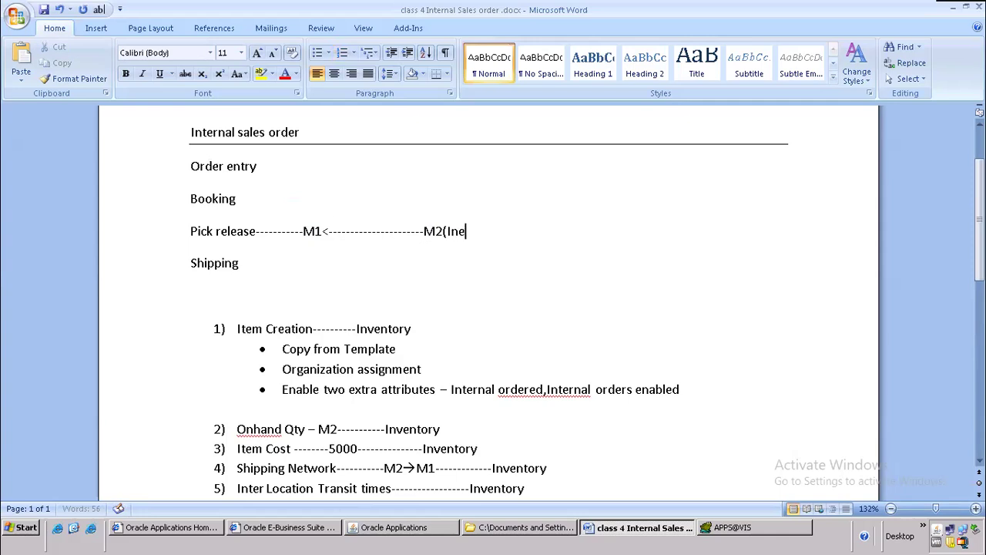
text(ternal Su)
key(Left)
key(Left)
key(Left)
key(Left)
key(Left)
key(Left)
key(Left)
key(Left)
key(Left)
key(Left)
key(Left)
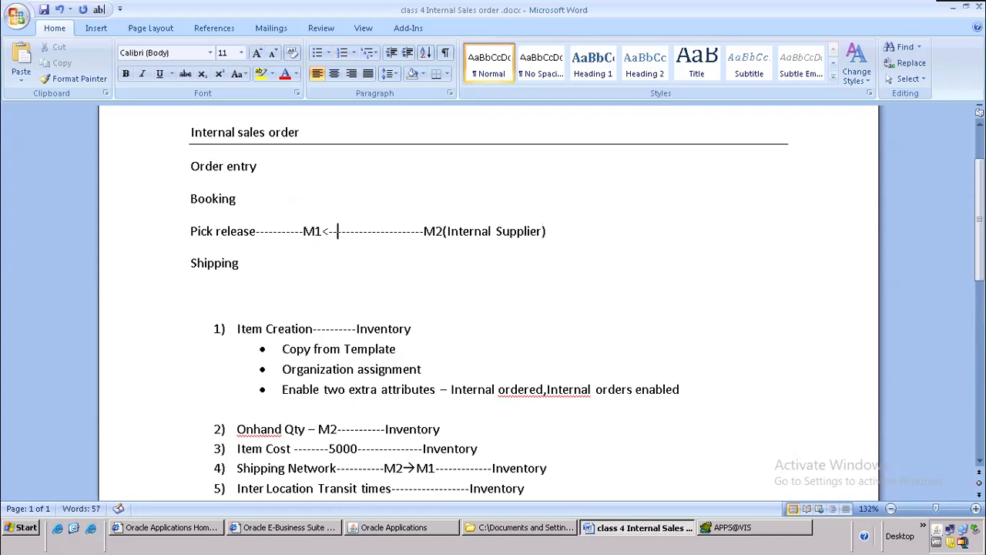
text((It)
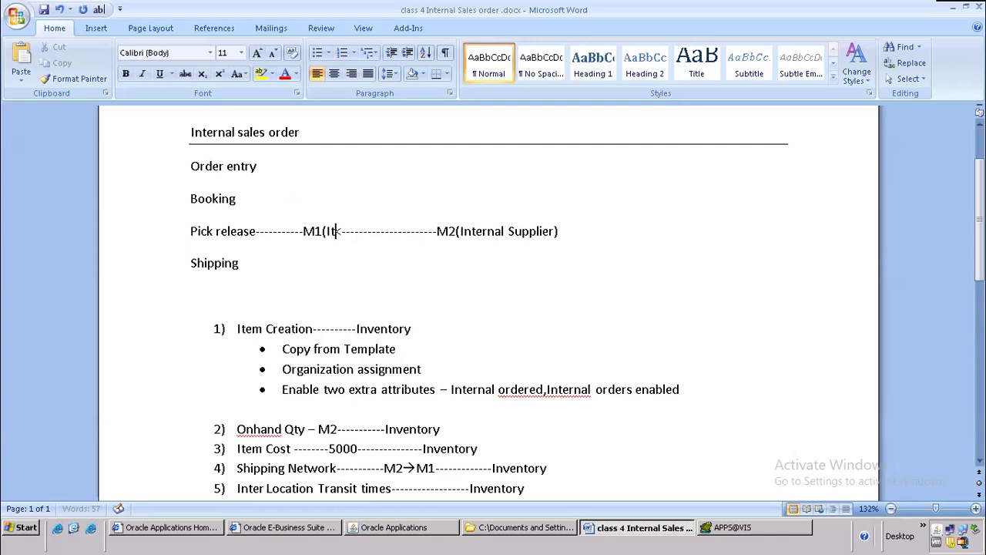
key(BackSpace)
text(nternal )
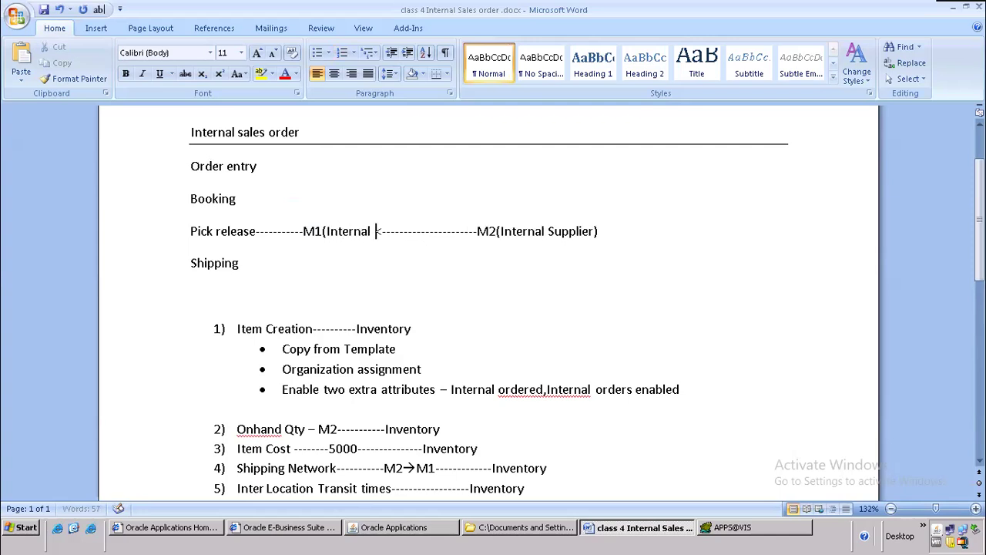
text(customer)
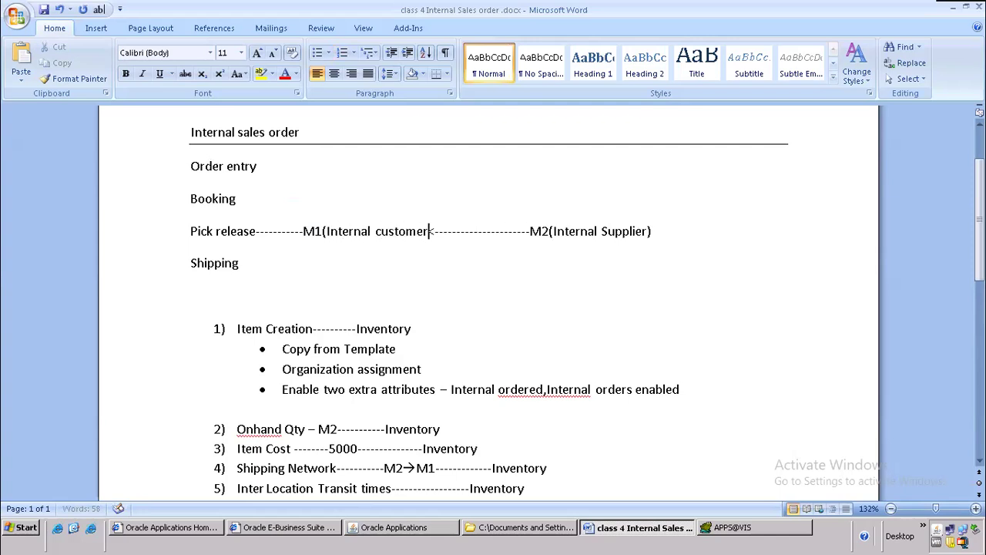
text())
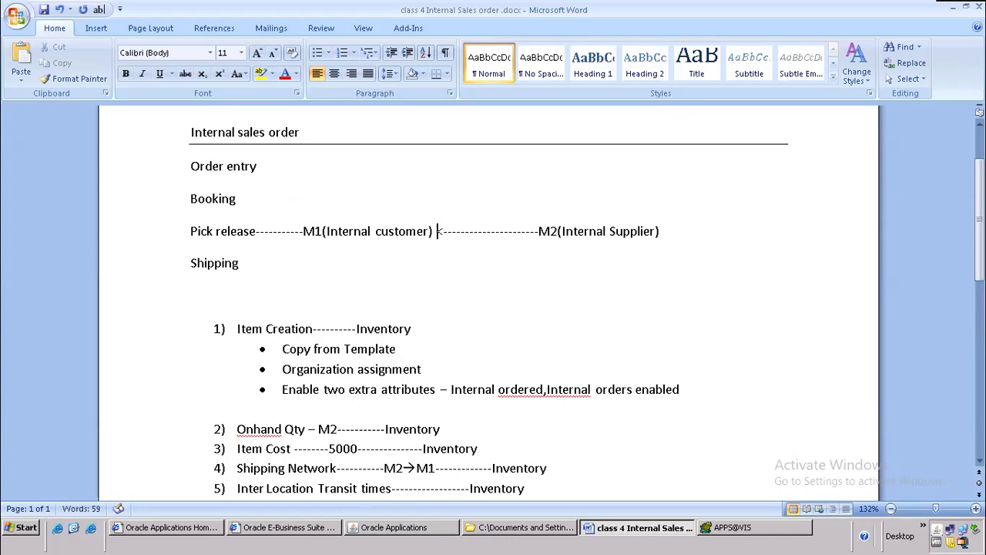
Step: Map item 6 to 'Account Receivable' with a dashed separator, then return to Oracle
scroll(465, 249, down, 5)
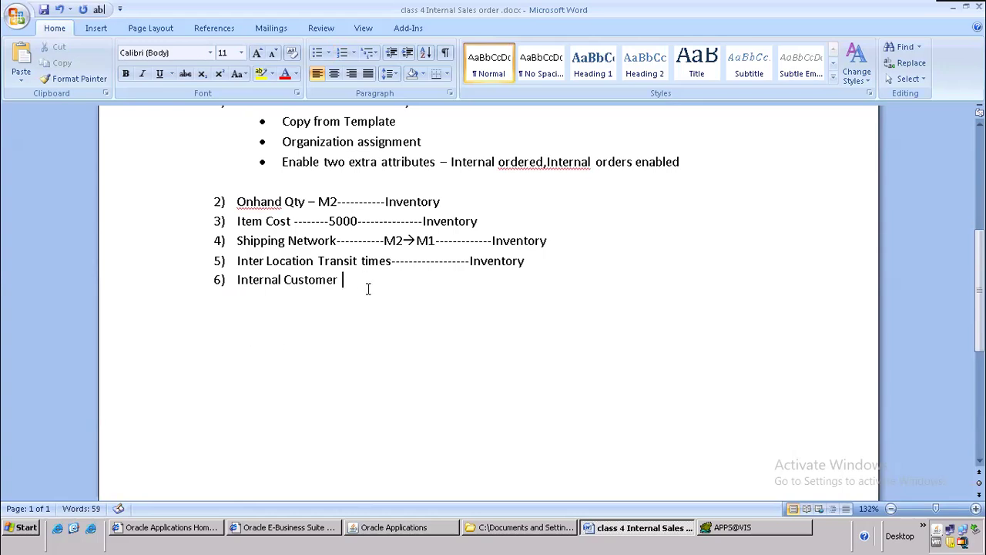
text(---------------------------Accou)
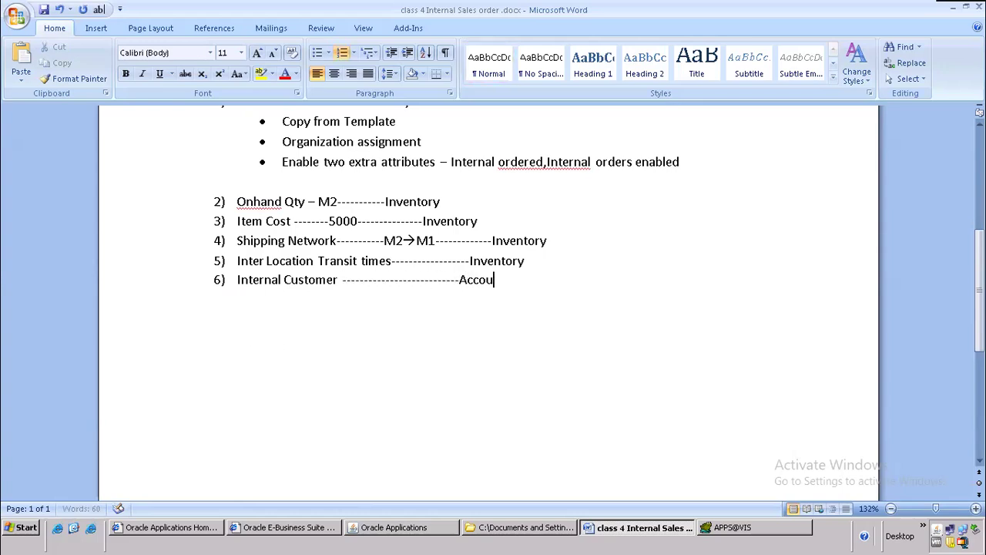
text(nt Receivables)
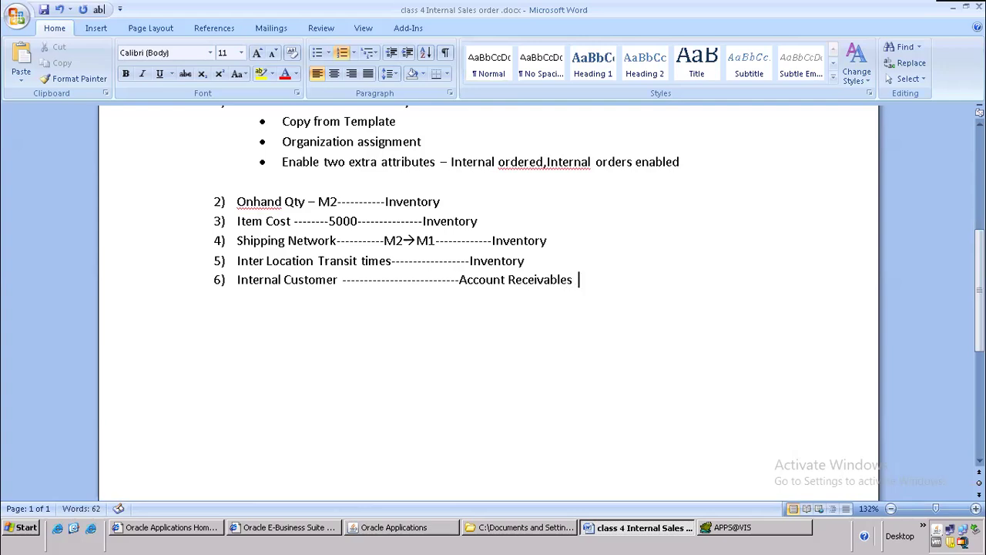
drag(546, 260, 418, 168)
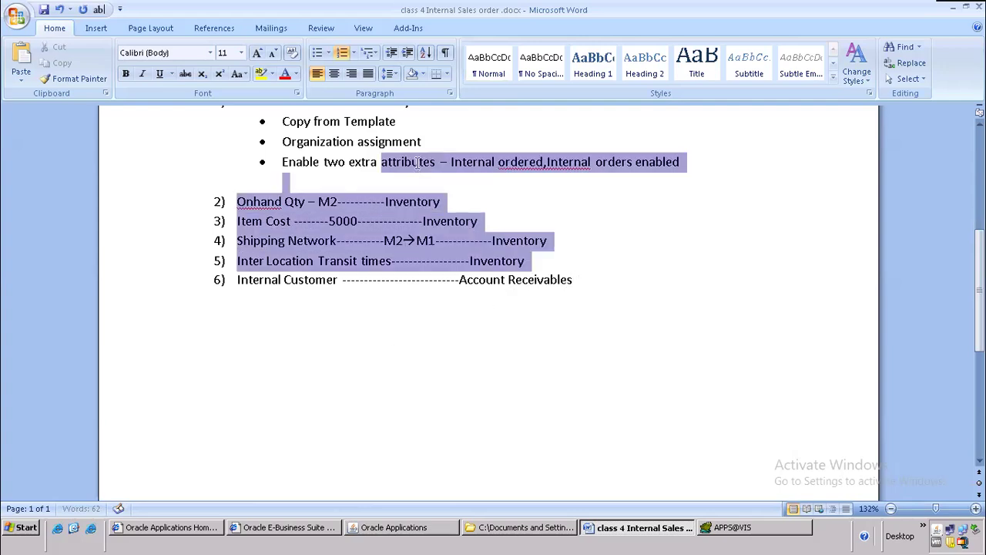
drag(449, 279, 597, 281)
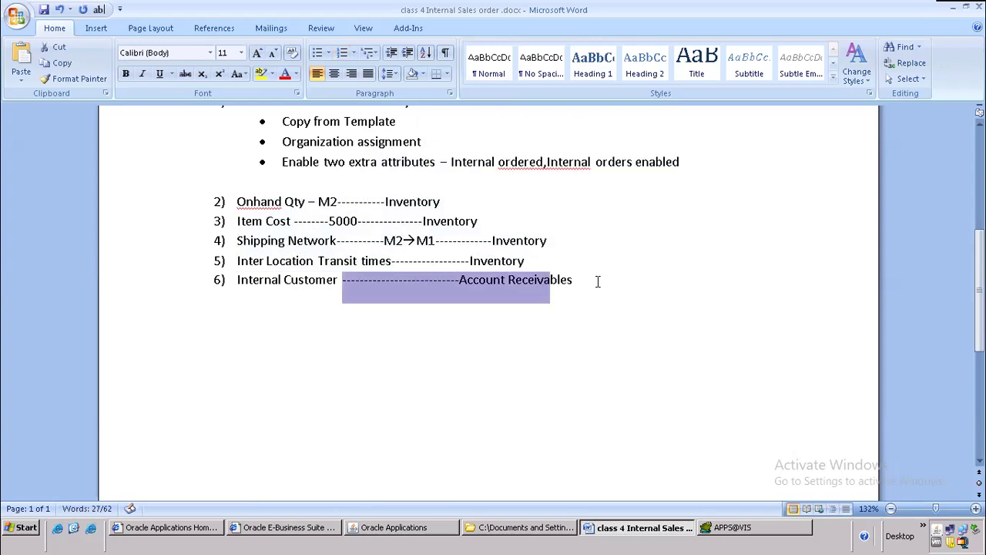
click(422, 530)
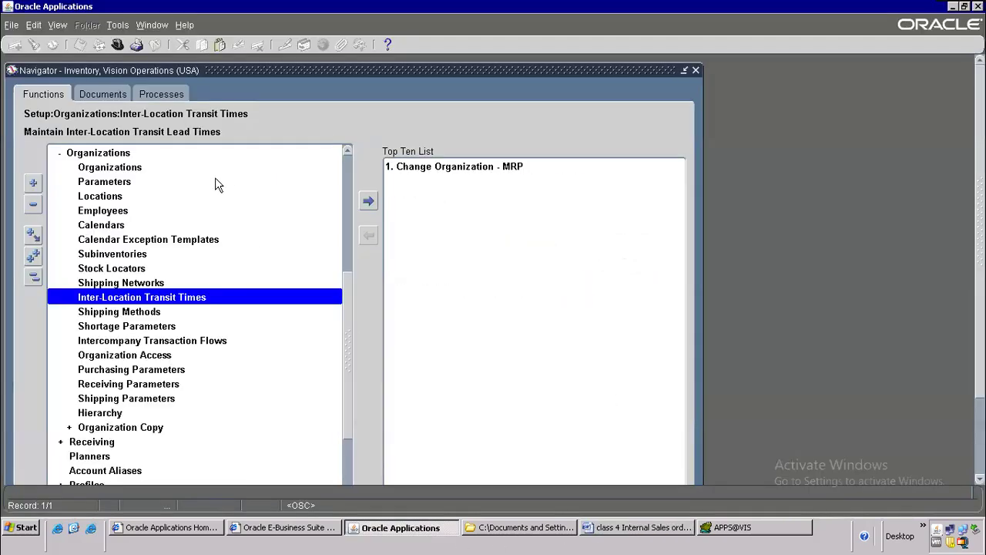
Step: Switch to Receivables, Vision Operations (USA) and launch Customers > Create/Maintain Customers
click(118, 44)
text(re%)
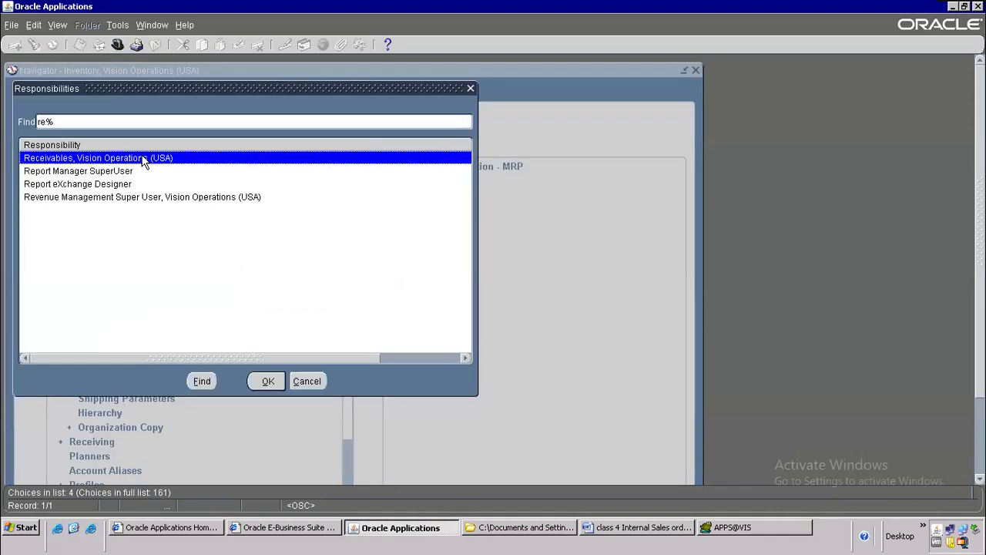
double_click(143, 158)
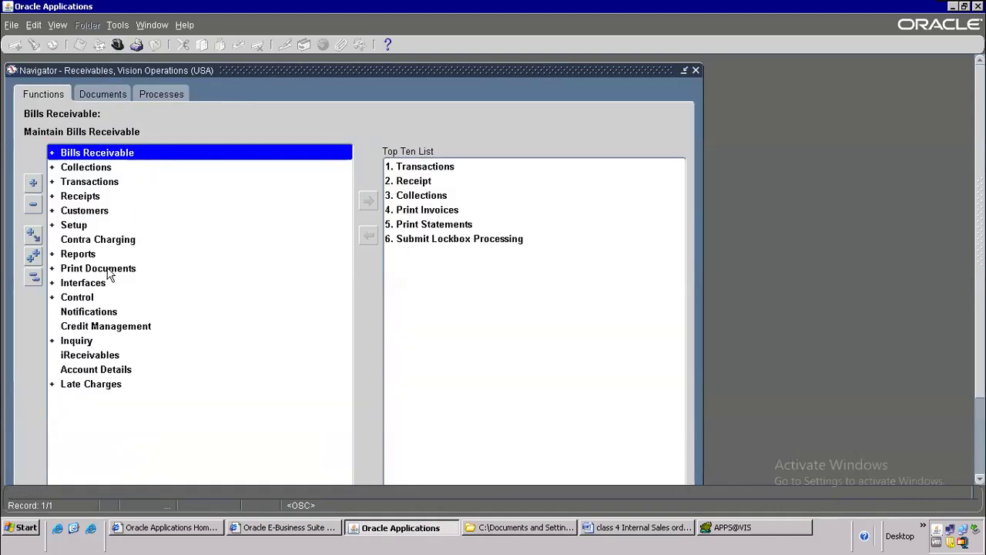
double_click(84, 210)
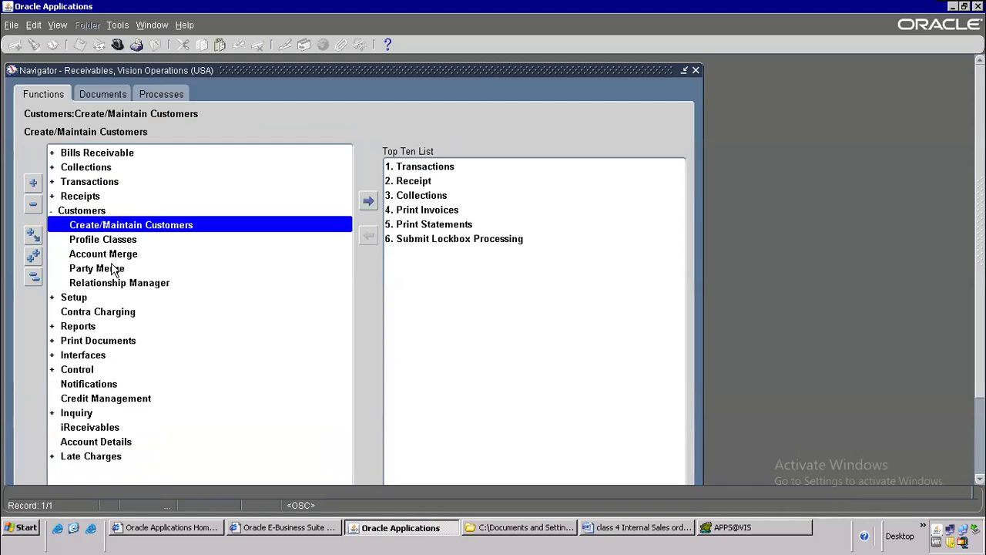
double_click(131, 225)
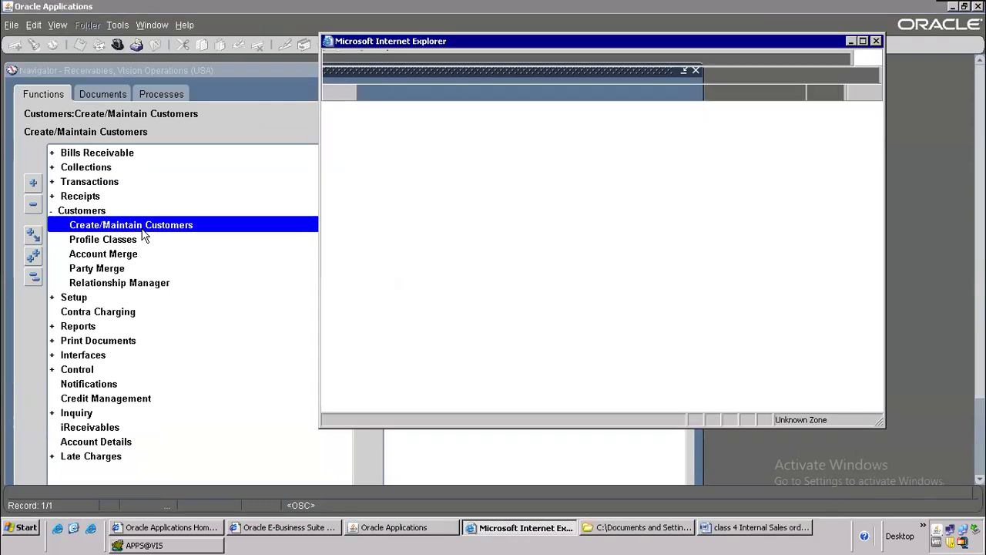
Step: Maximize the Customers page, search names starting with 'V', and open the VISION record
click(863, 40)
click(187, 275)
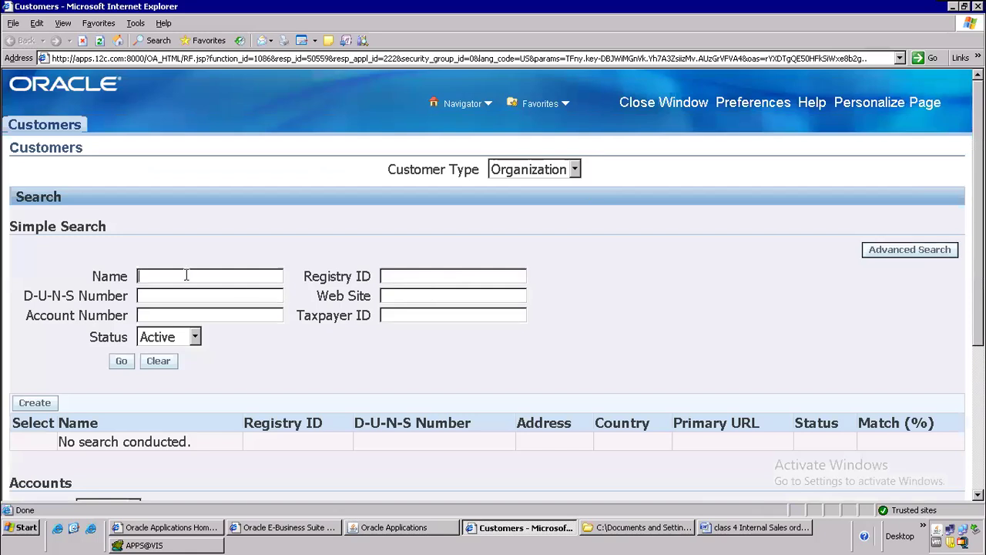
text(V)
click(122, 360)
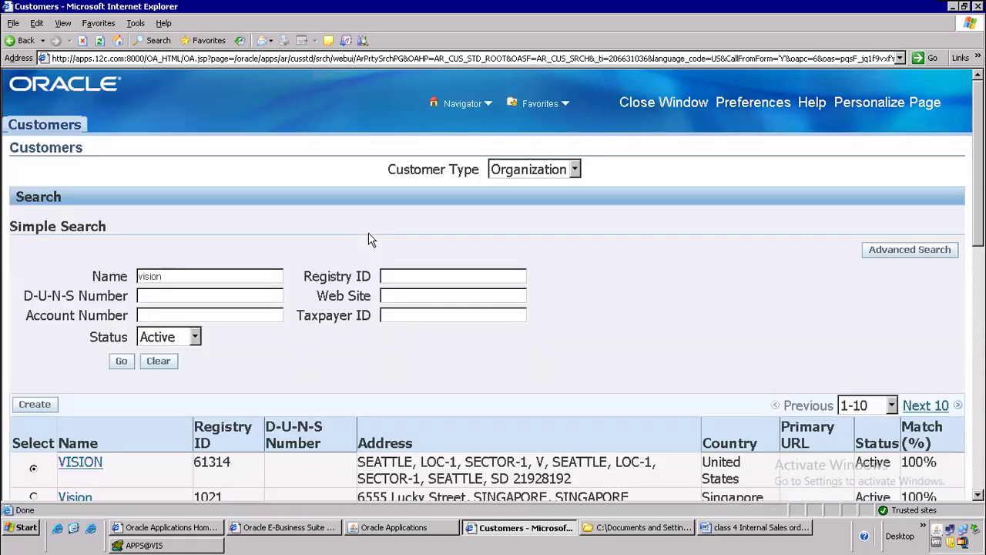
scroll(371, 238, down, 5)
scroll(372, 238, down, 5)
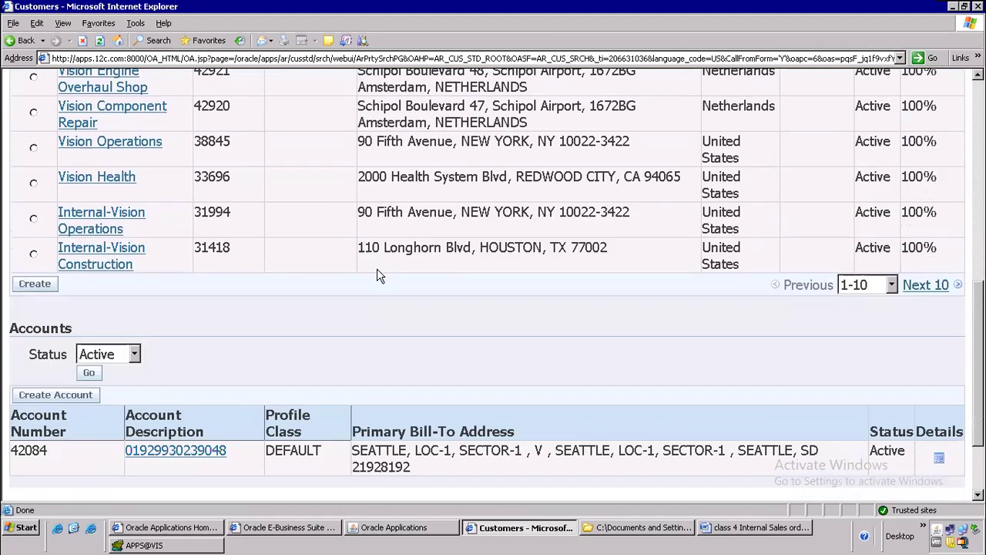
scroll(376, 270, down, 3)
scroll(373, 291, up, 10)
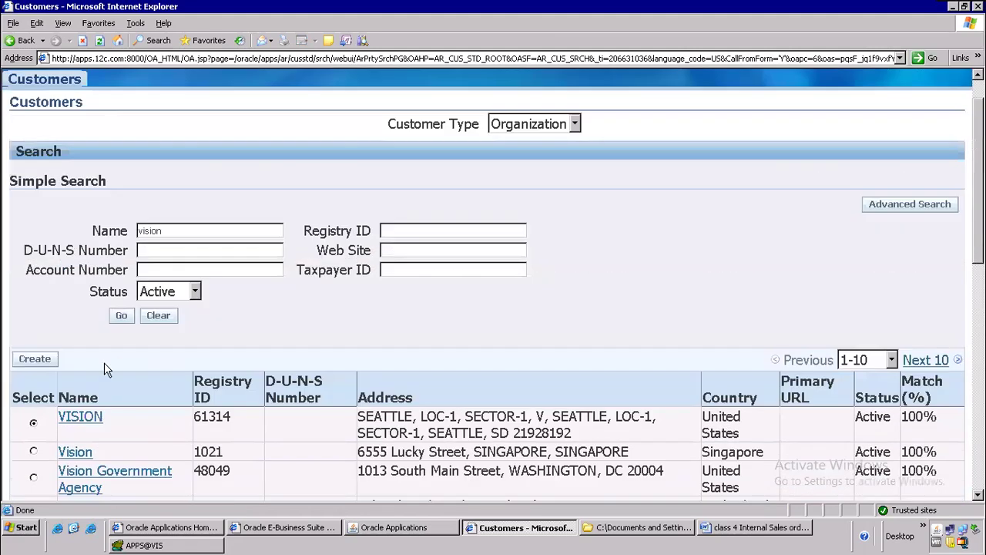
click(83, 420)
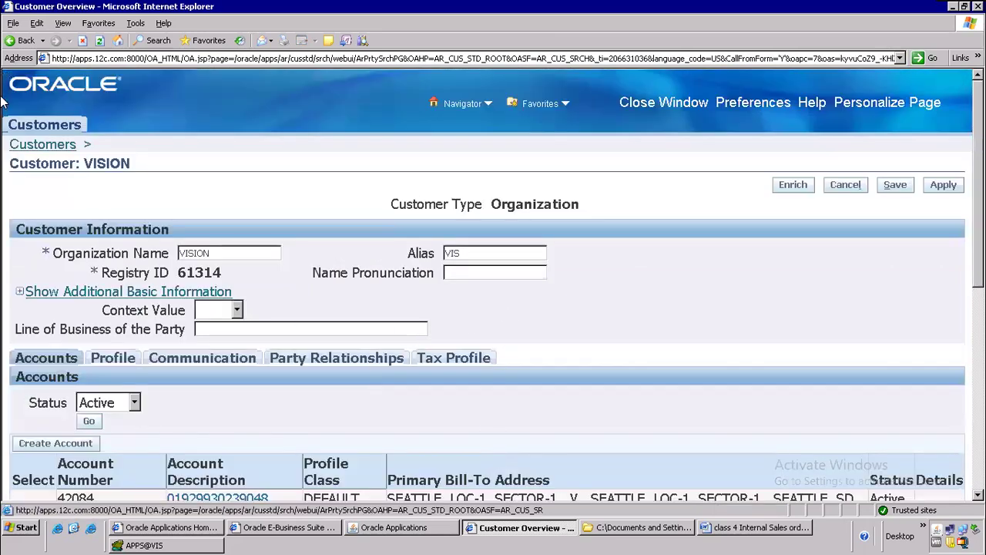
Step: Compare the Vision matches and open the Vision customer with registry ID 1021
click(9, 44)
scroll(598, 365, down, 3)
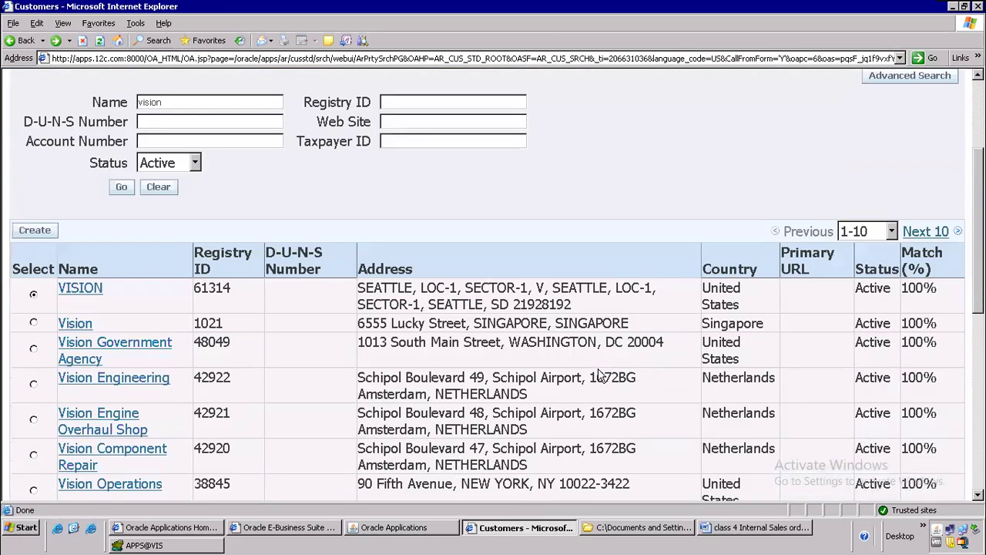
drag(497, 323, 649, 328)
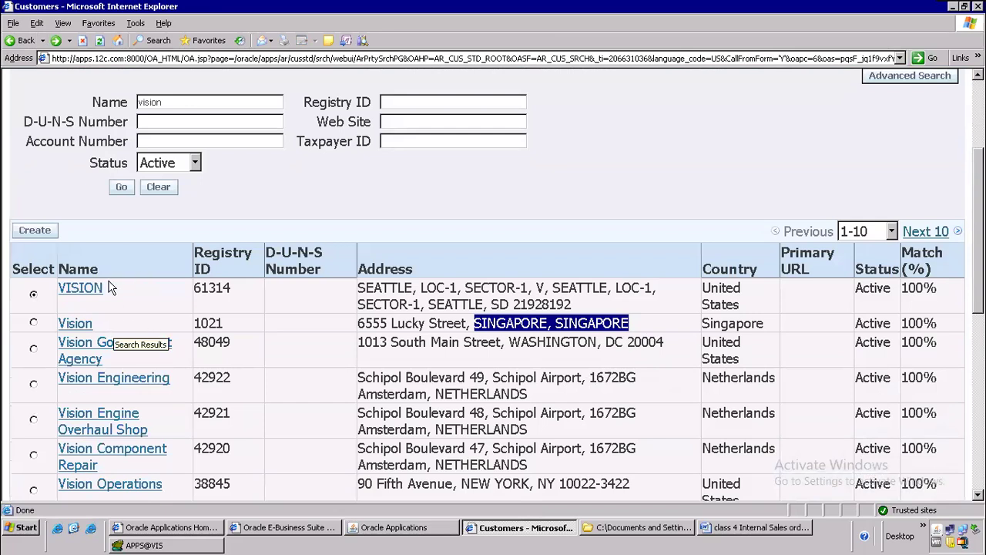
click(86, 289)
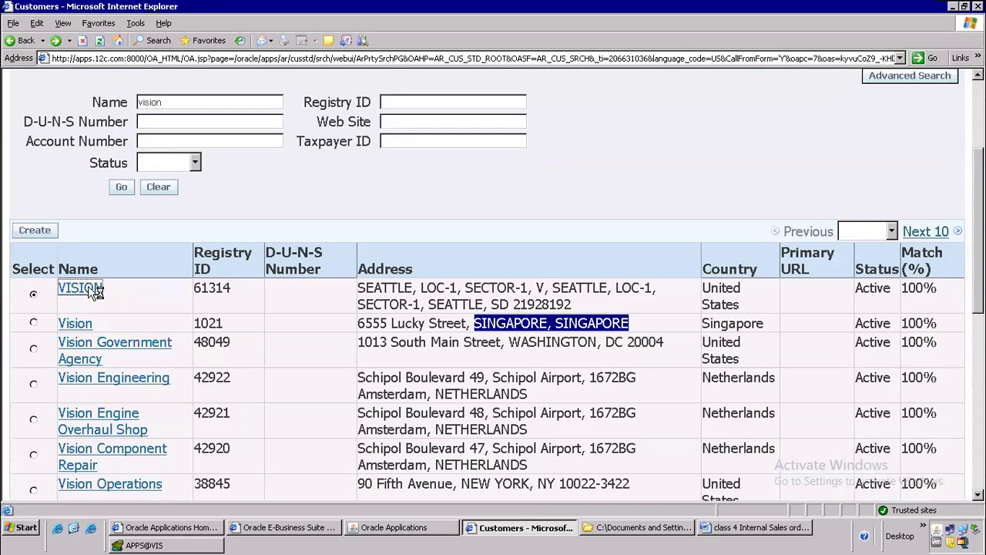
scroll(567, 266, down, 10)
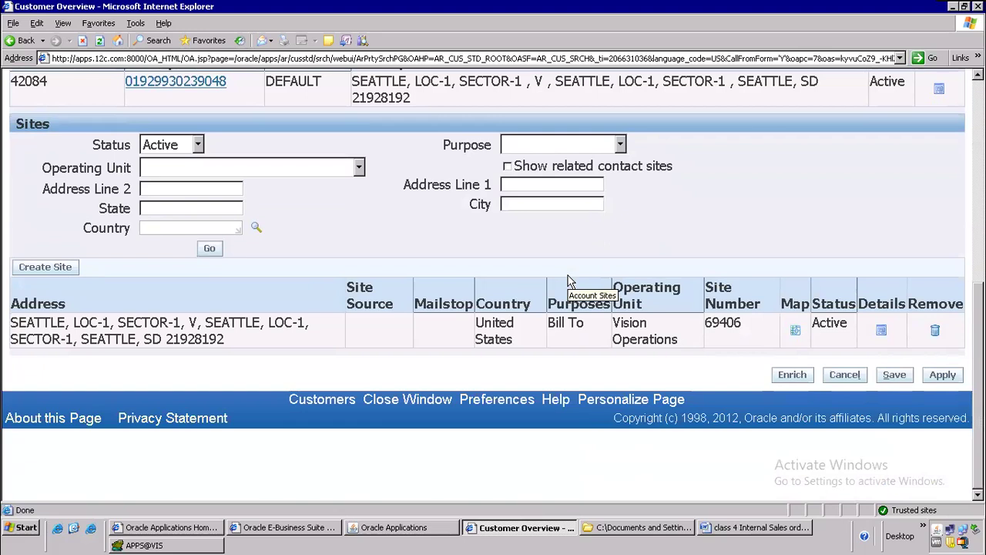
scroll(567, 281, up, 10)
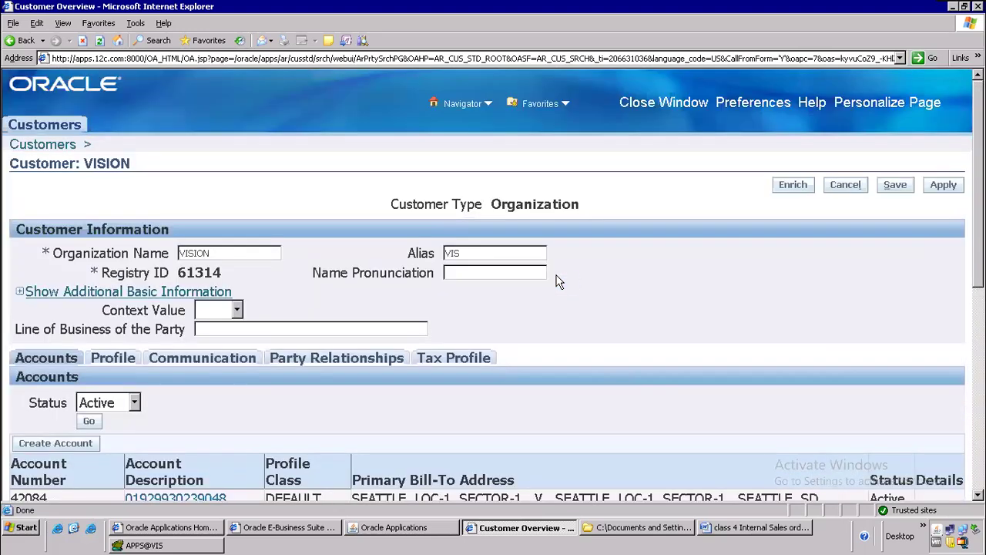
click(21, 40)
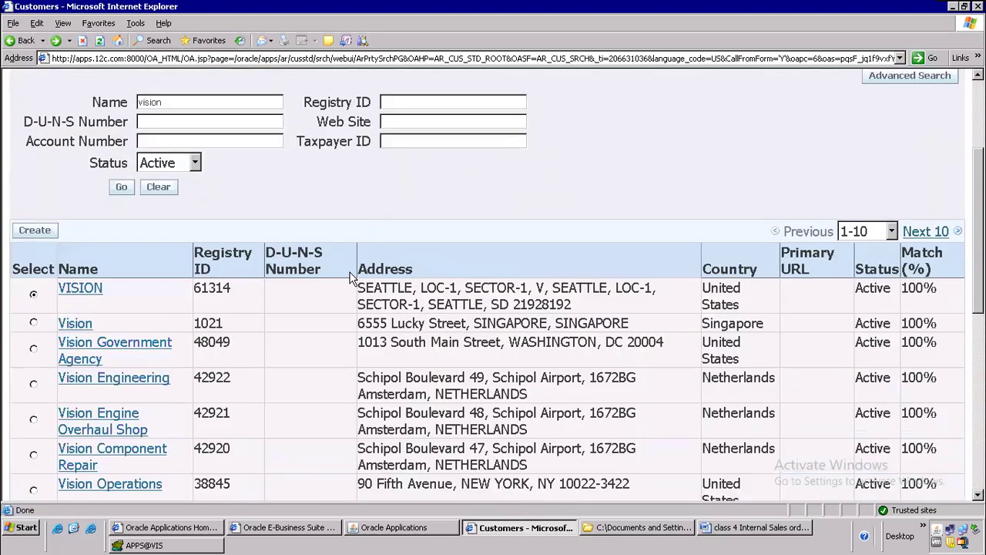
click(86, 325)
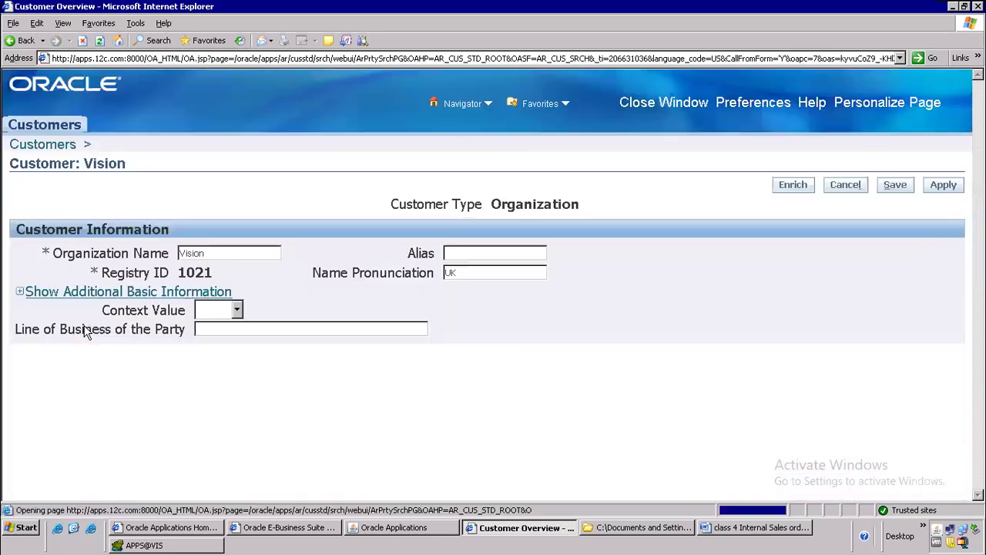
Step: Page the Vision customer's Sites table to records 11-20
scroll(653, 231, down, 10)
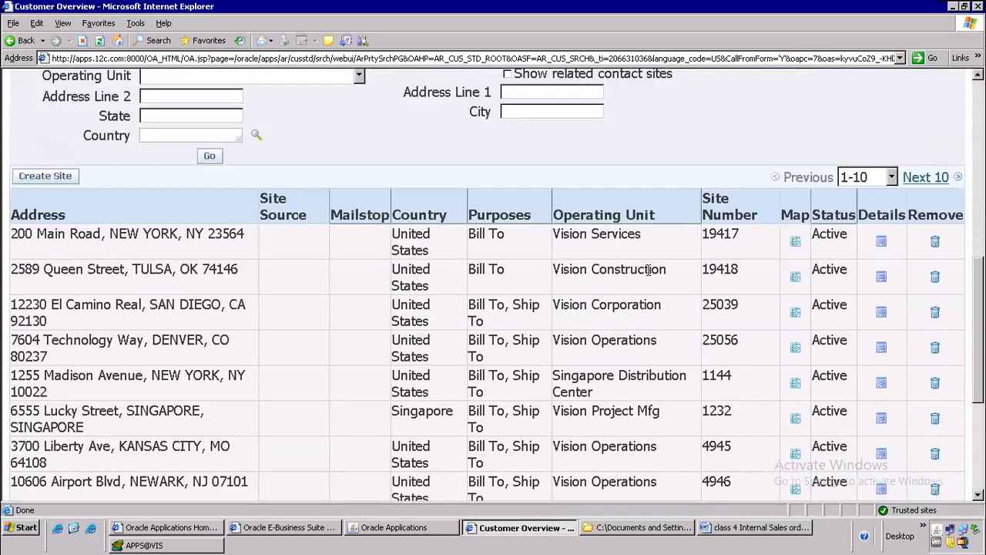
scroll(648, 270, down, 4)
scroll(617, 281, up, 3)
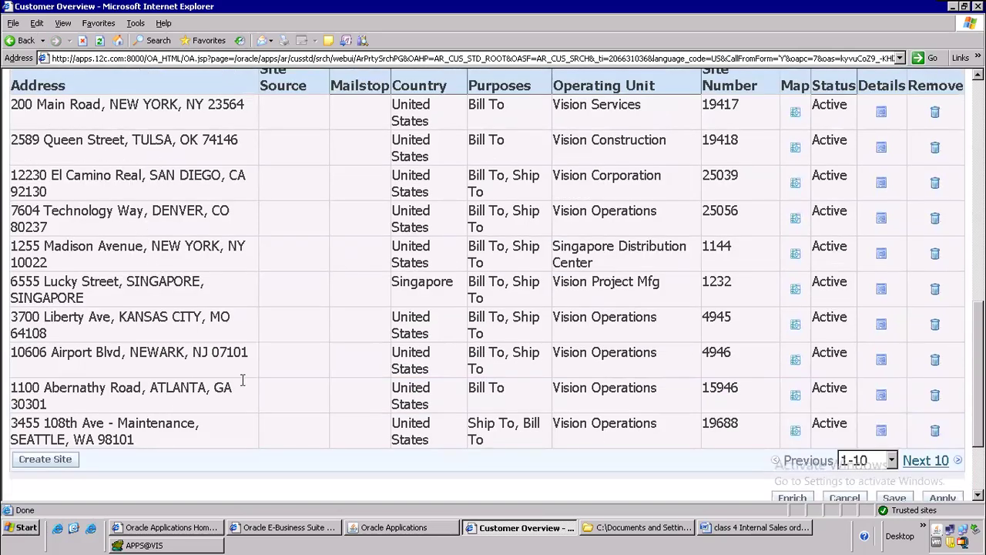
click(928, 461)
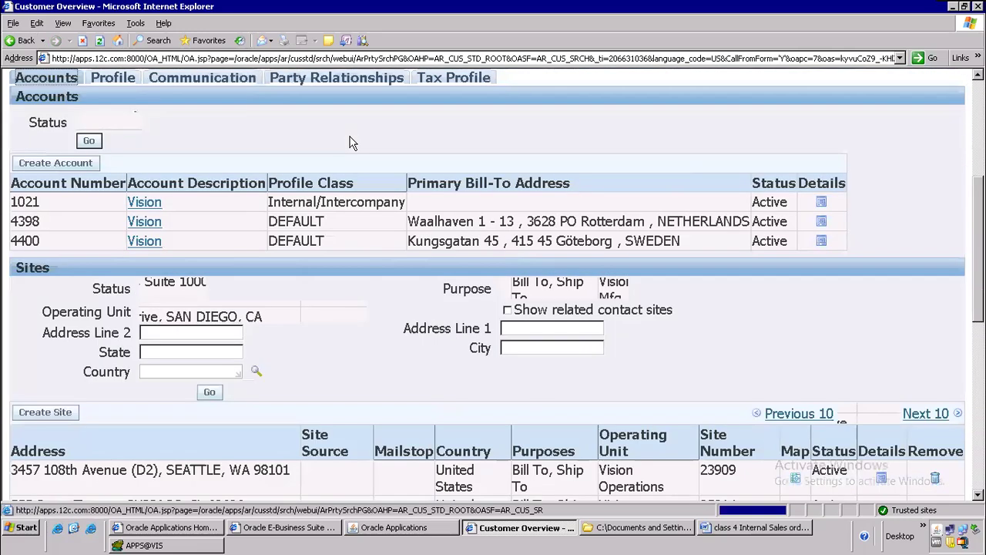
scroll(410, 195, down, 5)
scroll(413, 223, down, 3)
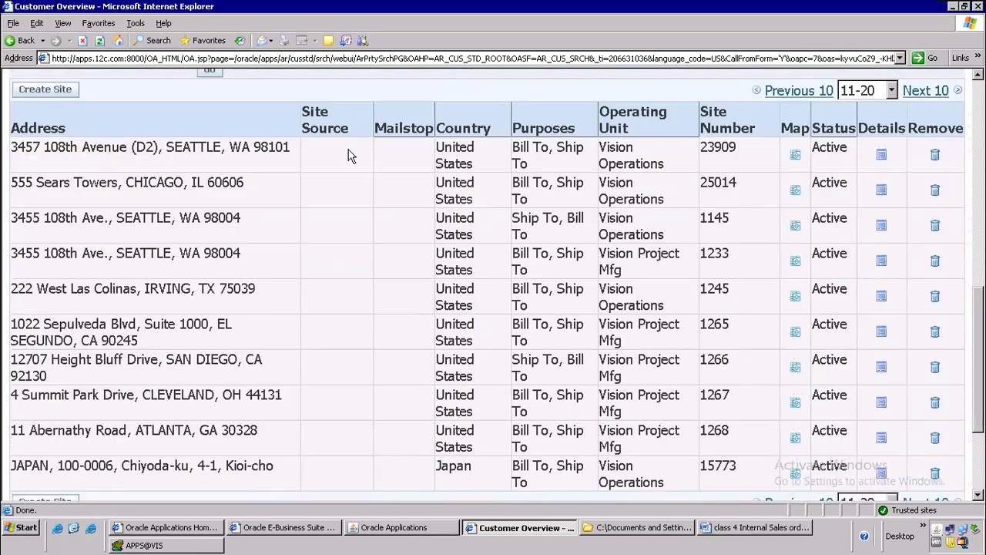
Step: Check the Seattle site addresses and operating units, then open site 1145's details
double_click(193, 150)
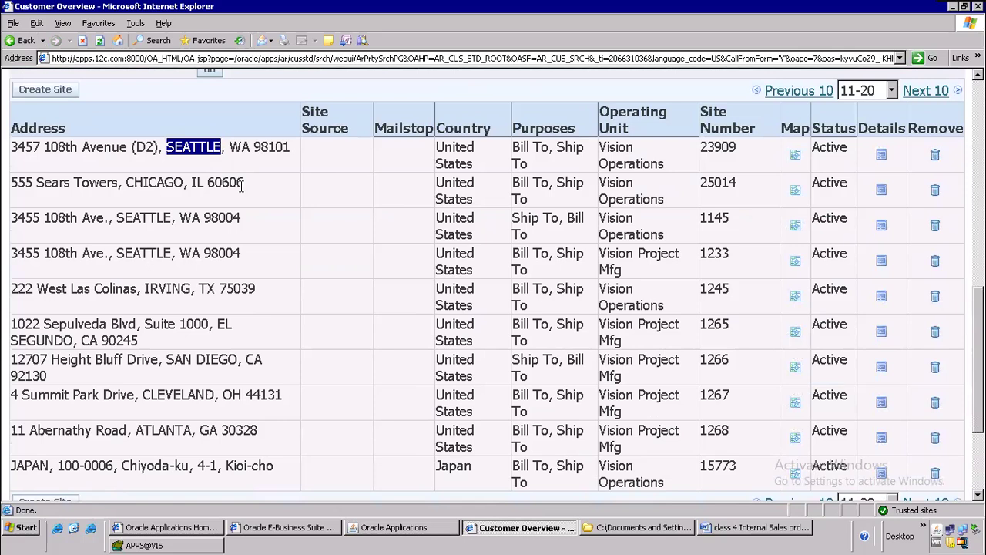
click(131, 217)
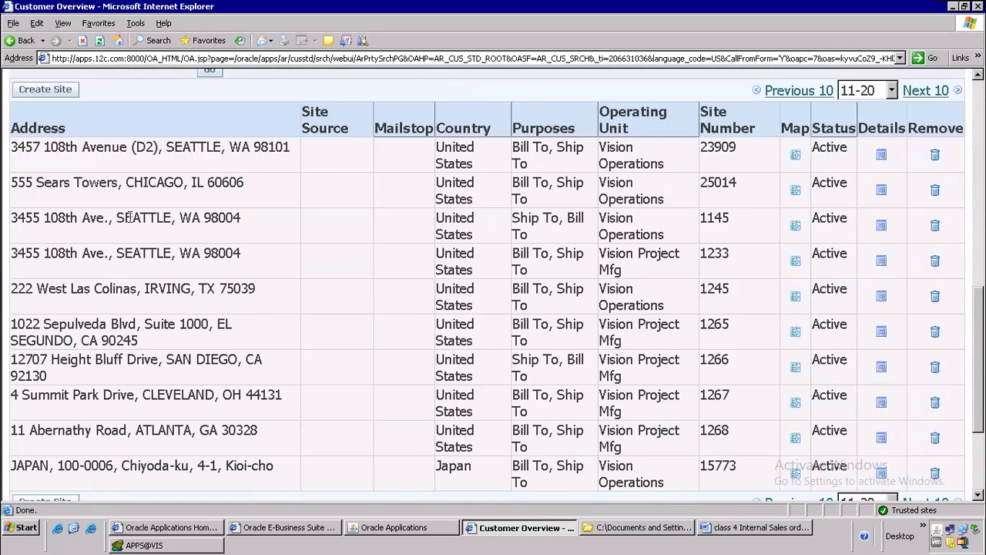
double_click(131, 218)
drag(134, 138, 158, 150)
click(187, 219)
drag(602, 217, 674, 229)
drag(602, 254, 629, 273)
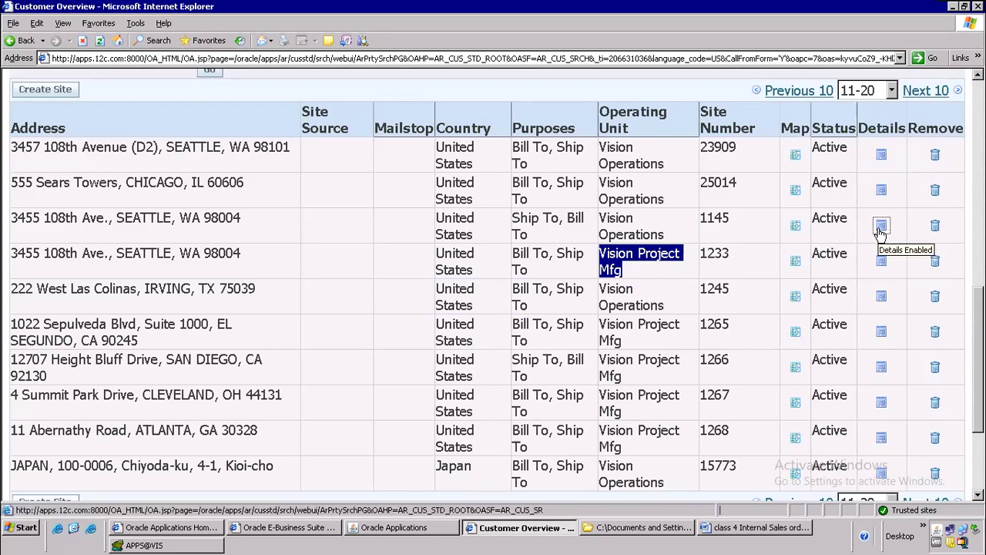
click(881, 228)
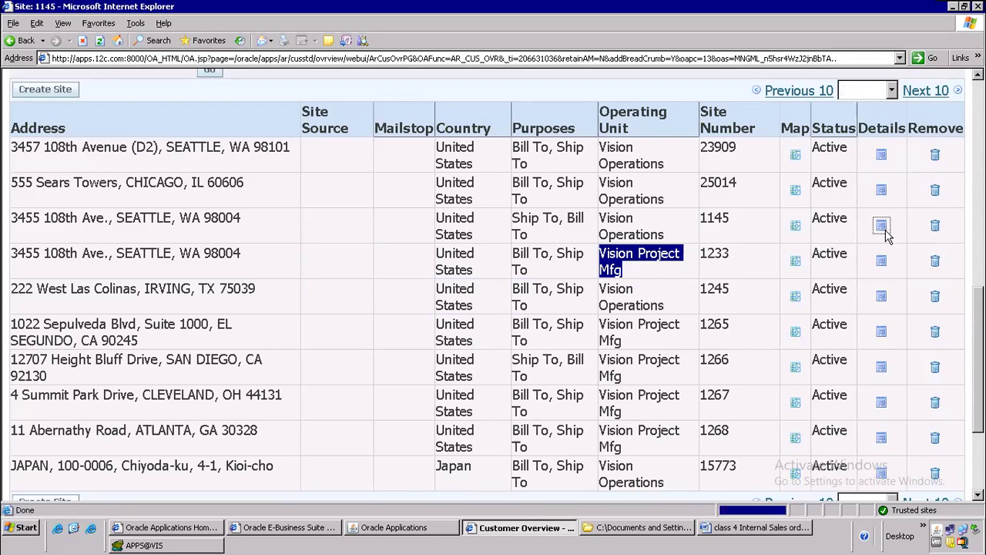
Step: Show site 1145's Ship To purpose with internal location M1- Seattle Mfg, then return to Word
scroll(443, 279, down, 5)
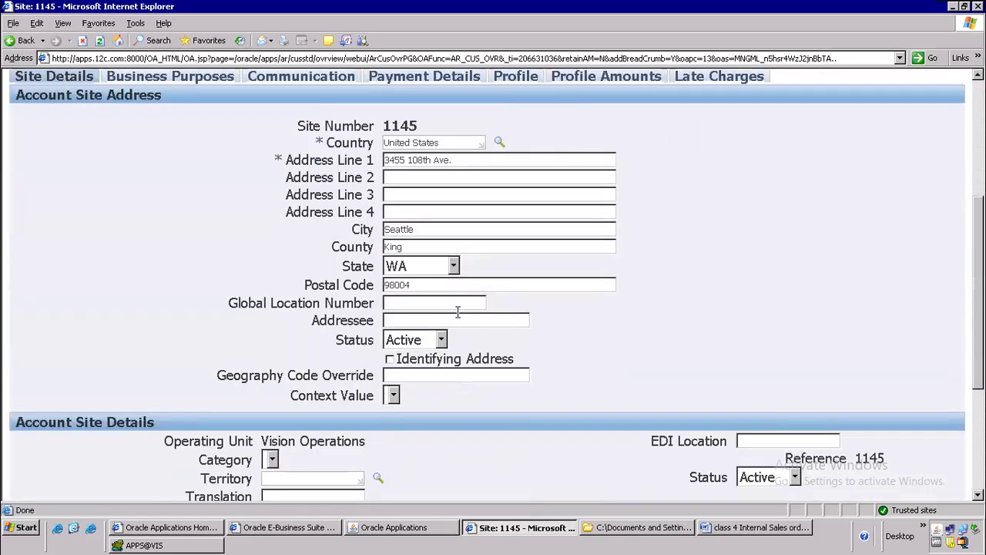
scroll(458, 323, down, 5)
scroll(458, 333, up, 7)
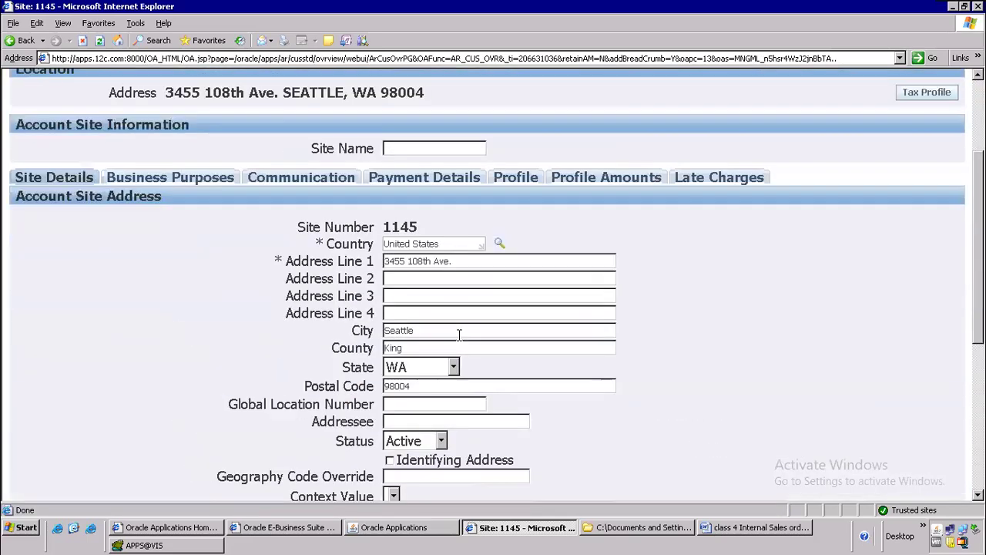
scroll(458, 333, up, 3)
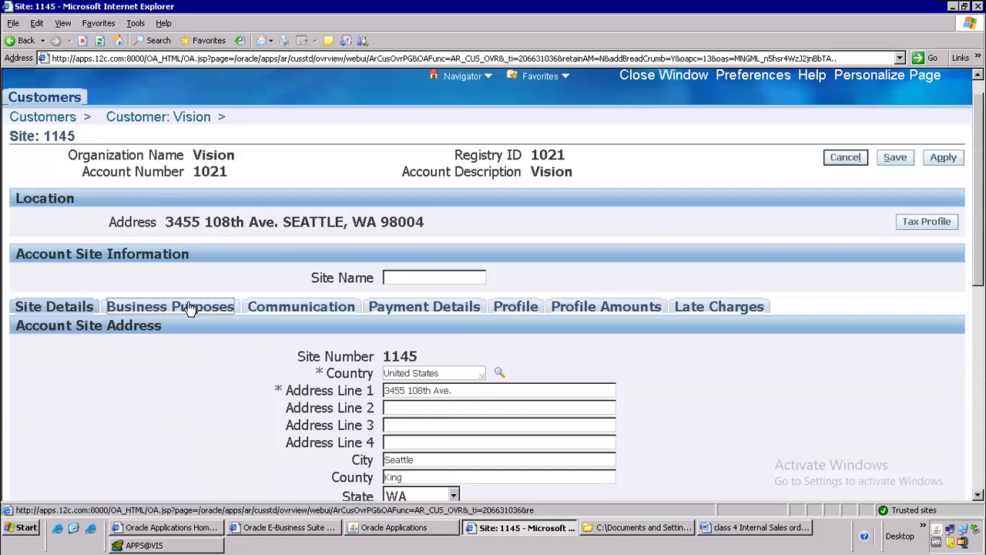
click(190, 307)
scroll(281, 314, down, 4)
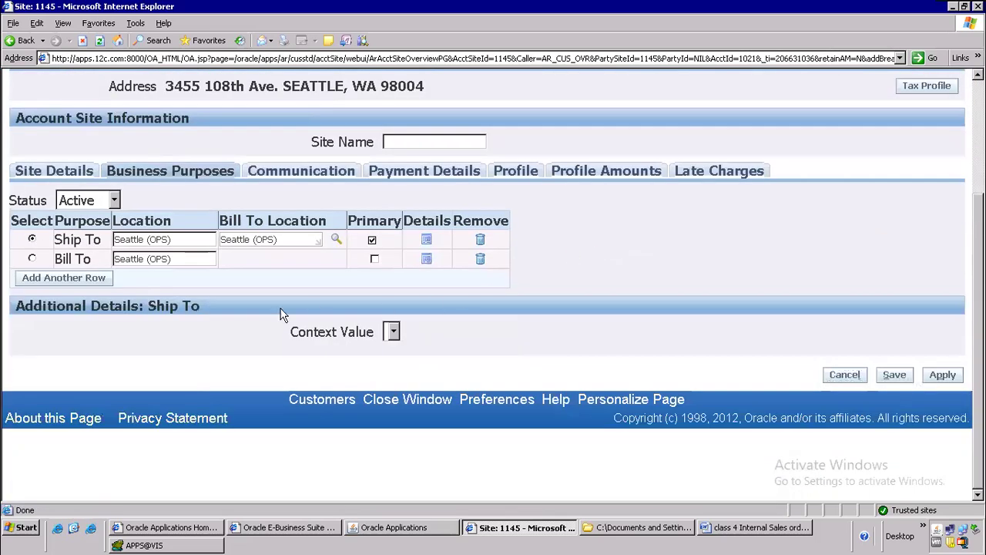
click(428, 240)
scroll(678, 192, down, 5)
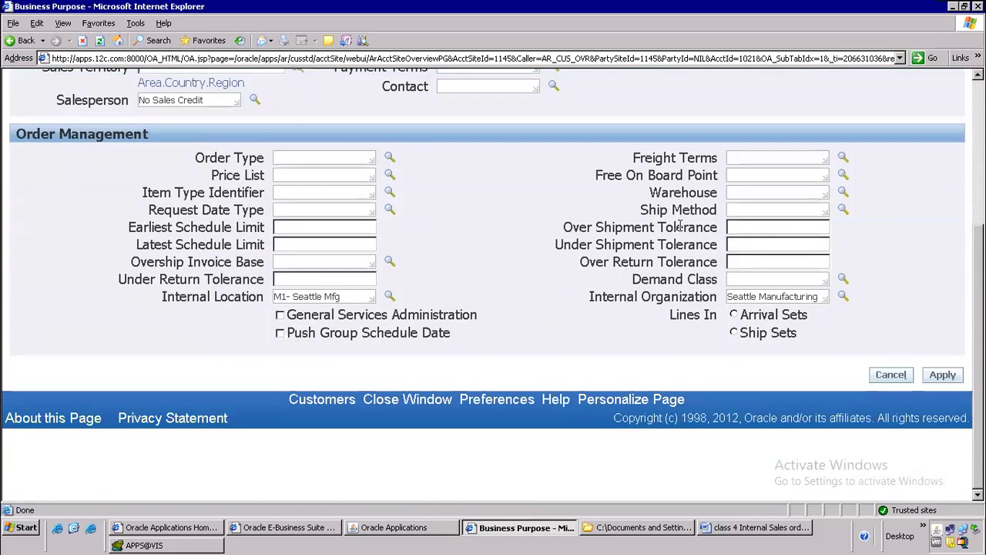
drag(301, 293, 161, 295)
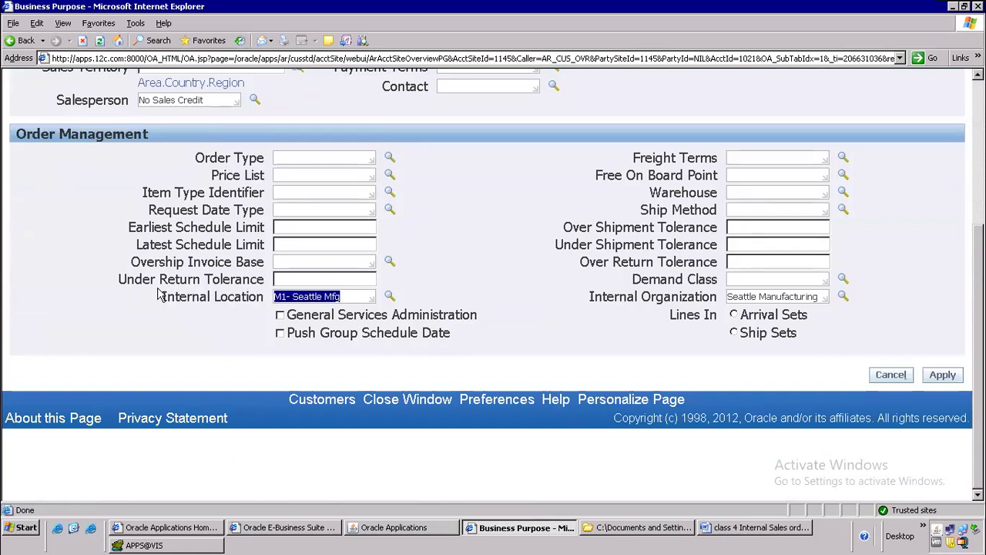
key(alt+Tab)
key(alt+Tab)
key(Tab)
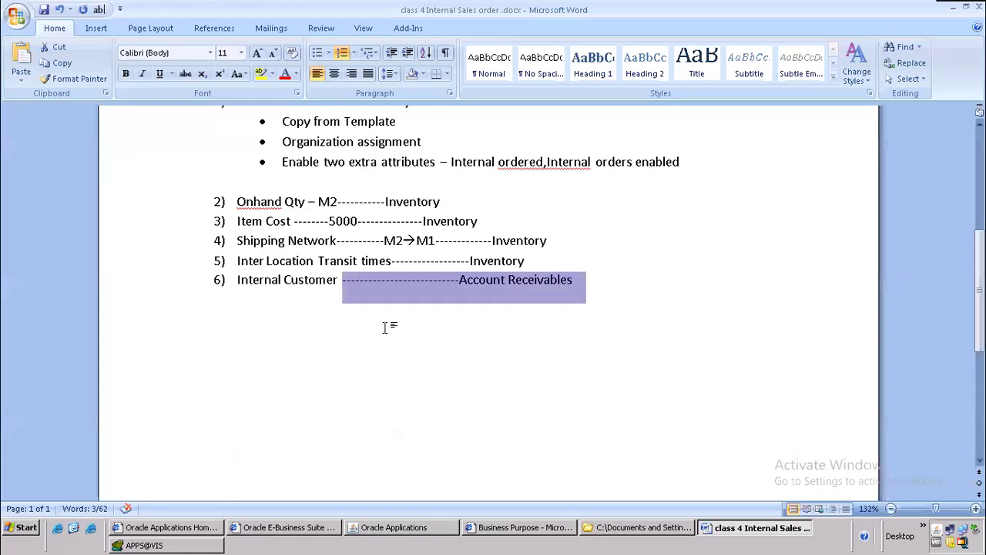
Step: Below item 6, add an unnumbered line 'Customers-->create or maintain customers -->'
click(329, 331)
key(Return)
key(BackSpace)
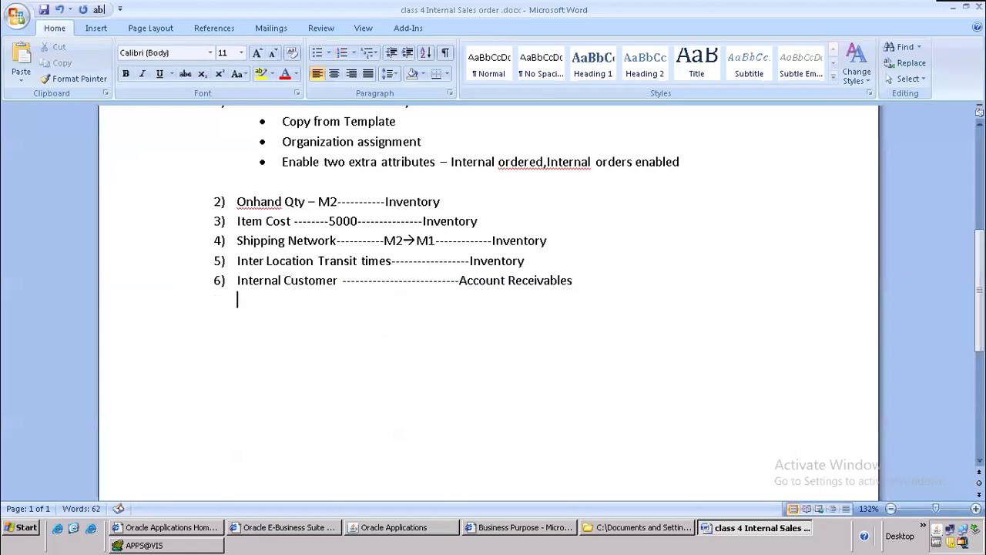
key(alt+Tab)
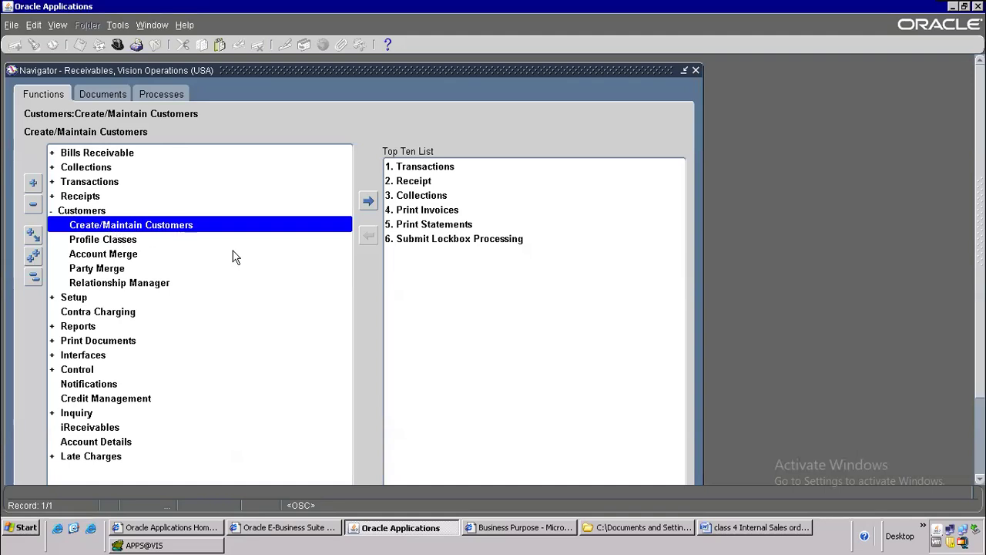
key(alt+Tab)
text(customers-)
text(-)
key(BackSpace)
key(BackSpace)
text(-->)
text(create )
text(or main)
text(tain custo)
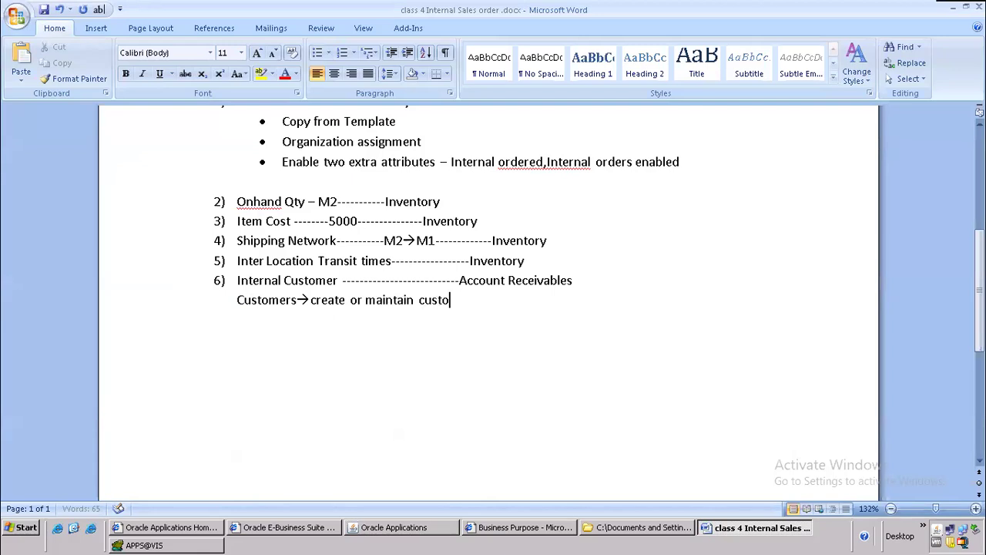
text(mers -->)
key(Return)
Step: Take the browser back to the site 1145 page and add 'vision --->' on the next line
click(539, 528)
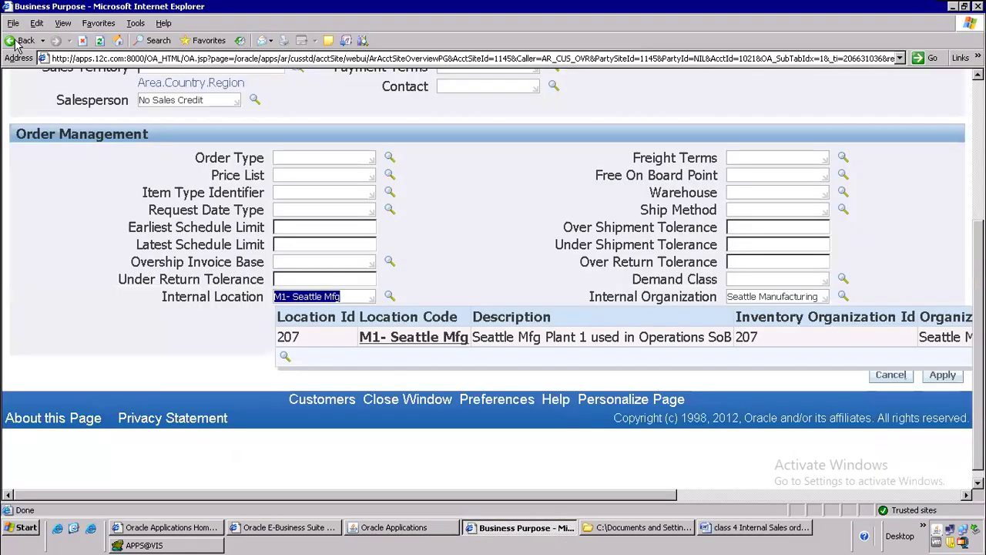
click(22, 45)
scroll(174, 202, up, 3)
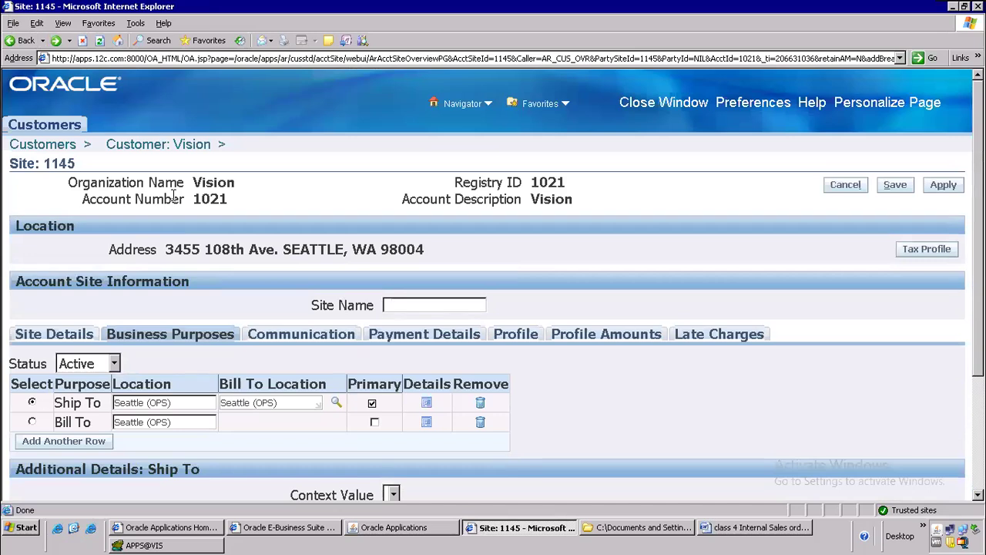
key(alt+Tab)
text(visi)
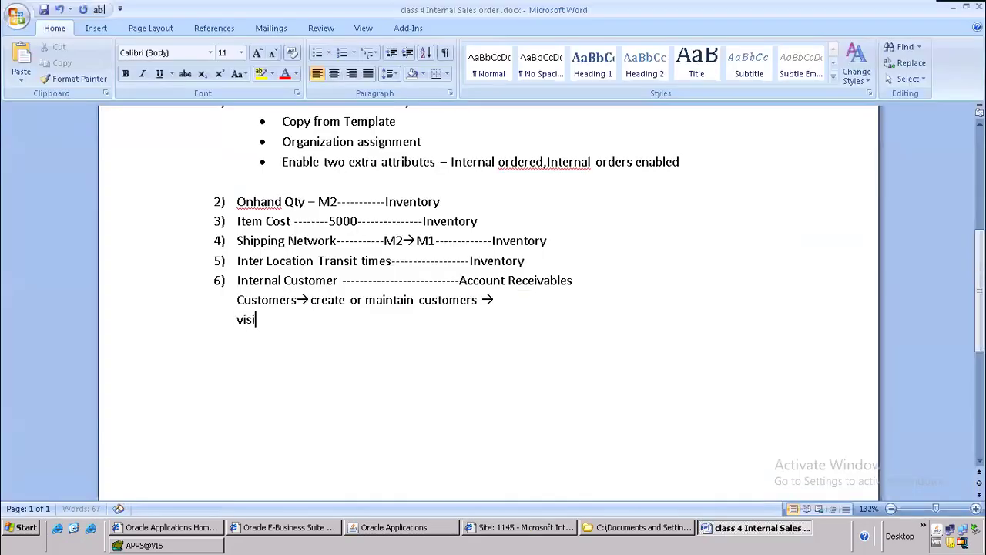
text(on --->)
key(alt+Tab)
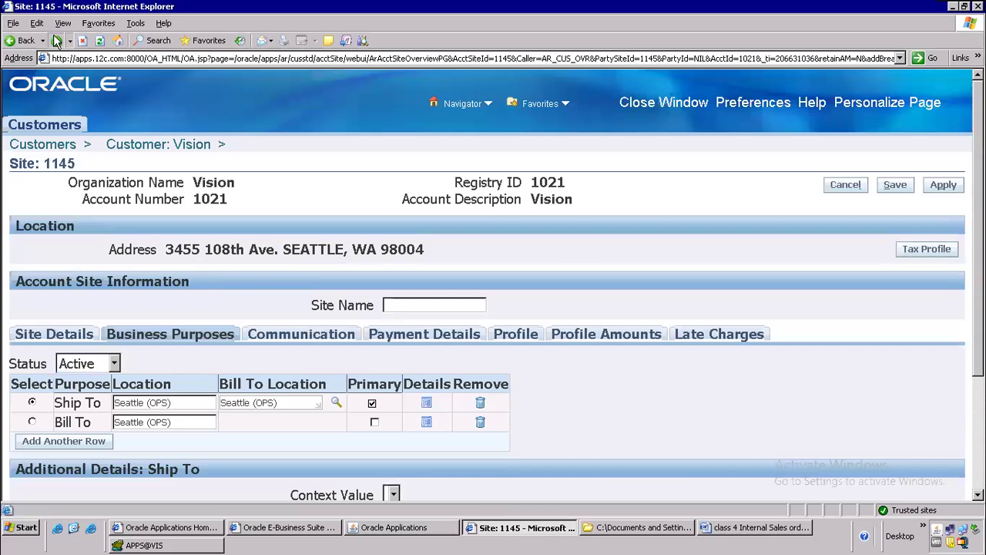
Step: Copy the 'Business Purpose : Ship To' heading from the Ship To page and paste it after Vision
click(57, 40)
scroll(224, 276, up, 1)
scroll(223, 276, up, 3)
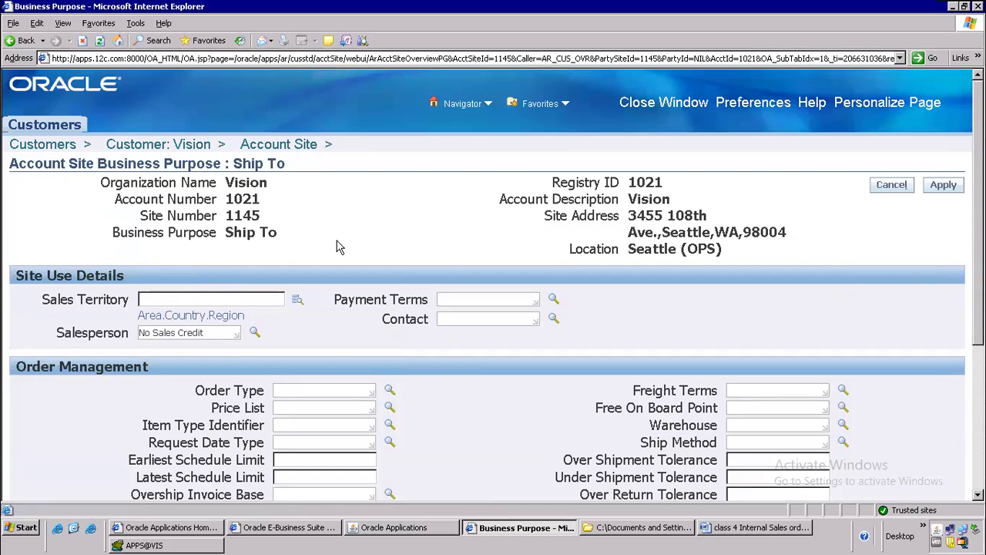
scroll(409, 272, down, 3)
scroll(400, 275, up, 3)
drag(98, 162, 303, 161)
key(ctrl+c)
key(alt+Tab)
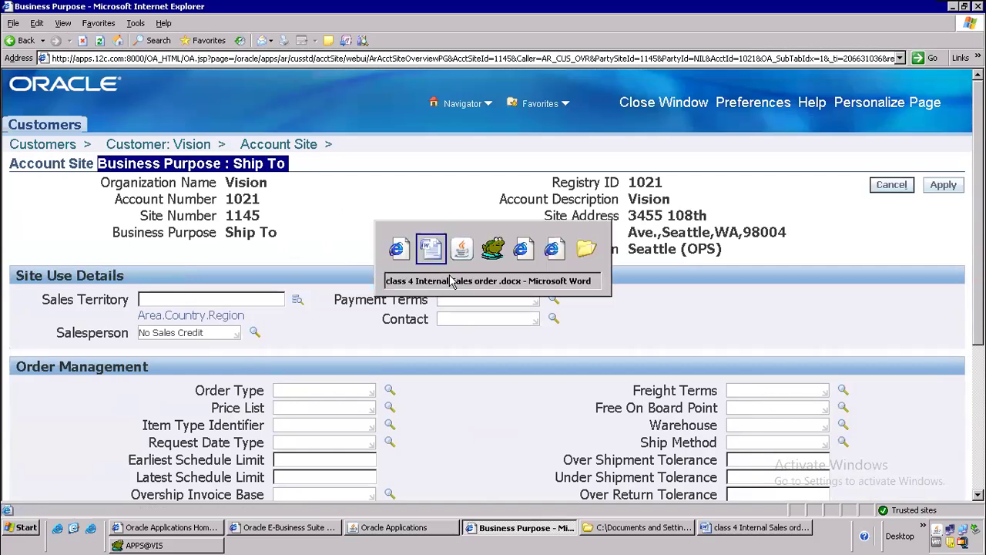
key(ctrl+v)
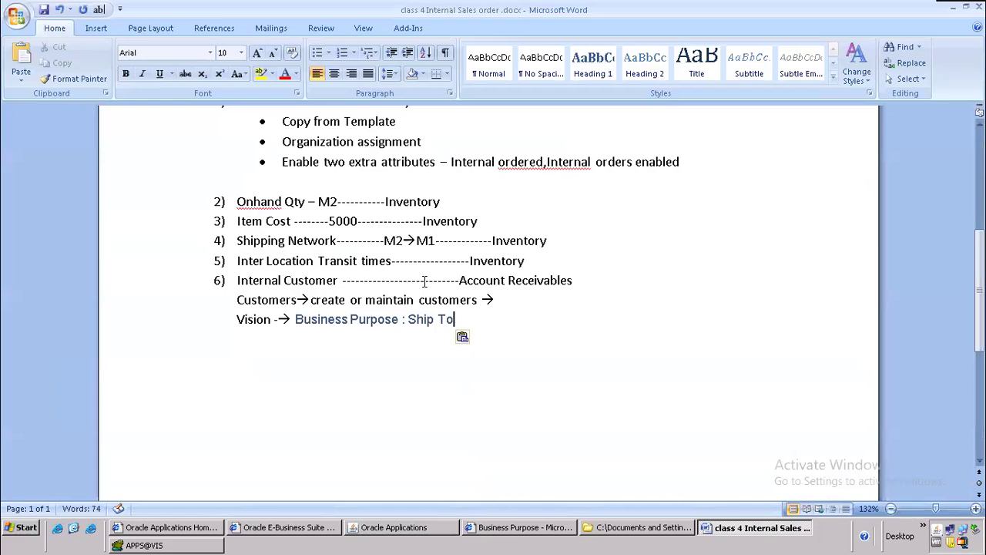
Step: Highlight the M1- Seattle Mfg location in Oracle and review items 1 through 6 in the notes
key(alt+Tab)
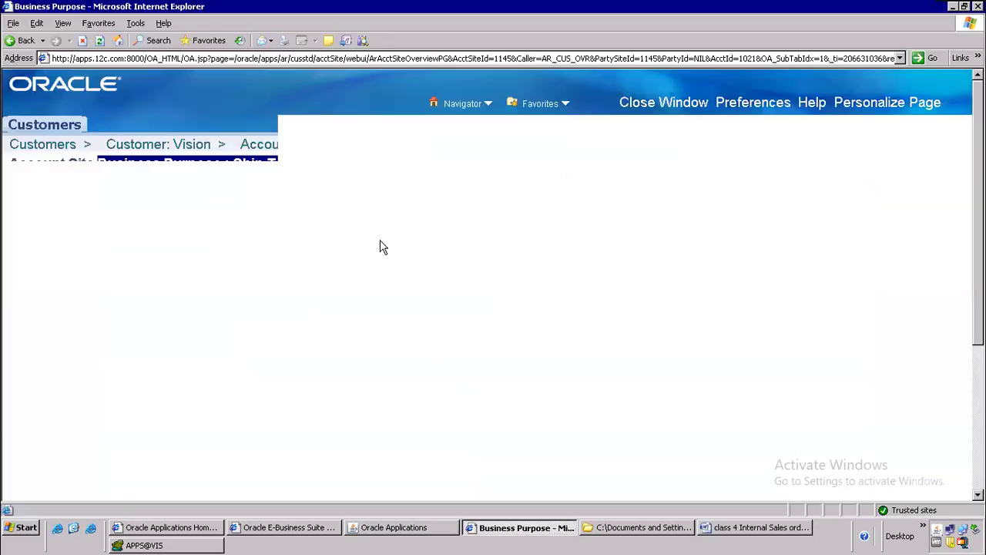
scroll(281, 310, down, 1)
drag(352, 296, 285, 309)
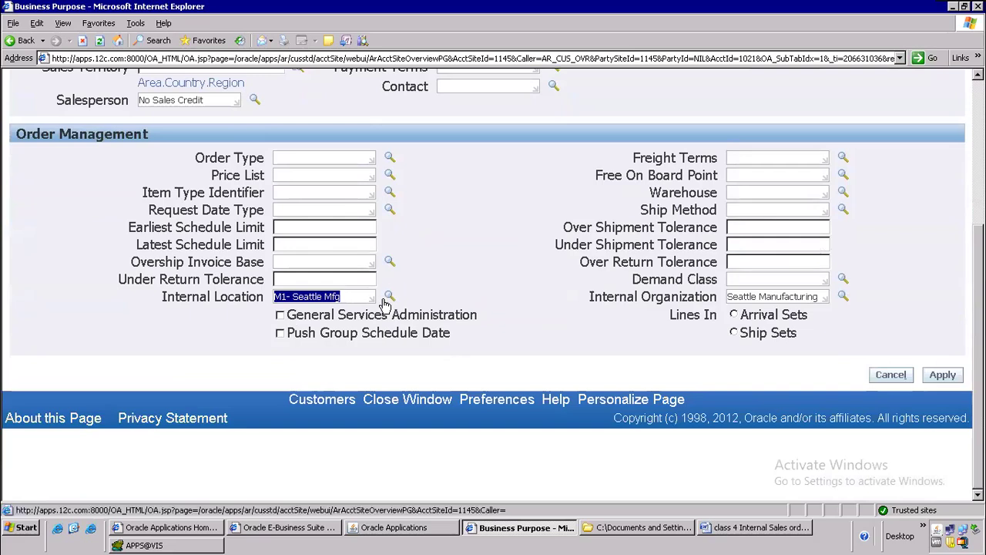
key(alt+Tab)
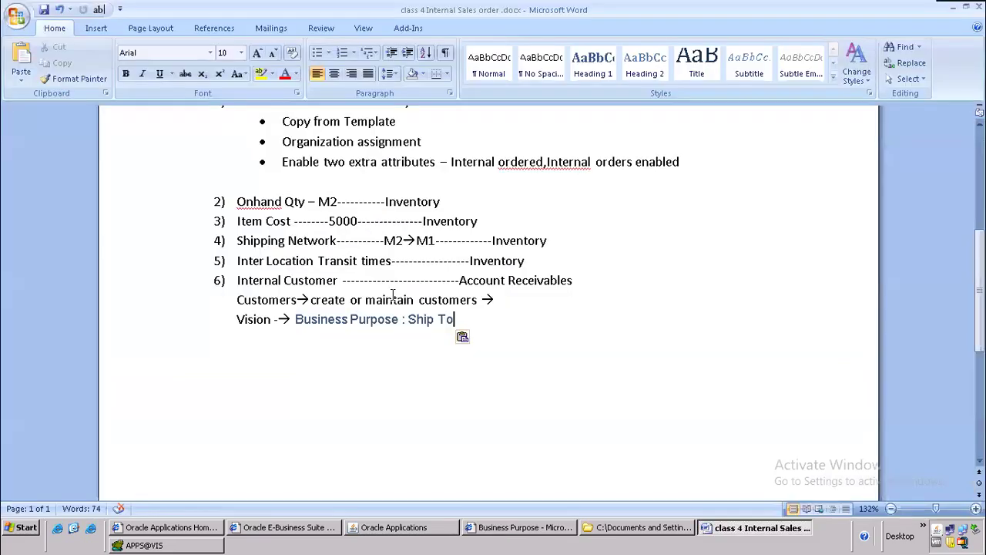
scroll(428, 318, up, 3)
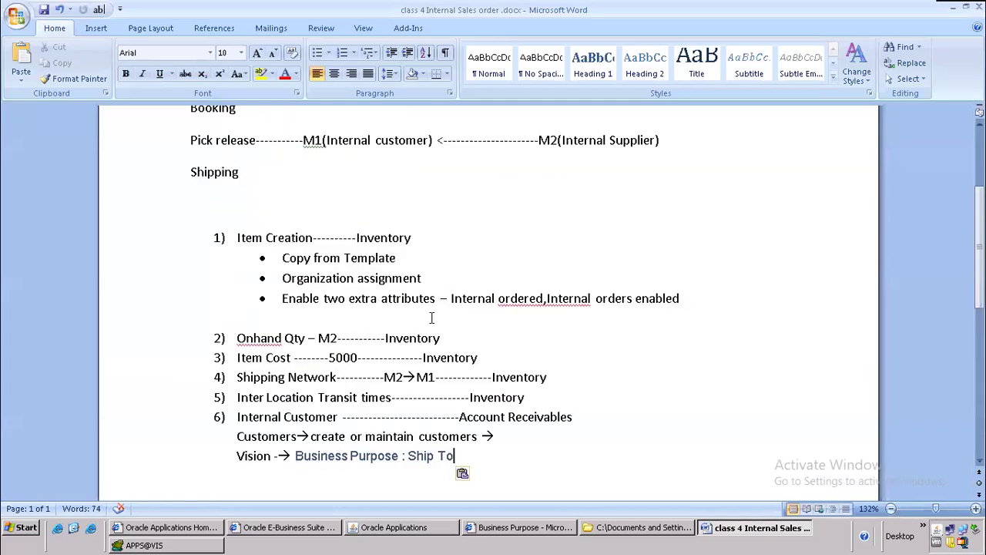
scroll(424, 323, down, 4)
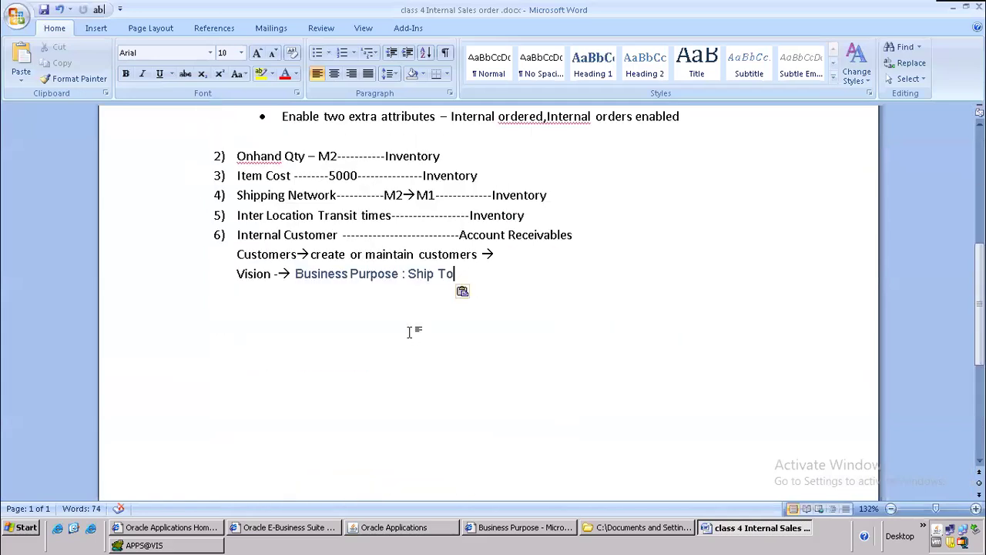
drag(238, 235, 460, 278)
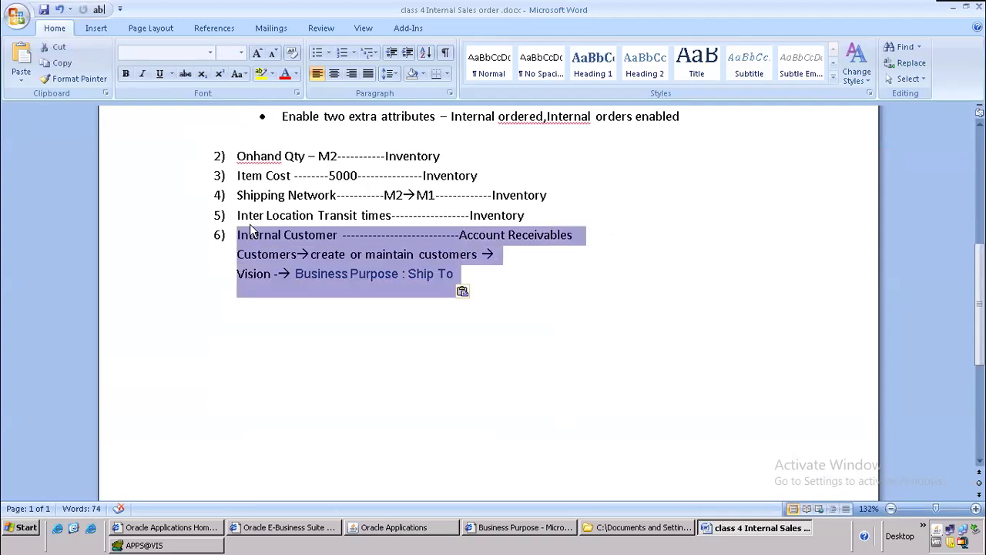
drag(238, 215, 460, 289)
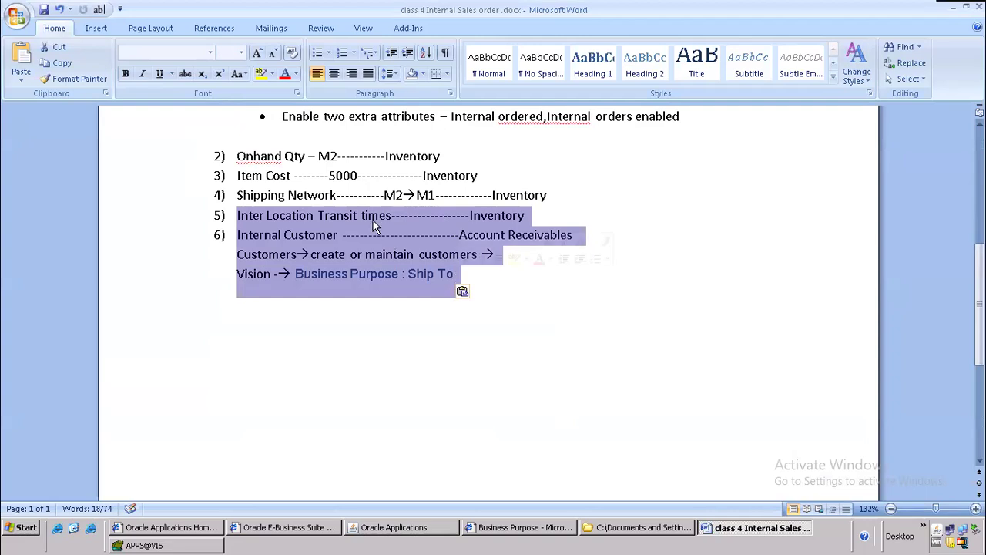
drag(234, 196, 523, 276)
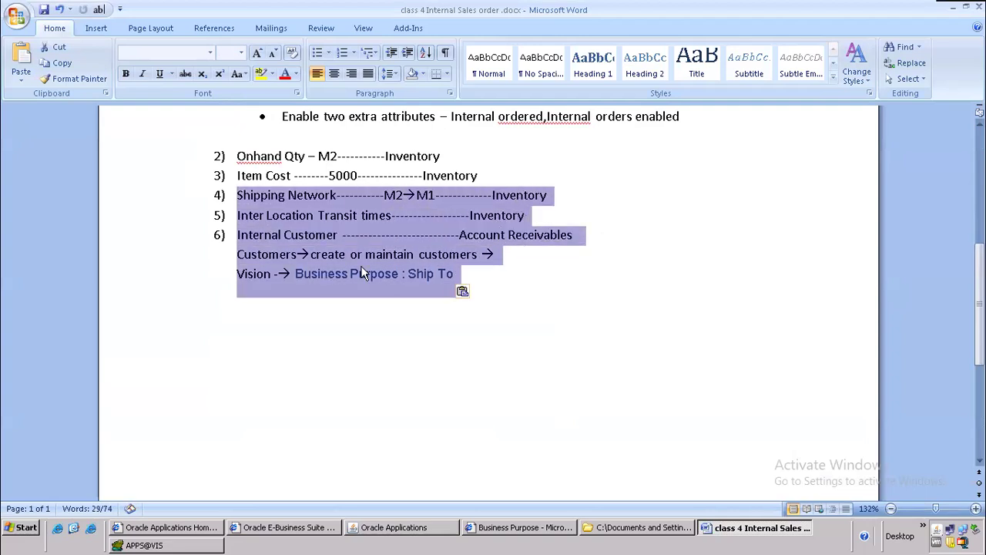
scroll(284, 284, up, 3)
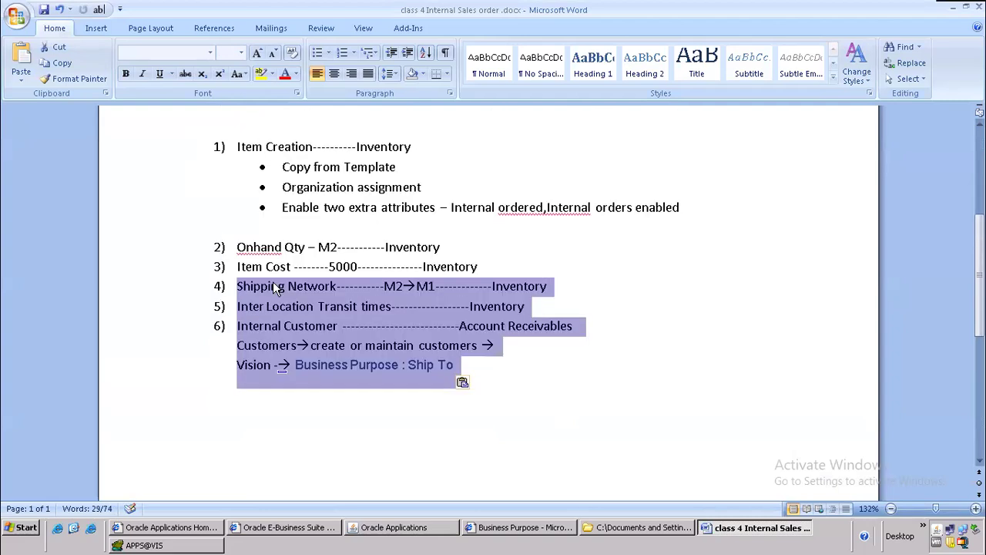
click(237, 192)
drag(236, 193, 484, 312)
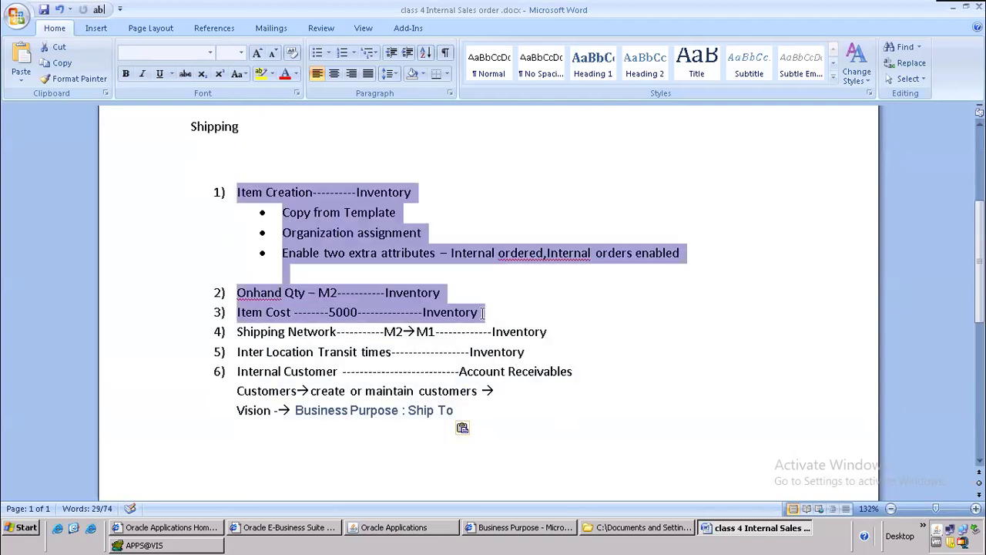
drag(230, 331, 496, 417)
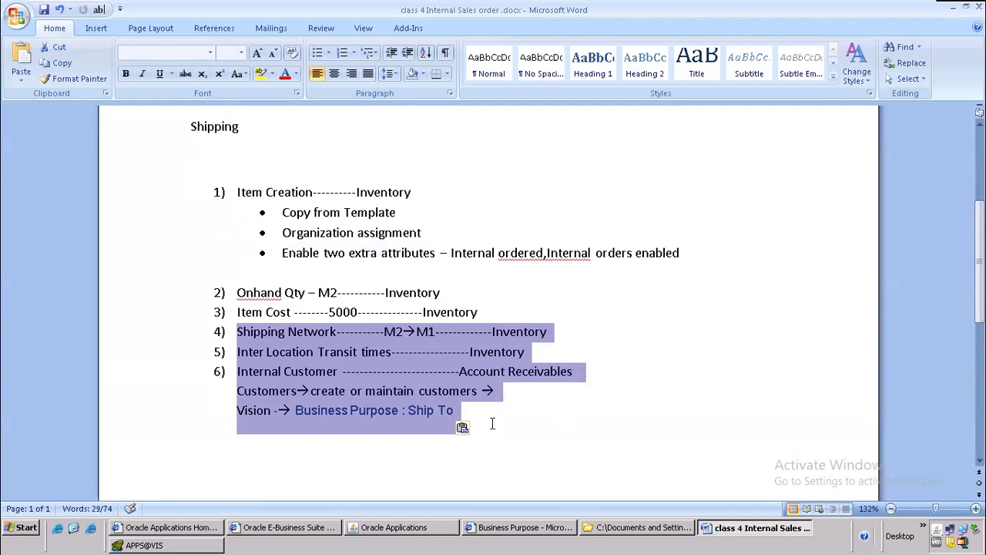
Step: Add an empty item 7) below the Vision line and save the notes
click(492, 423)
text(7))
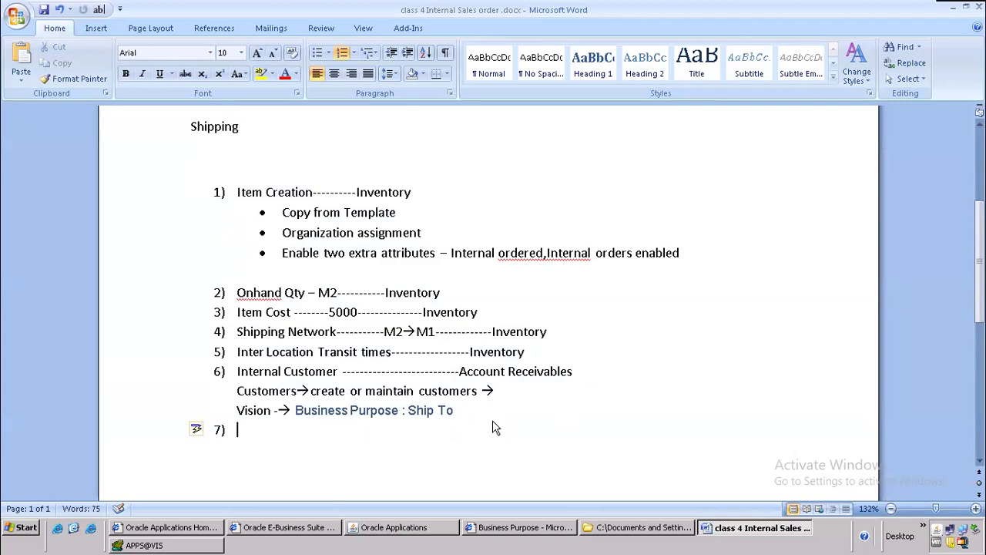
key(ctrl+s)
click(406, 518)
click(404, 527)
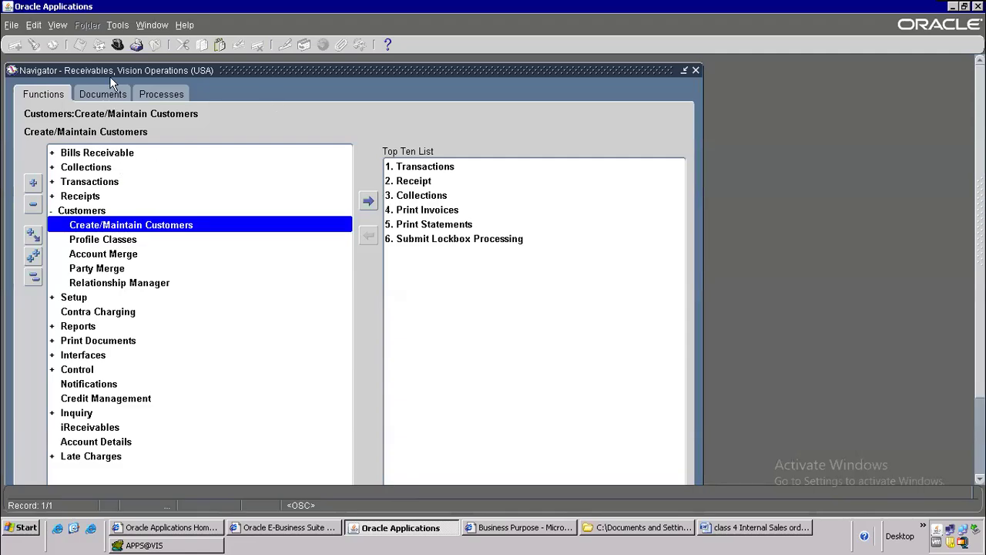
Step: Switch to the Purchasing, Vision Operations (USA) responsibility
click(118, 46)
text(purchasing%)
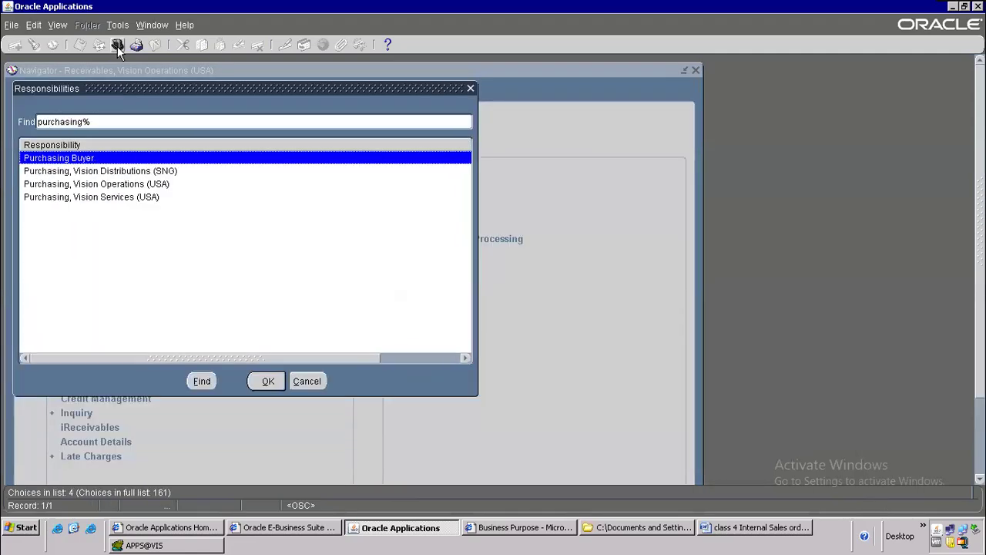
key(Down)
key(Down)
key(Down)
key(Up)
key(Return)
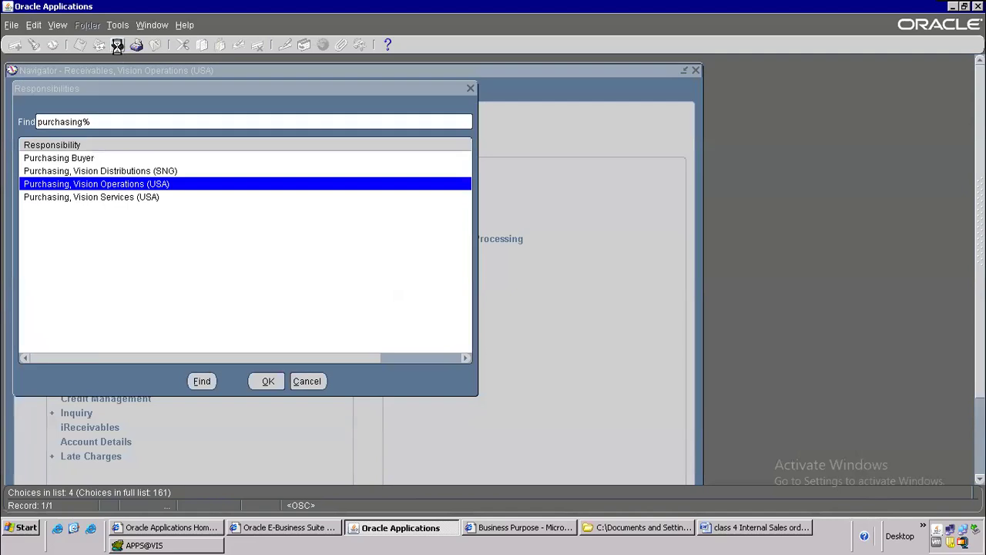
Step: Open Purchasing Options from Setup > Organizations
text(s)
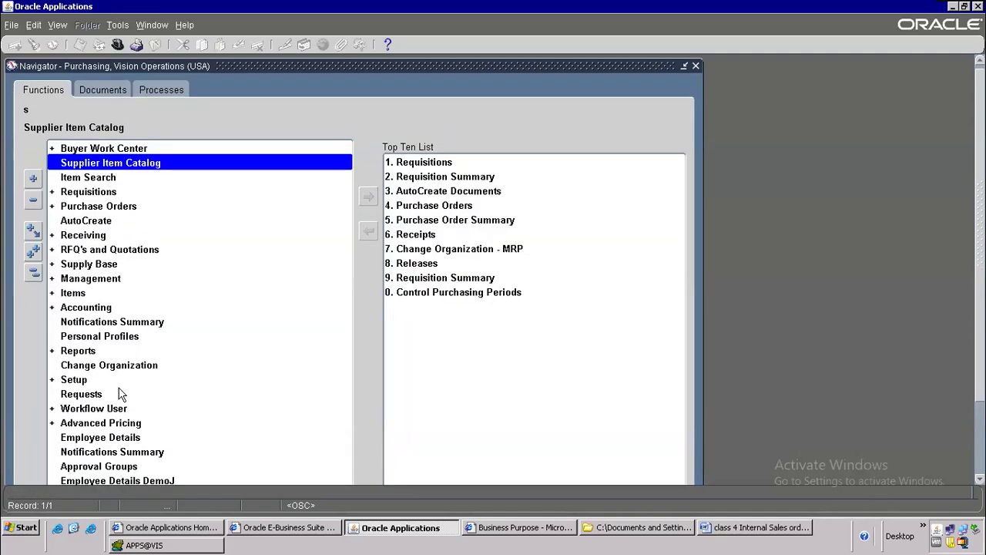
double_click(90, 383)
scroll(221, 298, down, 4)
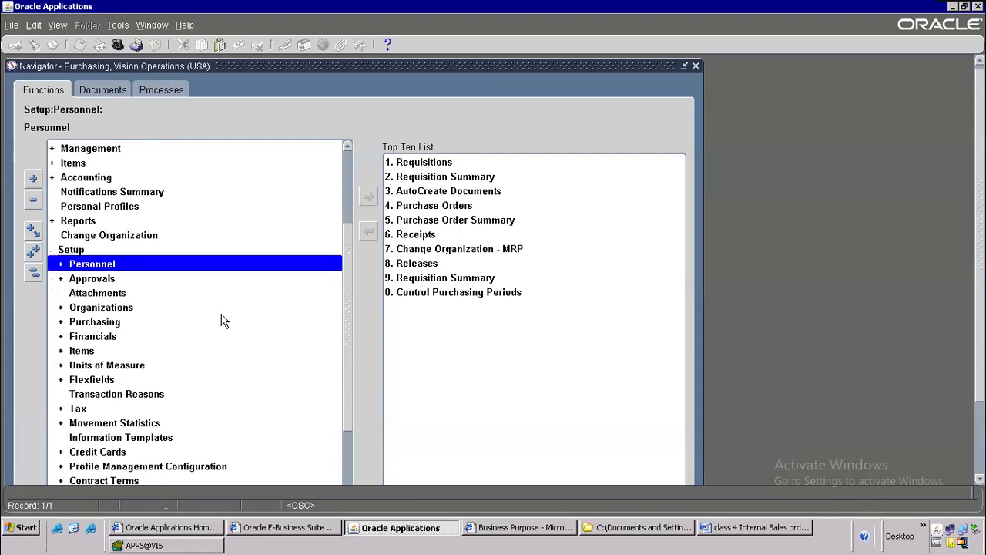
double_click(100, 264)
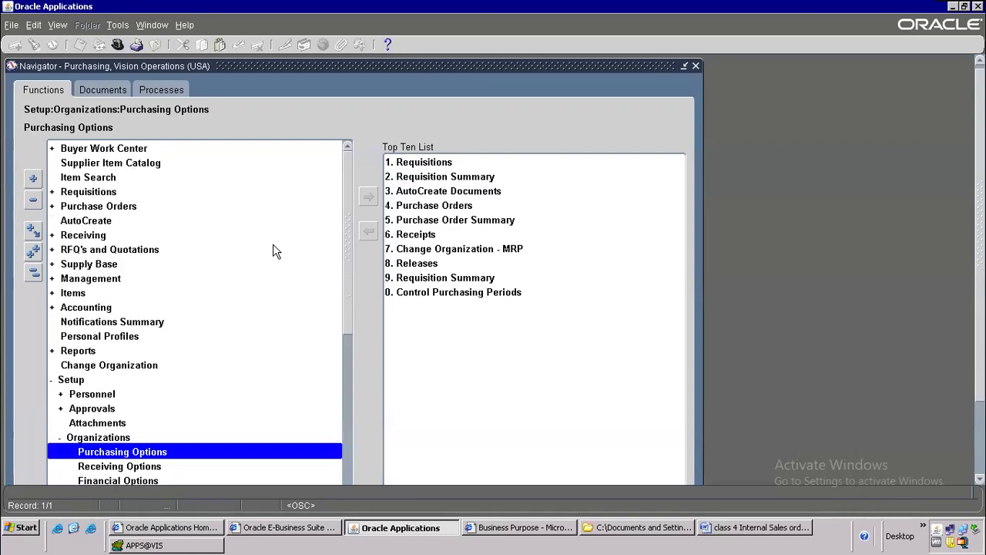
scroll(262, 269, down, 2)
double_click(137, 365)
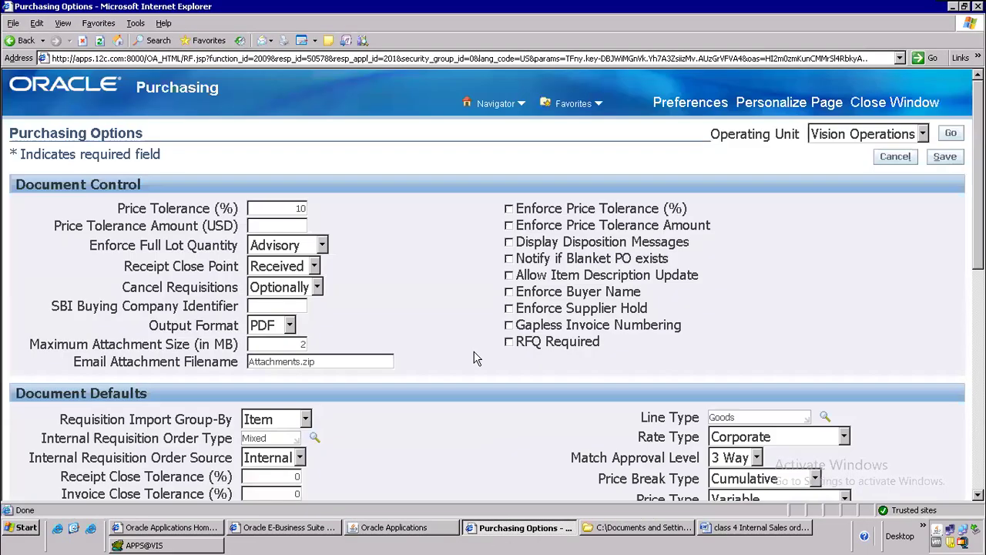
click(508, 536)
Step: Paste the Internal Requisition rows, Order Type Mixed and Order Source Internal, into the notes above 7)
scroll(484, 269, down, 5)
scroll(308, 217, up, 2)
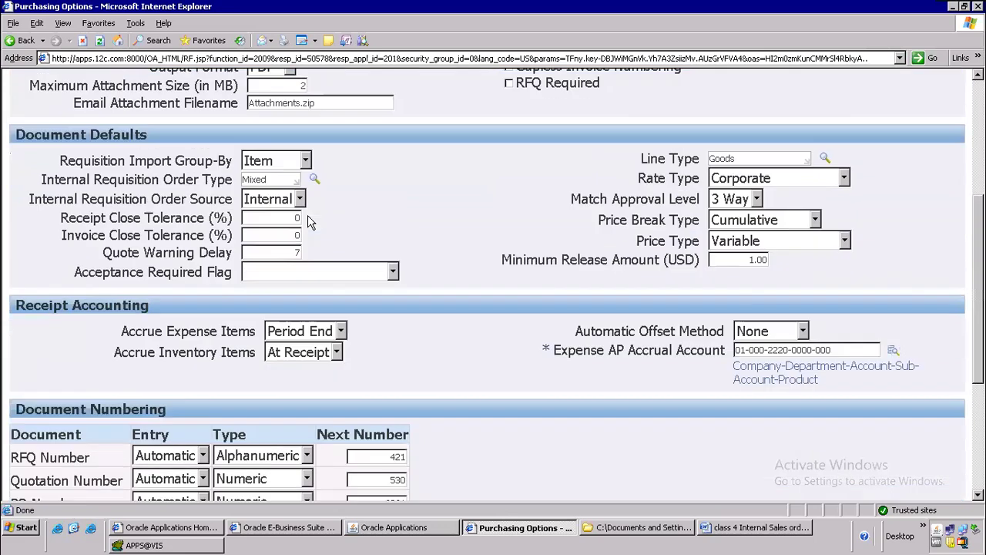
drag(43, 180, 324, 206)
key(ctrl+c)
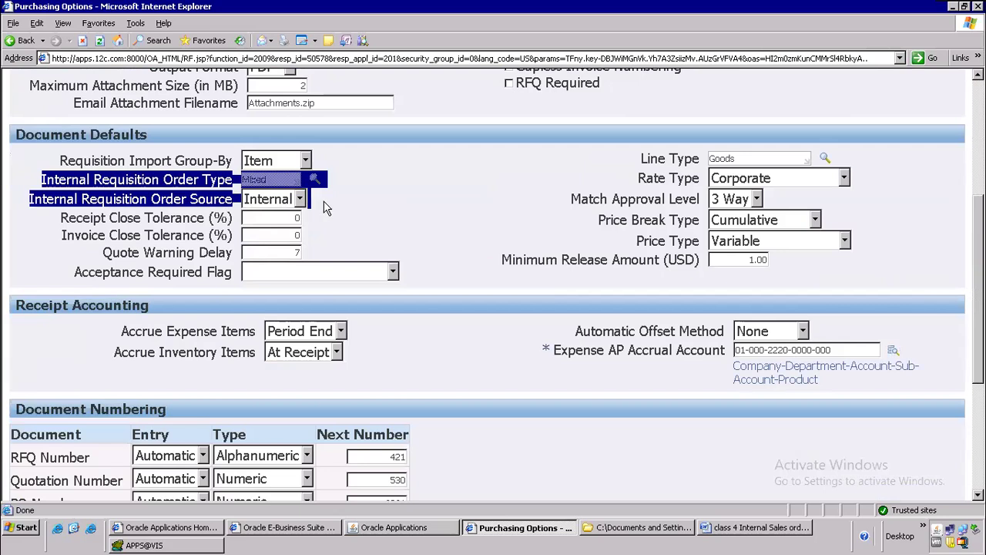
key(alt+Tab)
key(alt+Tab)
key(Tab)
key(Tab)
key(ctrl+v)
scroll(445, 272, down, 1)
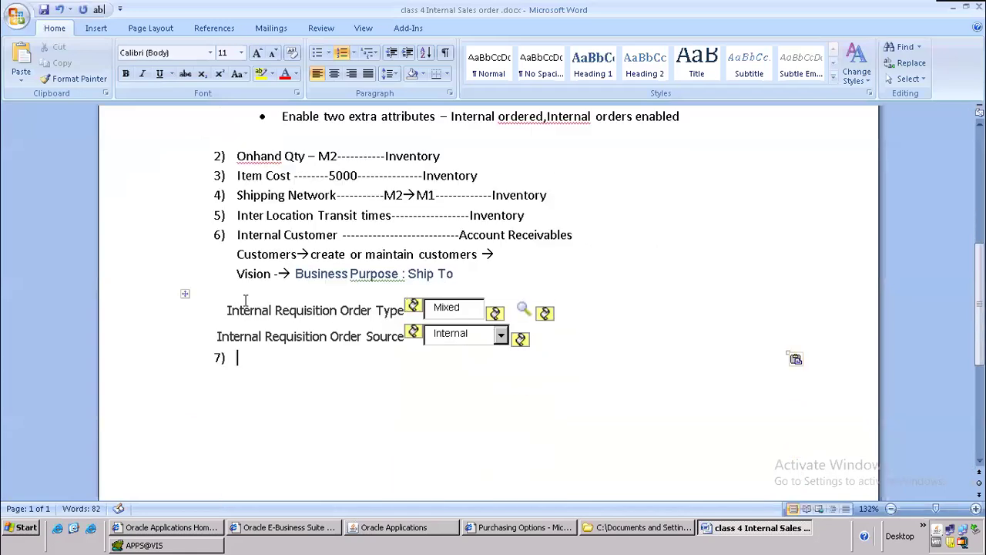
Step: Add item 7) '----------Purchasing' after the Ship To line, removing the extra 8)
click(490, 274)
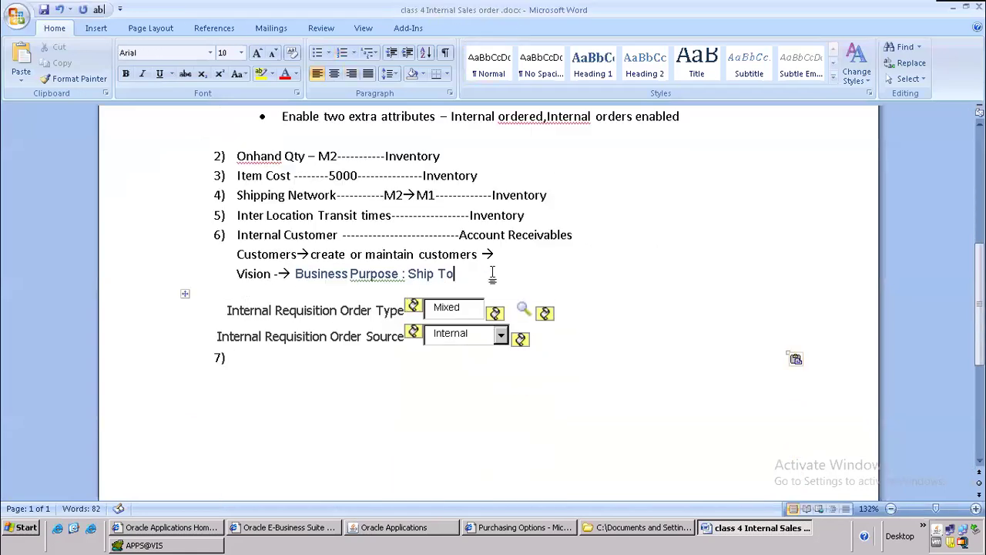
key(Return)
text(7))
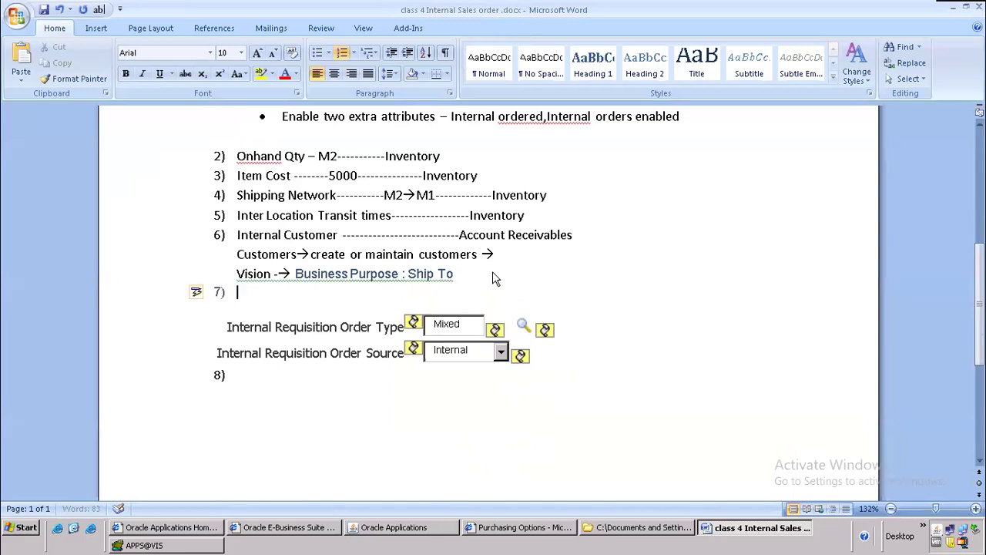
click(261, 373)
key(BackSpace)
click(298, 297)
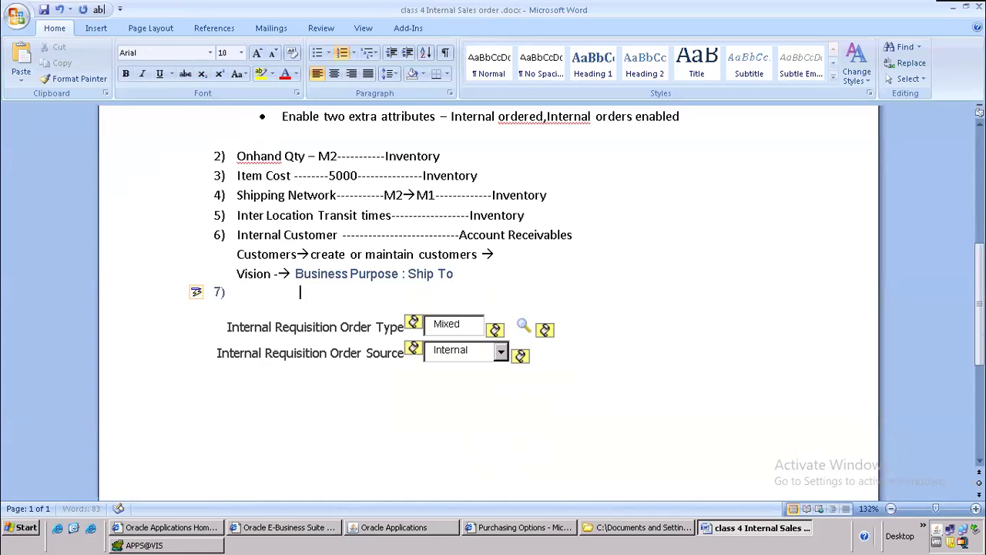
text(----------Purchasing)
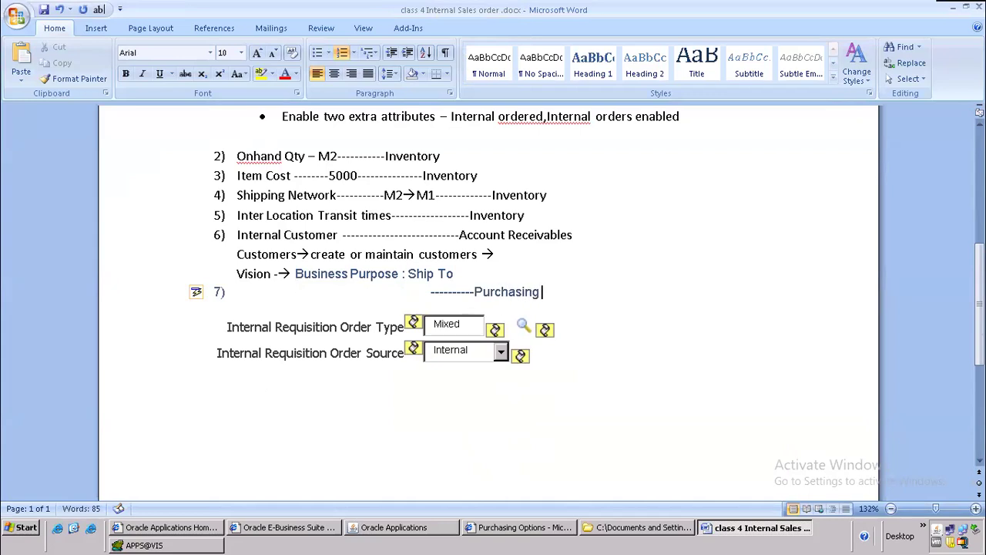
Step: Type the heading 'Functional Consultant' above item 1
scroll(304, 176, up, 5)
scroll(304, 176, up, 2)
scroll(305, 175, up, 1)
scroll(272, 228, down, 2)
click(232, 296)
text(Functio)
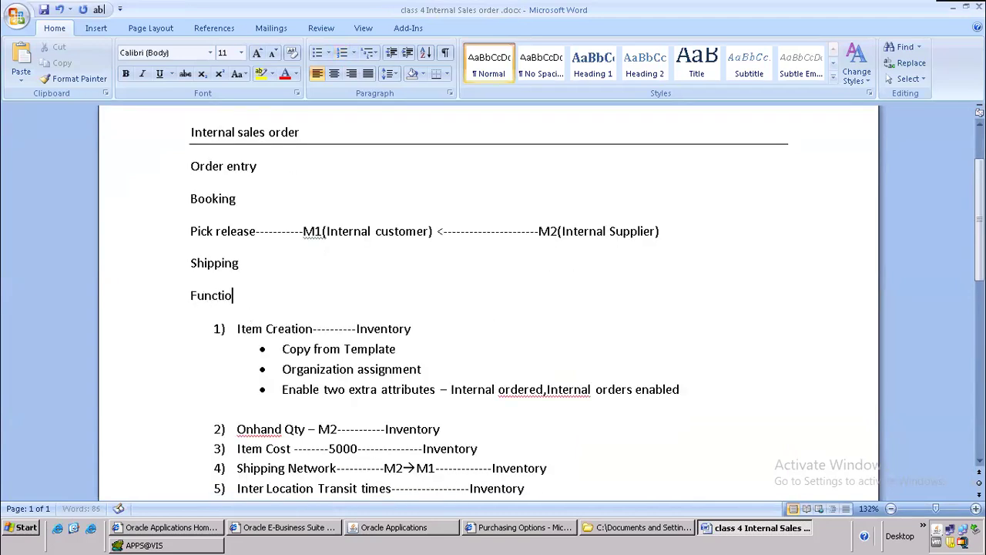
text(nal Consultant)
Step: Add a dashed horizontal rule under Functional Consultant and delete the empty line beneath it
key(Return)
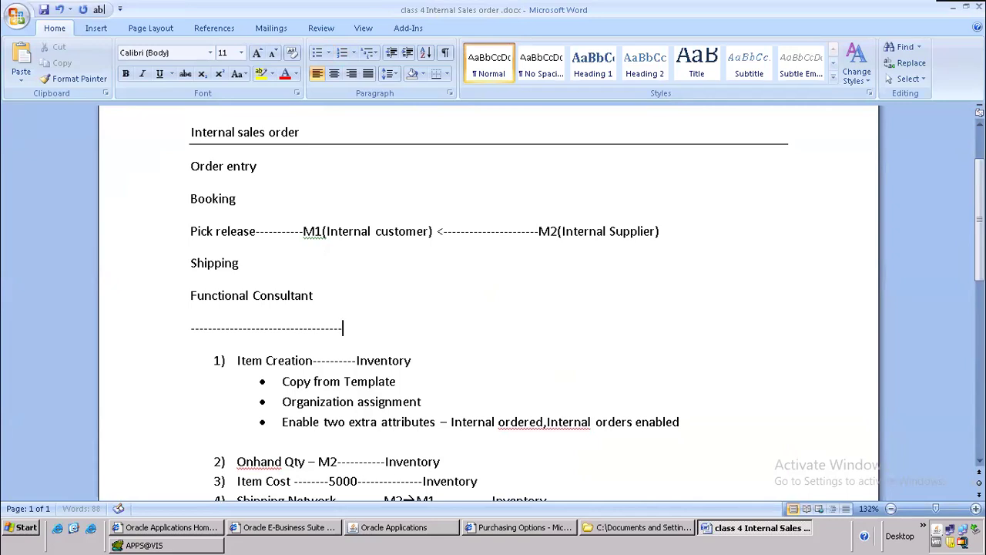
text(----------------------------------)
key(Return)
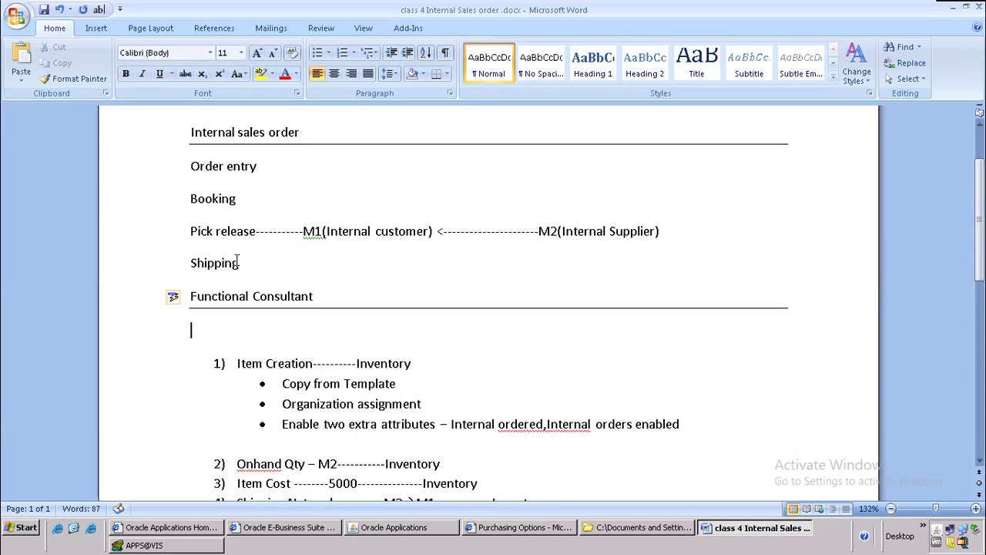
key(Delete)
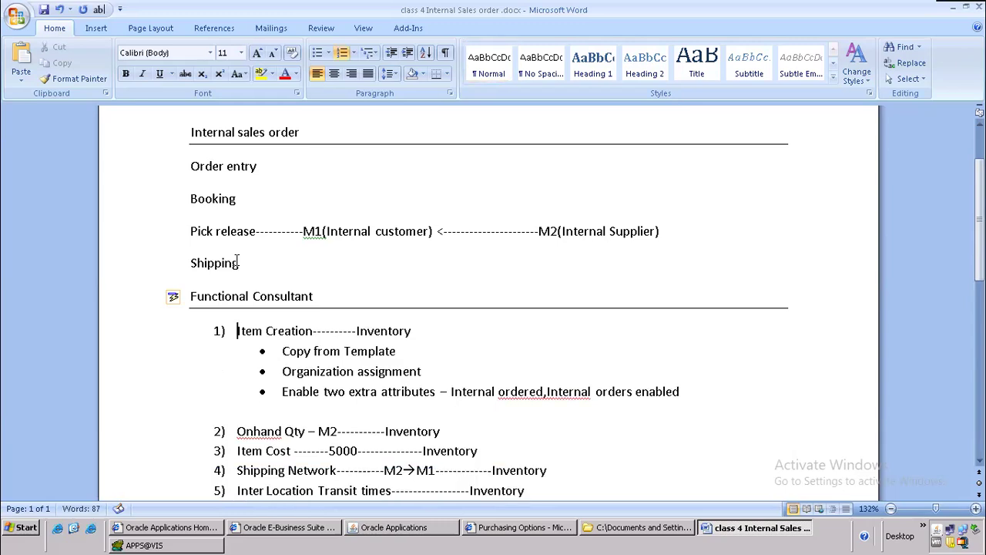
Step: Select the list from Item Creation through the Order Source row to review it
key(Down)
key(Down)
key(Down)
key(Down)
key(Down)
key(Down)
key(Down)
key(Down)
key(Down)
key(Down)
key(Down)
key(Down)
key(Down)
key(Down)
key(Down)
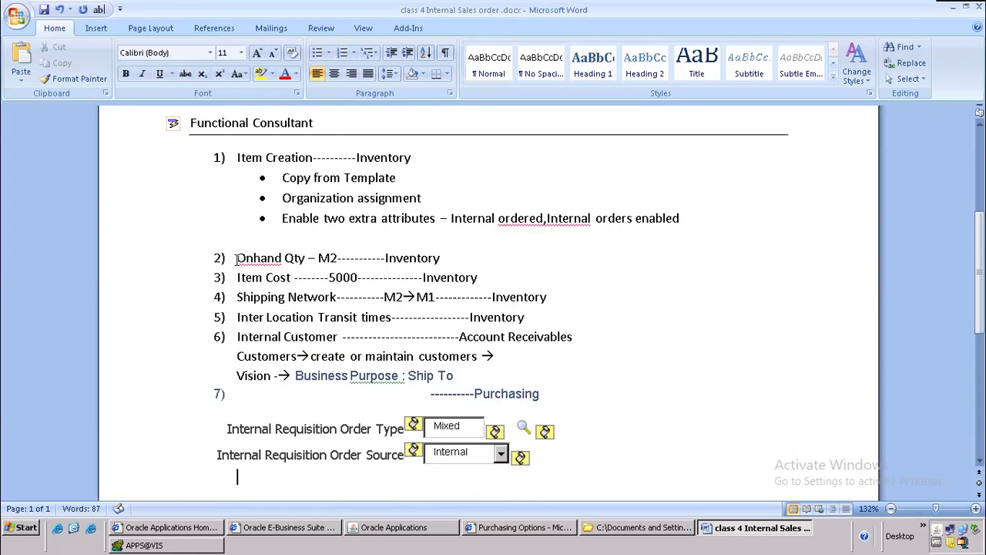
key(shift+Up)
key(shift+Up)
key(shift+Up)
key(shift+Up)
key(shift+Up)
key(shift+Up)
key(shift+Up)
key(shift+Up)
key(shift+Up)
key(shift+Up)
key(shift+Up)
key(shift+Up)
key(shift+Up)
key(shift+Up)
key(shift+Up)
key(shift+Down)
scroll(239, 265, up, 1)
click(429, 243)
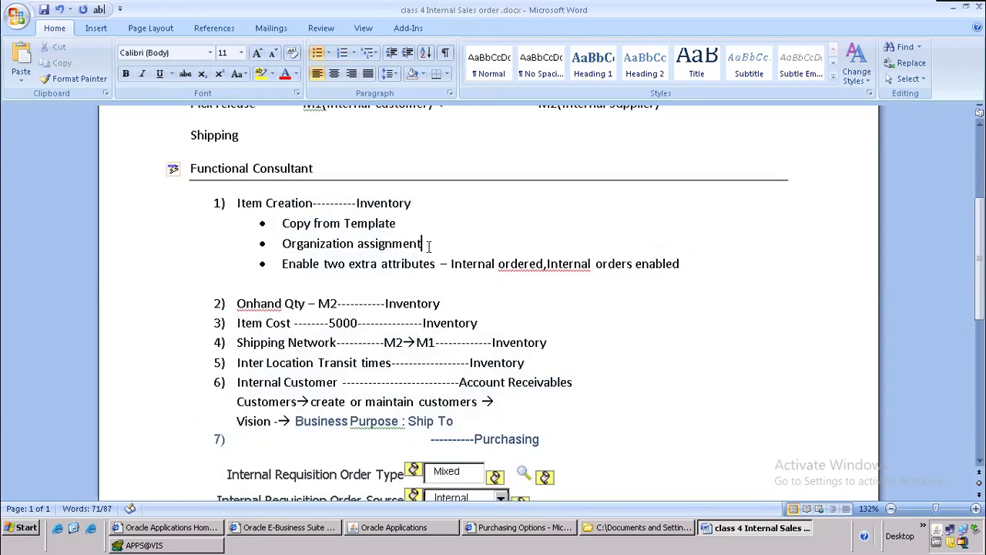
scroll(429, 245, down, 1)
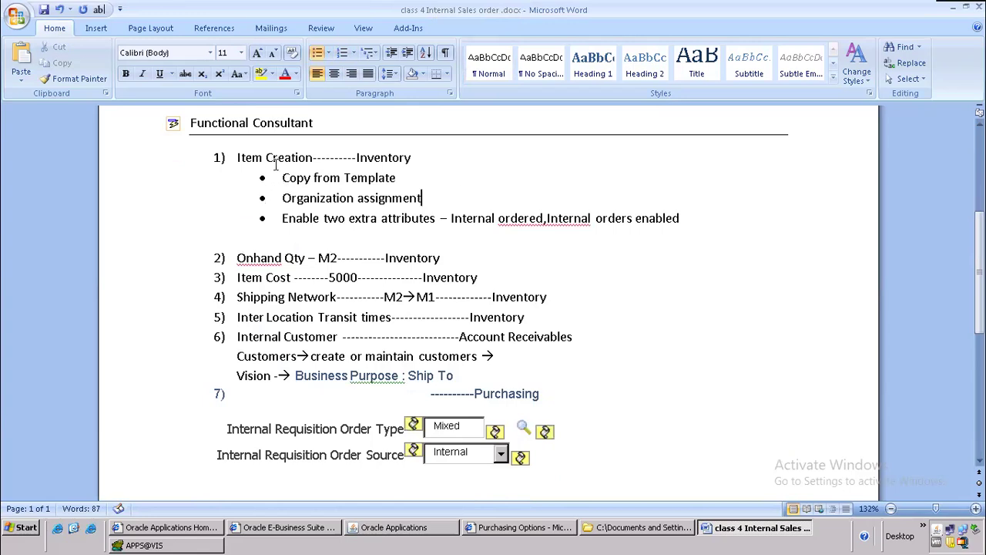
drag(236, 158, 540, 465)
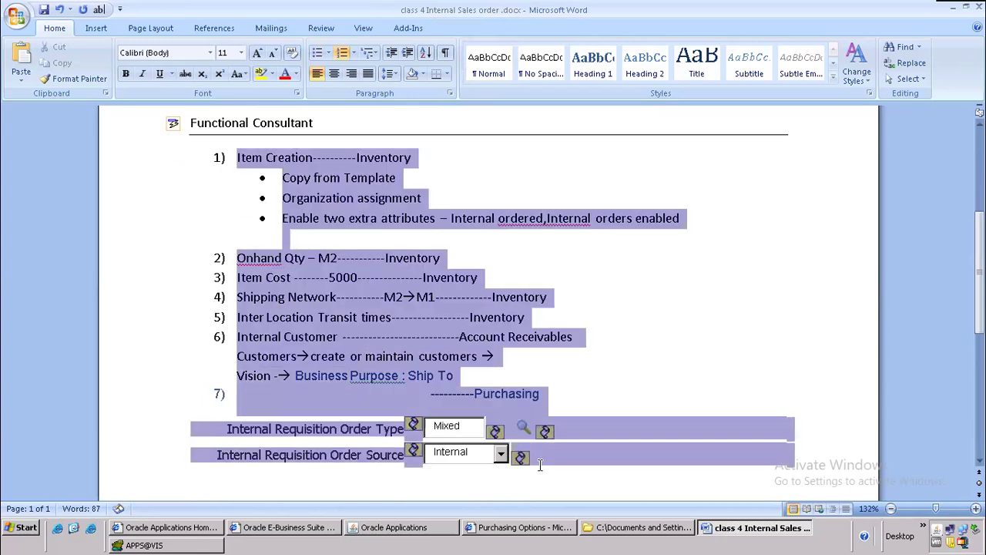
Step: Delete the magnifier and marker icons beside Mixed and Internal, undoing one accidental field deletion
click(563, 473)
drag(561, 432, 499, 425)
key(Delete)
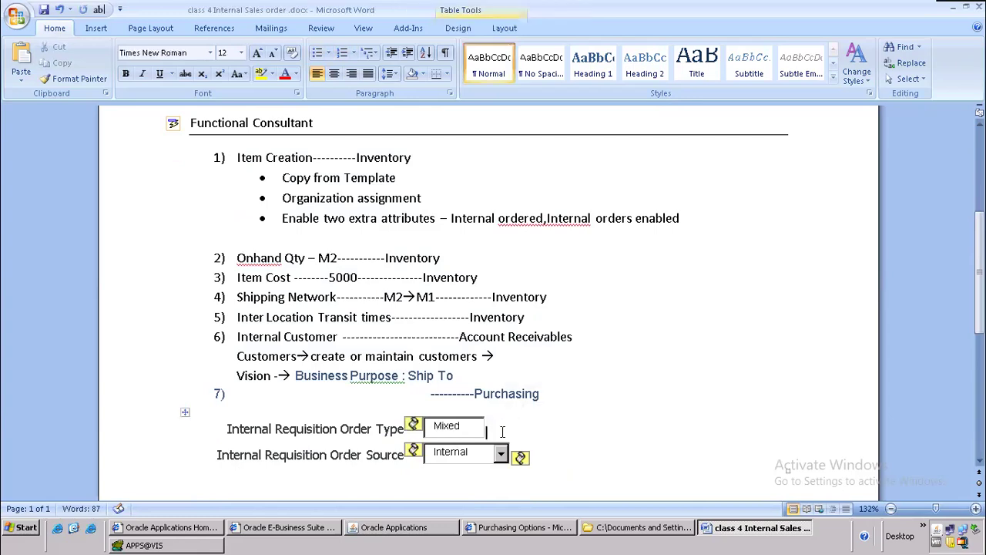
drag(511, 459, 535, 465)
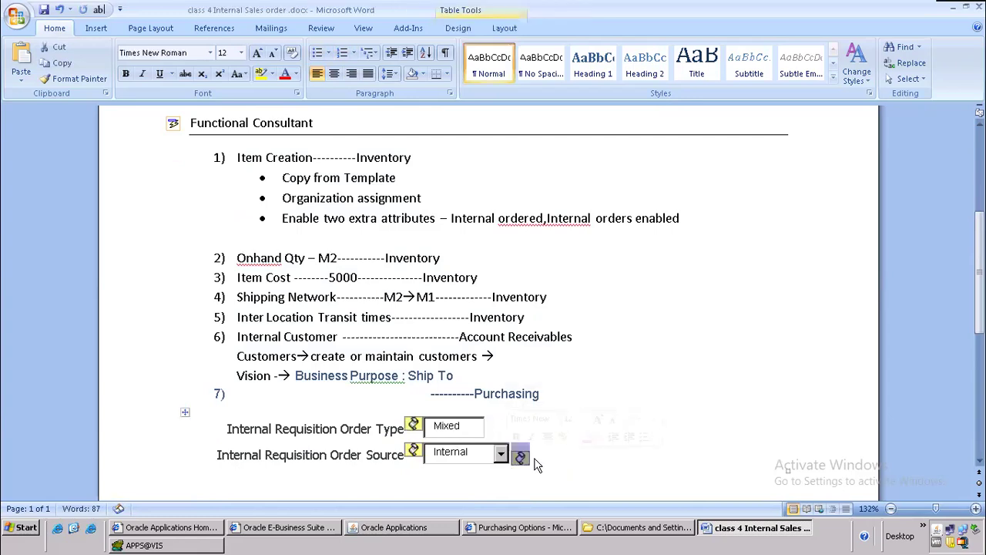
key(Delete)
key(ctrl+z)
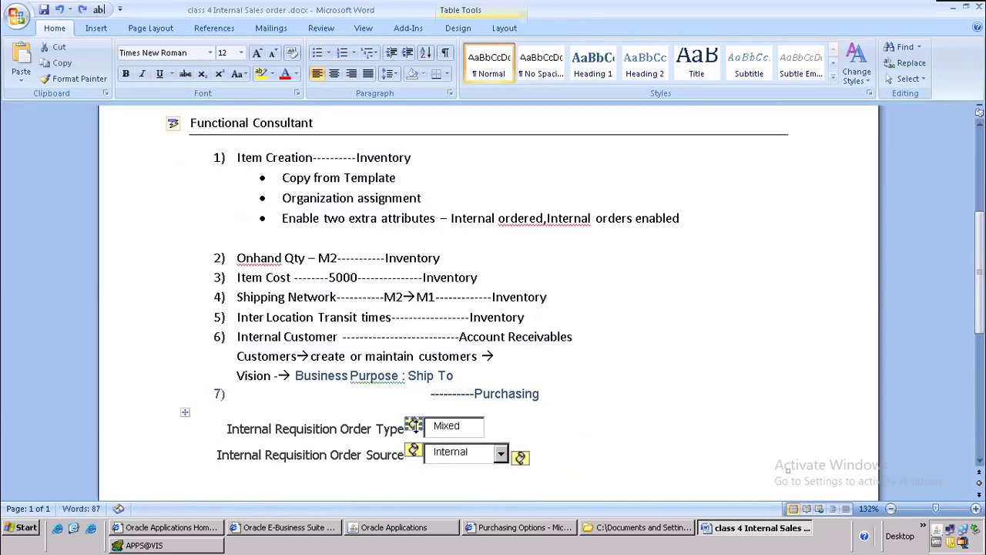
key(Delete)
click(414, 448)
key(Delete)
click(515, 455)
key(Delete)
scroll(555, 422, down, 1)
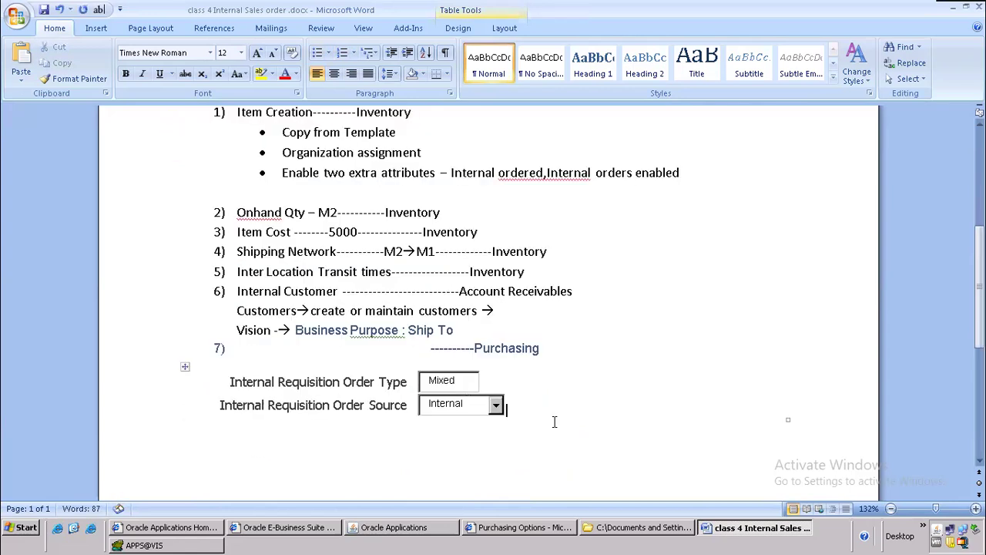
Step: Add the path 'setup--organizations- purchasing options' to line 7 and remove the extra spaces
click(273, 356)
text(setup-- )
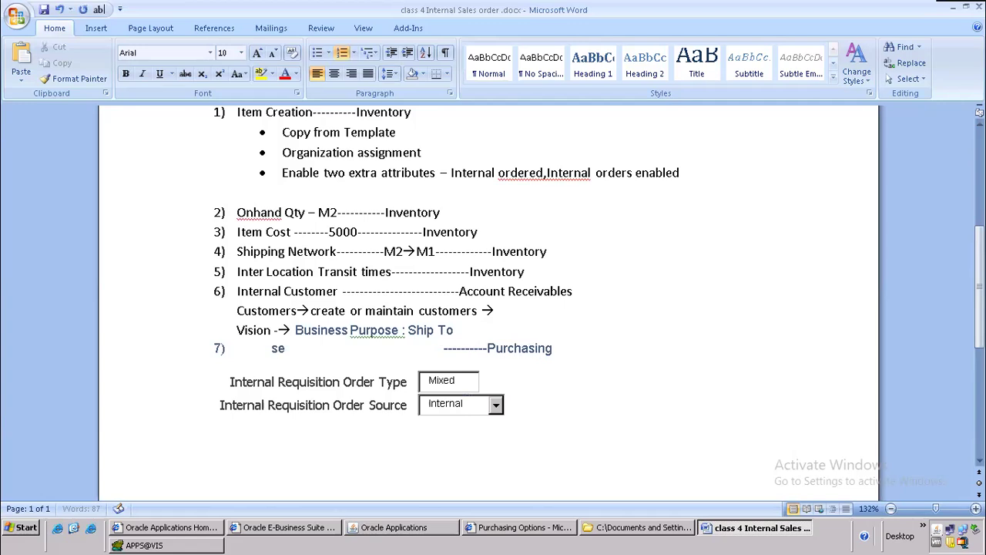
text(pu)
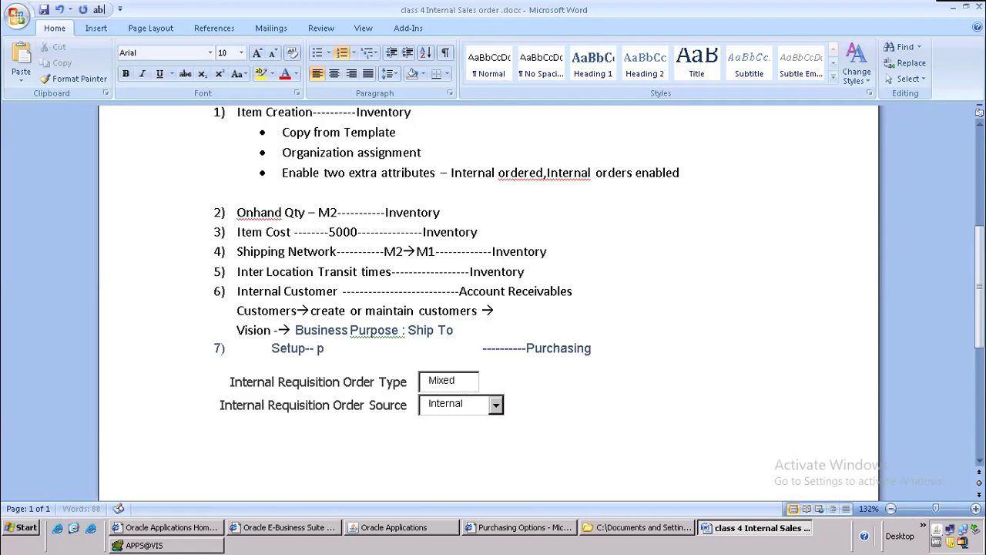
key(BackSpace)
key(BackSpace)
text(organi)
text(zations- pu)
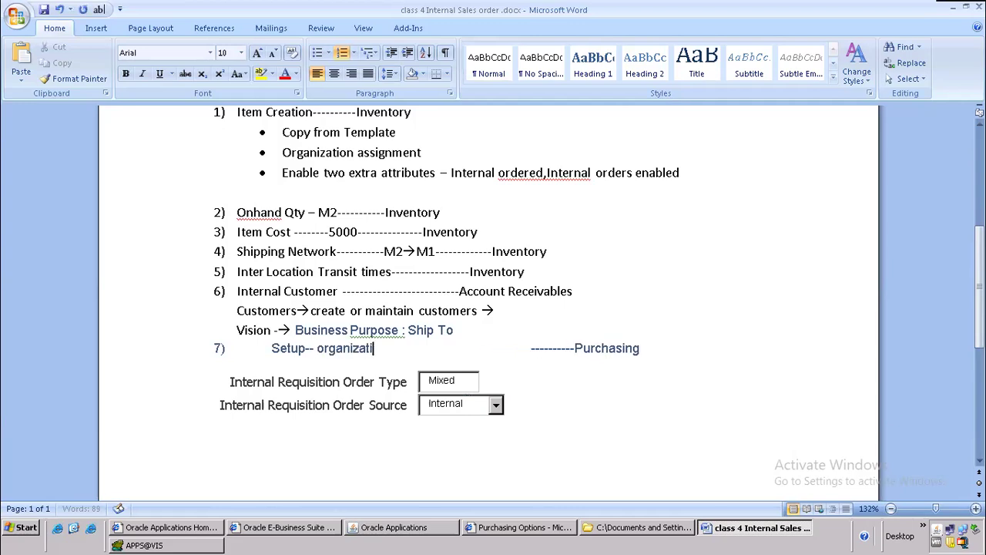
text(rchasing pt)
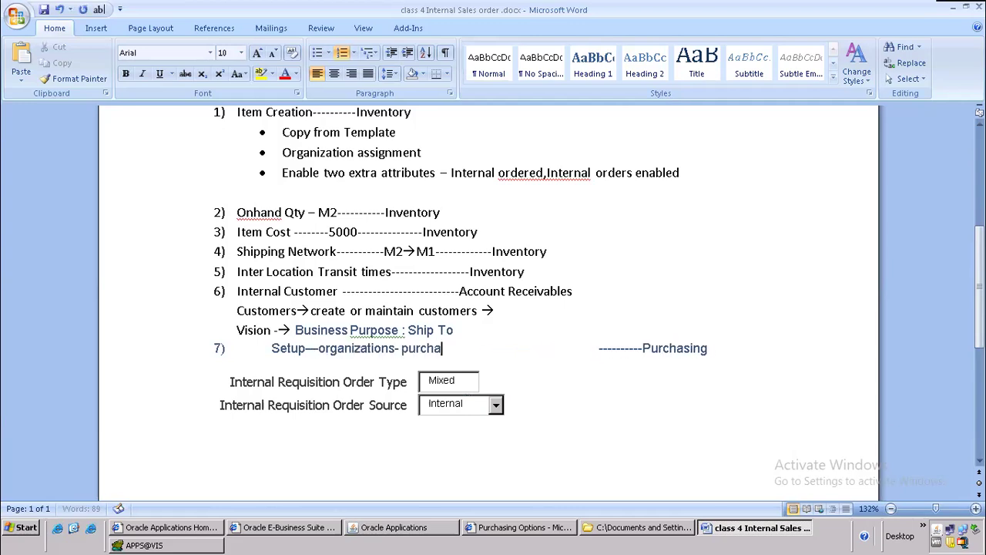
key(BackSpace)
key(BackSpace)
text(options)
key(Delete)
key(Delete)
key(Delete)
key(Delete)
key(Delete)
key(Delete)
key(Delete)
key(Delete)
key(Delete)
key(Delete)
key(Delete)
key(Delete)
key(Delete)
key(Delete)
key(Delete)
key(Delete)
key(Delete)
key(Delete)
key(Delete)
key(Delete)
key(Delete)
key(Delete)
key(Delete)
key(Delete)
key(Delete)
key(Delete)
key(Delete)
key(Delete)
key(Delete)
key(Delete)
key(Delete)
key(Delete)
key(Delete)
key(Delete)
key(Delete)
key(Delete)
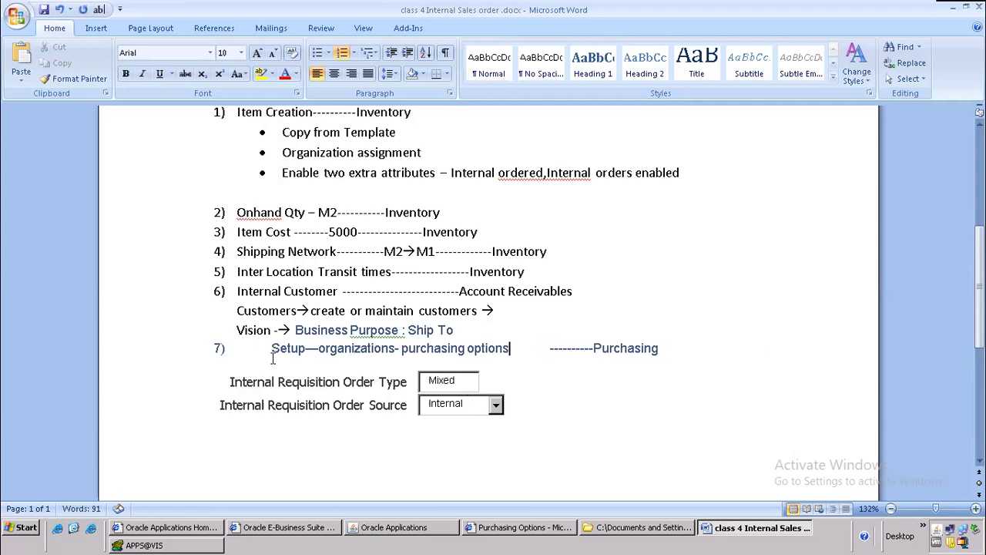
key(Delete)
key(Delete)
key(Delete)
key(Delete)
key(Delete)
key(Delete)
key(Delete)
key(Delete)
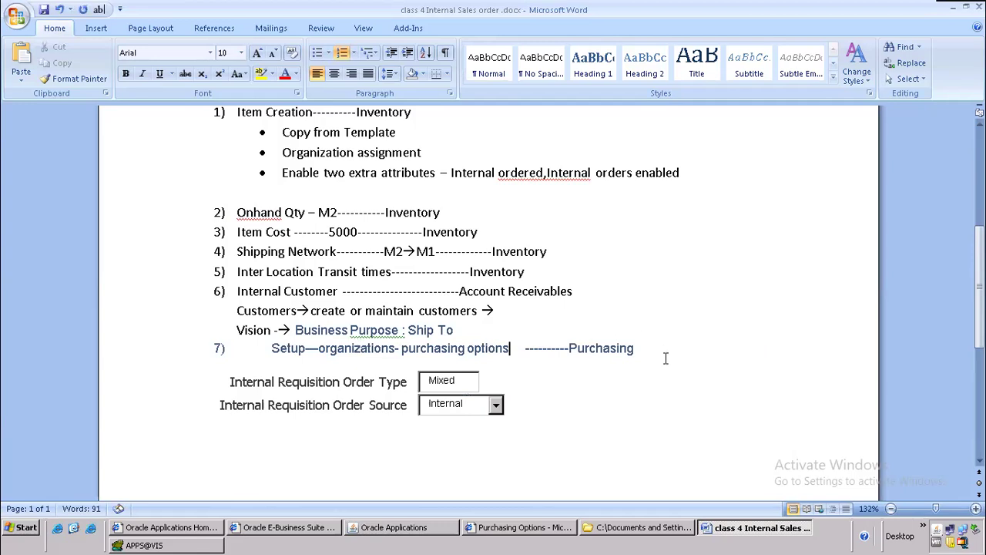
Step: Append 'Module' to the Purchasing, Account Receivables and Inventory tags of items 7, 6 and 5
text(Module)
key(Up)
key(Up)
text(Mo)
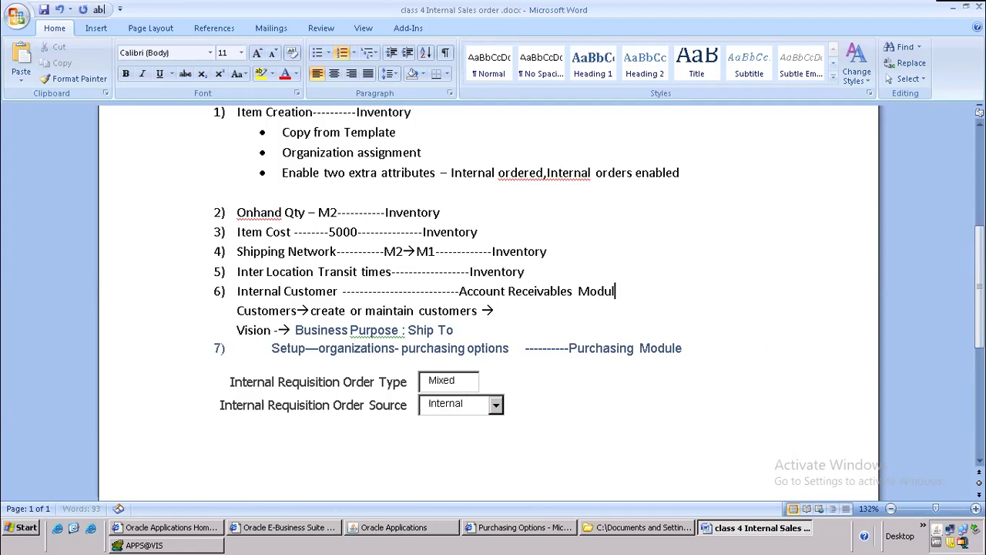
key(Up)
text(Module)
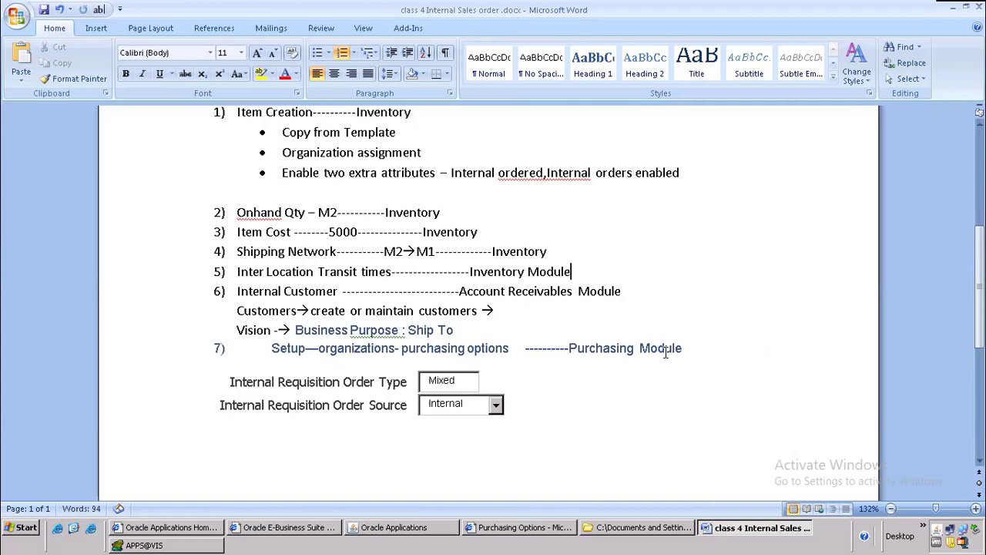
scroll(590, 368, down, 1)
scroll(188, 425, up, 3)
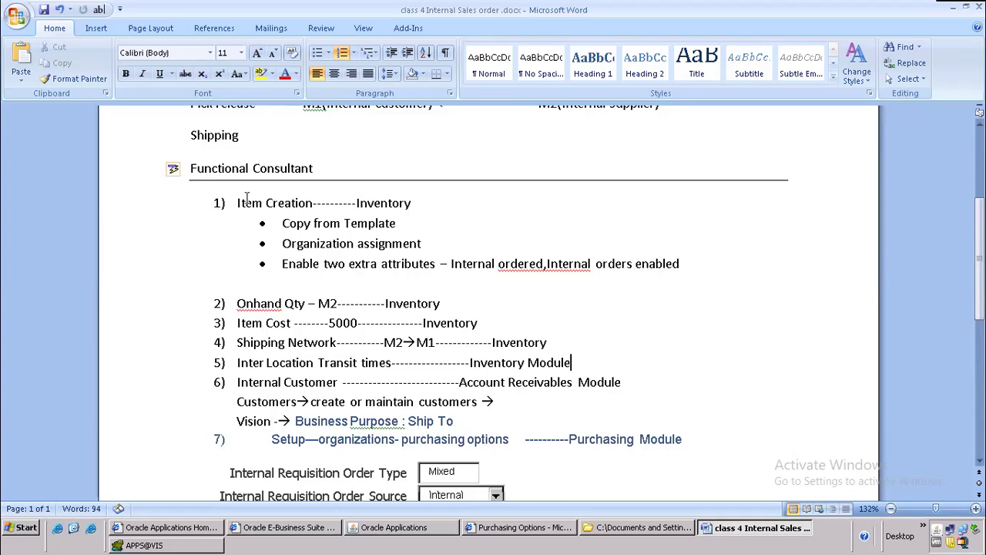
drag(230, 203, 451, 204)
key(alt+Tab)
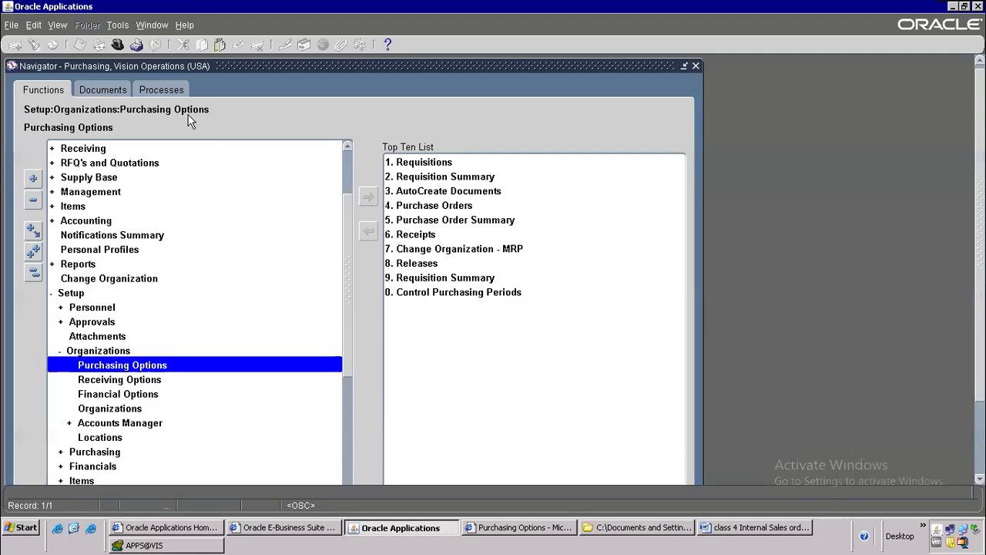
Step: Switch to the Inventory, Vision Operations (USA) responsibility
click(119, 46)
text(in)
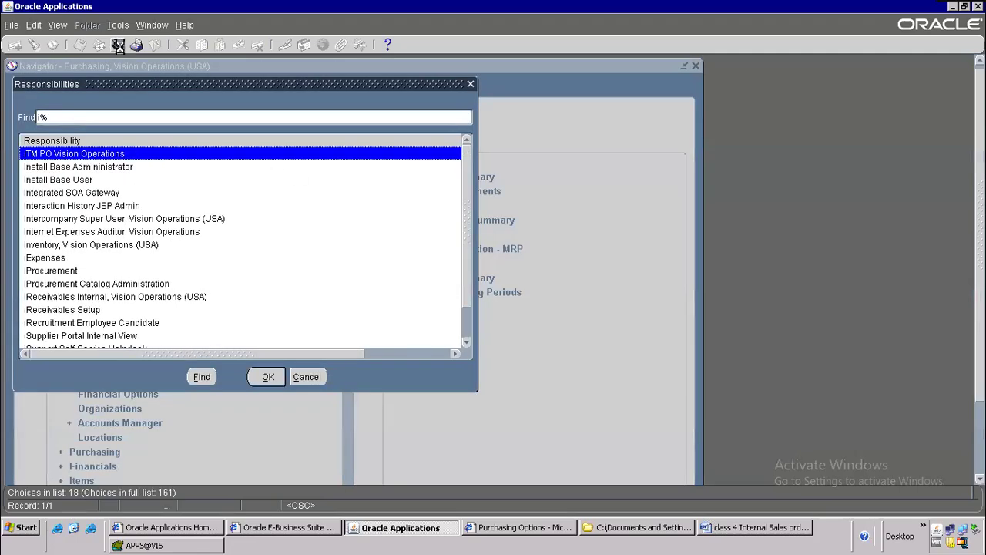
key(Down)
key(Down)
key(Down)
key(Down)
key(Down)
key(Down)
key(Return)
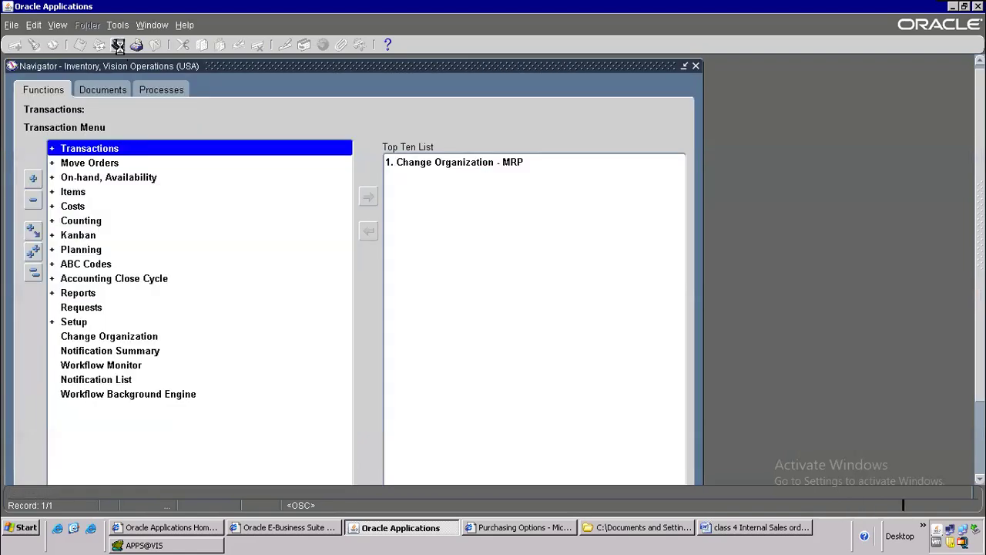
Step: Open Items > Master Items with Vision Operations as the organization
key(Down)
key(Down)
key(Down)
key(Down)
key(Up)
key(Return)
key(Down)
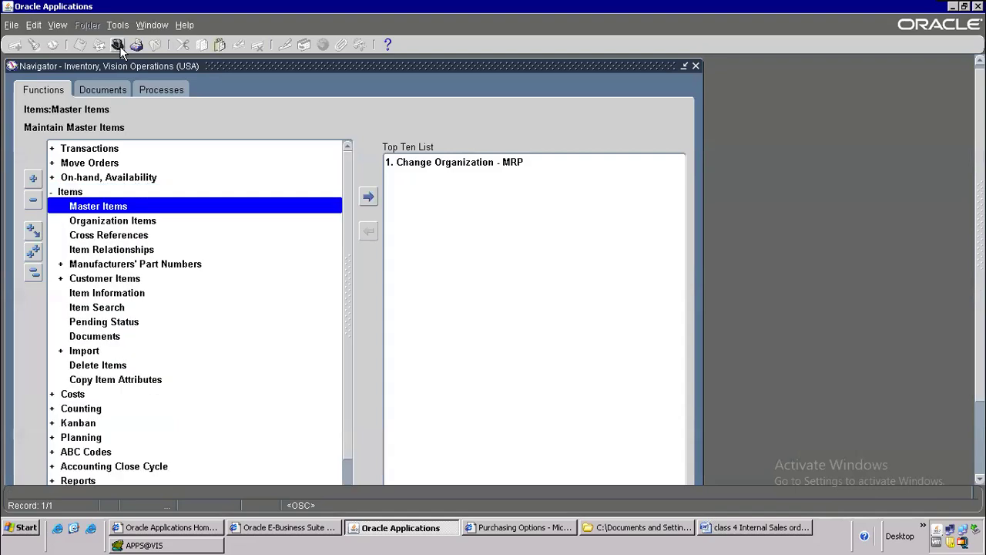
key(Return)
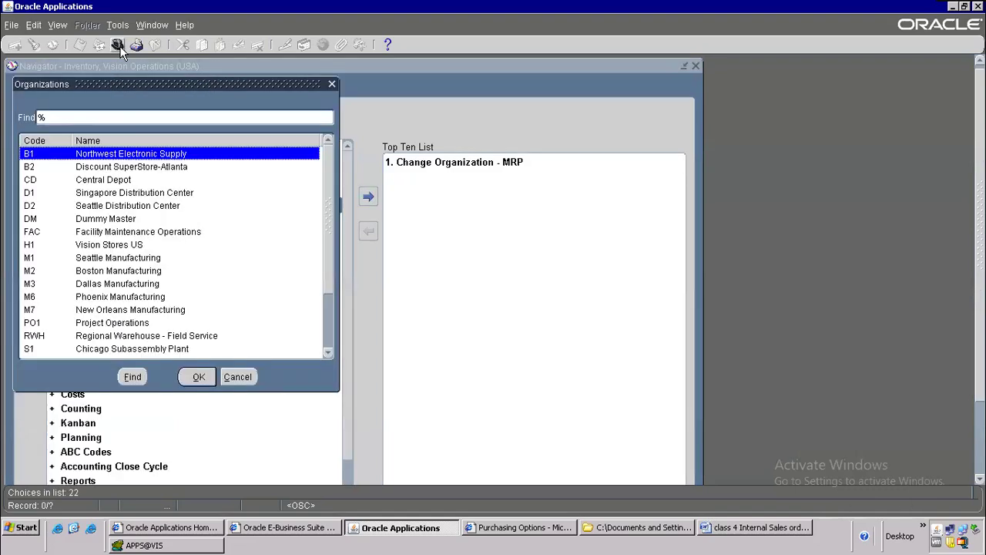
text(v)
key(Return)
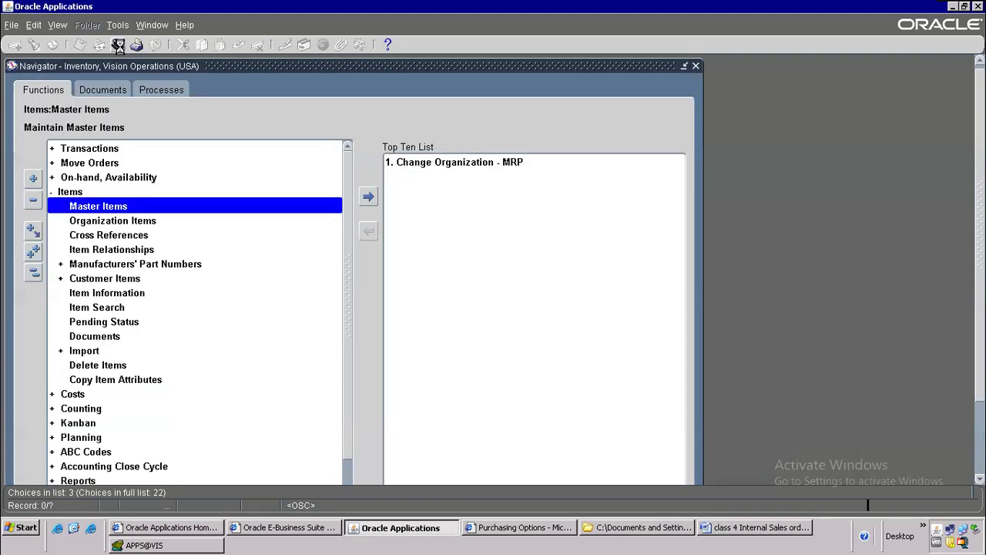
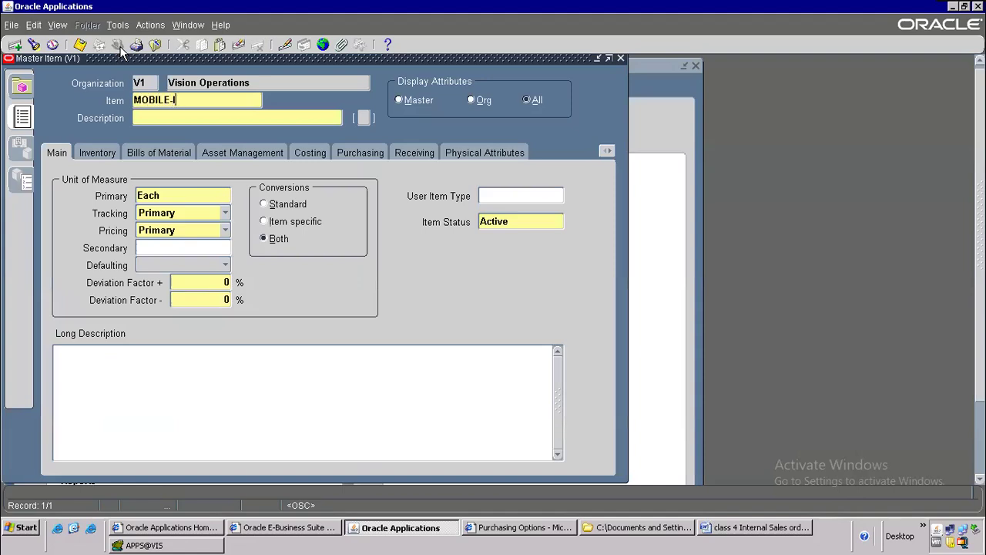
Step: Give item MOBILE-ISO the description 'temporary item for demo' and save it
key(Tab)
text(temporary item for demo)
click(118, 45)
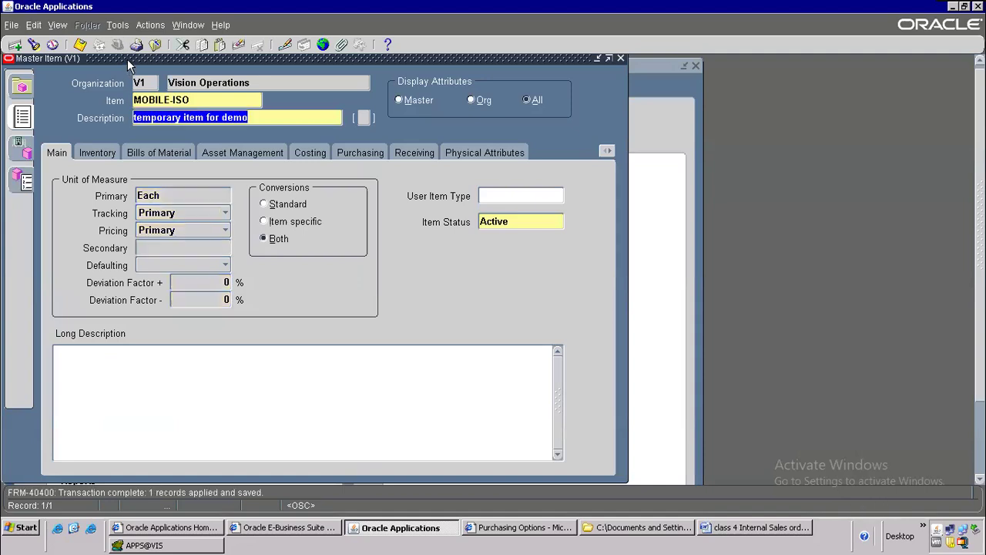
Step: Copy attributes from the Finished Good template onto the item, accepting the item costs note
click(117, 24)
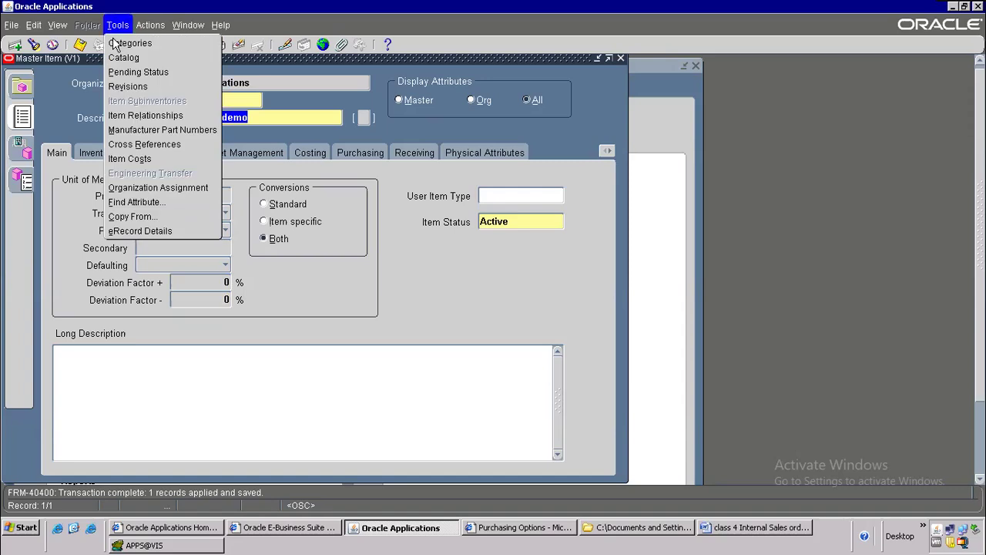
click(136, 217)
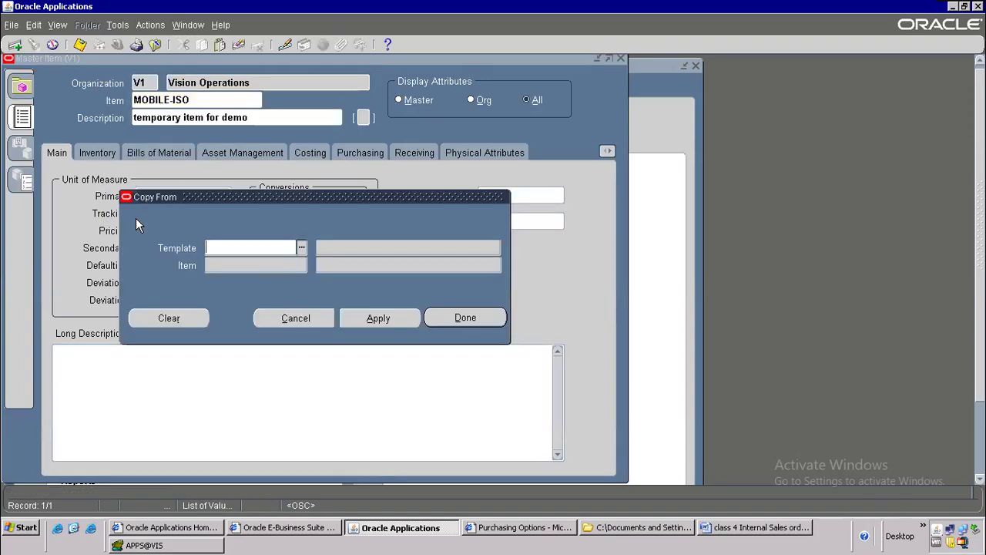
text(F)
key(Tab)
click(398, 322)
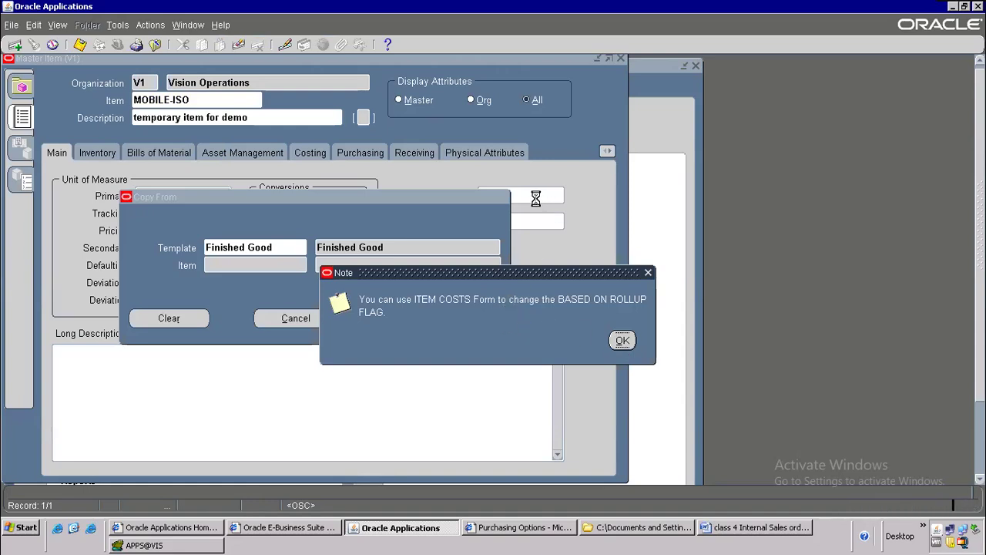
key(Return)
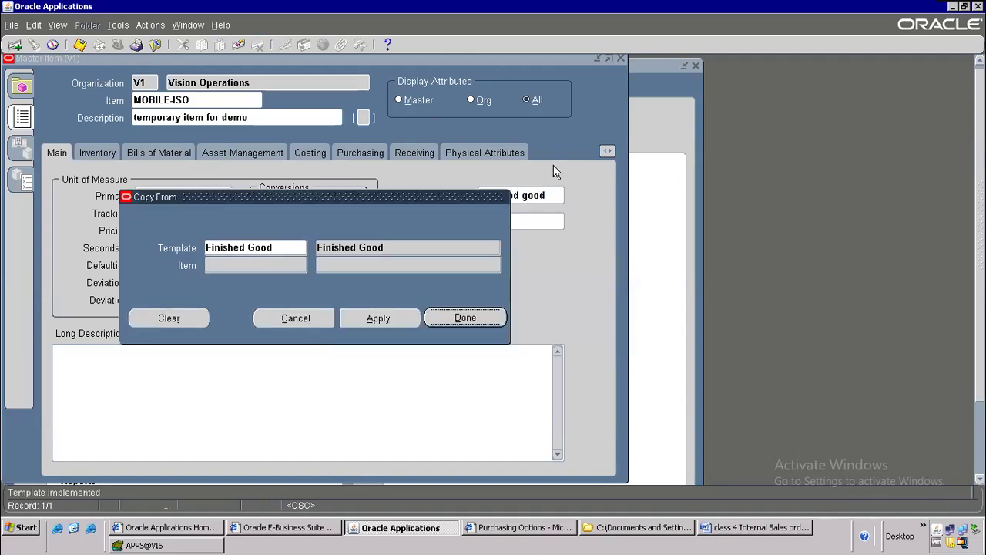
click(438, 327)
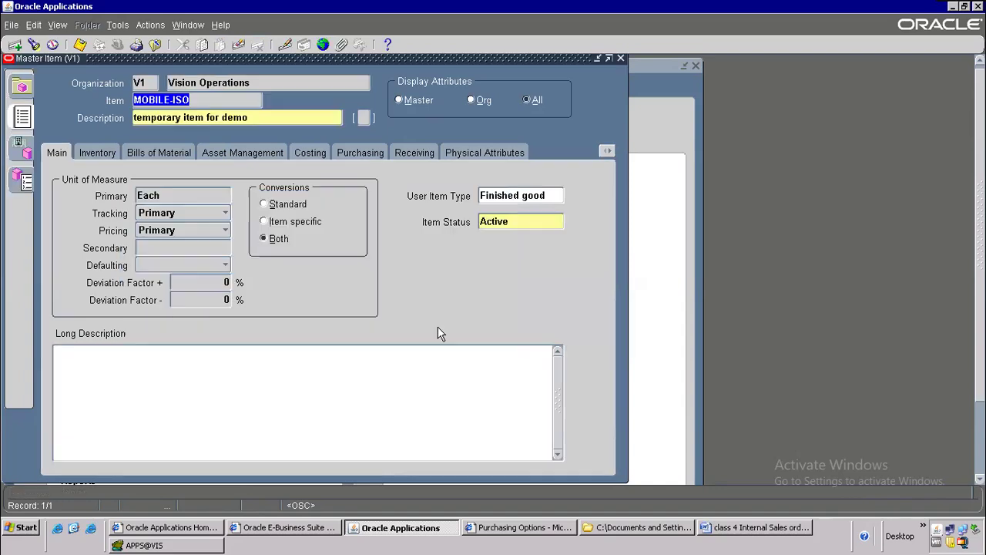
Step: Highlight the Copy from Template step in the Word notes
click(763, 527)
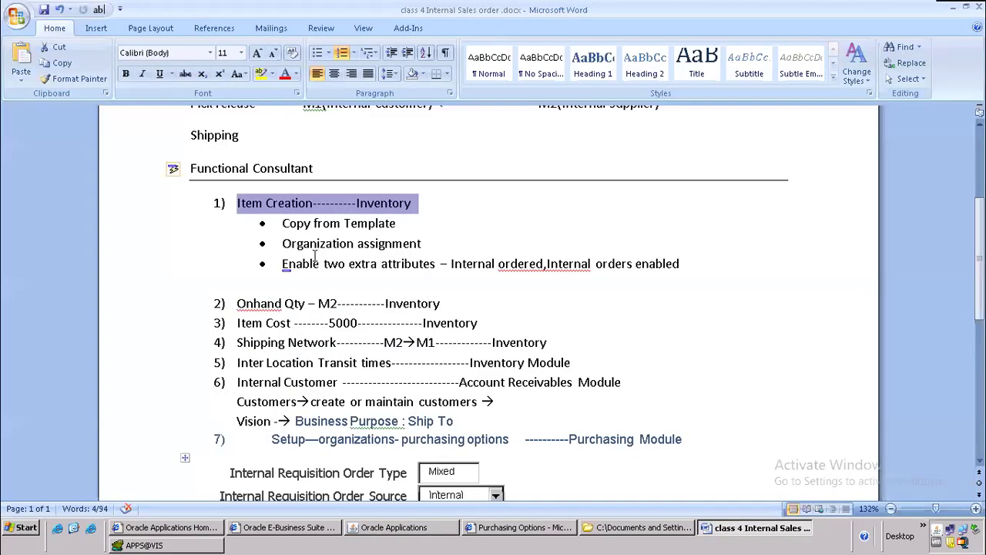
drag(283, 223, 449, 214)
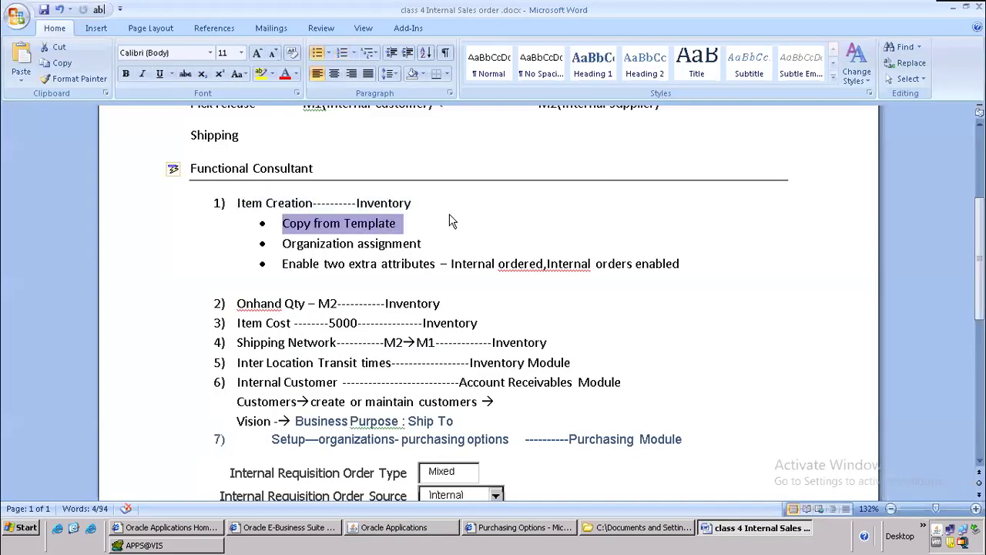
key(alt+Tab)
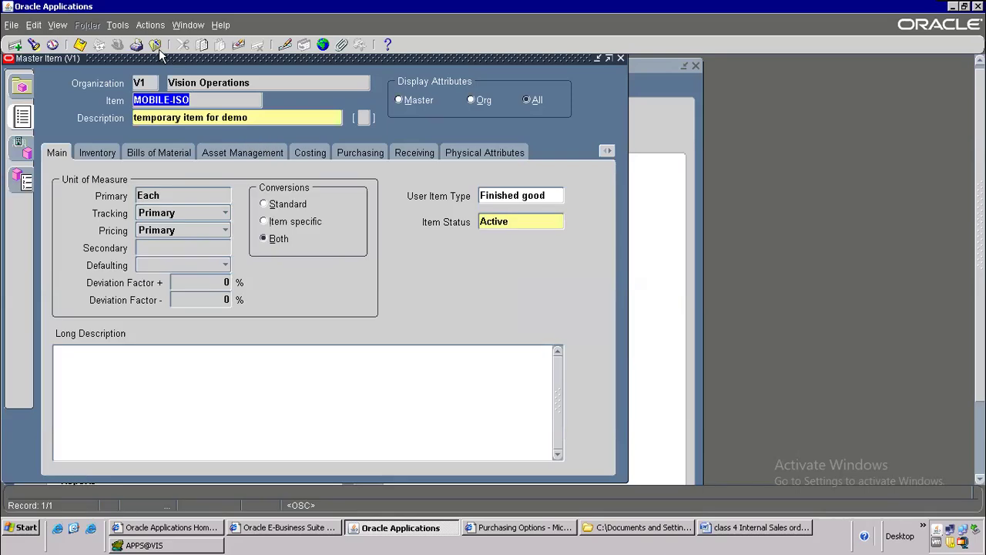
Step: Highlight the Organization assignment step in the Word notes
click(120, 24)
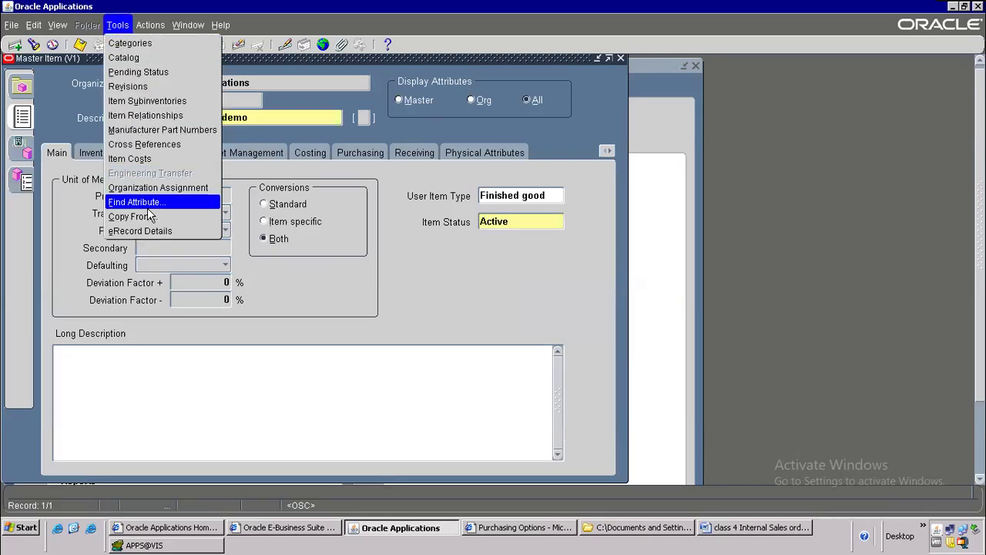
key(alt+Tab)
drag(283, 240, 442, 246)
key(alt+Tab)
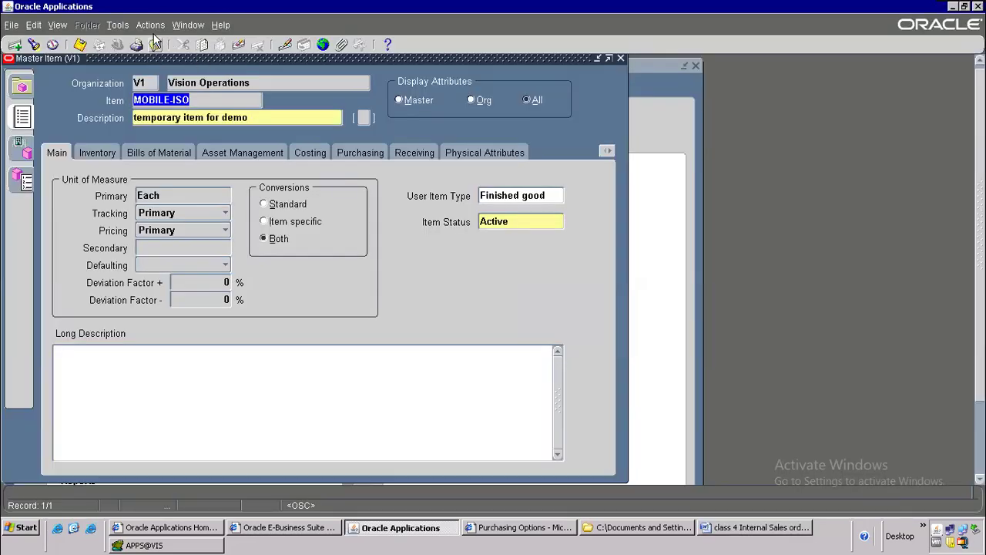
Step: Assign MOBILE-ISO to Seattle Manufacturing M1 and Boston Manufacturing M2 and save
click(118, 25)
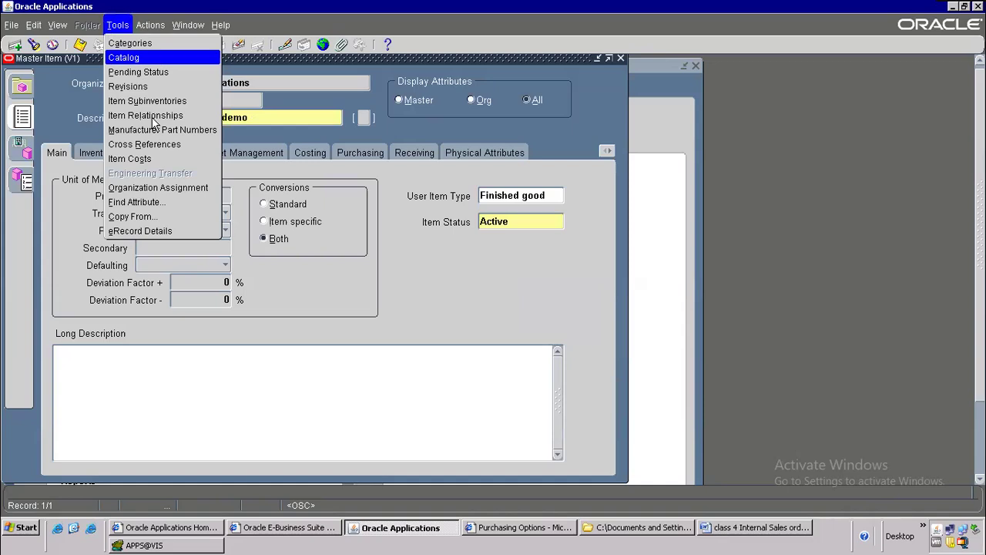
click(154, 183)
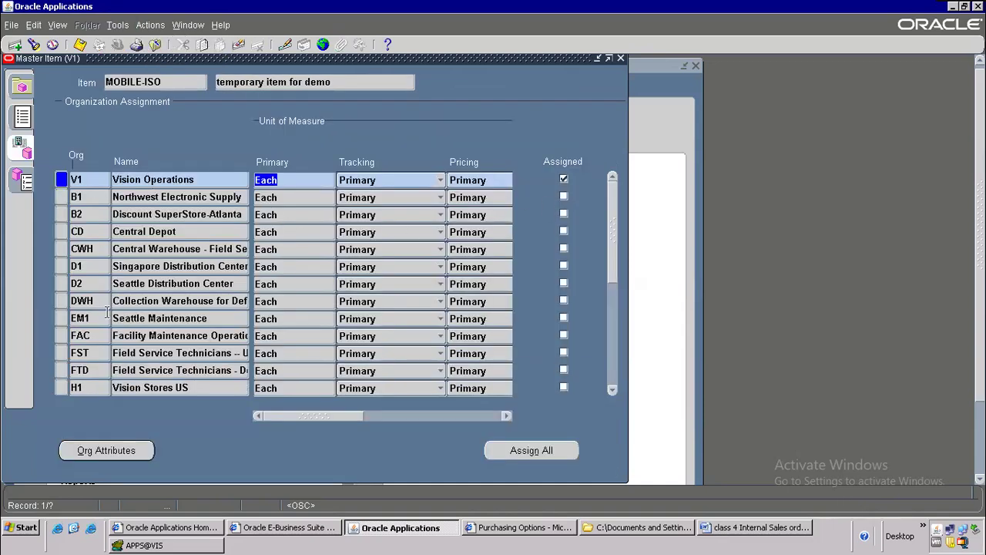
click(613, 392)
click(613, 392)
click(612, 392)
click(613, 391)
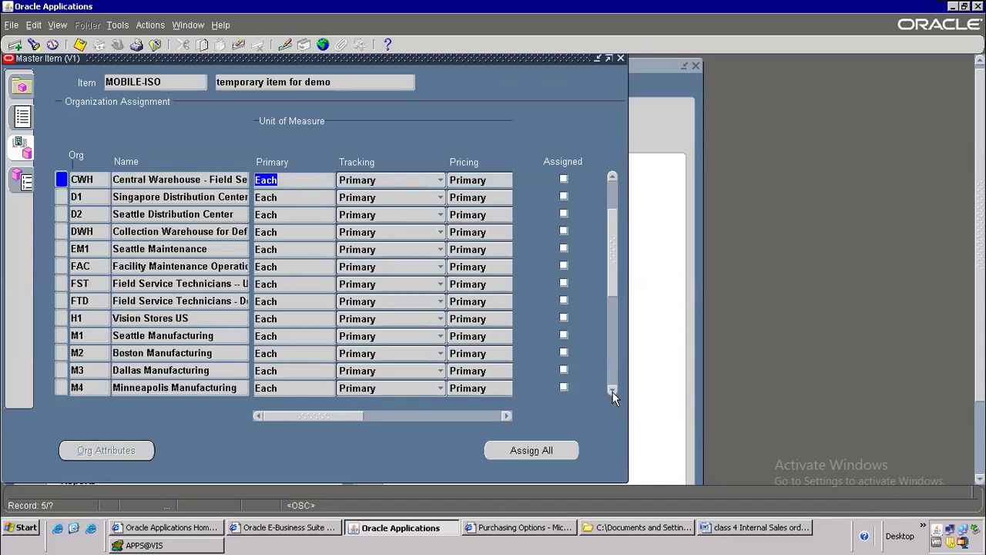
click(563, 335)
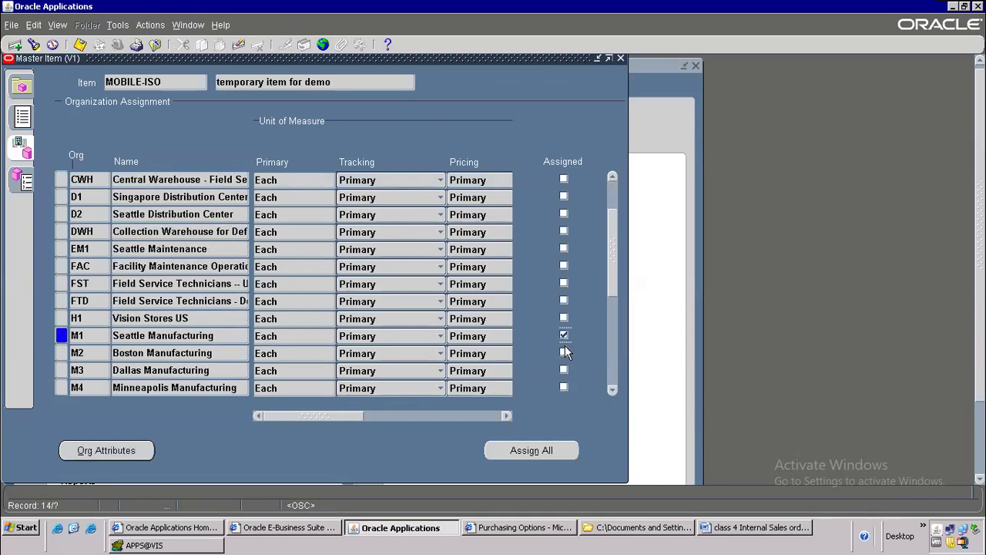
click(563, 352)
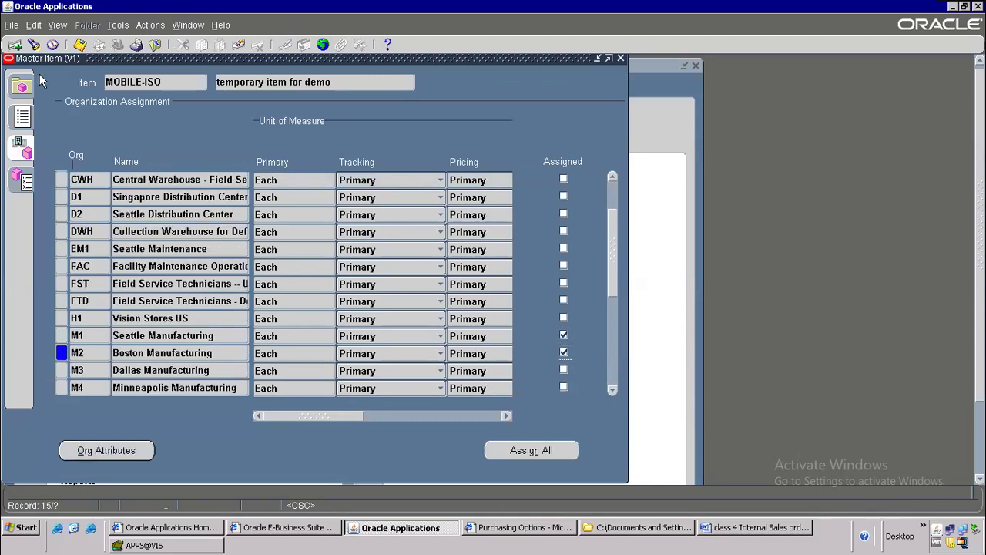
click(78, 43)
Step: Highlight the enable-extra-attributes step in the Word notes
key(alt+Tab)
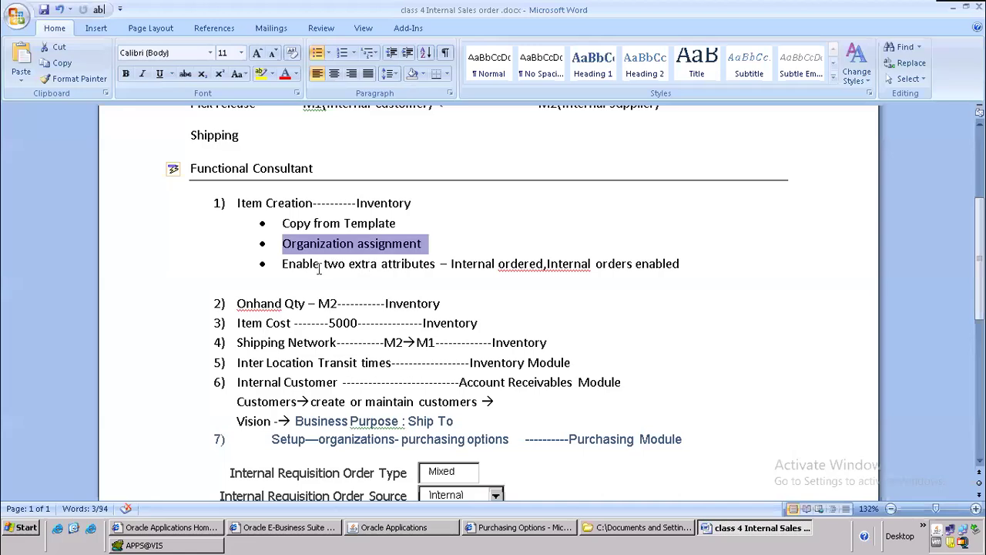
drag(286, 264, 689, 261)
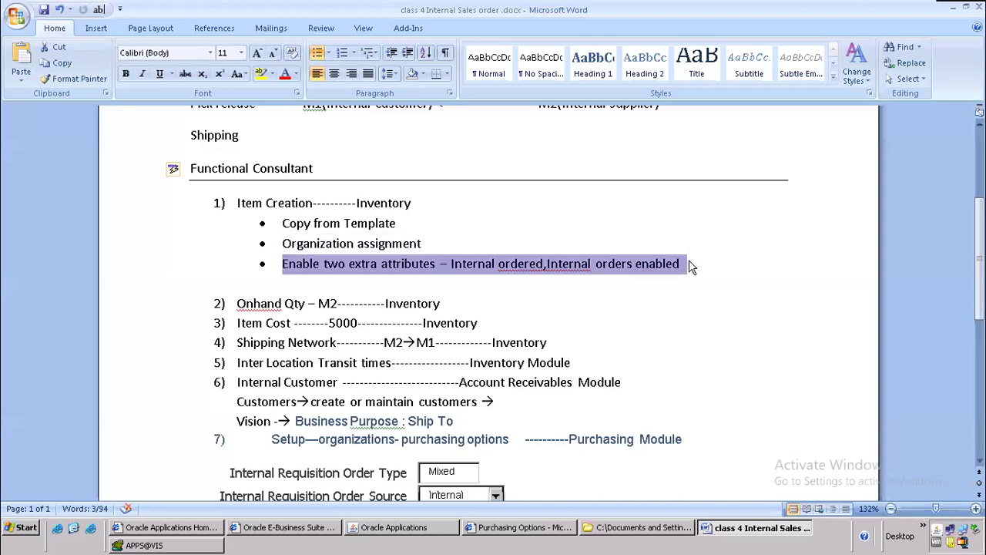
scroll(689, 262, down, 2)
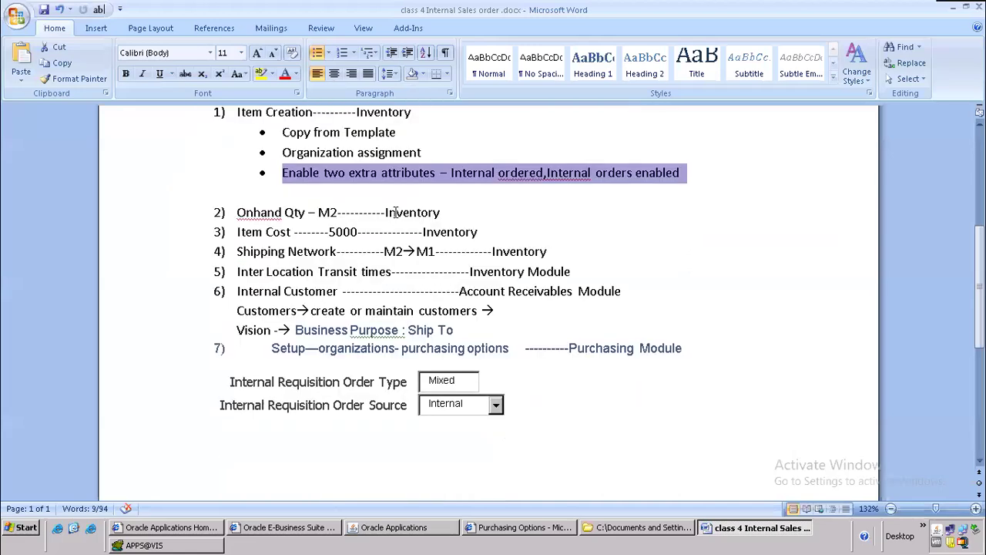
key(alt+Tab)
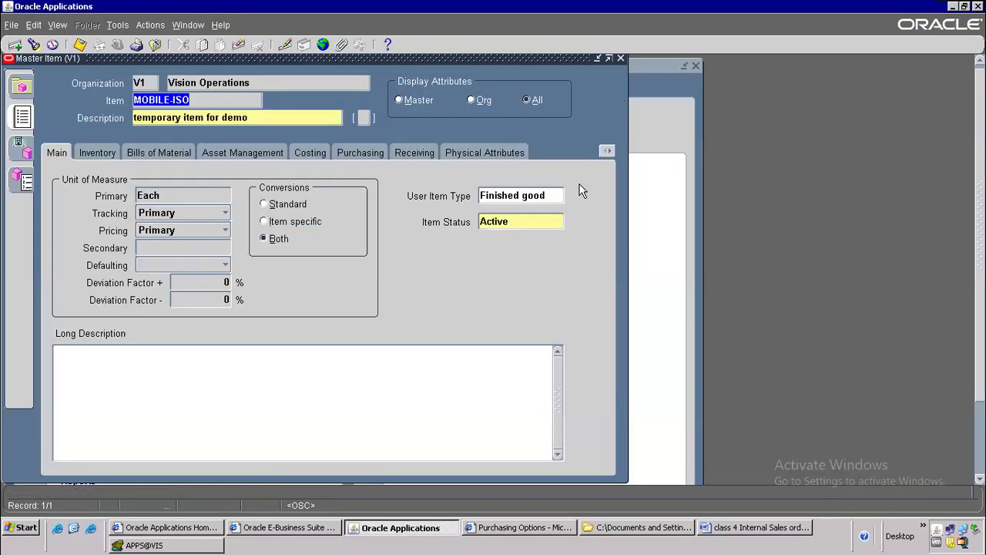
Step: Display the Order Management attribute group for the item
click(606, 152)
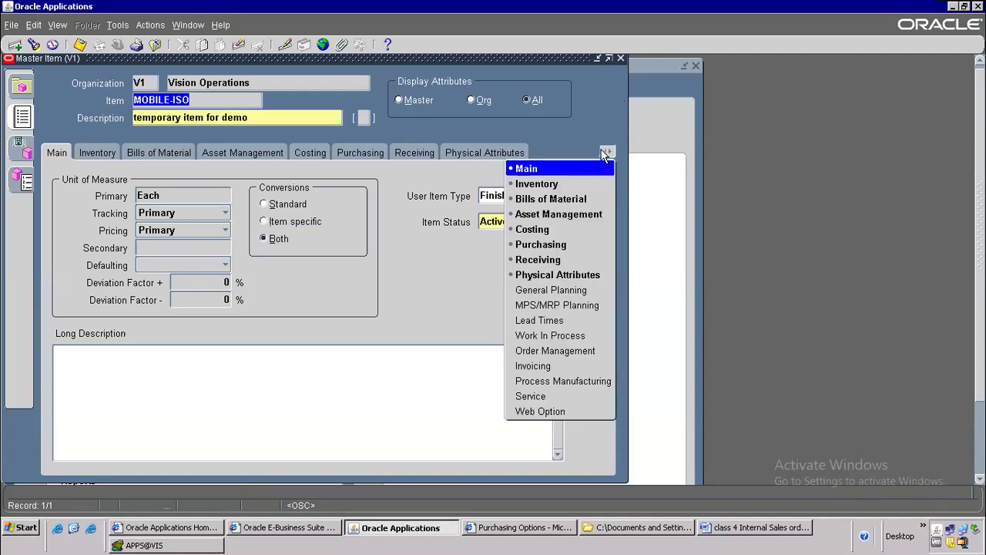
click(549, 351)
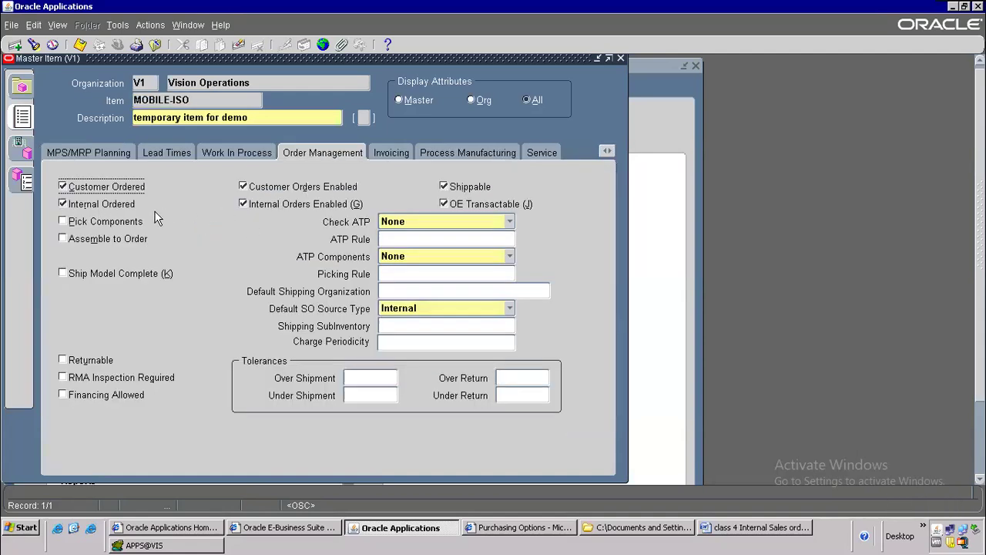
key(alt+Tab)
Step: Type 'change organization' below the extra-attributes bullet in the notes and save with Ctrl+S
scroll(284, 209, down, 1)
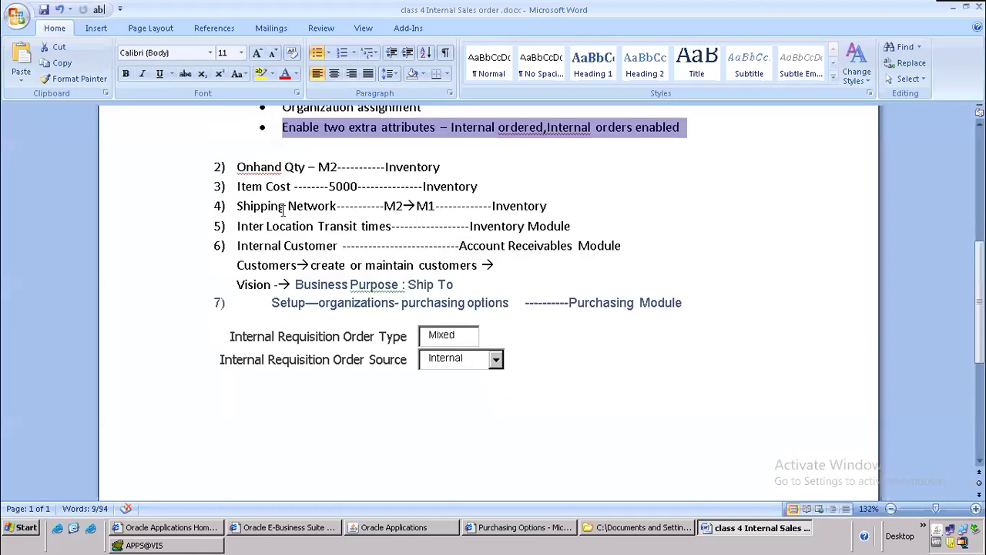
drag(237, 166, 455, 167)
click(422, 186)
click(446, 169)
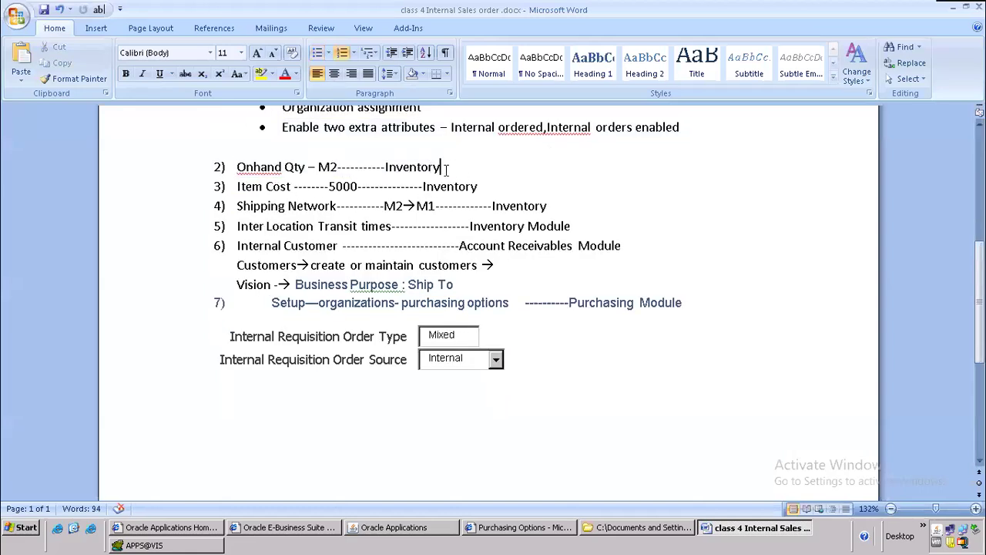
click(259, 151)
text(change organization)
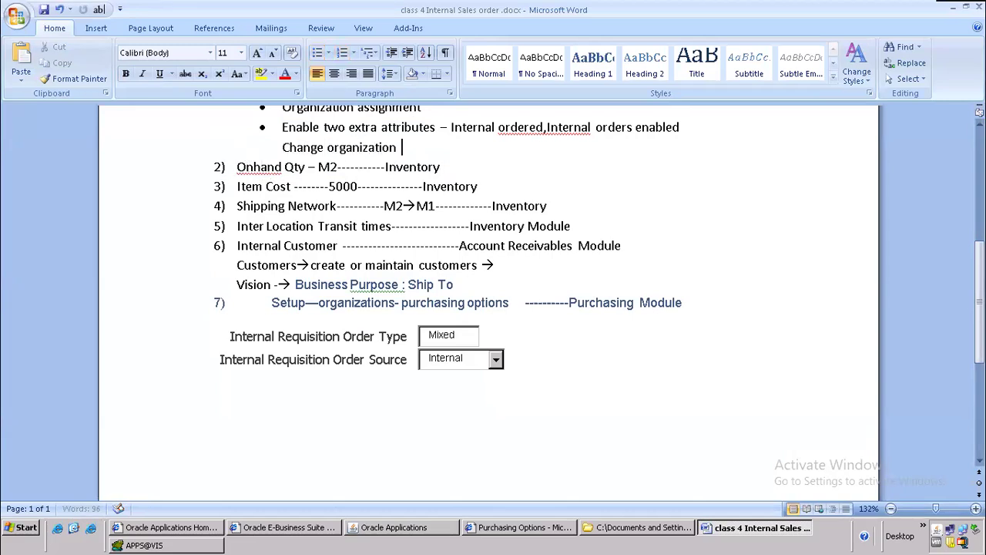
key(ctrl+s)
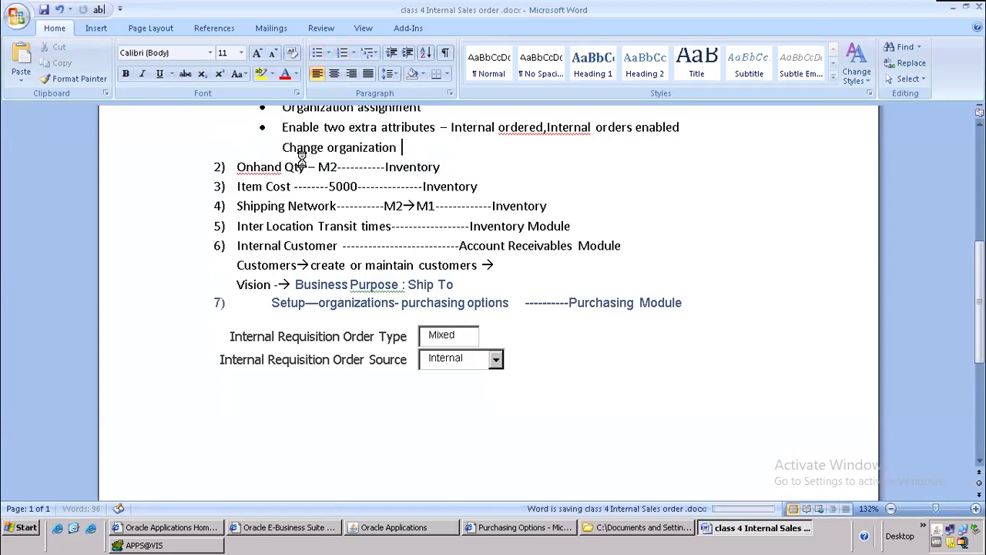
key(alt+Tab)
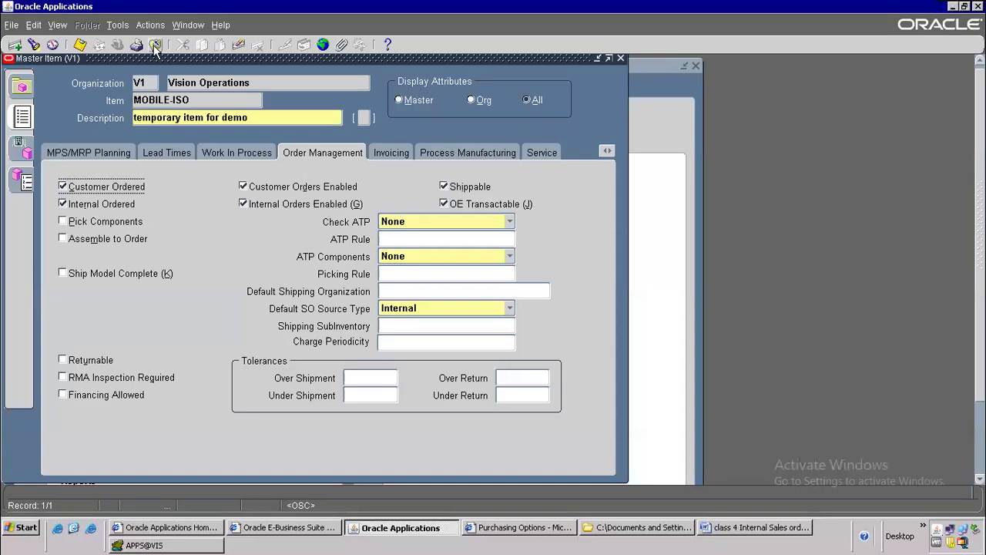
Step: Close the Master Item form, drop Change Organization - MRP from the Top Ten list, and add Master Items
click(155, 45)
click(501, 169)
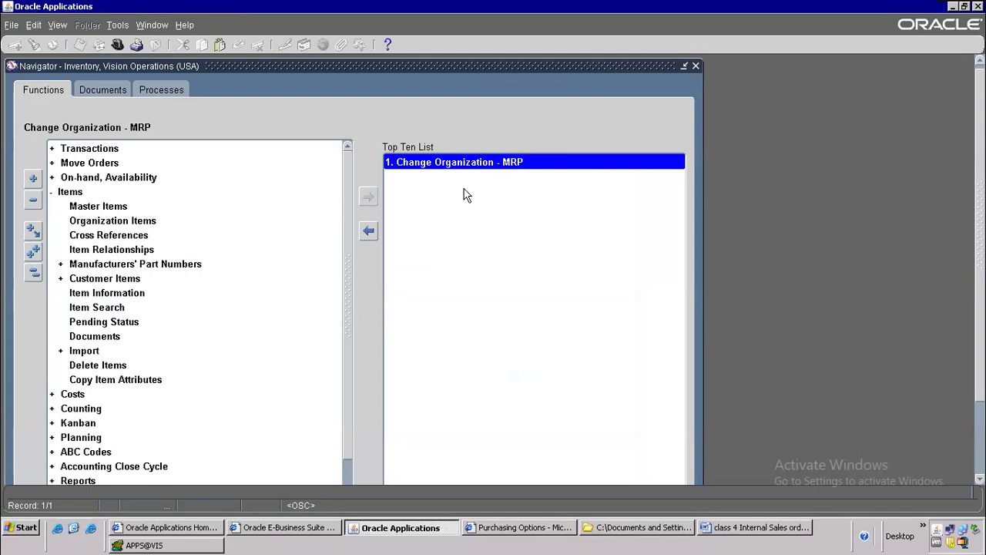
scroll(314, 254, down, 2)
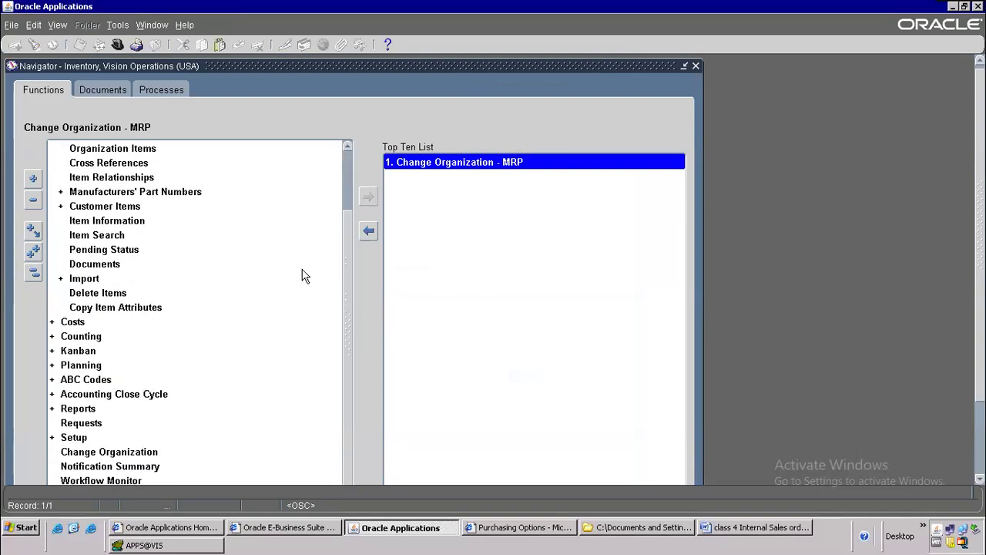
scroll(318, 279, up, 2)
click(368, 233)
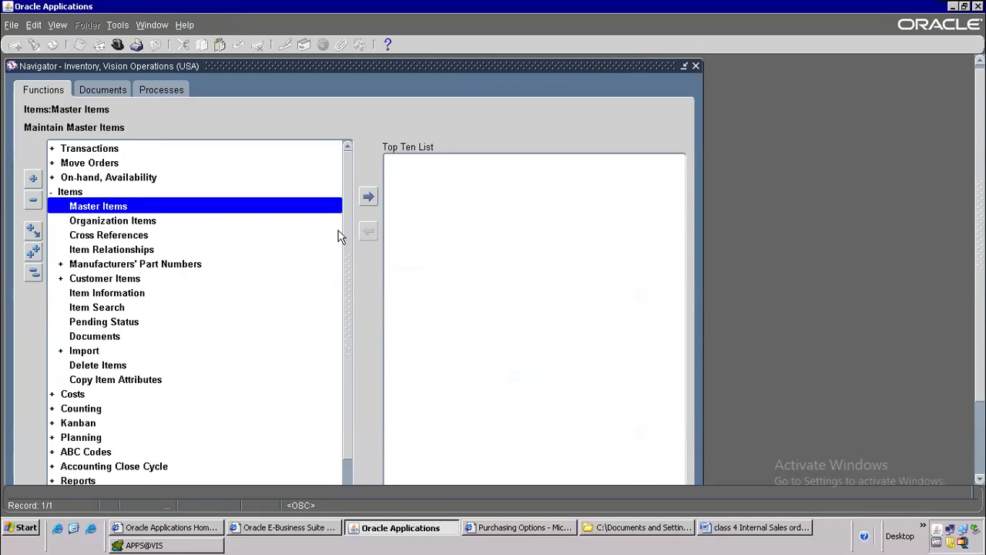
click(364, 197)
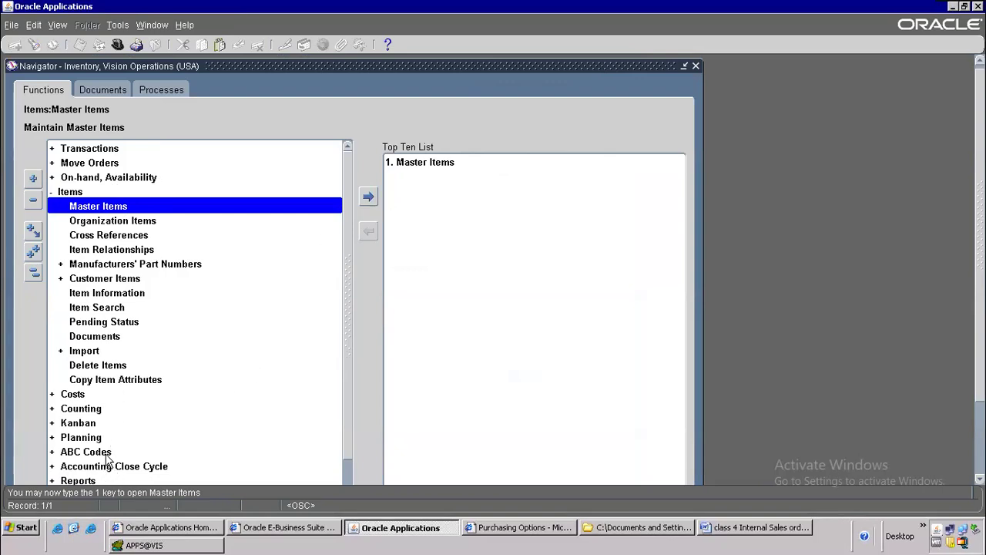
Step: Add Change Organization and Miscellaneous Transaction to the Top Ten list
scroll(275, 331, down, 2)
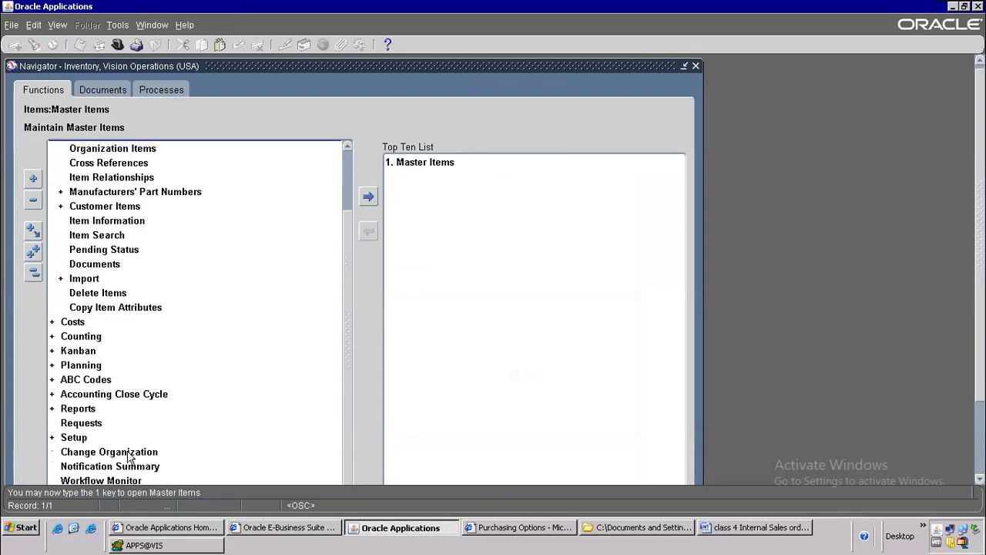
click(129, 454)
click(373, 198)
scroll(295, 224, up, 2)
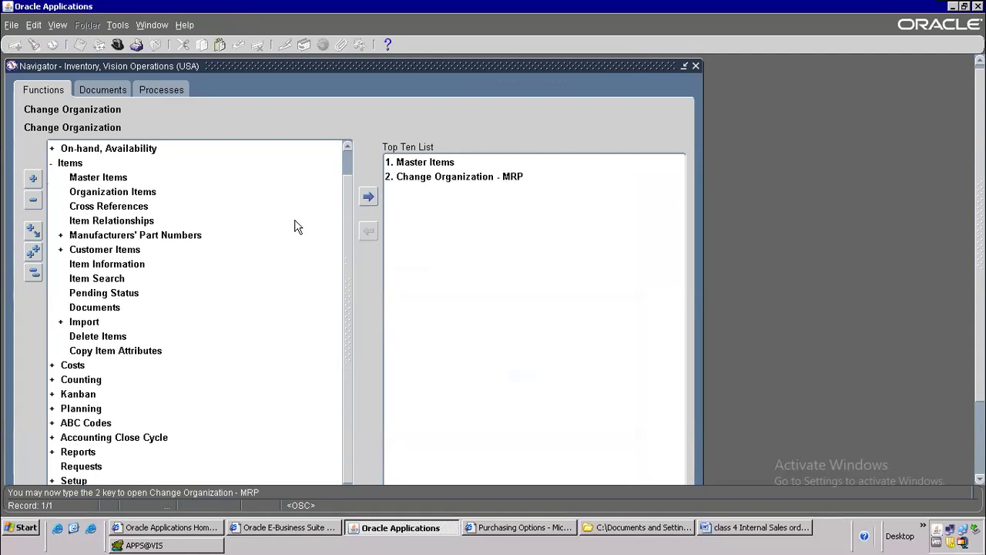
click(106, 152)
double_click(106, 152)
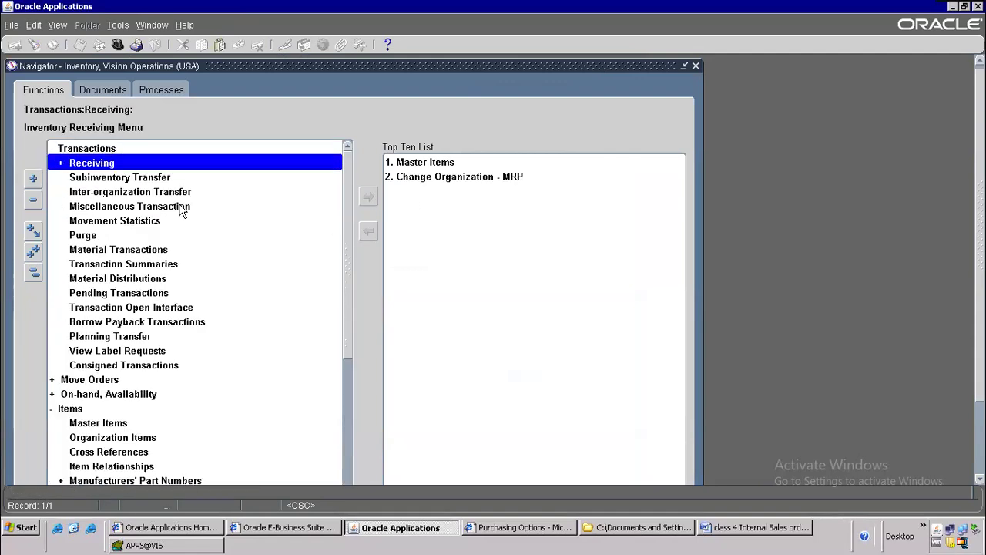
click(299, 203)
click(370, 200)
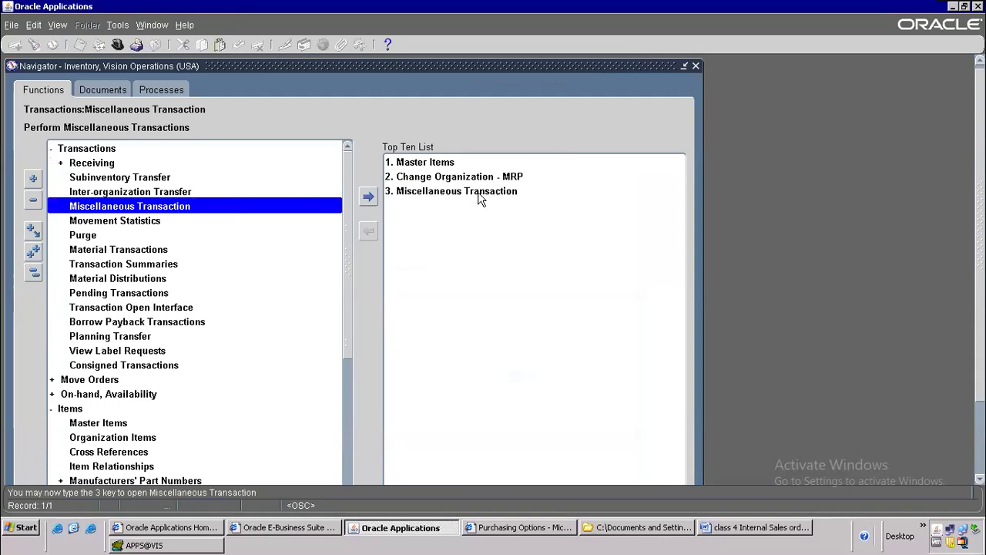
Step: Expand the Costs group and add Item Costs to the Top Ten list
scroll(243, 231, down, 2)
scroll(243, 296, down, 2)
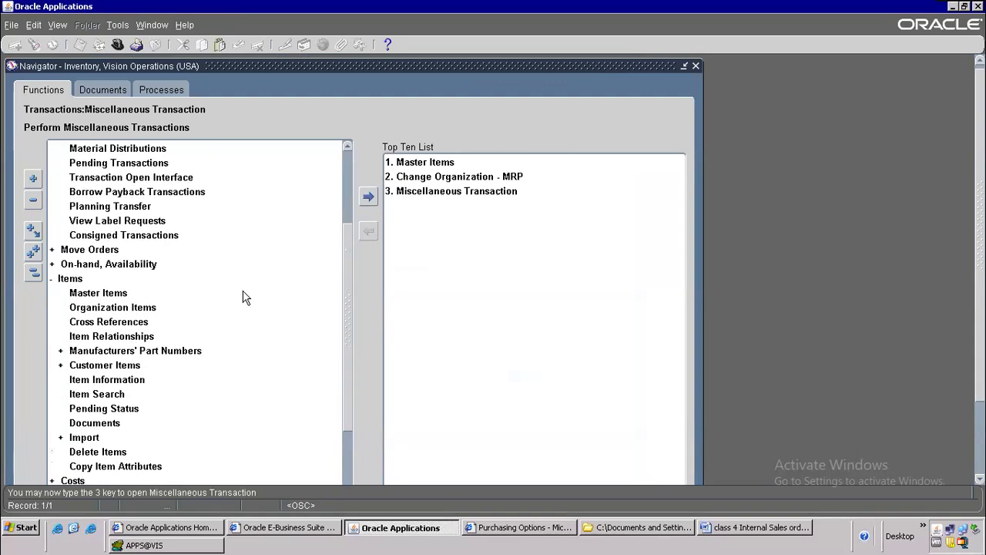
key(alt+Tab)
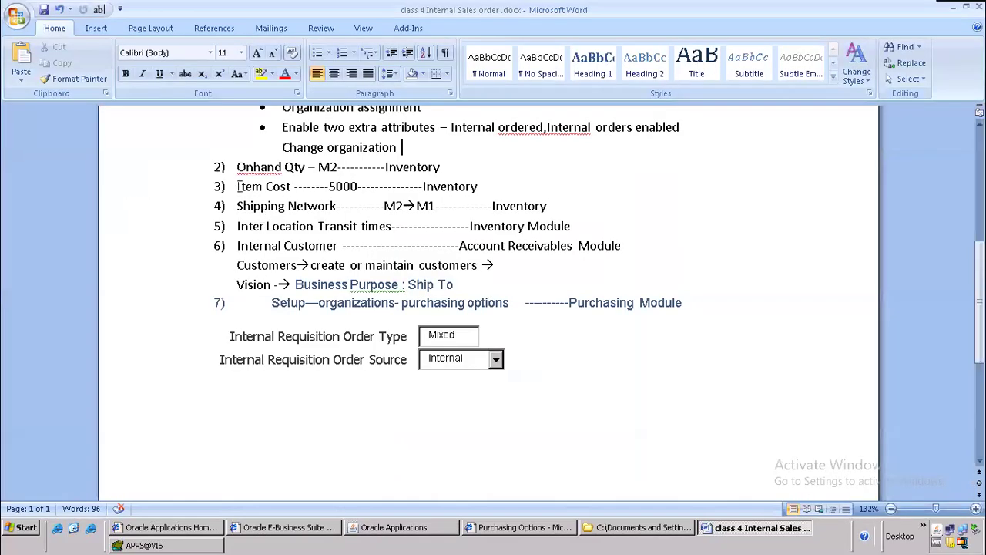
key(alt+Tab)
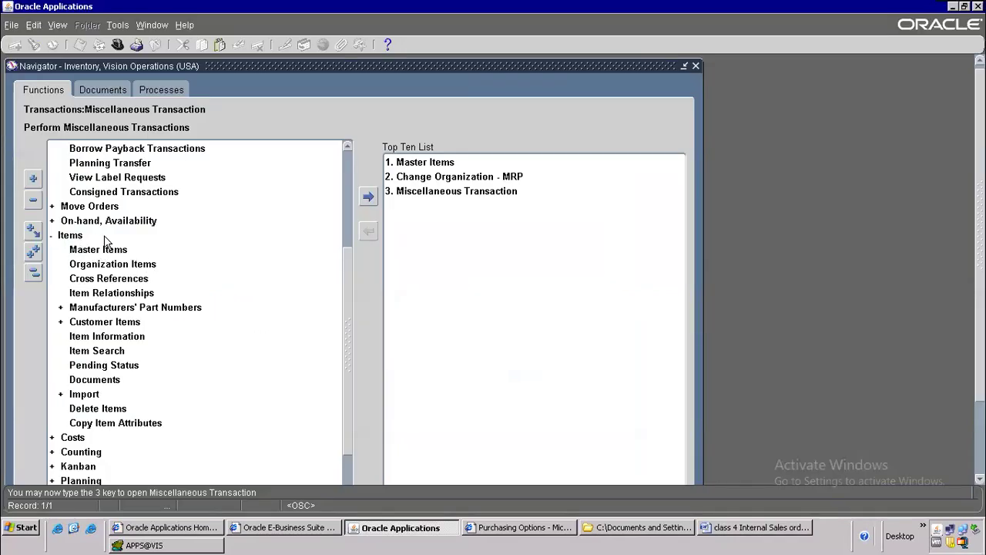
click(104, 260)
double_click(78, 438)
scroll(212, 351, down, 3)
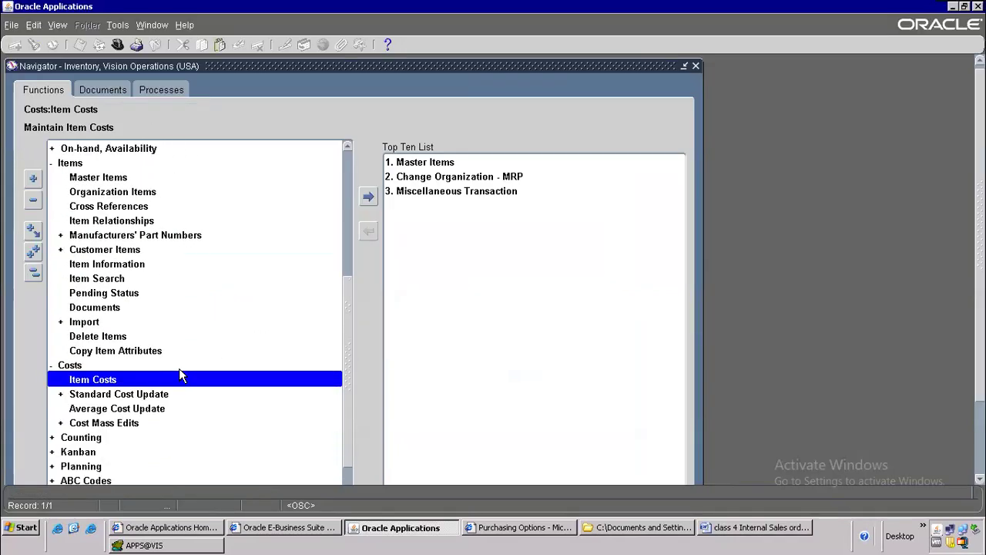
scroll(179, 375, down, 1)
click(375, 197)
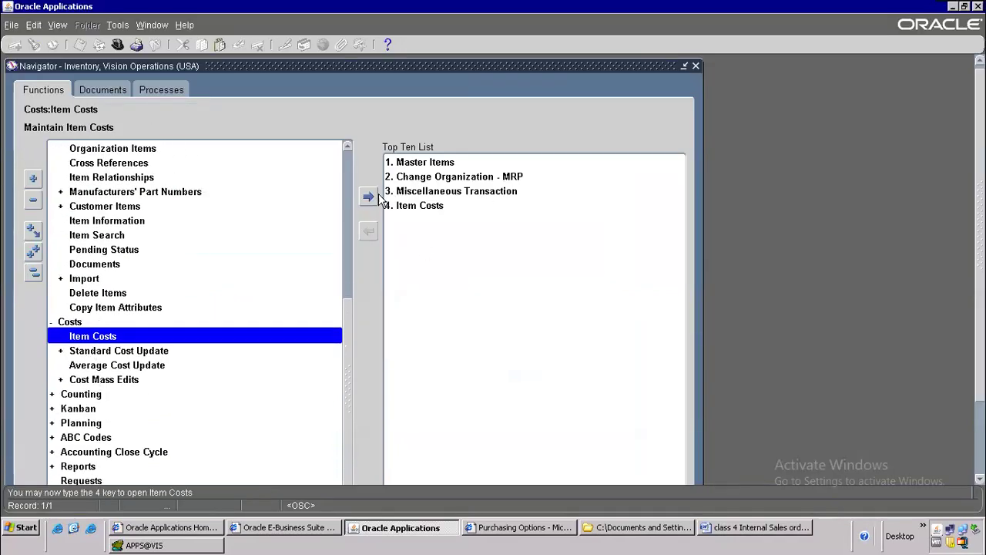
Step: Highlight the Shipping Network step in the Word notes
key(alt+Tab)
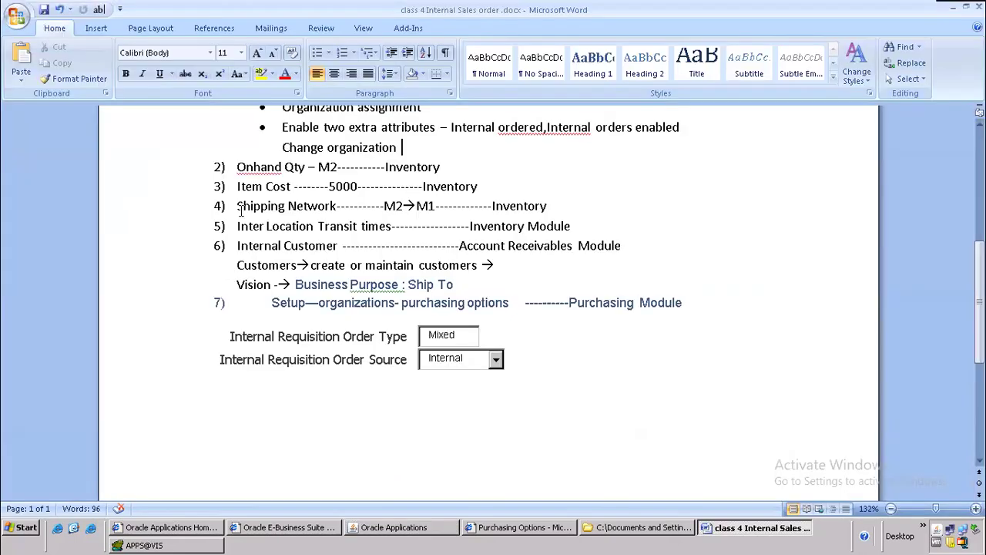
drag(240, 208, 359, 210)
key(alt+Tab)
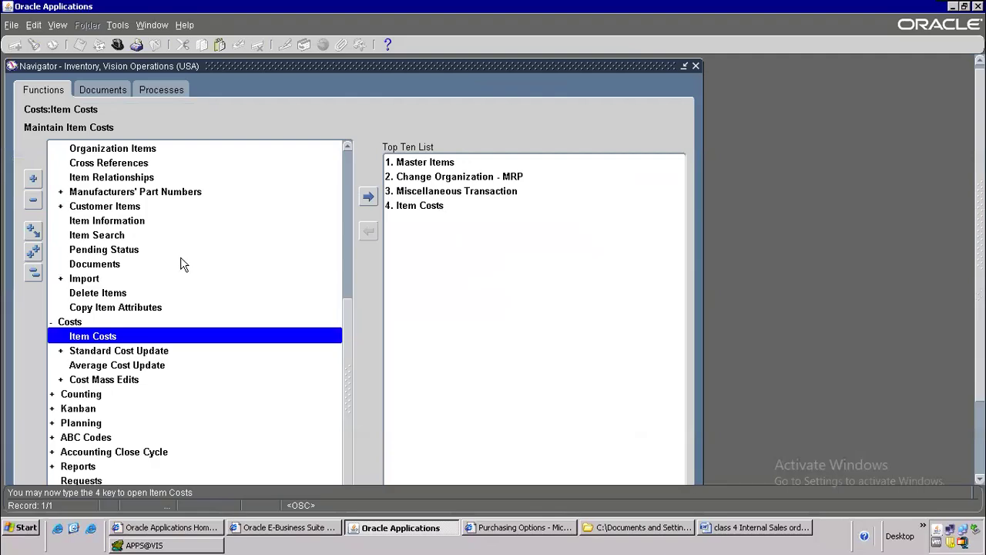
Step: Select Item Costs in the Top Ten list
scroll(181, 293, down, 1)
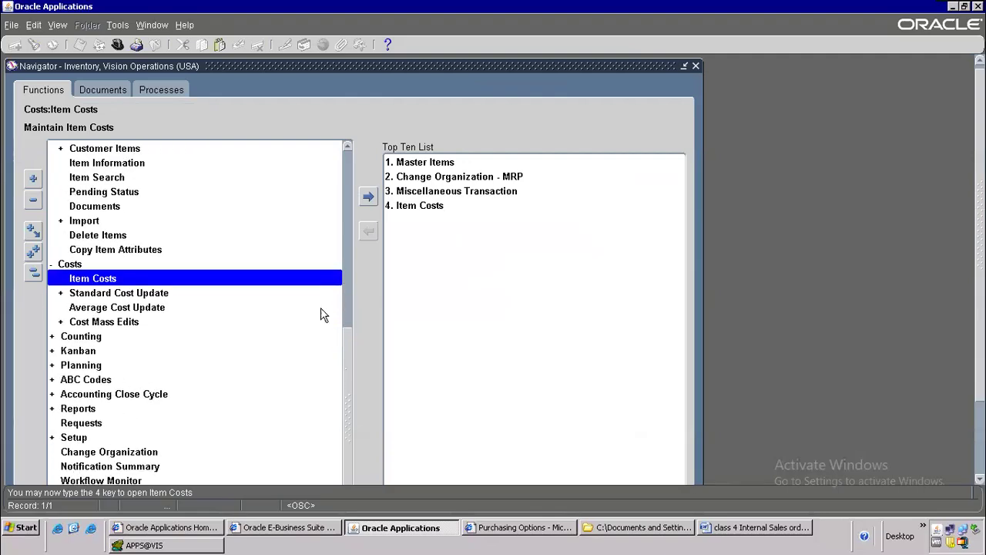
click(73, 436)
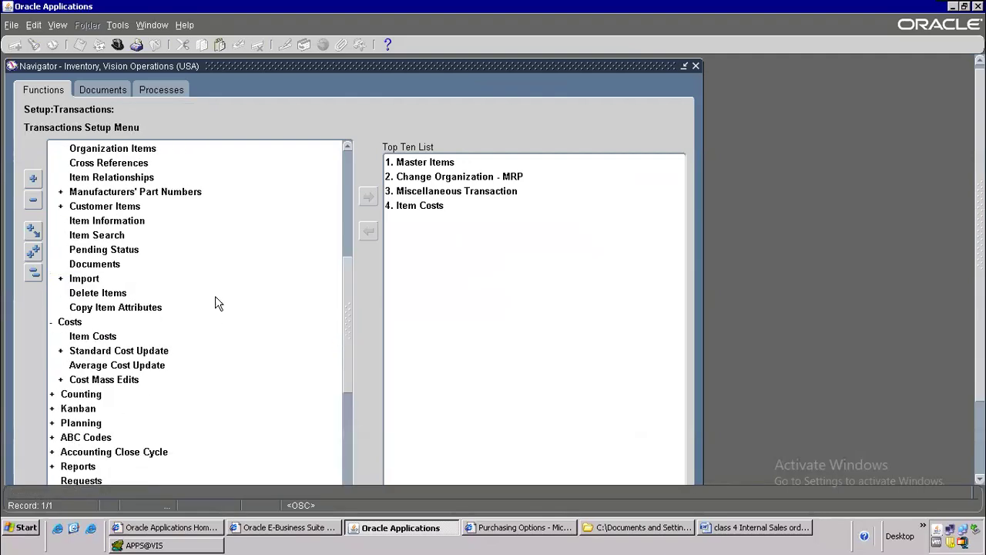
scroll(218, 300, down, 2)
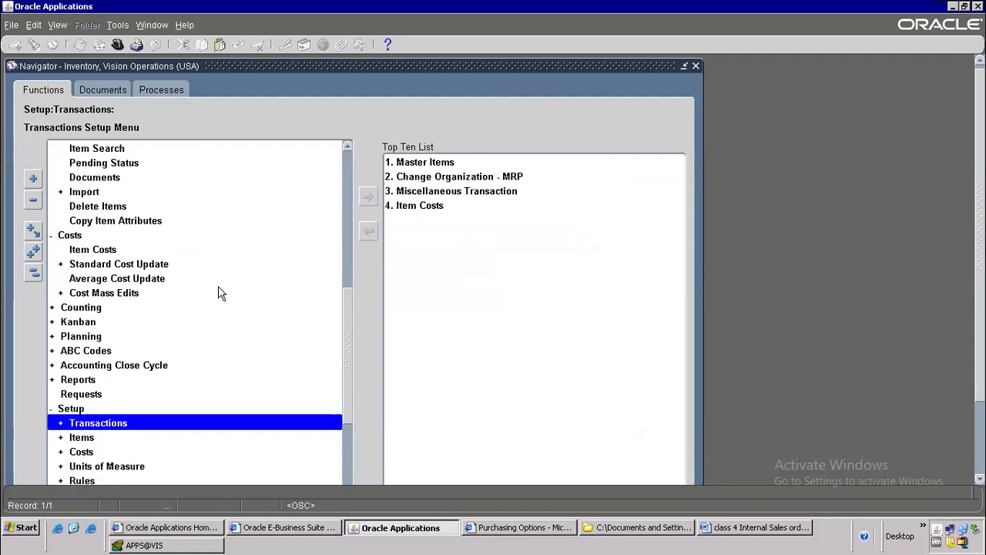
click(433, 213)
click(436, 208)
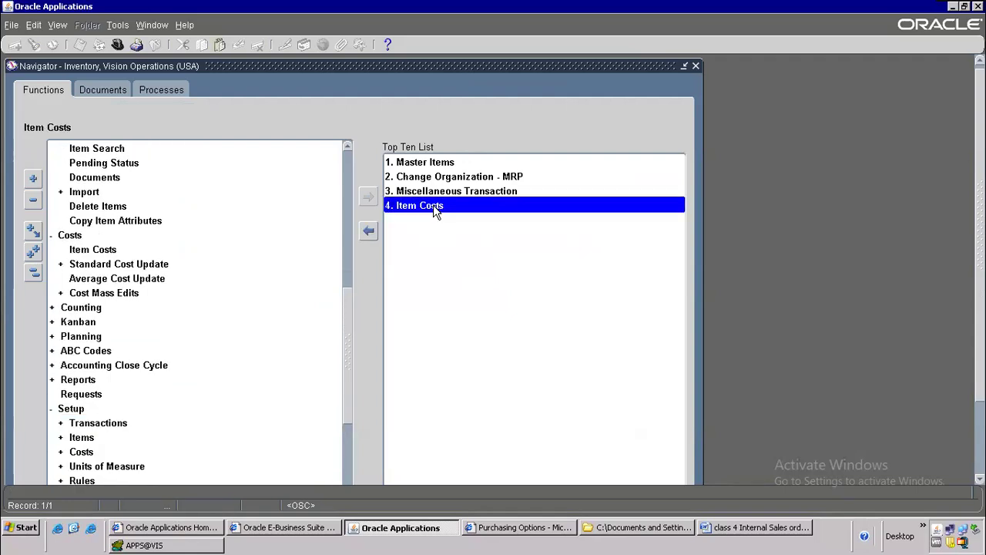
Step: Expand Standard Cost Update and add Launch Cost Update to the Top Ten list
scroll(127, 325, up, 1)
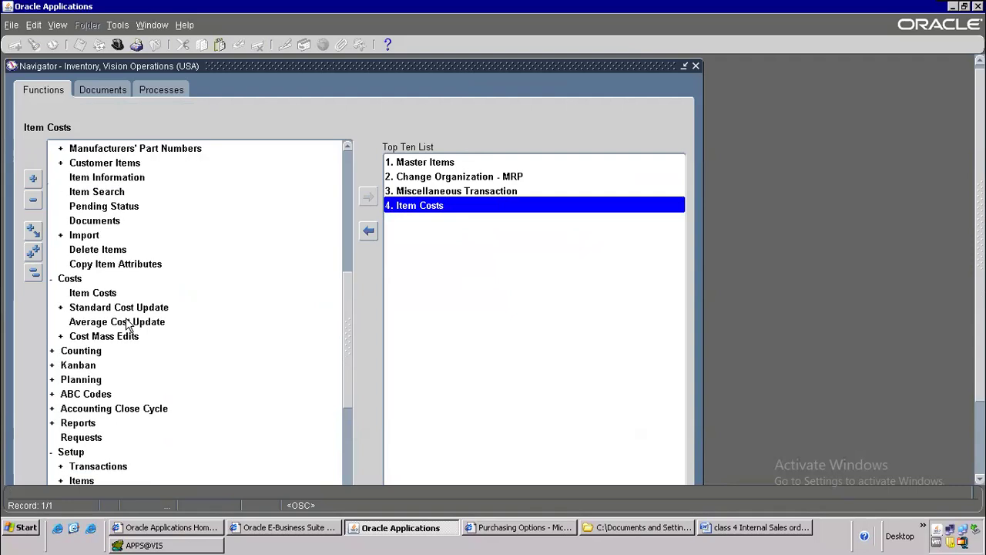
scroll(128, 324, up, 4)
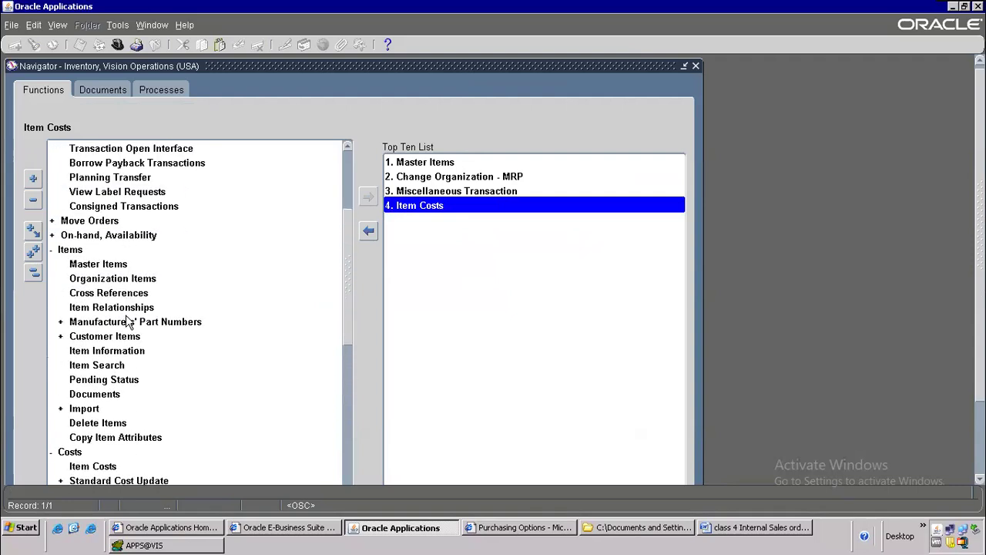
scroll(128, 322, up, 4)
scroll(128, 316, down, 1)
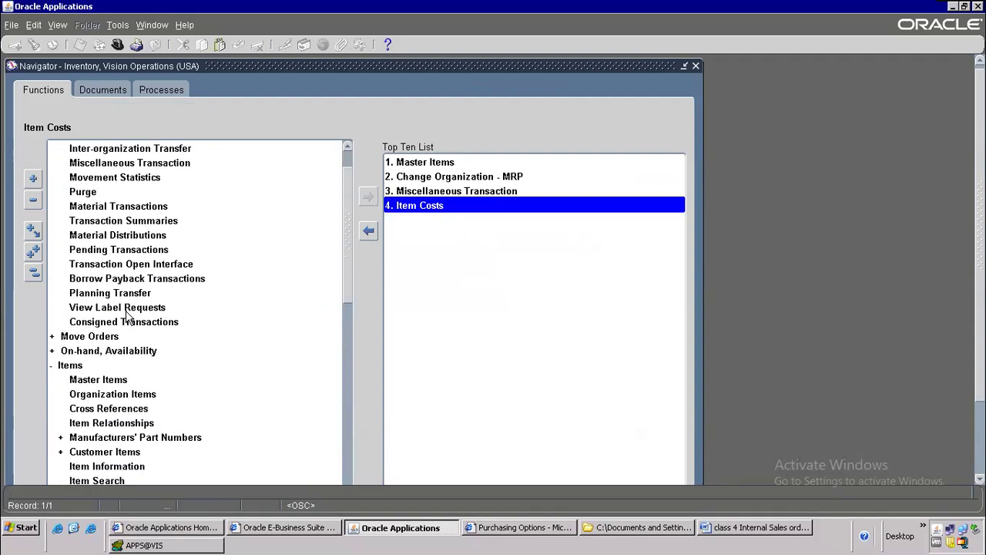
scroll(128, 317, down, 6)
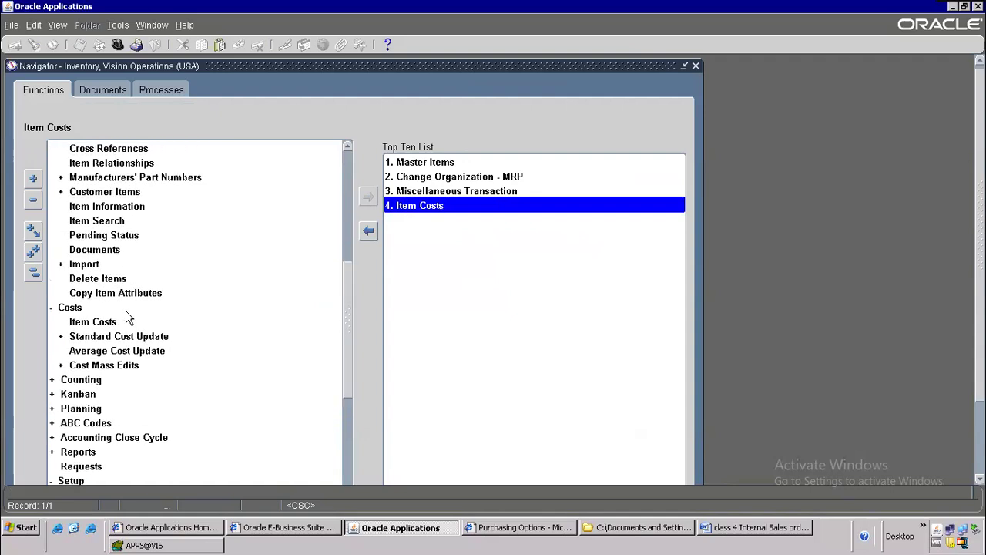
scroll(128, 316, down, 1)
double_click(124, 294)
scroll(168, 339, down, 2)
click(368, 198)
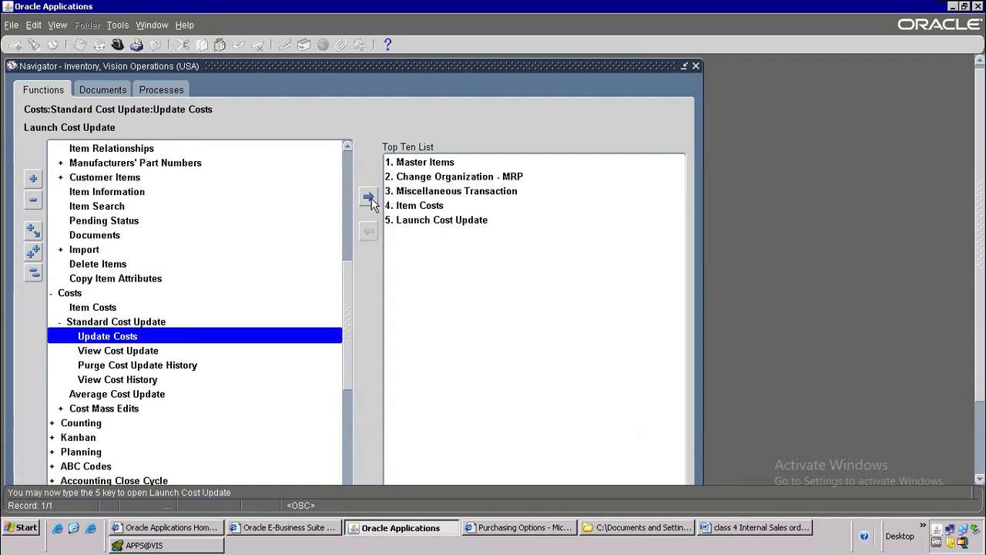
Step: Collapse the function tree and browse the Items and Counting groups
key(alt+Tab)
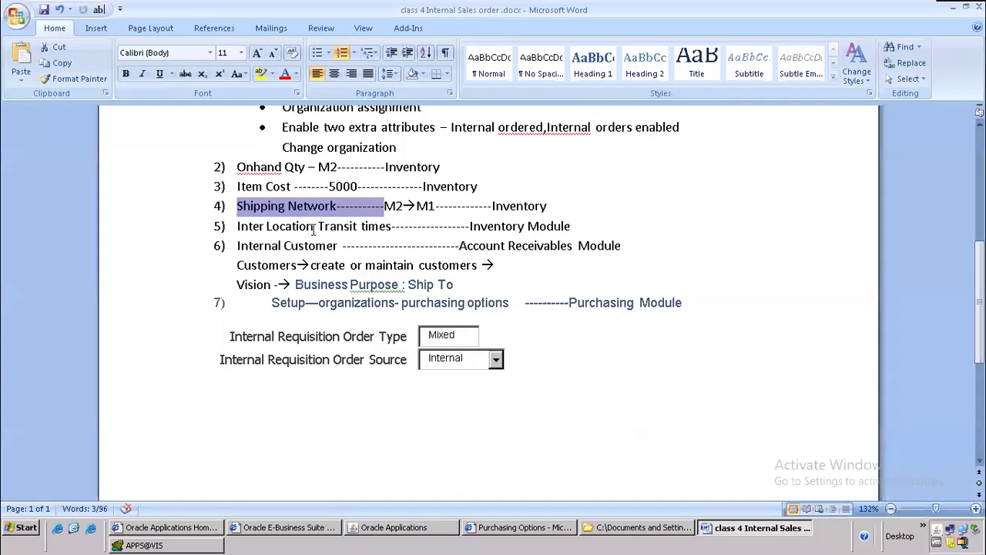
key(alt+Tab)
scroll(233, 282, down, 1)
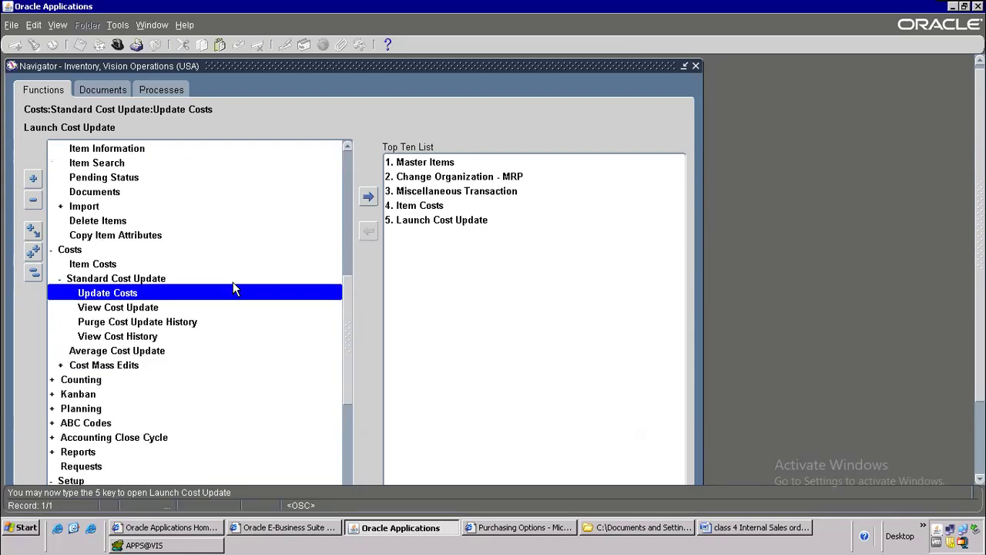
key(alt+t)
key(o)
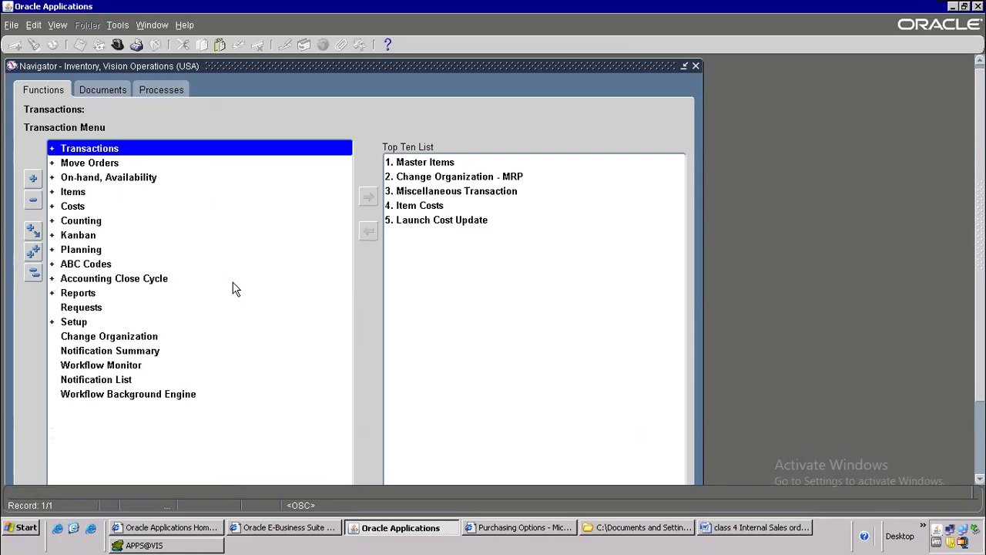
double_click(100, 192)
click(102, 206)
click(83, 252)
click(57, 408)
click(176, 406)
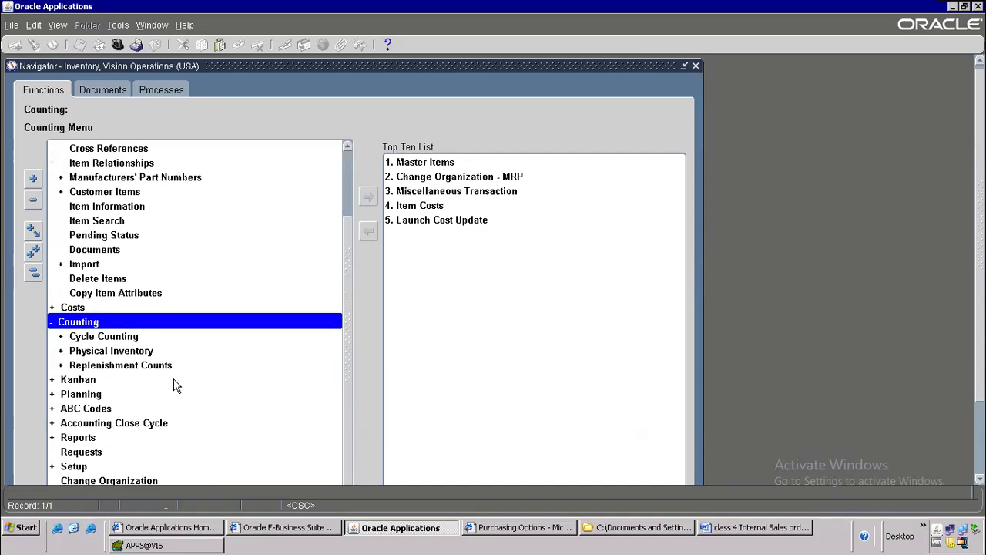
scroll(176, 385, up, 1)
Step: Expand the Counting and Costs groups, then collapse the tree back to top level
key(alt+t)
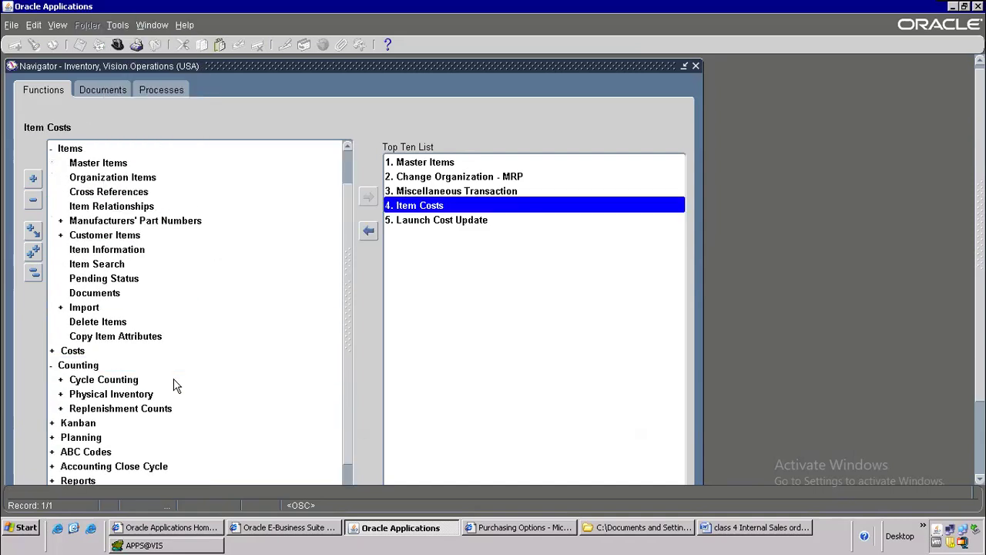
click(116, 164)
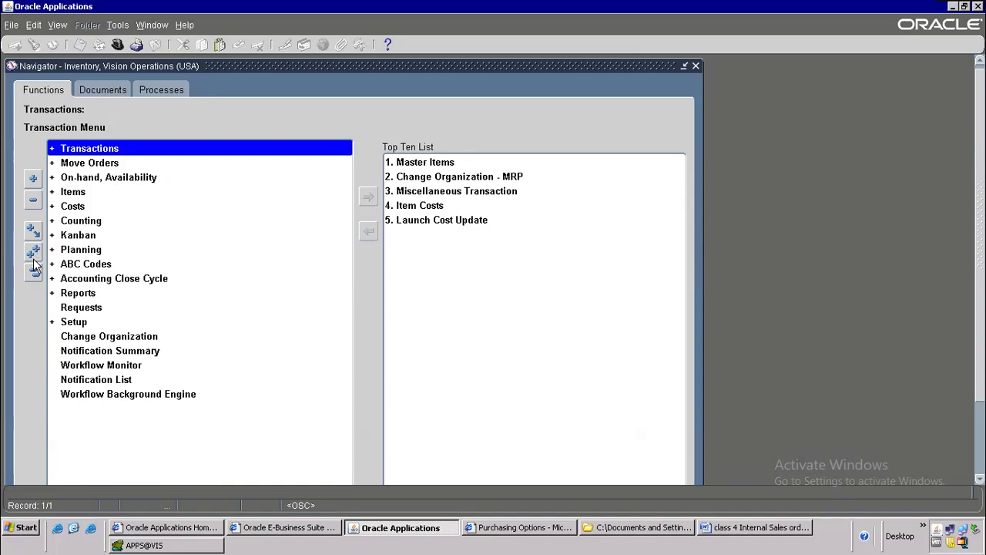
double_click(77, 221)
click(83, 205)
double_click(83, 205)
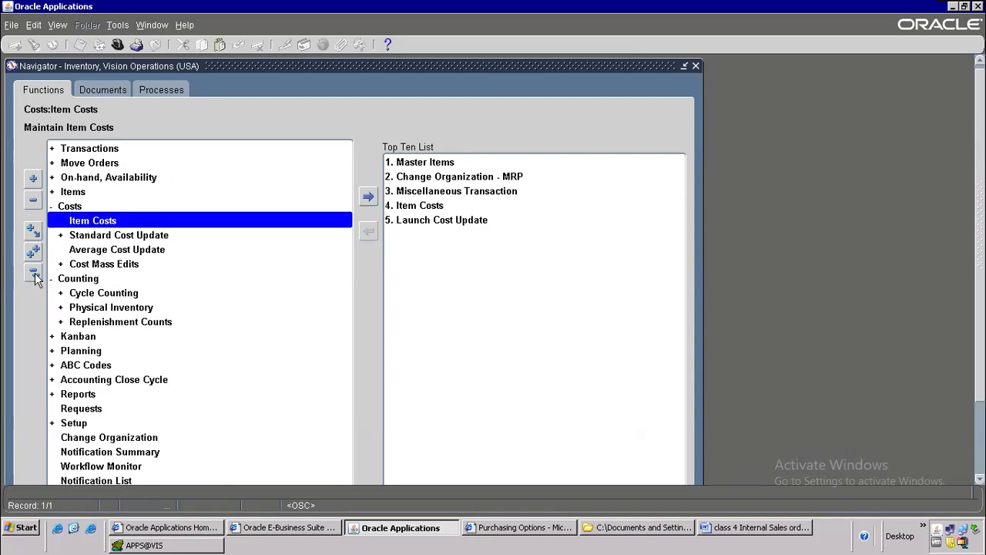
click(34, 274)
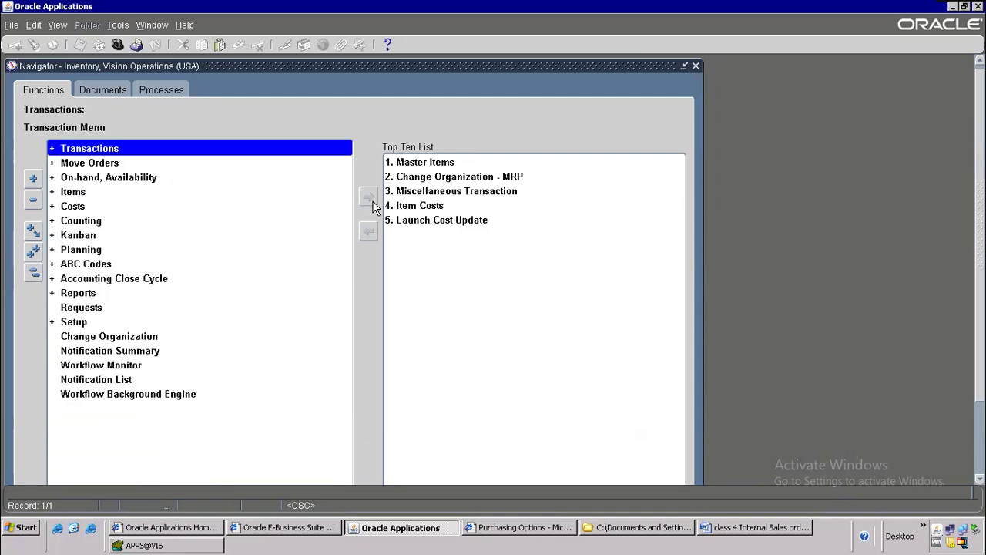
Step: Under Setup > Organizations, add Shipping Networks and Inter-Location Transit Times to the Top Ten list
click(85, 335)
double_click(83, 322)
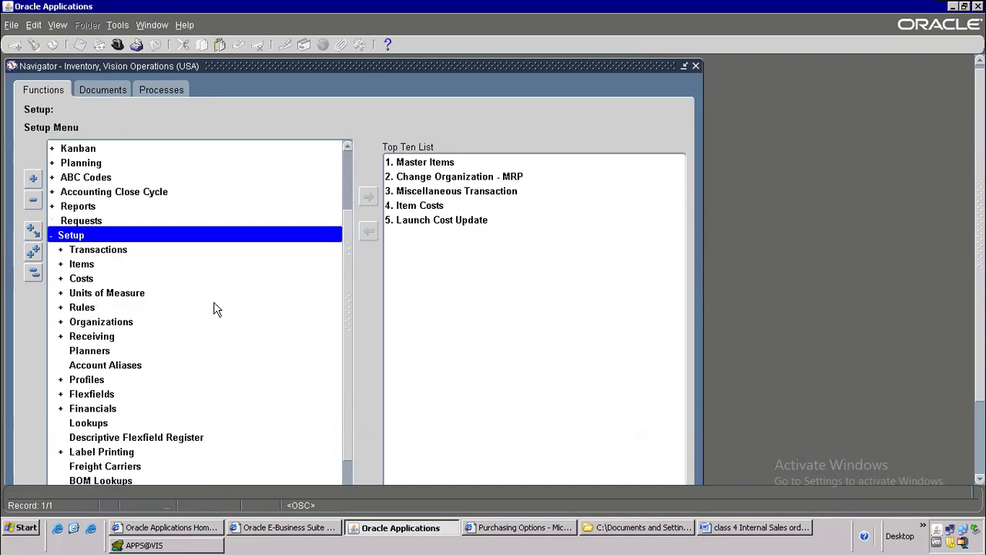
double_click(104, 323)
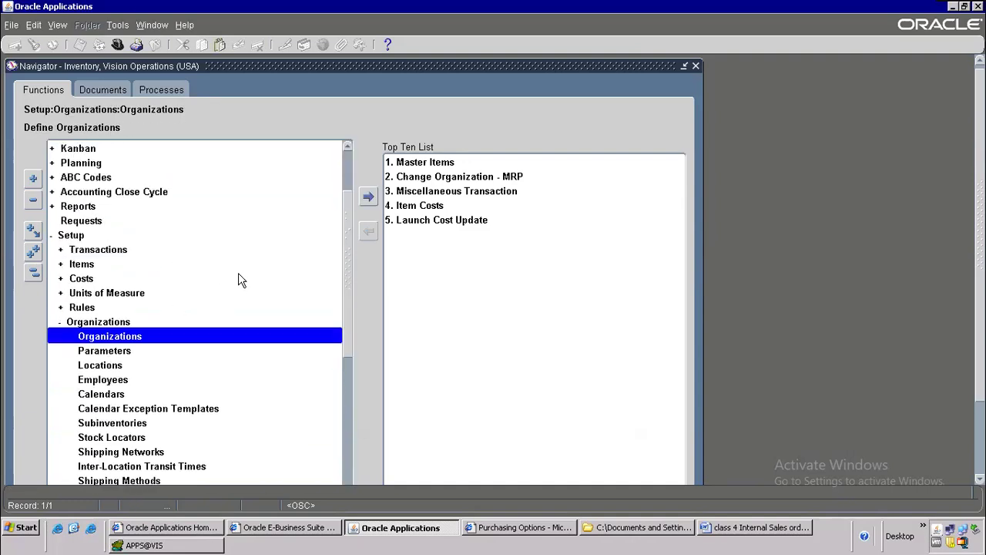
scroll(237, 299, down, 3)
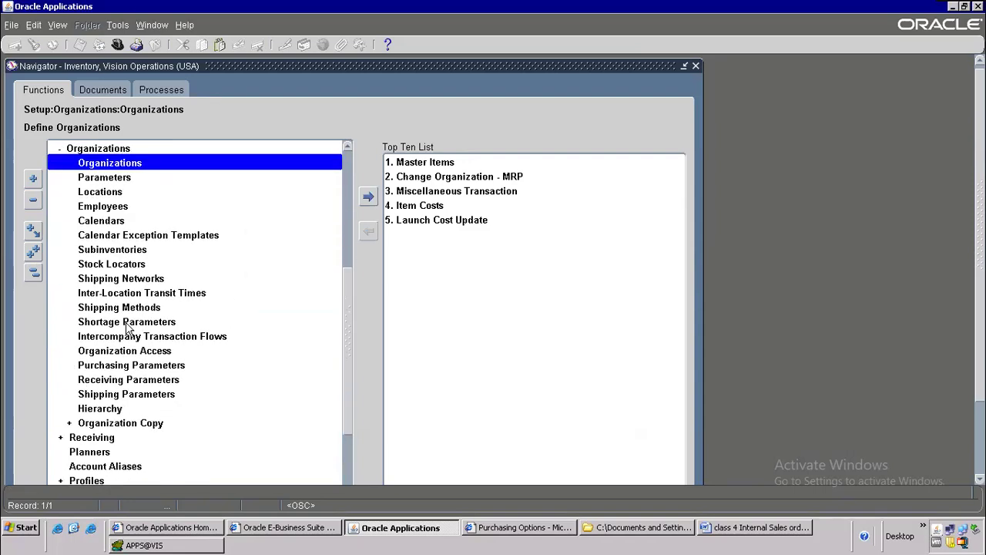
click(143, 282)
click(368, 197)
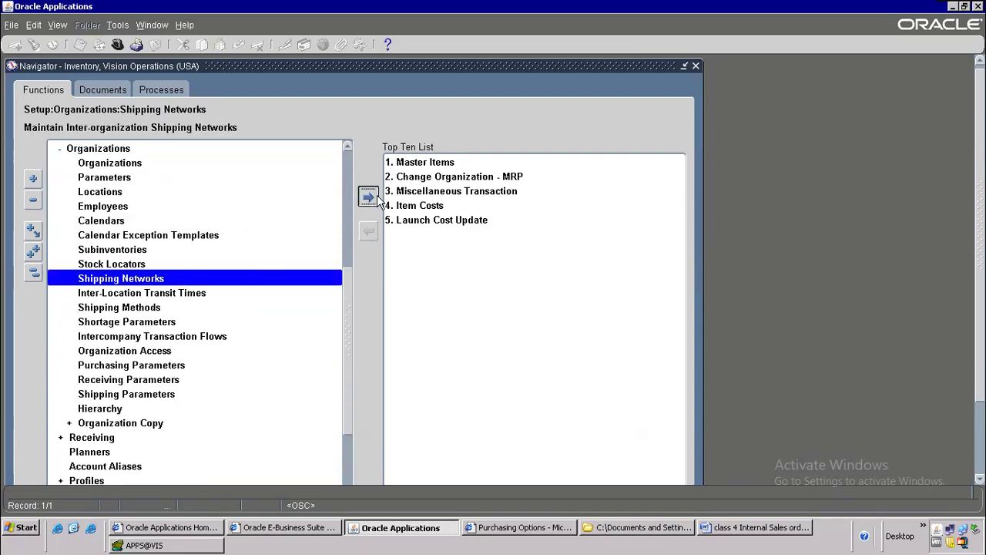
click(205, 294)
click(368, 198)
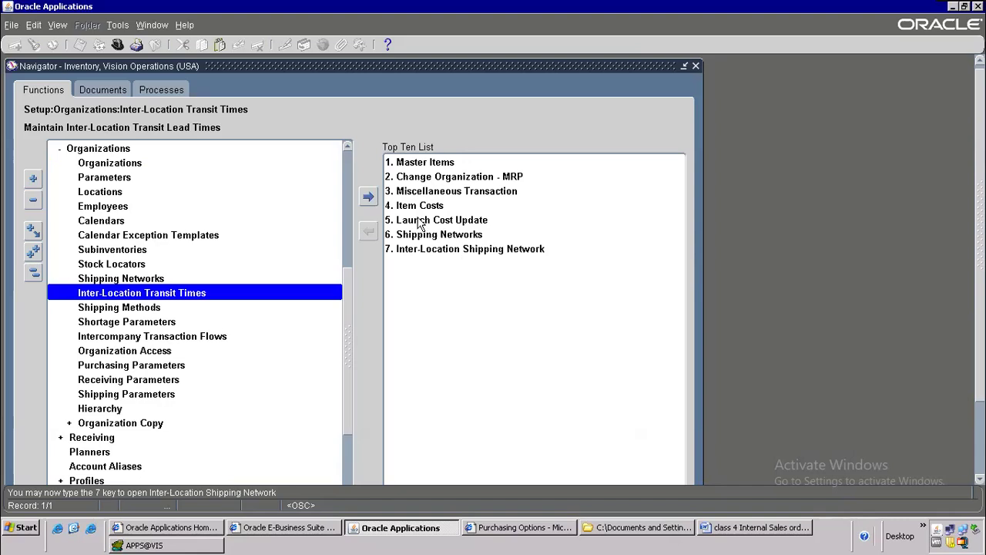
Step: Clear the highlight on the Shipping Network line in the Word notes
key(alt+Tab)
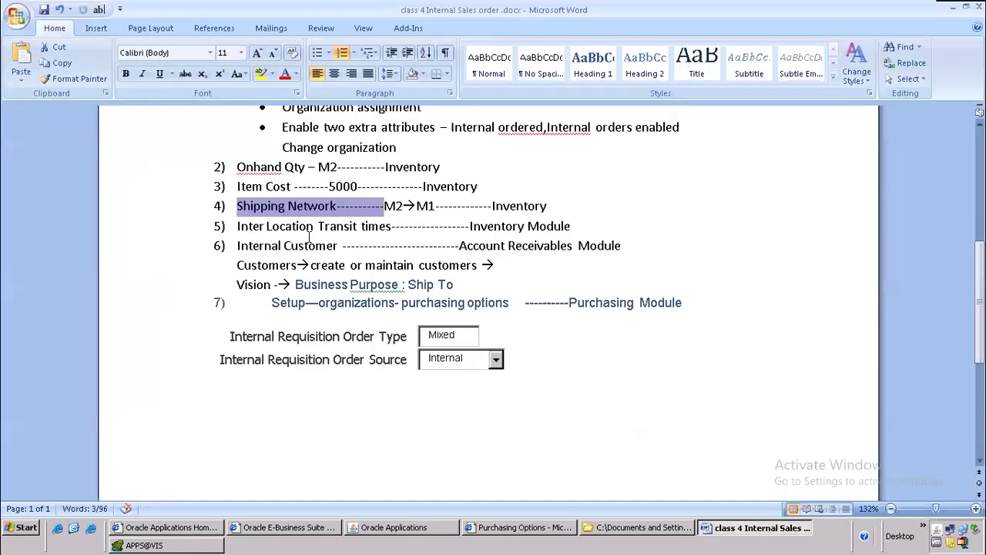
scroll(309, 238, up, 3)
click(249, 258)
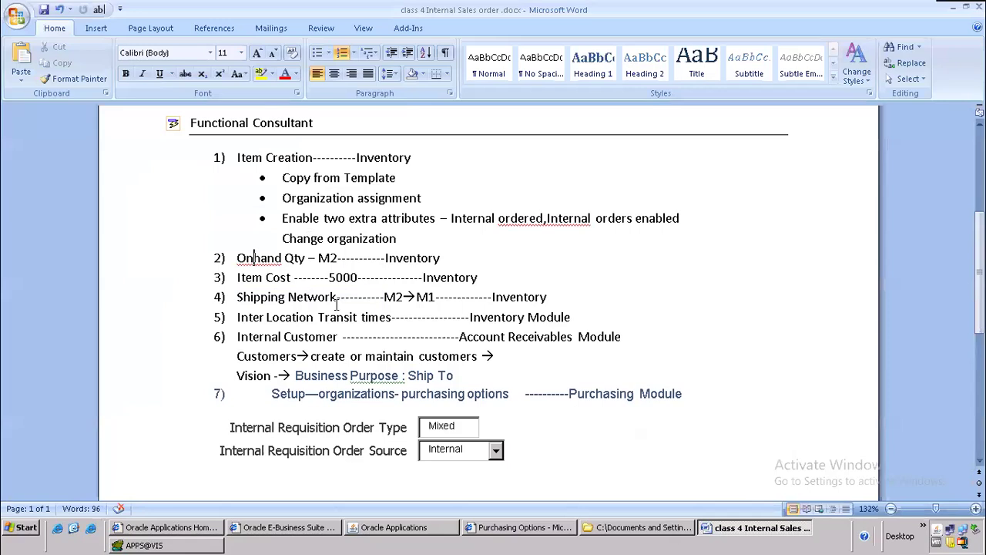
key(alt+Tab)
Step: Change the working organization to M2
double_click(448, 178)
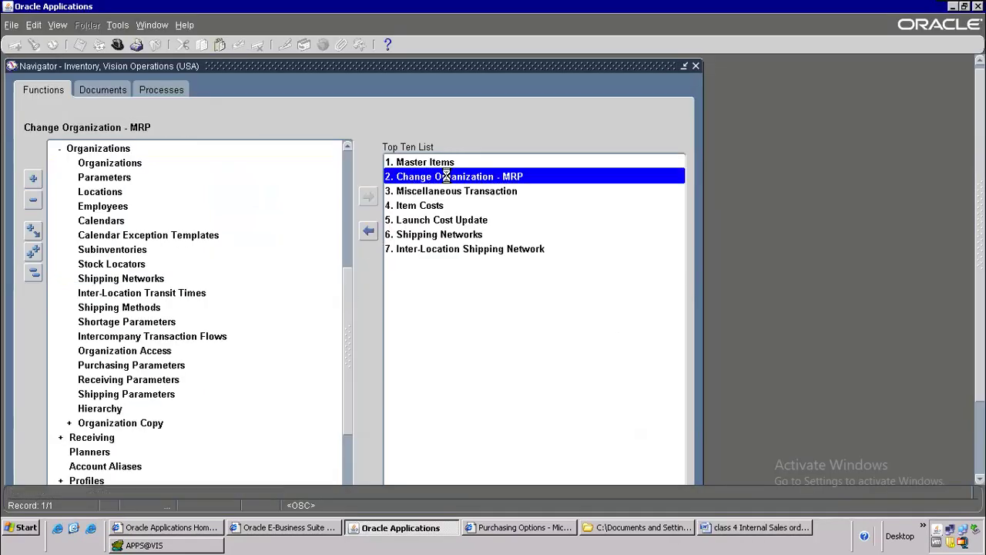
text(m%)
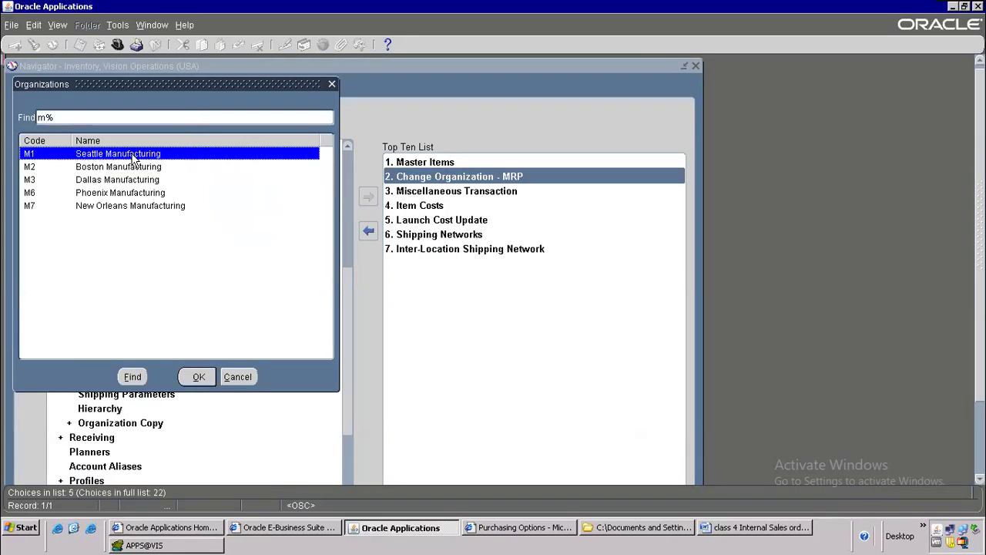
double_click(135, 156)
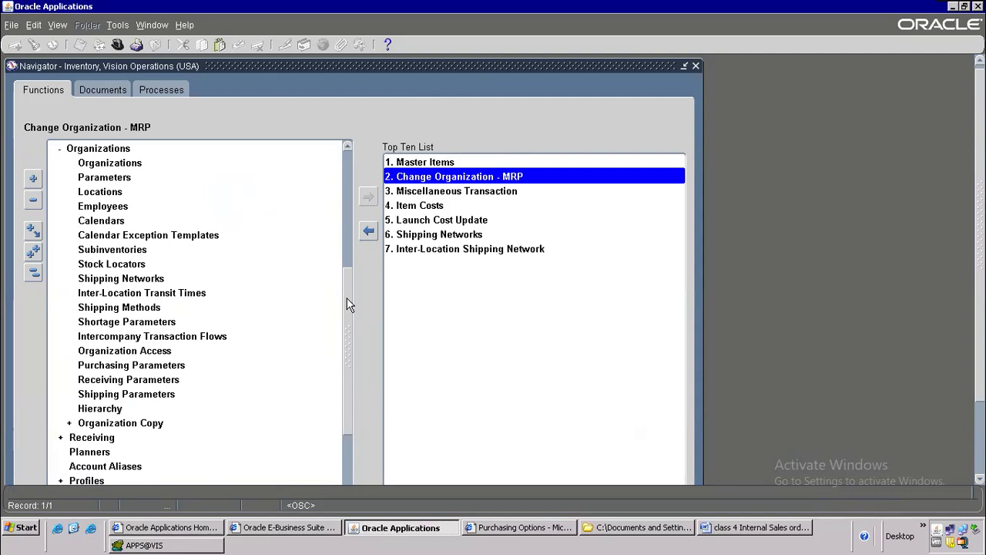
Step: Start a Miscellaneous Transaction with transaction type Miscellaneous receipt
drag(347, 298, 355, 194)
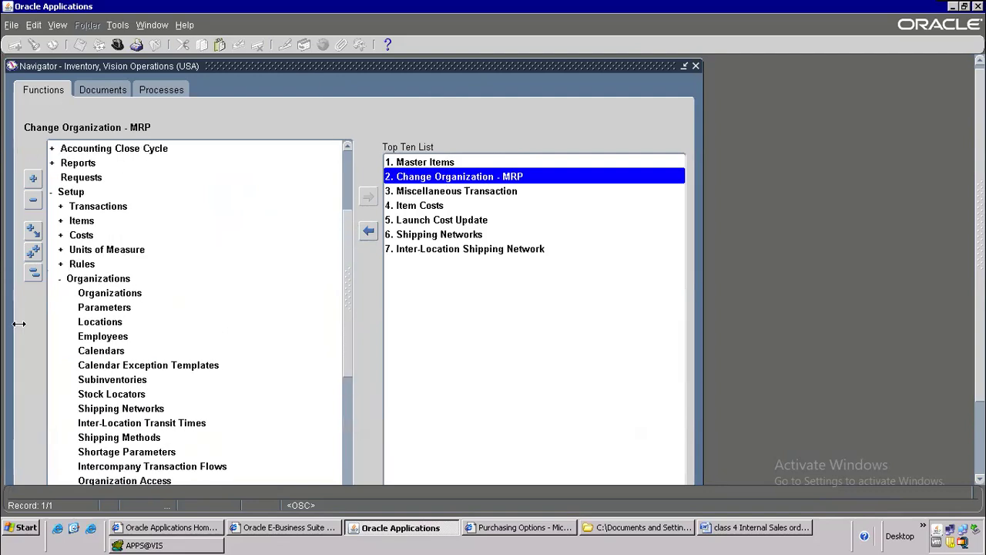
double_click(120, 150)
double_click(119, 150)
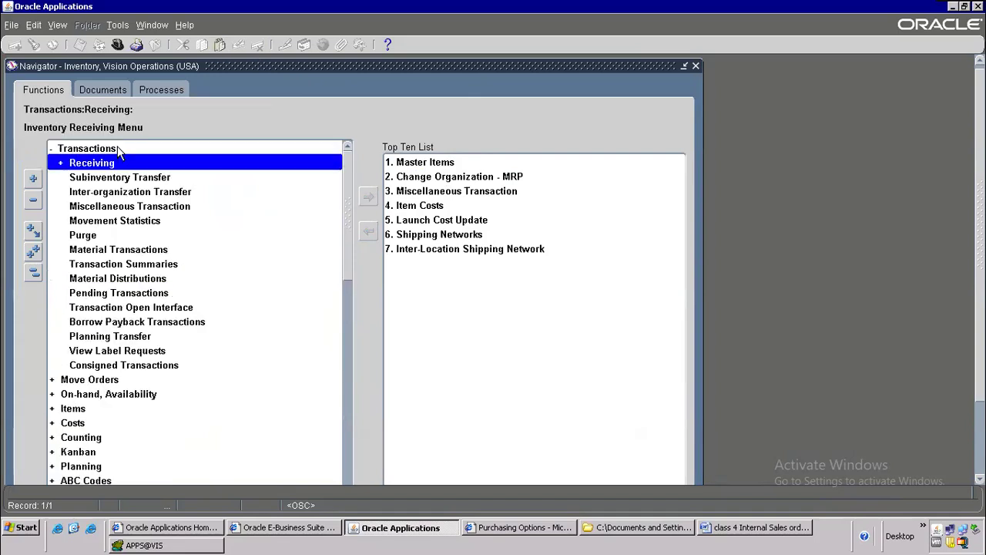
double_click(120, 208)
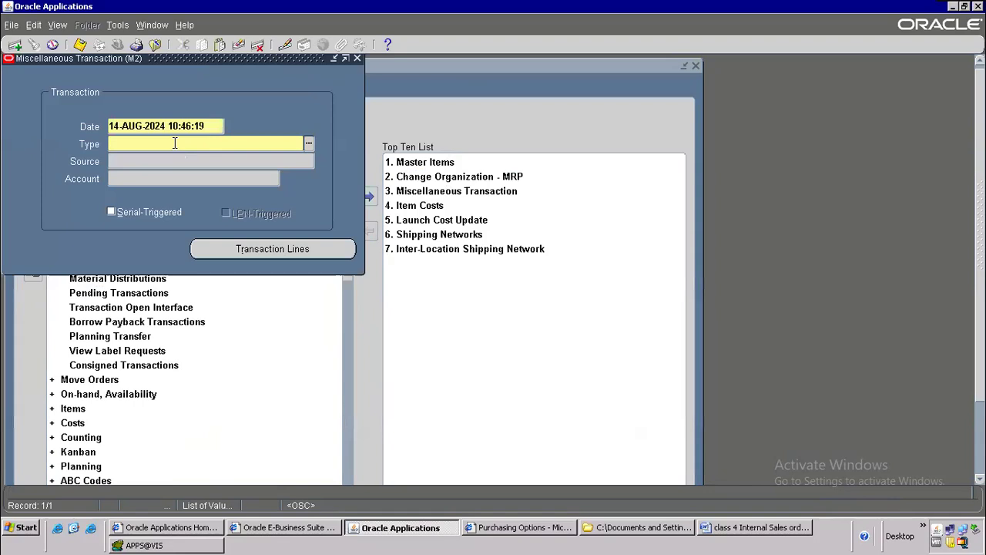
key(Tab)
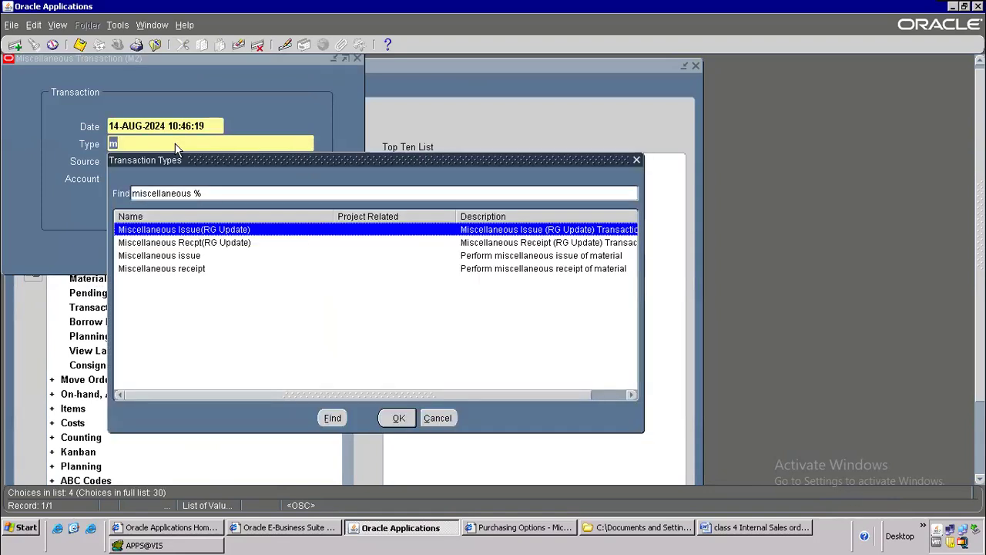
double_click(165, 270)
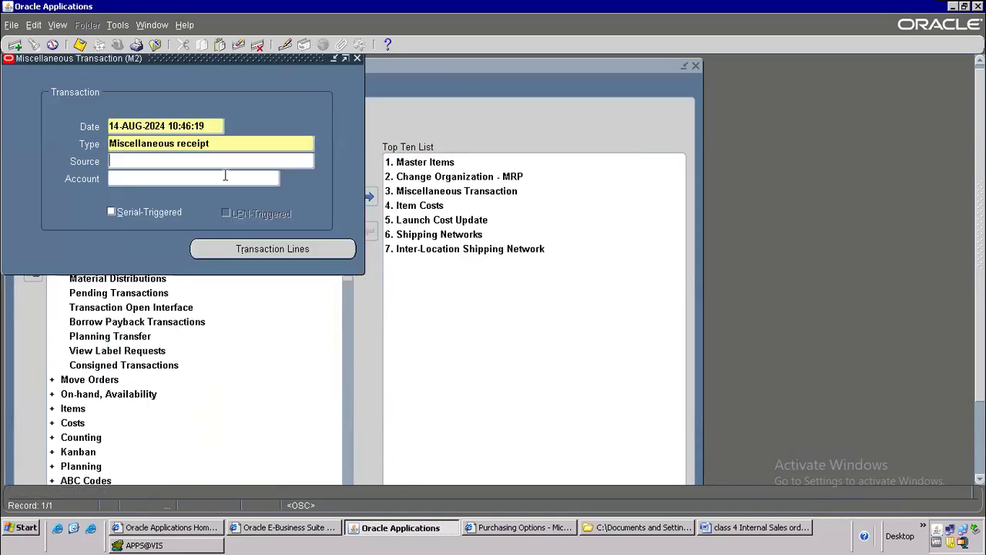
Step: Enter a receipt line for item MOBILE-ISO into subinventory FGI with quantity 10
click(273, 250)
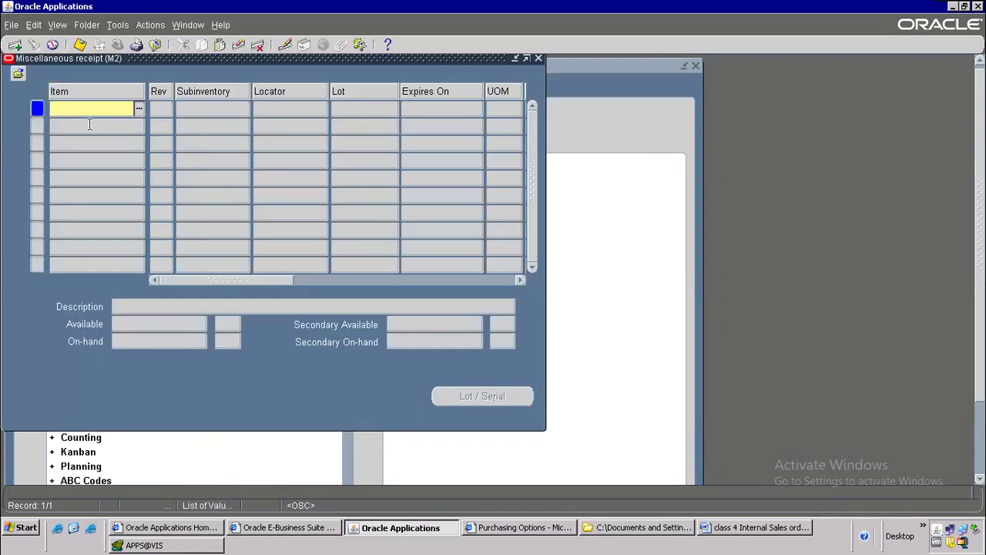
key(ctrl+v)
drag(129, 108, 7, 71)
key(ctrl+c)
text(MOBILE-ISO)
key(Tab)
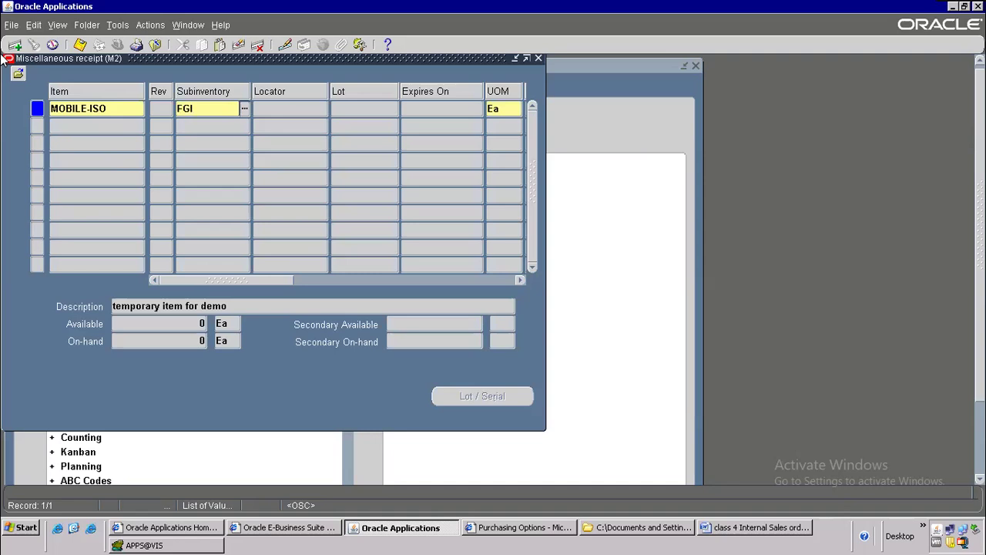
key(Tab)
drag(213, 279, 343, 276)
click(225, 109)
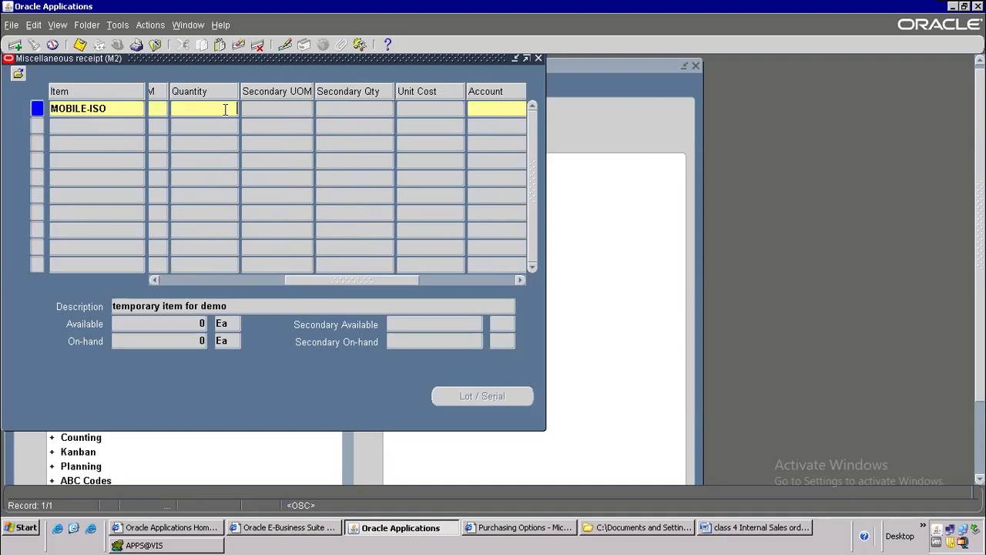
text(10)
key(Tab)
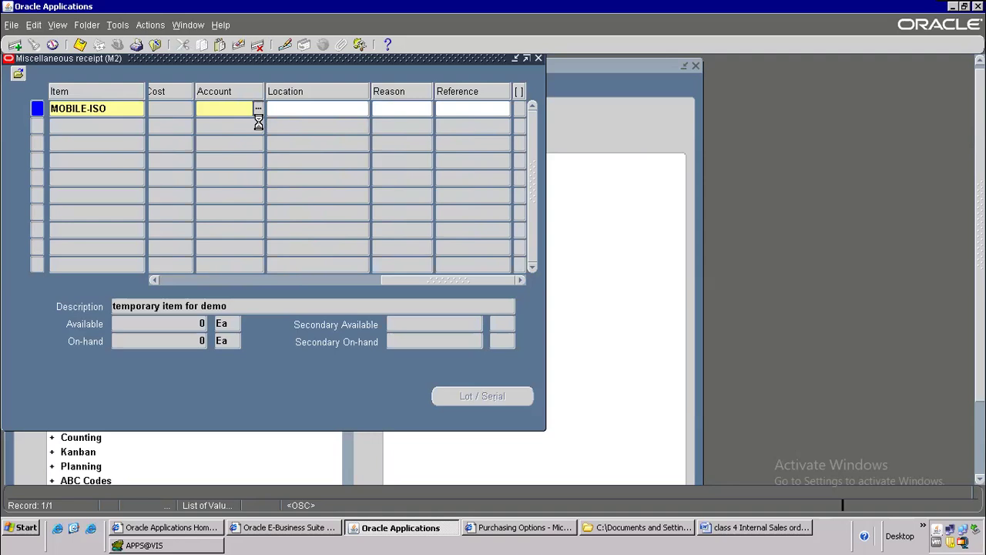
Step: Set the line's account alias to Miscellaneous and save the receipt
click(259, 108)
text(Miscellaneous)
key(Tab)
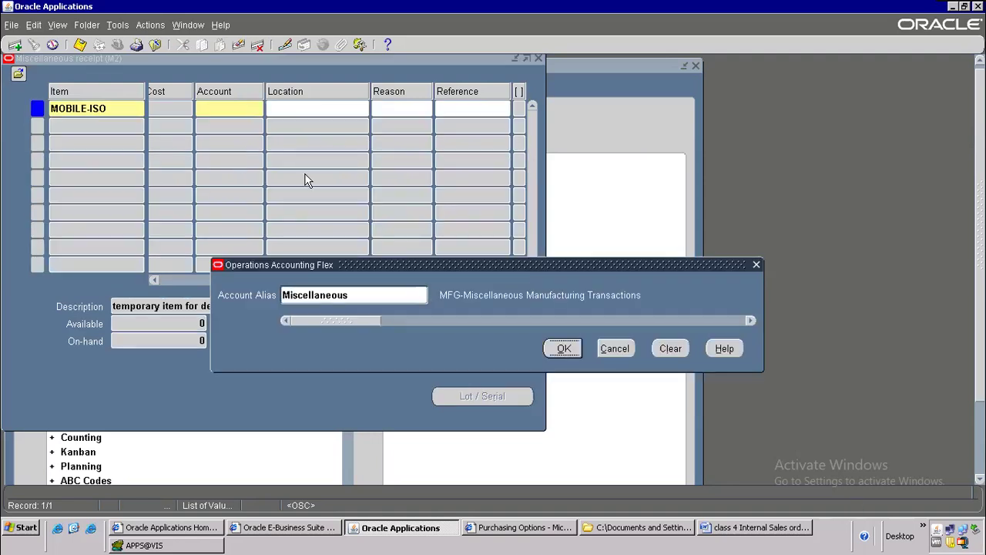
click(566, 348)
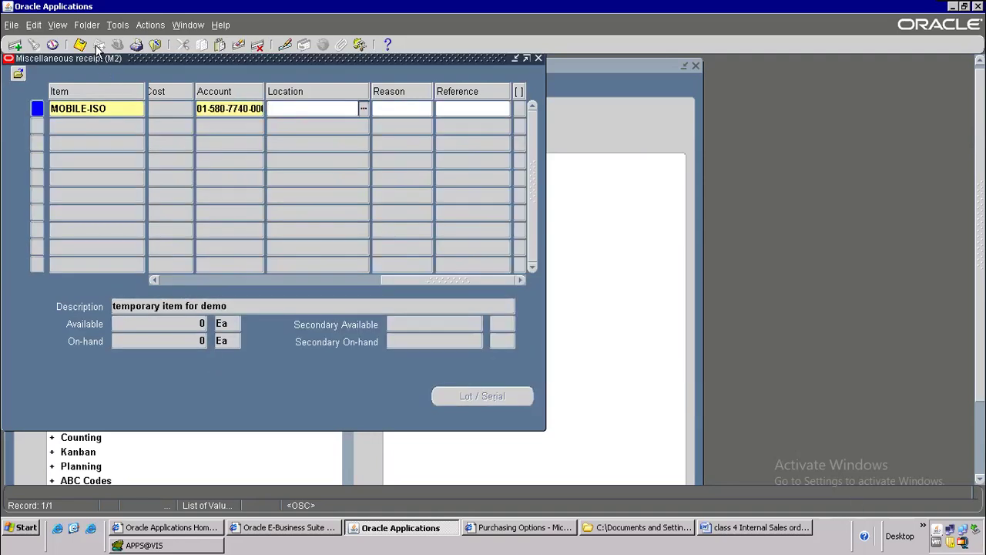
click(86, 45)
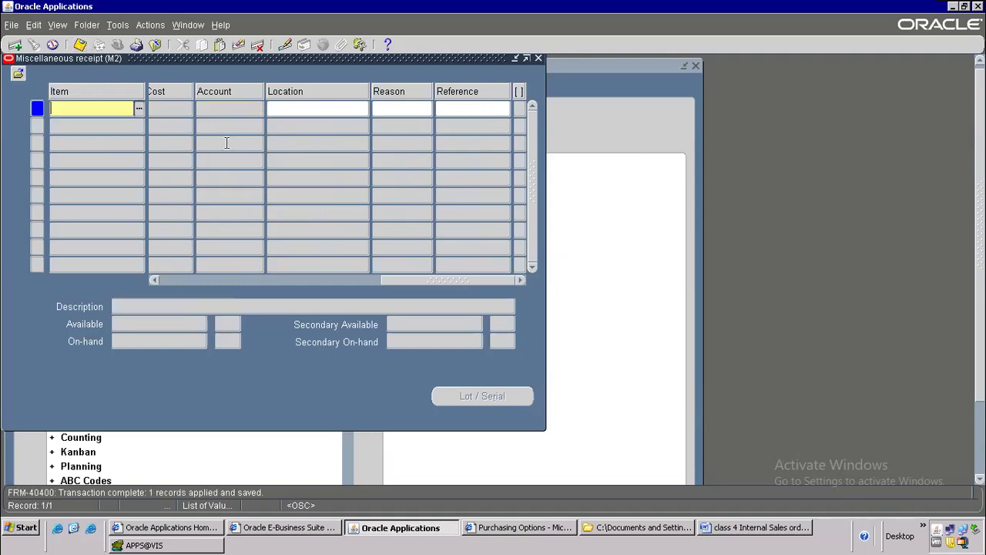
key(alt+Tab)
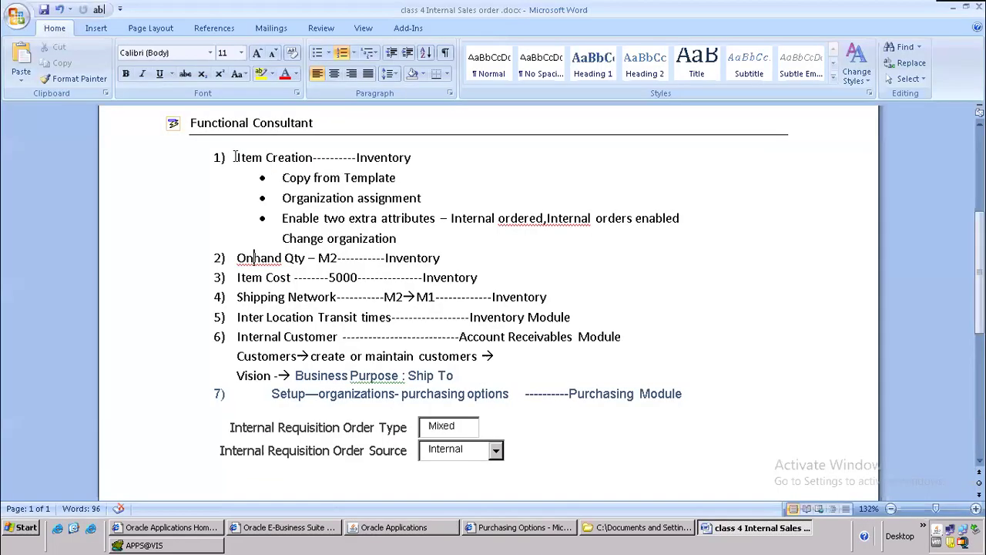
Step: Insert 'verify onhand qty' as a new numbered step right after step 2
click(460, 256)
key(Return)
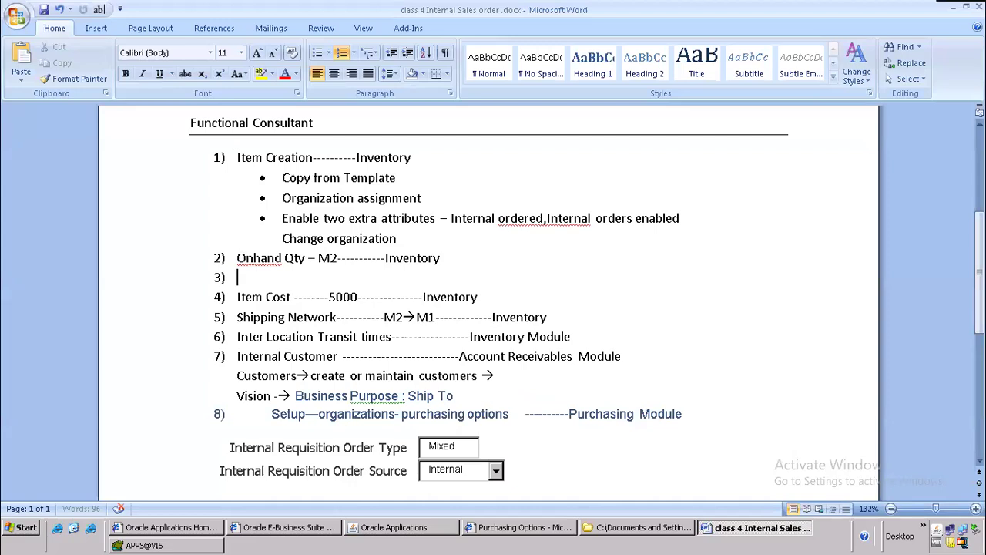
text(verify onhand qty)
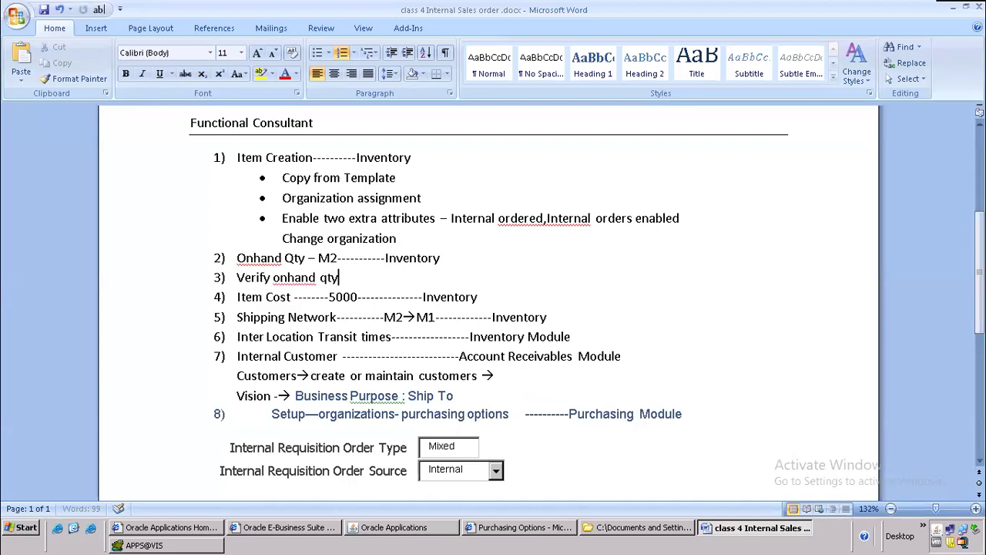
key(alt+Tab)
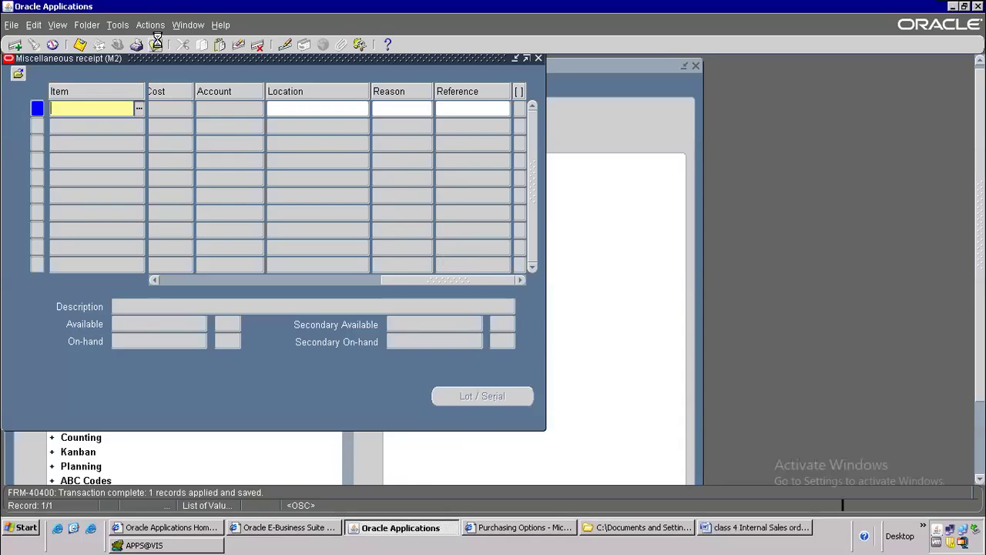
Step: Close the Miscellaneous receipt form, collapse the navigator, and open the On-hand Quantity inquiry
click(154, 44)
key(alt+t)
key(c)
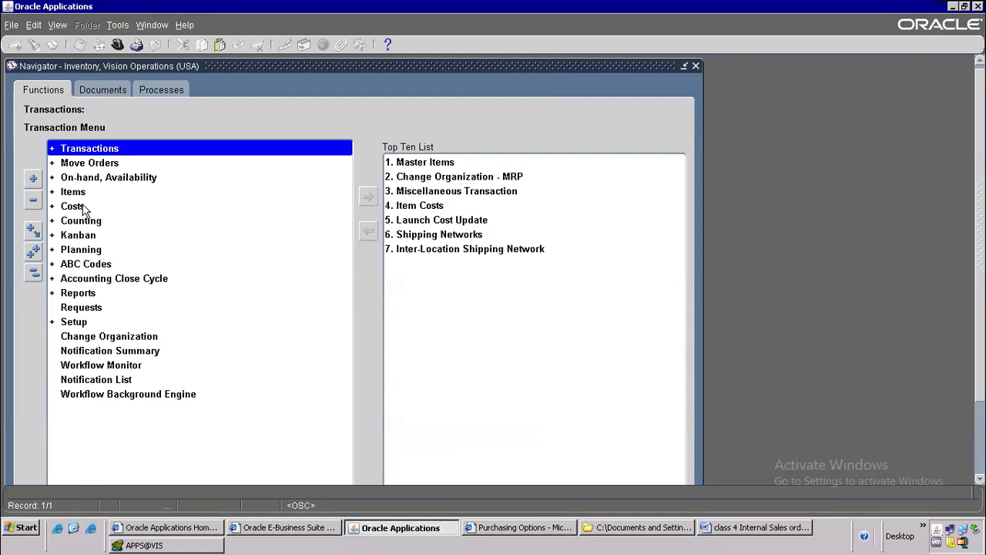
click(100, 180)
double_click(101, 182)
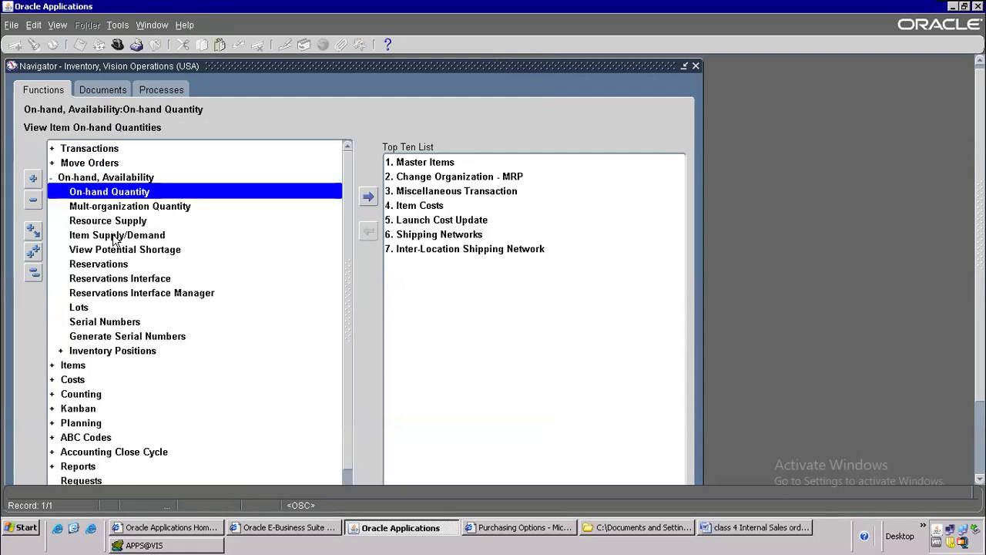
double_click(144, 192)
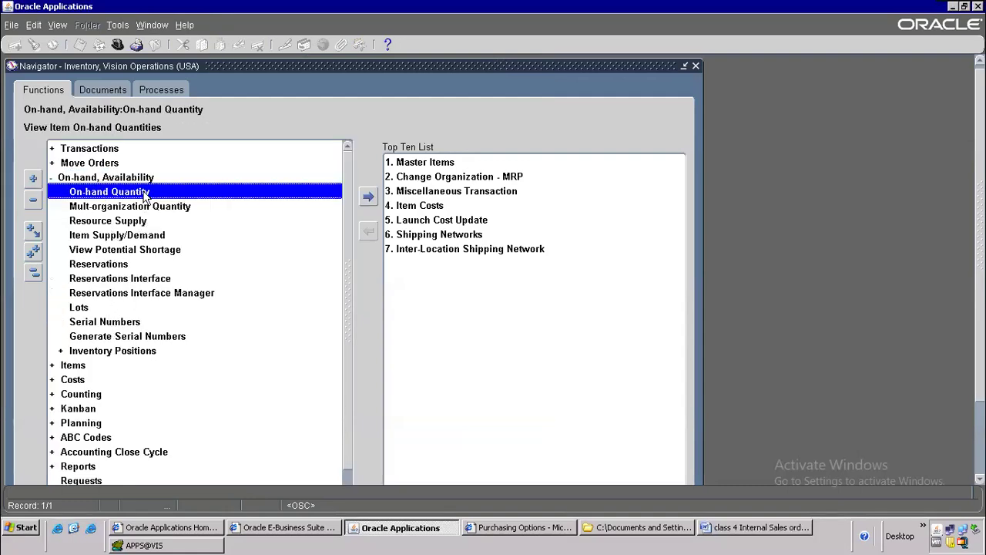
Step: Query MOBILE-ISO on-hand material and show its availability of 100 Ea in M2
click(189, 329)
click(195, 317)
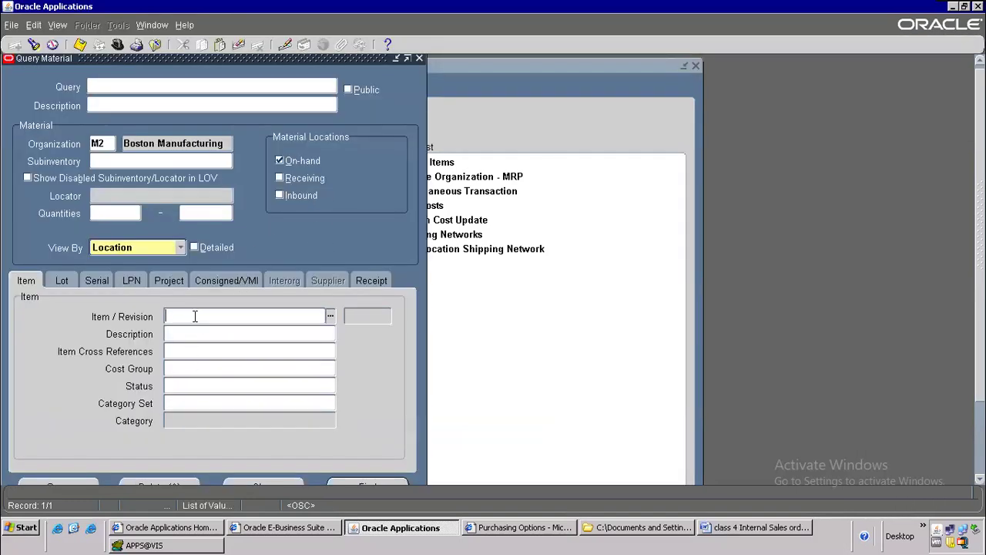
key(ctrl+v)
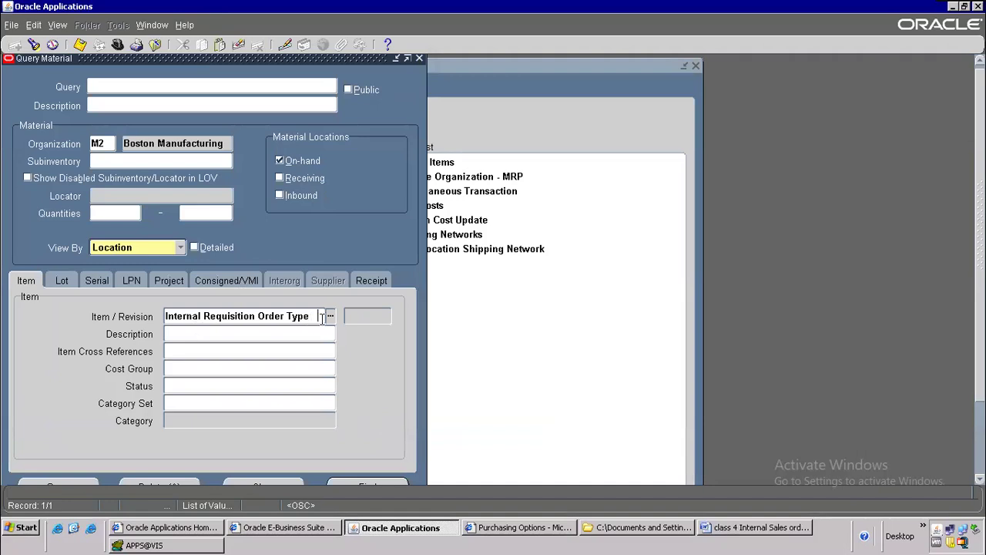
drag(322, 318, 44, 280)
text(MO)
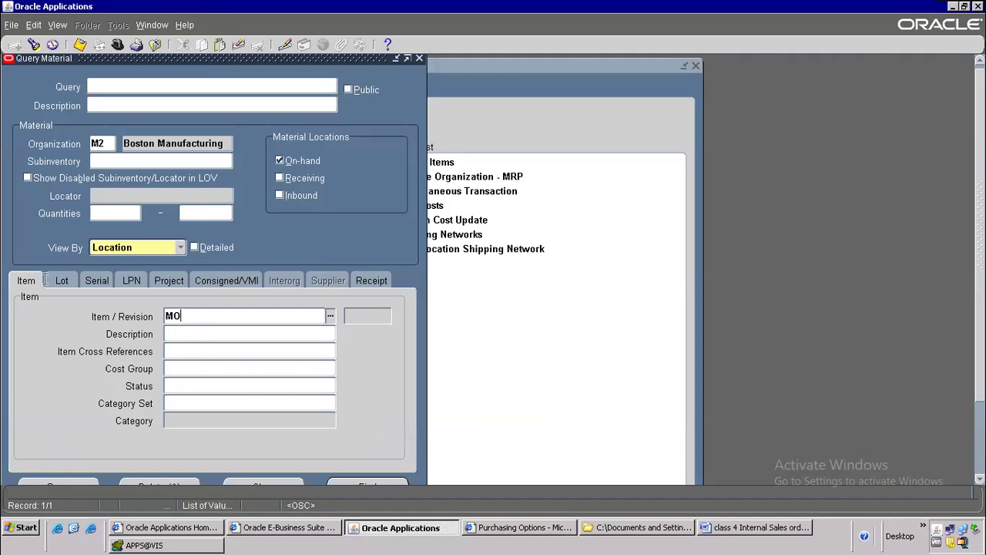
text(BILE-ISO)
key(Tab)
click(373, 486)
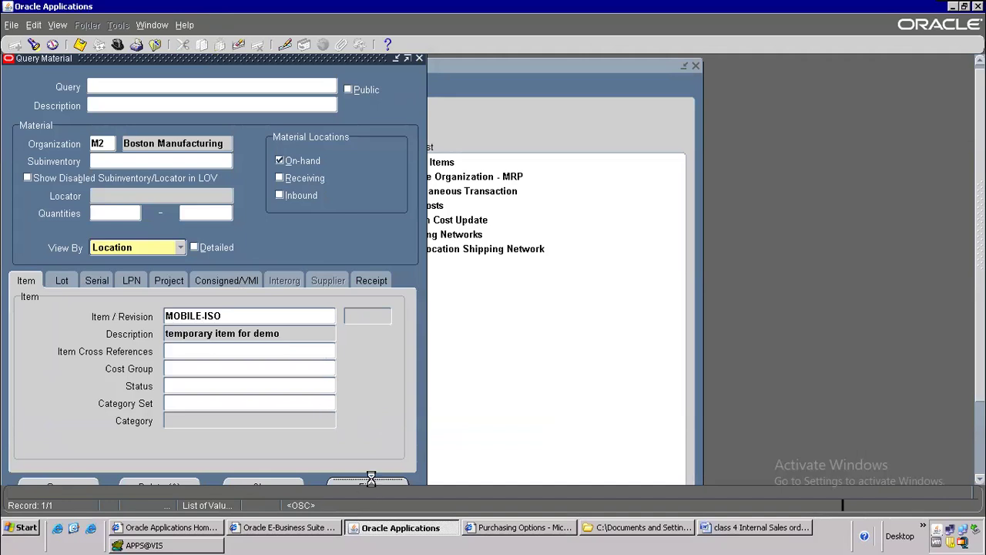
click(474, 359)
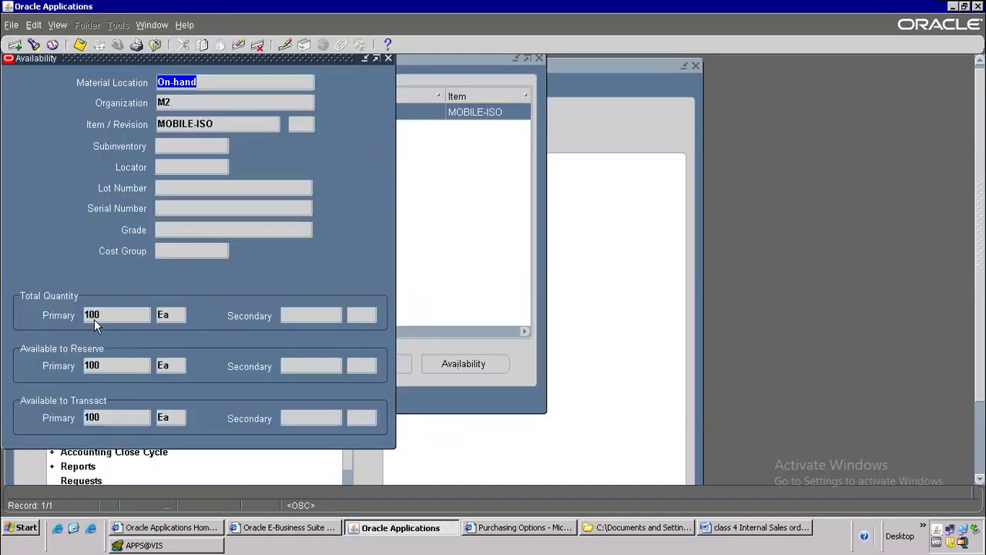
Step: In the Word notes, mark steps 1 to 3 and the Item Cost step
key(alt+Tab)
drag(366, 279, 208, 166)
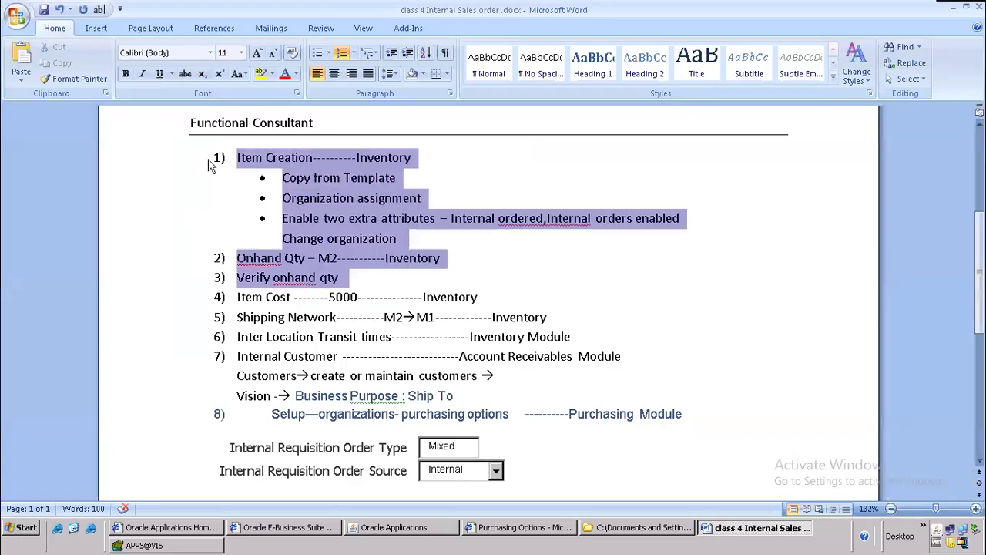
scroll(431, 277, down, 2)
drag(234, 207, 445, 216)
key(alt+Tab)
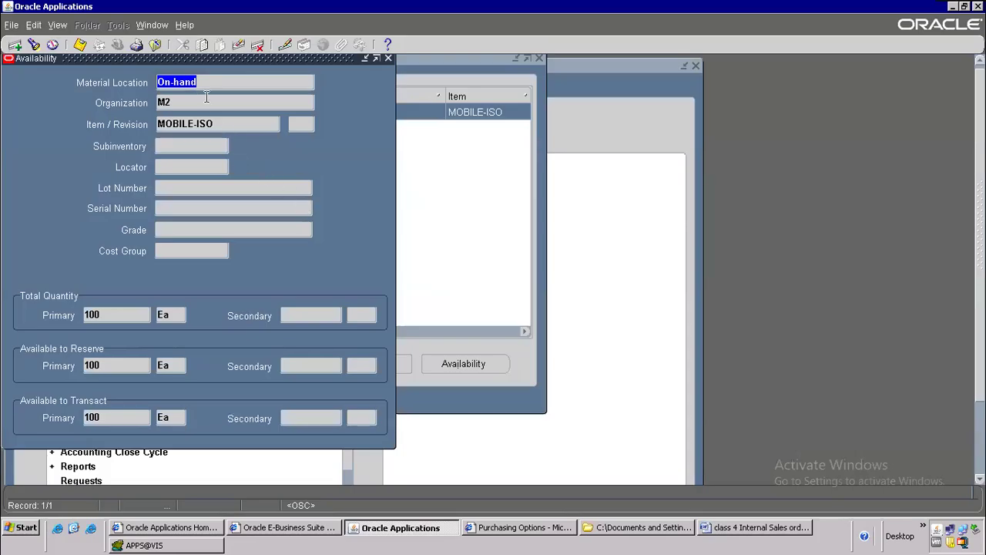
Step: Close the availability windows, collapse all navigator branches, and select Item Costs
key(F4)
key(alt+t)
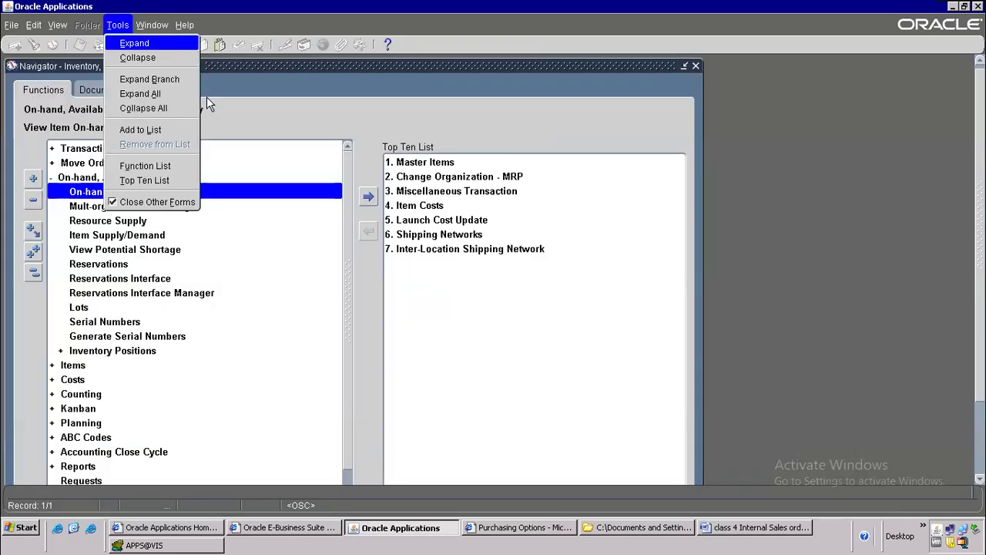
key(l)
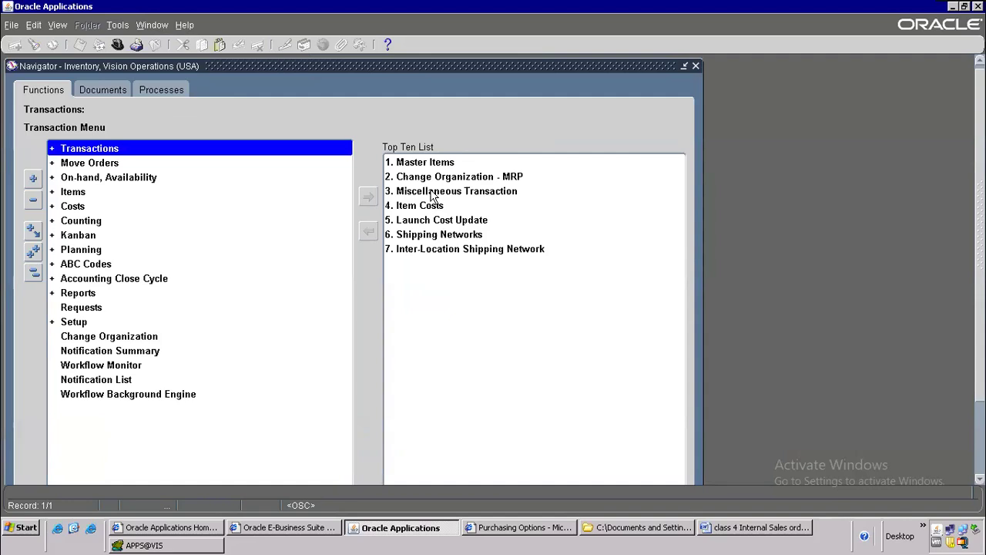
click(430, 205)
Step: Start a new item cost record for MOBILE-ISO with cost type Pending
double_click(421, 205)
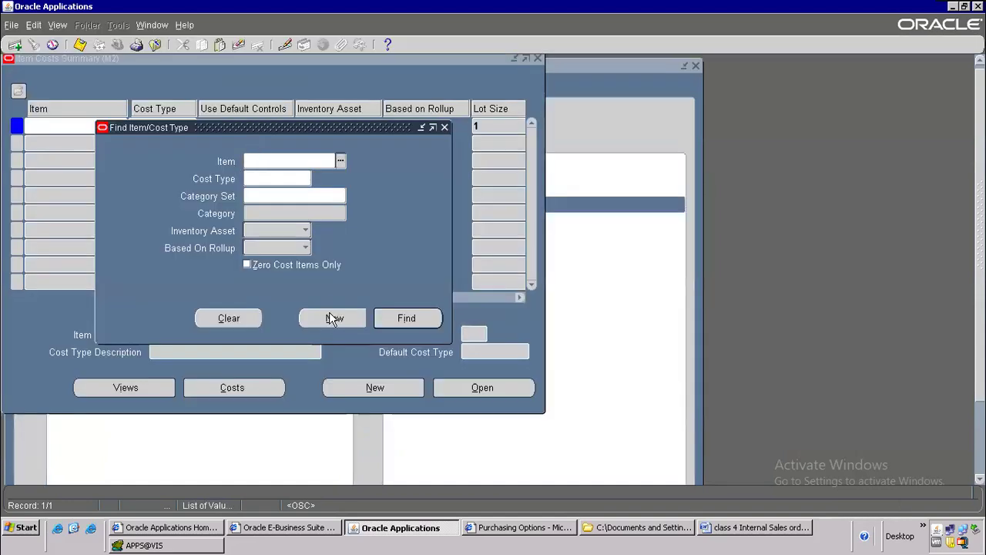
click(331, 318)
key(ctrl+v)
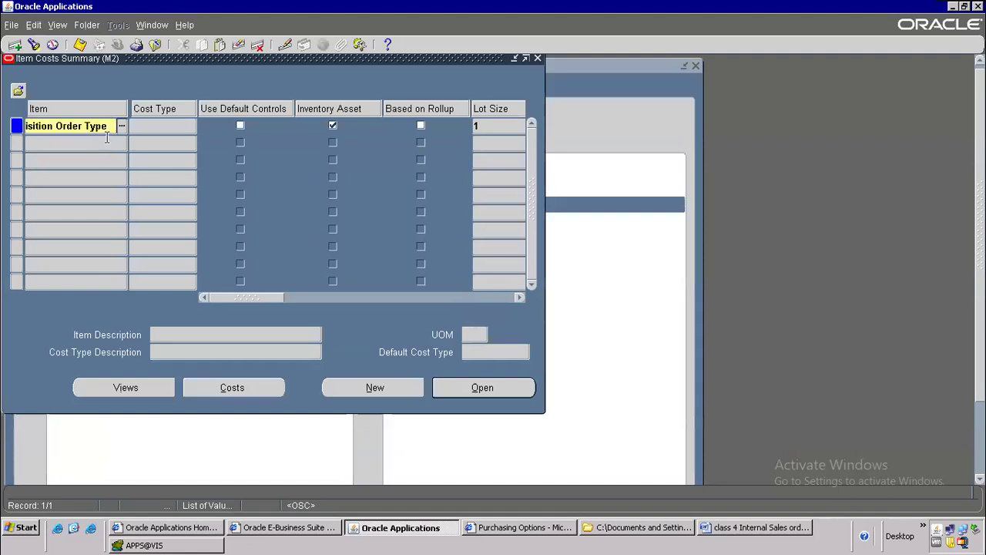
drag(114, 126, 1, 72)
key(Delete)
text(MOBILE-ISO)
key(shift+Left)
key(shift+Left)
key(shift+Left)
key(shift+Left)
key(shift+Left)
key(shift+Left)
key(shift+Left)
key(shift+Left)
key(shift+Left)
key(shift+Left)
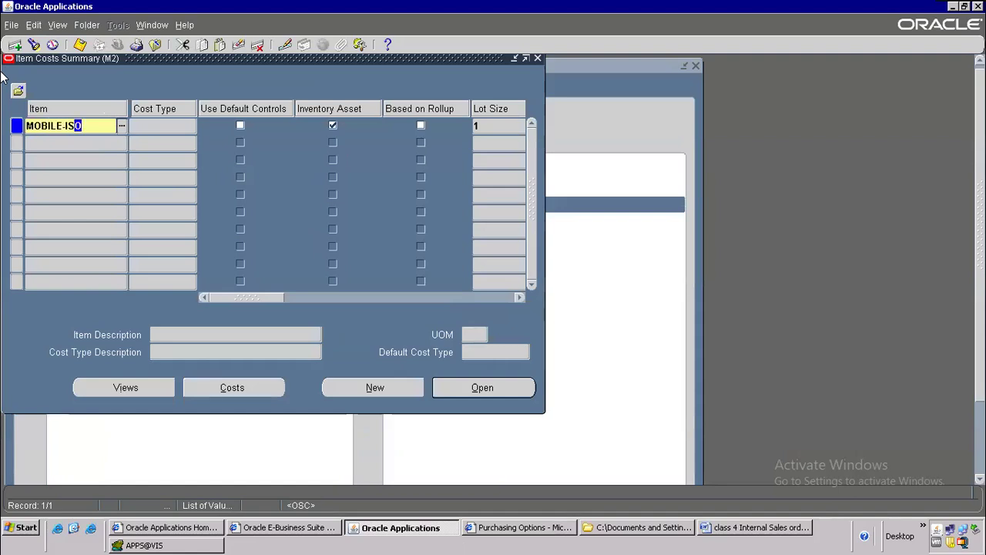
key(Tab)
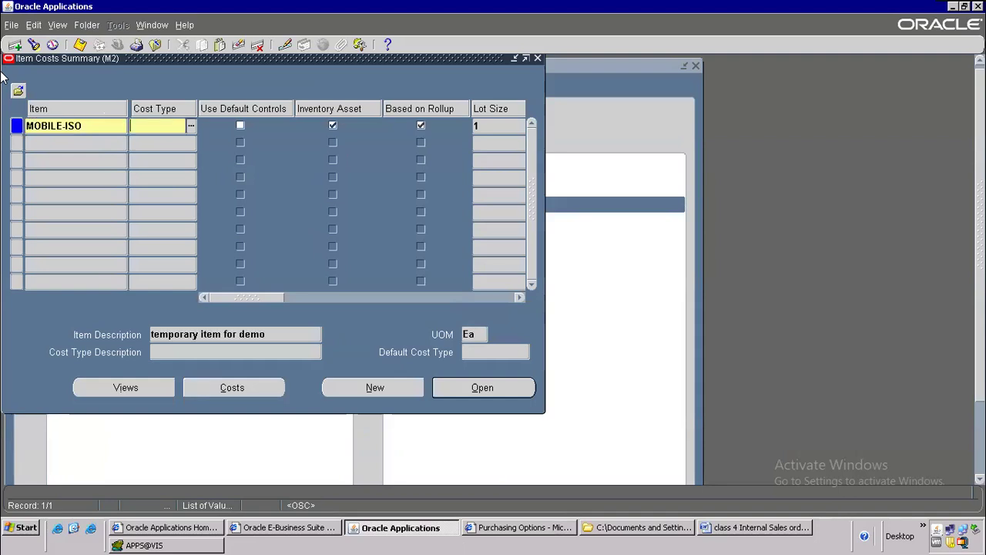
click(192, 129)
text(pe)
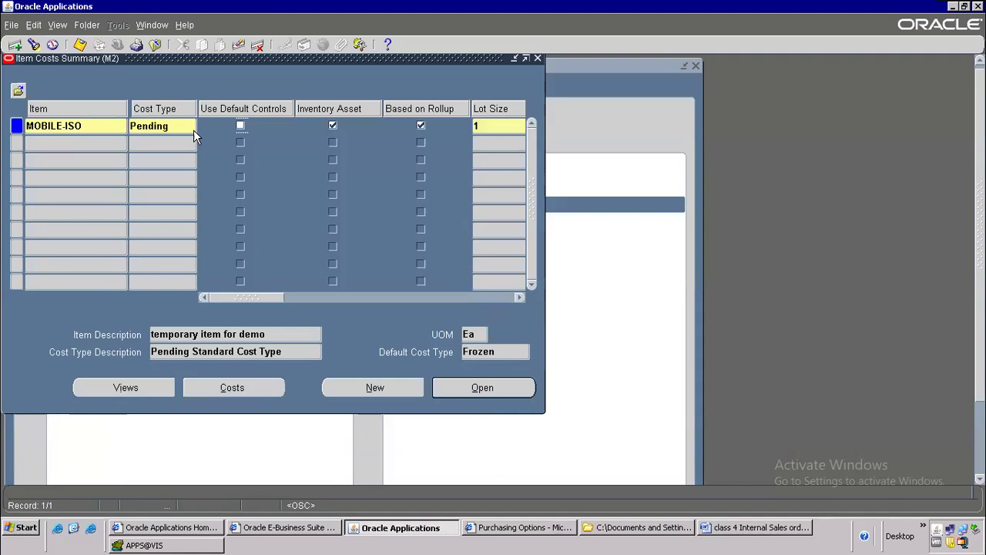
Step: Enter a Material cost element at rate 5000, save it, and return to Word
click(476, 385)
click(514, 409)
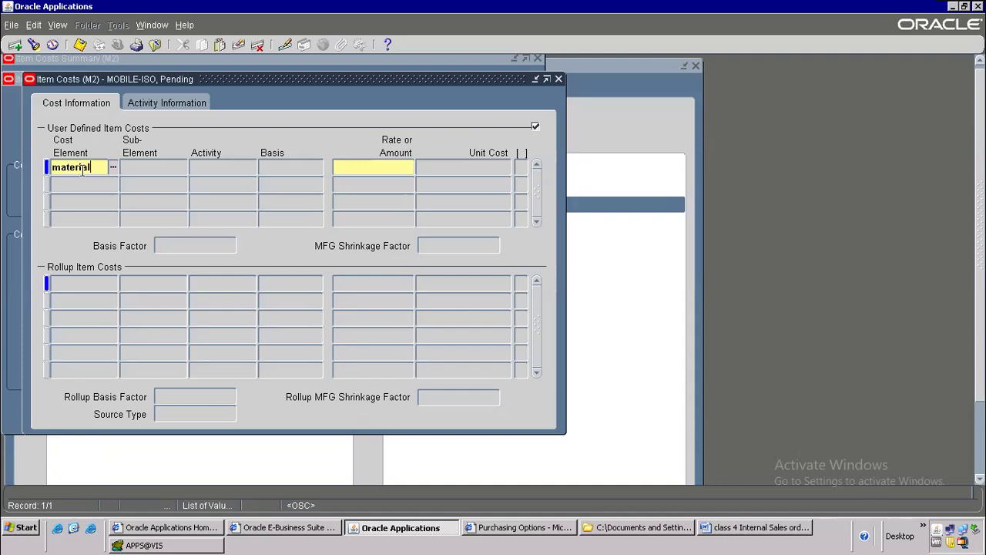
key(Tab)
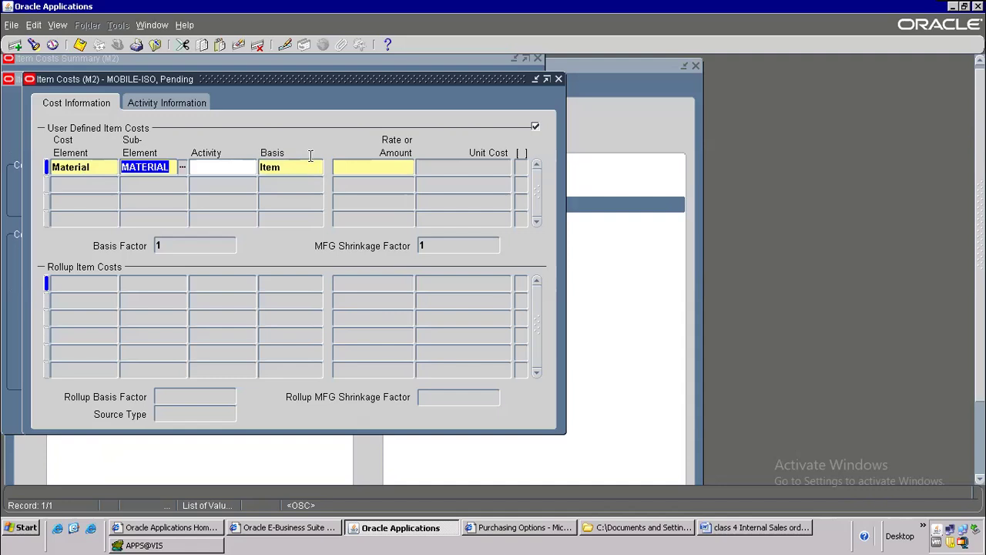
click(362, 164)
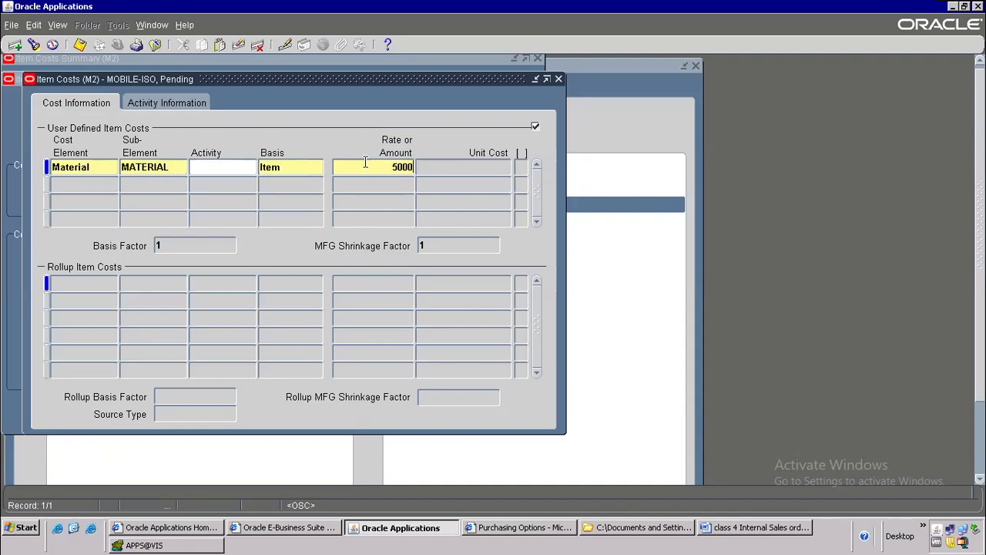
key(Tab)
key(ctrl+s)
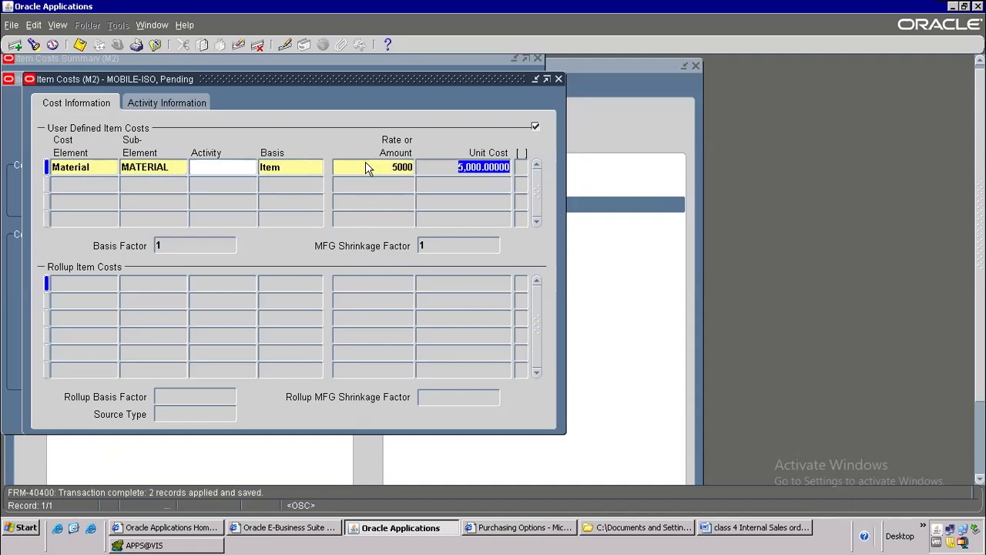
key(alt+Tab)
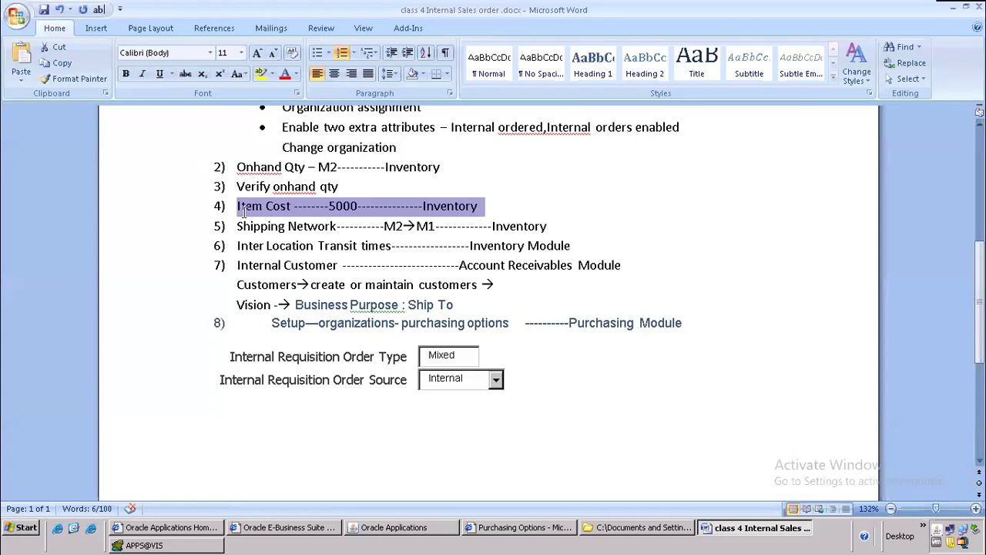
Step: Insert '& update cost' after the dash on the Item Cost notes line, then return to Oracle
click(508, 204)
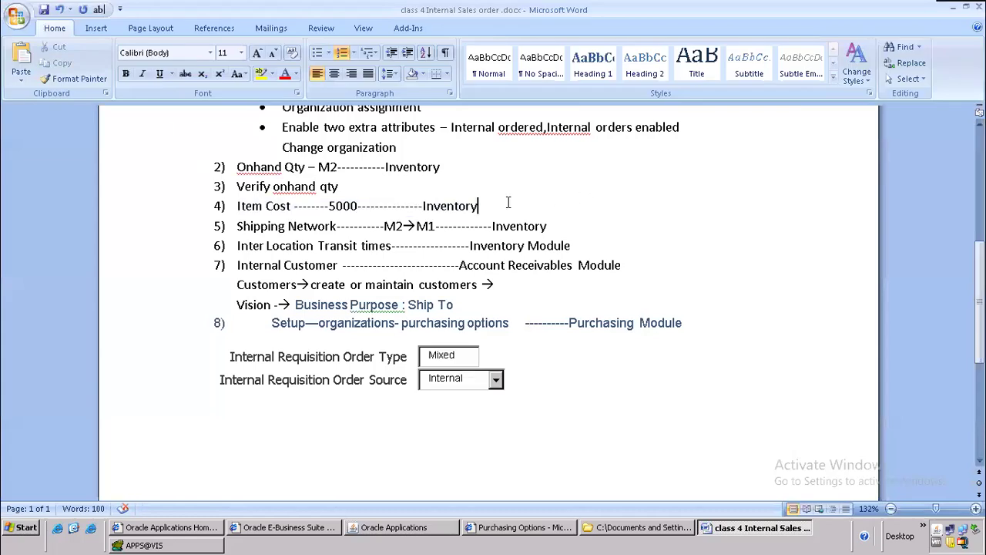
key(Left)
key(Left)
key(Left)
key(Left)
key(Left)
key(Left)
key(Left)
key(Left)
key(Left)
key(Left)
key(Left)
key(Left)
key(Left)
key(Left)
key(Left)
key(Left)
key(Left)
key(Left)
key(Left)
key(Left)
text(& u)
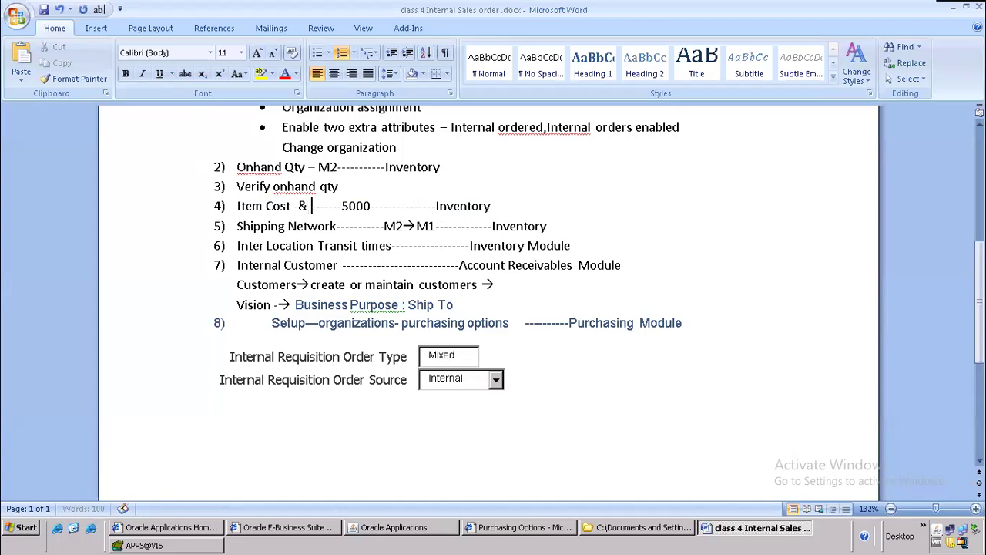
text(pdate )
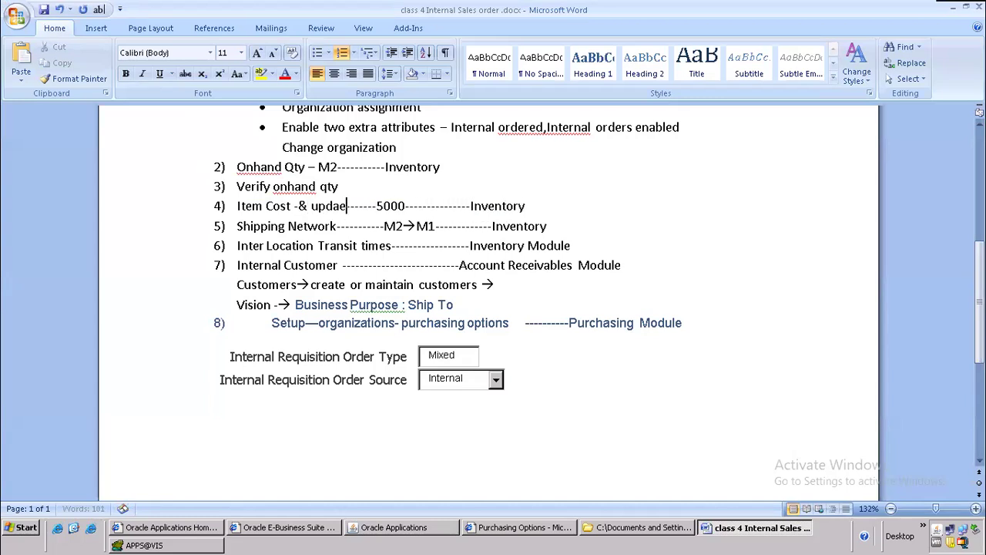
text(cost)
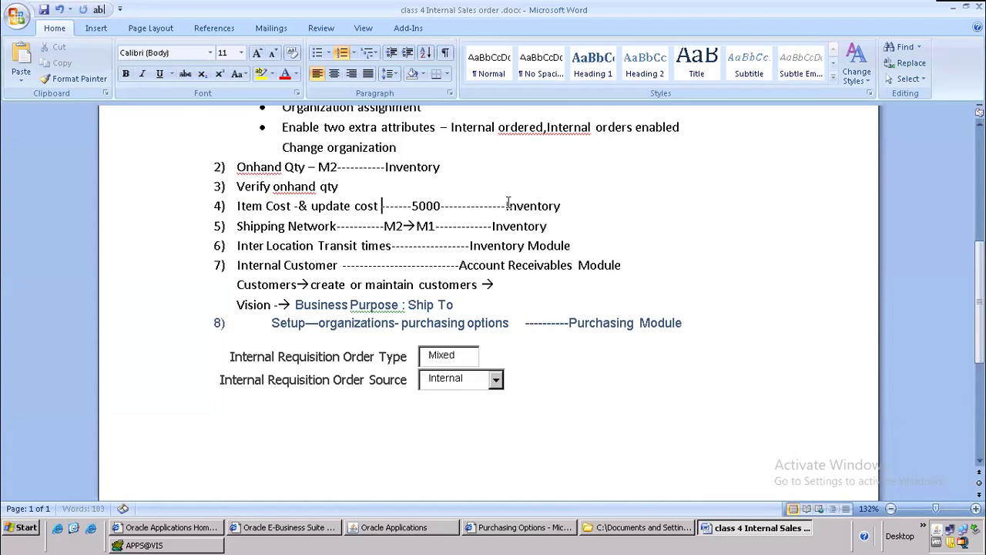
key(alt+Tab)
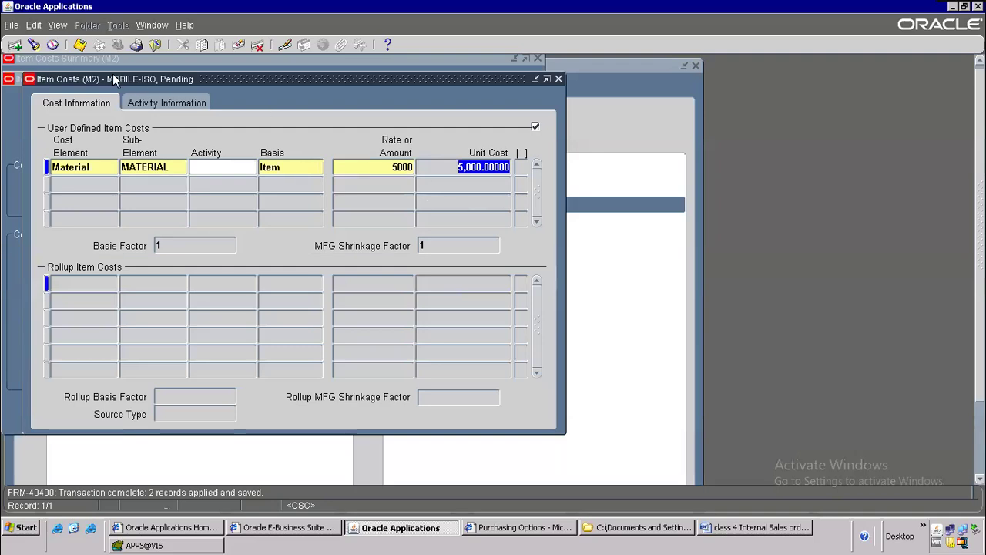
Step: Save and close item costs, then launch Update Standard Costs with Pending cost type and Std Cost Var. account
click(80, 44)
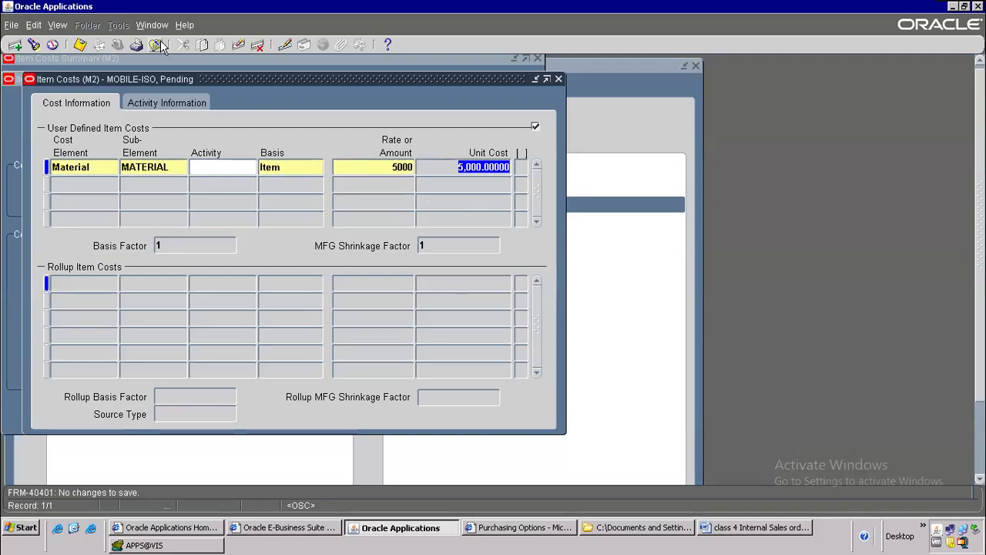
click(156, 45)
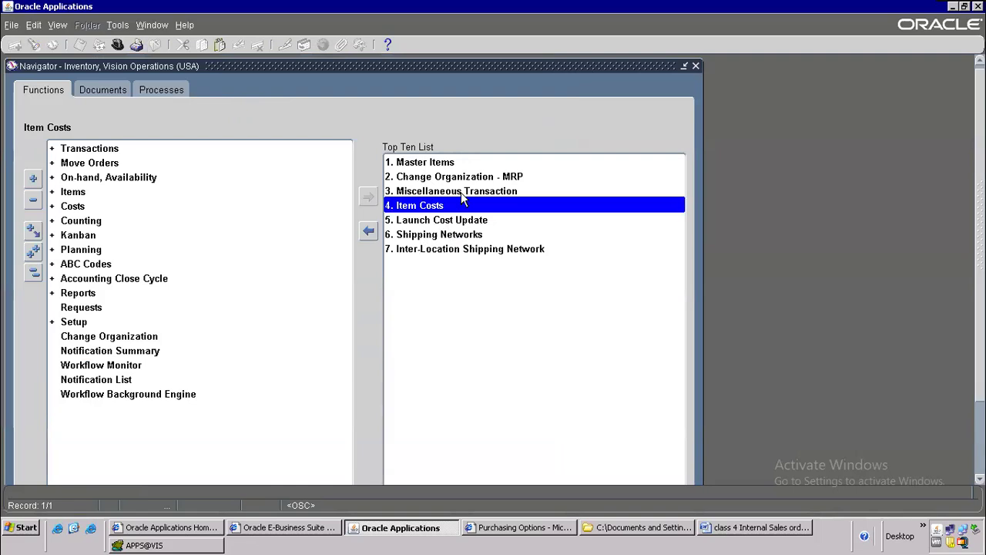
double_click(454, 219)
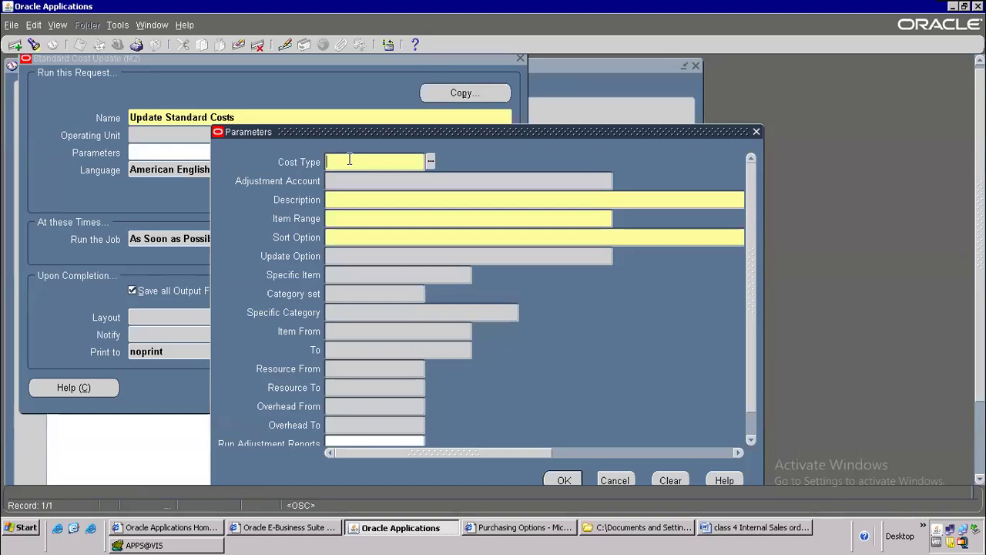
text(pending)
key(Tab)
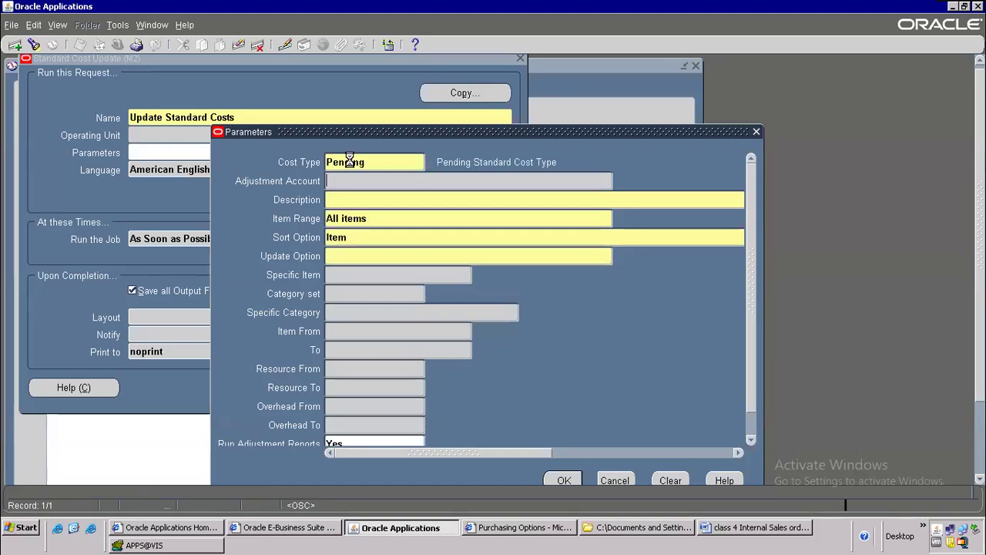
text(s)
key(Tab)
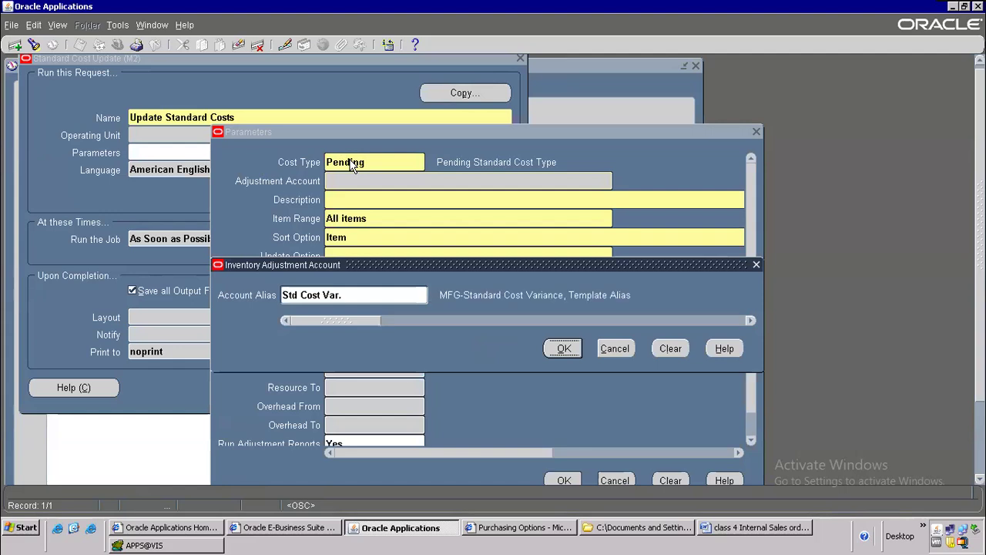
key(Return)
Step: Limit the update to Specific item MOBILE-ISO and submit the request, declining another
text(sldjfsdlkjdsfk)
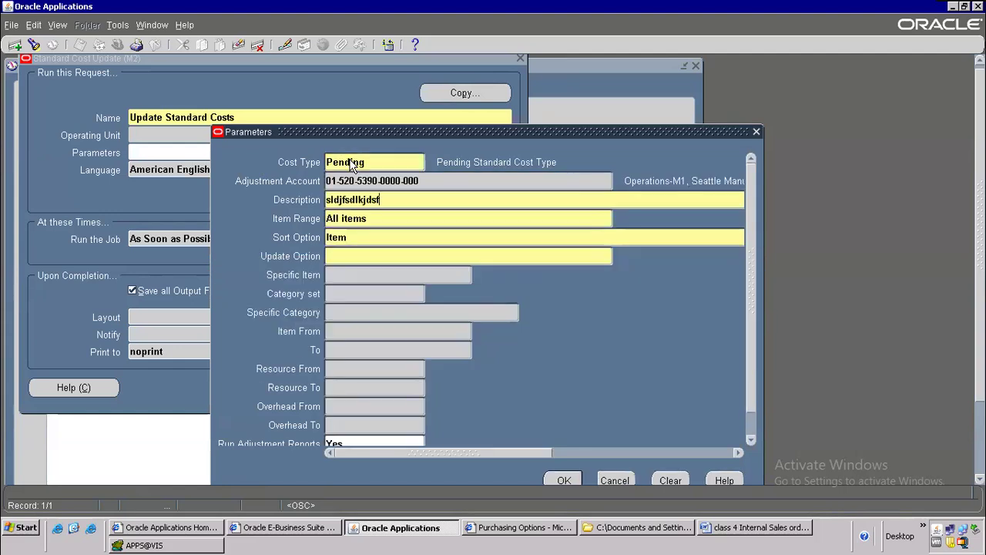
key(Tab)
text(s)
key(Tab)
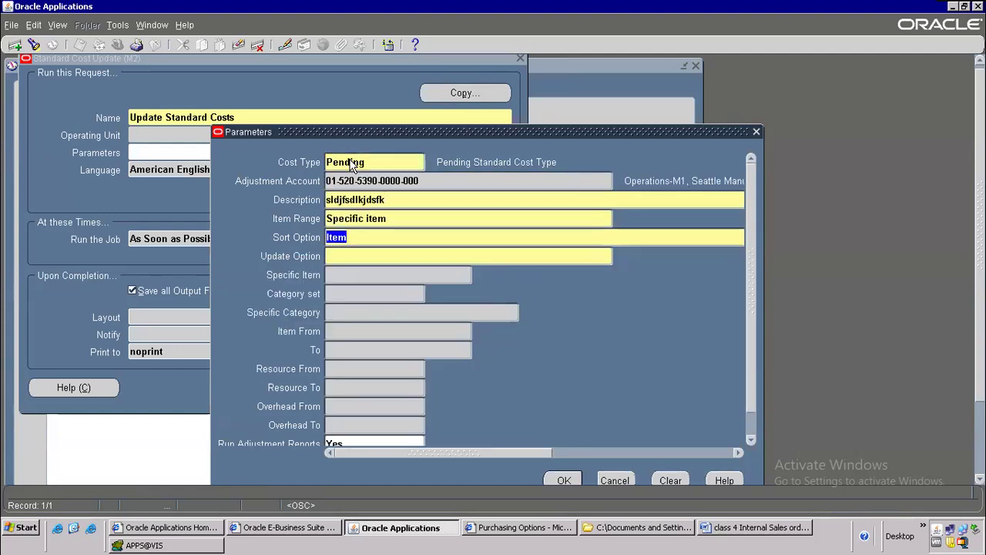
key(Tab)
key(Tab)
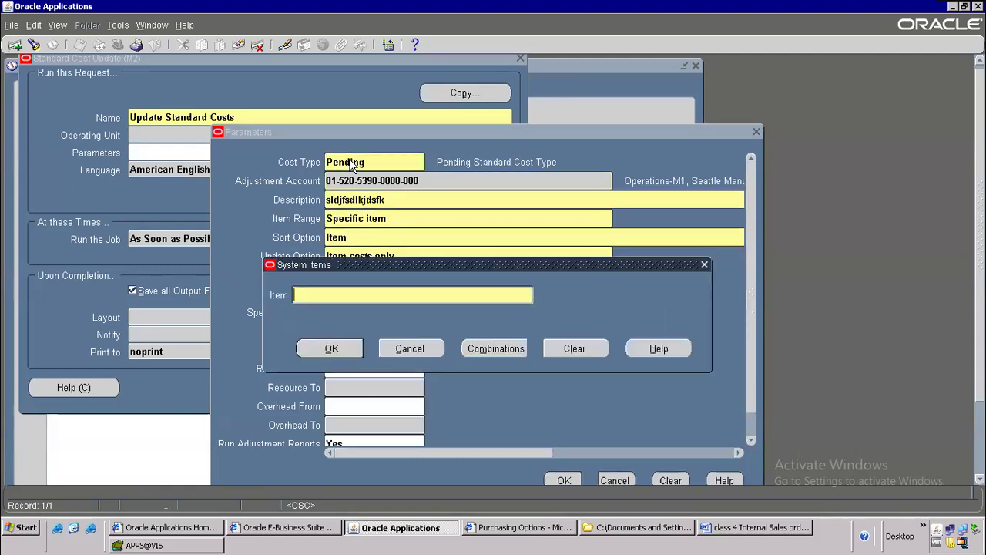
text(MOBILE-ISO)
click(339, 351)
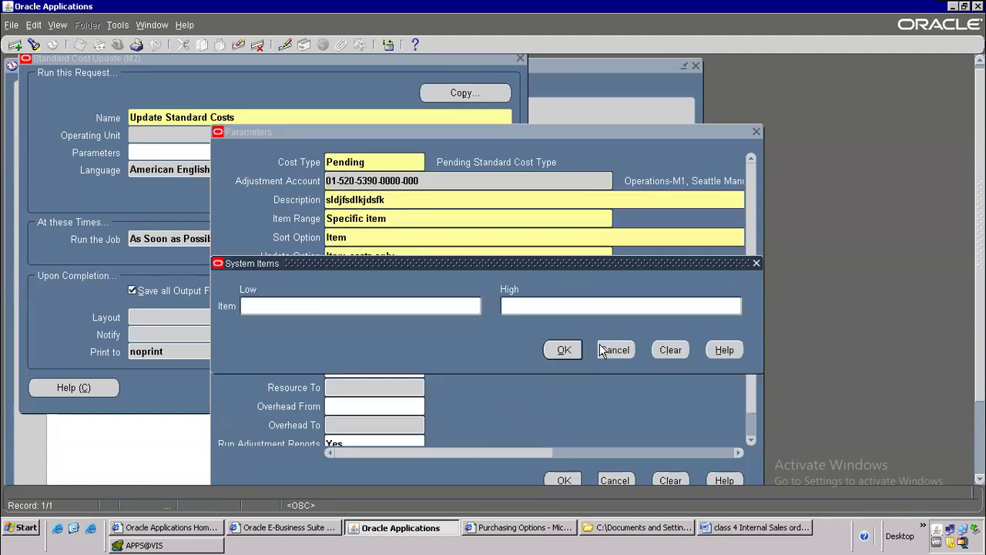
click(614, 350)
click(564, 480)
click(391, 388)
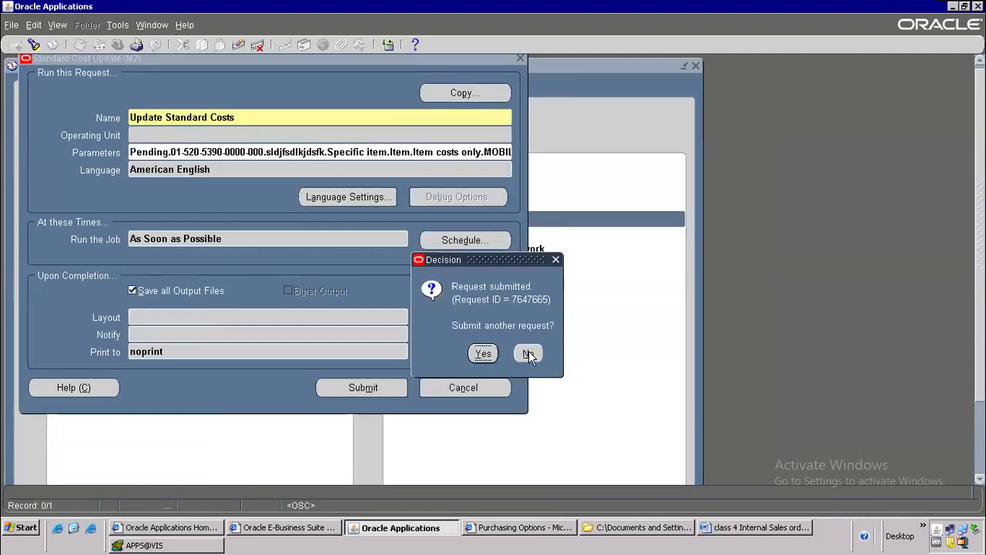
click(530, 354)
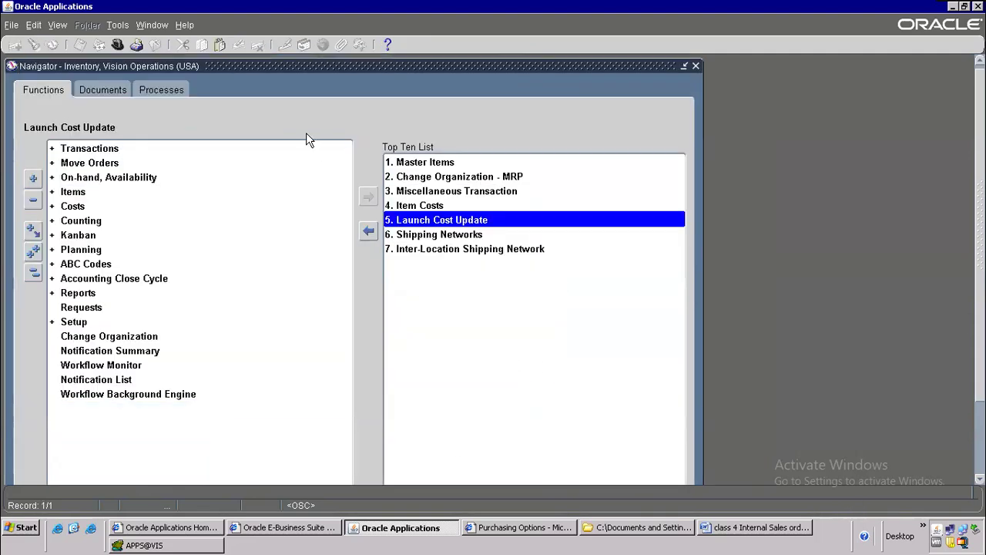
key(alt+Tab)
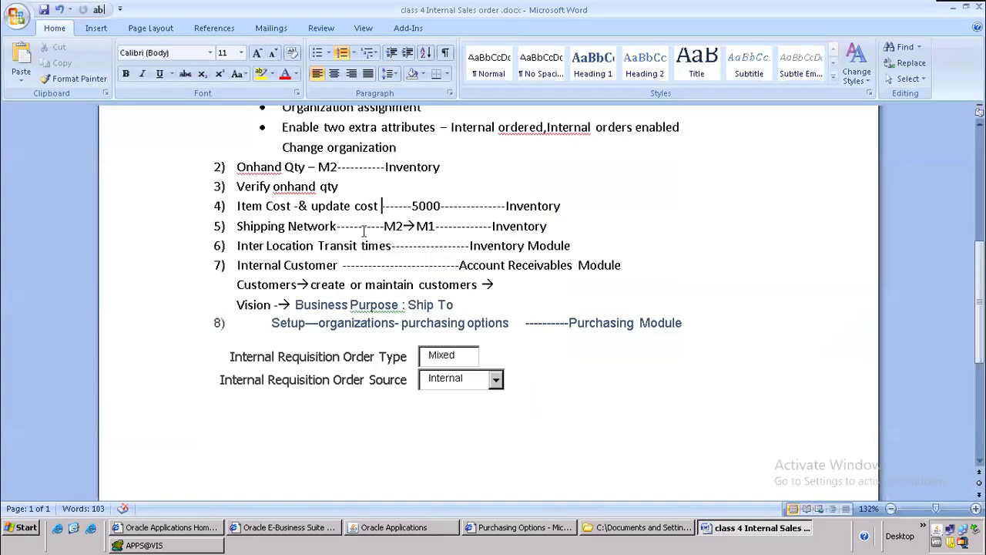
Step: Find MOBILE-ISO in Item Costs and review its Pending and Frozen cost type records
key(alt+Tab)
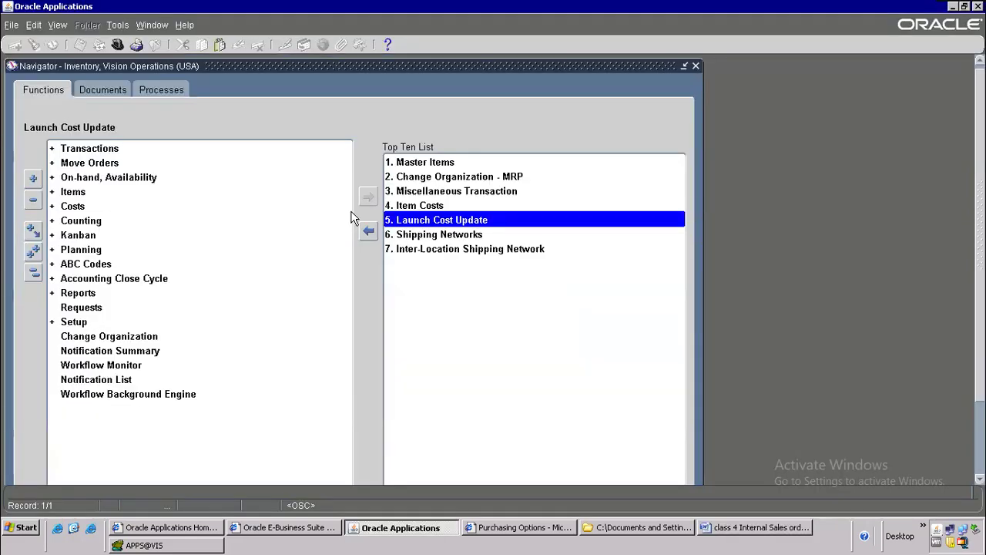
click(442, 221)
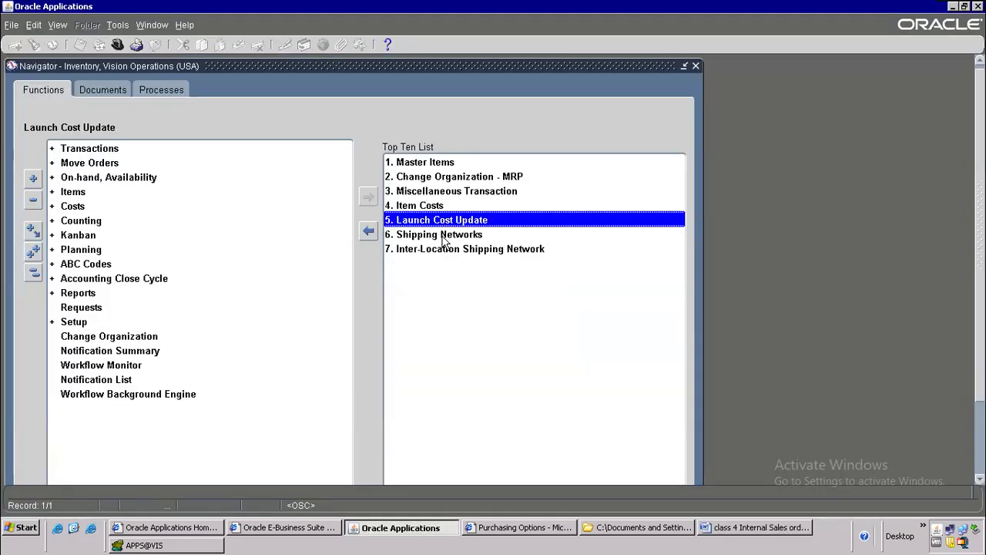
key(alt+Tab)
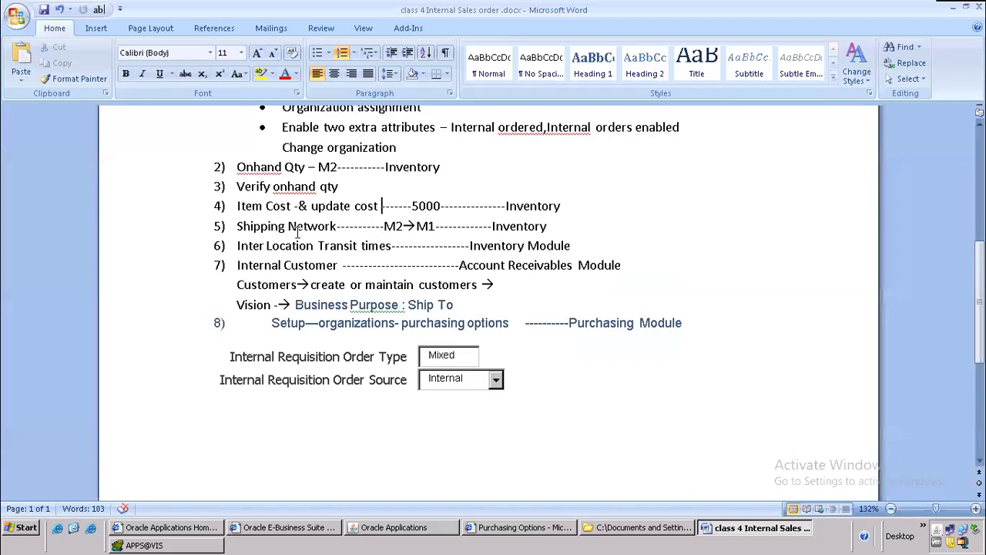
key(alt+Tab)
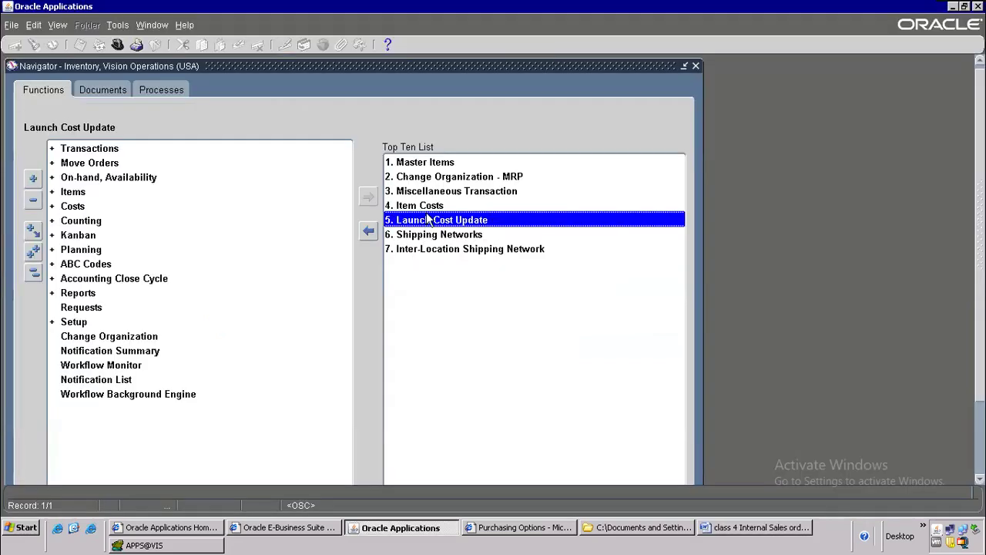
double_click(429, 207)
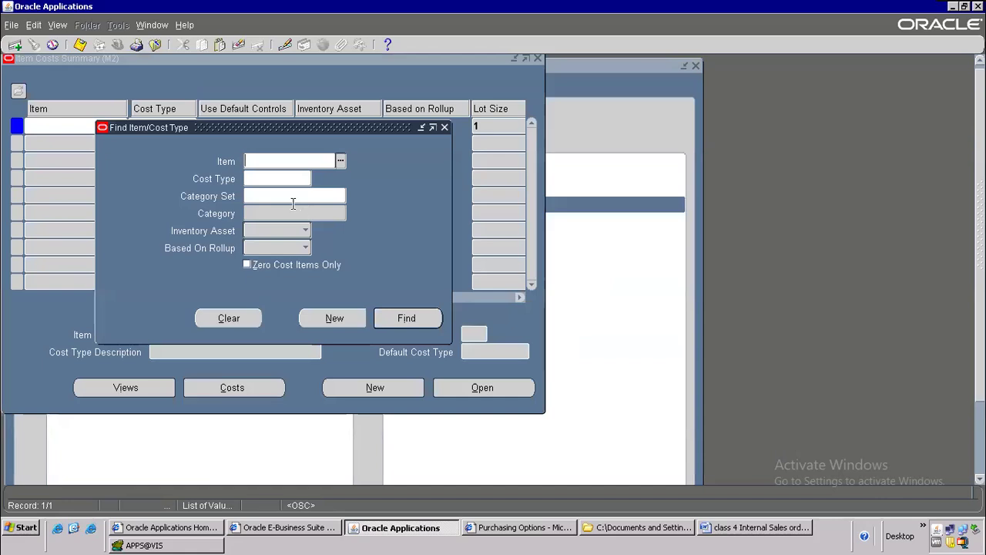
text(MOBILE-ISO)
click(390, 317)
click(140, 146)
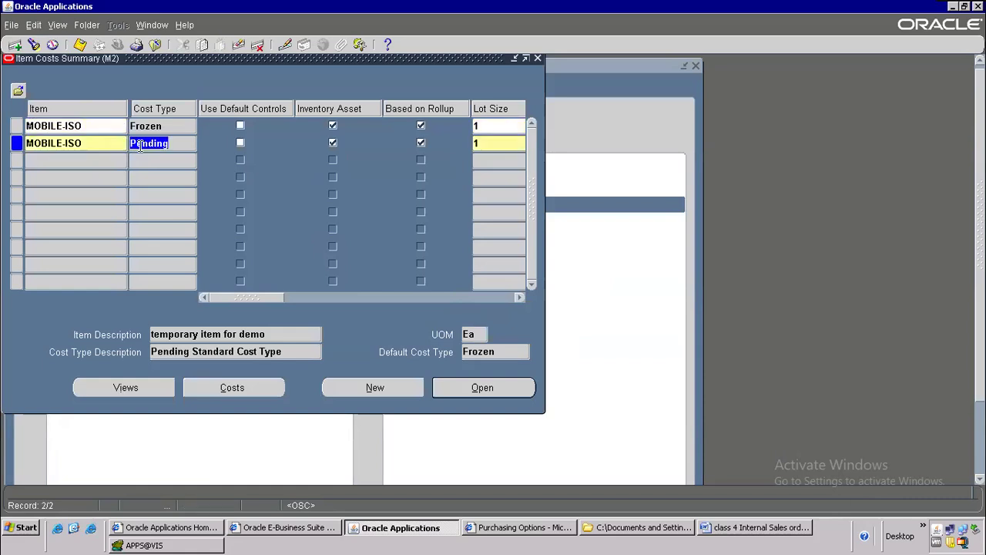
click(151, 127)
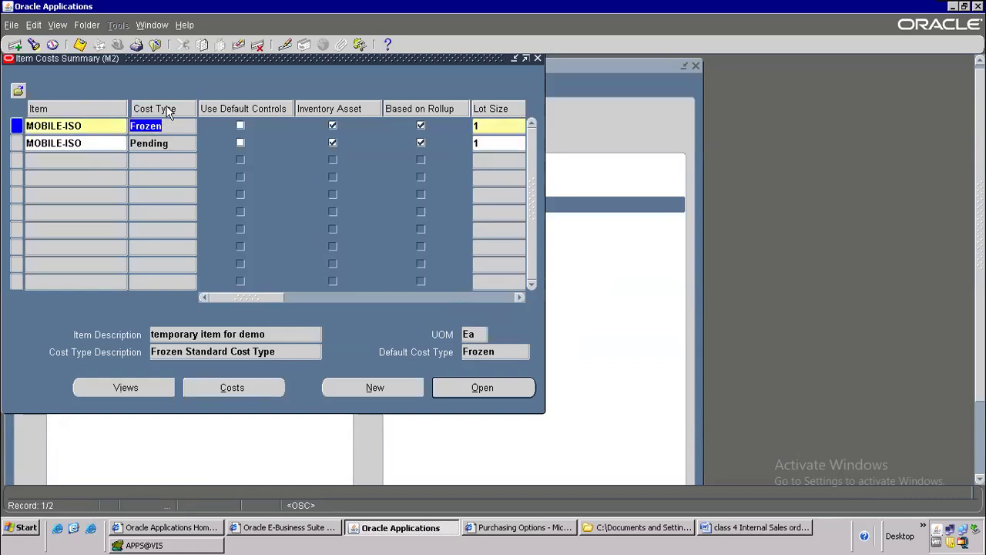
key(alt+Tab)
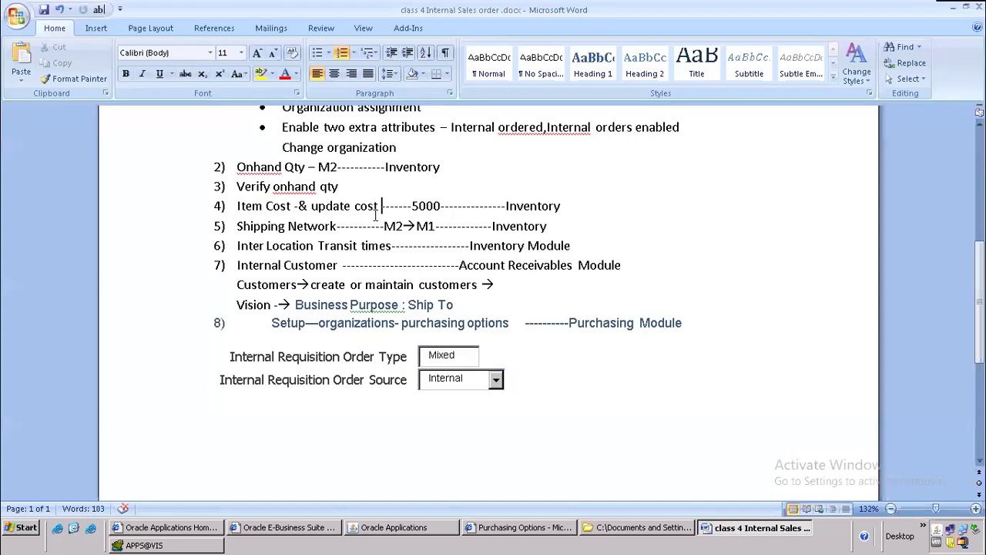
Step: Append '& view cost' to note item 4, then close the Oracle Item Costs form
text(& view cost)
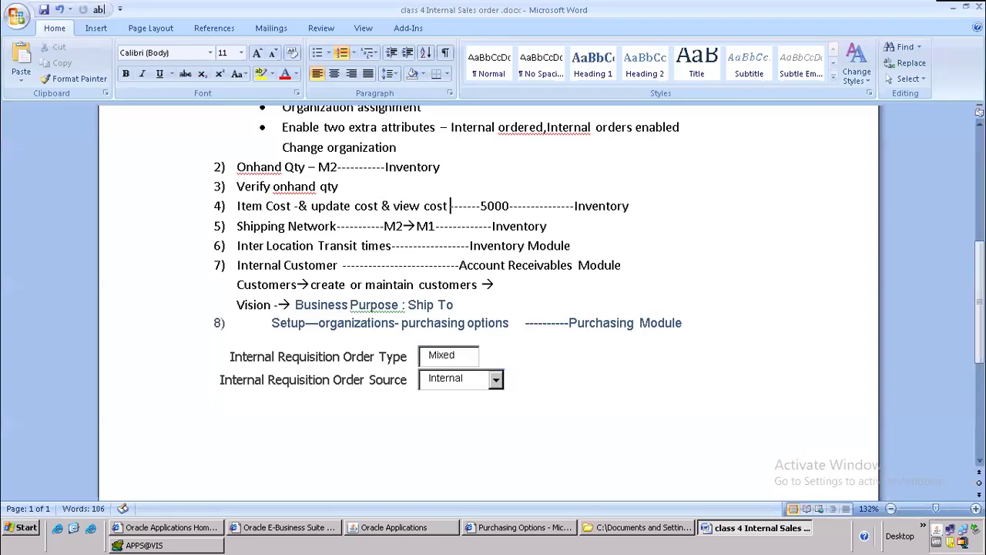
drag(237, 205, 459, 200)
click(328, 226)
click(437, 530)
click(156, 44)
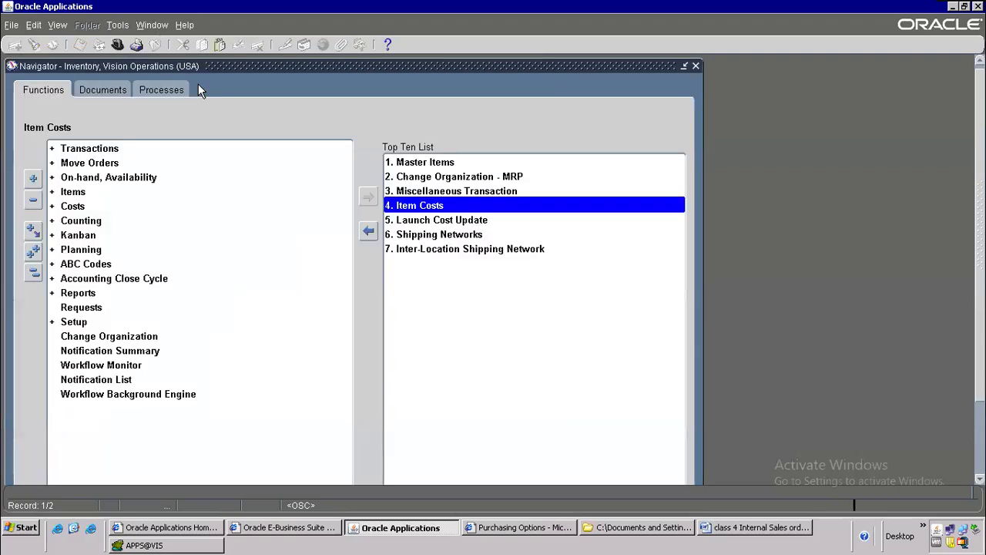
Step: Cancel the Launch Cost Update request, find M2's shipping networks, and select the M2-to-M1 row
double_click(448, 225)
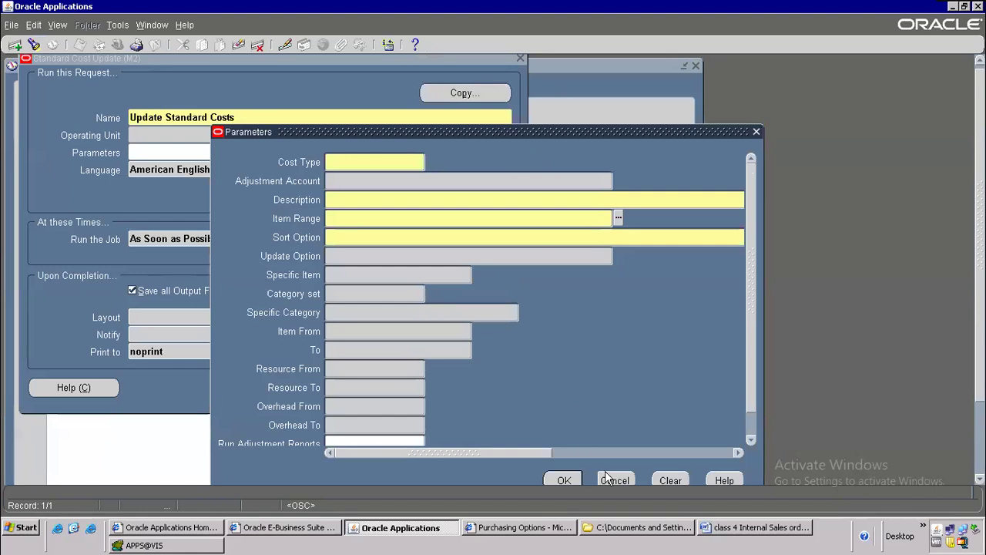
click(615, 480)
click(476, 391)
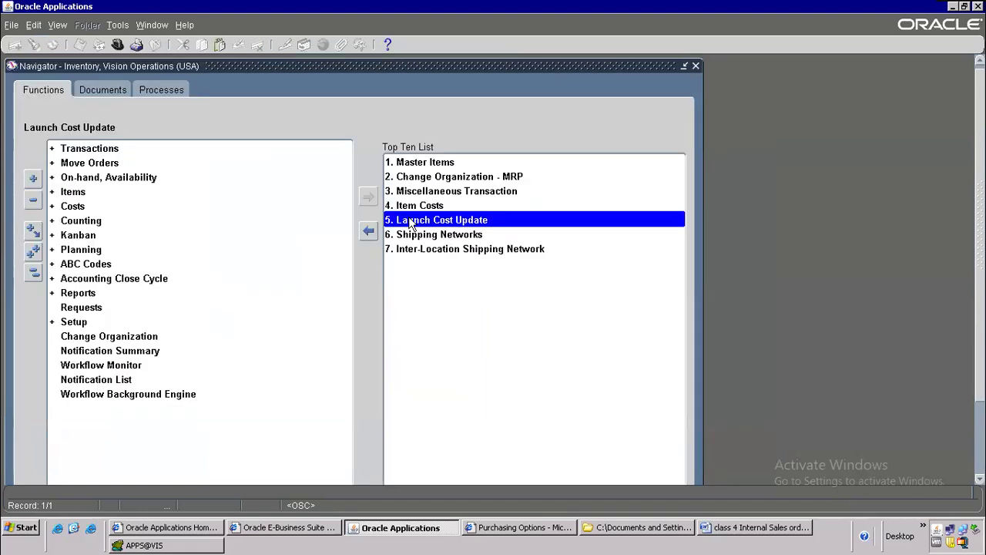
click(443, 234)
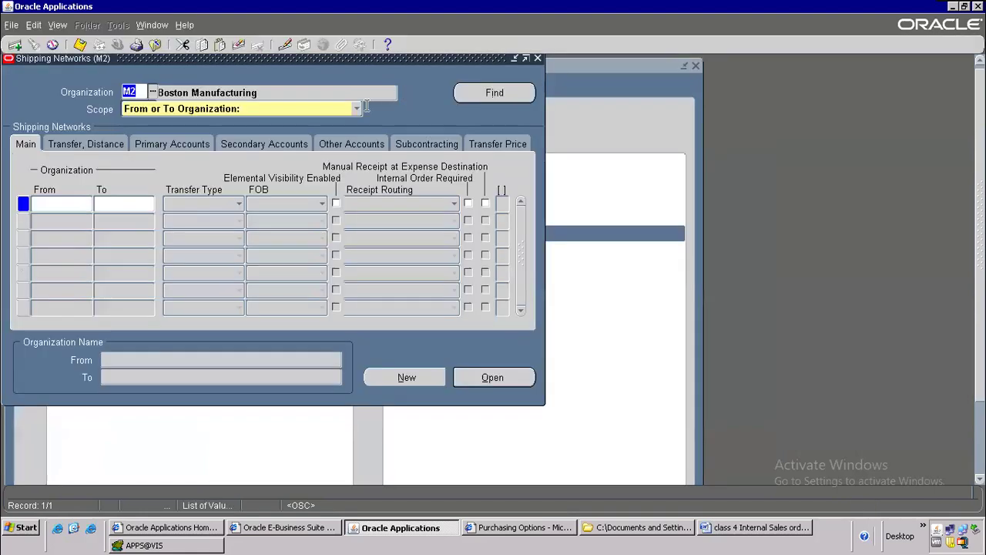
click(486, 94)
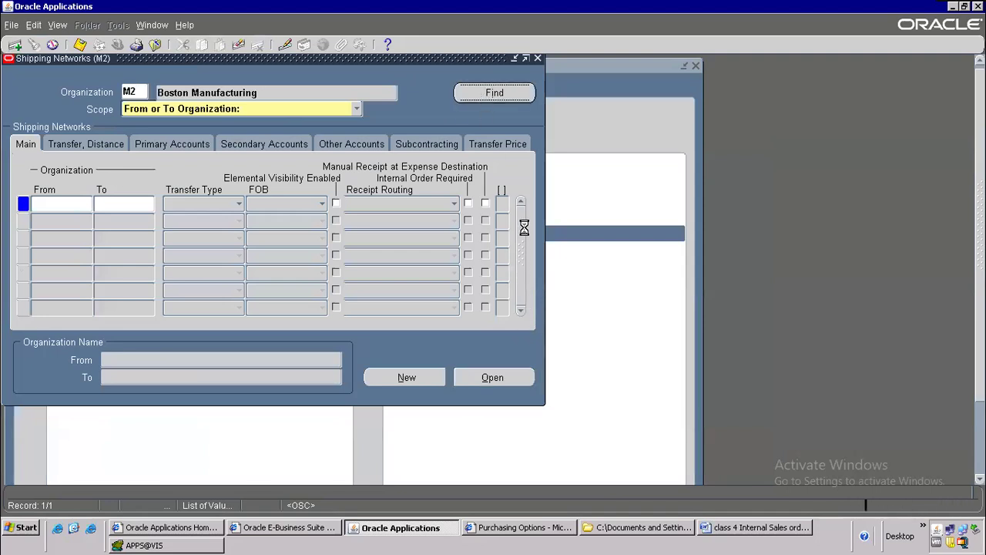
click(520, 312)
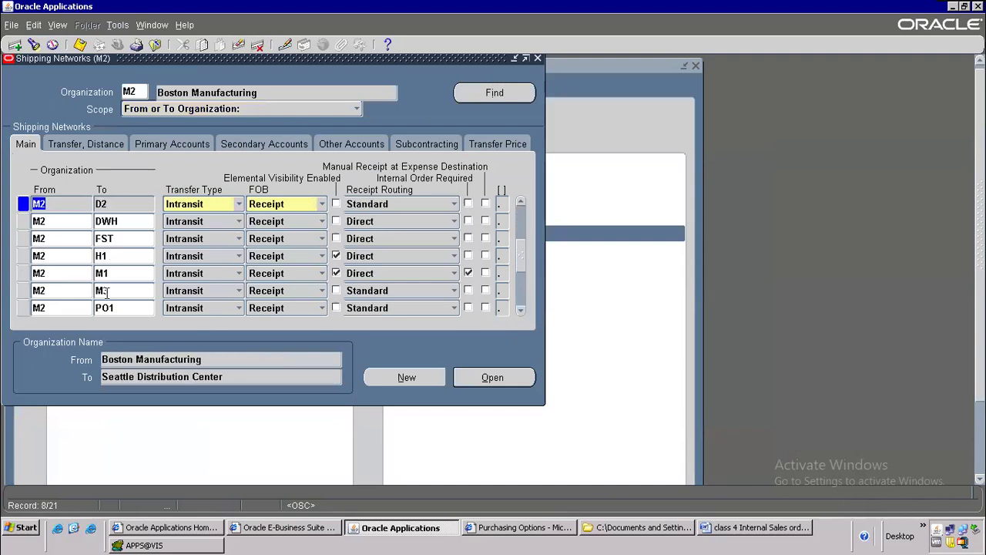
click(125, 273)
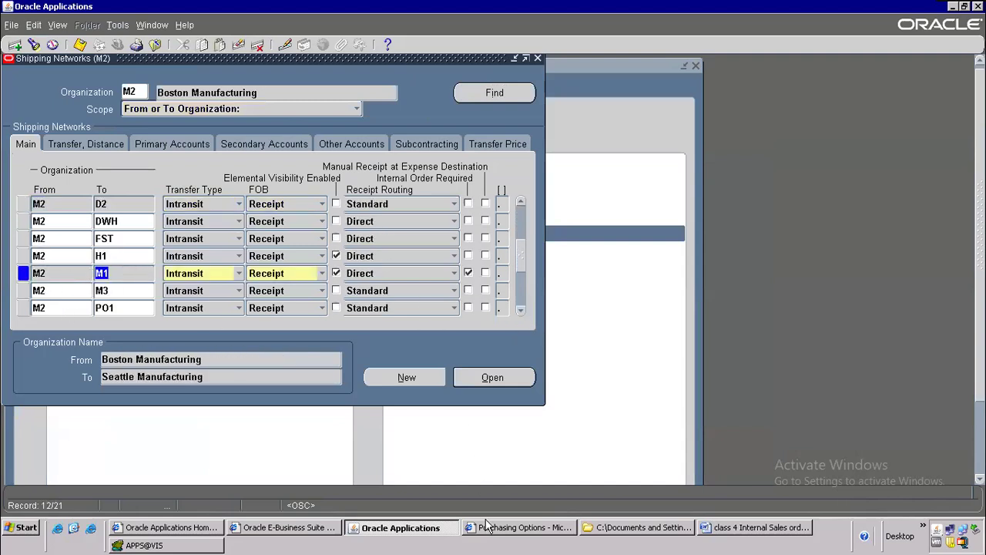
click(718, 535)
scroll(364, 265, down, 1)
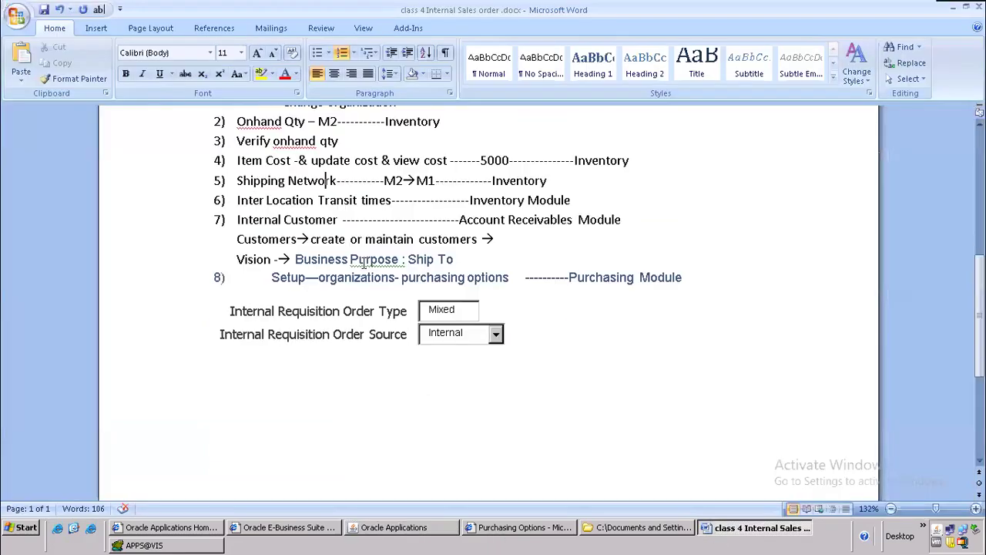
drag(231, 200, 582, 200)
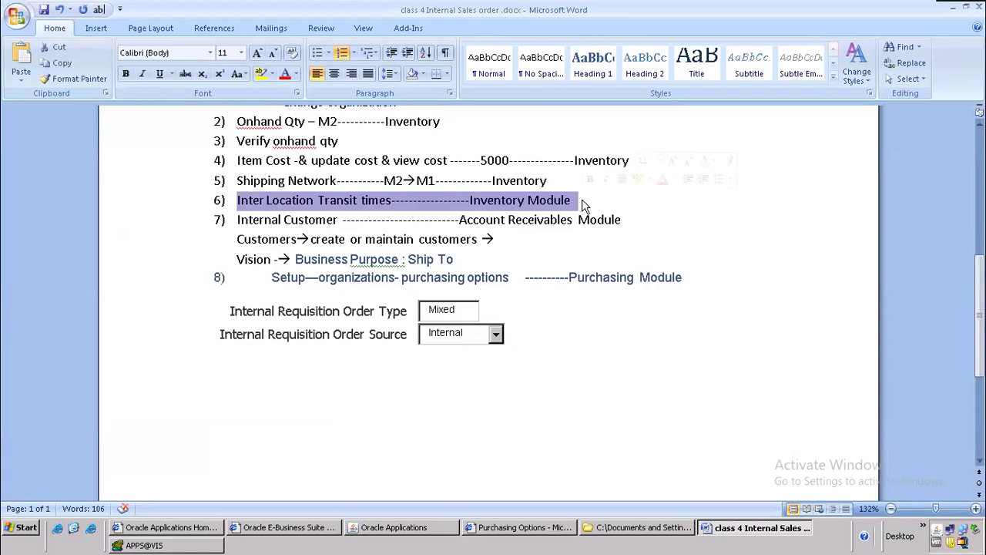
click(391, 527)
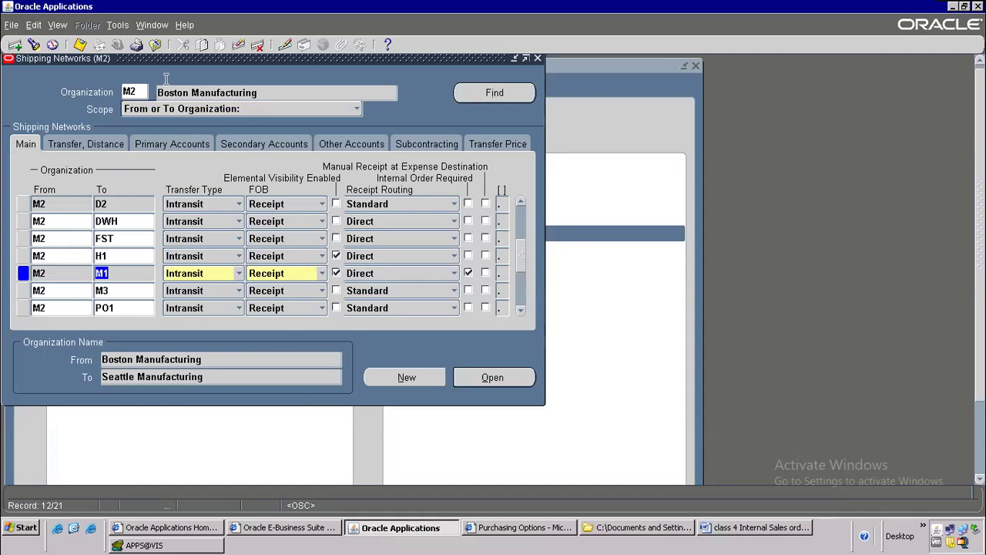
Step: Close Shipping Networks, open the Transit Times form, and bring up its window help
click(155, 44)
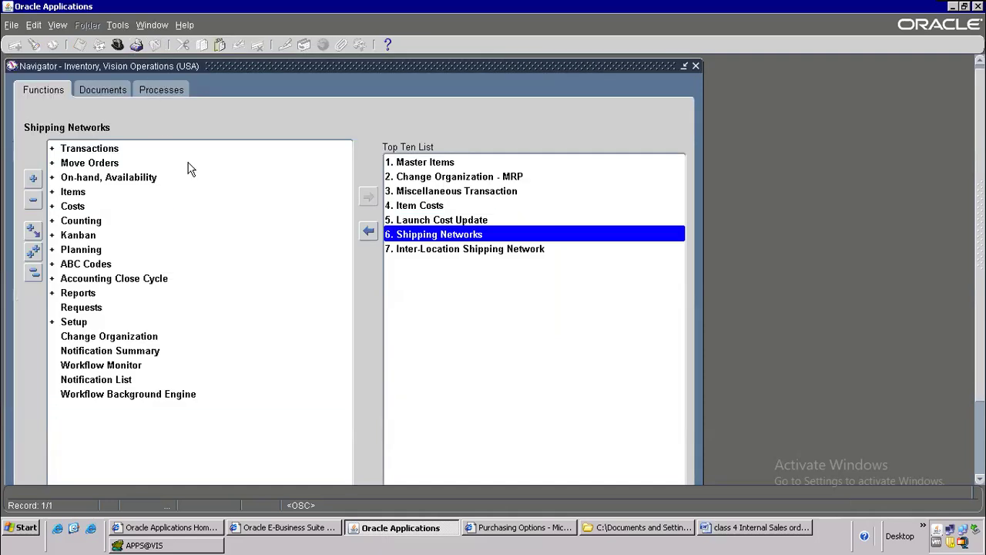
click(438, 252)
double_click(431, 251)
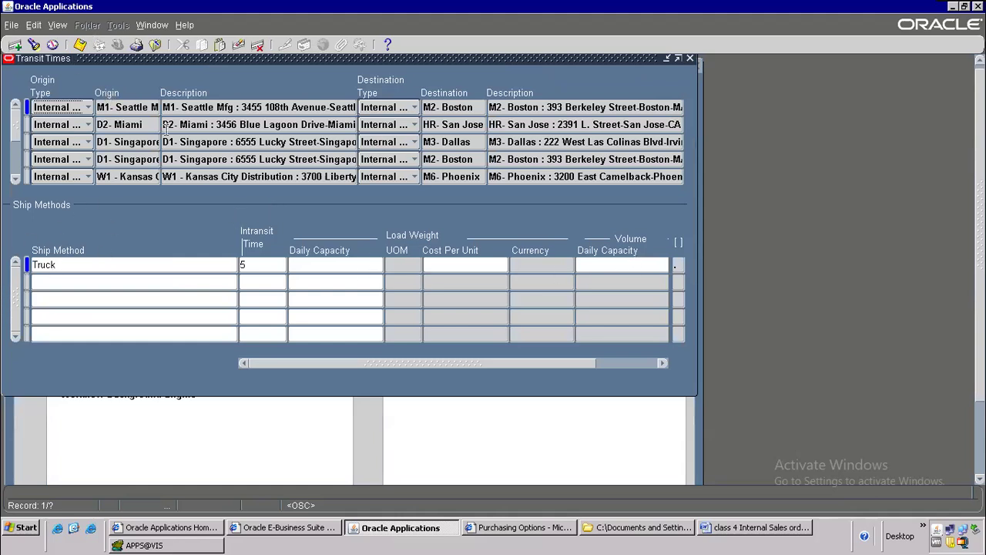
click(58, 25)
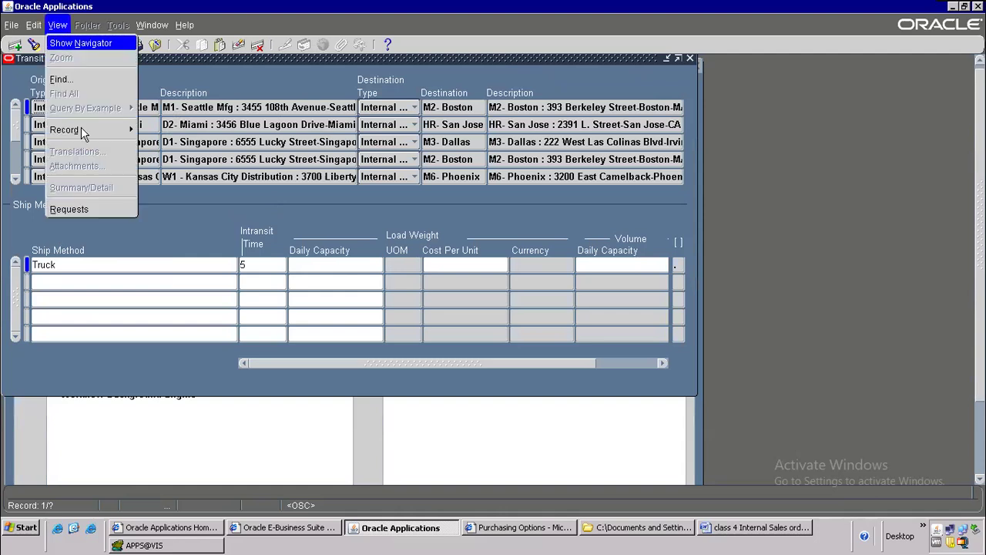
click(186, 31)
click(186, 30)
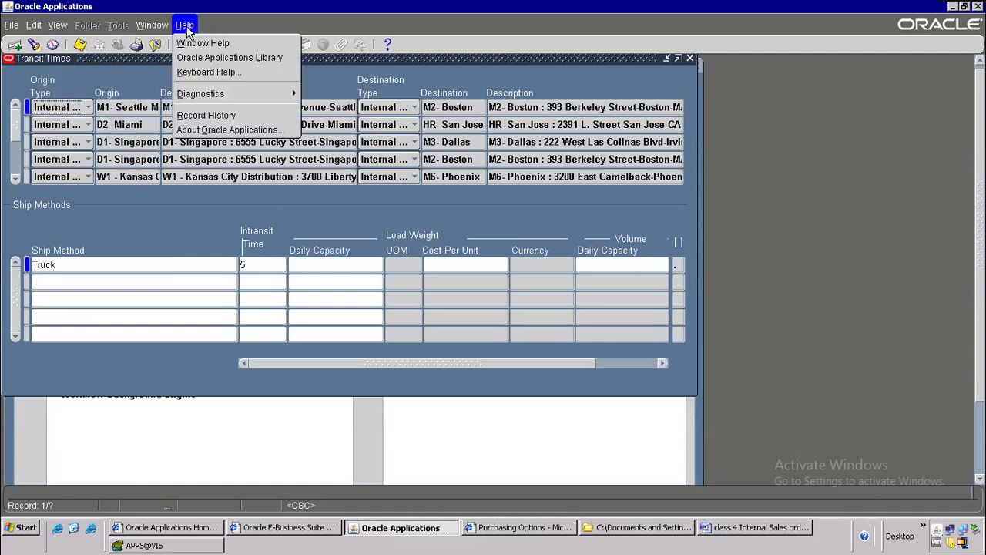
click(205, 43)
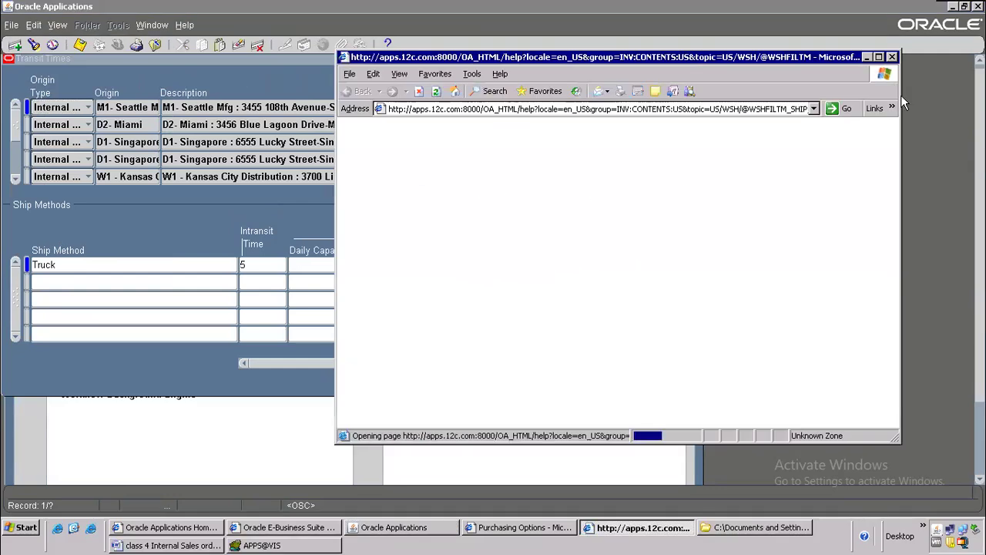
Step: Read the transit times help page full screen, close it, and close the Transit Times form
click(881, 54)
scroll(255, 347, down, 15)
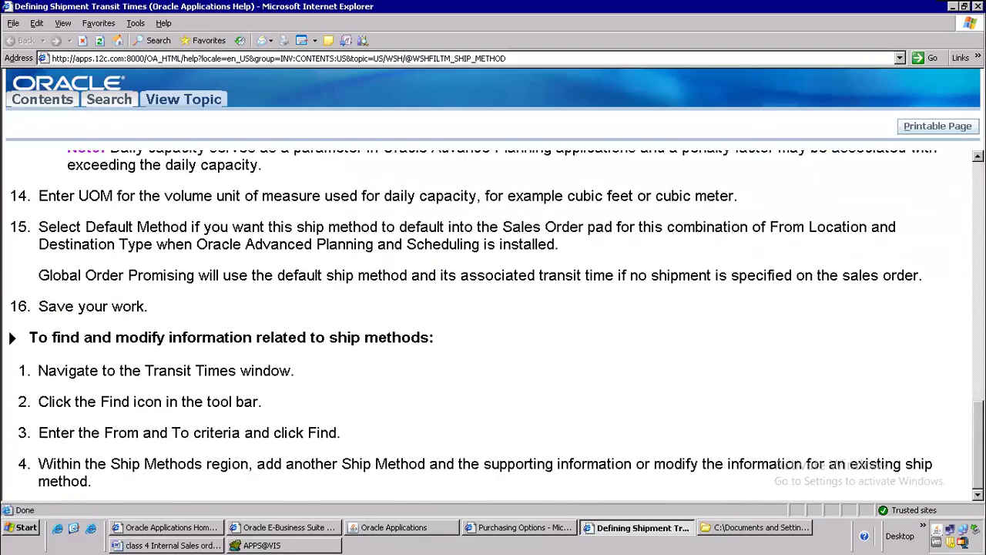
click(979, 6)
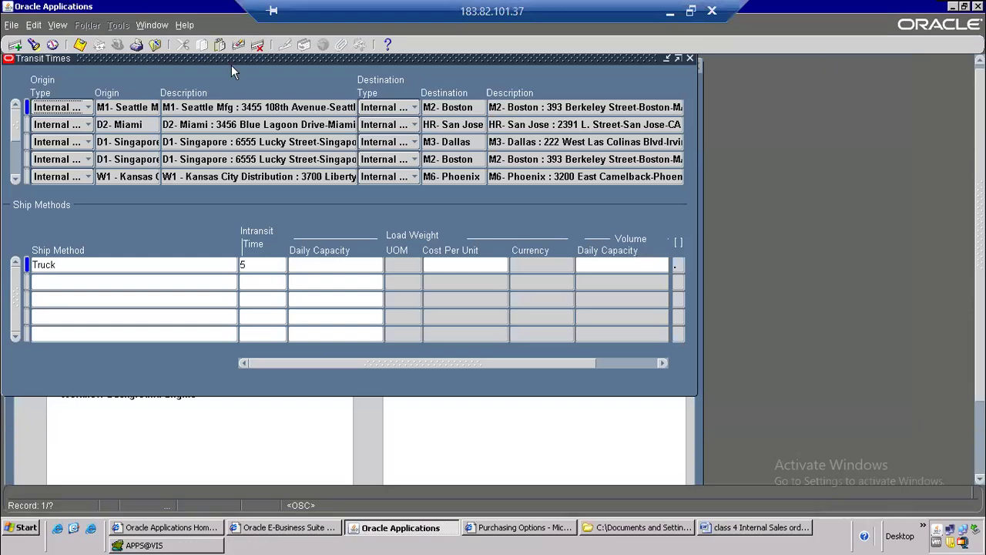
click(187, 26)
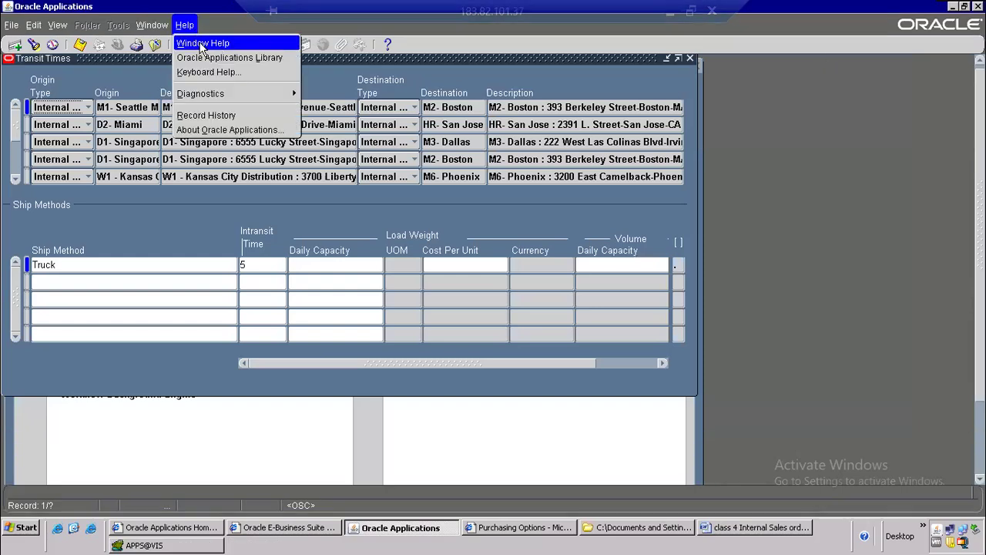
click(473, 141)
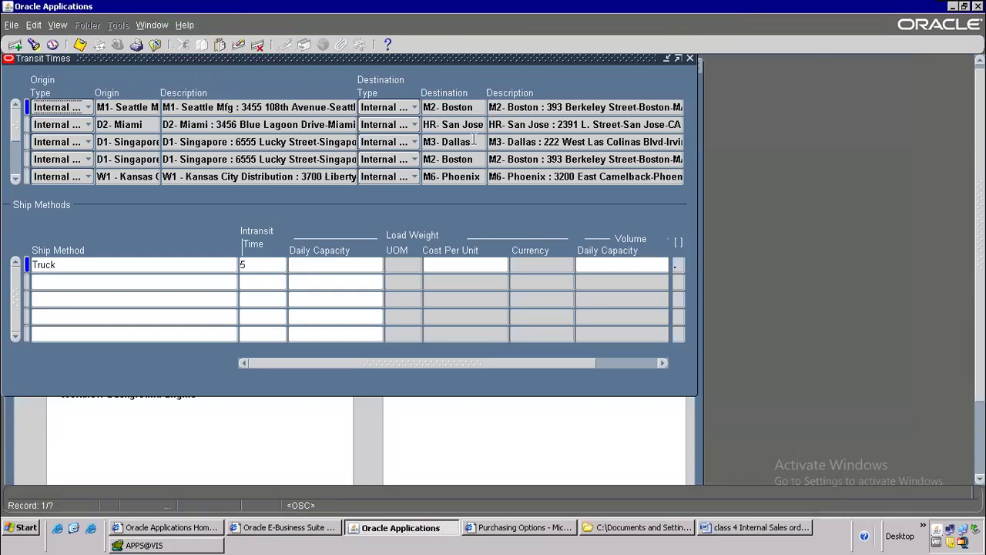
click(155, 44)
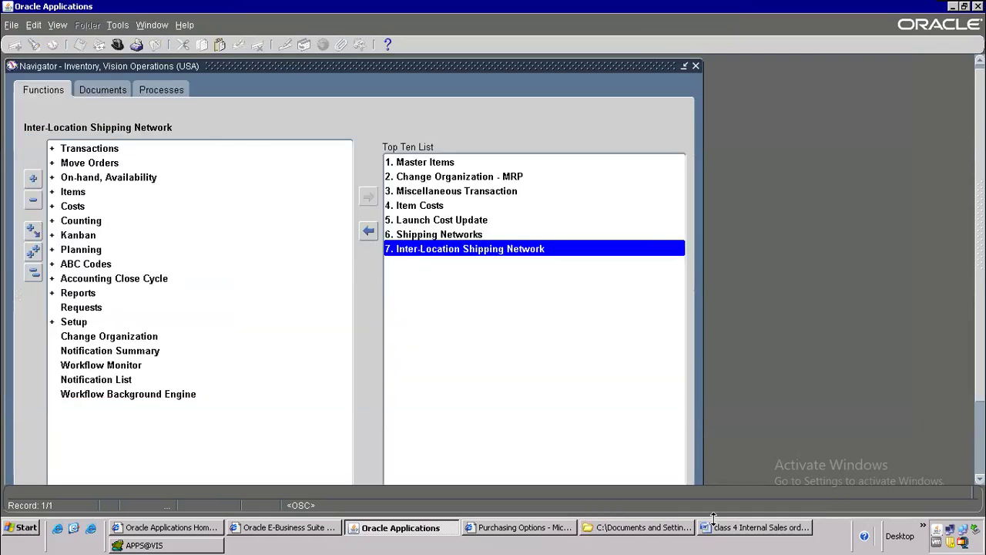
Step: Highlight the Internal Customer step and the Customers and Vision Ship To lines in the notes
click(755, 527)
scroll(301, 295, down, 2)
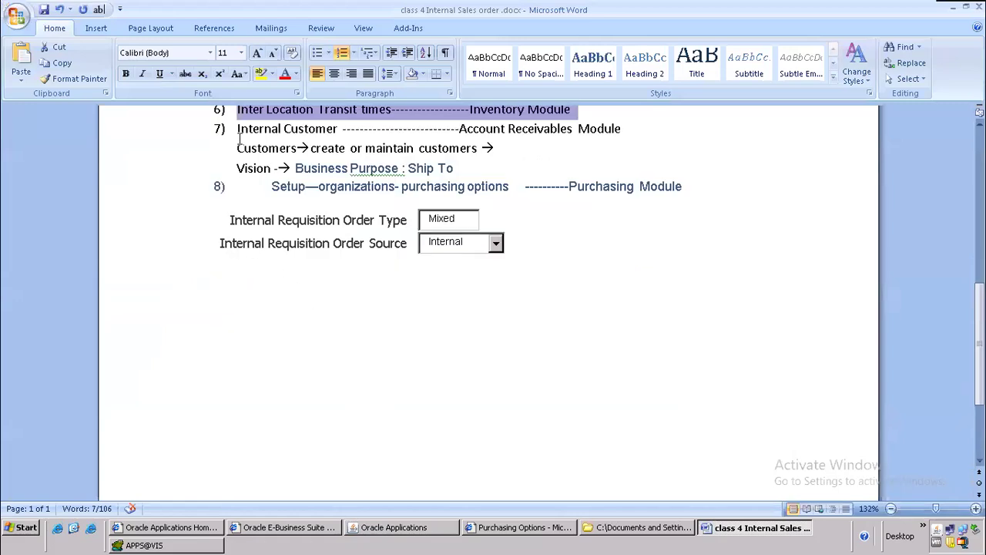
drag(238, 128, 608, 128)
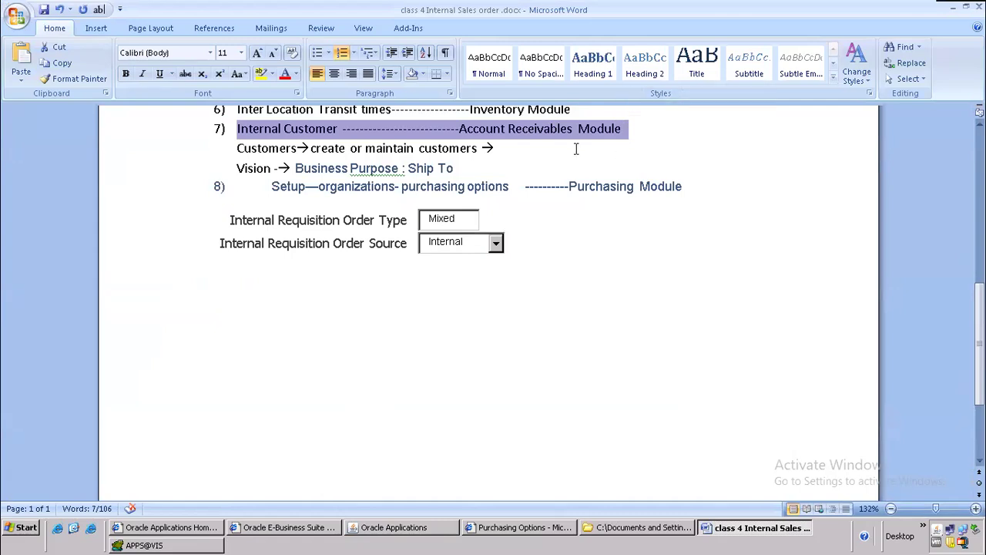
click(521, 146)
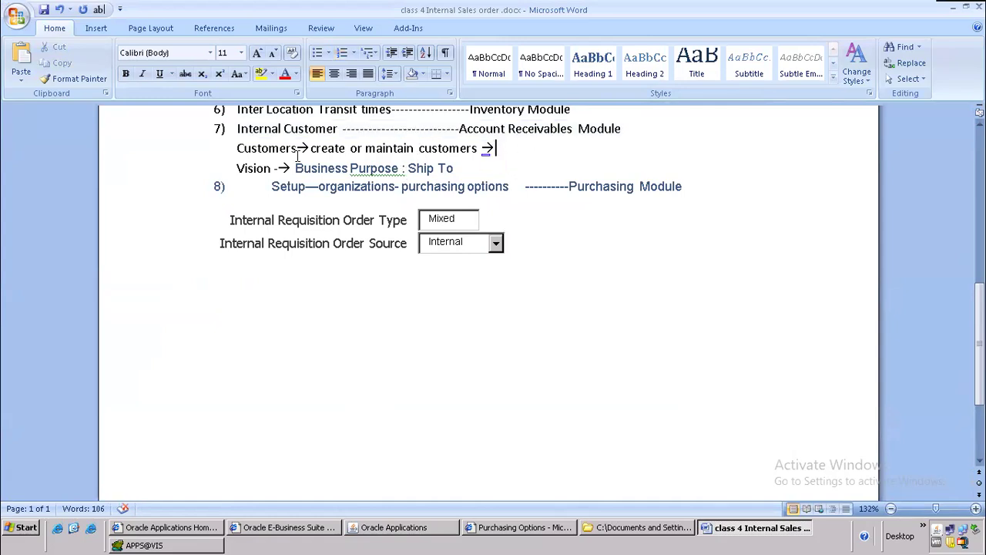
drag(240, 148, 460, 168)
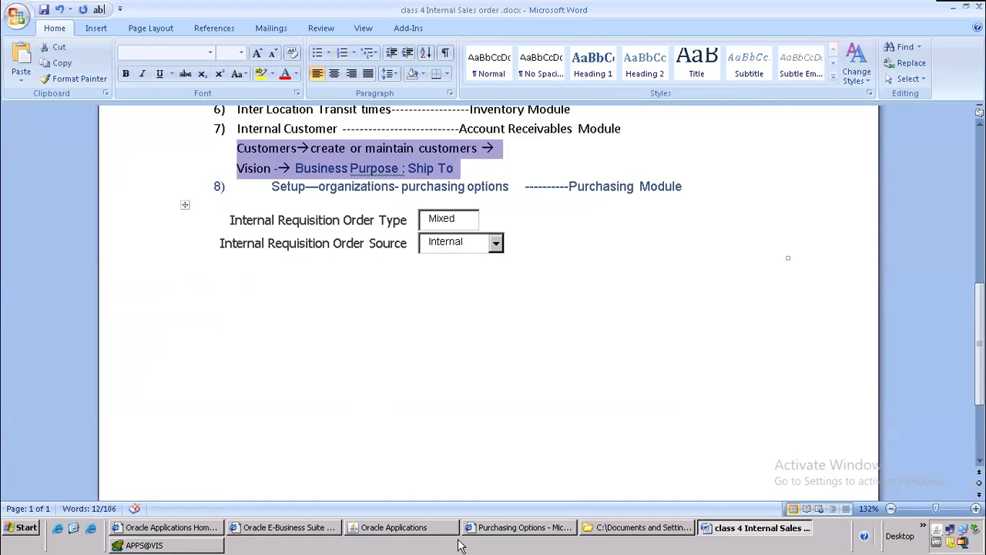
click(414, 531)
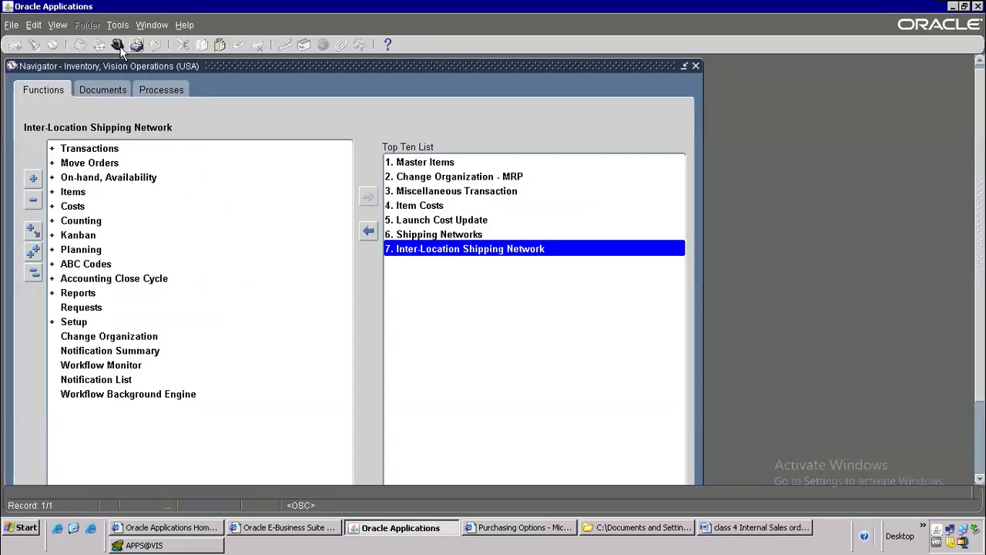
Step: Switch to Receivables and open Create/Maintain Customers under Customers to show the search page
click(117, 45)
text(re%)
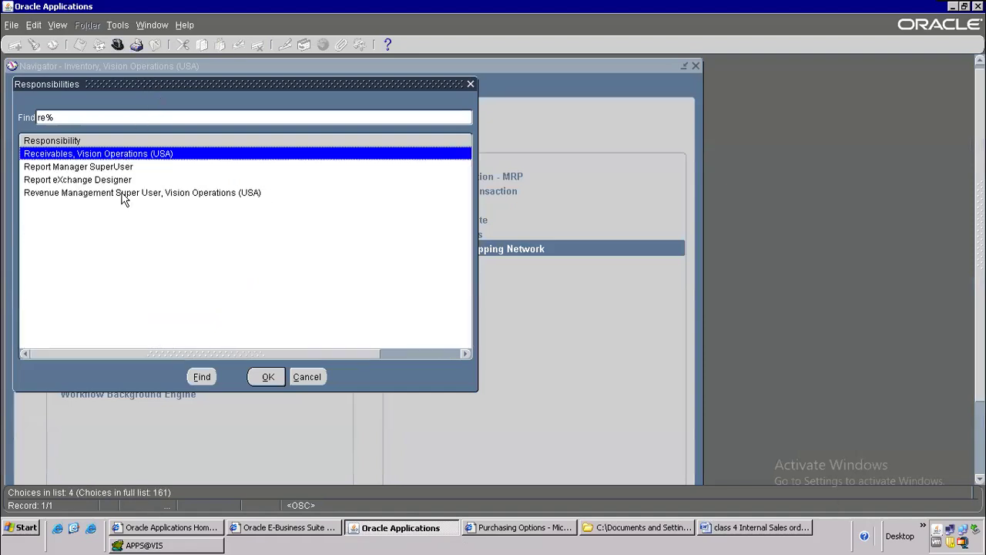
key(Return)
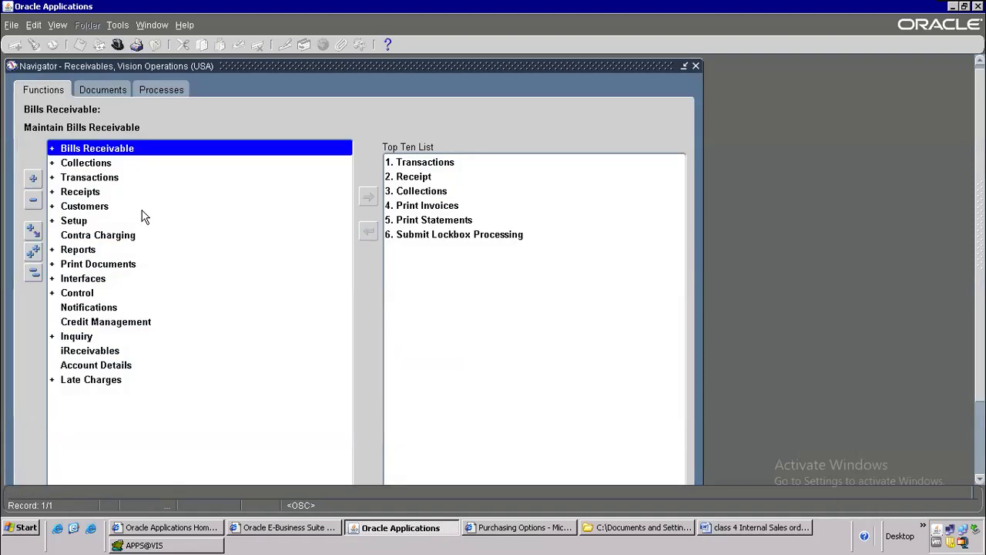
click(85, 208)
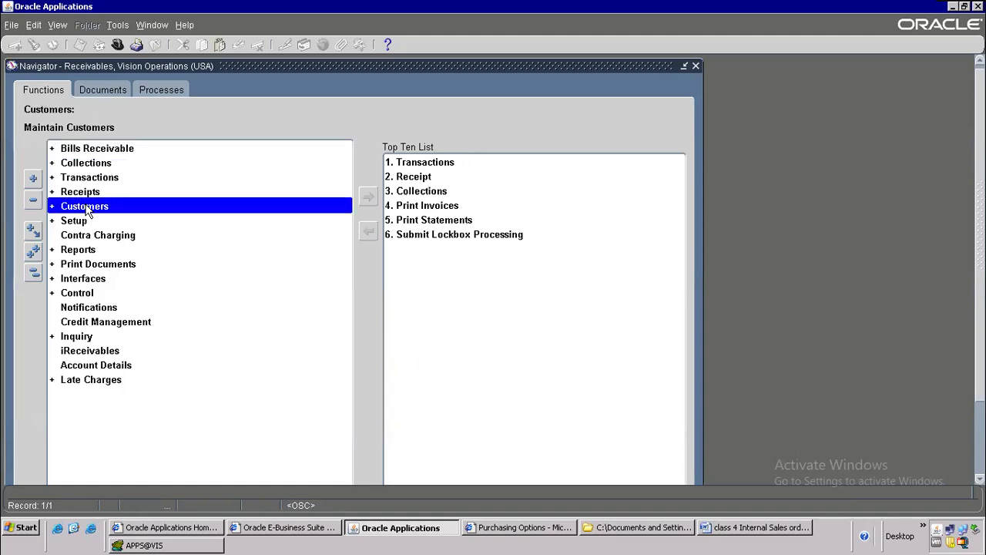
double_click(85, 207)
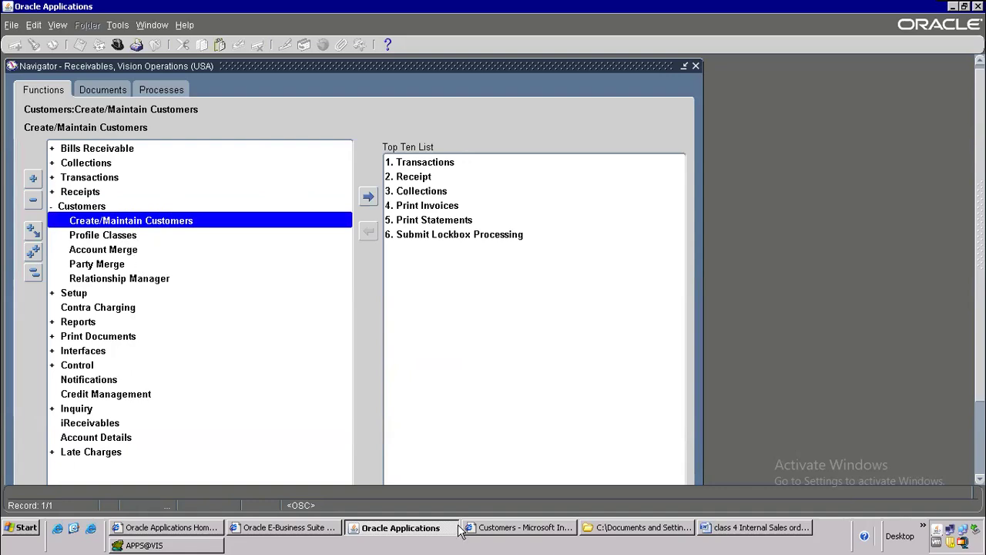
click(500, 530)
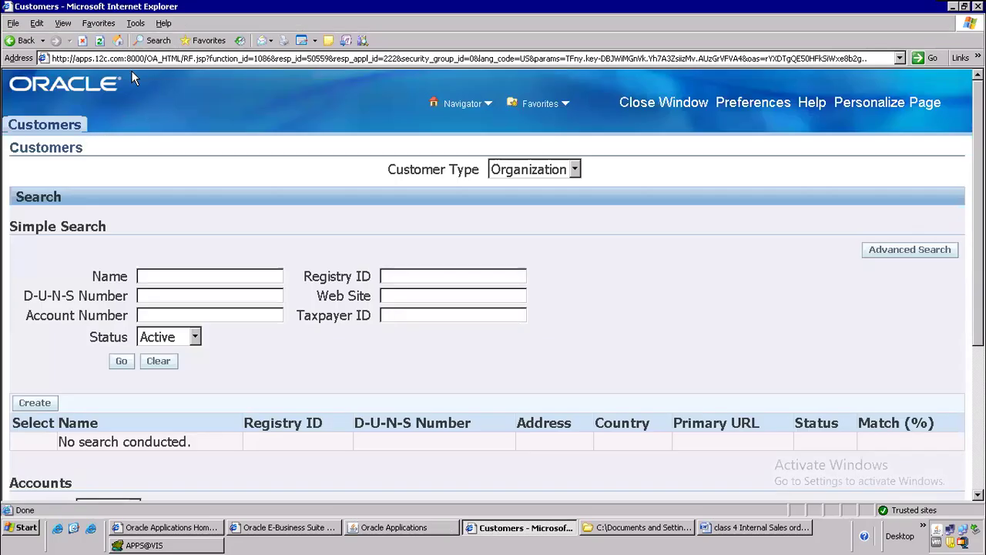
Step: Return from the Receivables navigator to the Customers search page
click(396, 529)
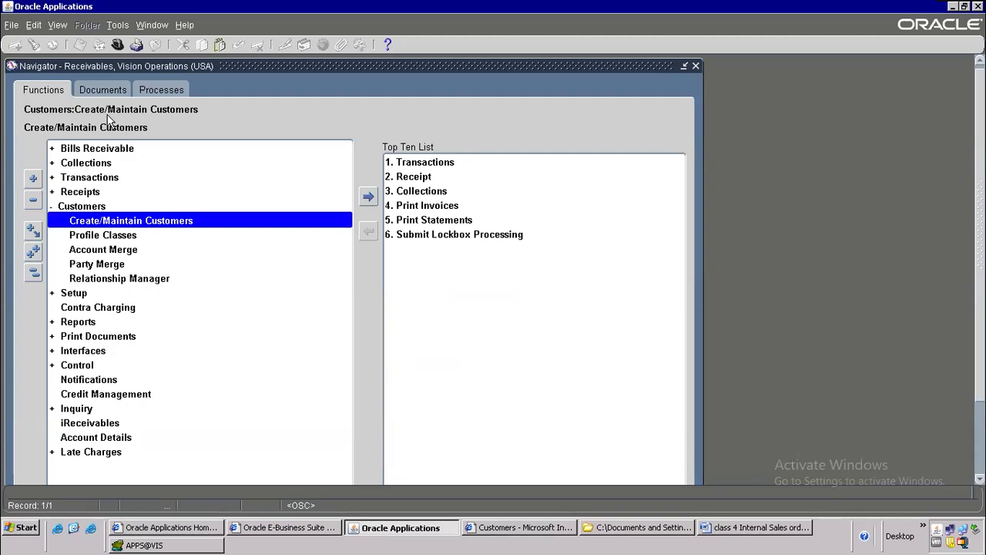
click(529, 529)
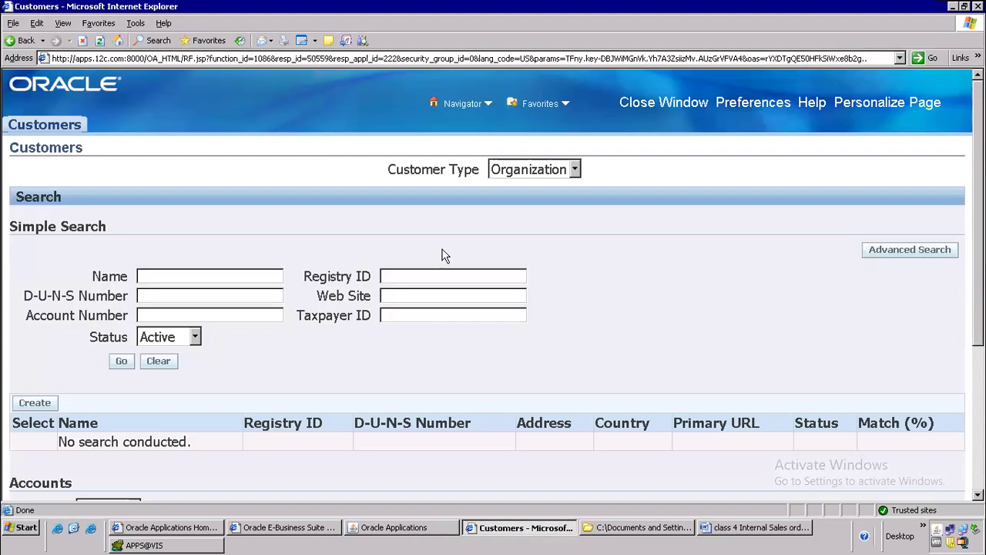
scroll(443, 250, down, 5)
scroll(443, 257, up, 5)
Step: Search customer name 'Vision' and open the result with registry ID 1021
click(167, 274)
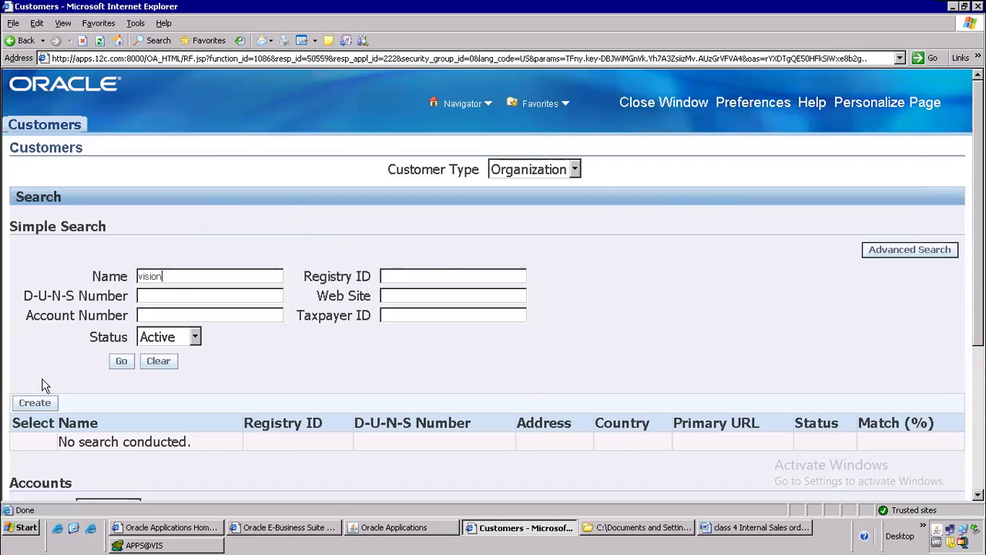
click(119, 364)
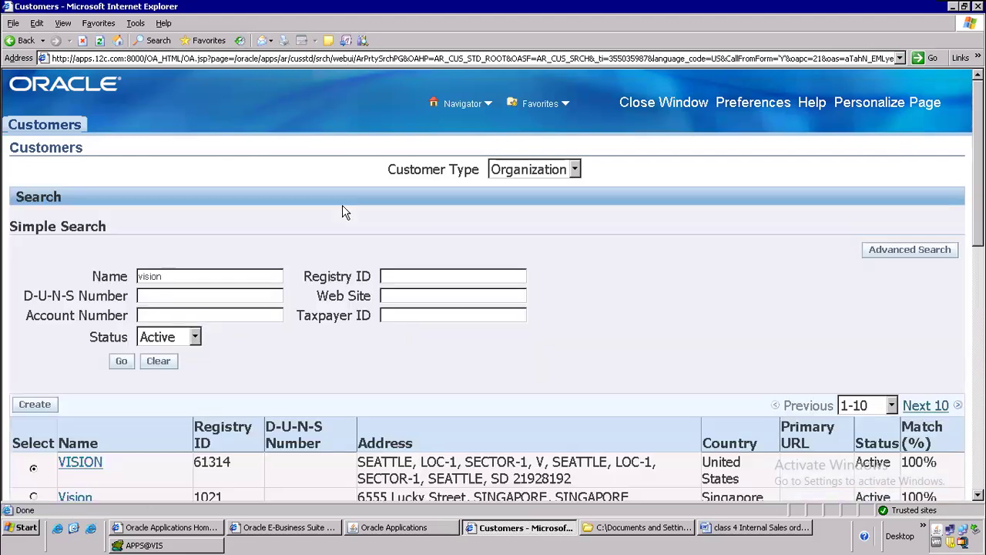
scroll(356, 259, down, 3)
scroll(355, 260, down, 2)
click(75, 304)
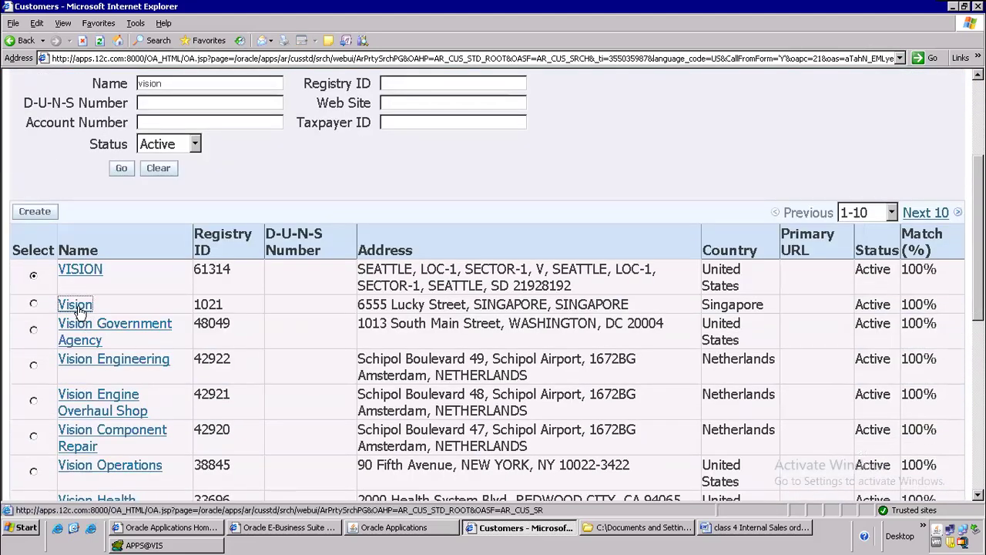
scroll(585, 300, down, 10)
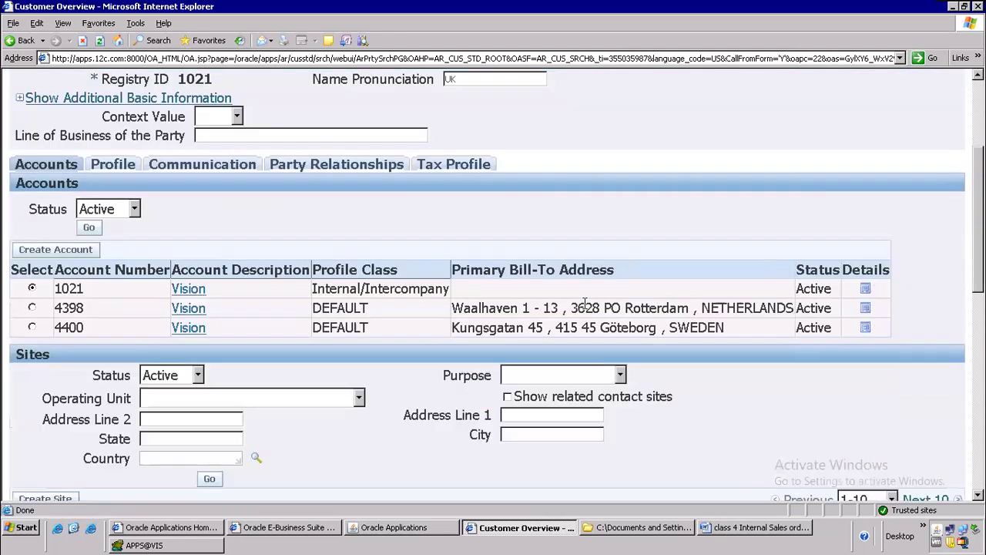
scroll(580, 316, down, 7)
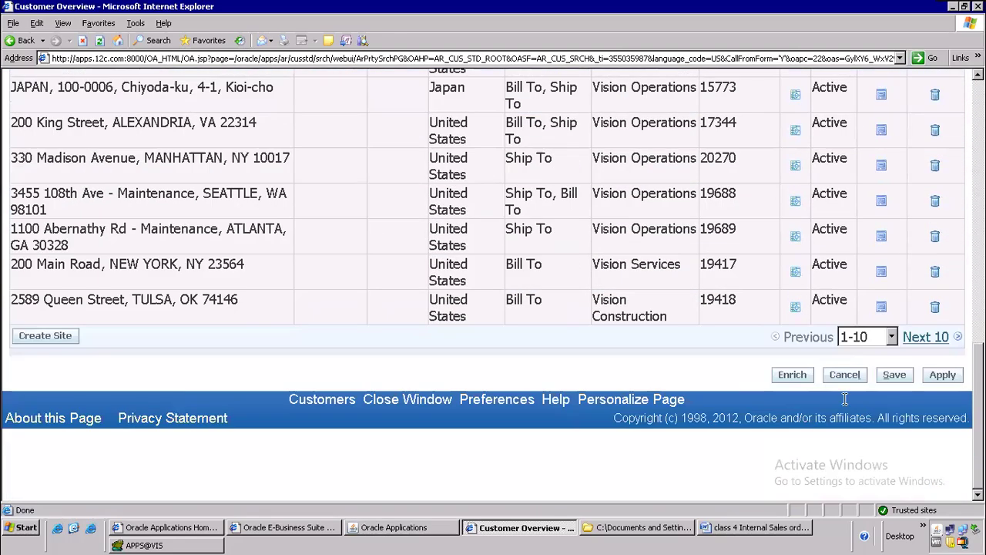
click(913, 341)
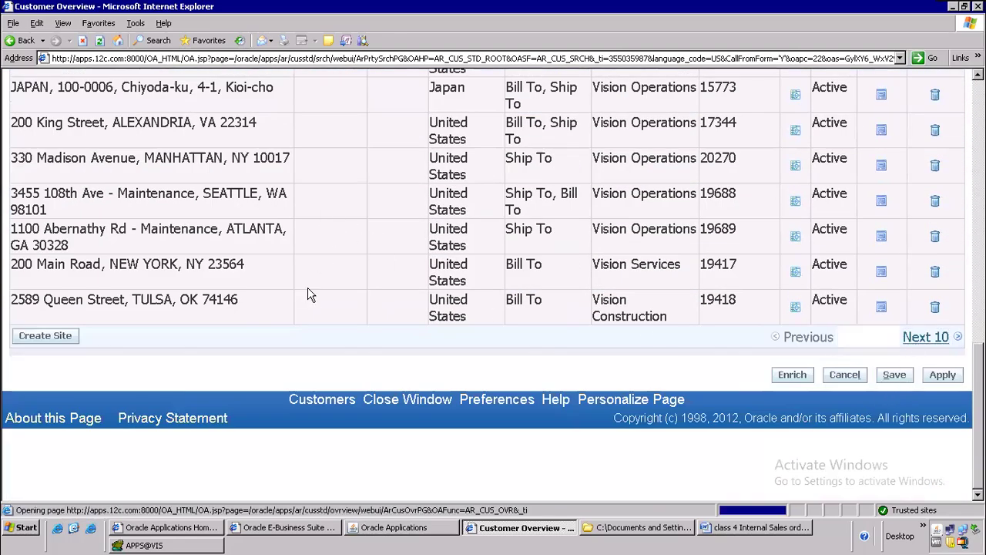
scroll(277, 343, down, 4)
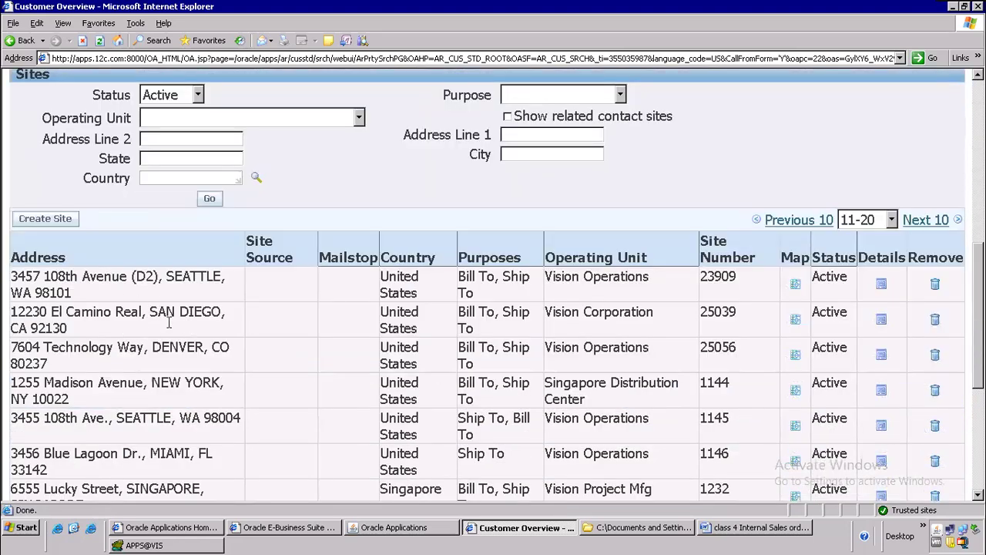
scroll(163, 325, down, 2)
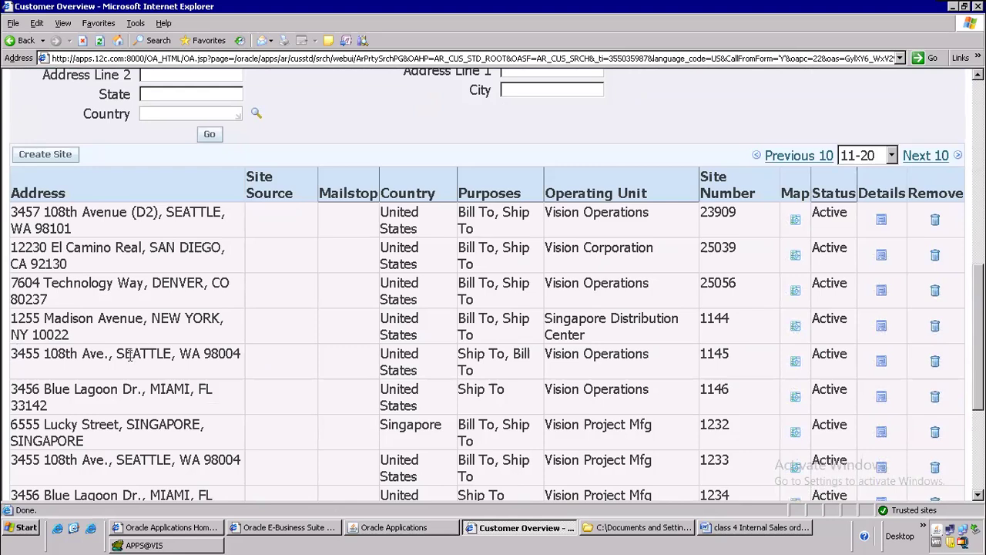
drag(11, 353, 198, 355)
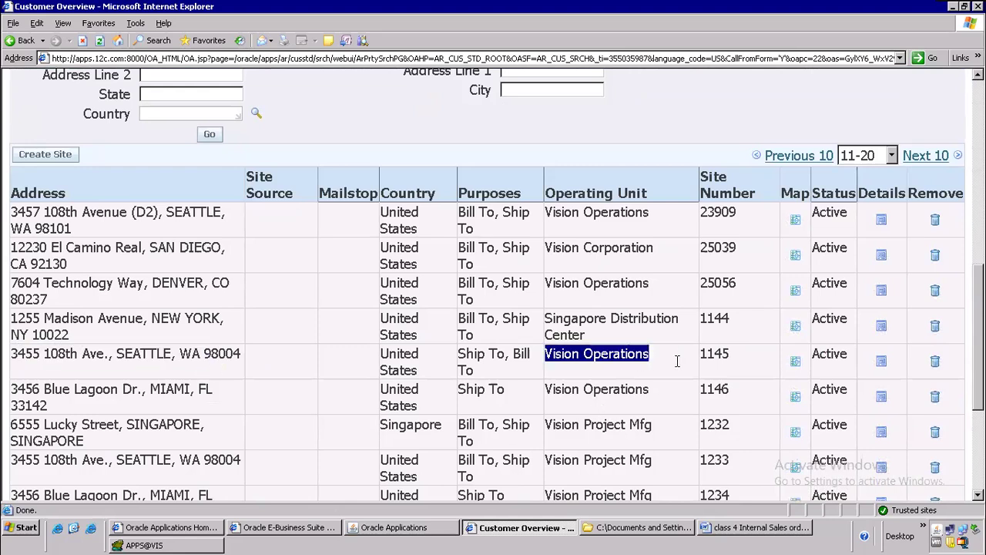
Step: Try mapping site 1145, close the failed map page, and open the site's details
click(796, 361)
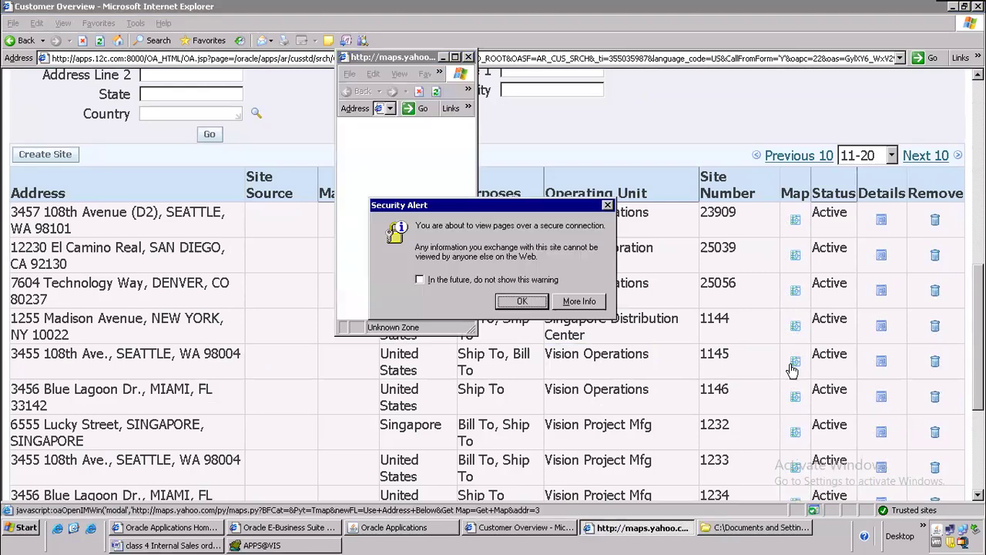
click(515, 307)
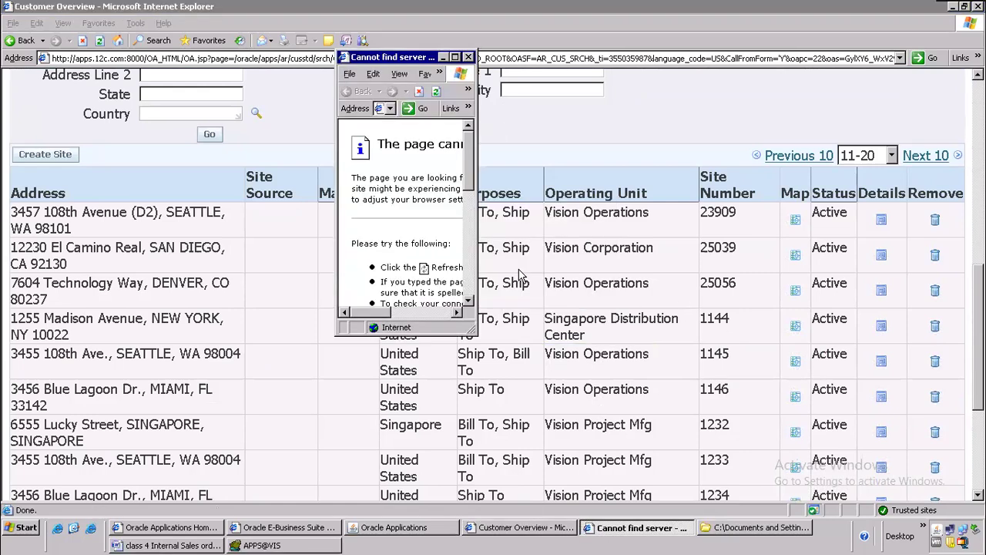
click(470, 57)
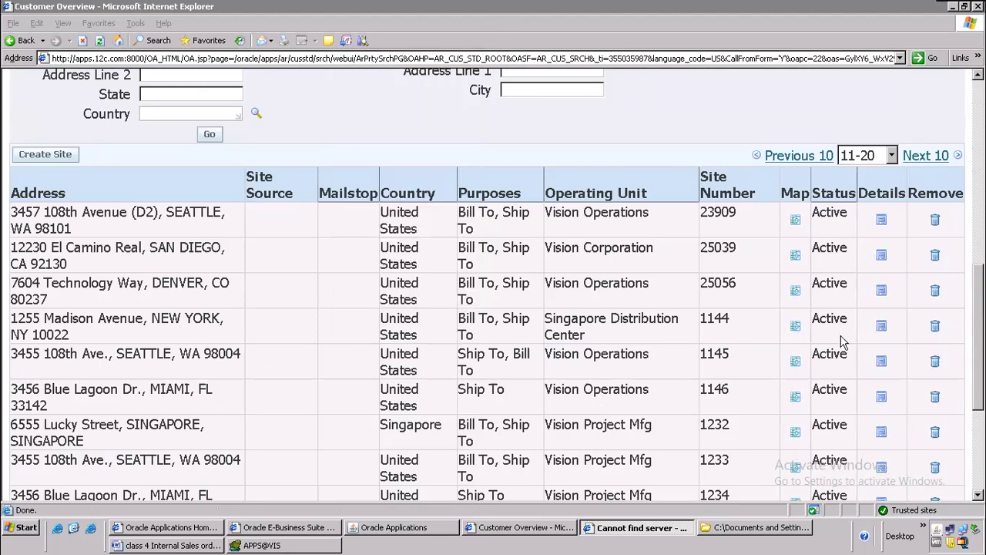
click(882, 362)
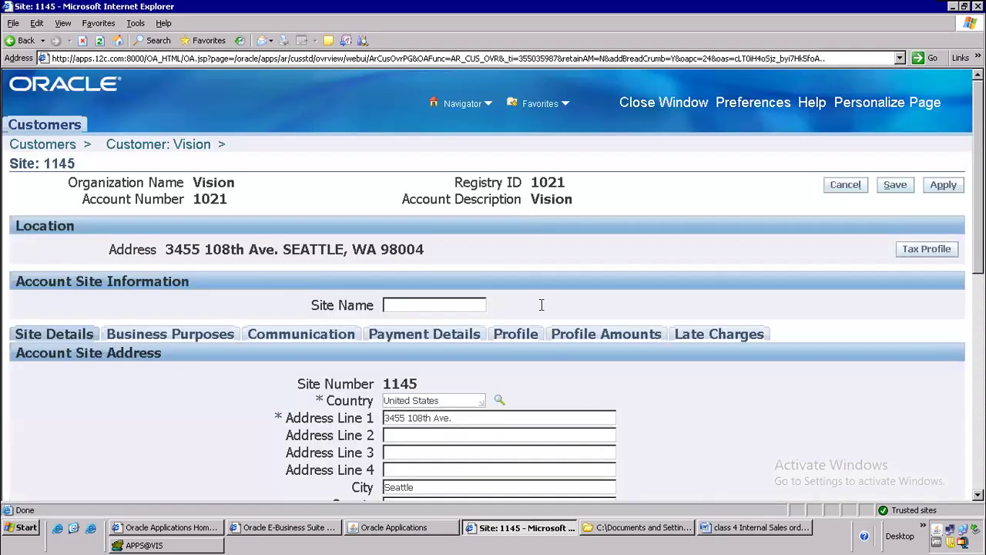
Step: Check site 1145's Ship To purpose for internal location M1- Seattle Mfg, then return to Word
scroll(541, 308, down, 5)
scroll(513, 324, up, 5)
click(147, 275)
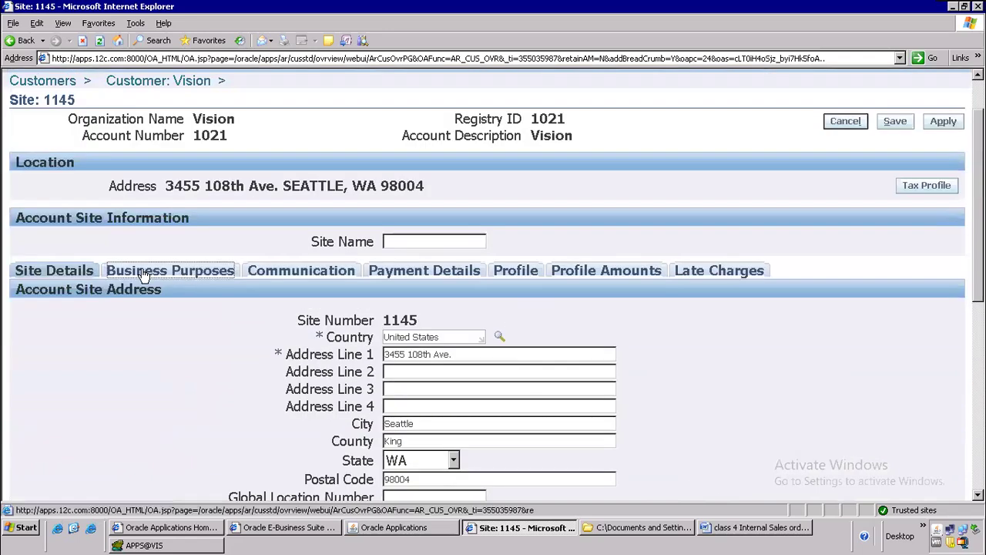
scroll(482, 321, down, 3)
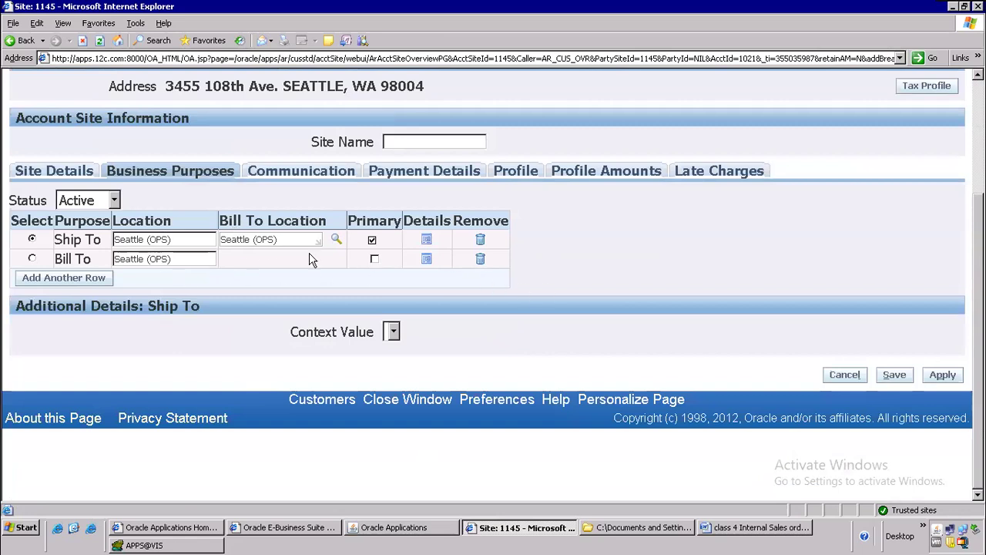
click(427, 242)
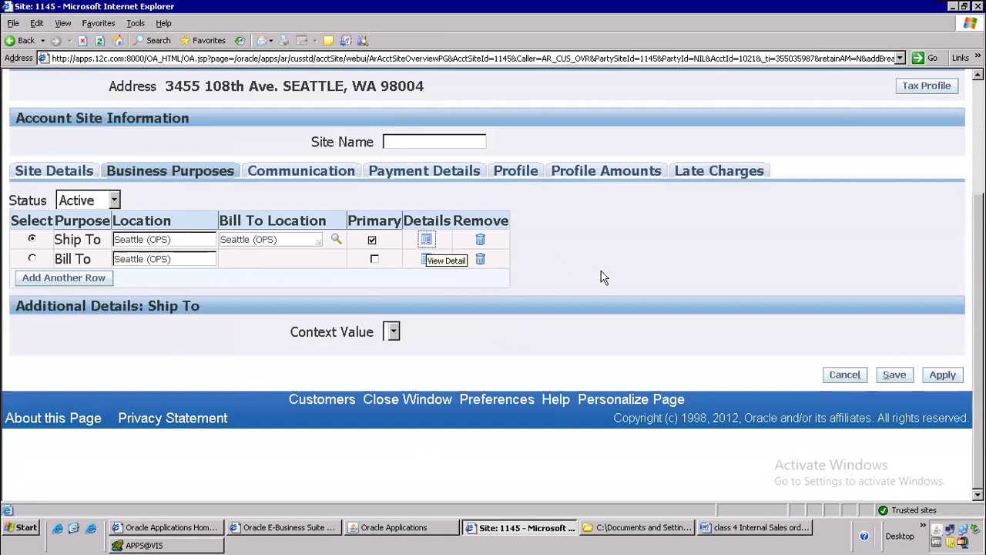
scroll(657, 322, down, 5)
scroll(656, 322, down, 1)
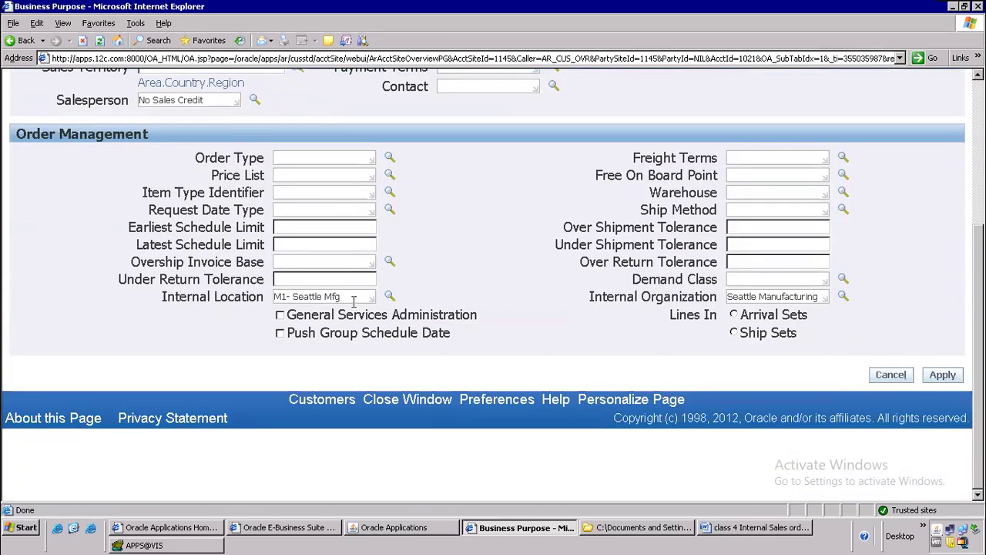
click(758, 535)
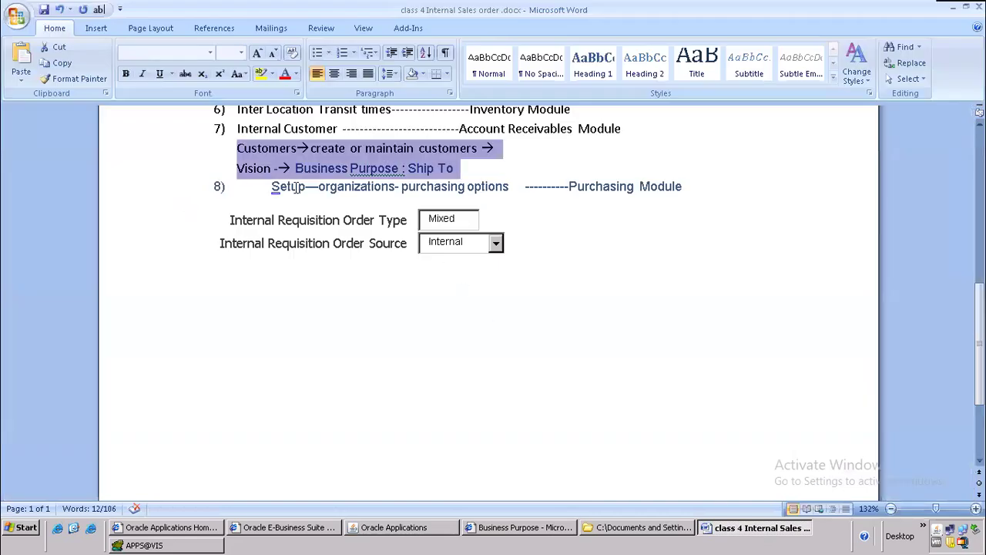
Step: Highlight step 8's Purchasing Module setup line and Internal Requisition Order Type row, then return to Oracle
drag(570, 187, 660, 194)
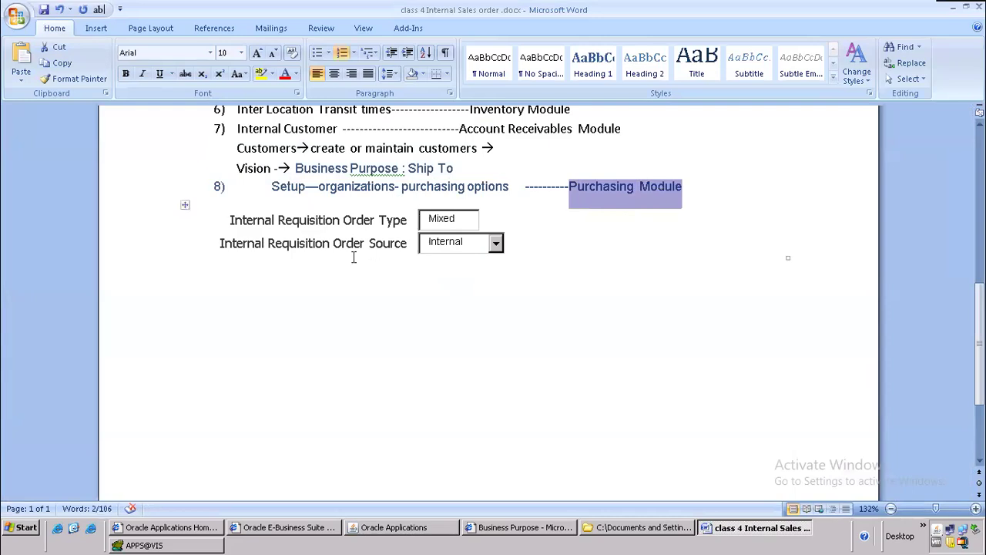
drag(348, 222, 455, 224)
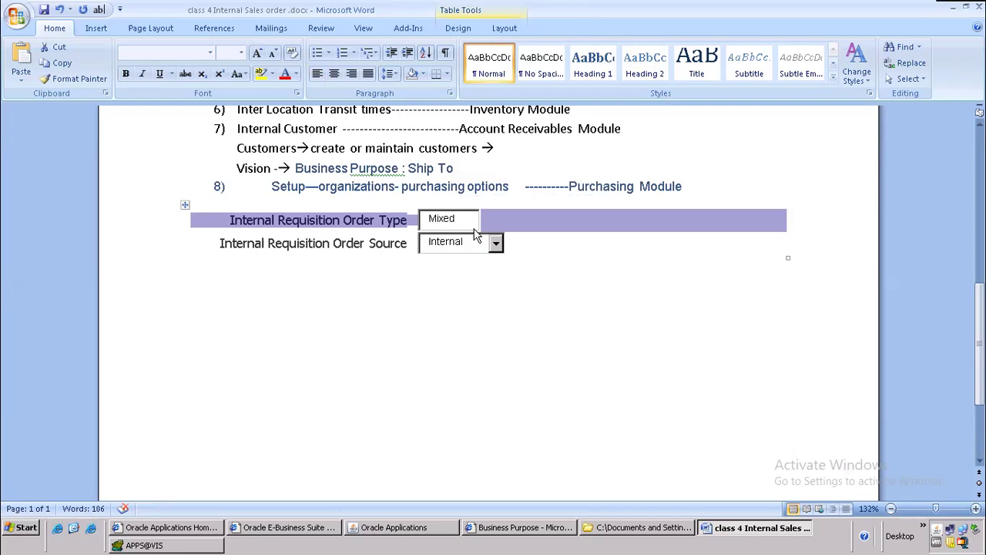
drag(267, 192, 684, 187)
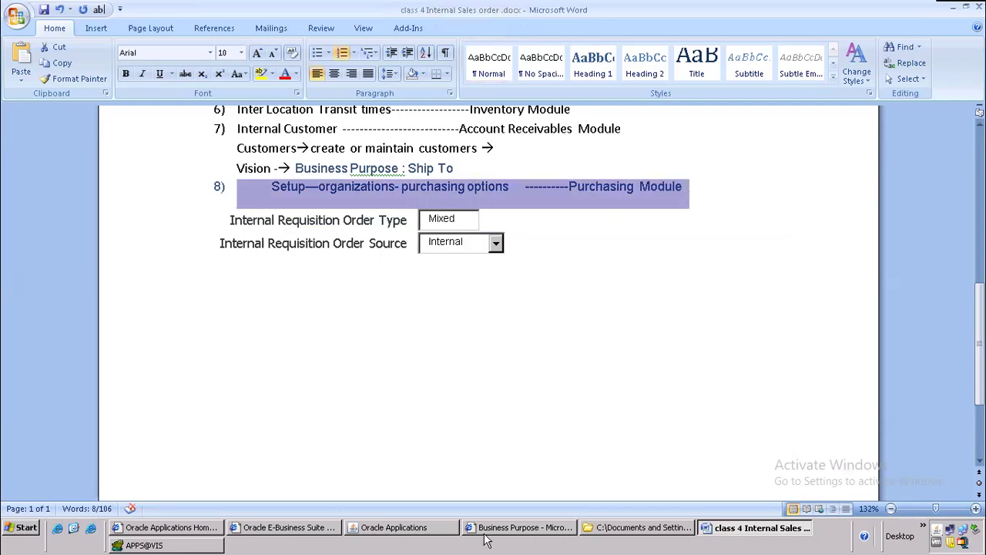
click(440, 528)
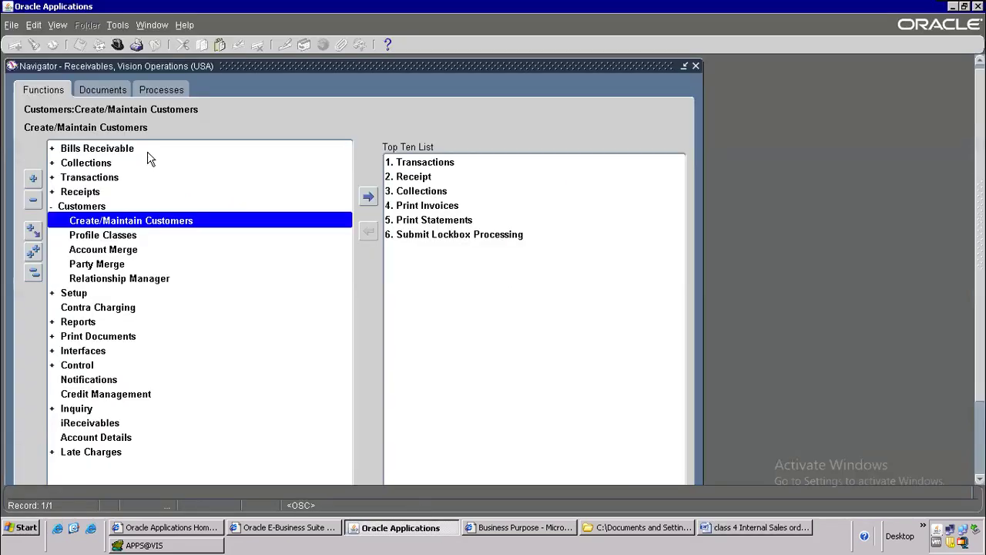
click(117, 44)
Step: Switch to Purchasing, Vision Operations (USA) and open Setup > Organizations > Purchasing Options
text(purchasing%)
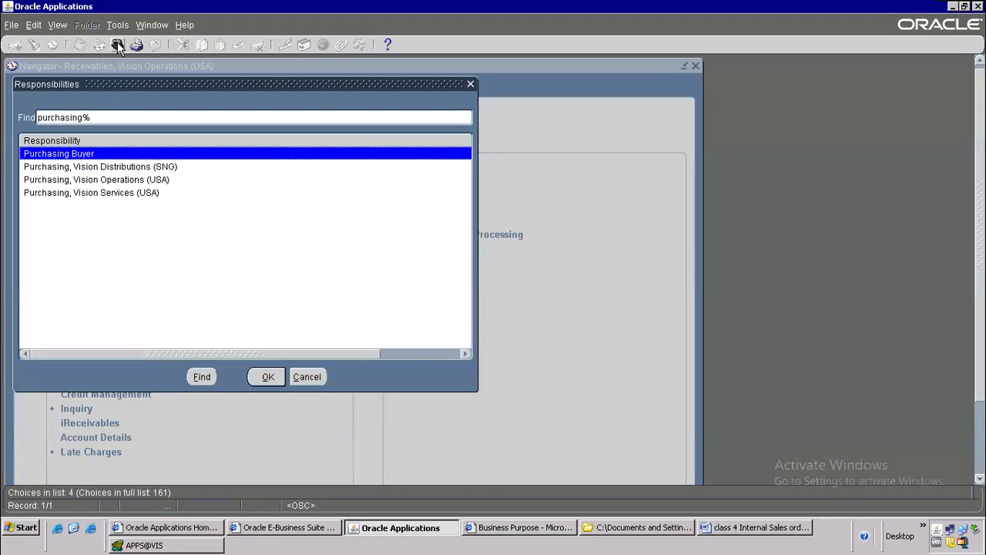
double_click(114, 182)
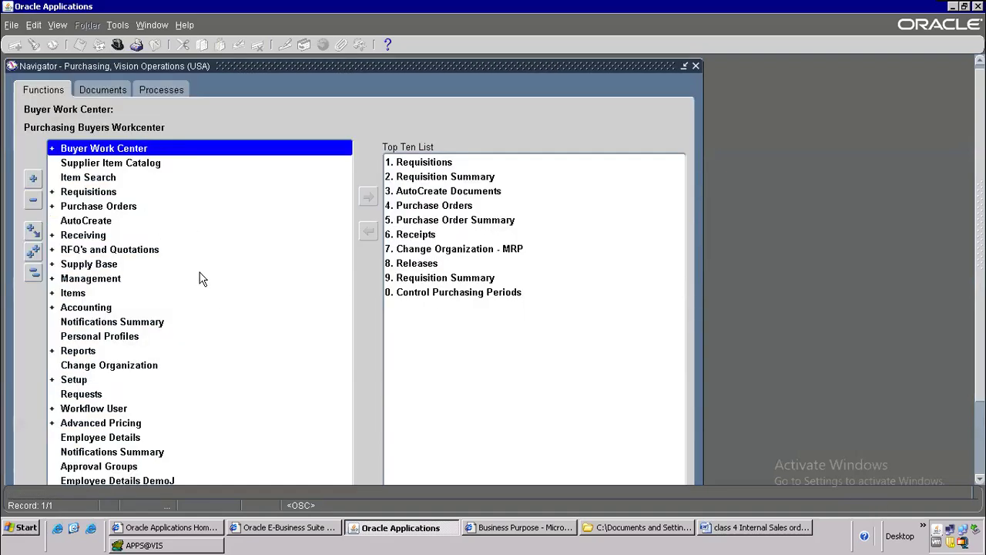
double_click(77, 379)
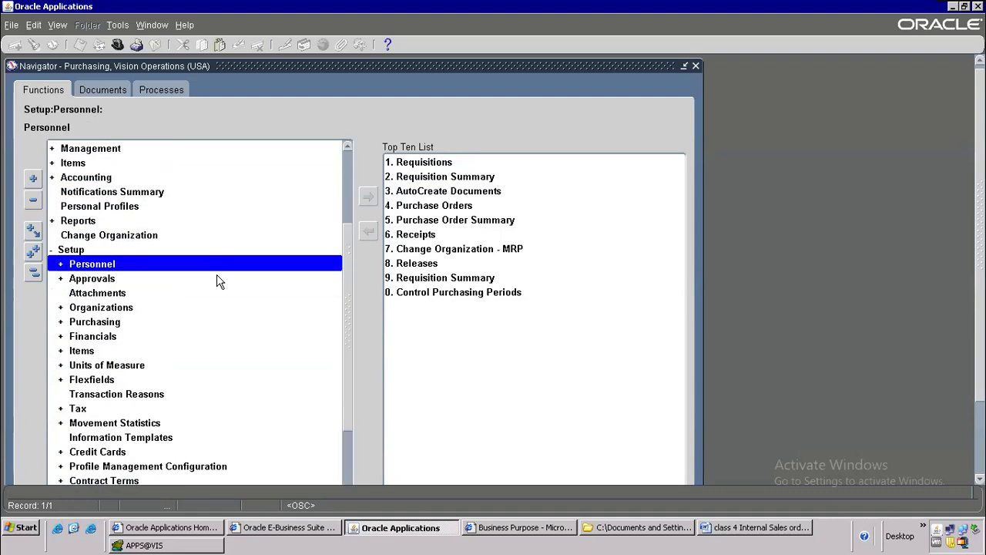
scroll(218, 282, down, 1)
double_click(102, 265)
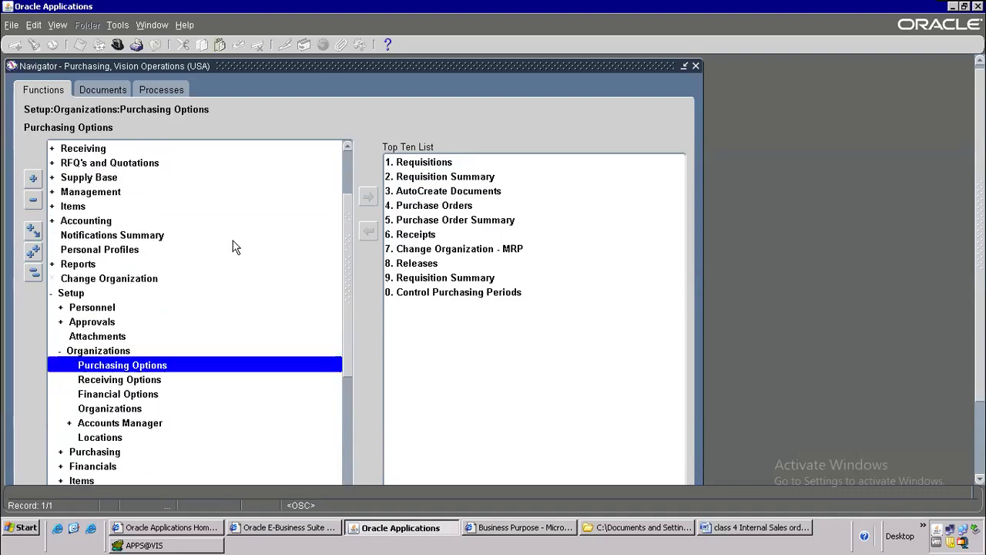
scroll(235, 253, down, 1)
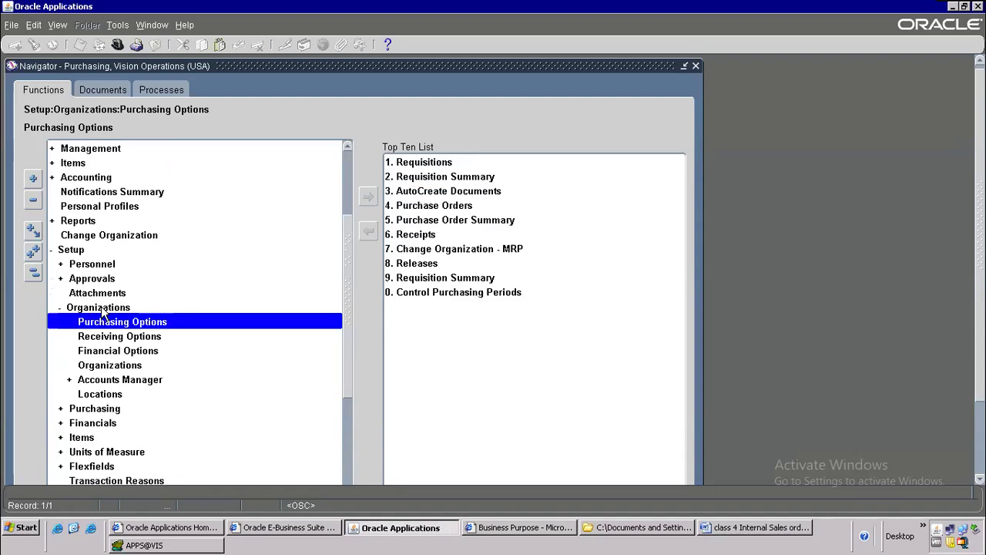
click(127, 326)
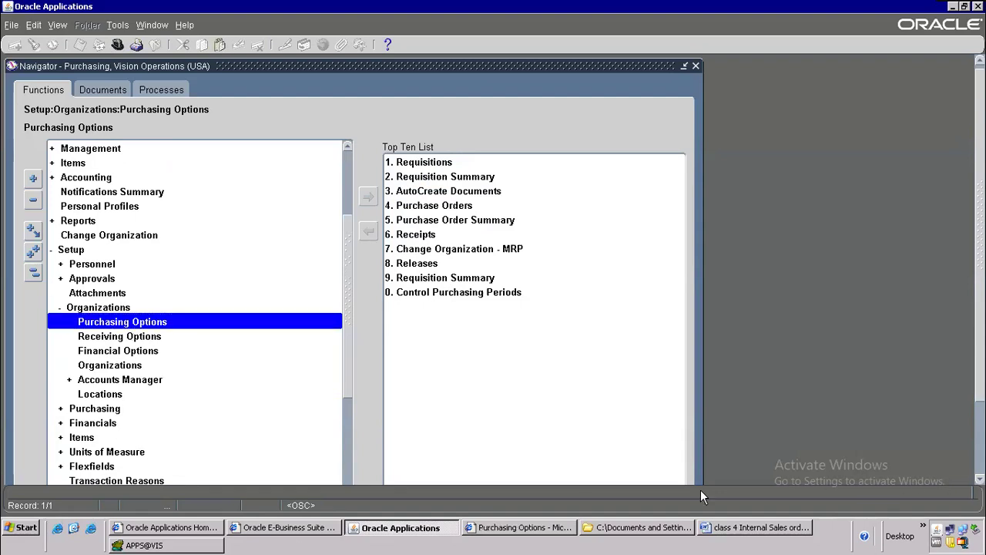
click(552, 527)
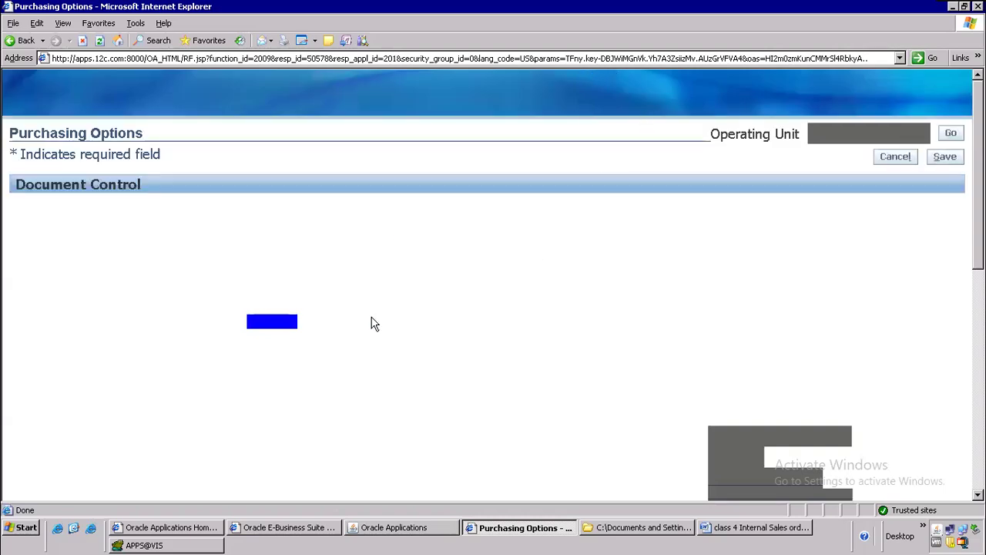
Step: Choose Standard (1000) as Internal Requisition Order Type via an 'Sta' lookup, then close Purchasing Options
scroll(371, 324, down, 15)
scroll(323, 339, up, 3)
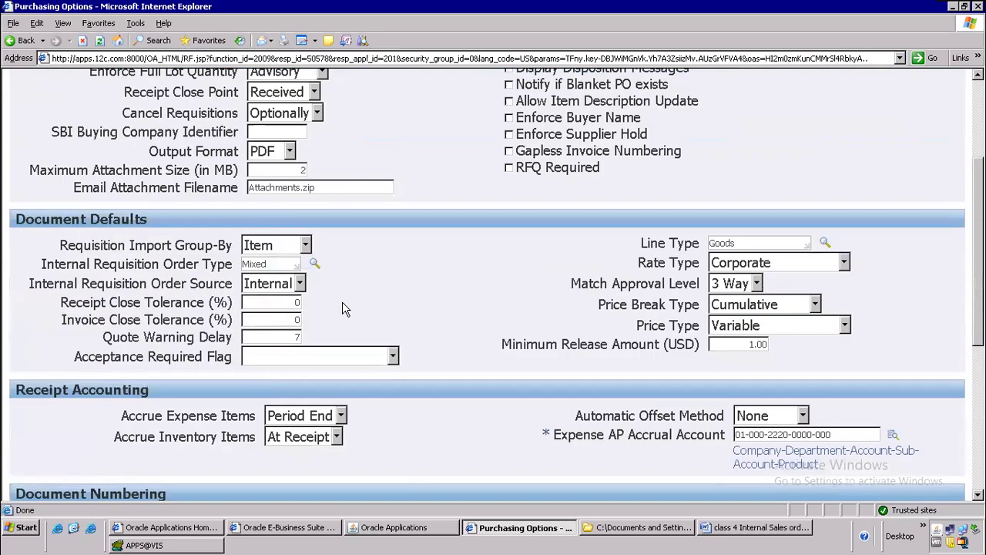
click(315, 264)
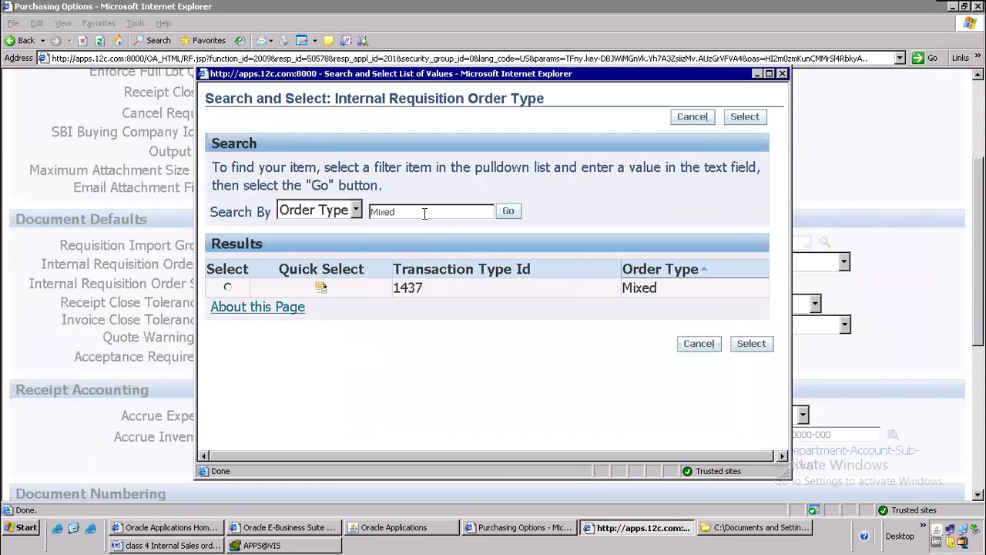
text(Sta)
key(Tab)
click(508, 211)
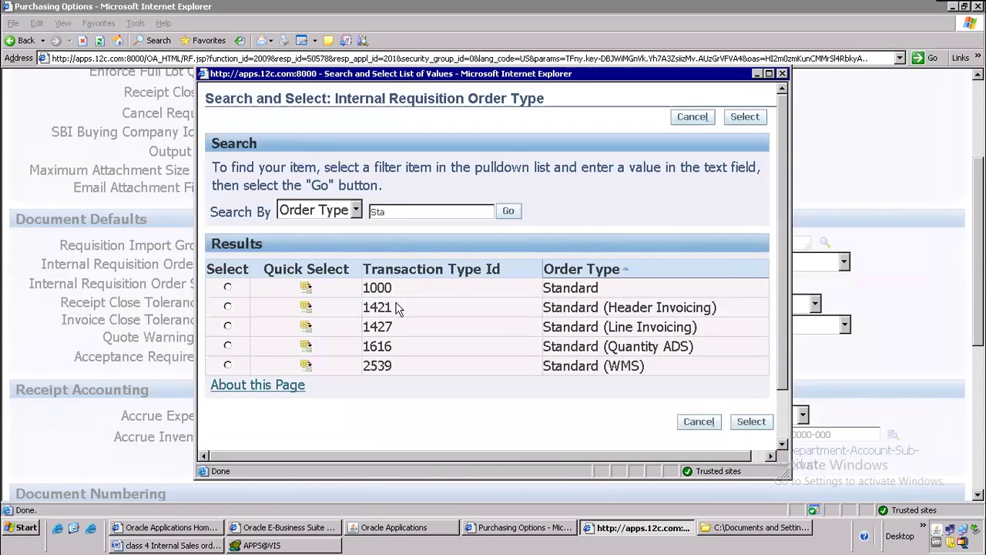
click(306, 287)
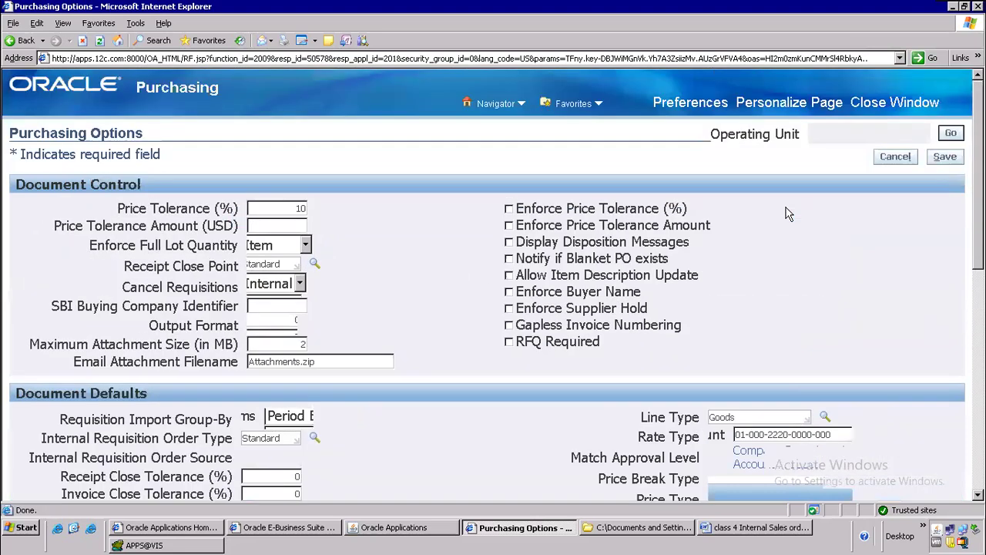
scroll(790, 215, up, 3)
click(920, 103)
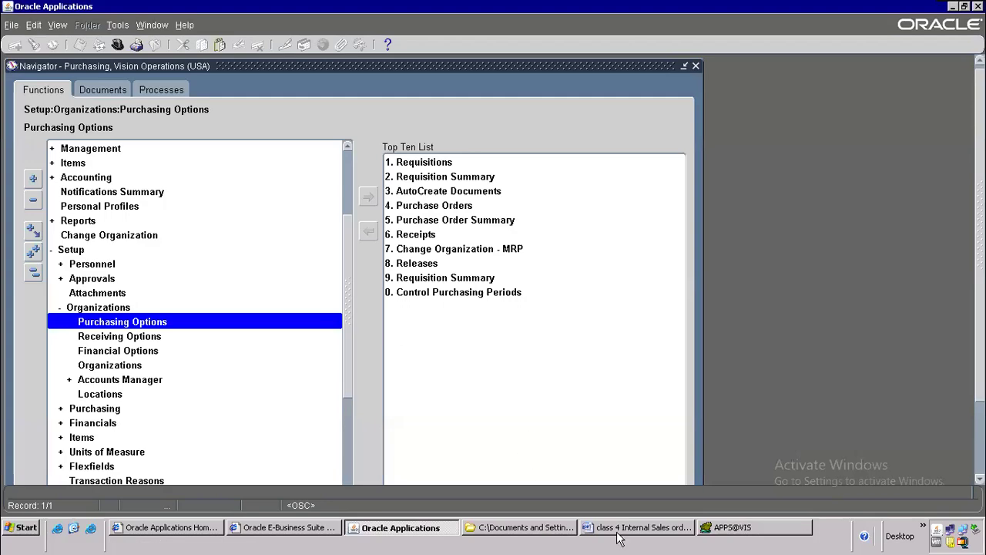
Step: Type a 'Flow steps' heading below the settings table with a dashed horizontal line under it
click(621, 532)
scroll(346, 345, up, 5)
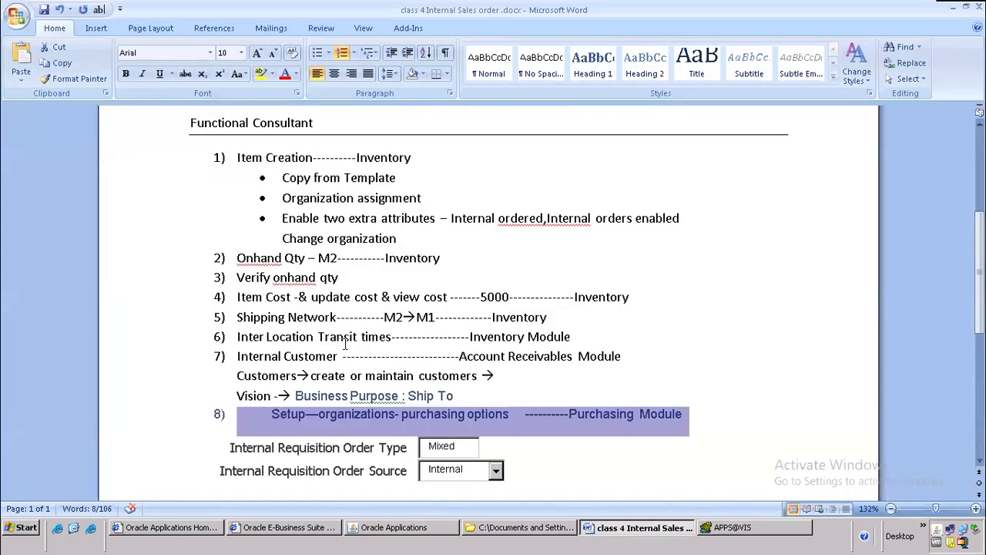
scroll(346, 345, down, 5)
click(308, 304)
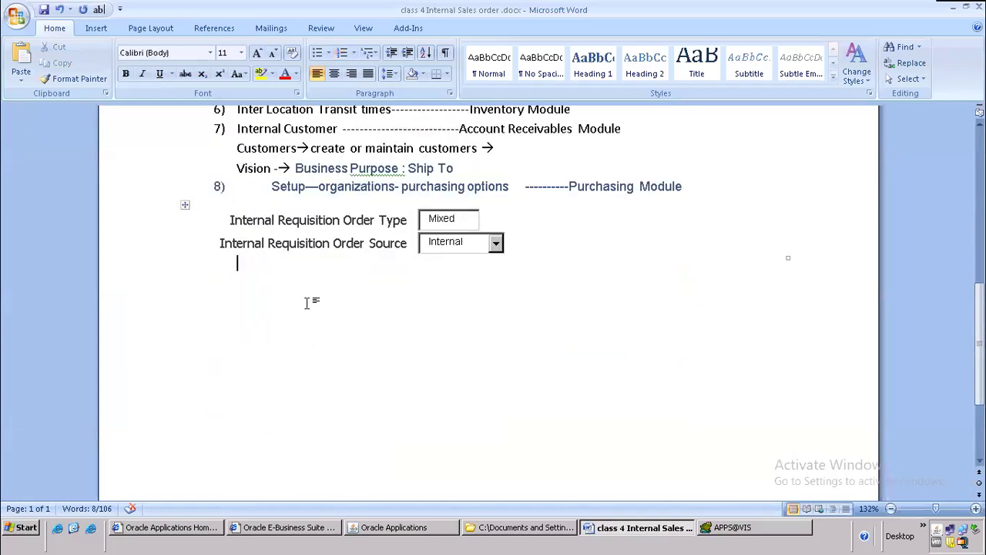
key(Return)
text(Flo)
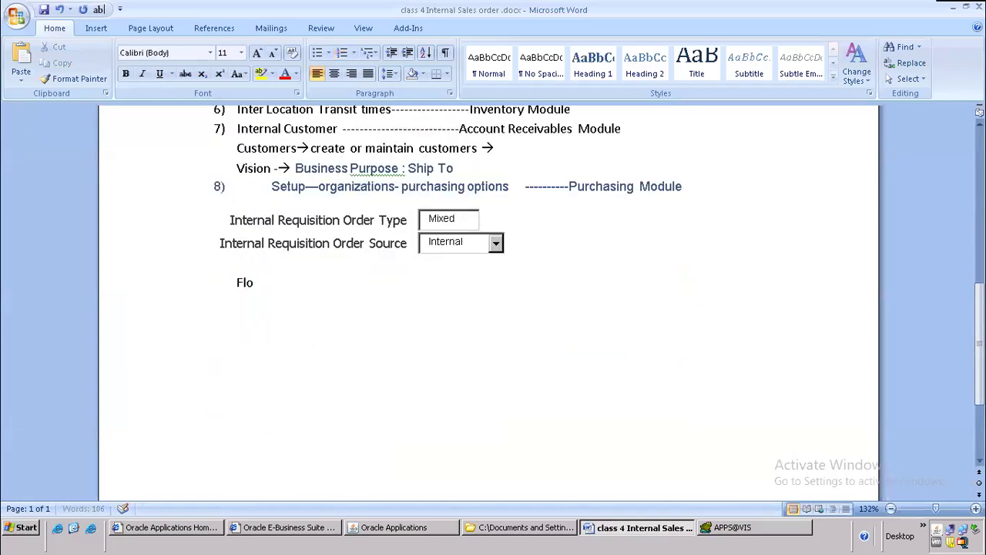
text(w steps)
key(Return)
text(----------------------)
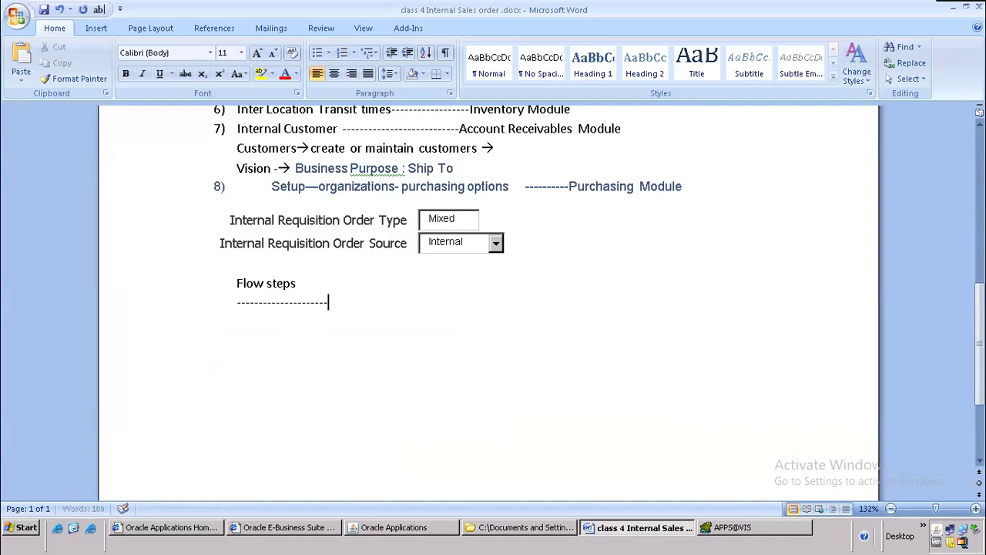
key(Return)
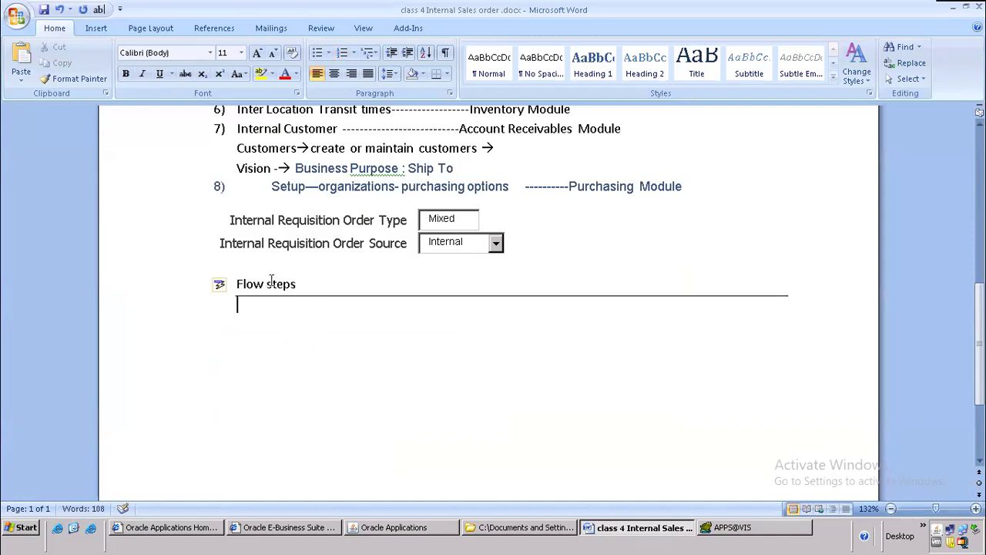
Step: Mark the pick release notes naming M1 as internal customer and M2 as internal supplier
scroll(271, 280, up, 4)
scroll(271, 280, up, 5)
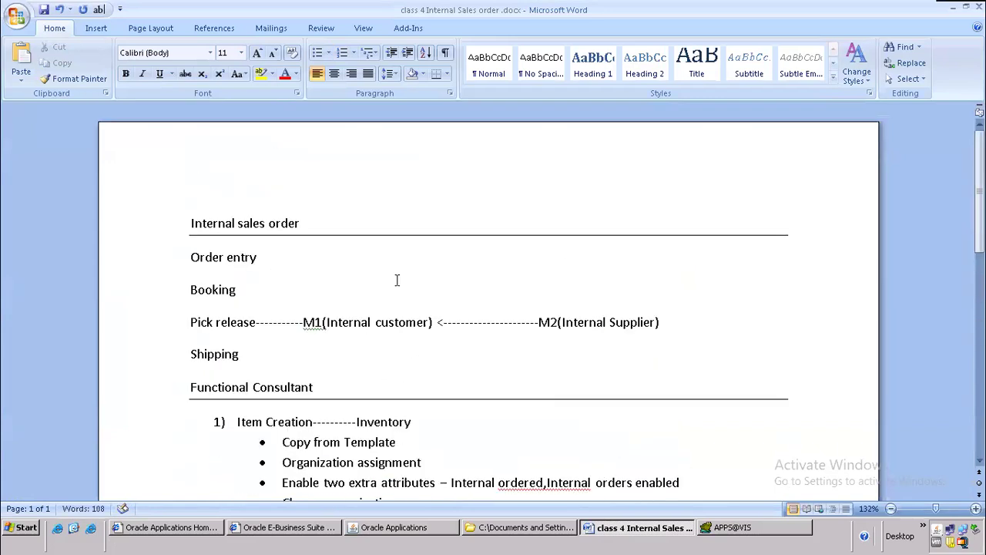
scroll(360, 293, down, 2)
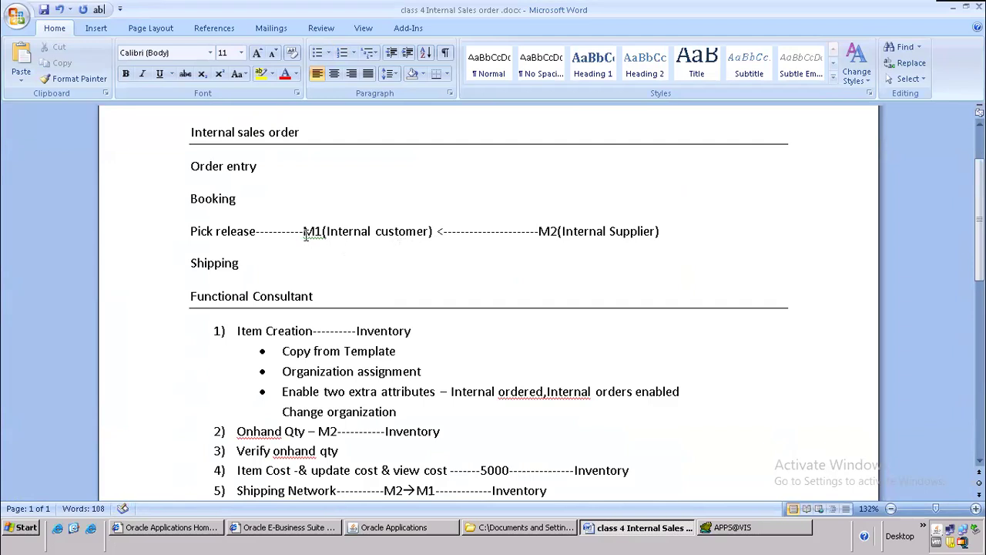
drag(305, 235, 428, 233)
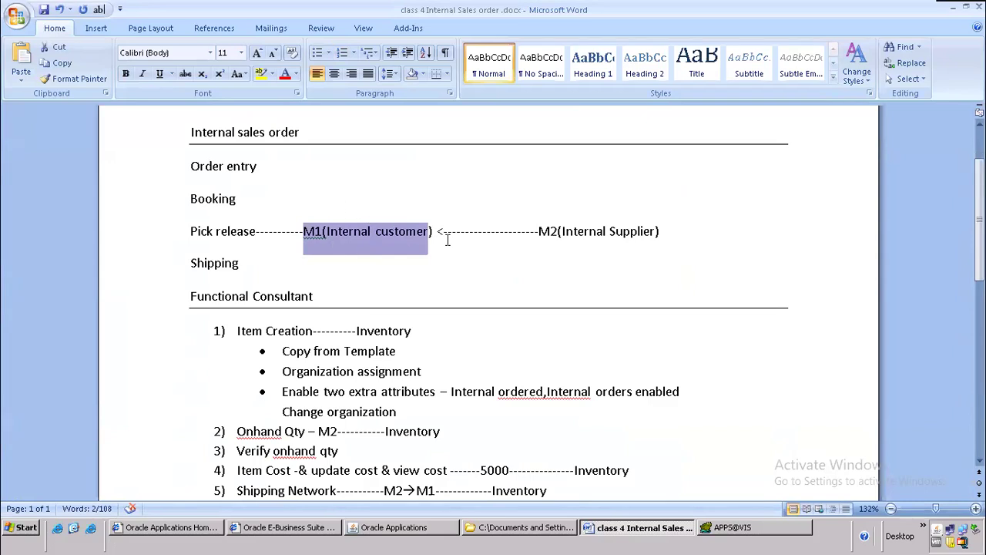
drag(437, 231, 624, 221)
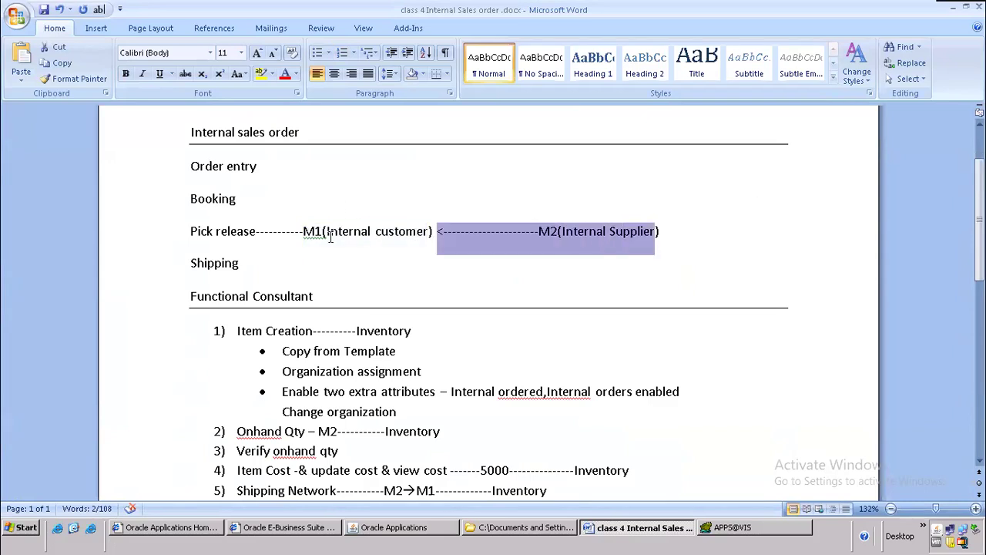
drag(256, 231, 429, 233)
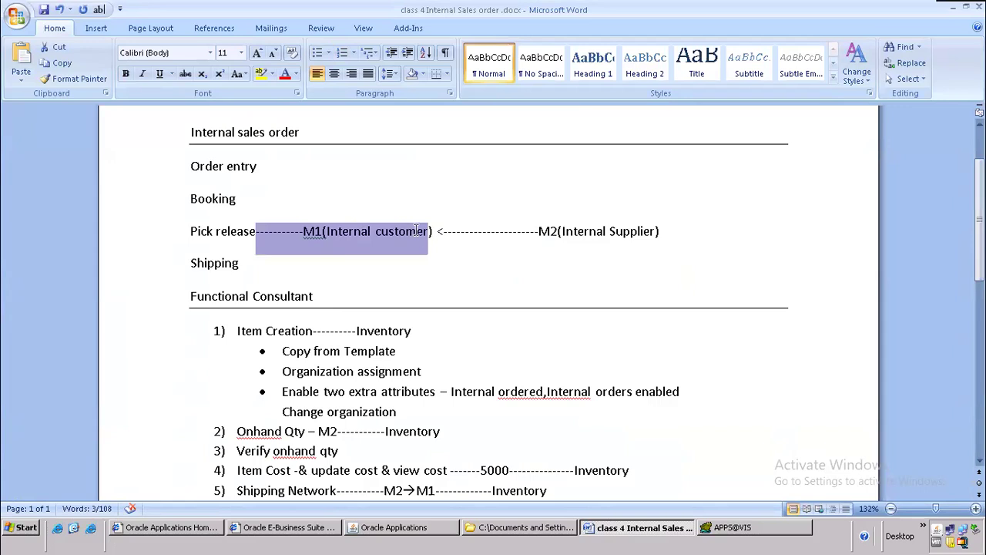
scroll(416, 231, down, 10)
Step: Type flow step '1) Requisition - Purchasing document -----Internal /Purchase', fixing the typo
click(242, 307)
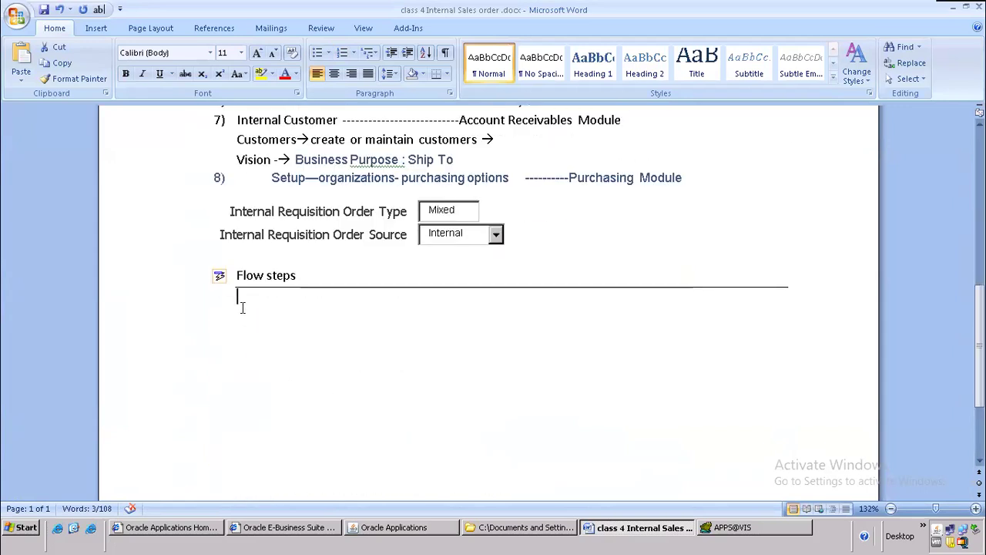
text(1)
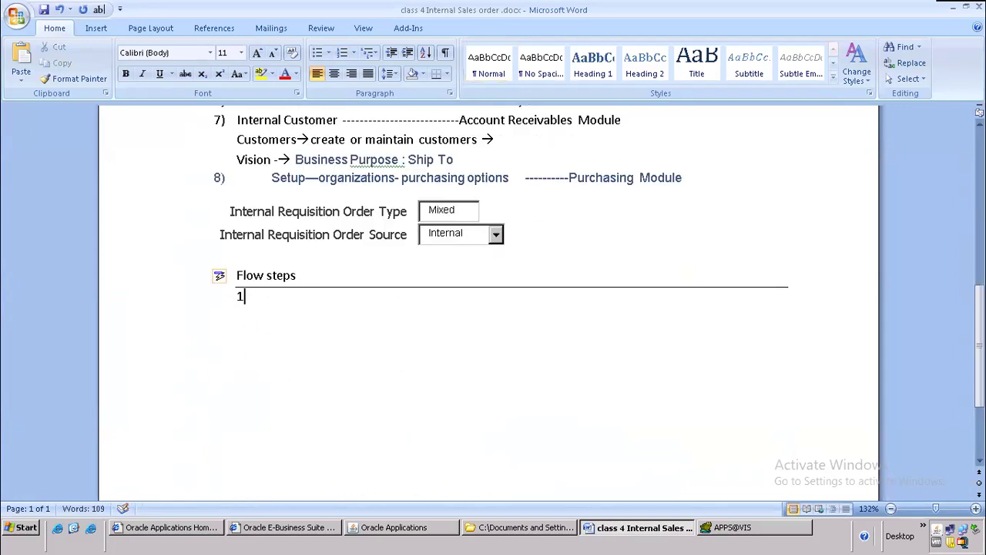
text() Requisition -)
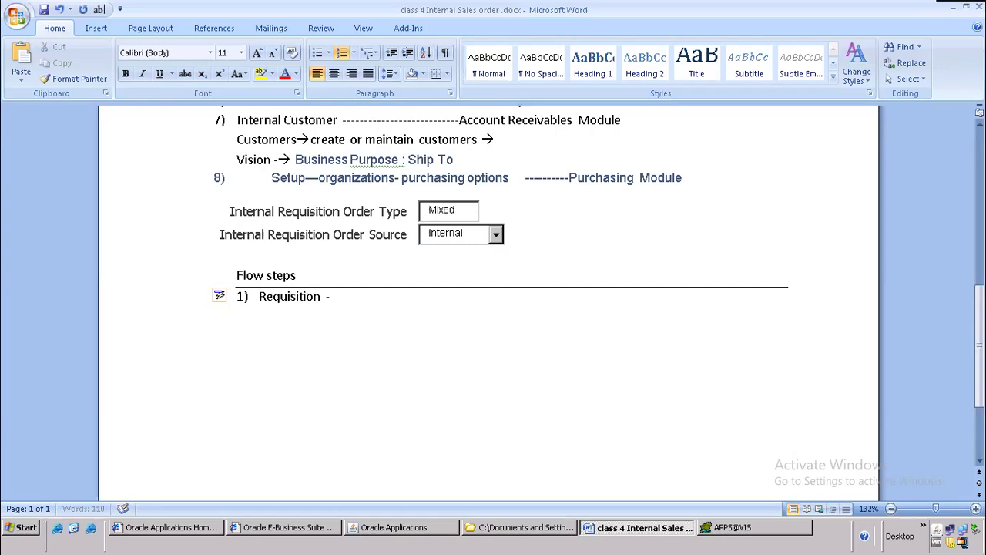
text( Purchasing )
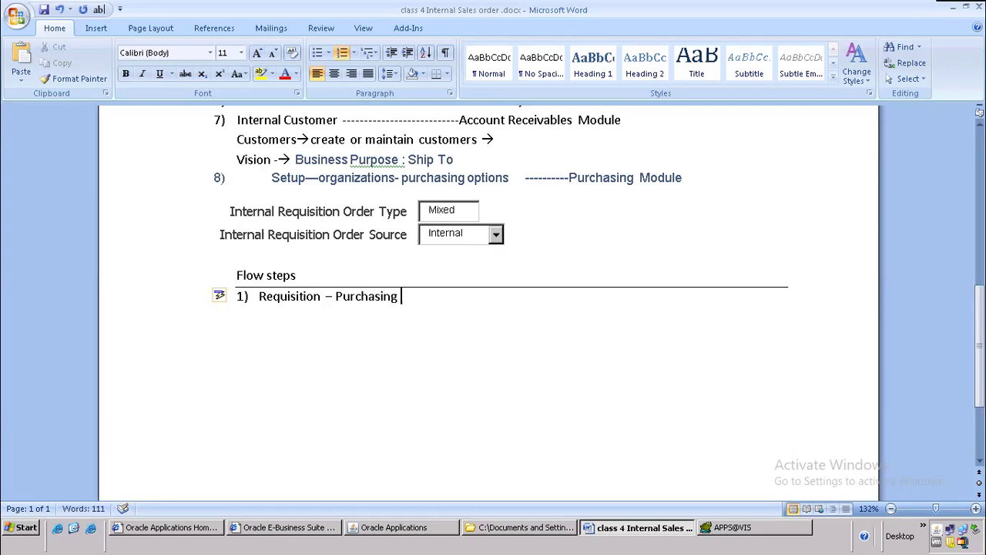
text(dcoume)
key(BackSpace)
key(BackSpace)
key(BackSpace)
key(BackSpace)
key(BackSpace)
text(ocument)
text(-----Internal )
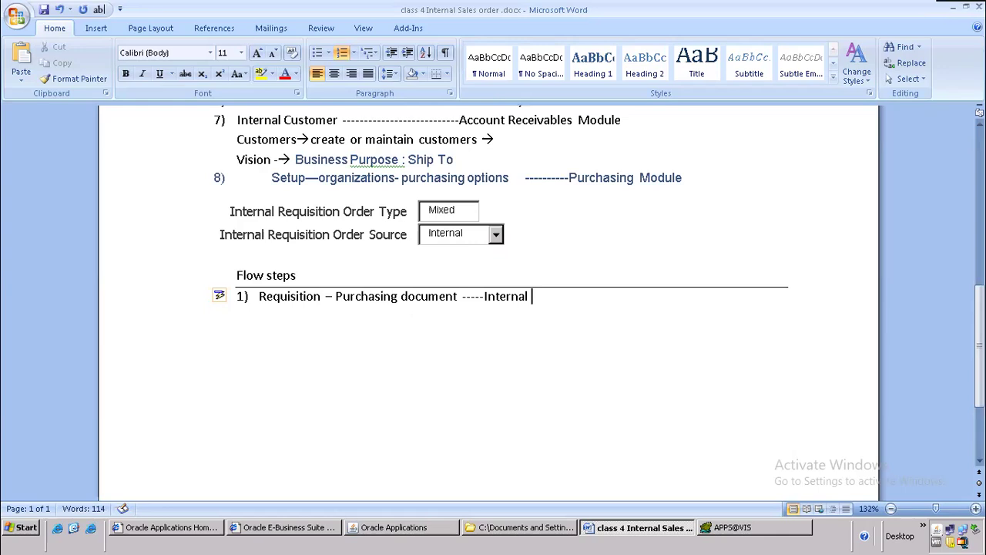
text(/Purchase)
Step: Highlight 'Internal /P' in yellow, then go back to Oracle Applications
drag(485, 296, 542, 291)
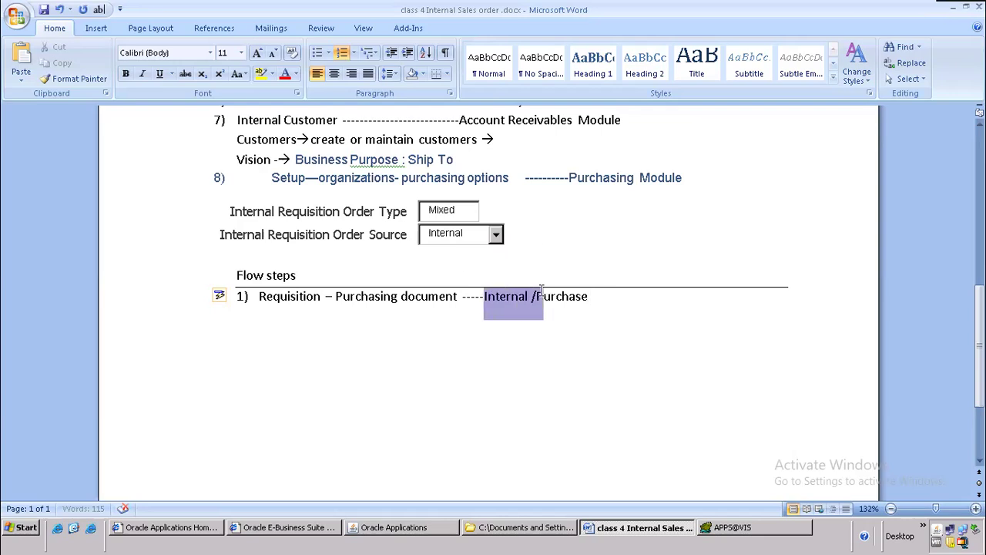
click(265, 76)
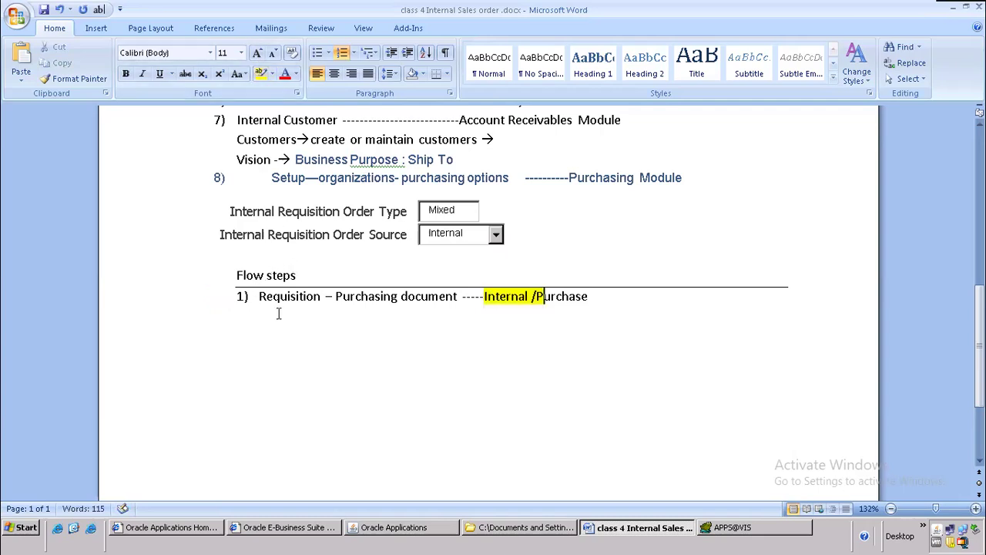
drag(260, 297, 600, 317)
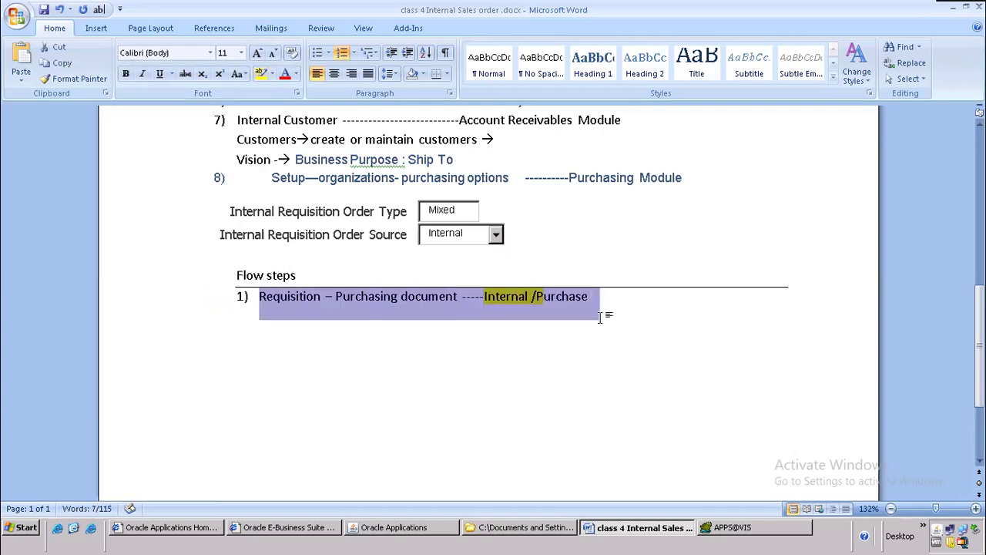
click(397, 526)
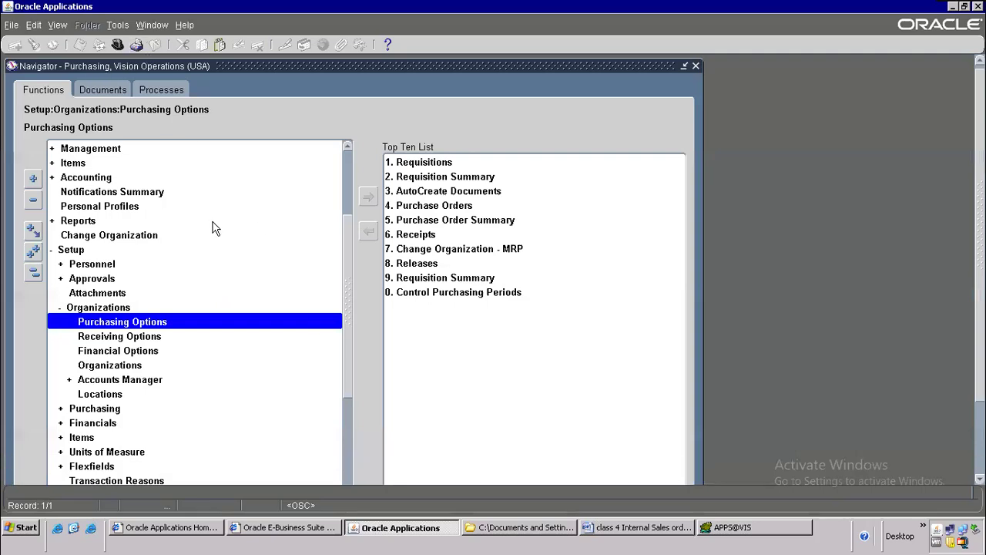
Step: Open the Requisitions entry form from the Navigator's Requisitions menu
scroll(213, 225, up, 3)
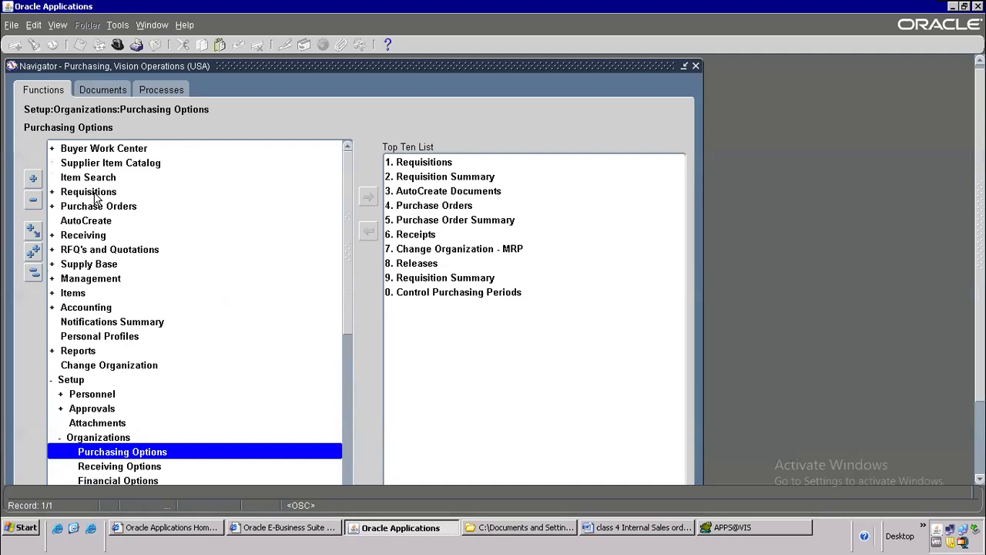
double_click(96, 194)
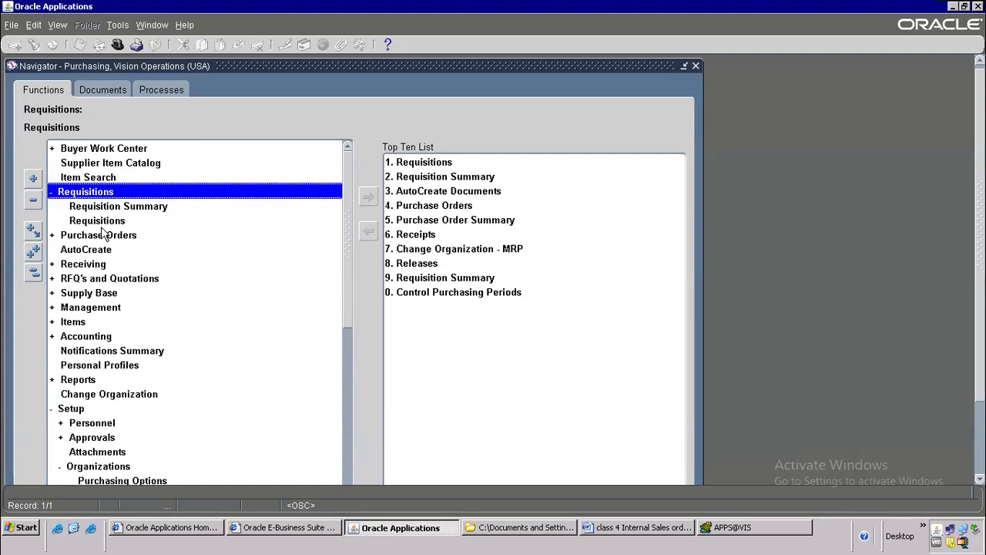
double_click(97, 221)
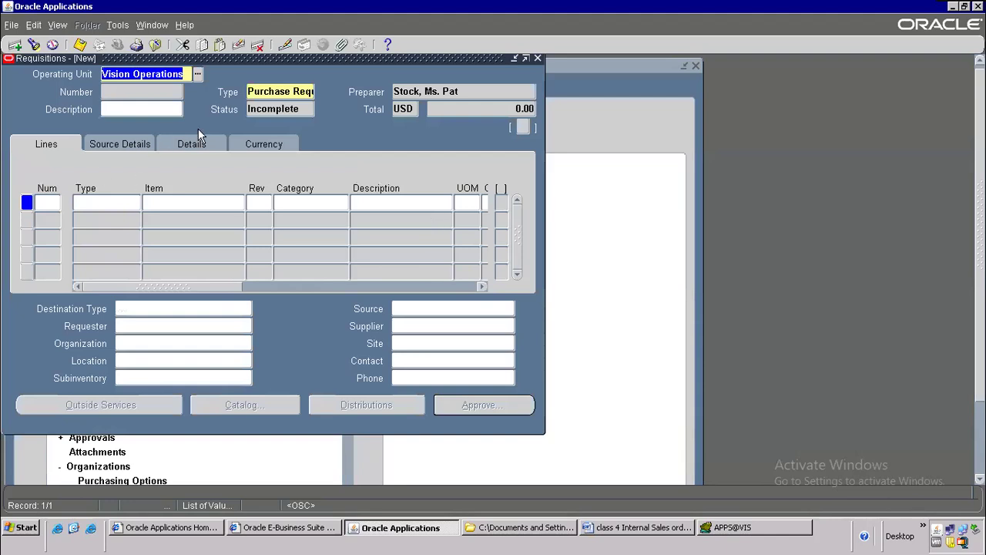
Step: Set the requisition Type to Internal Requisition from the document type list
click(286, 108)
click(300, 88)
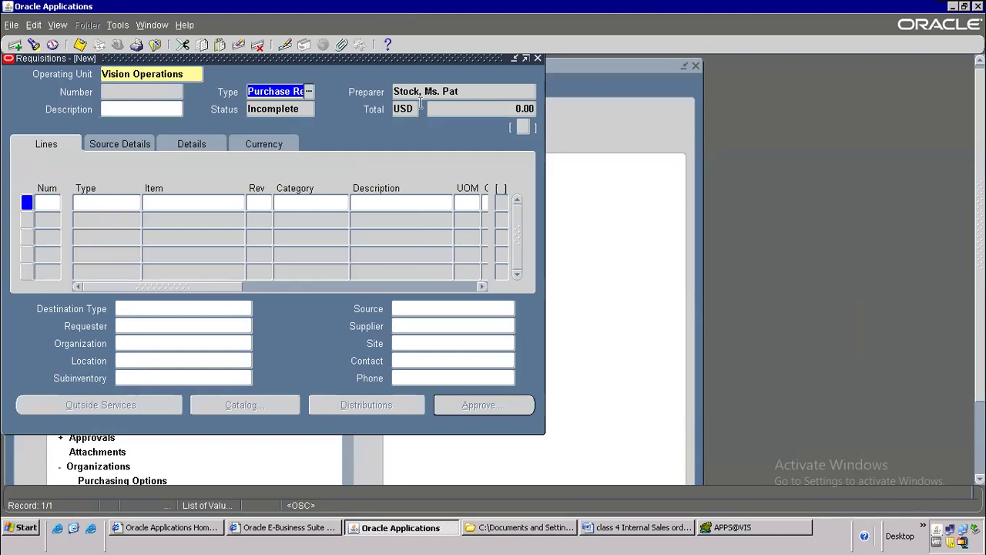
click(311, 94)
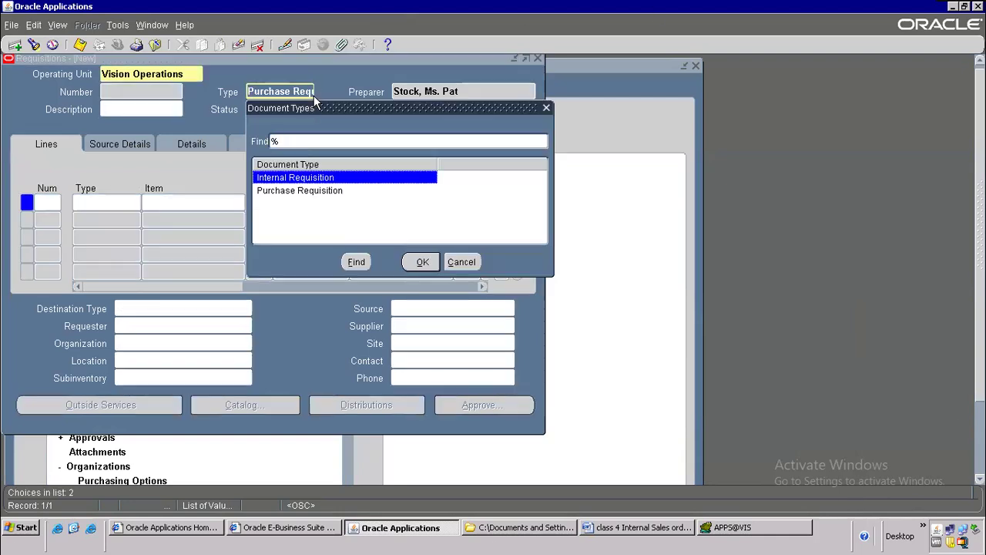
click(286, 192)
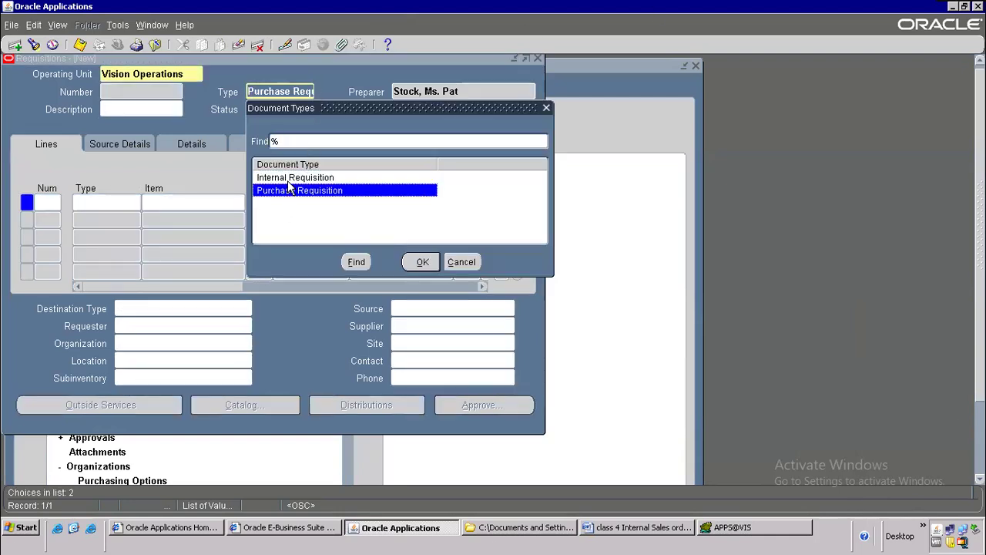
click(288, 180)
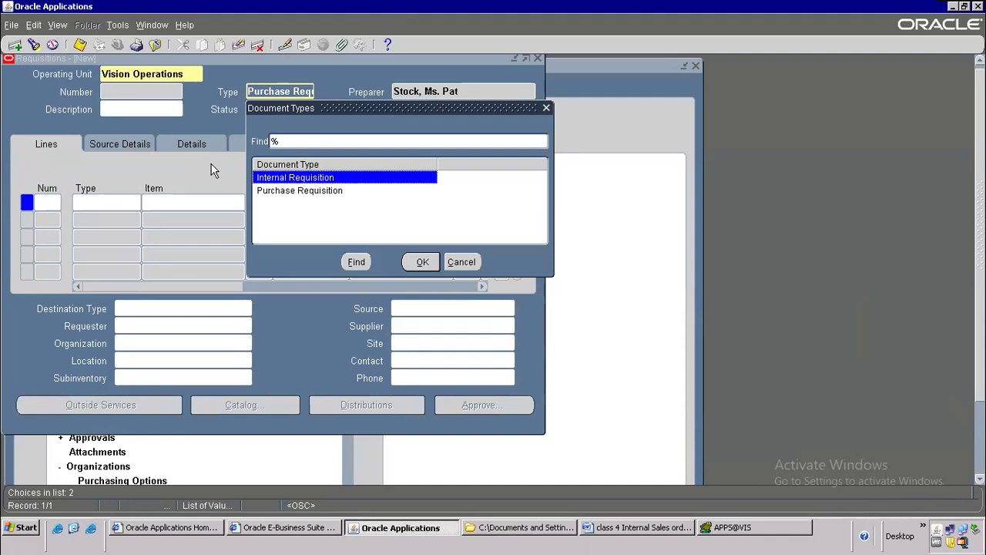
double_click(288, 177)
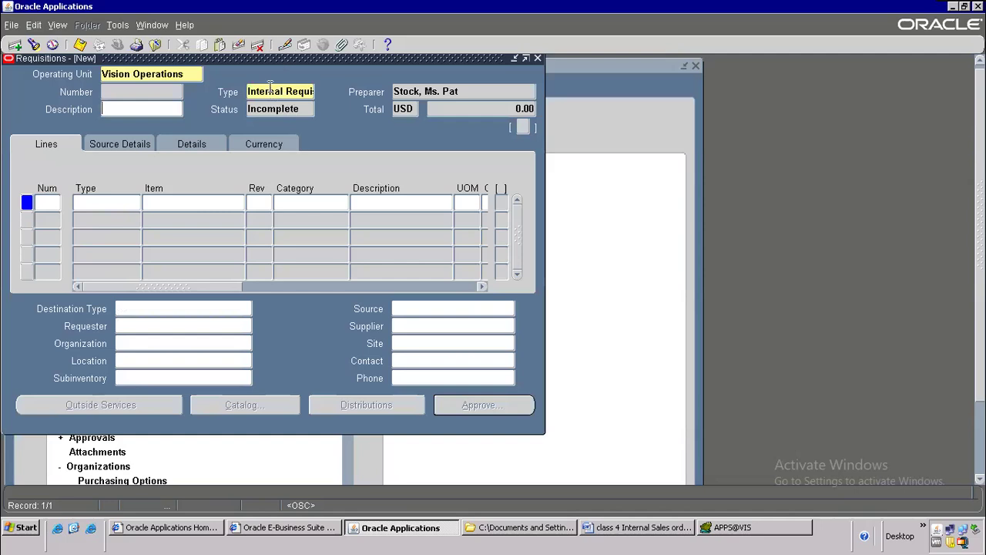
Step: Paste MOBILE-ISO as line 1's item and accept its defaults
click(154, 202)
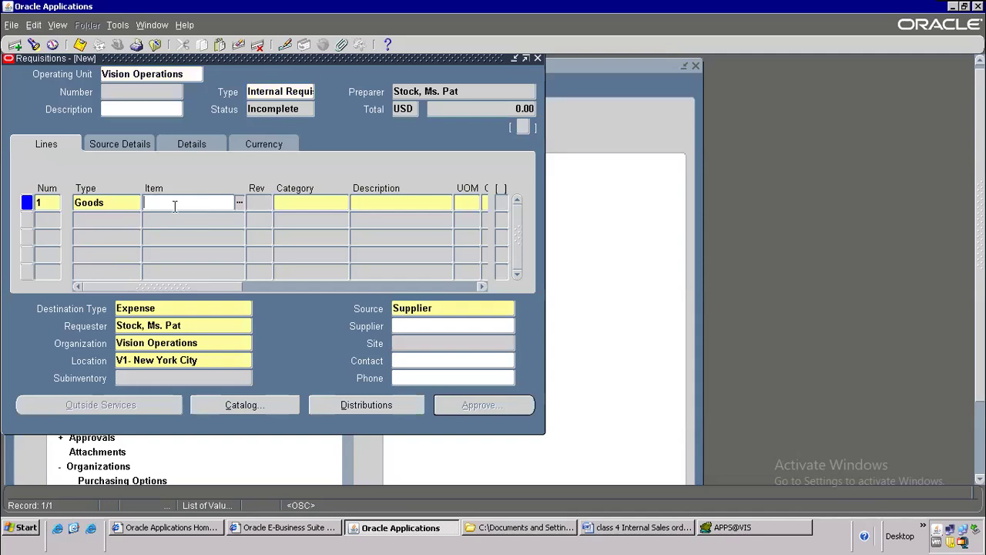
text(MOBILE-ISO)
key(Tab)
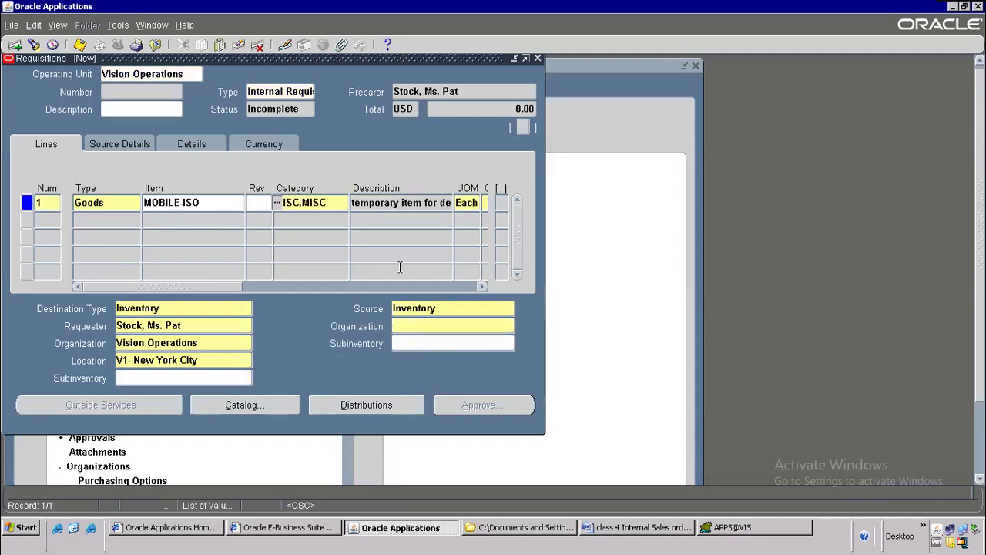
drag(236, 286, 290, 287)
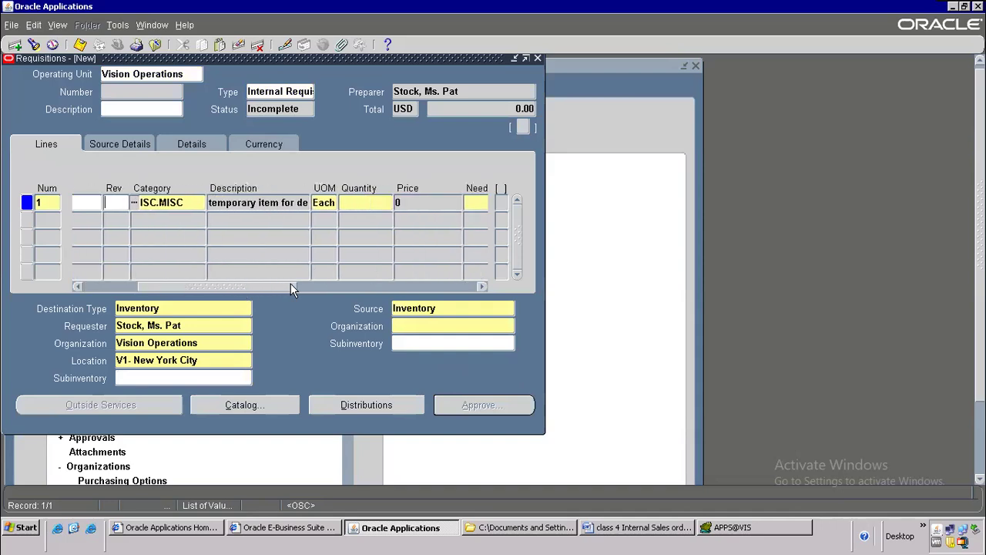
Step: Set line 1 quantity to 5 and need-by date to 15 August from the calendar
click(352, 202)
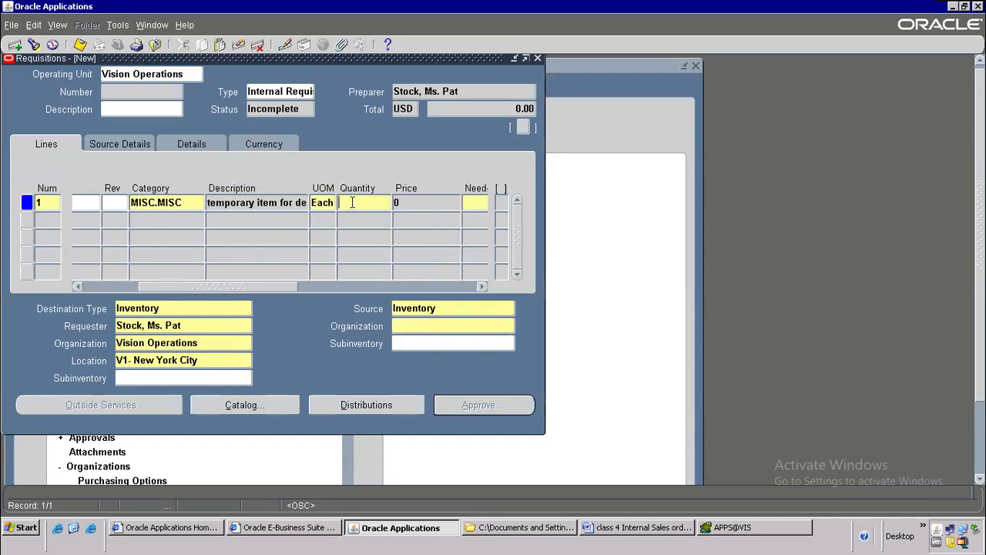
text(5)
key(Tab)
drag(289, 286, 321, 285)
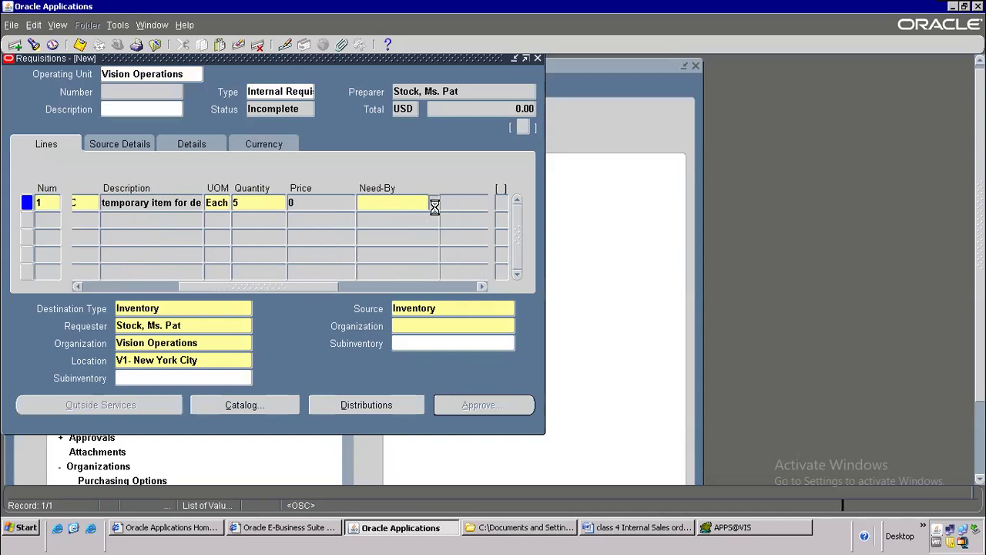
click(434, 203)
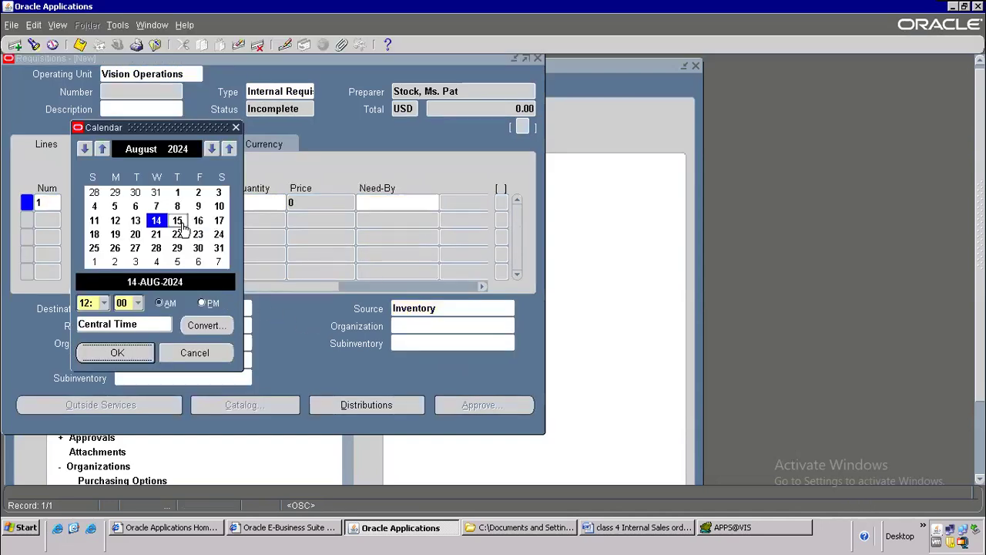
click(182, 224)
click(181, 224)
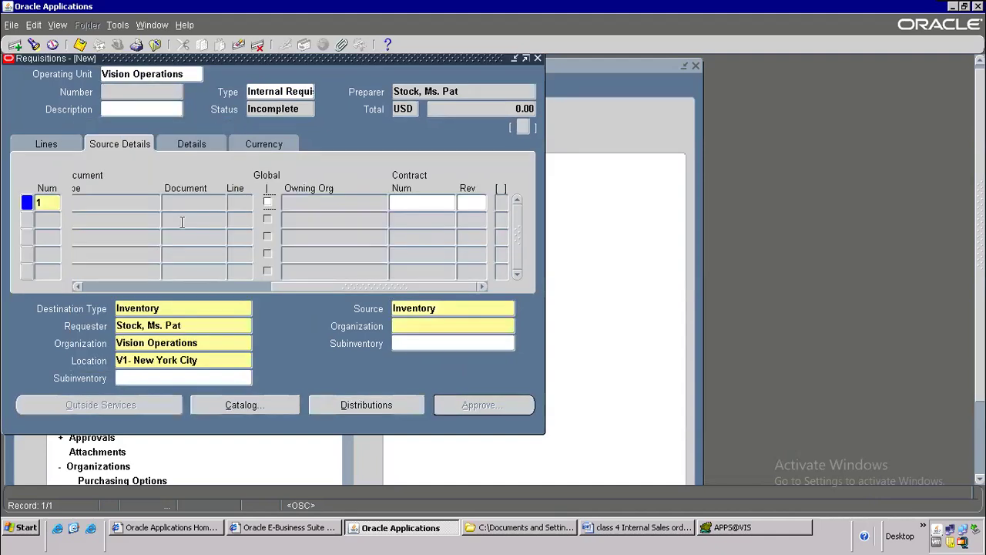
click(65, 149)
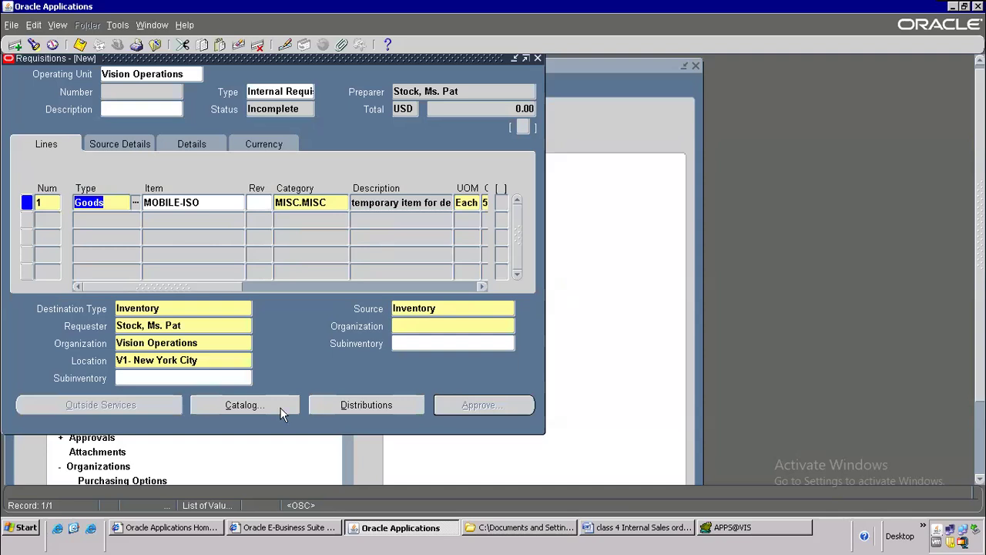
Step: Enter Boston as line 1's source organization, then bring up the Word notes on the resulting note
click(454, 315)
click(450, 327)
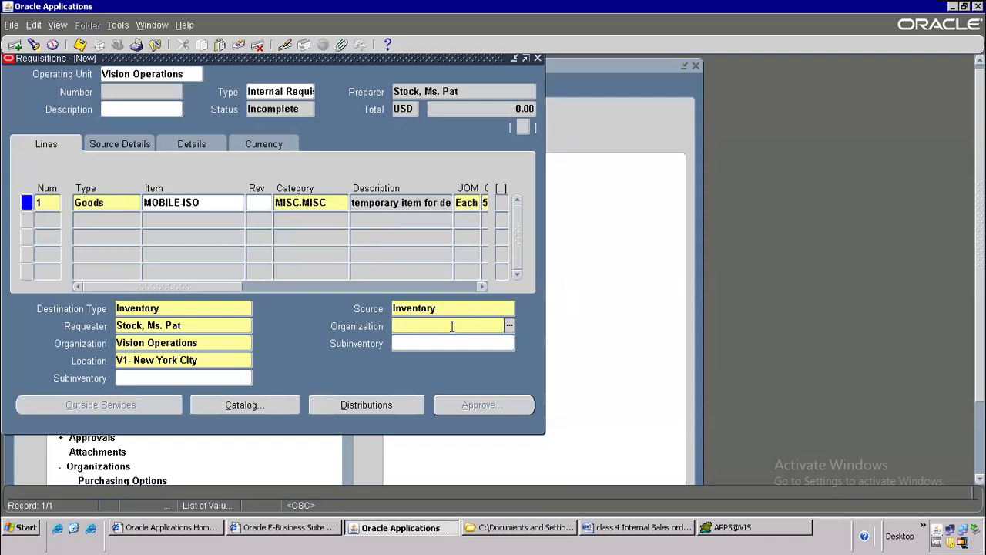
text(Boston)
key(Tab)
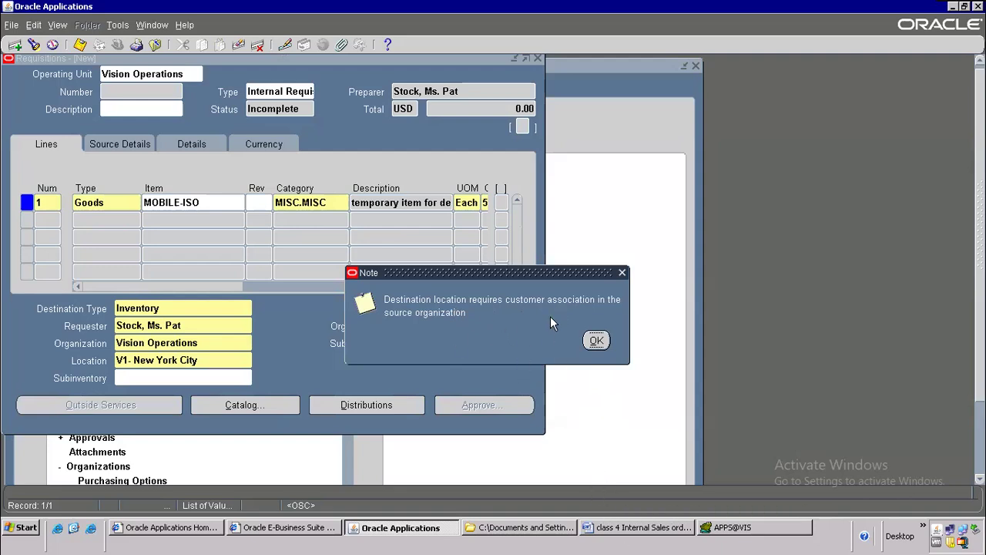
click(603, 526)
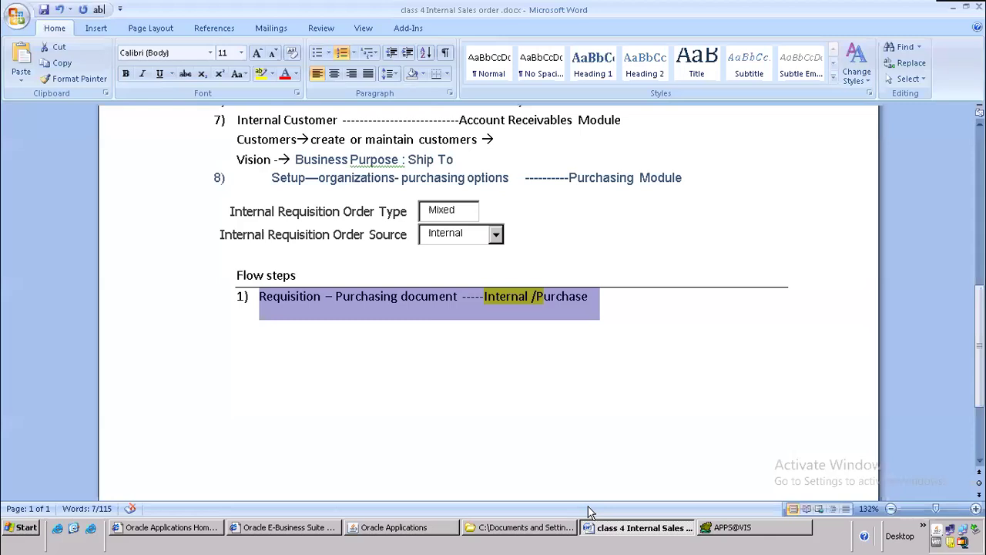
Step: Highlight the Internal Customer setup lines in item 7 of the notes, then return to Oracle
drag(238, 257, 511, 300)
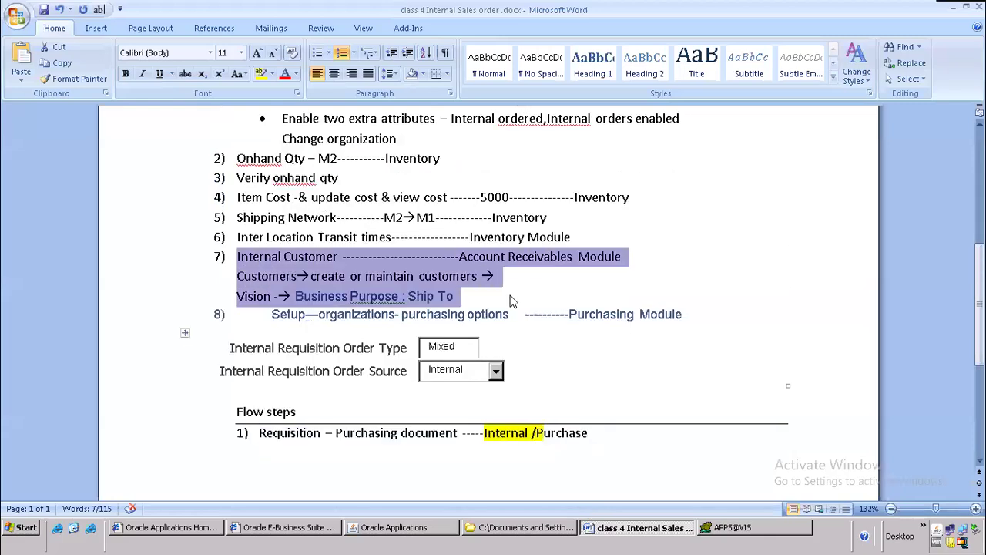
click(391, 530)
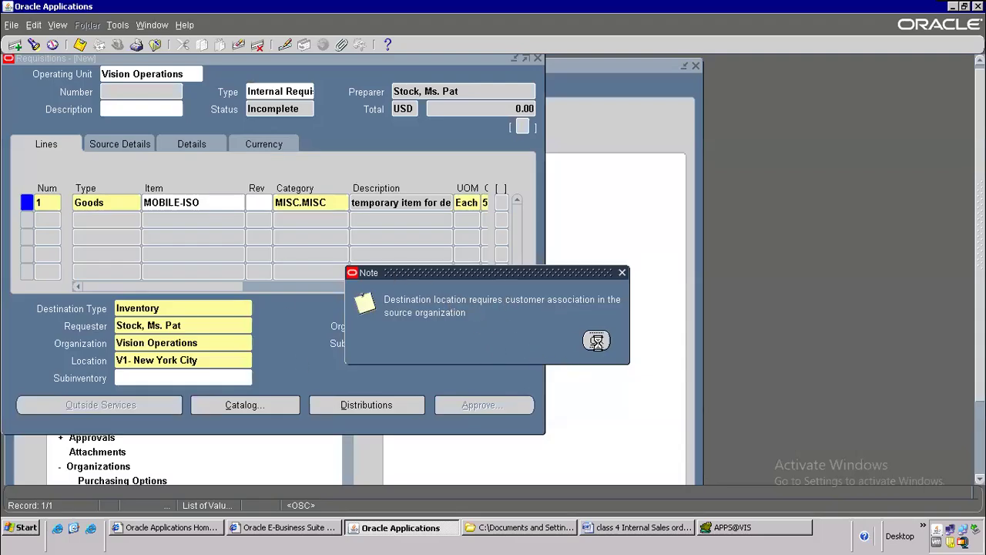
Step: Dismiss the customer-association note, remove the Boston source organization and clear the line
click(597, 341)
click(410, 344)
click(596, 340)
click(595, 341)
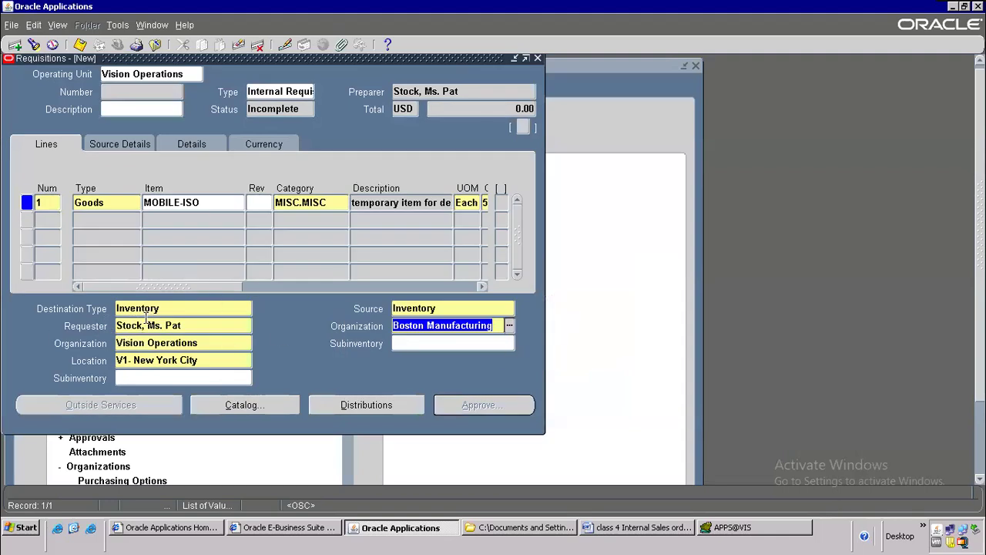
click(169, 340)
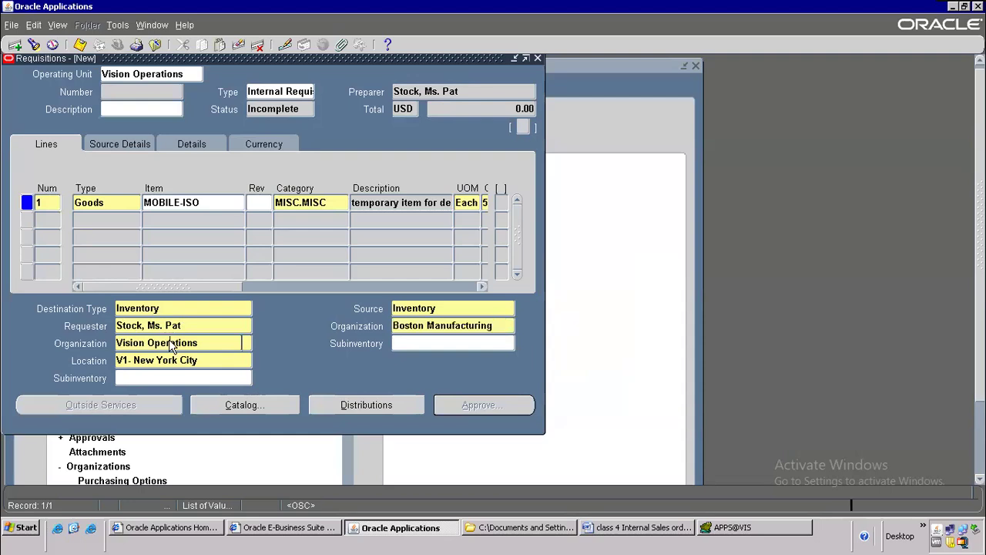
click(593, 340)
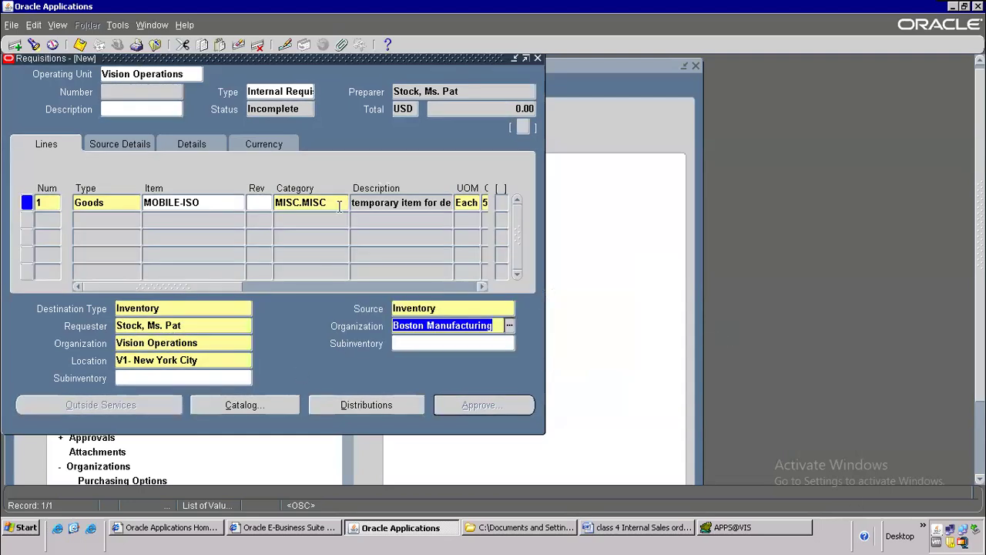
key(BackSpace)
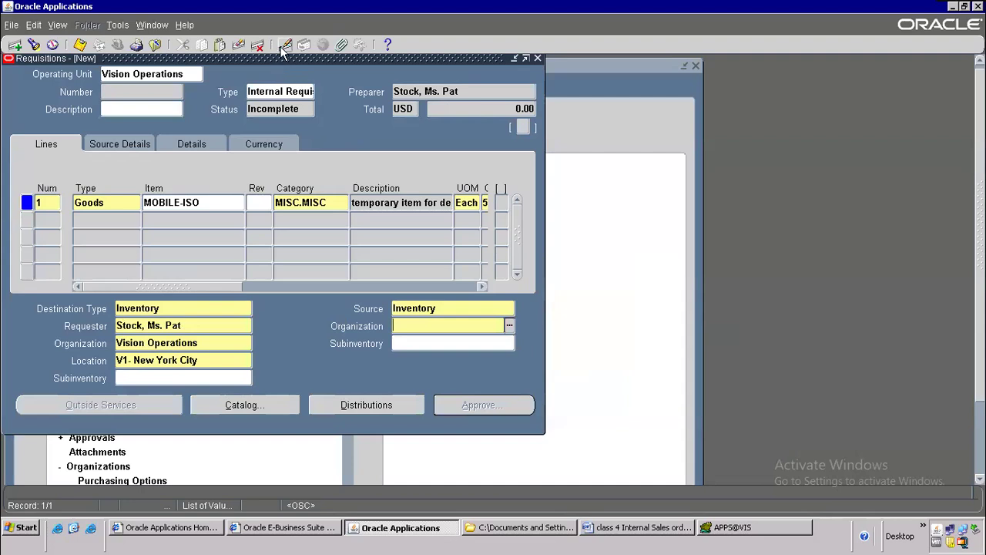
click(238, 48)
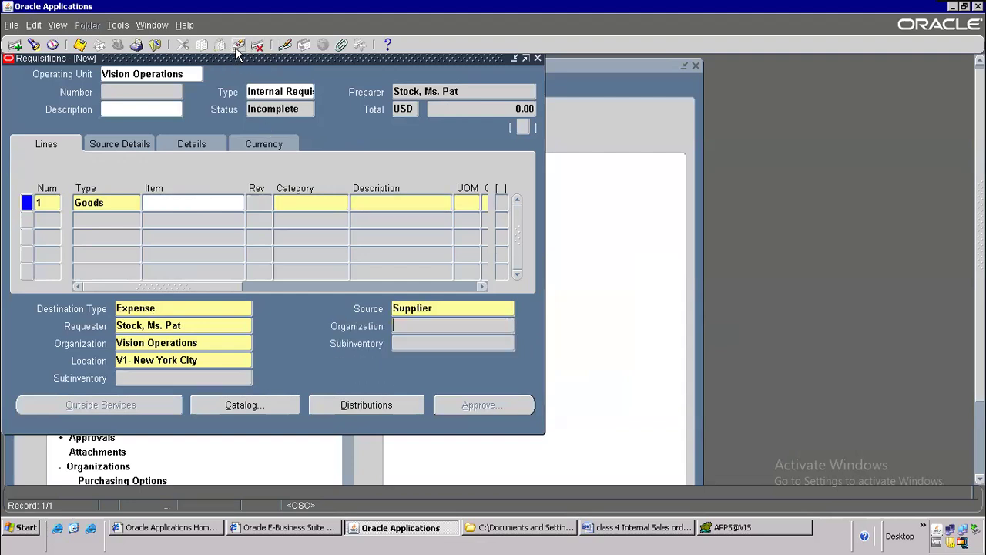
Step: Enter item MOBILE-ISO, quantity 3 and need-by date 15-AUG-2024 on line 1
click(188, 202)
text(MOBILE-ISO)
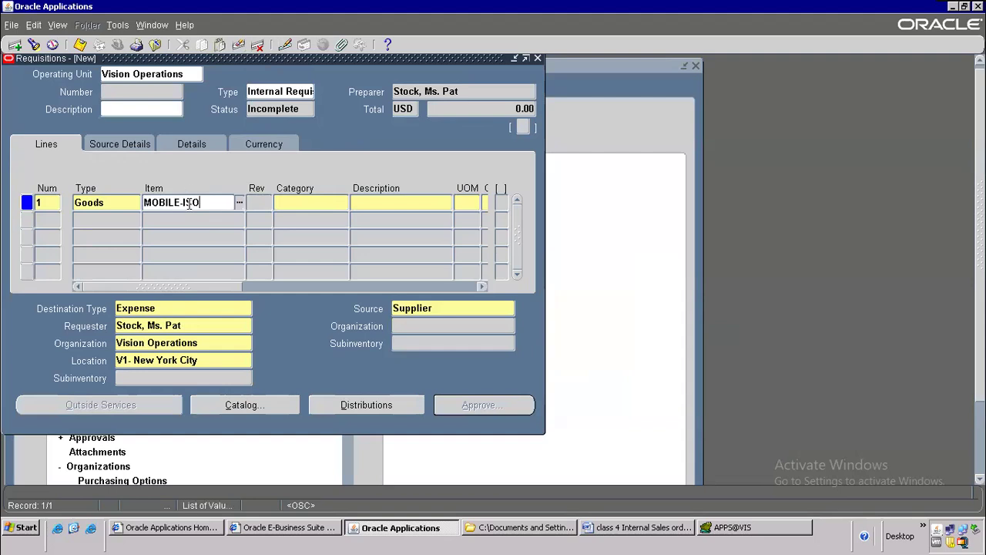
key(Tab)
drag(189, 286, 258, 286)
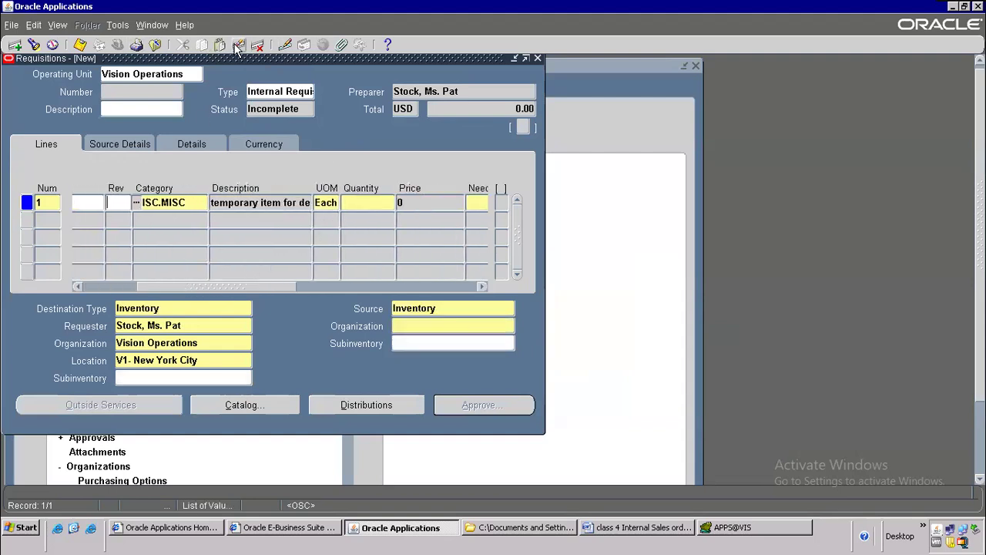
click(362, 204)
text(3)
key(Tab)
click(480, 202)
double_click(177, 221)
click(48, 145)
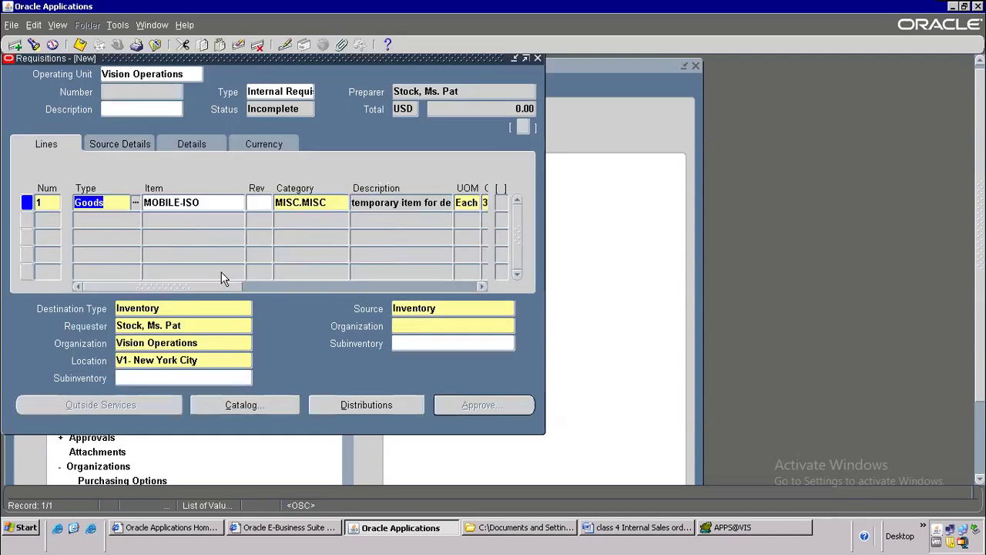
Step: Set the destination to Seattle Manufacturing, location M1- Seattle Mfg, subinventory FGI
click(176, 342)
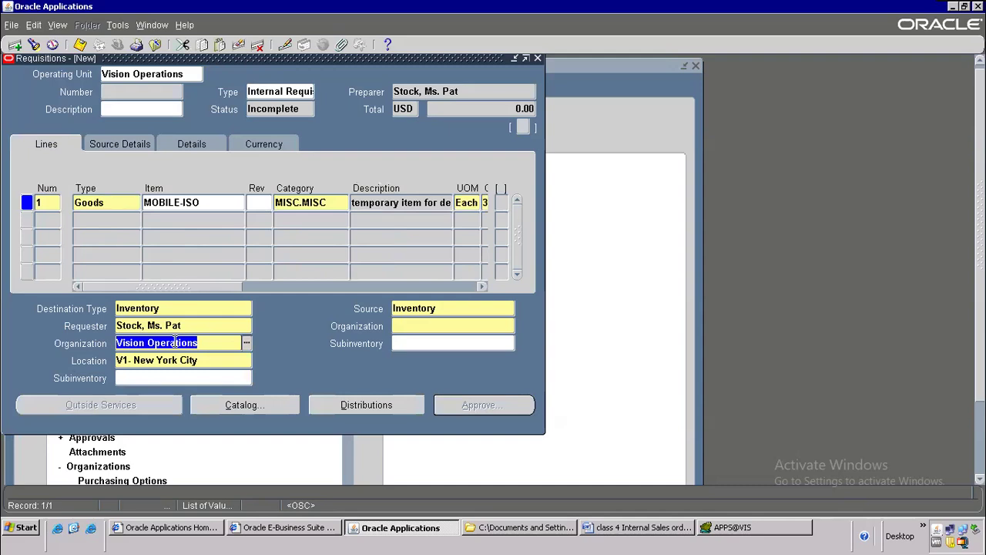
text(sea)
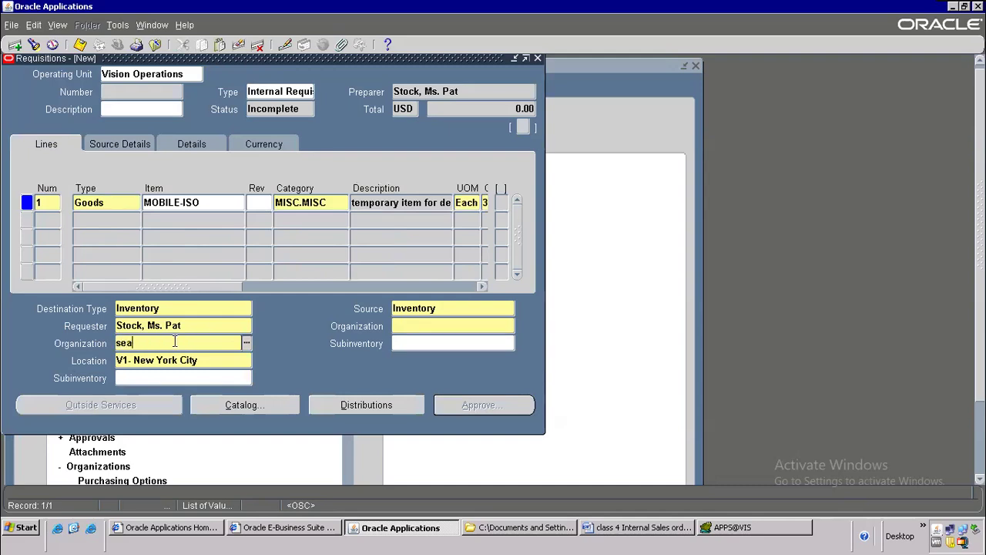
key(Tab)
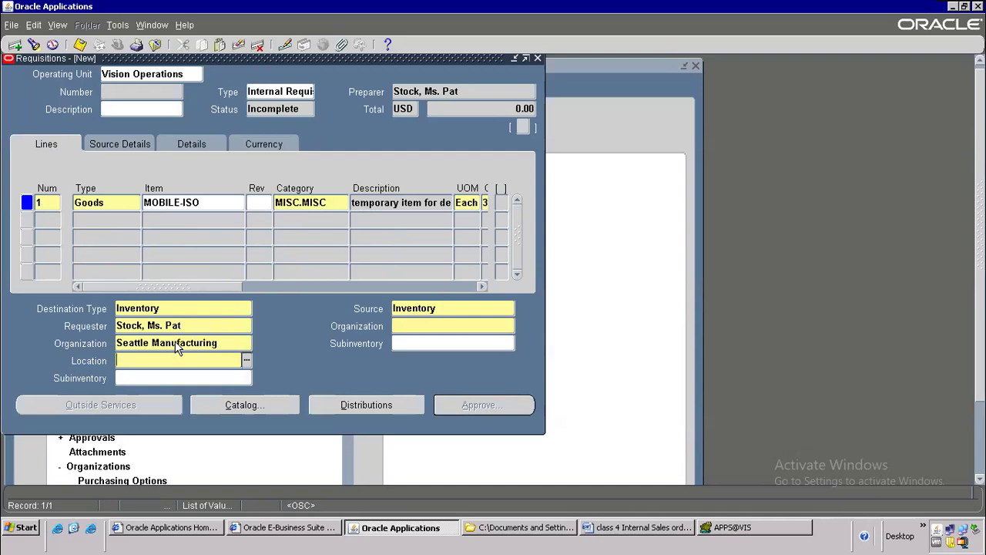
text(m1)
key(Tab)
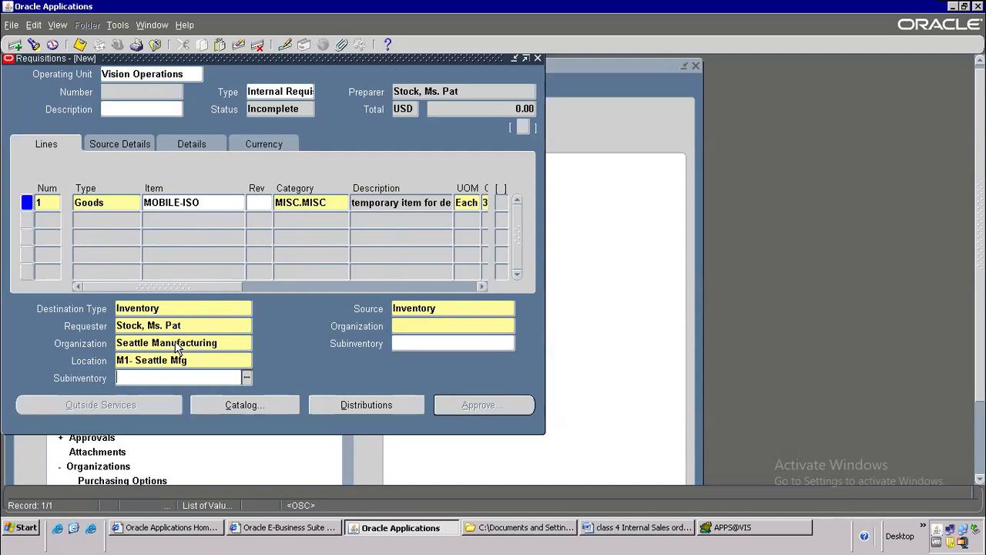
text(fgi)
key(Tab)
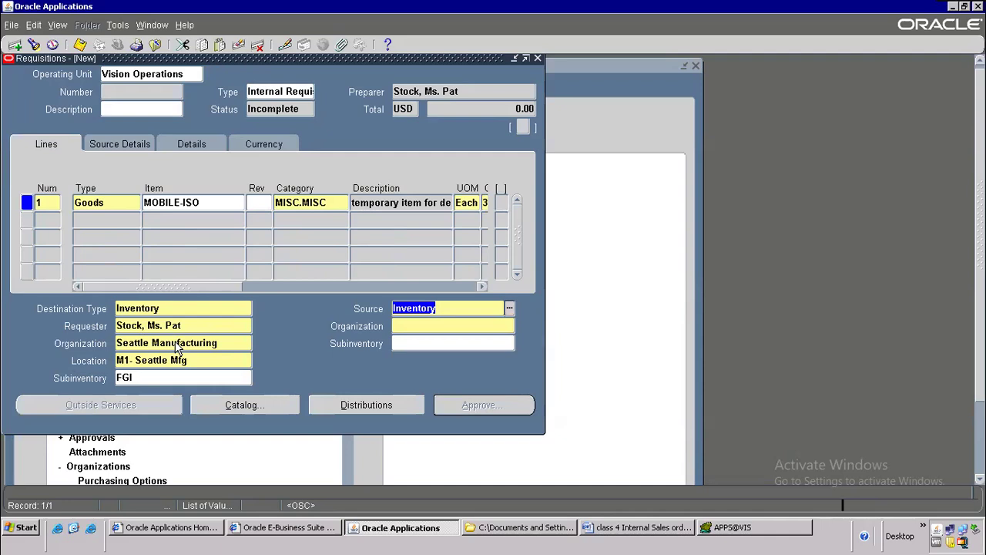
Step: Set the source to Boston Manufacturing, subinventory FGI
key(Tab)
text(boston)
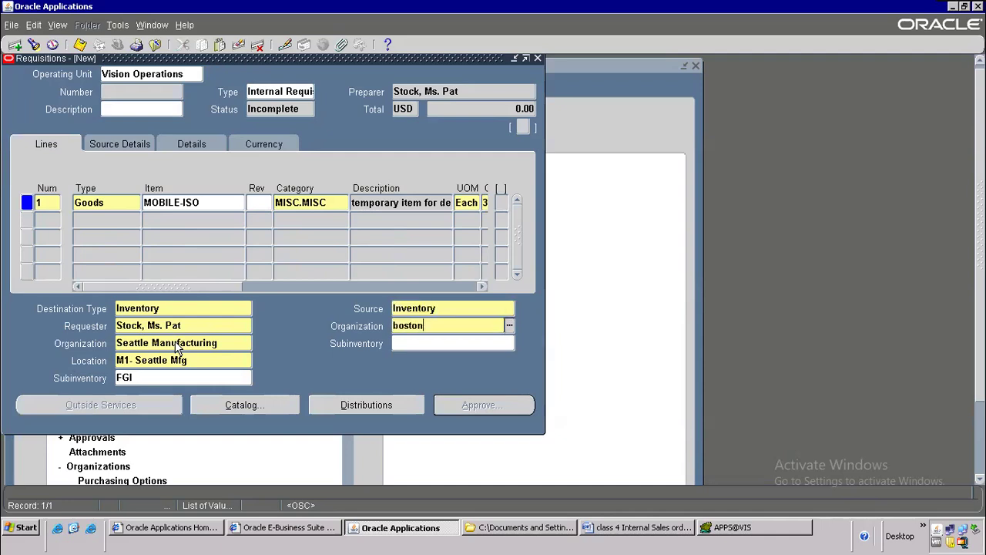
key(Tab)
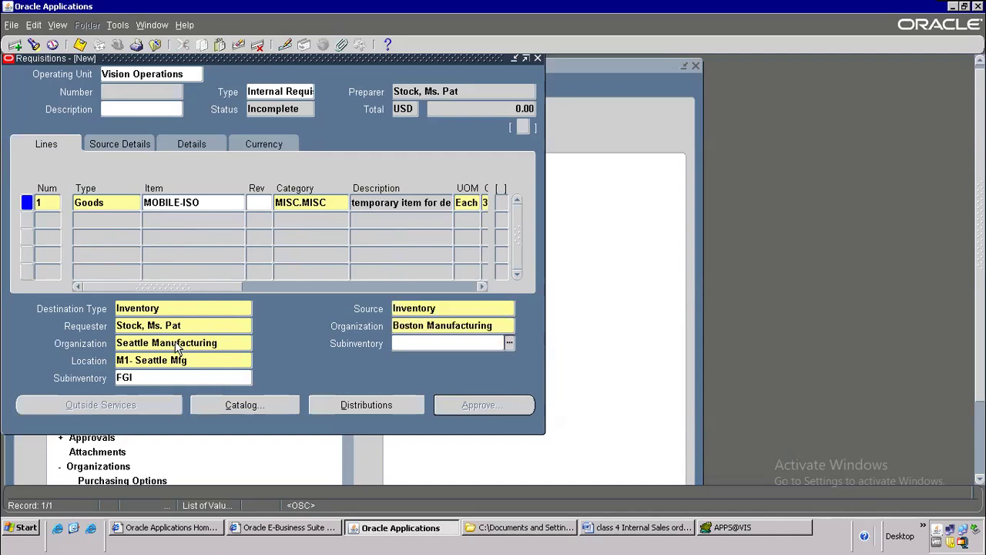
text(fgi)
key(Tab)
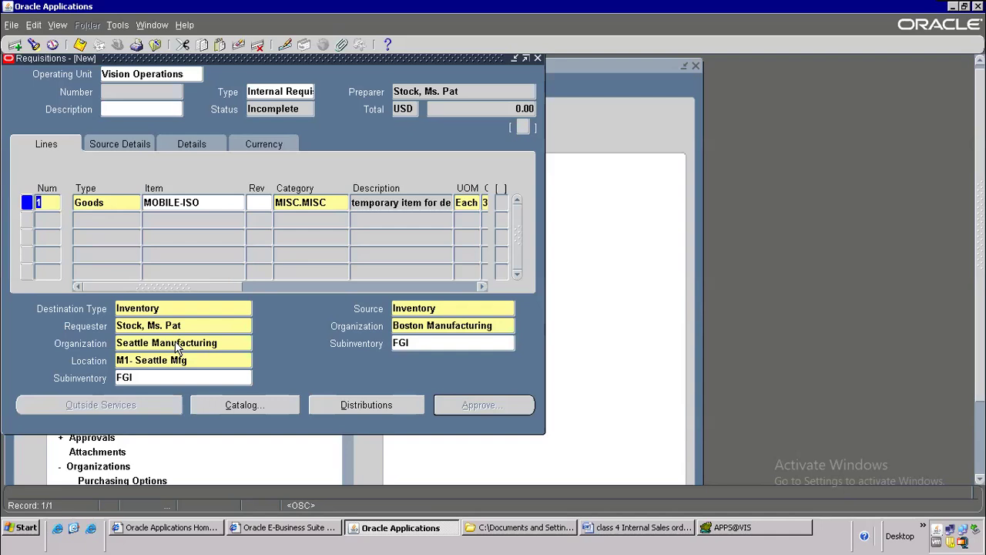
Step: Review the line's source and destination values and confirm the price of 5000
click(418, 311)
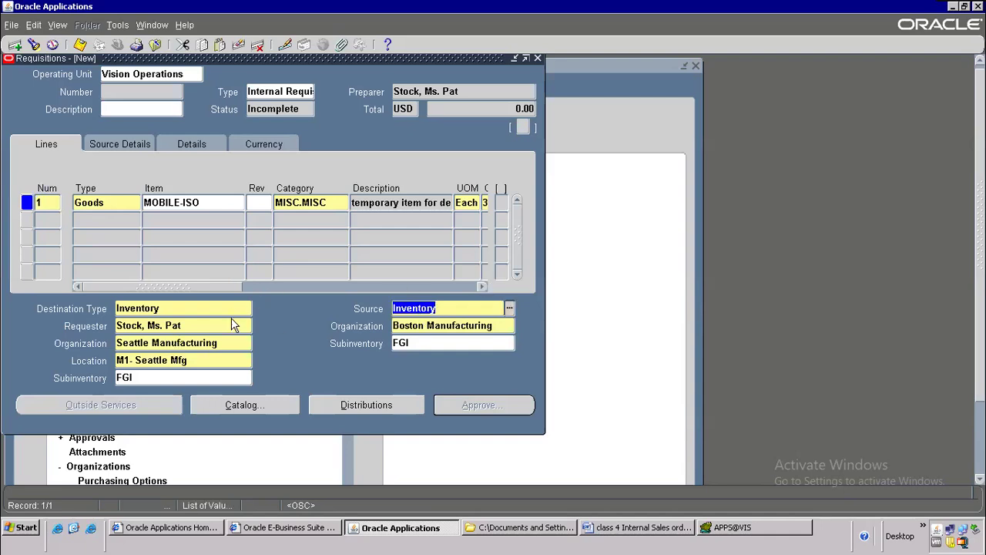
click(173, 311)
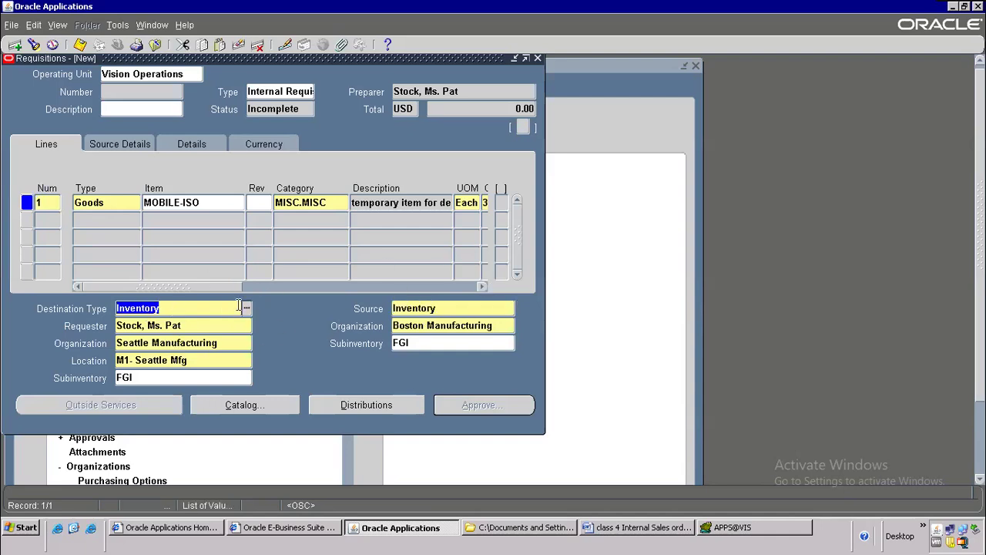
click(423, 324)
click(169, 339)
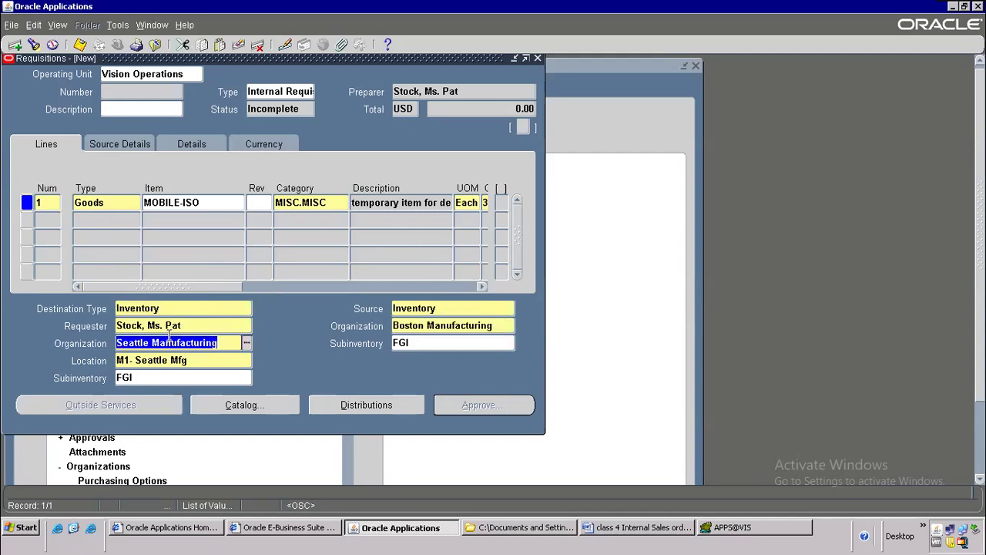
drag(127, 286, 245, 286)
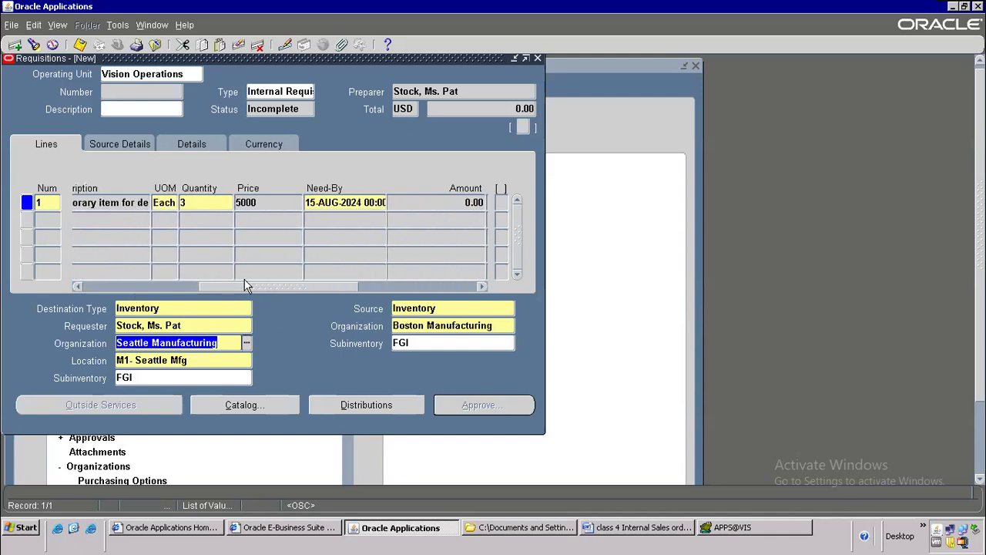
click(258, 203)
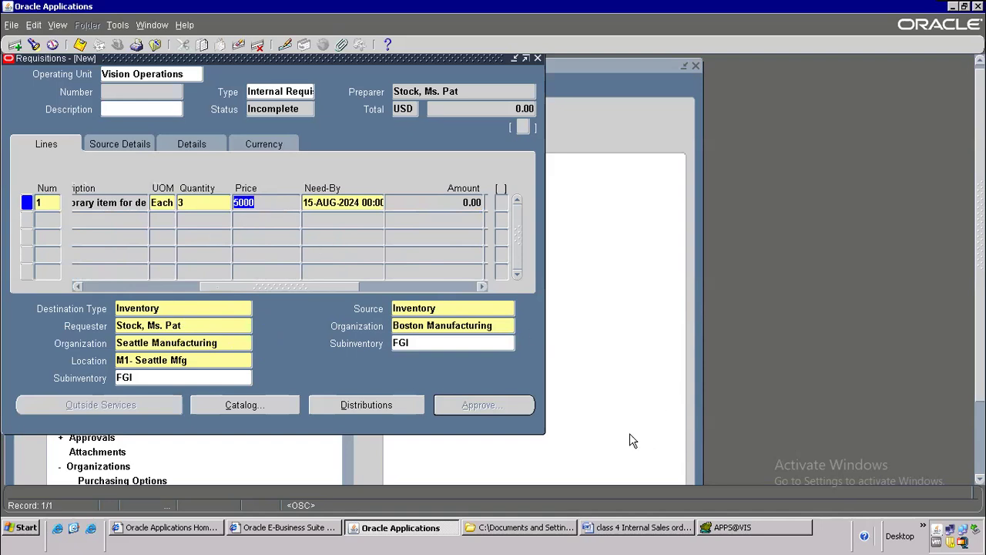
click(625, 532)
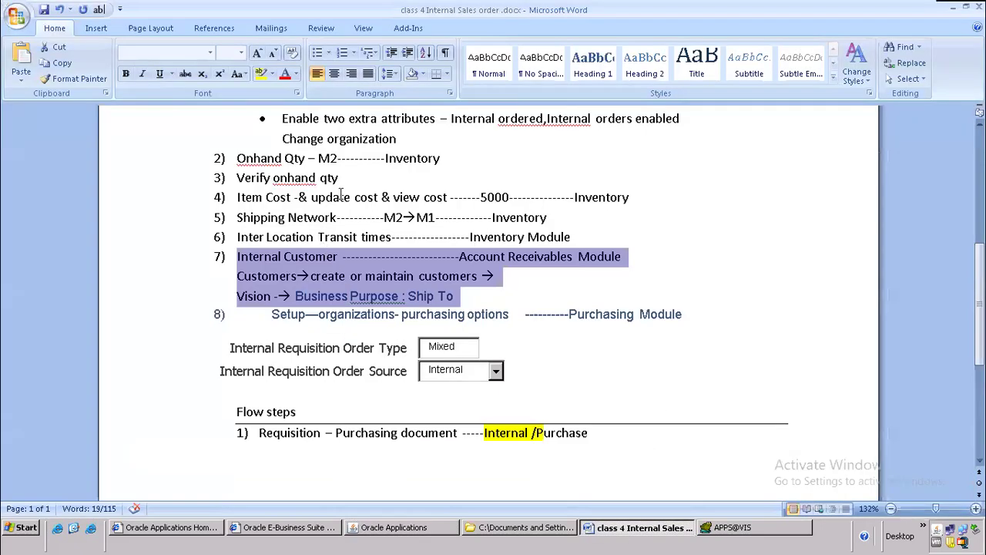
drag(424, 197, 620, 196)
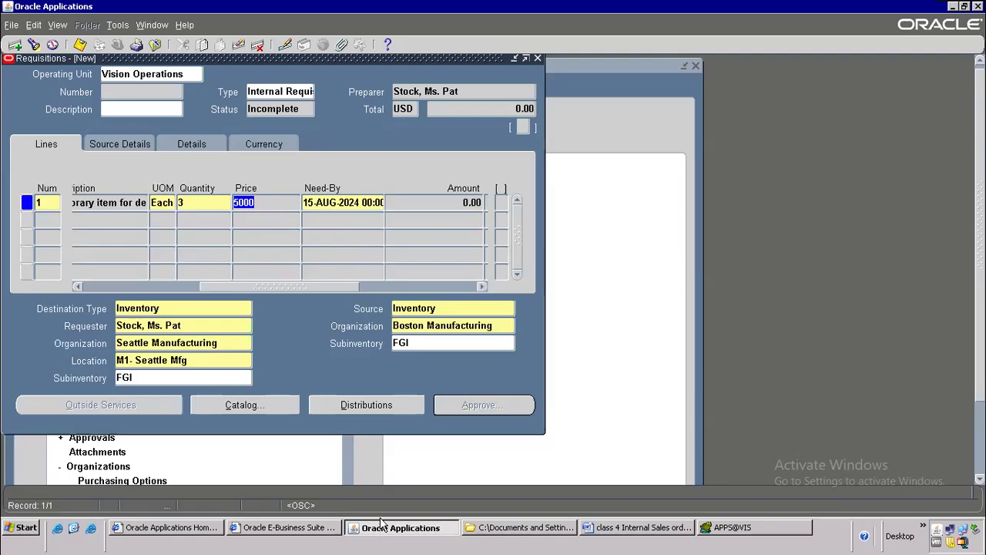
click(382, 530)
click(263, 205)
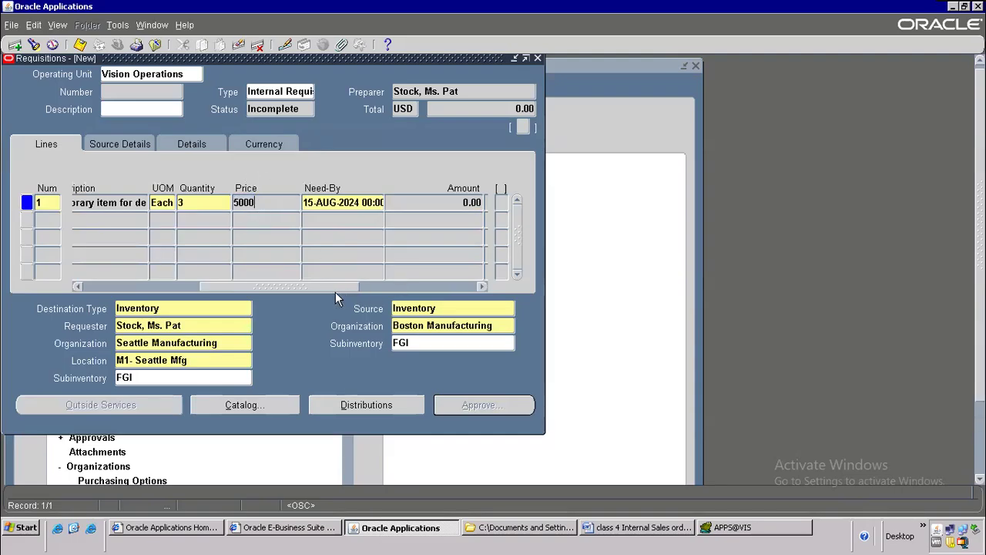
Step: Save the internal requisition and copy its new number 16495 for the Word notes
drag(346, 286, 511, 270)
click(79, 43)
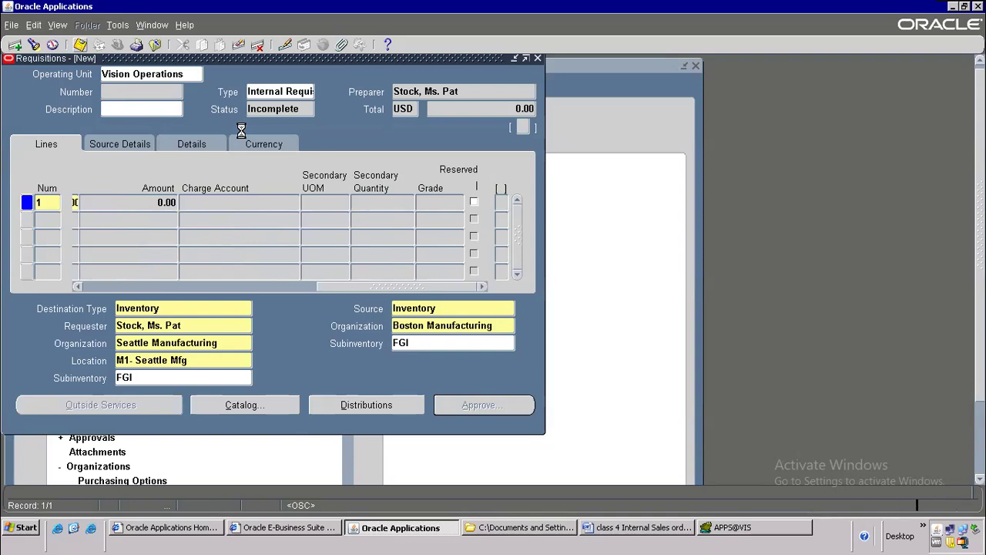
double_click(134, 90)
right_click(133, 92)
click(141, 114)
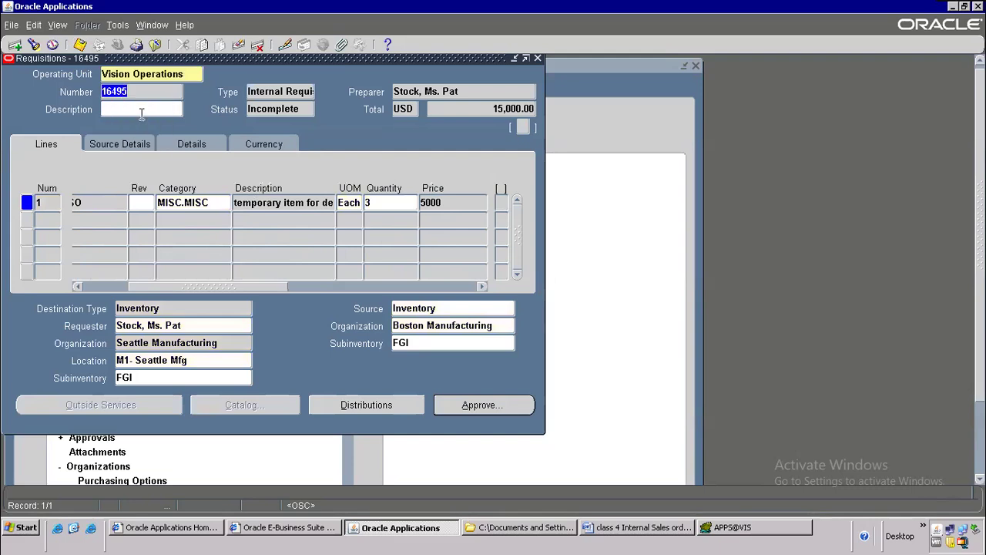
click(629, 526)
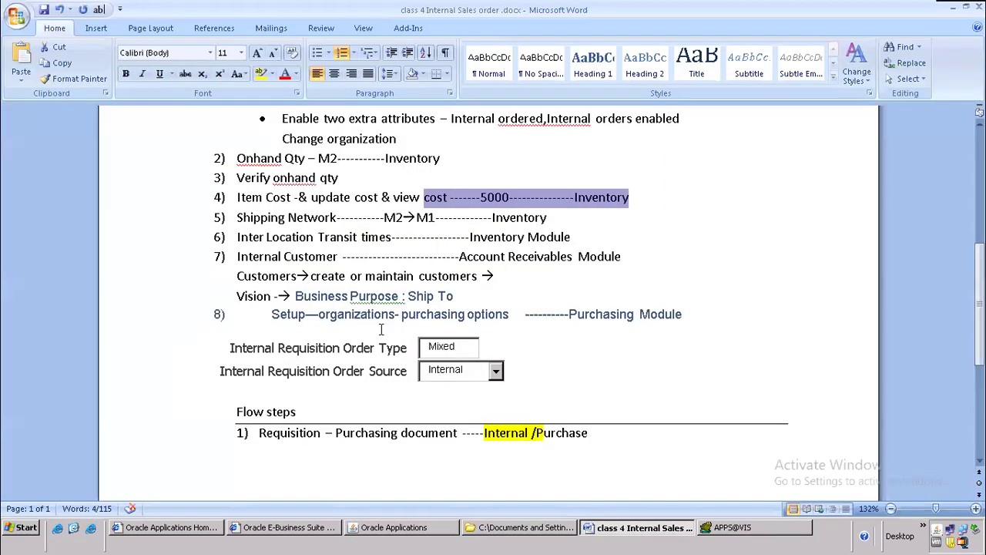
Step: Append a dashed leader and 16495 to the end of flow step 1
scroll(556, 329, down, 3)
click(627, 294)
text(-)
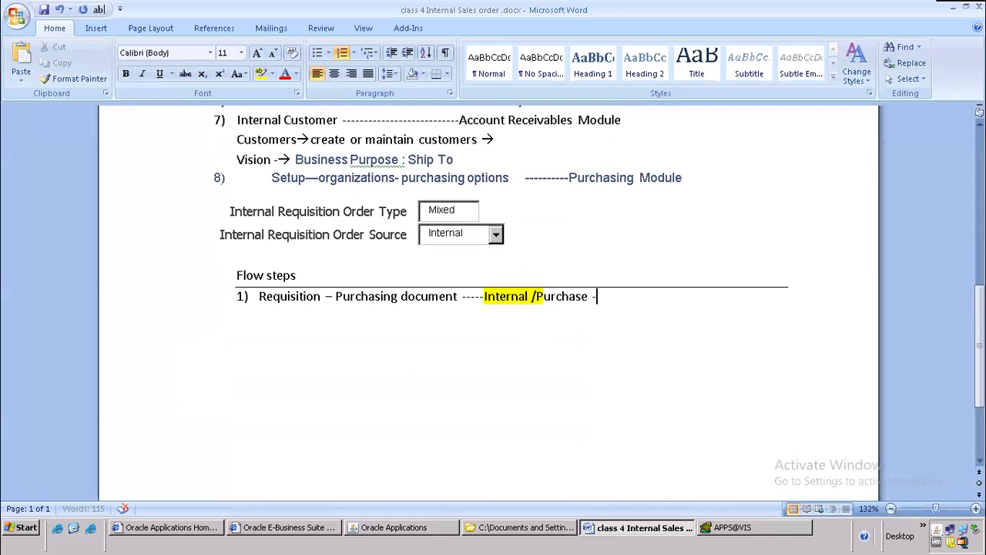
text(------------16495)
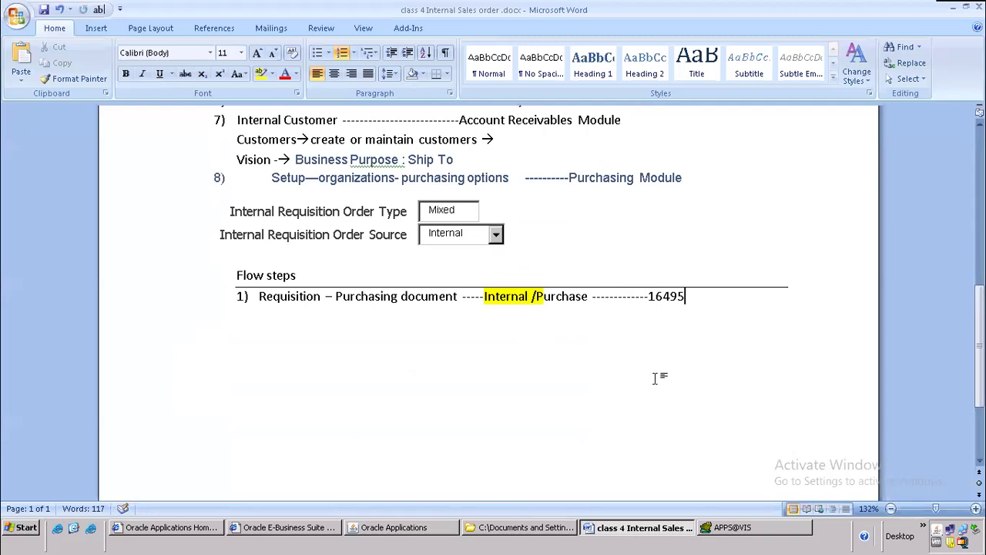
key(alt+Tab)
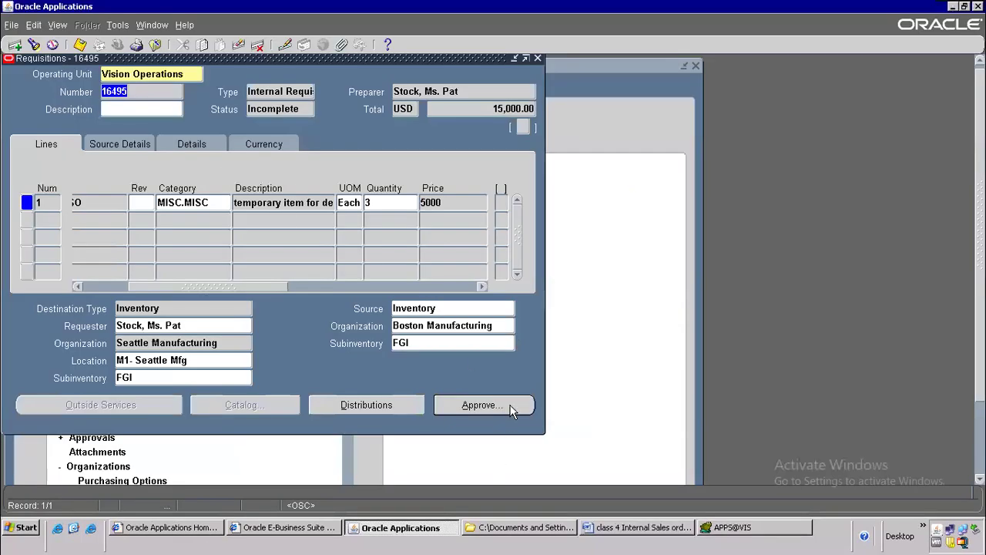
Step: Submit requisition 16495, total 15,000.00, for approval and close the Requisitions form
click(512, 408)
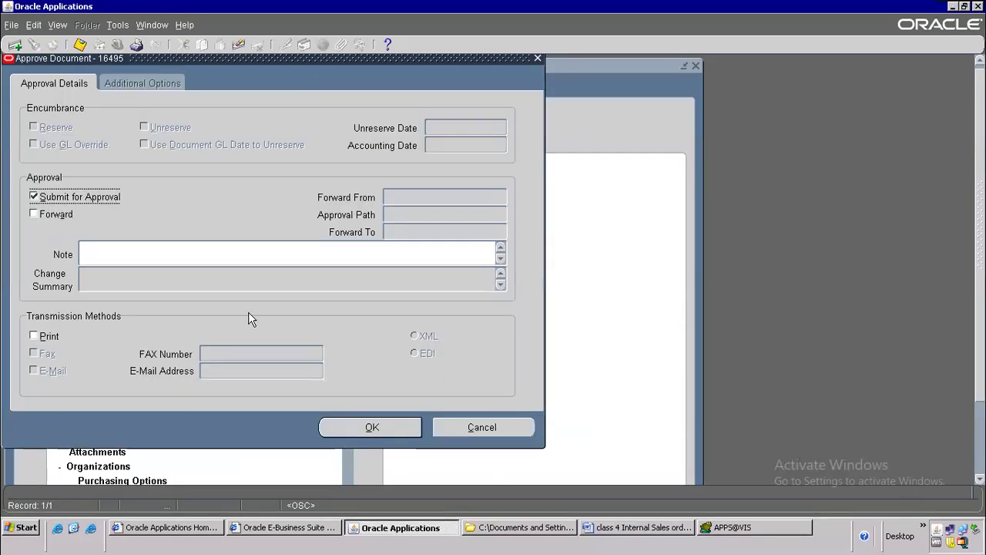
click(390, 429)
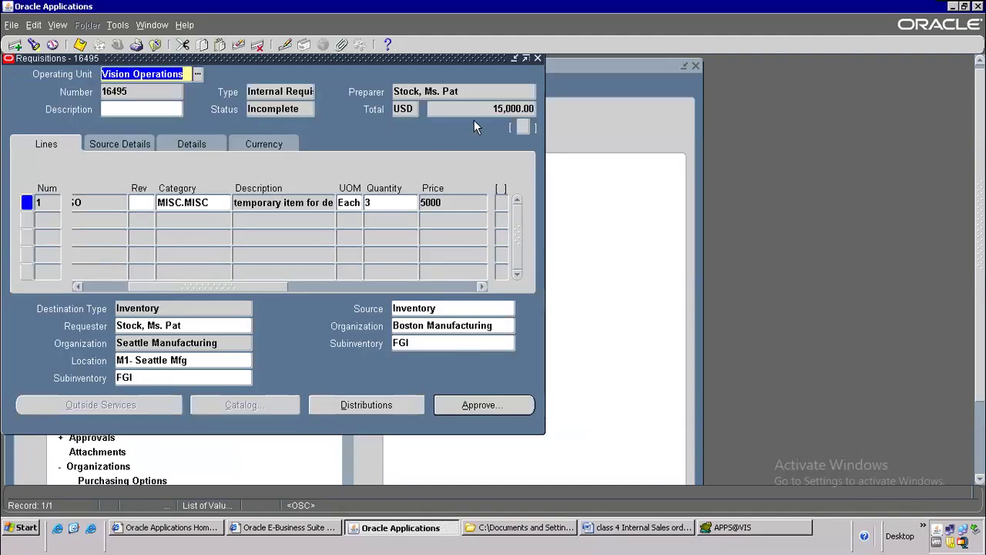
click(513, 110)
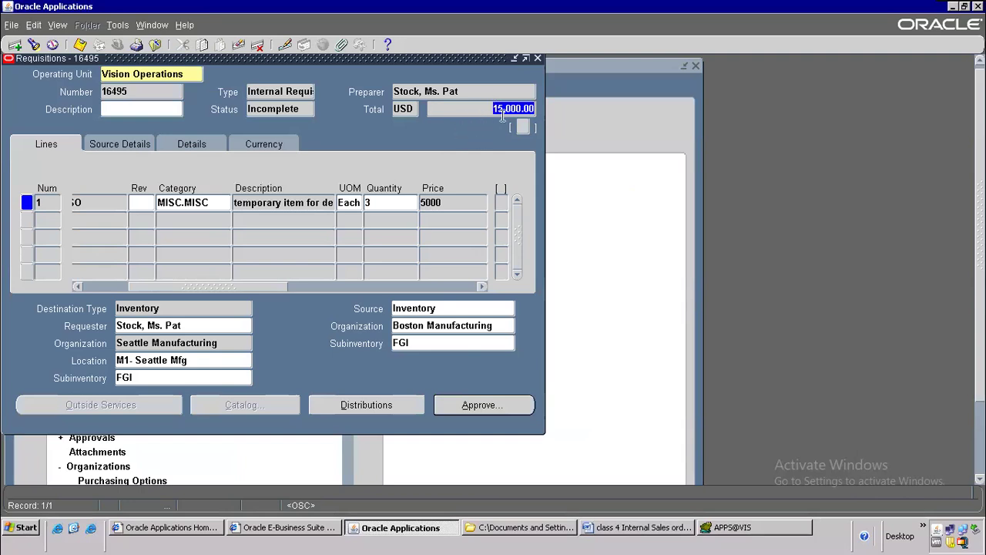
click(469, 406)
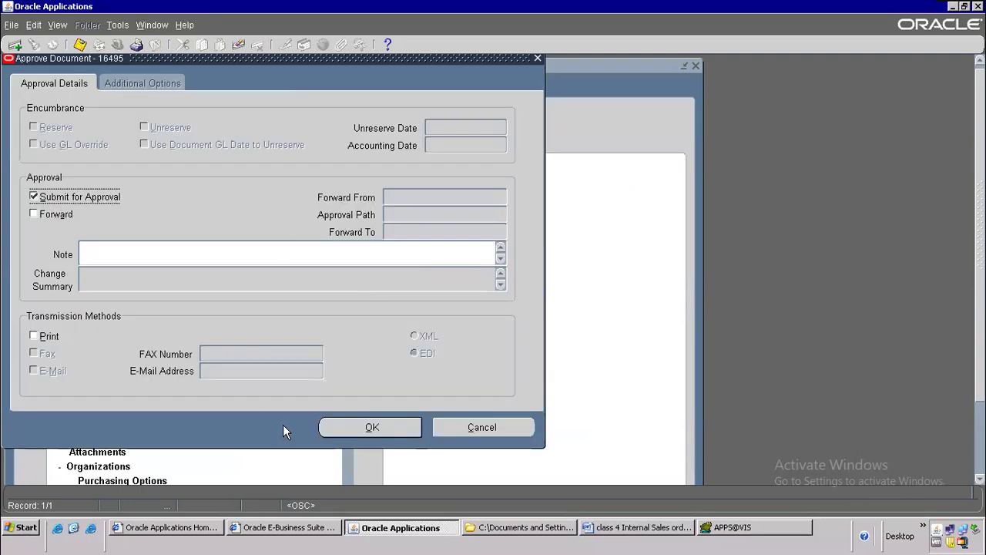
click(343, 430)
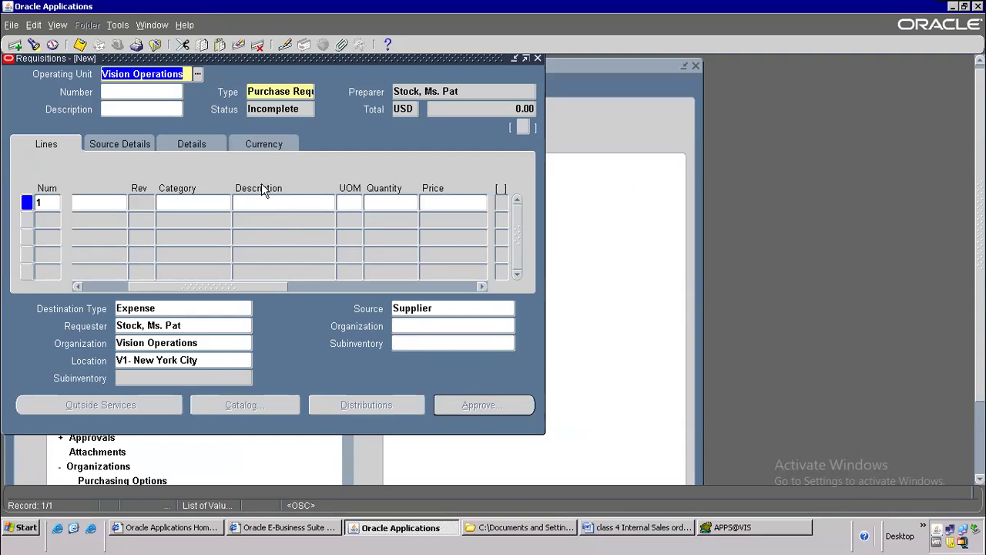
click(156, 45)
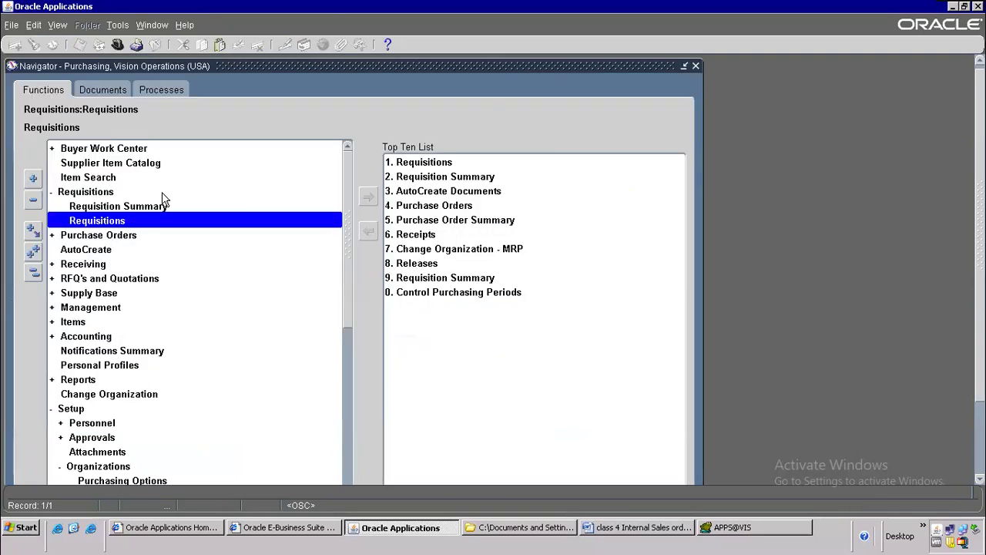
Step: Search requisition 16495 in Requisition Summary and confirm its status is Approved
click(126, 212)
double_click(126, 210)
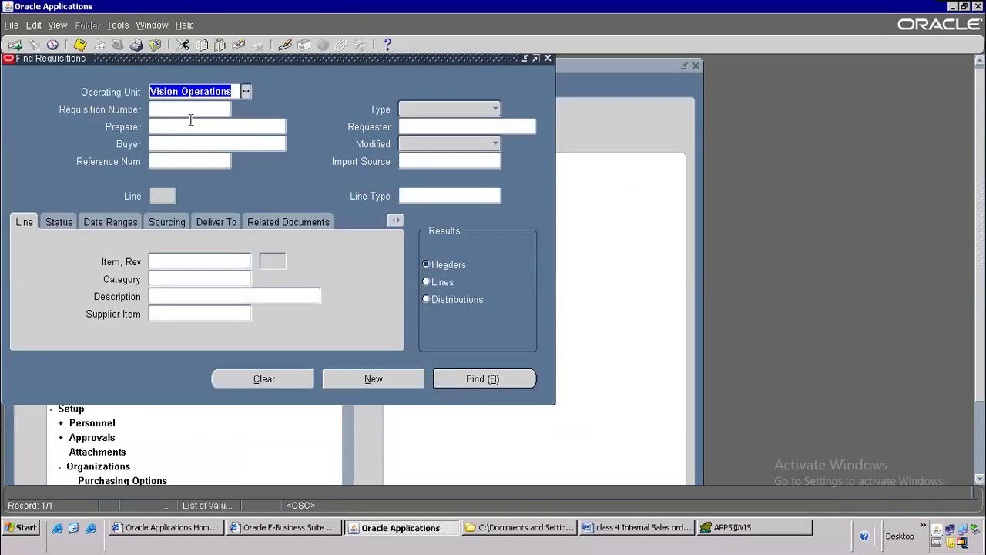
click(190, 109)
text(16495)
click(189, 126)
click(462, 379)
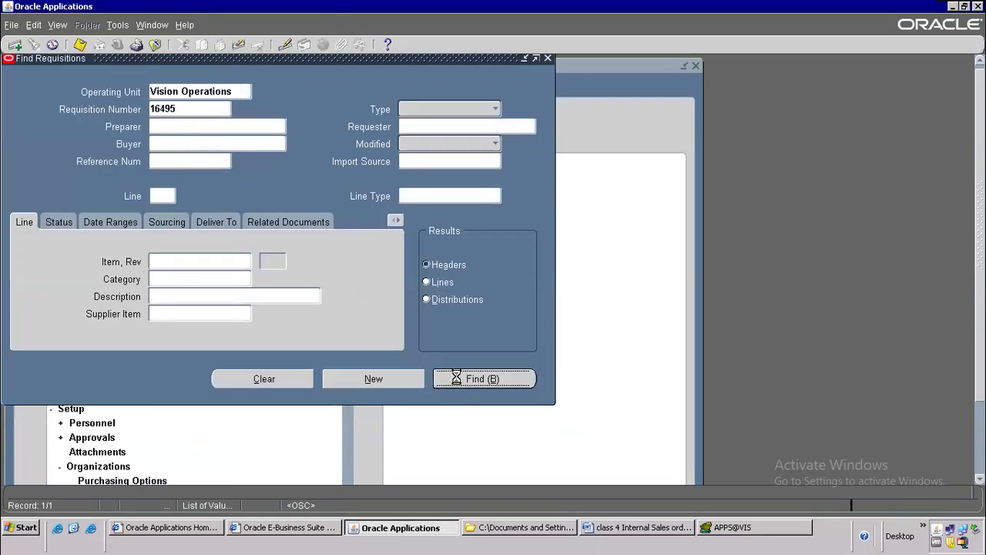
click(253, 124)
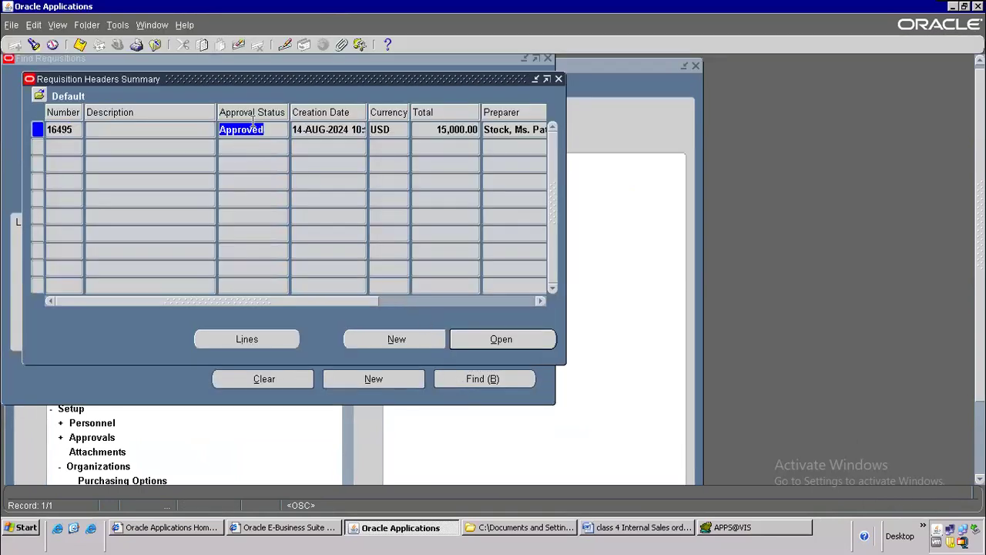
Step: Add flow step 2, Approval, to the Word notes
click(672, 530)
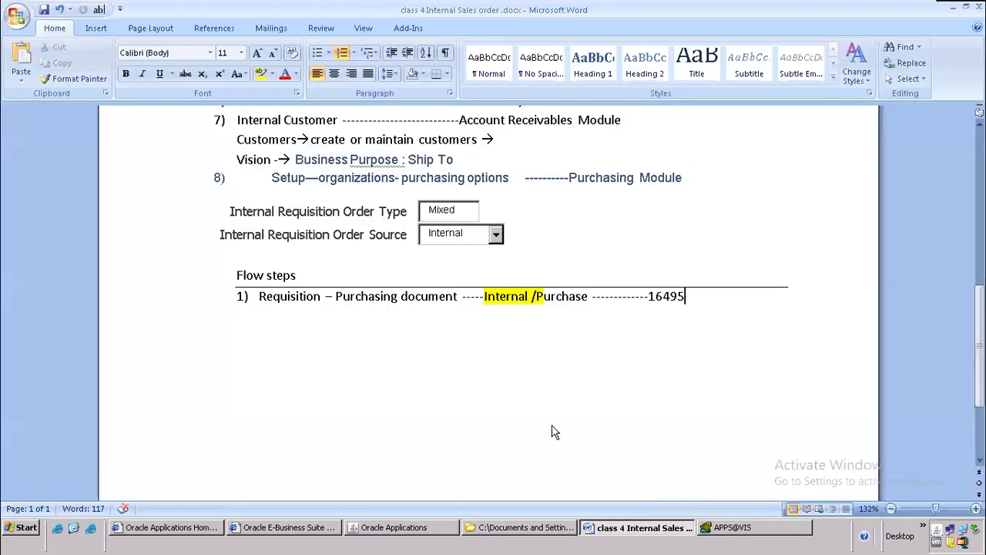
key(Return)
text(Approval)
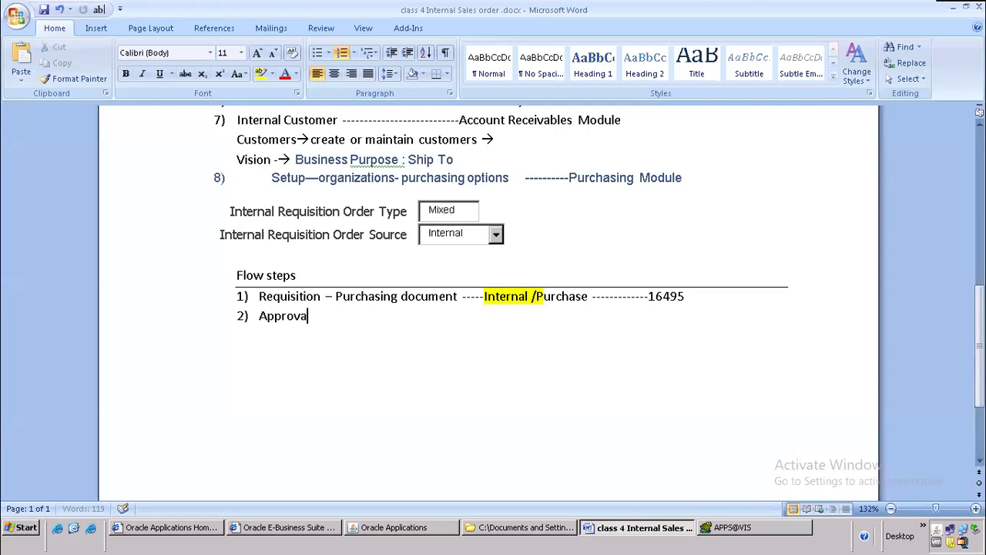
click(714, 296)
key(Return)
key(Return)
key(alt+Tab)
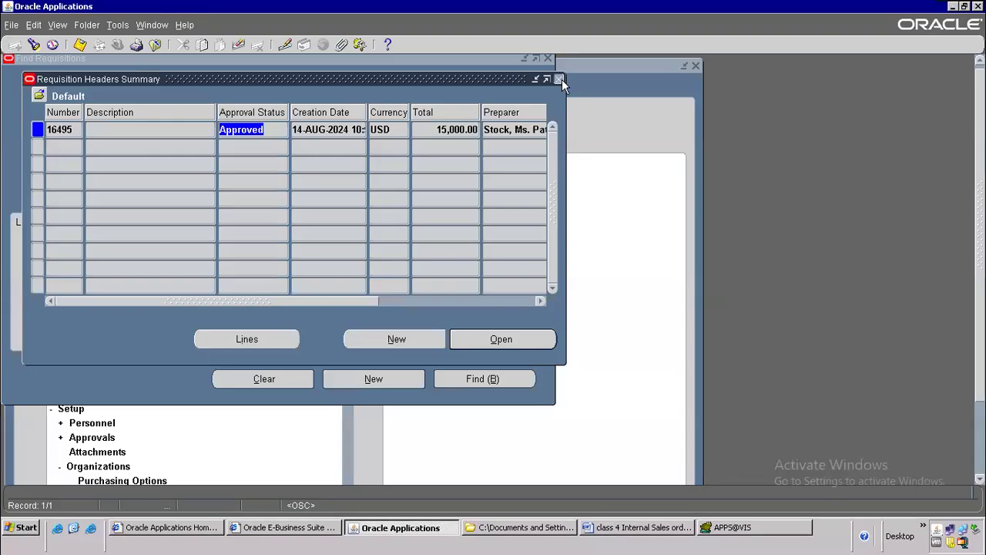
Step: Close the requisition summary and search forms and collapse the Navigator's function tree
click(560, 79)
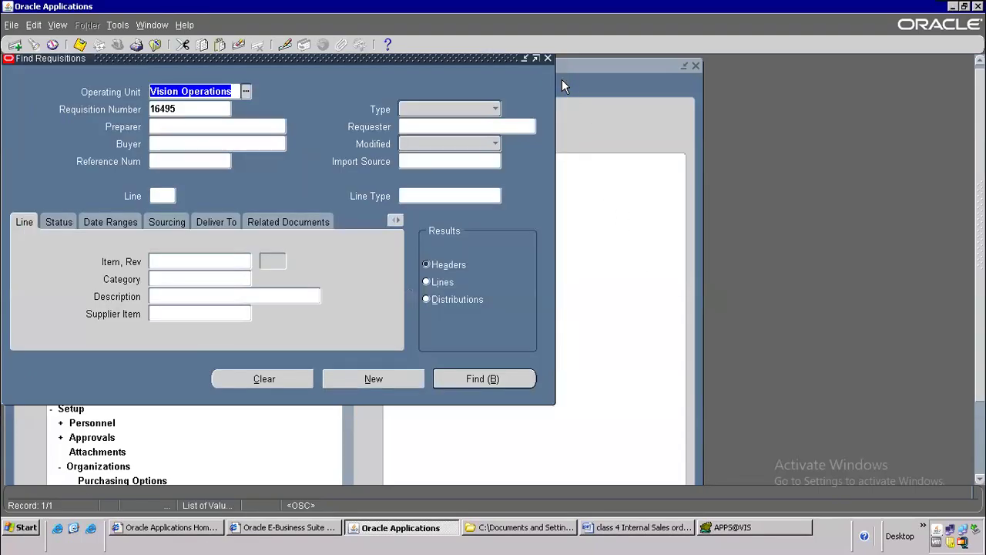
click(178, 108)
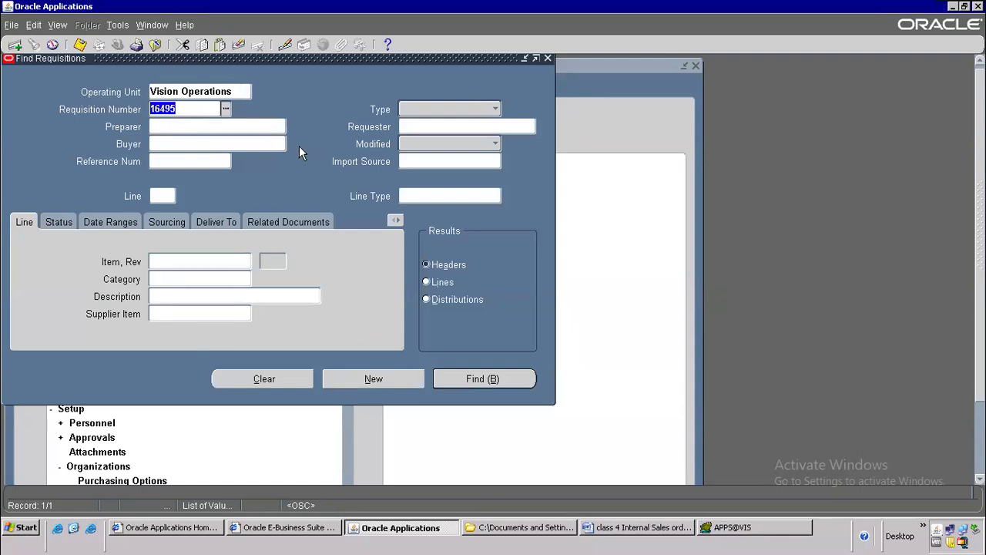
click(152, 45)
key(alt+t)
key(Down)
key(Down)
key(Down)
key(Down)
key(Return)
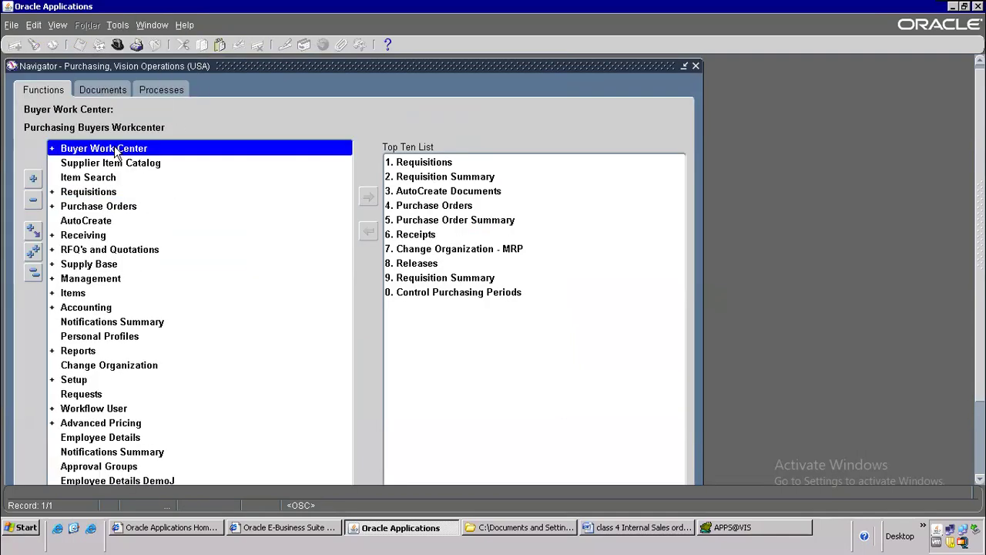
Step: Start a single new request and choose the Create Internal Orders program
click(62, 25)
click(70, 209)
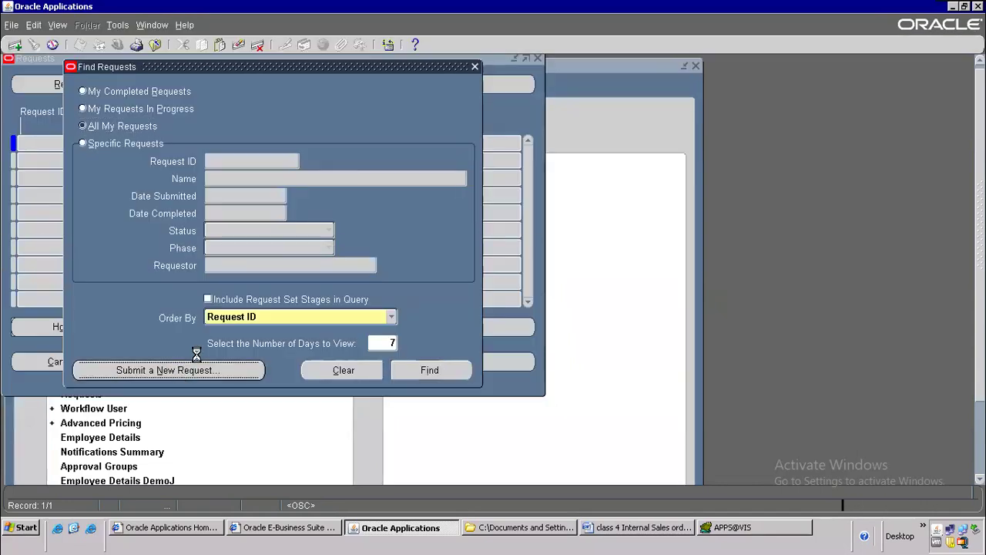
click(196, 369)
click(236, 301)
text(crete)
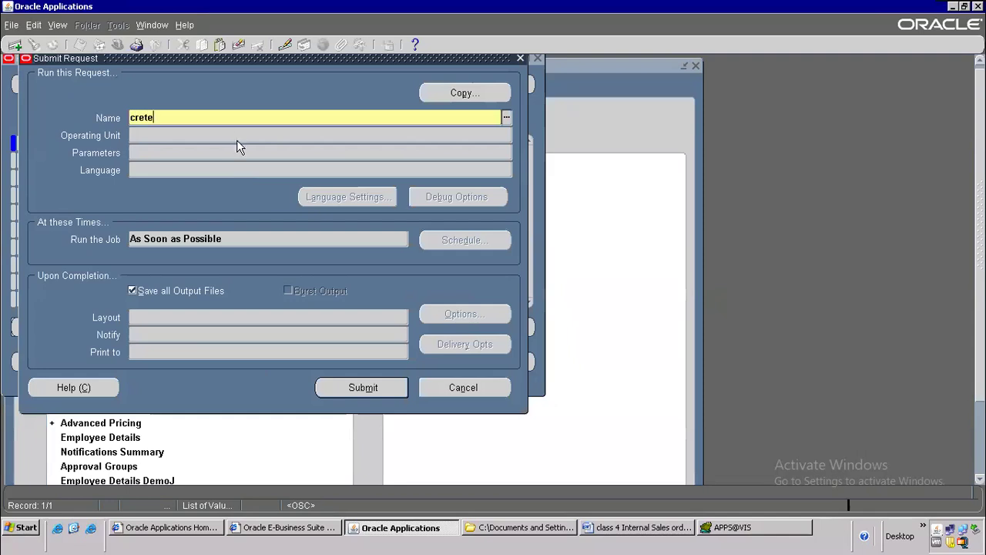
key(Tab)
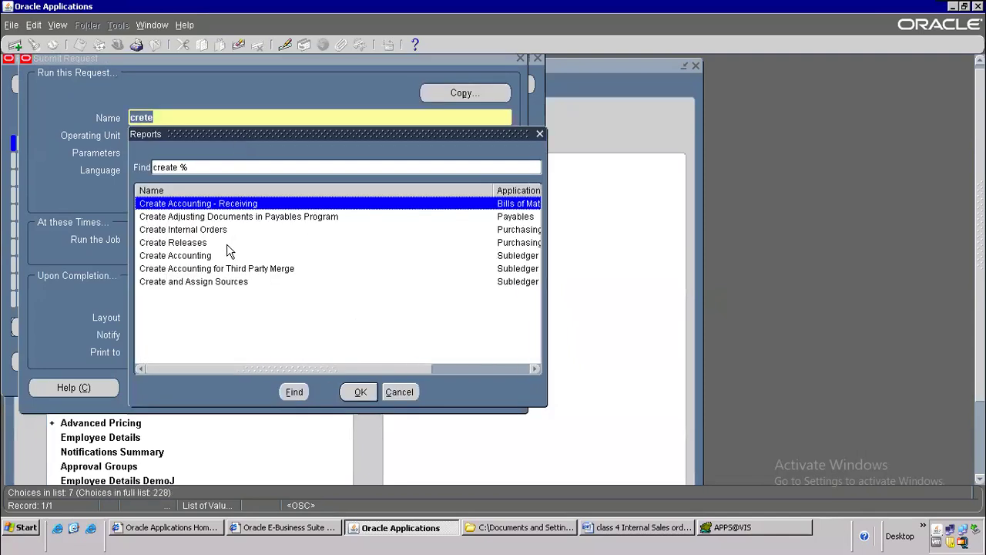
click(211, 231)
double_click(212, 234)
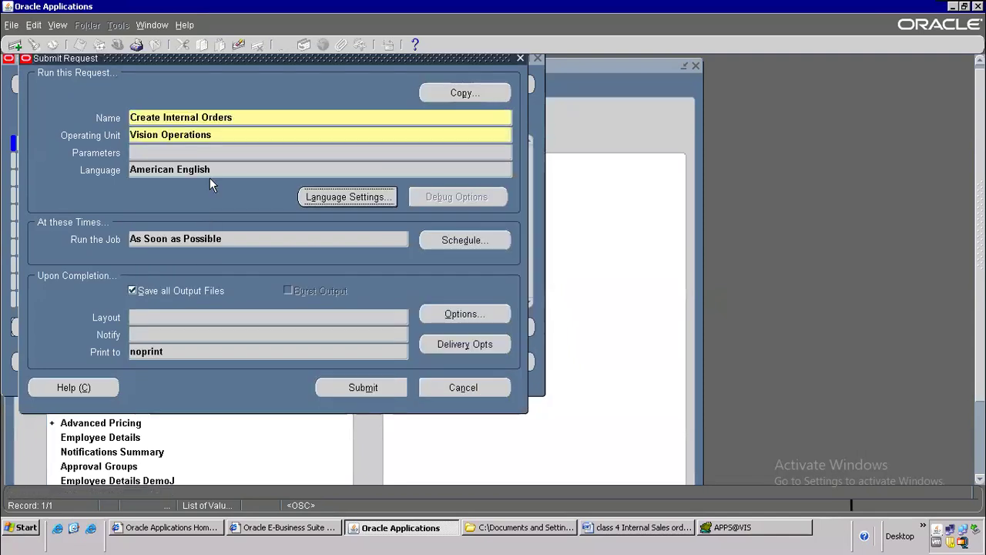
double_click(182, 116)
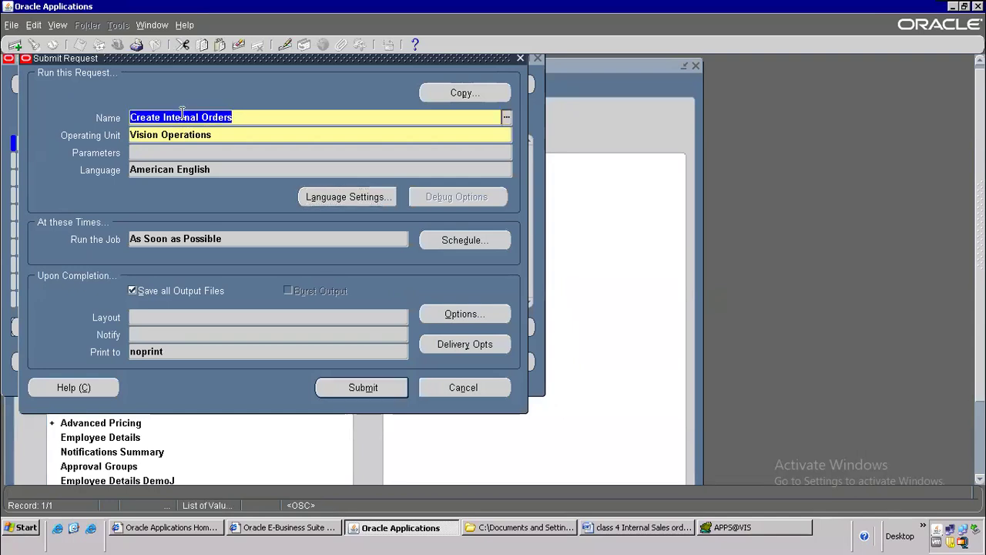
Step: Add flow step 3, Create Internal Orders, below Approval in the Word notes
click(642, 531)
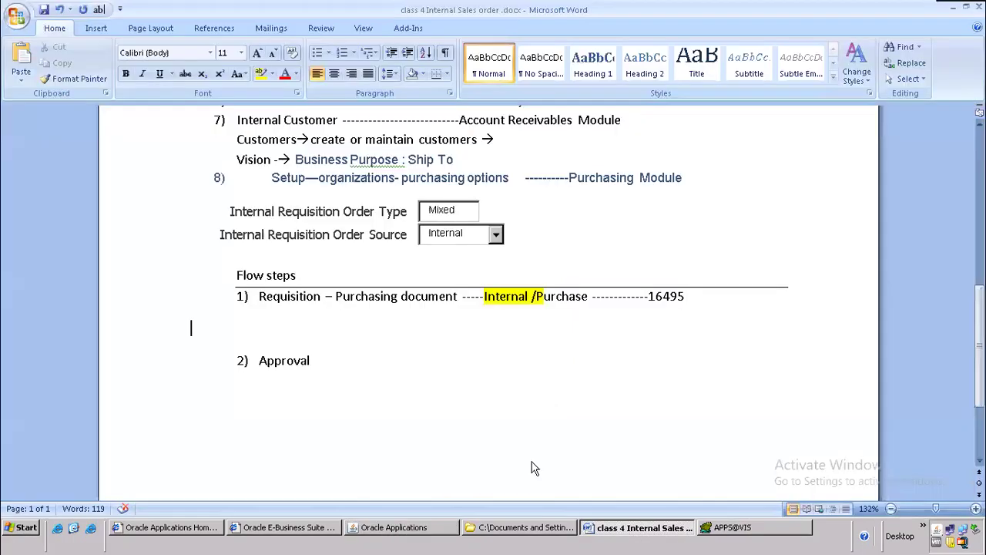
click(347, 374)
key(Return)
text(Create Internal Orders)
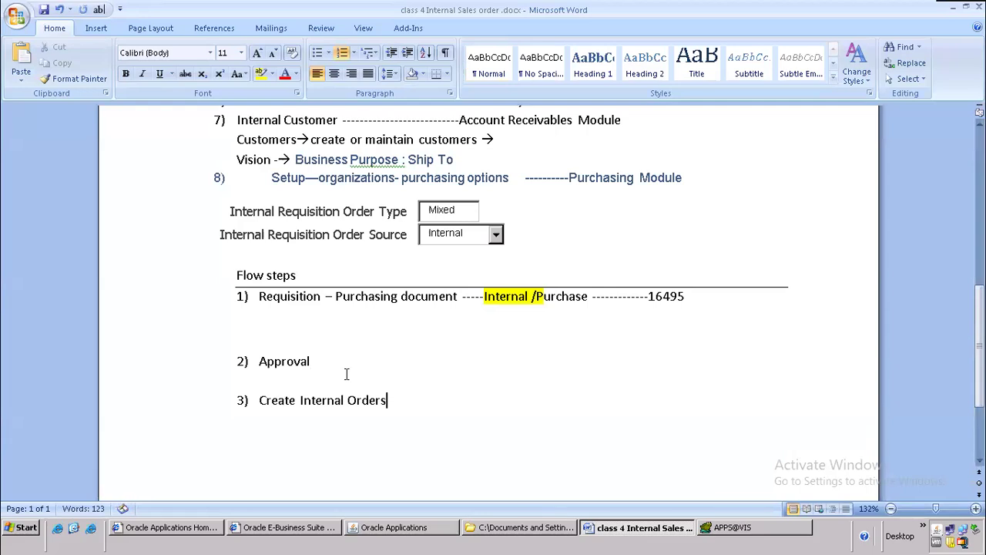
key(alt+Tab)
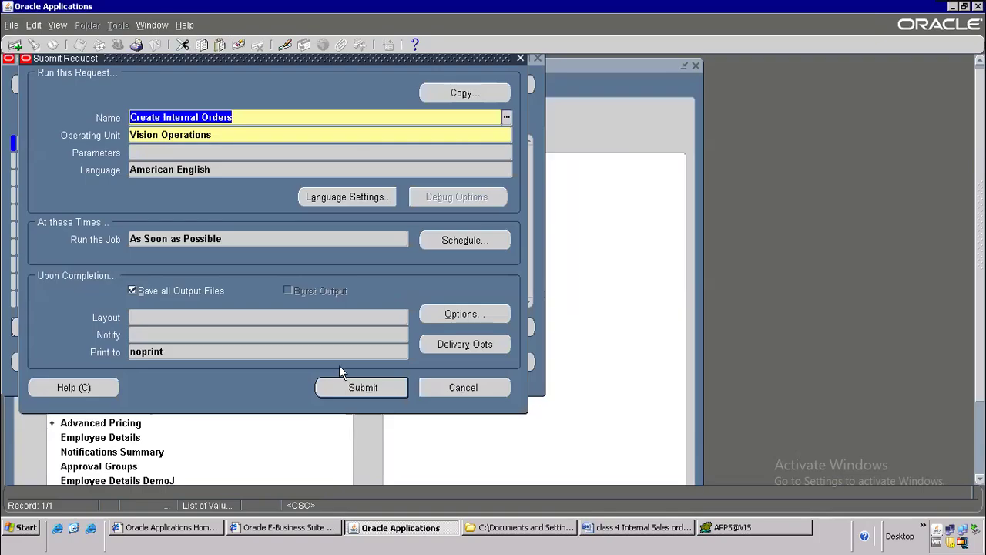
Step: Submit Create Internal Orders as request 7647670, decline another, and check its status
click(373, 389)
click(528, 354)
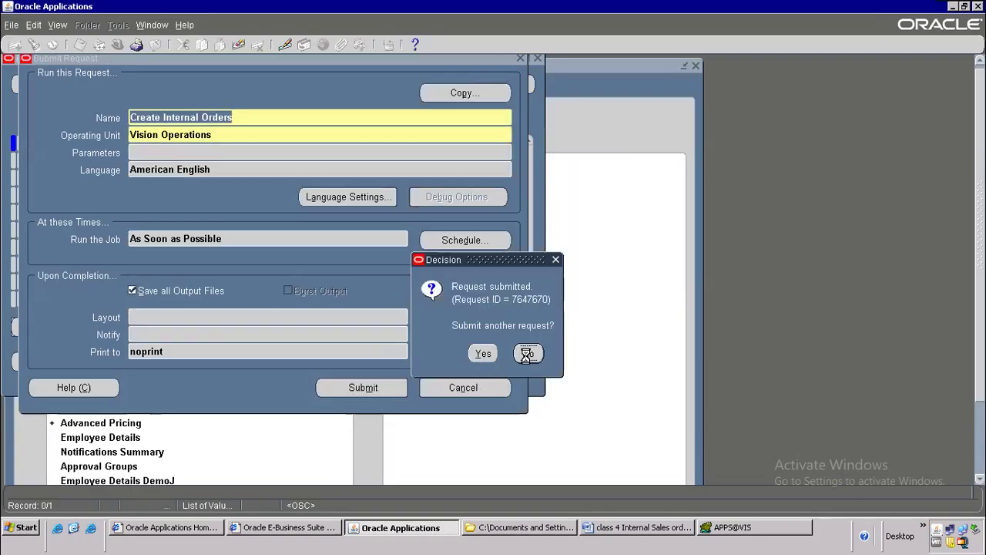
click(429, 368)
click(104, 81)
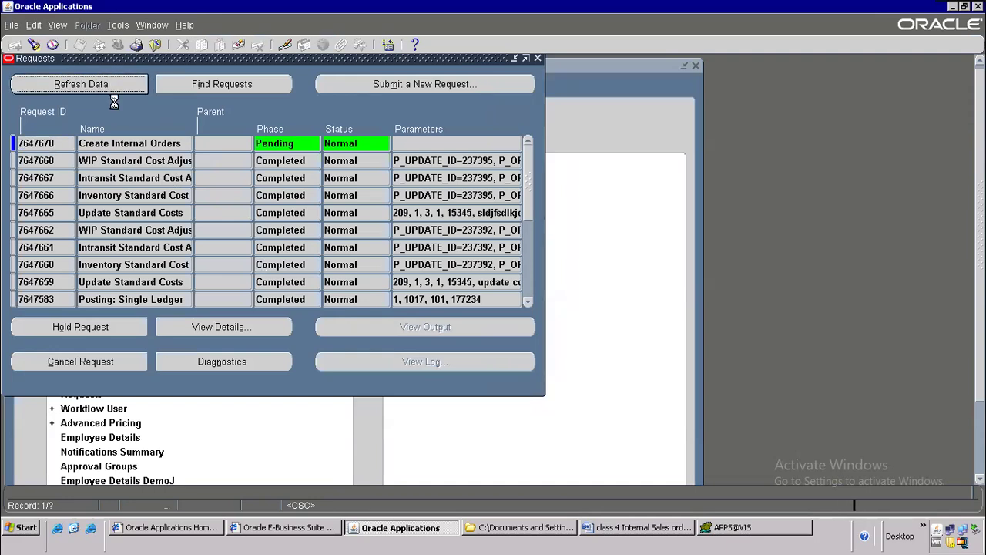
click(152, 142)
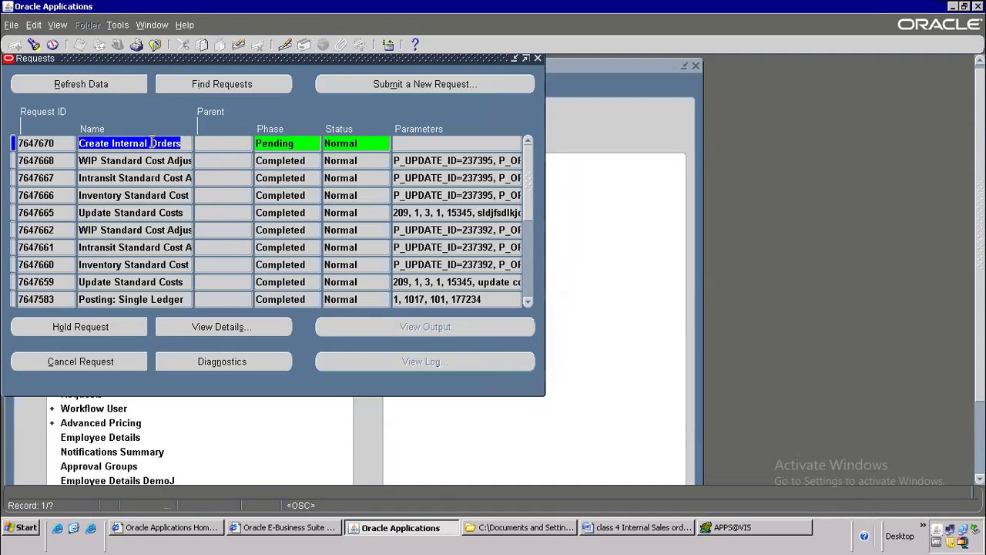
click(646, 527)
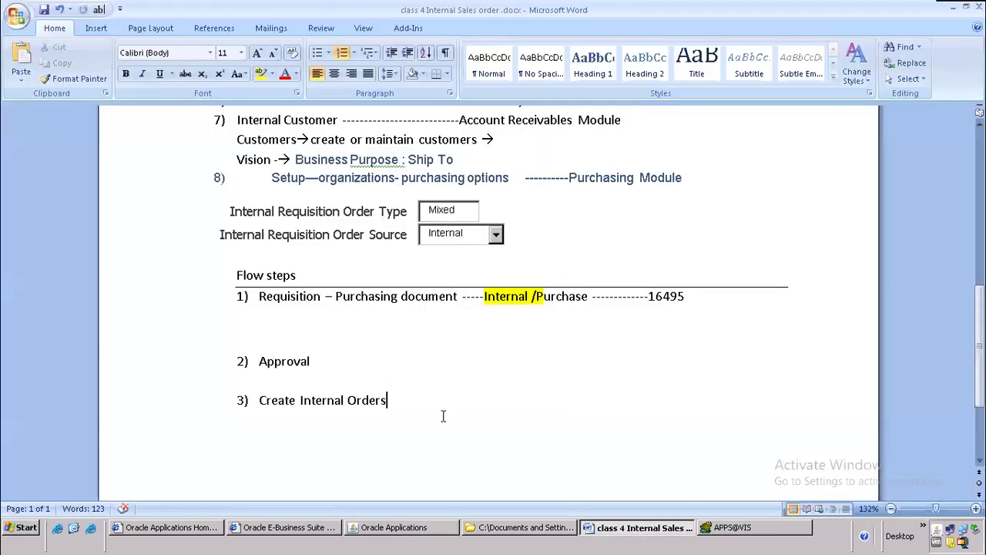
Step: Add 'OM Interface Tables' to step 3, listing Oe_headers_iface_all and Oe_lines_iface_all on unnumbered lines
text(------------------OM Interface Tables)
key(Return)
key(BackSpace)
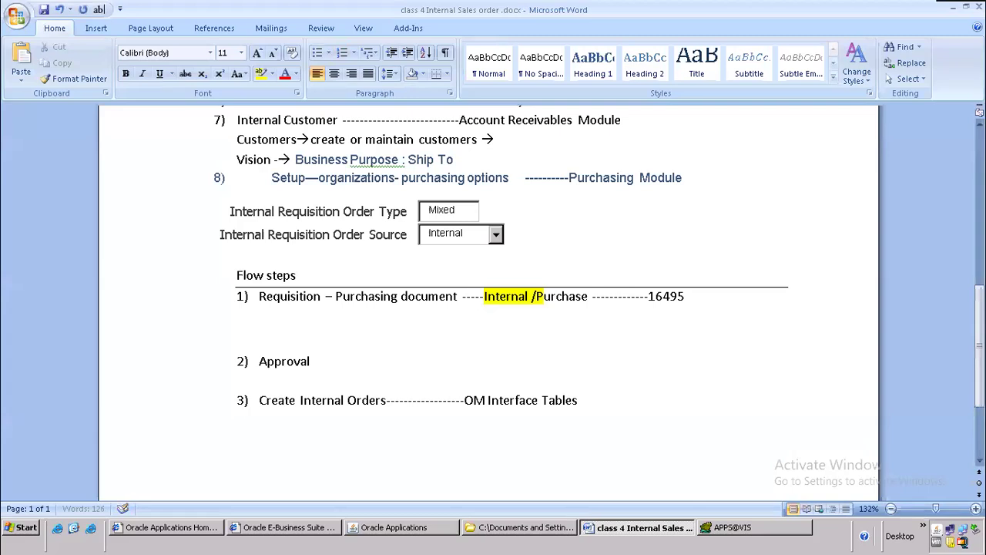
text(oe_headers_iface_all)
key(Return)
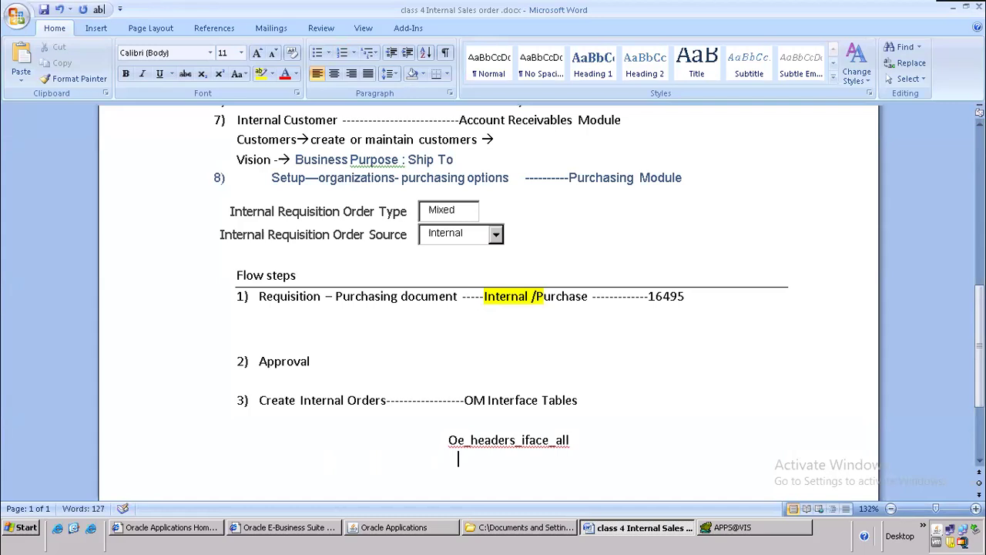
text(oe_)
text(lines_)
text(if)
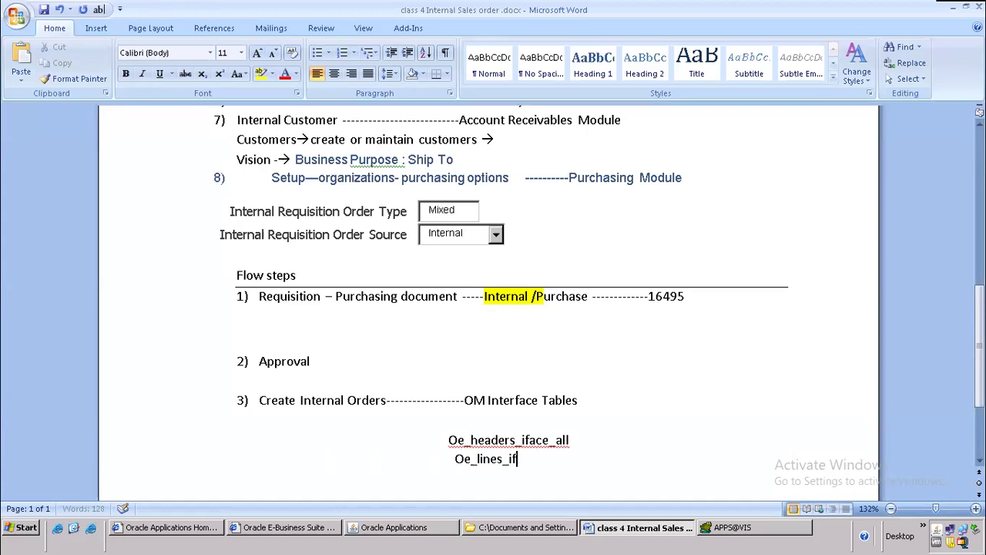
text(ace_l)
key(Return)
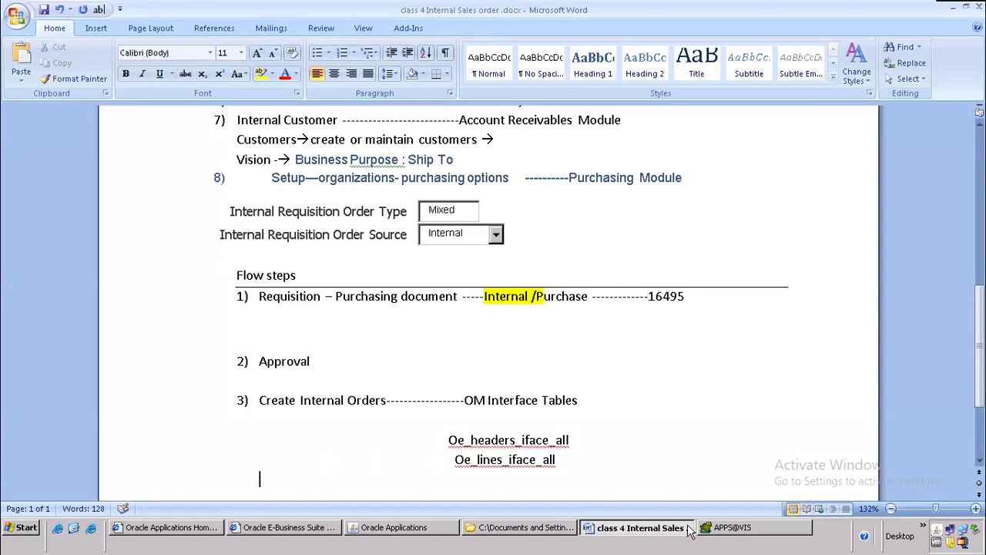
drag(448, 439, 581, 446)
key(ctrl+c)
click(732, 527)
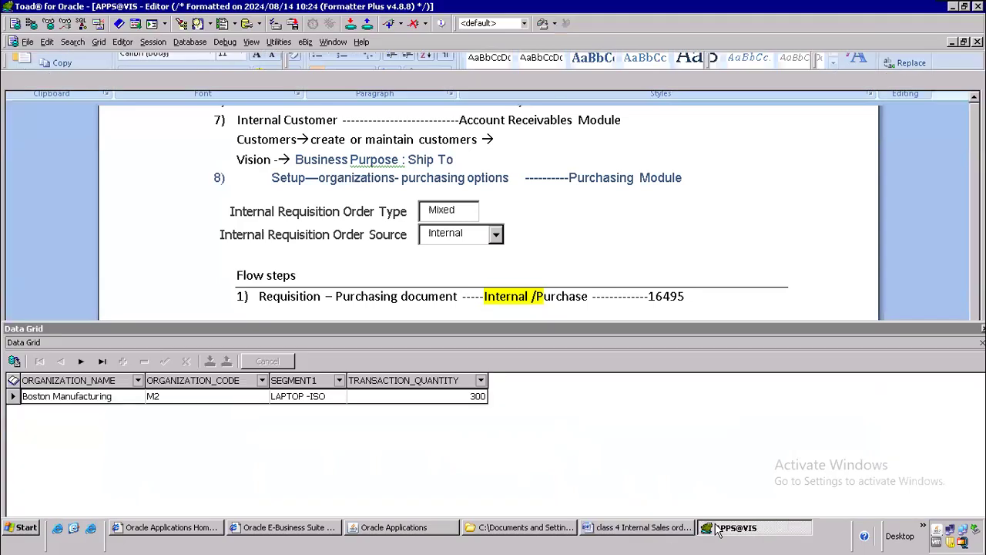
Step: Write and run select * from Oe_headers_iface_all in the SQL editor
click(314, 300)
key(Return)
key(Return)
text(s)
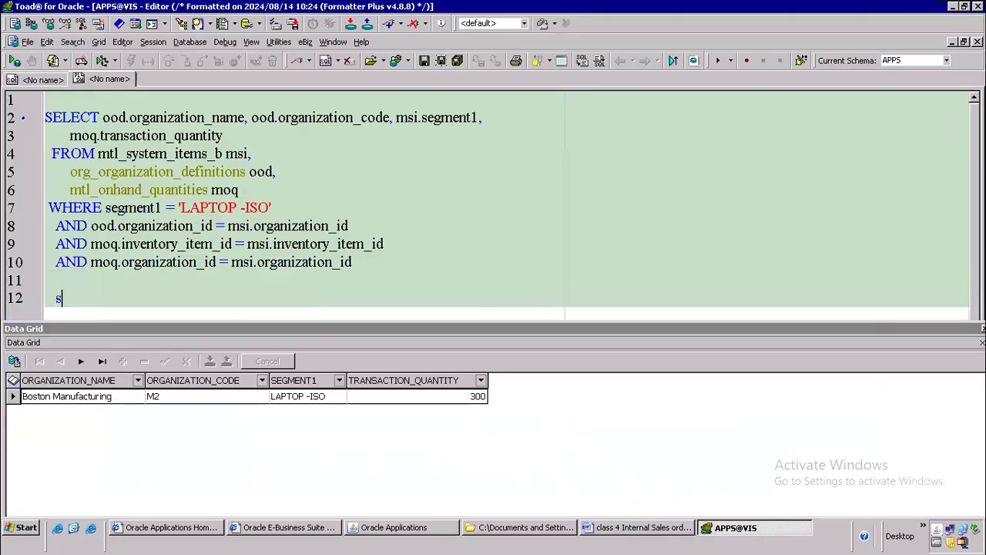
text(elect * from)
key(ctrl+v)
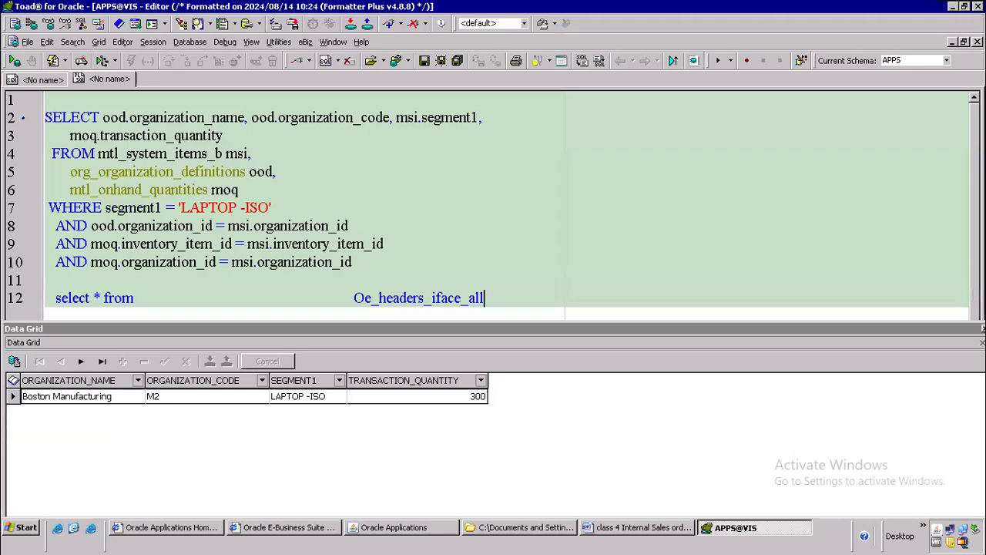
key(F9)
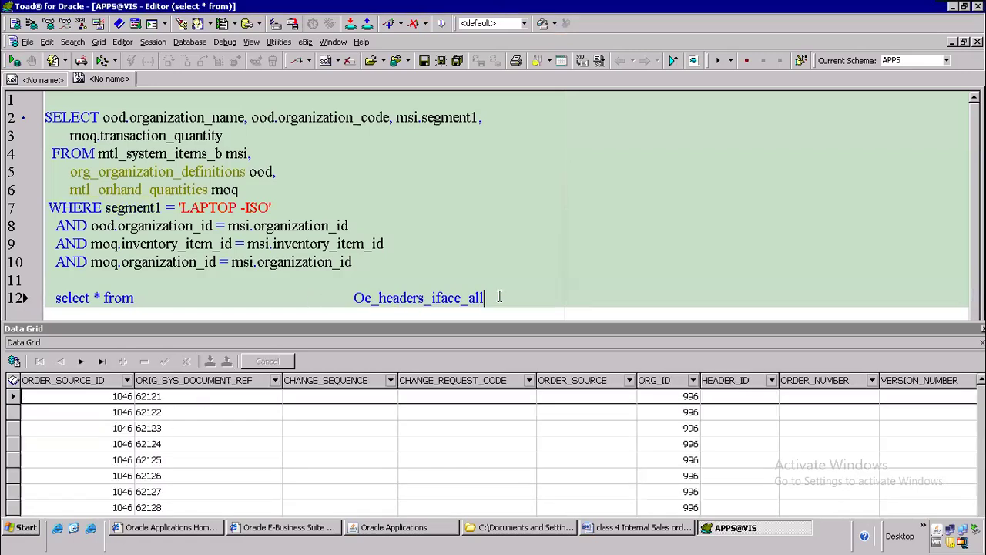
Step: Add a where ORIG_SYS_DOCUMENT_REF=' clause, copying the column name from the results grid
text(where org)
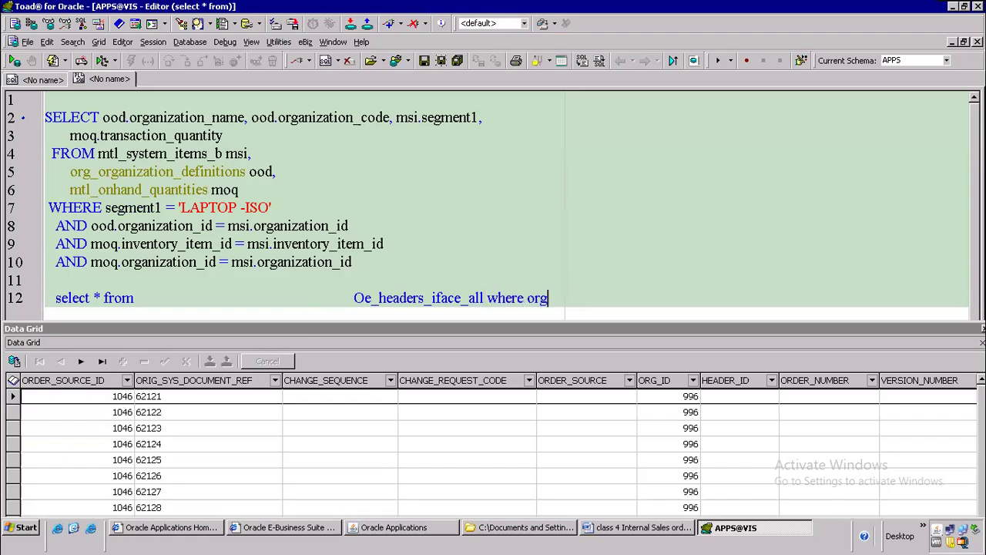
key(BackSpace)
click(202, 382)
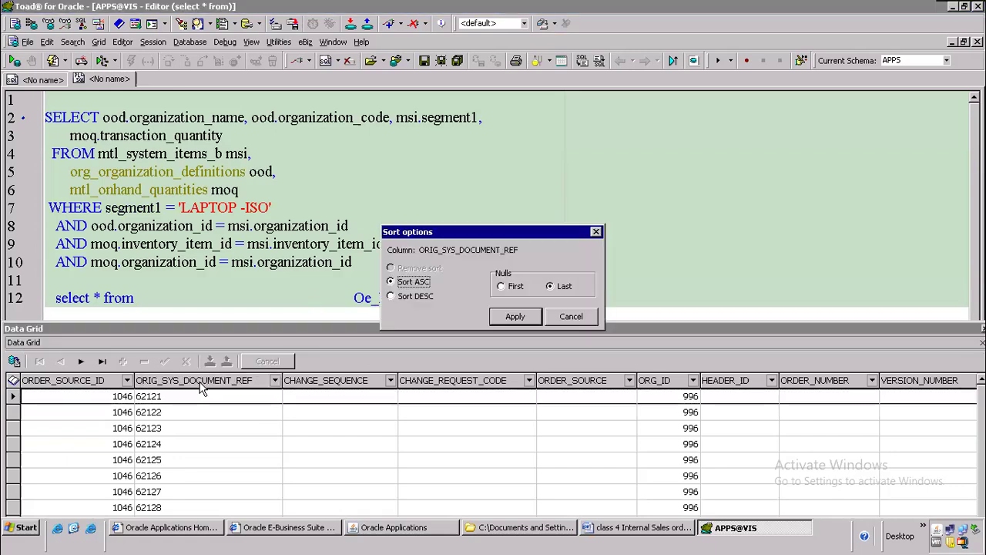
double_click(466, 251)
key(ctrl+c)
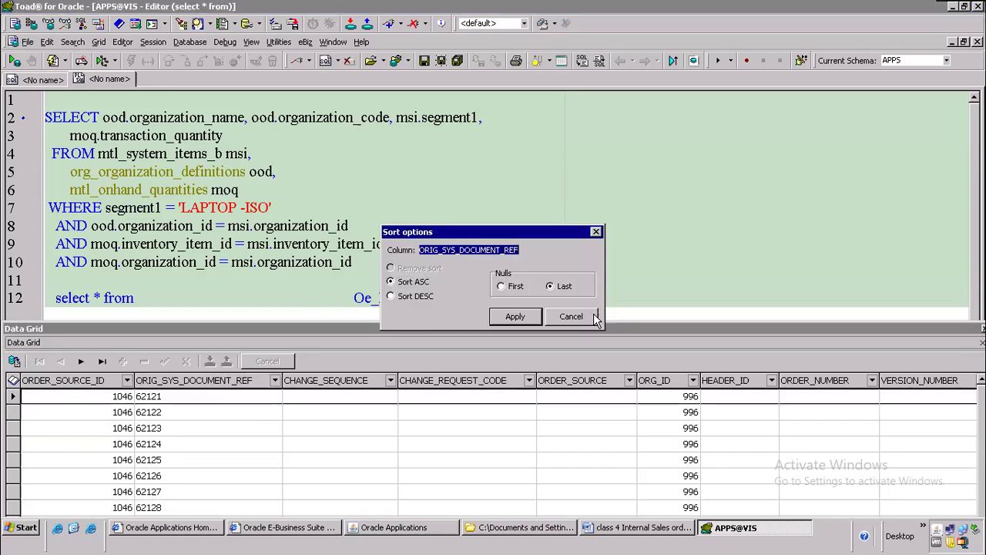
click(570, 316)
double_click(530, 298)
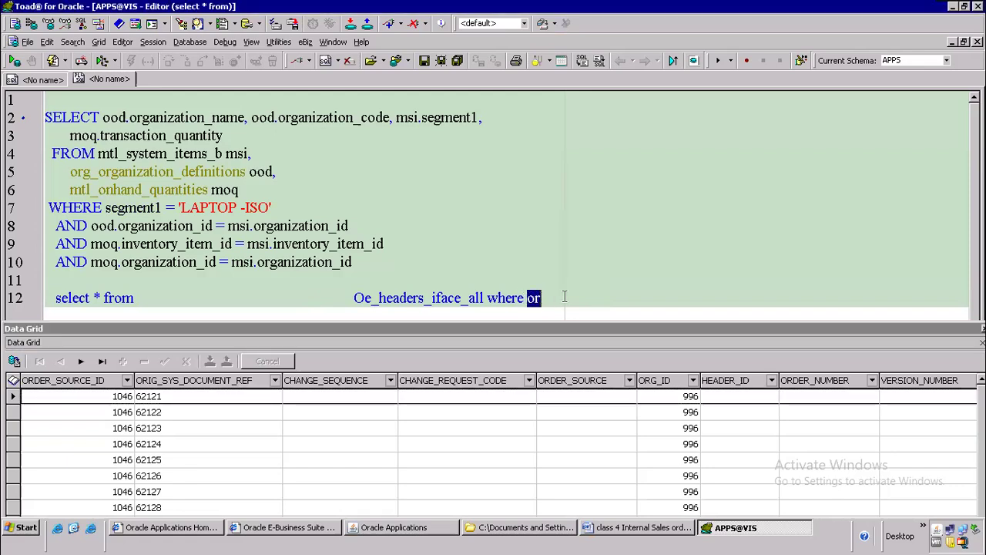
key(ctrl+v)
text(=)
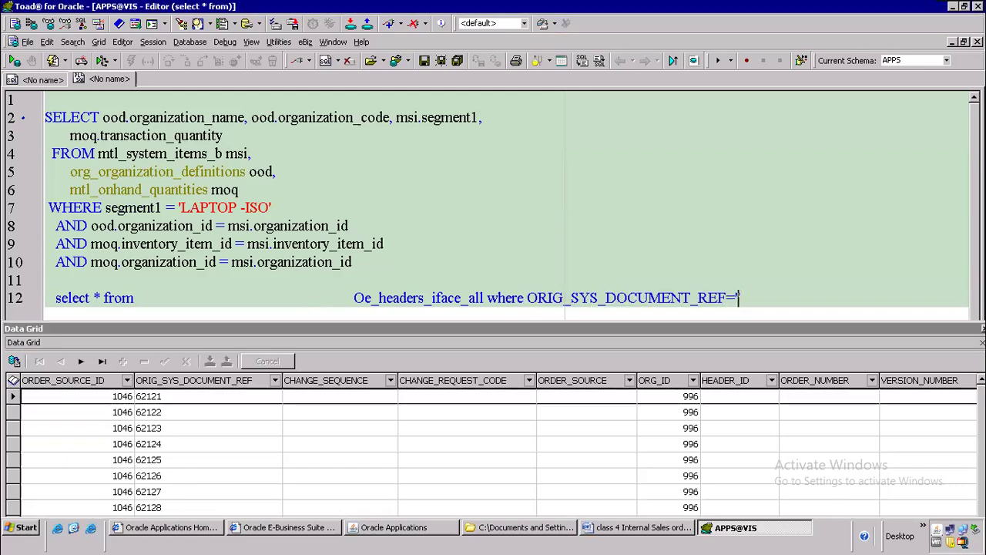
text(')
Step: Filter the interface query on ORIG_SYS_DOCUMENT_REF '16495' from the notes and run it, returning no rows
key(alt+Tab)
key(alt+Tab)
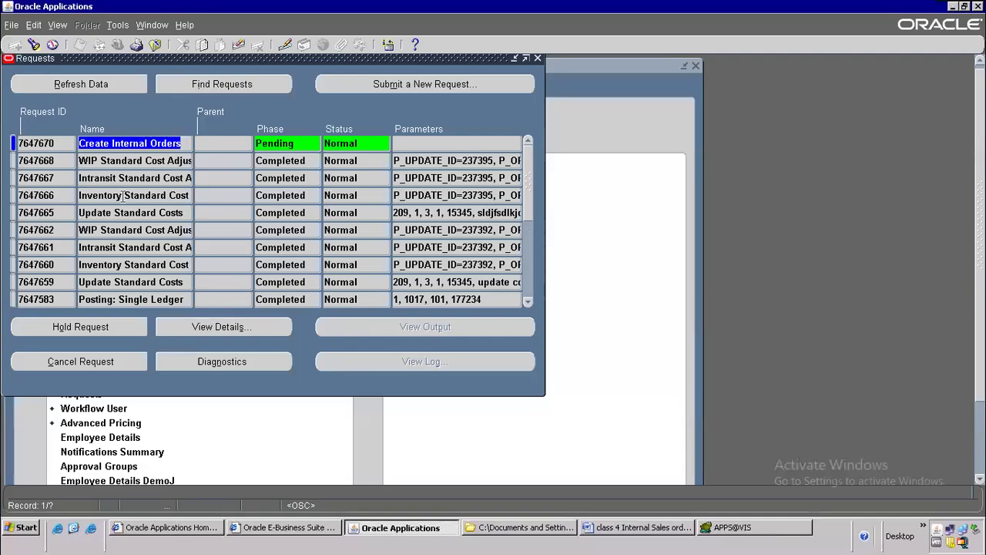
click(118, 83)
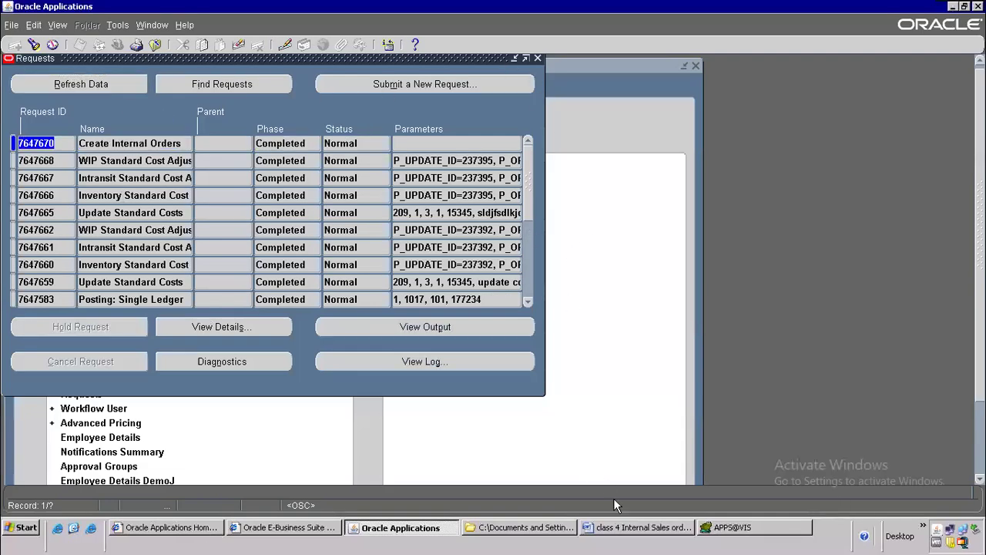
click(760, 533)
scroll(392, 245, down, 1)
scroll(393, 245, up, 1)
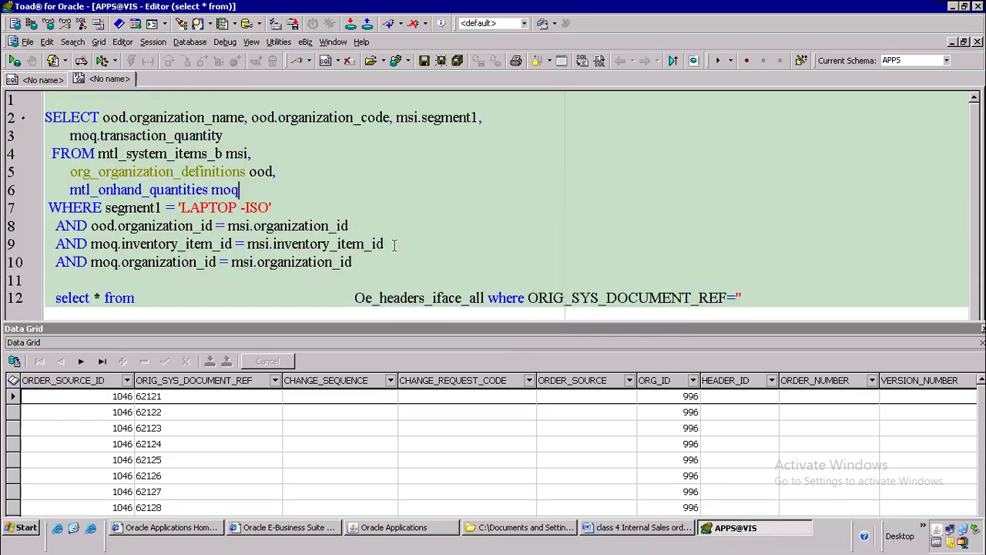
click(621, 528)
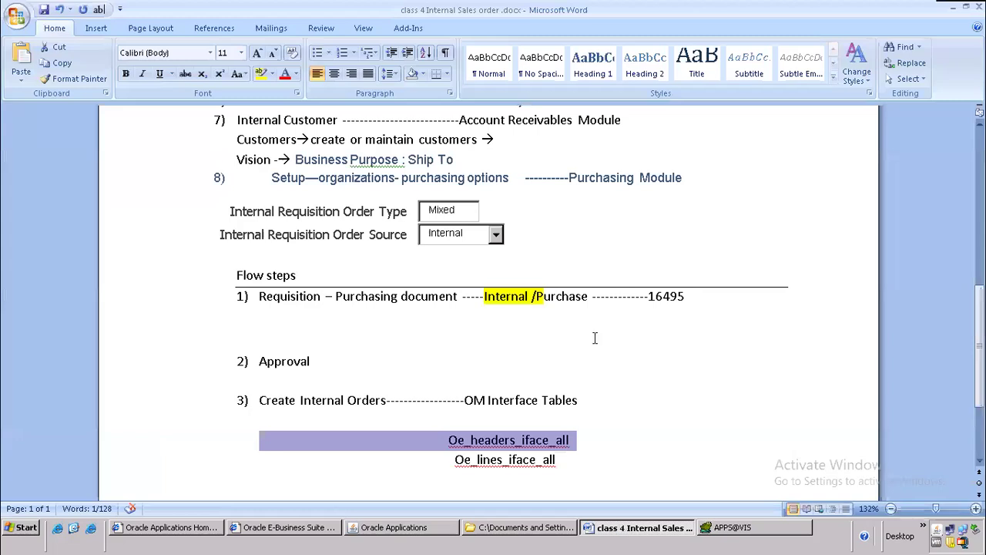
drag(650, 296, 686, 296)
key(ctrl+c)
key(alt+Tab)
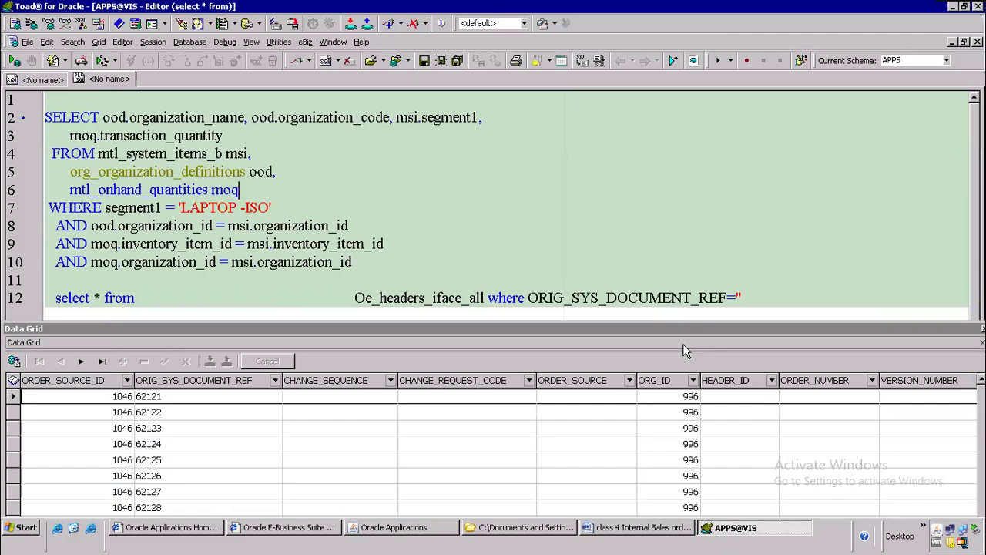
click(737, 299)
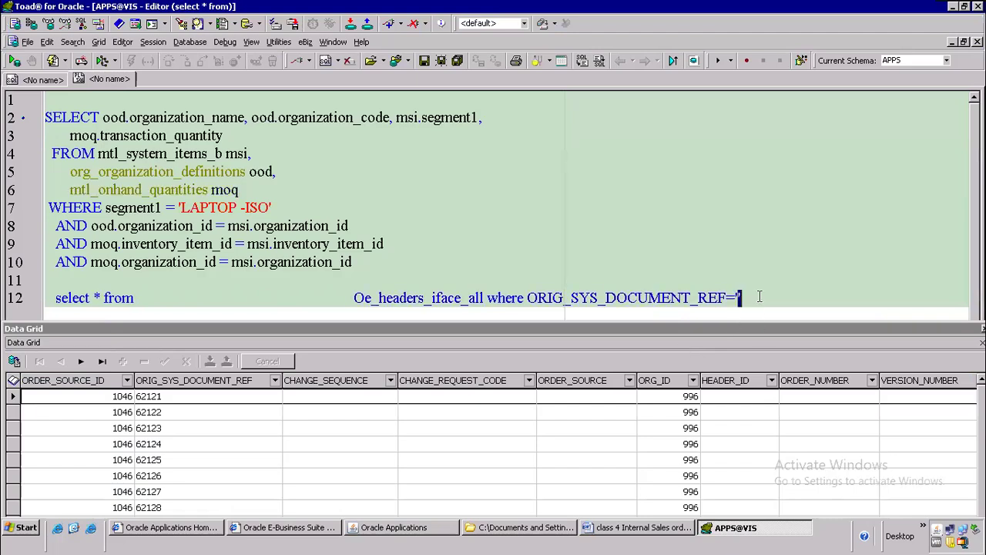
key(ctrl+v)
key(F9)
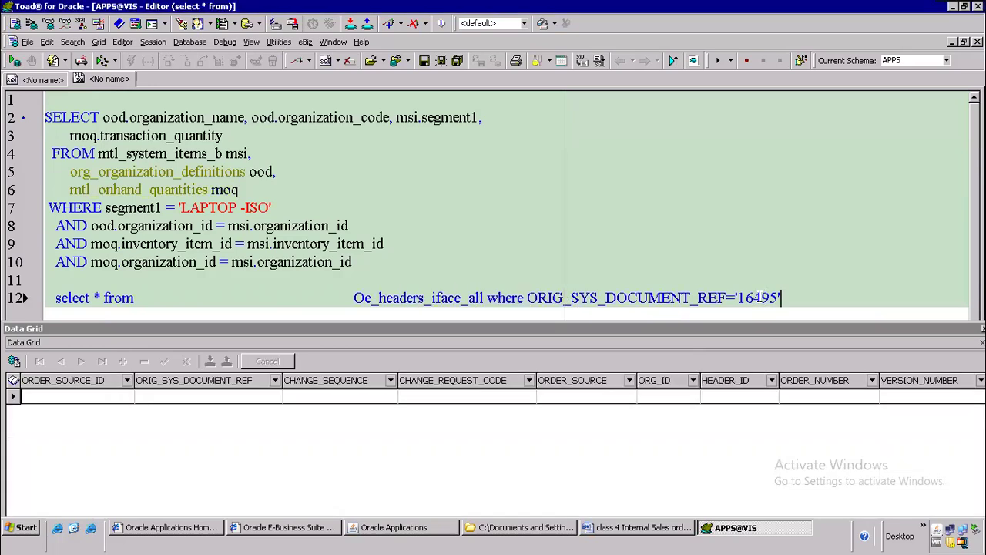
Step: Begin a new query: select * from po_requisition_headers_all where
click(402, 262)
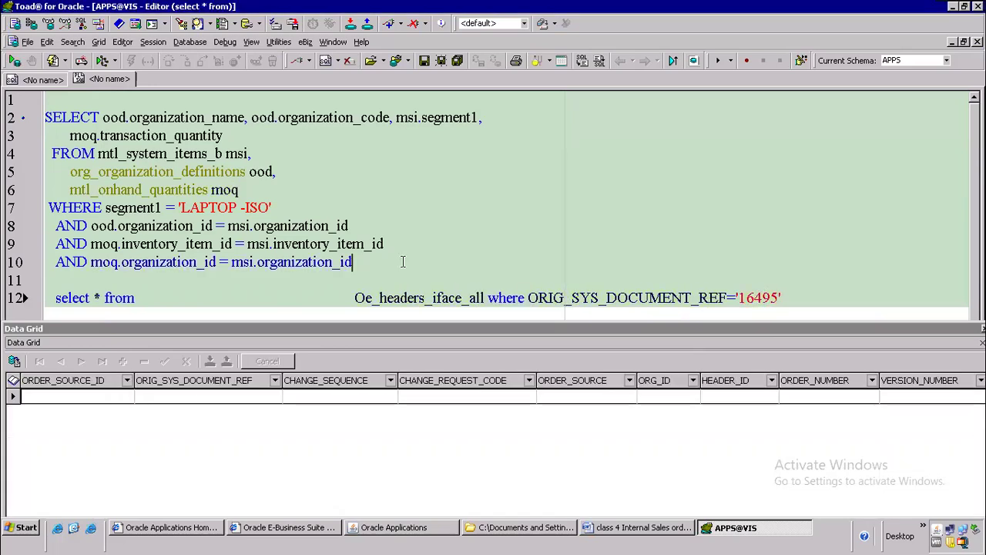
key(Return)
key(Return)
text(select * from po_requisition_headers_all where re)
Step: Query po_requisition_headers_all for segment1 '16495'
key(BackSpace)
key(BackSpace)
text(segment1)
text(='')
text(16495)
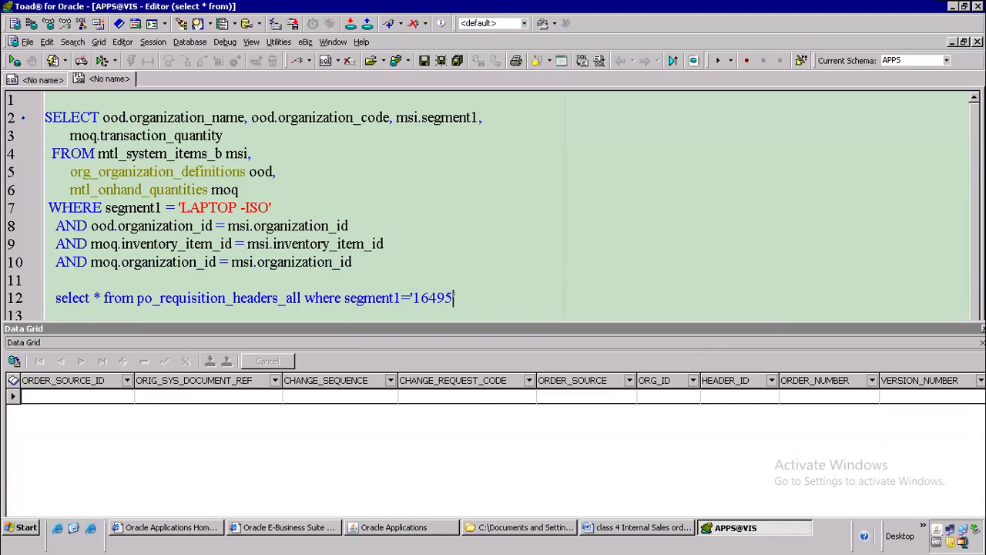
key(F9)
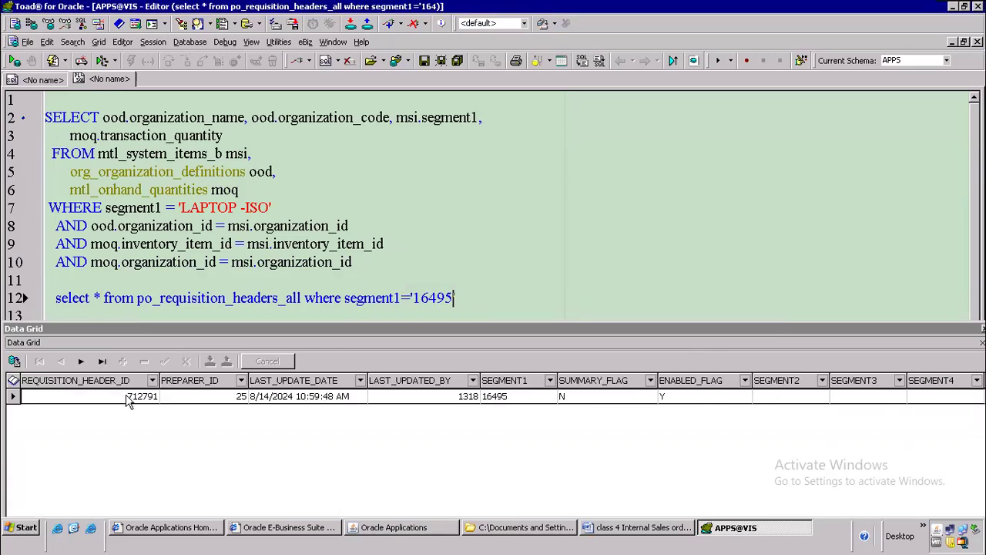
Step: Rerun the Oe_headers_iface_all query with REQUISITION_HEADER_ID 712791, returning one row
click(126, 395)
key(ctrl+c)
click(482, 208)
scroll(509, 231, down, 2)
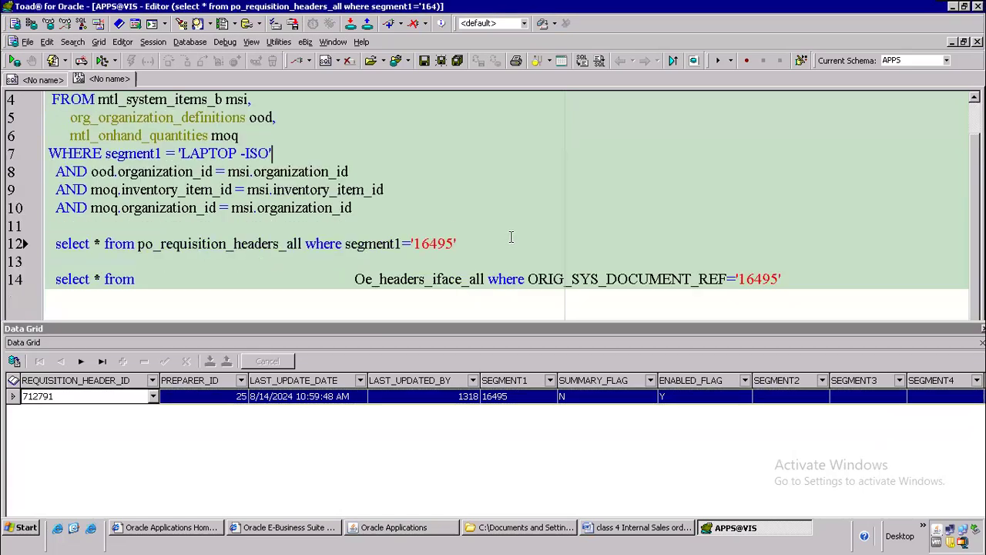
double_click(767, 225)
key(ctrl+v)
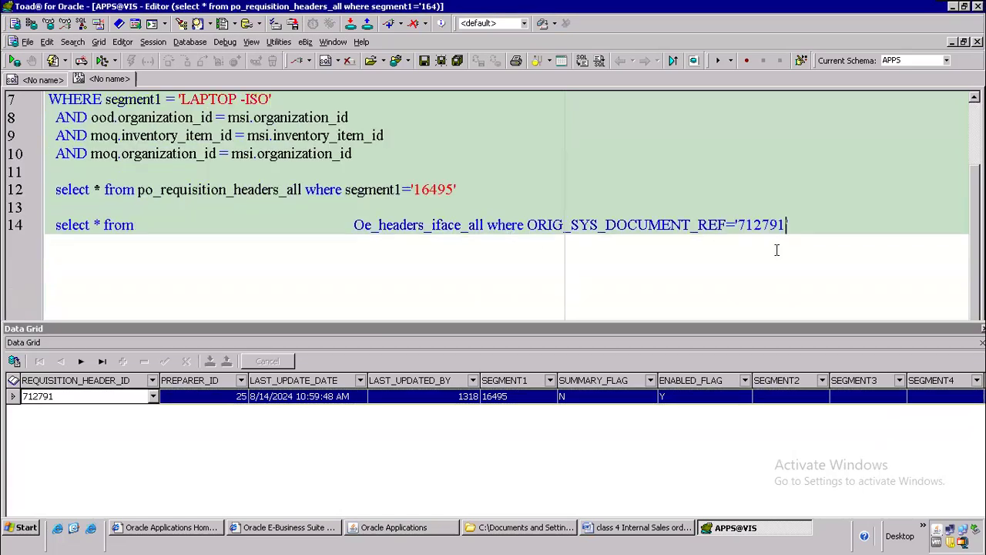
key(F9)
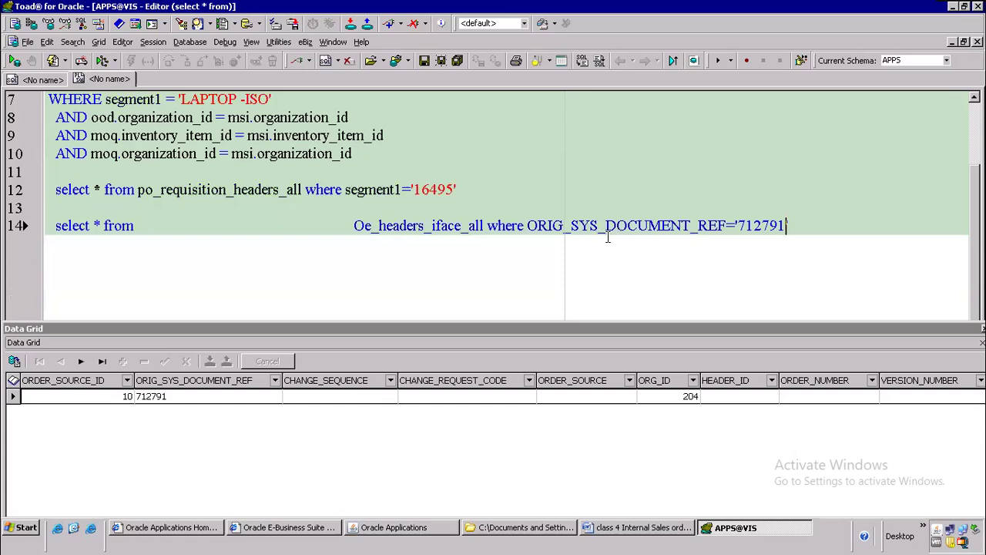
Step: Remove the extra spaces before Oe_headers_iface_all in the interface query
double_click(767, 225)
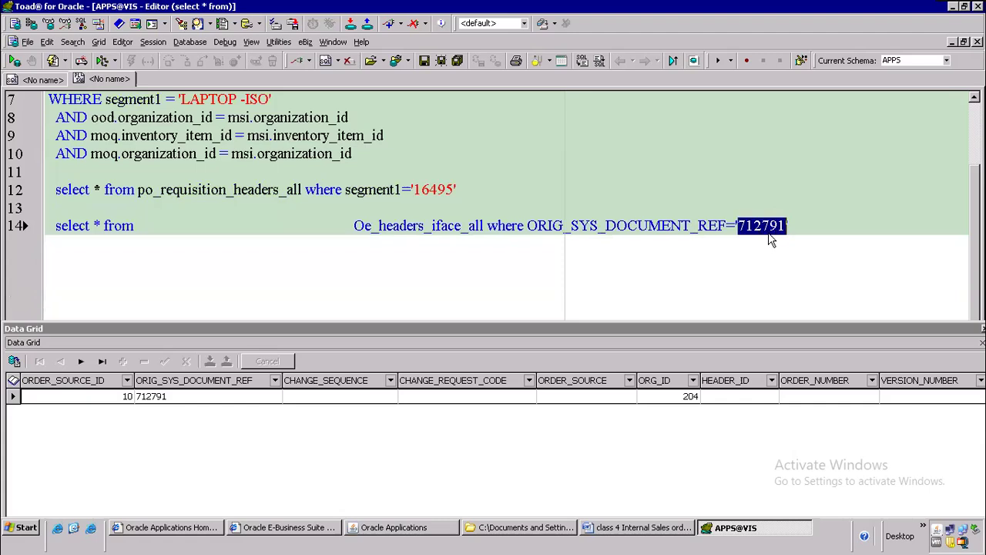
drag(346, 234, 198, 234)
key(Delete)
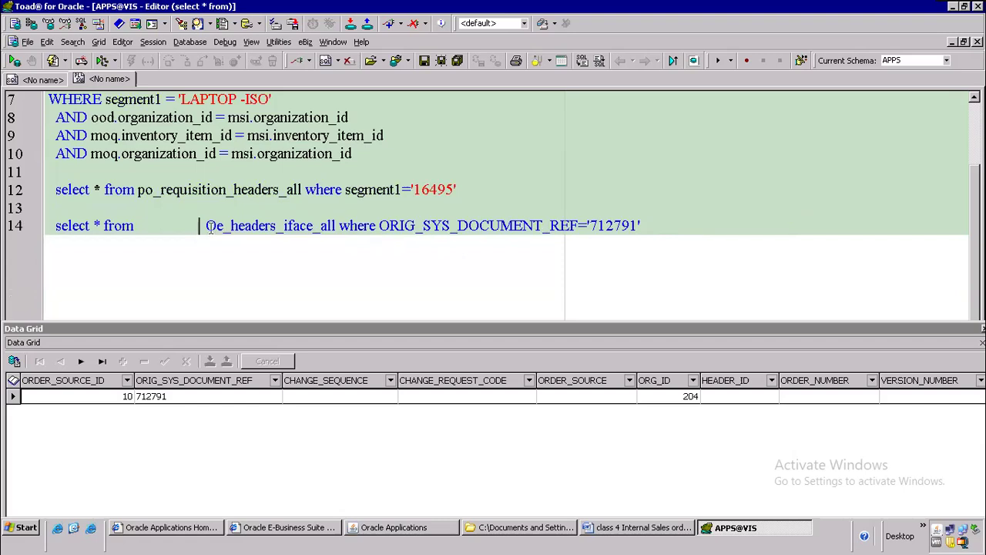
click(661, 230)
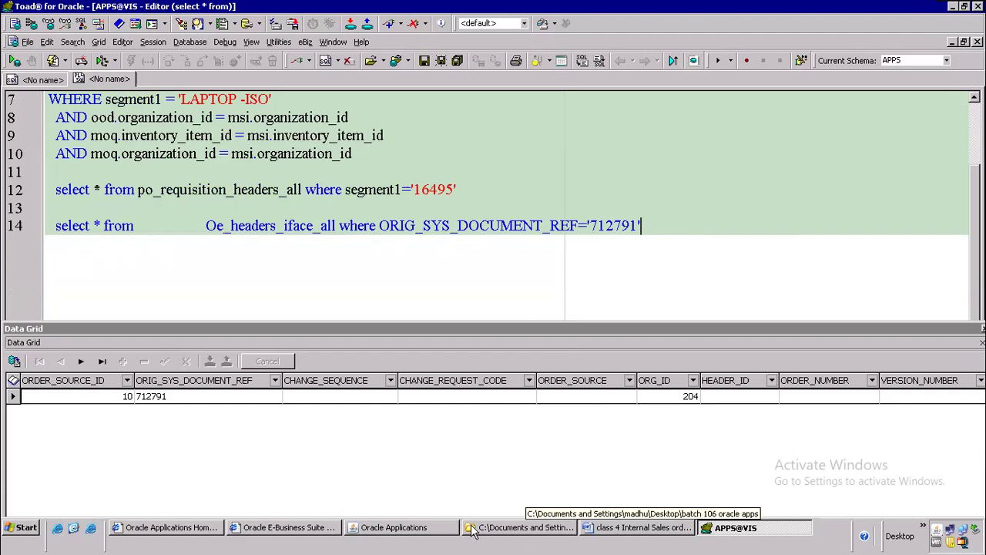
Step: Add step '4) order import' at the end of the Word notes
click(593, 526)
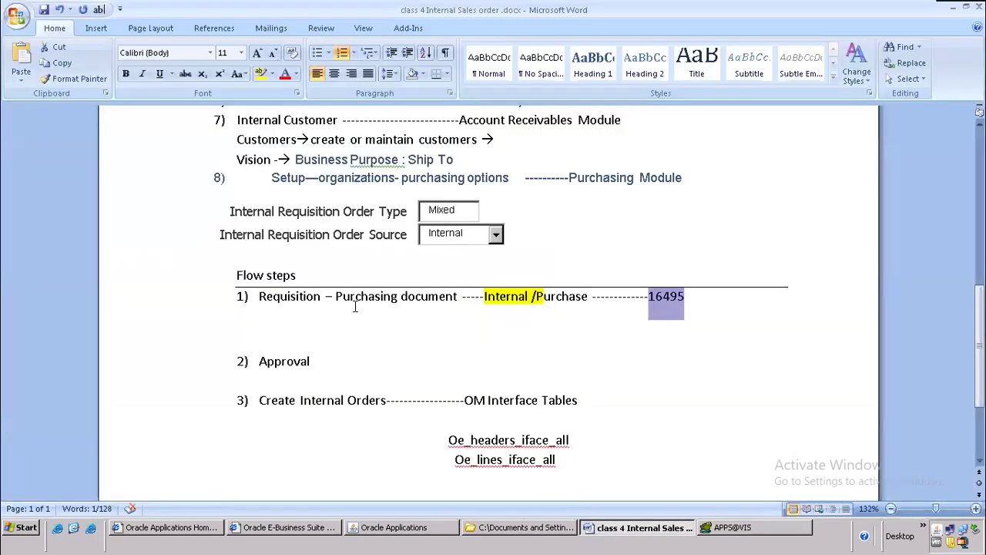
scroll(362, 346, down, 3)
click(363, 354)
text(4) order import)
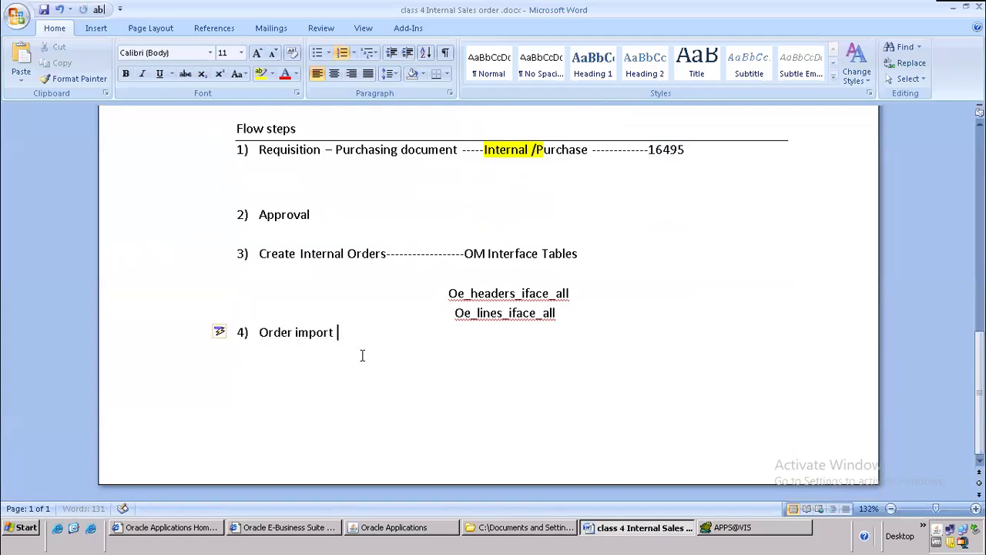
drag(260, 335, 356, 345)
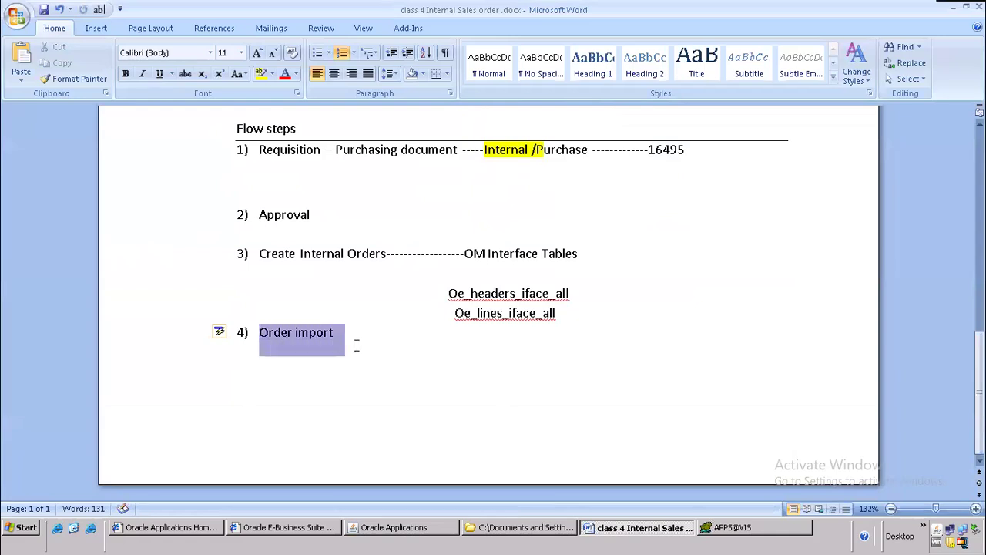
drag(449, 292, 557, 313)
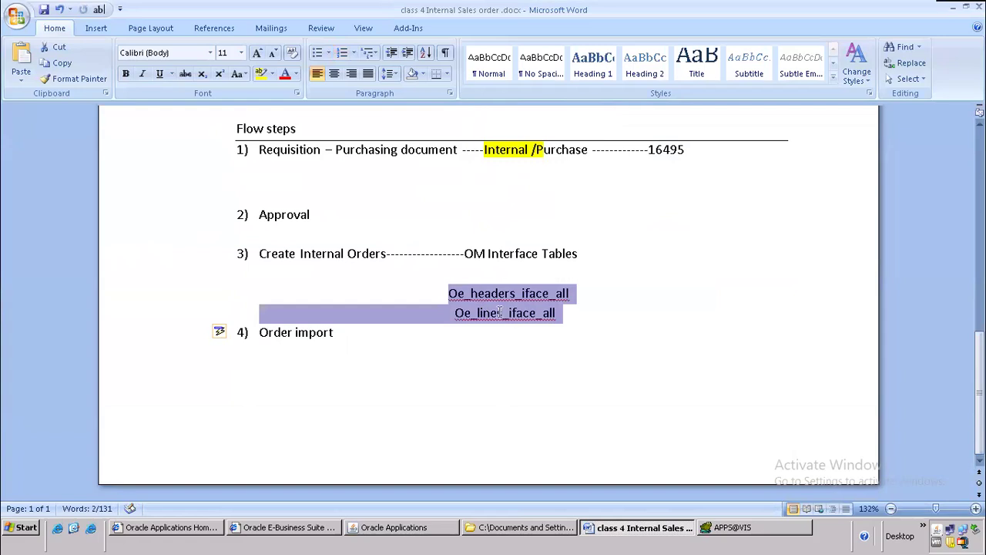
Step: List Oe_order_headers_all and oe_order_lines_All under Order import, indented beneath the interface tables
click(382, 332)
key(Return)
key(BackSpace)
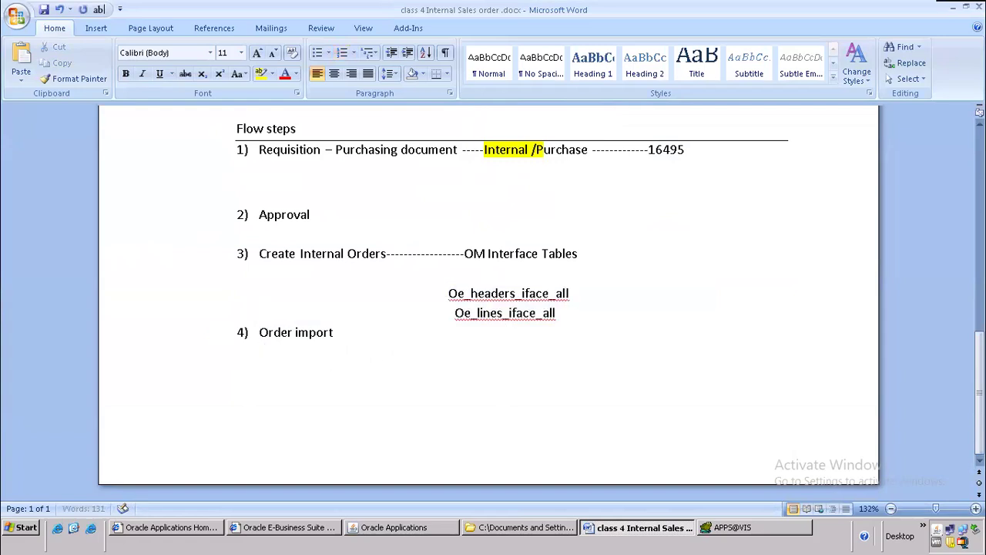
text(Oe_order_headers_all)
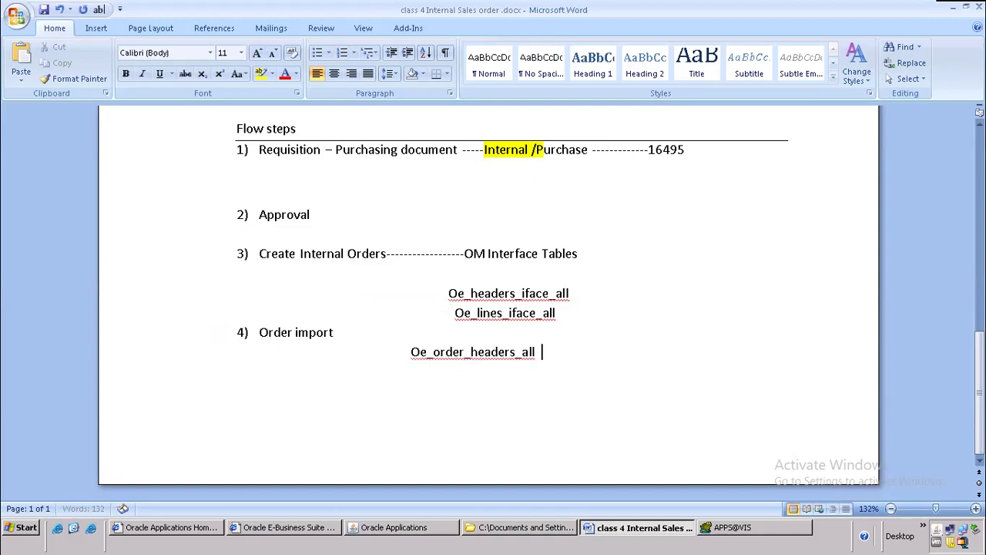
key(Return)
text(oe_order_lines)
text(_All)
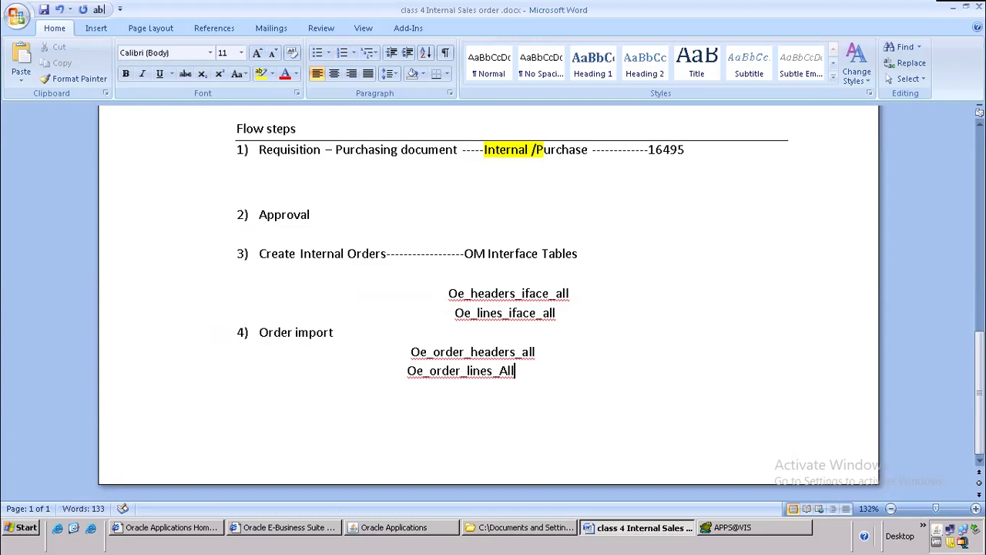
click(365, 351)
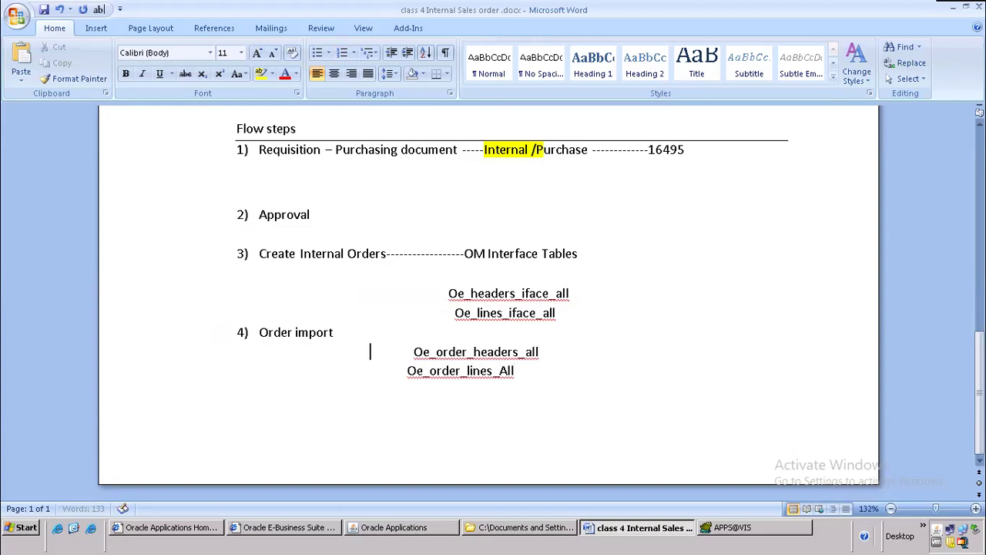
click(391, 371)
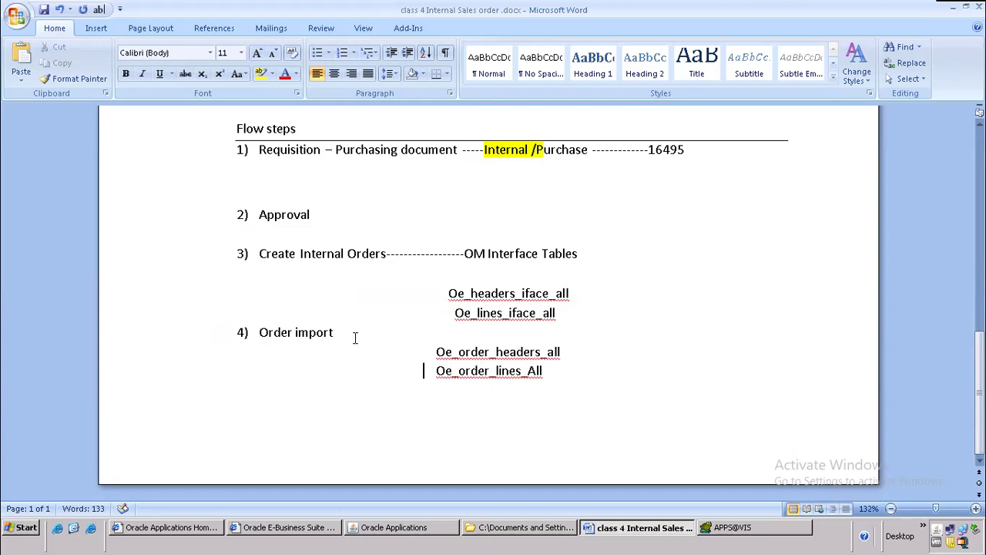
drag(352, 333, 259, 332)
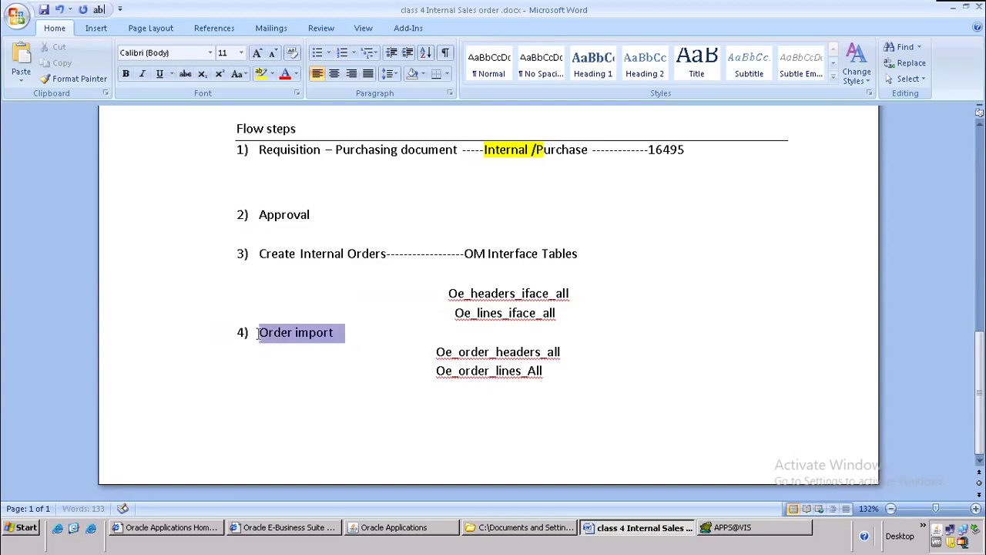
Step: Start a new single request and look up programs matching 'order'
click(389, 529)
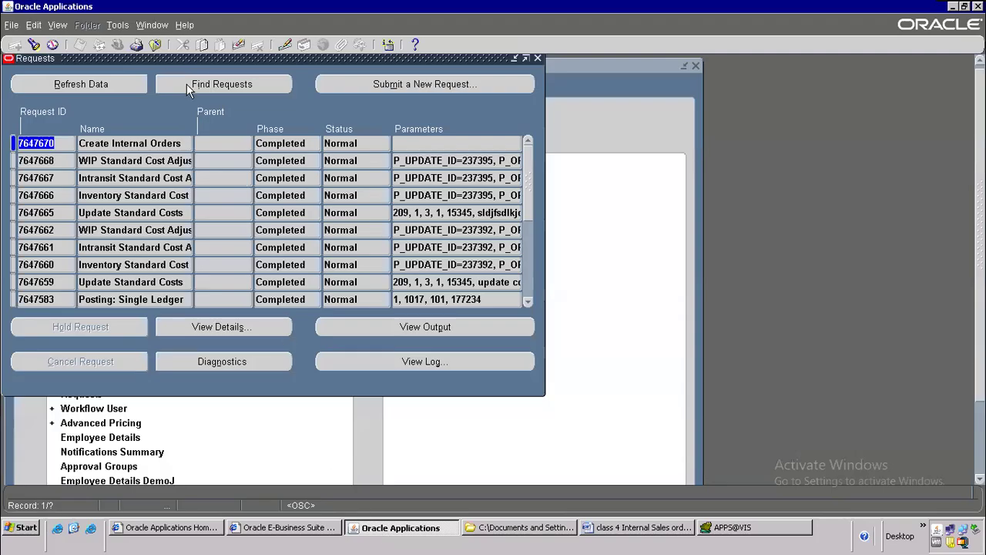
click(436, 84)
click(276, 298)
text(order)
key(Tab)
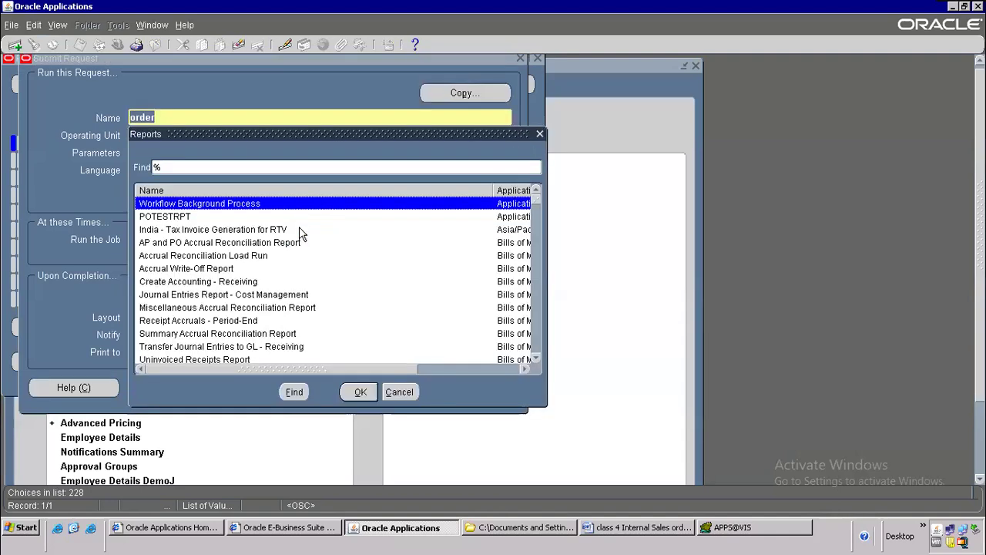
Step: Cancel the new request form and close the Requests window
click(399, 390)
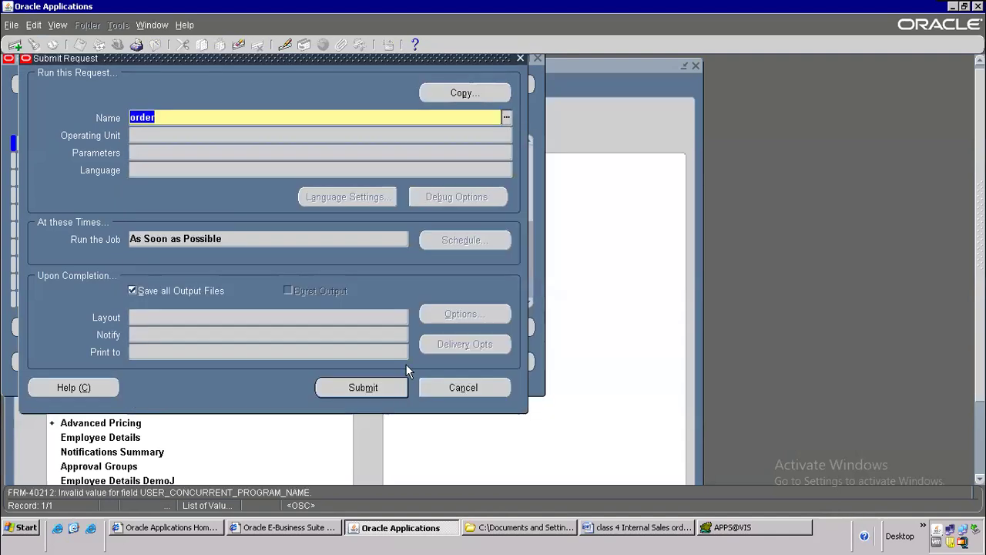
key(BackSpace)
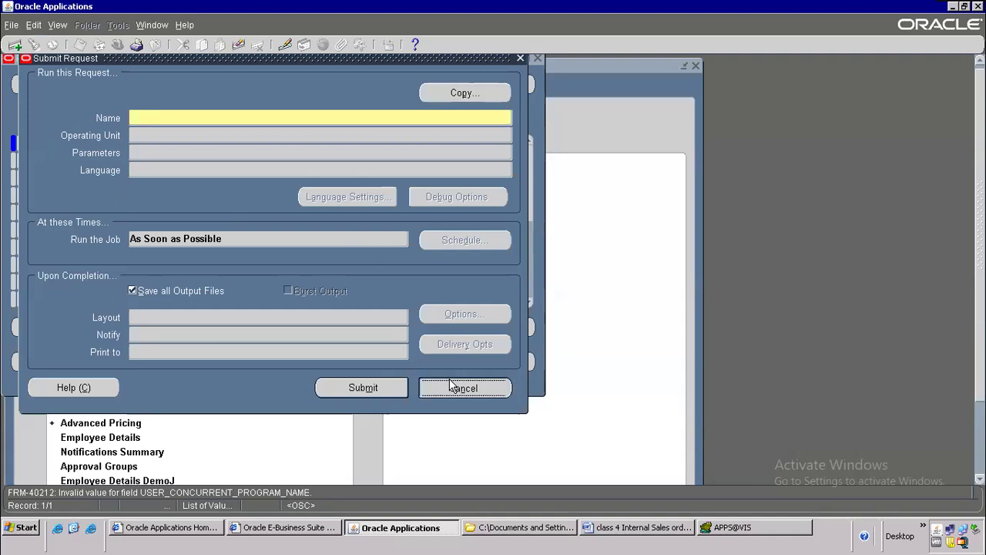
click(455, 387)
click(385, 307)
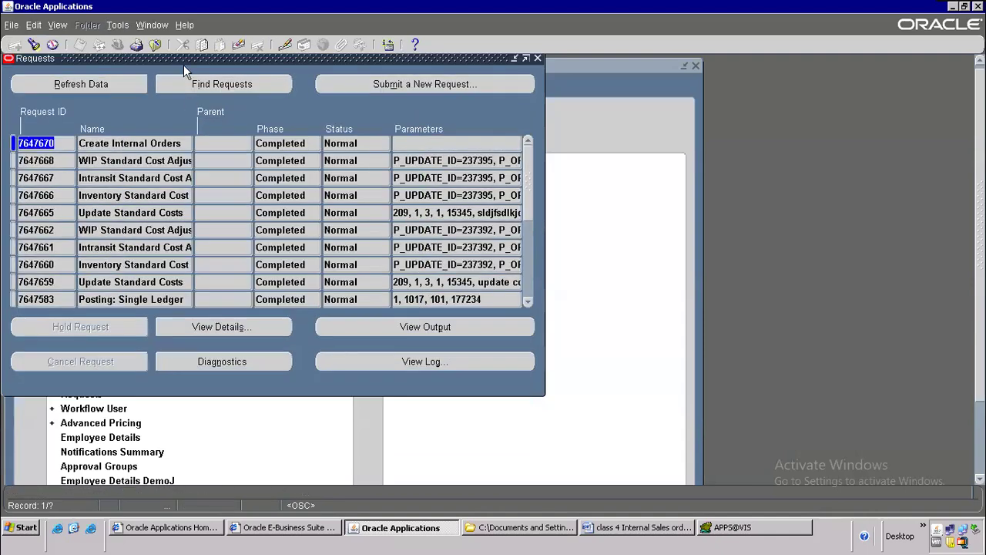
click(158, 46)
click(117, 45)
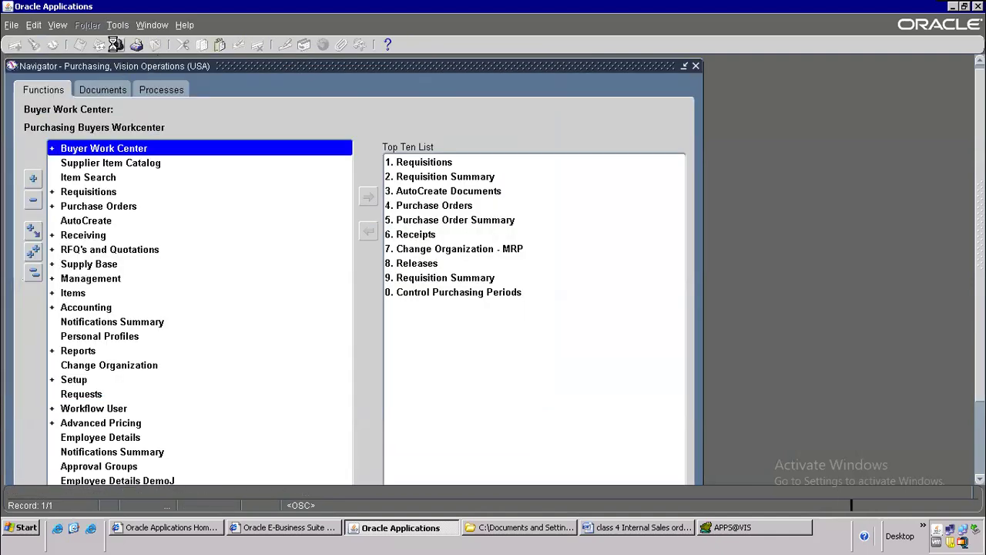
Step: Switch to the Order Management Super User, Vision Operations (USA) responsibility
text(or%)
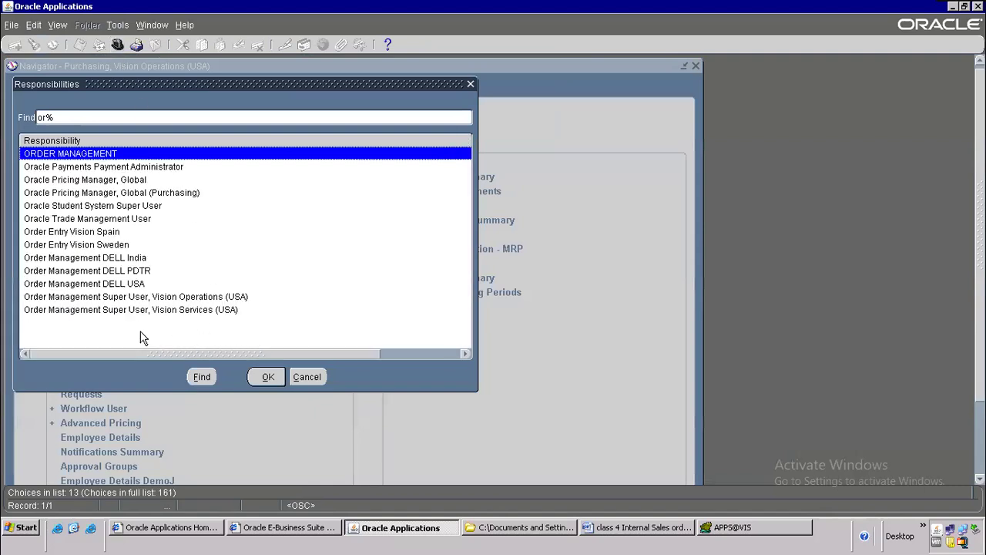
click(150, 298)
double_click(152, 303)
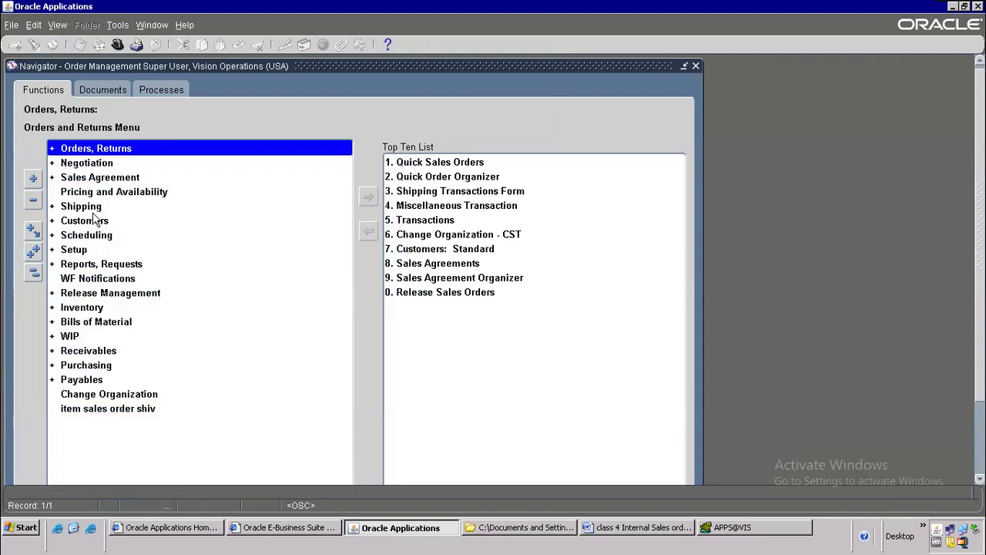
Step: Open Order Import Request from Orders, Returns > Import Orders
double_click(89, 151)
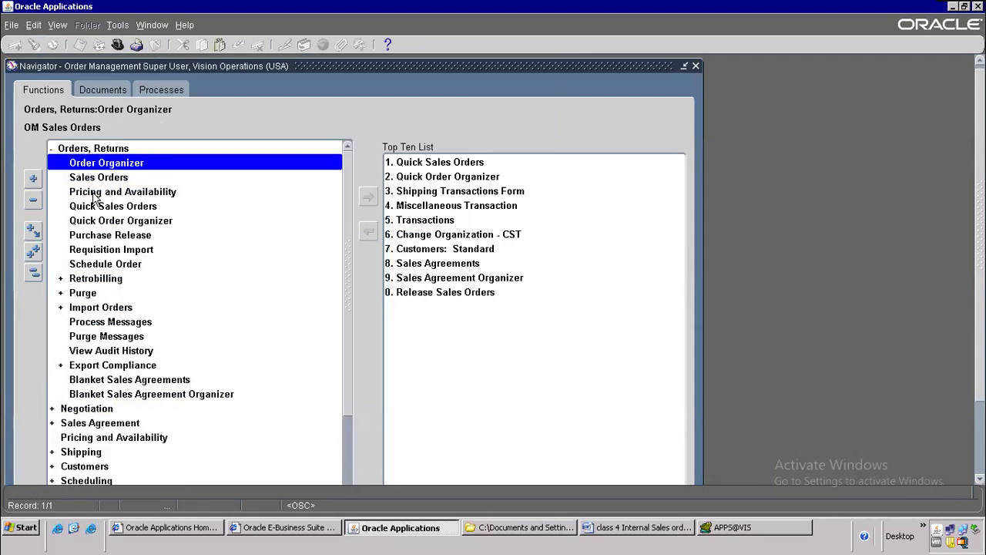
double_click(98, 308)
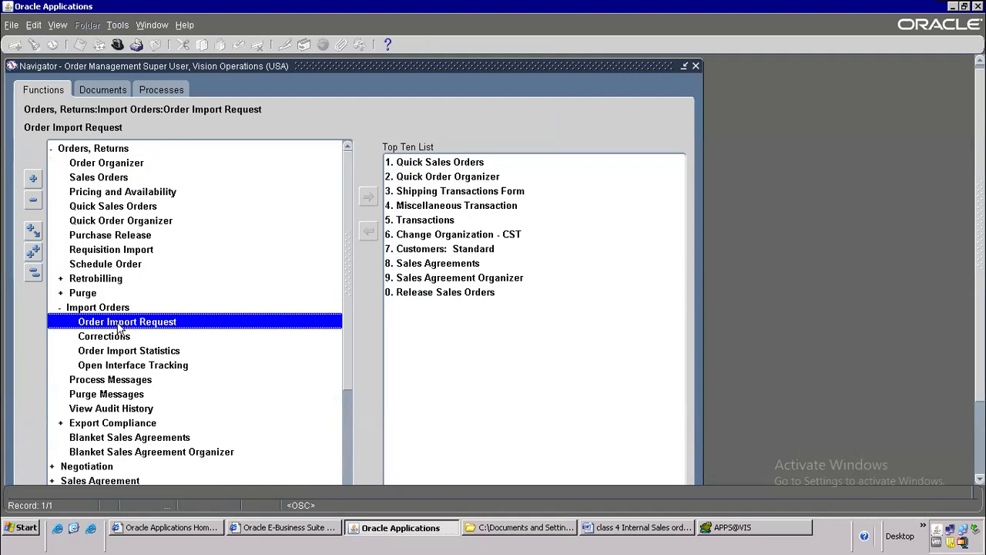
click(55, 26)
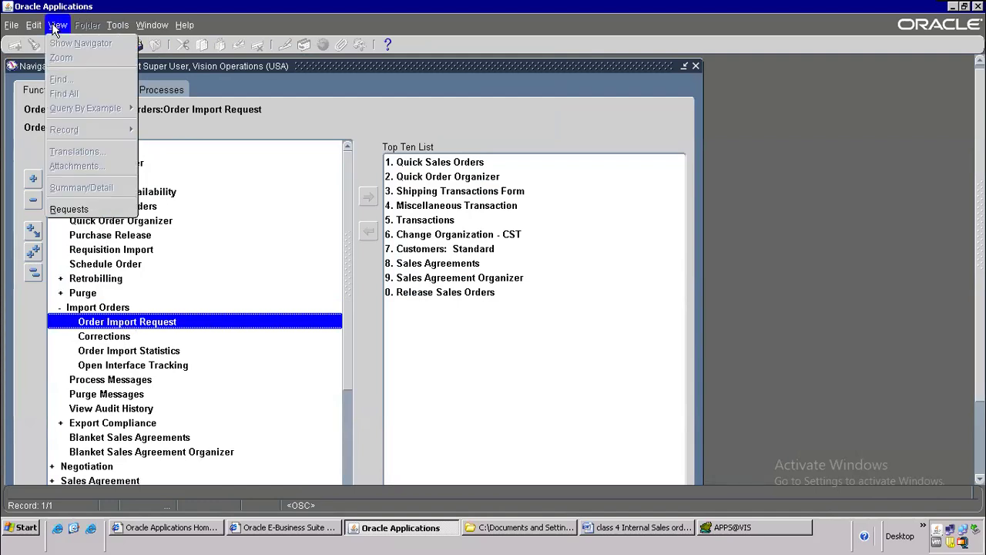
click(82, 207)
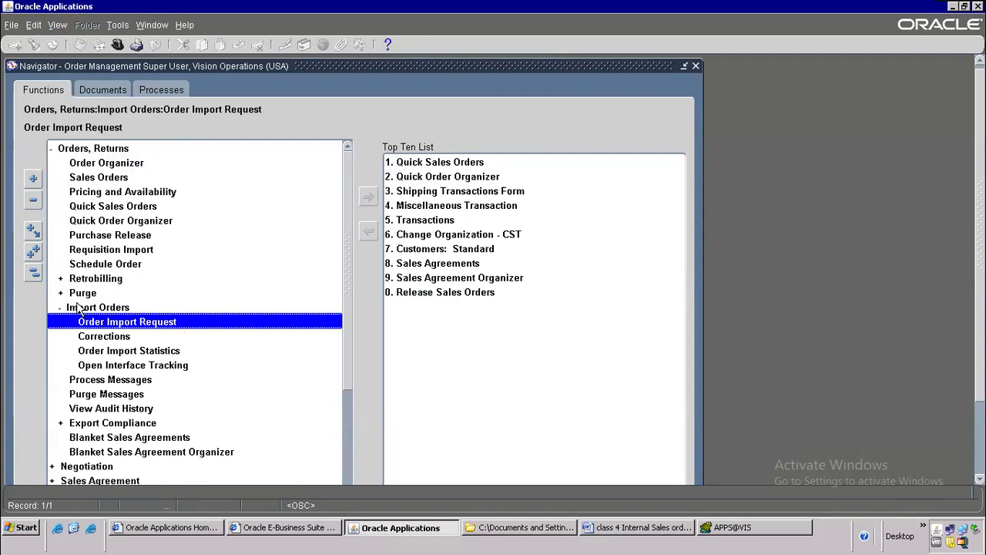
double_click(107, 322)
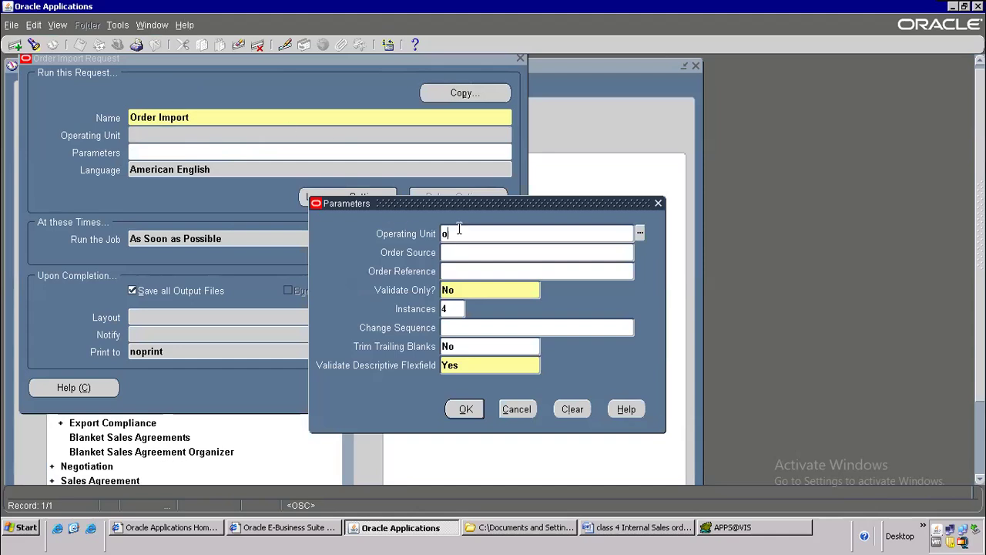
Step: Set the Operating Unit parameter to Vision Operations
key(BackSpace)
key(BackSpace)
text(vision o)
key(Tab)
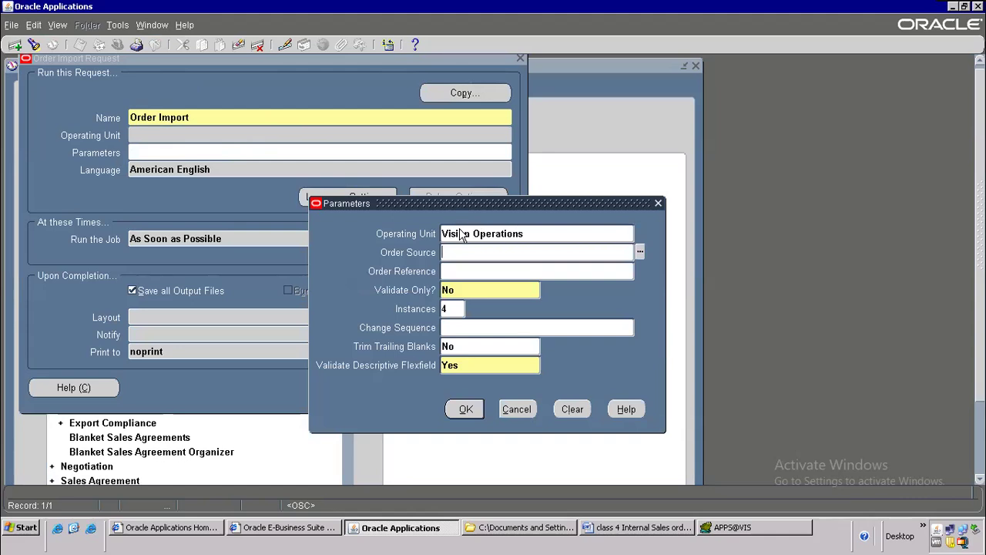
Step: Set Order Source to Internal, as recorded in the Word notes
click(677, 528)
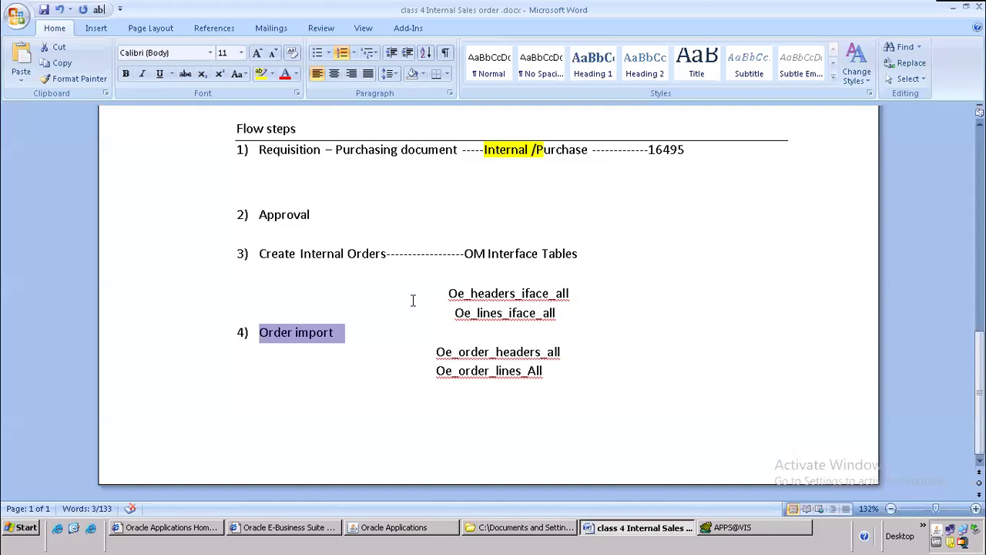
scroll(412, 299, up, 3)
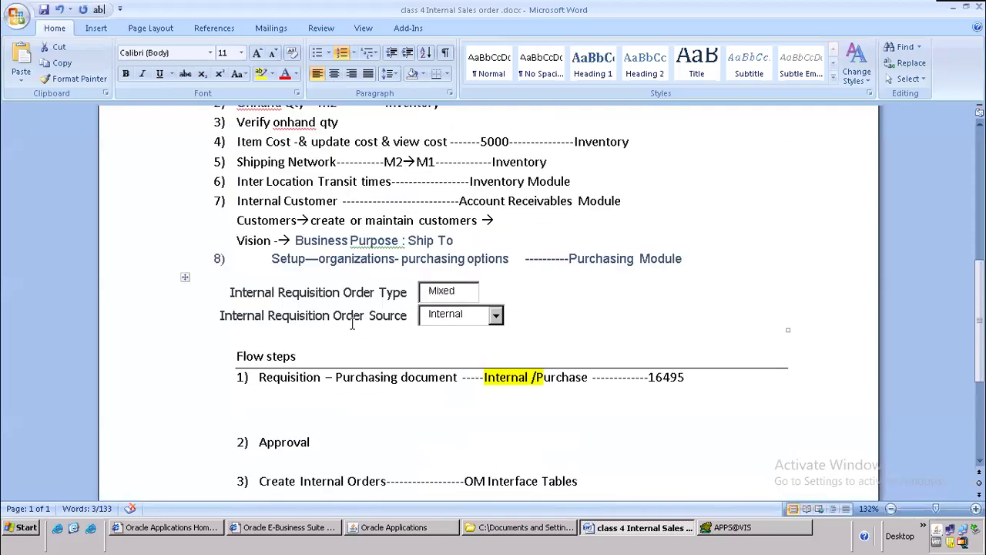
drag(339, 315, 450, 312)
click(435, 337)
click(445, 316)
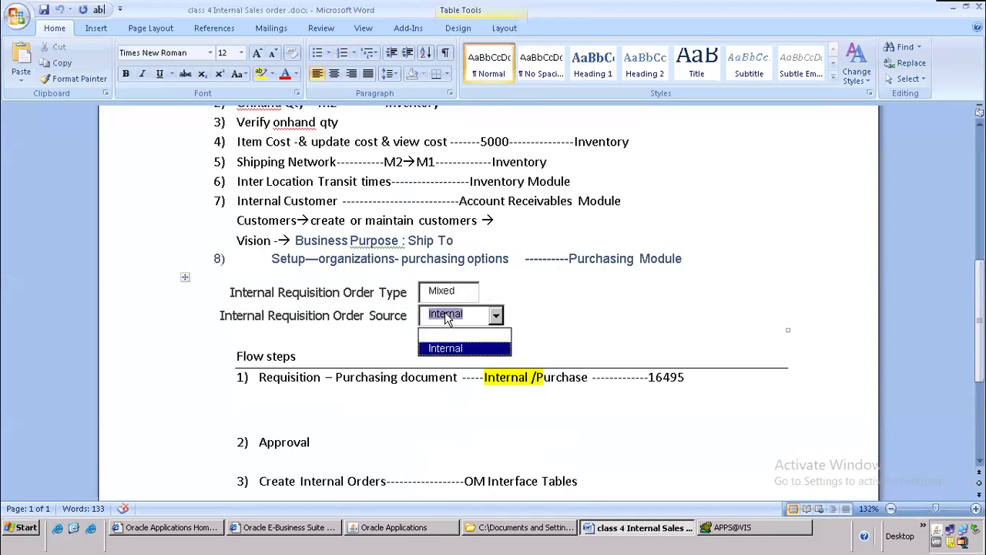
key(alt+Tab)
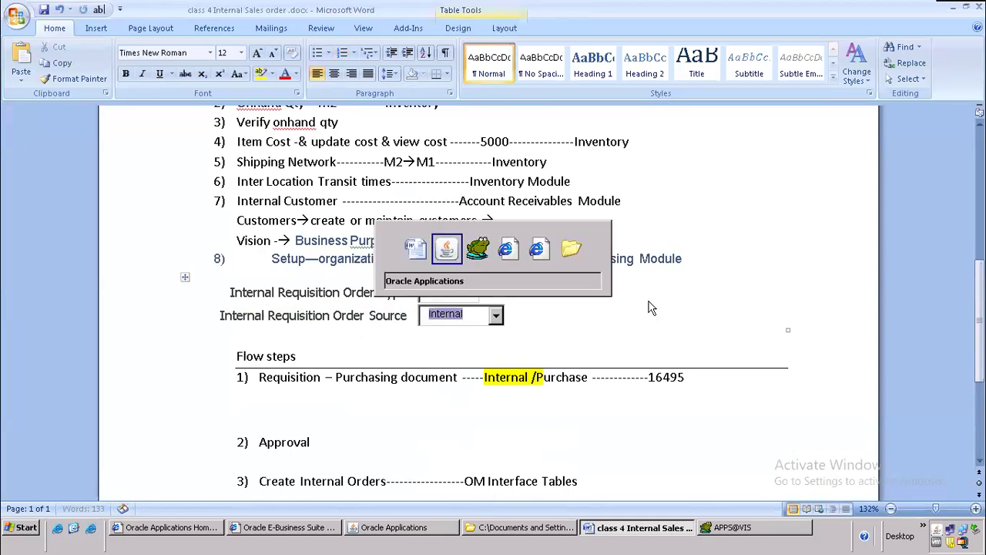
click(446, 255)
text(internal)
key(Tab)
key(Tab)
key(Tab)
key(Tab)
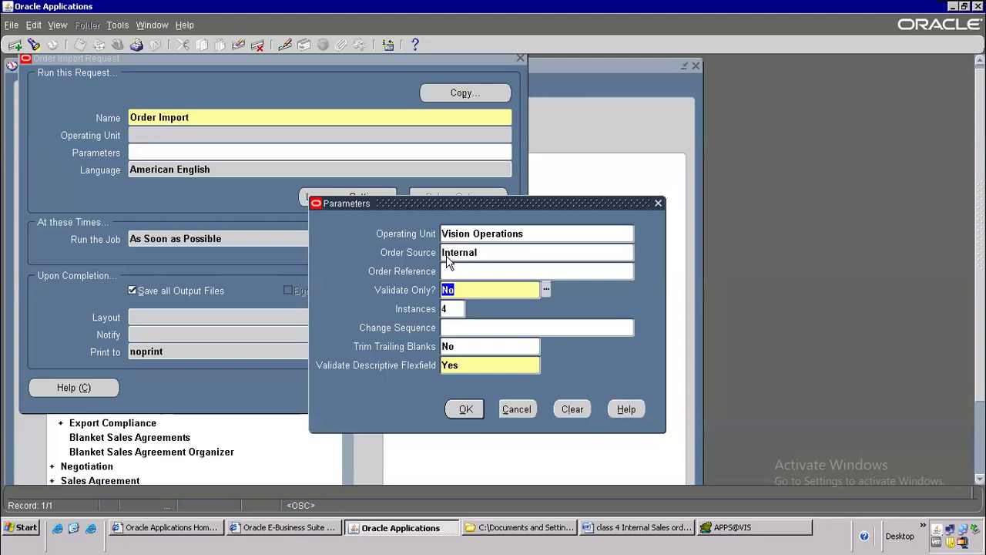
Step: Copy requisition number 16495 from the notes for the Order Reference parameter
click(477, 270)
click(639, 527)
scroll(681, 358, down, 3)
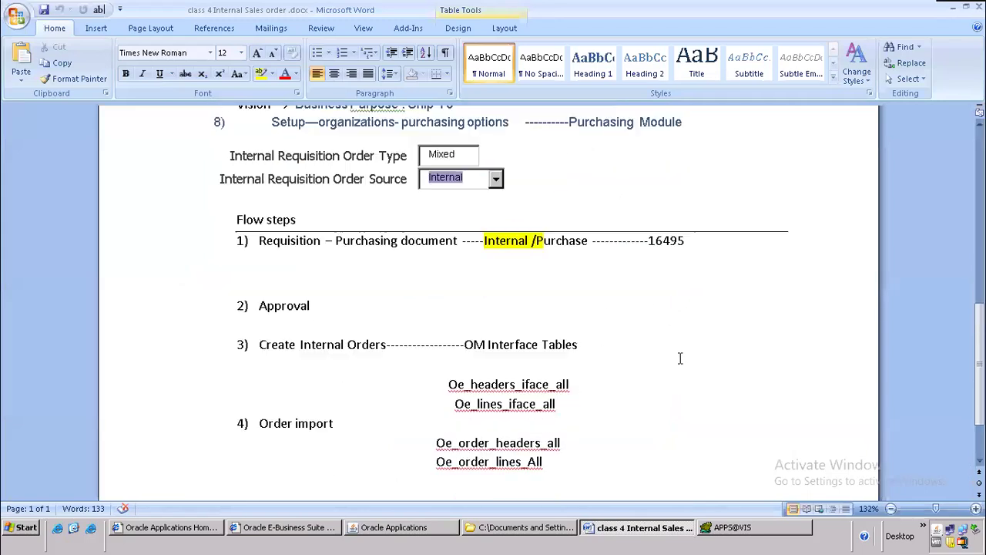
drag(647, 241, 712, 241)
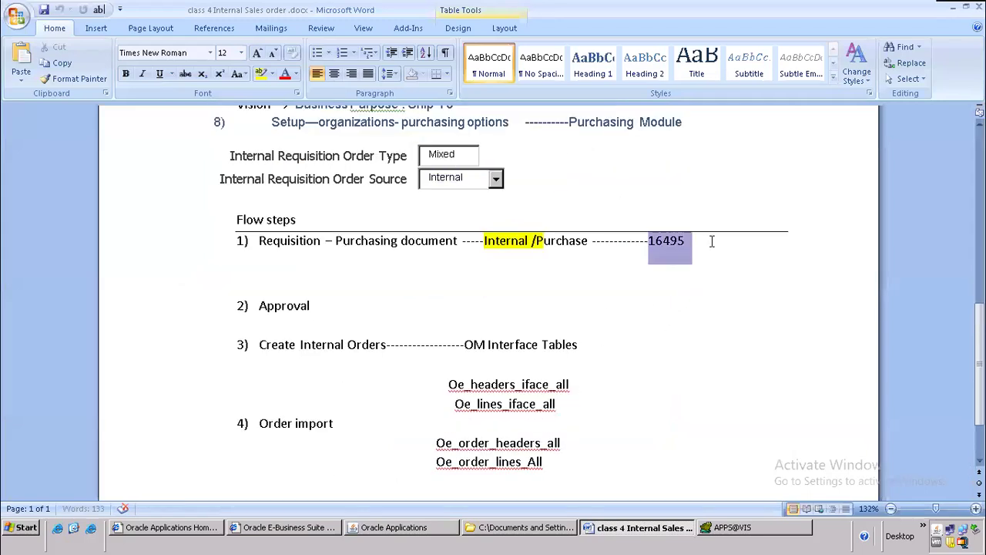
scroll(554, 352, down, 2)
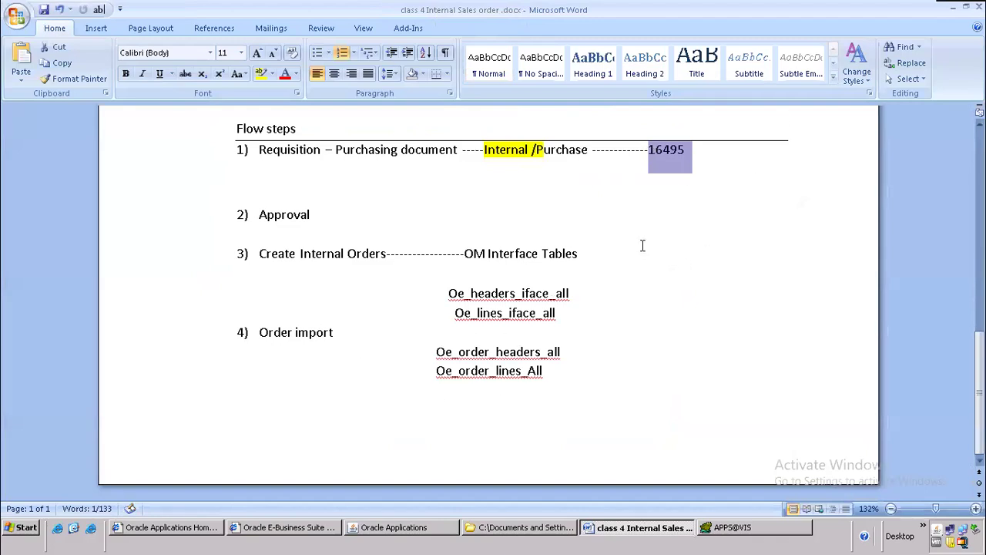
click(392, 531)
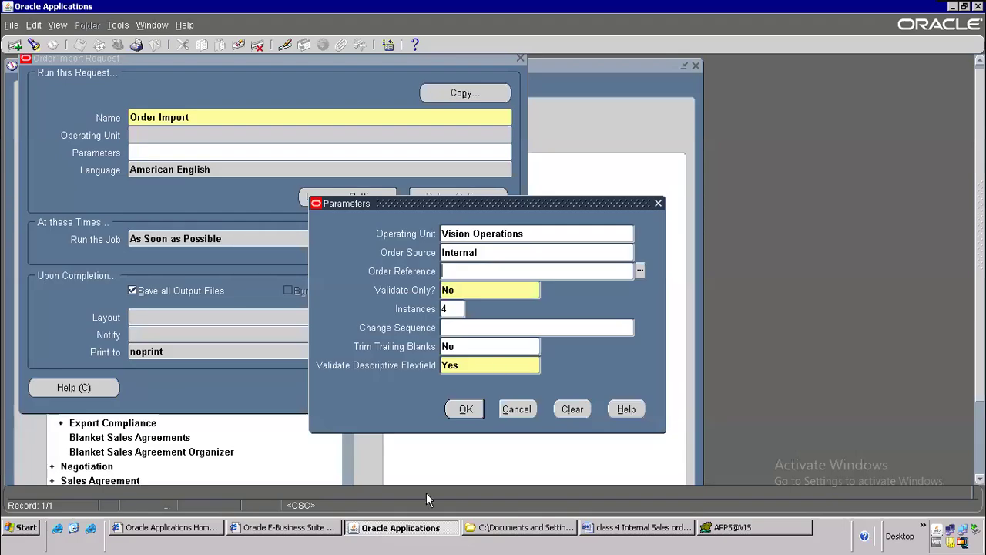
Step: Choose order reference 16495 from the Order Reference list
click(639, 270)
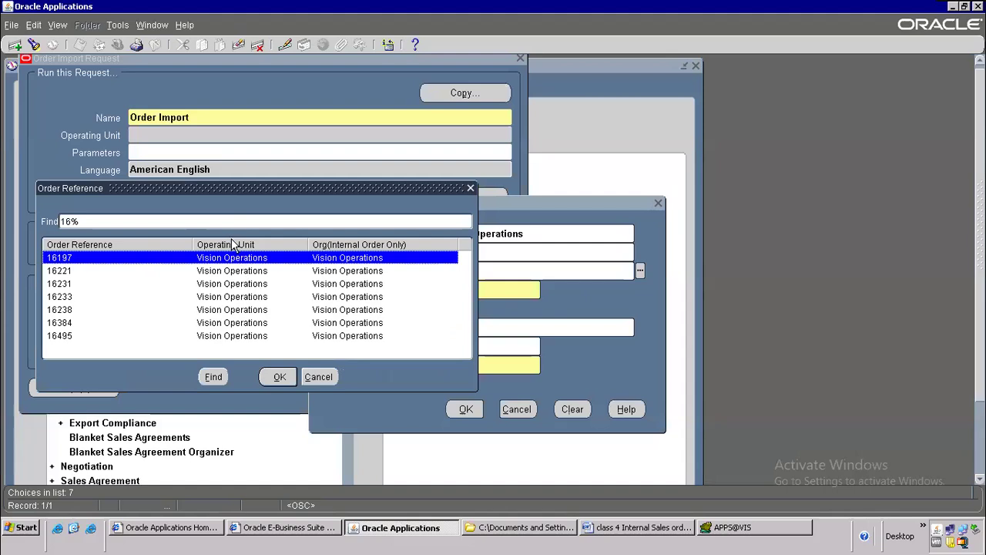
drag(308, 188, 509, 114)
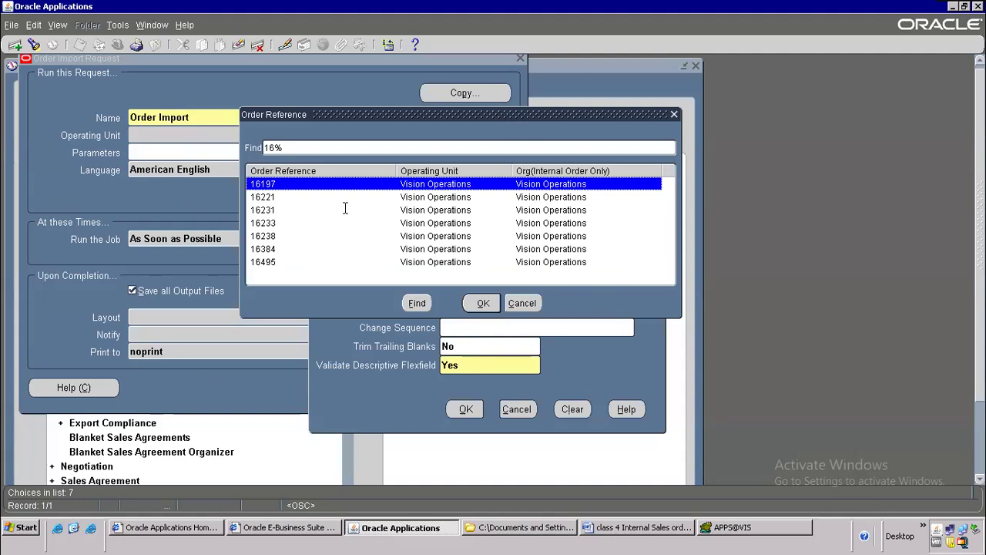
click(248, 263)
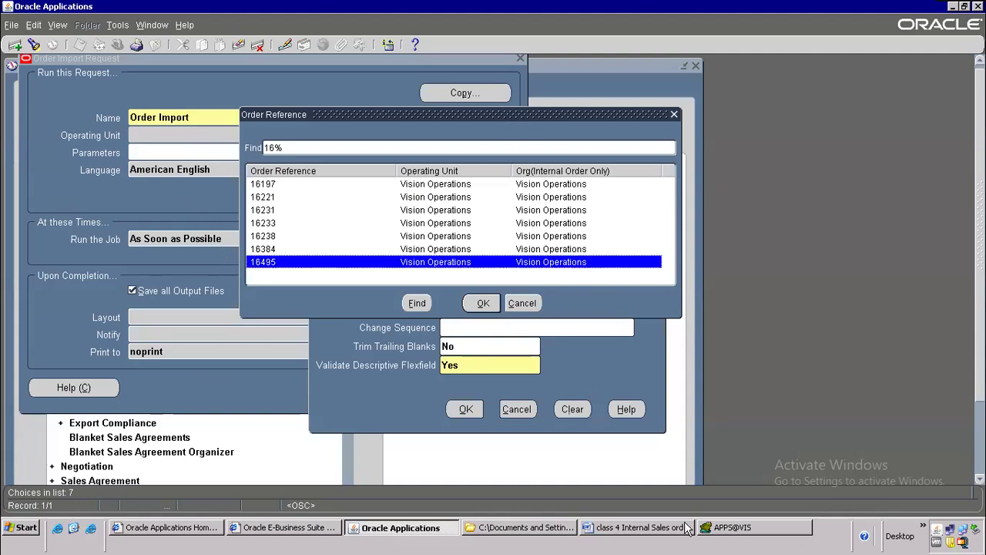
click(680, 527)
click(269, 186)
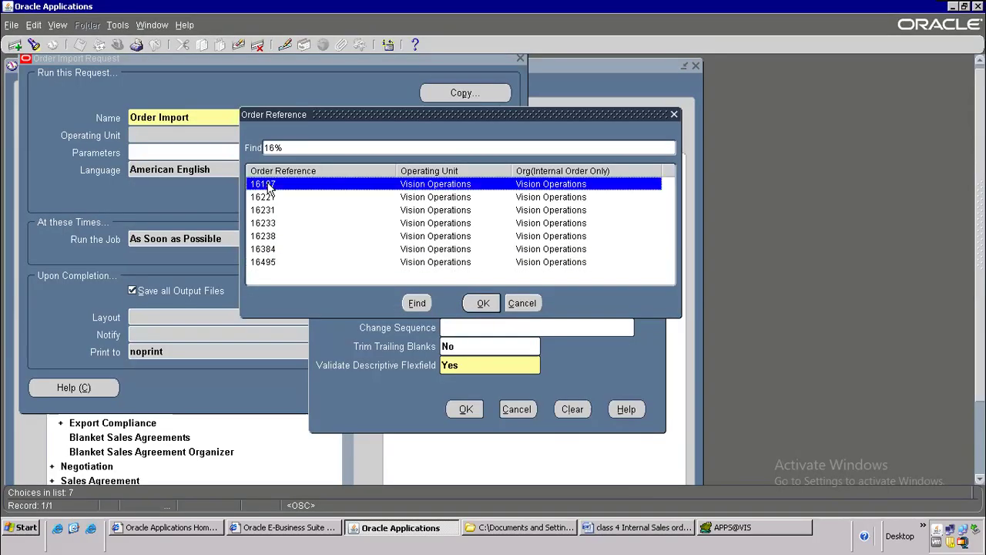
key(Down)
key(Down)
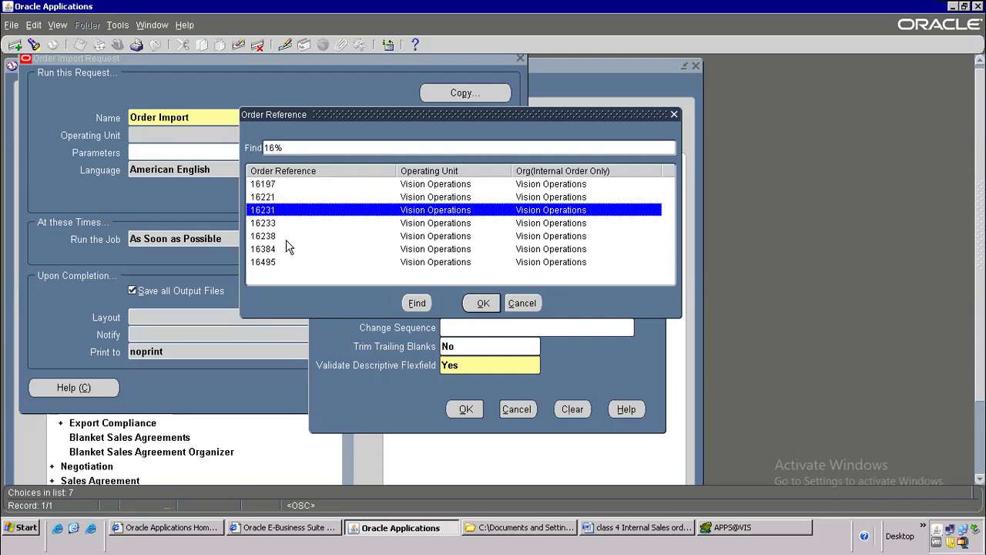
click(270, 262)
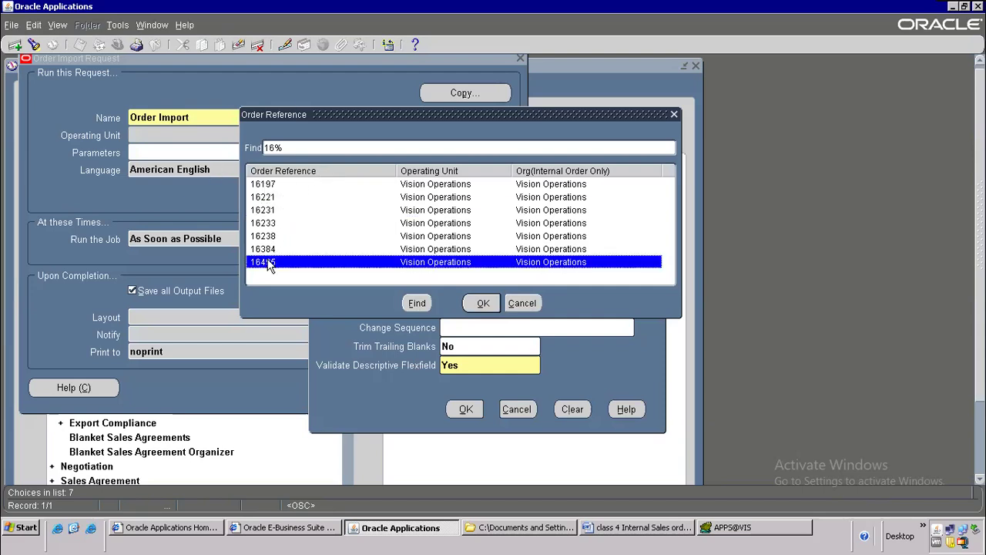
double_click(268, 262)
click(476, 271)
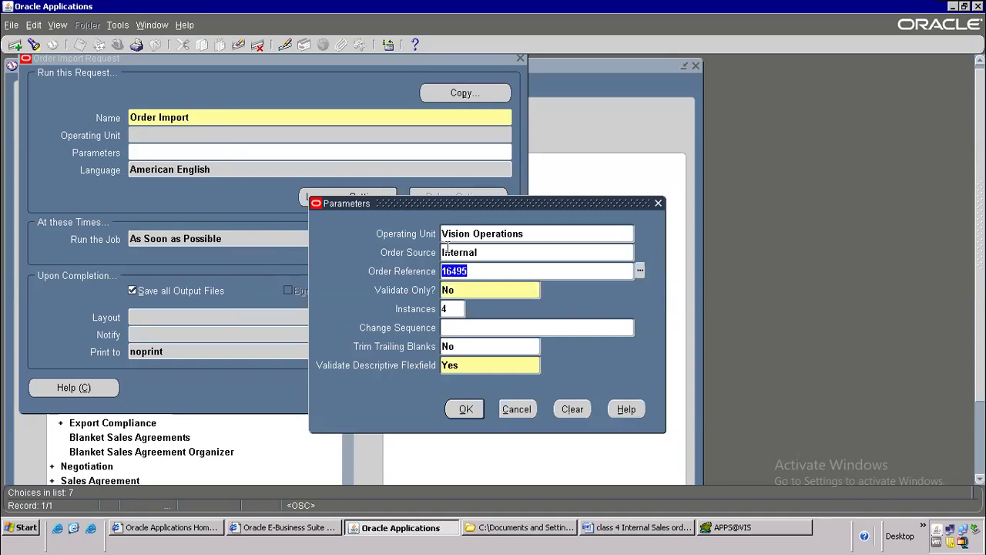
Step: Submit the Order Import request without submitting another
click(461, 408)
click(387, 392)
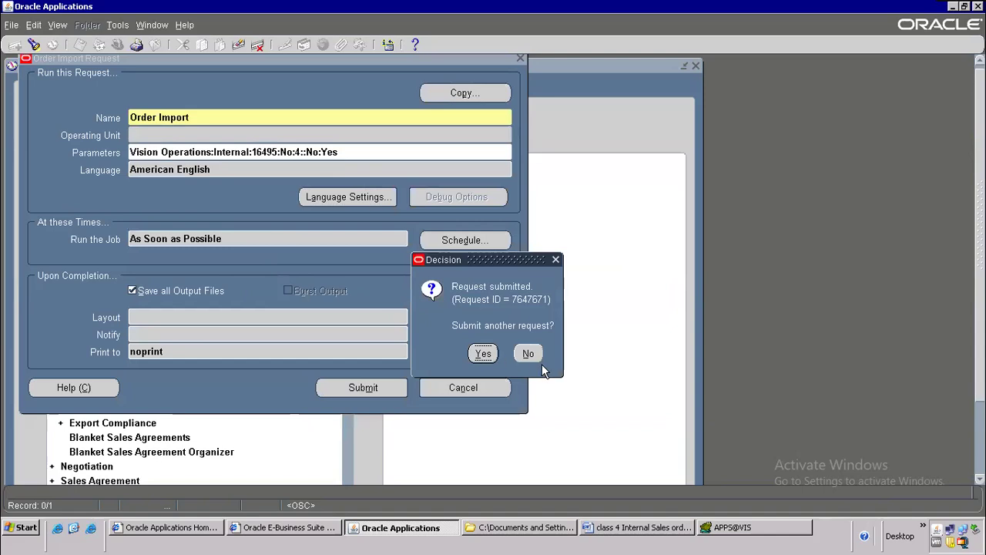
click(530, 353)
Step: Find Order Import request 7647671 in View Requests, shown as Pending, Standby
click(57, 25)
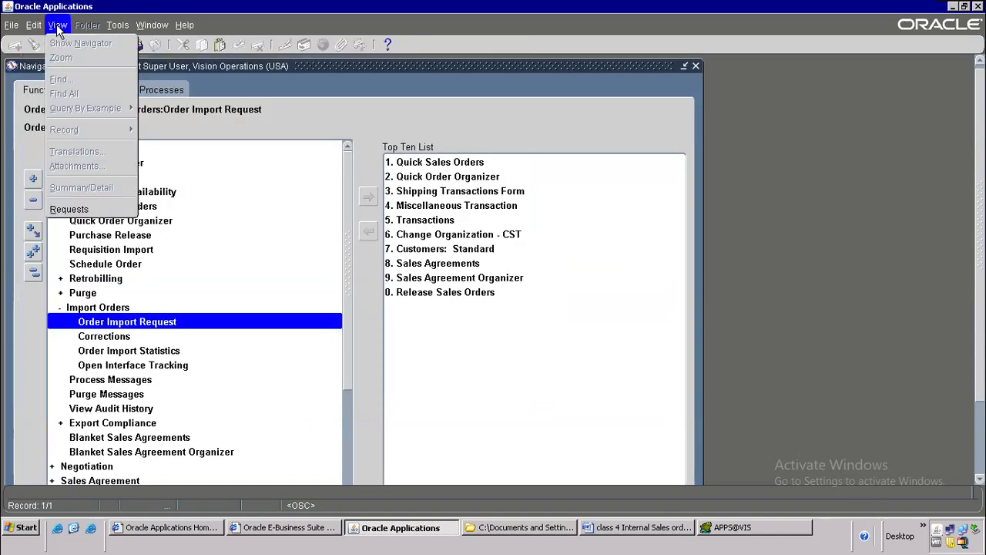
click(95, 210)
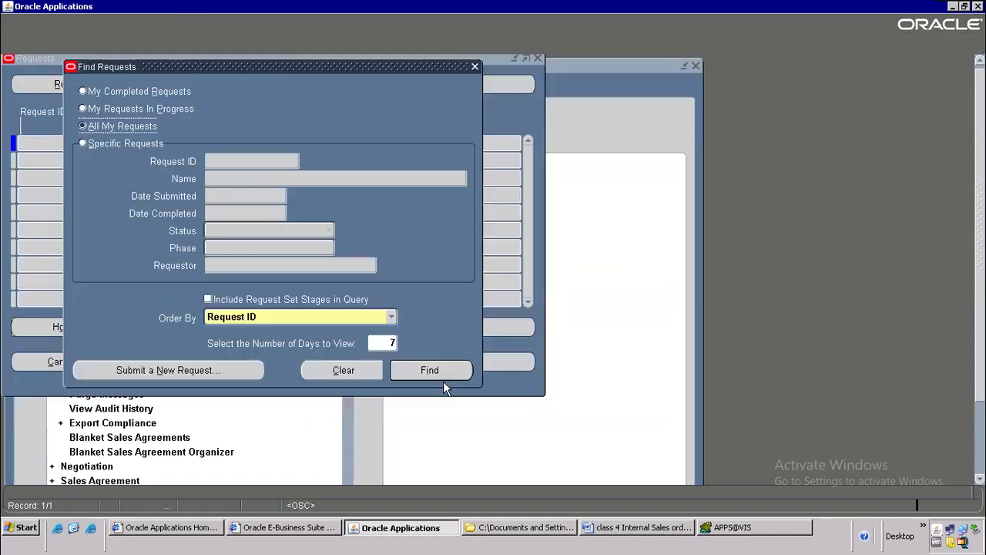
click(446, 370)
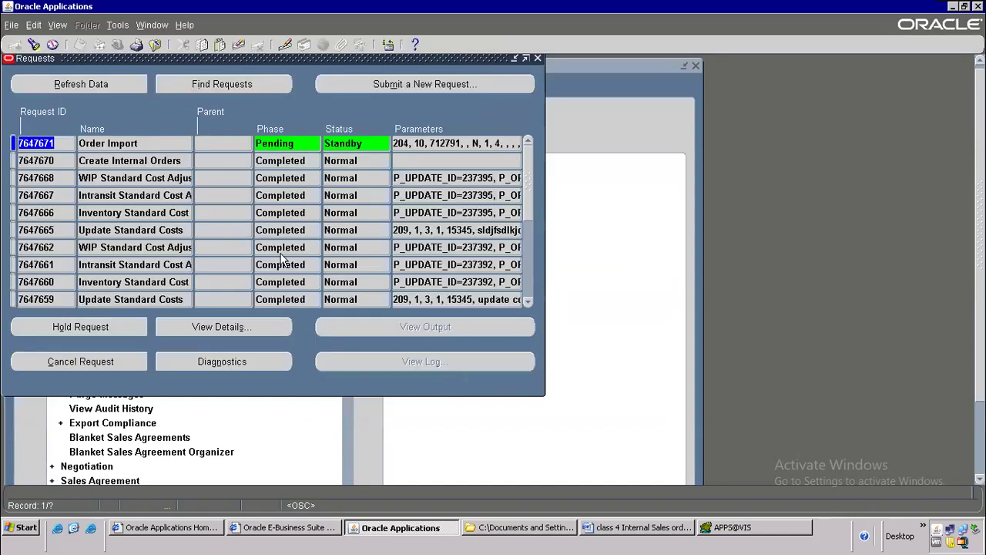
click(118, 141)
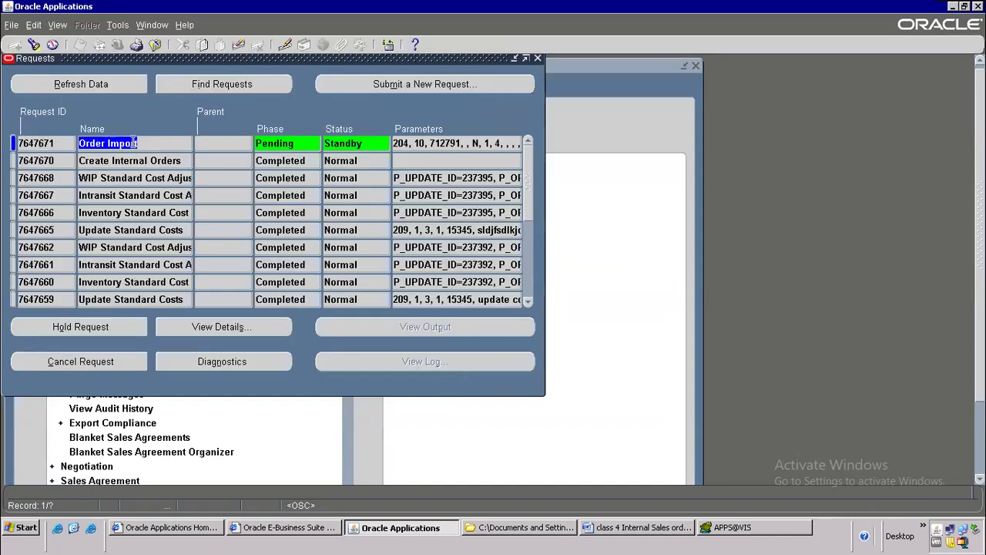
click(613, 530)
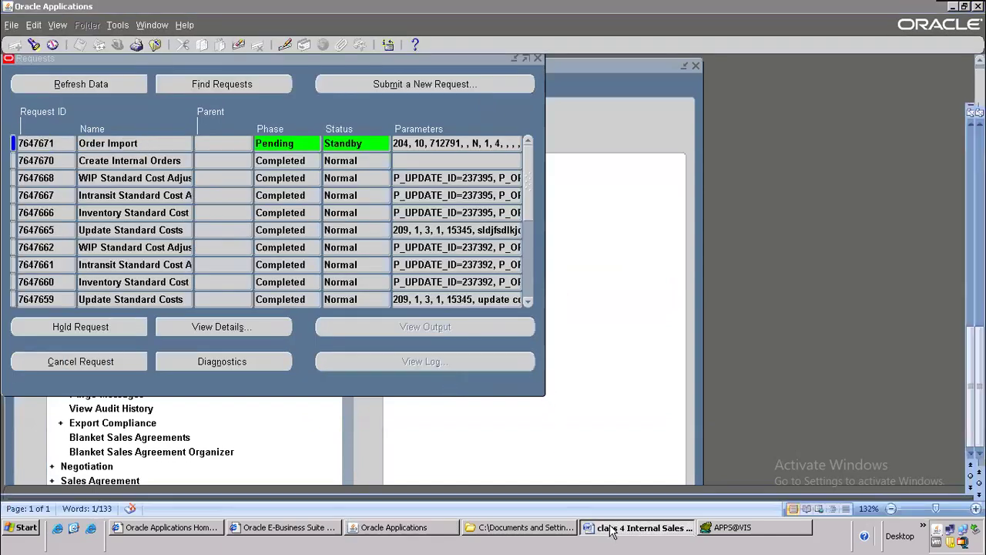
drag(432, 292, 577, 315)
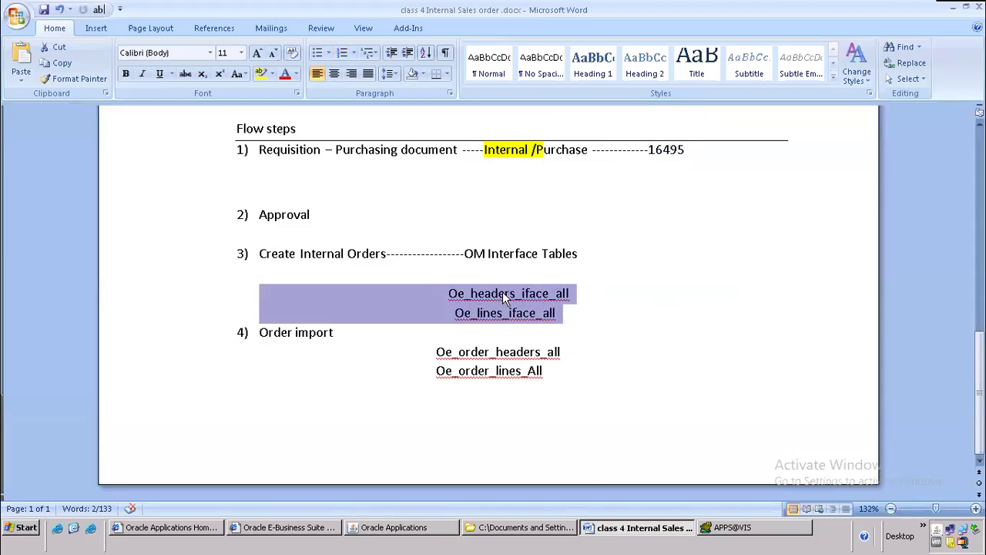
drag(262, 149, 582, 162)
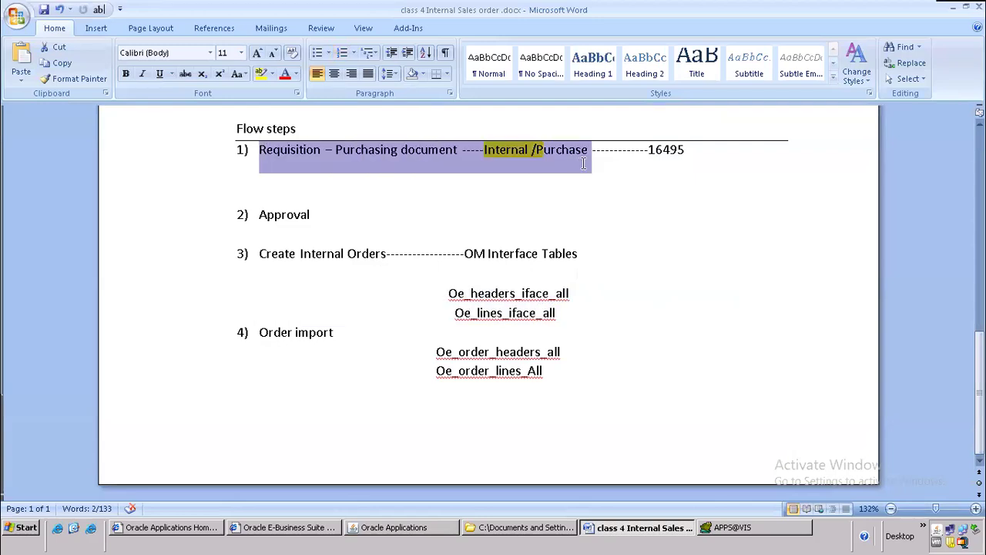
drag(450, 289, 259, 349)
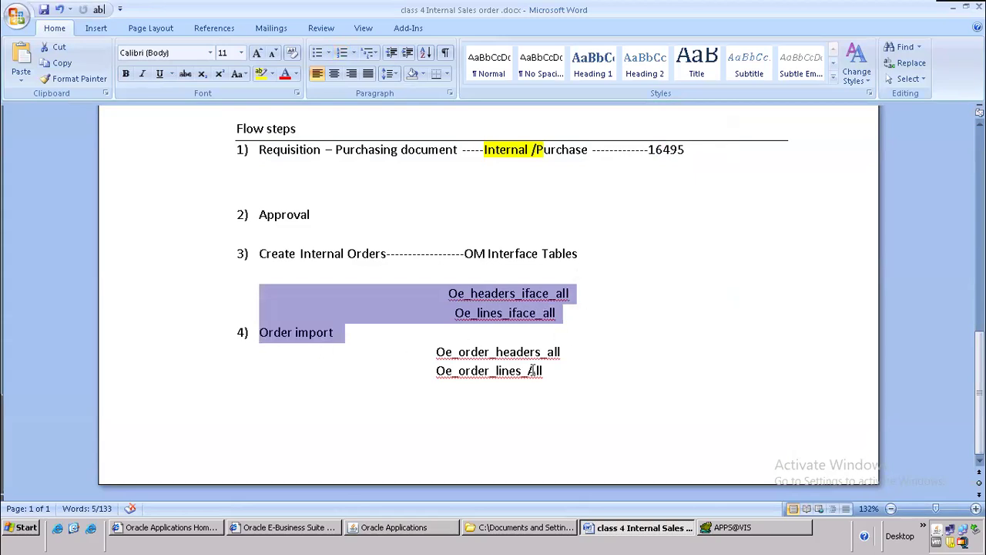
click(396, 527)
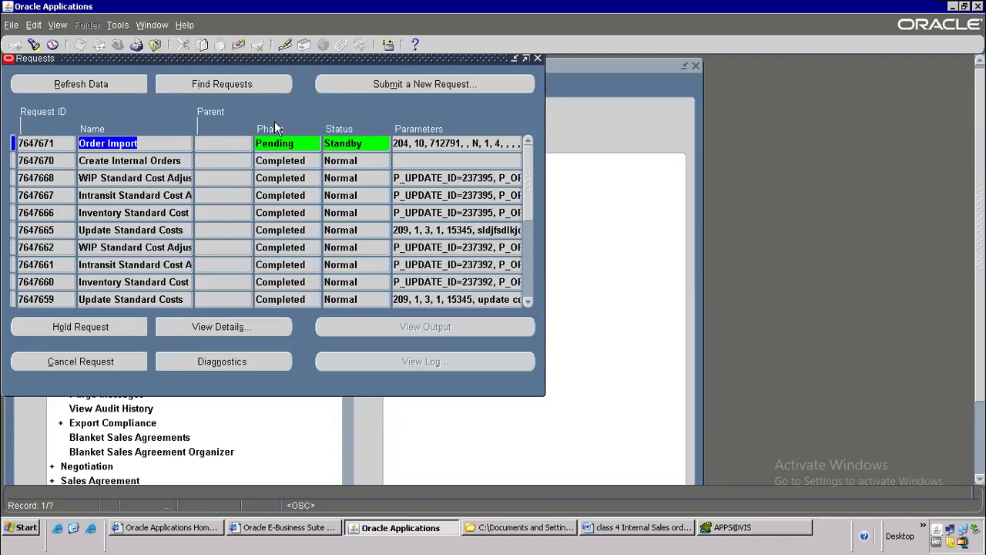
Step: Refresh the request statuses while Order Import 7647671 and child 7647672 run
click(99, 85)
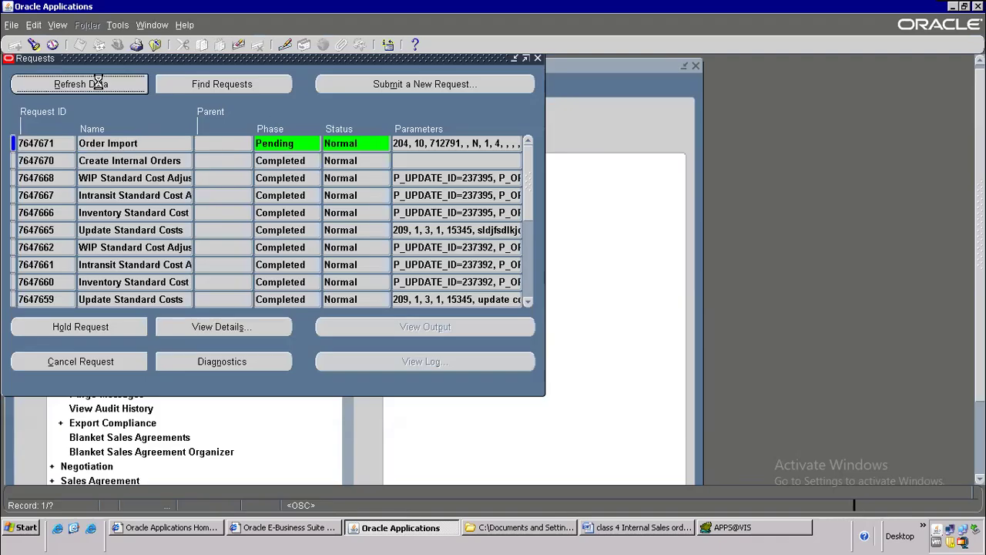
click(99, 85)
click(99, 87)
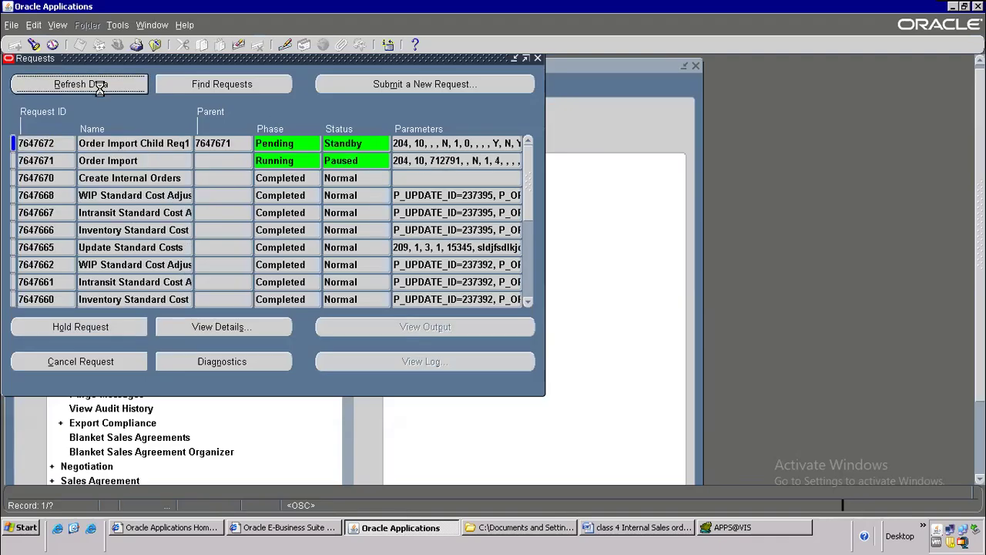
click(102, 84)
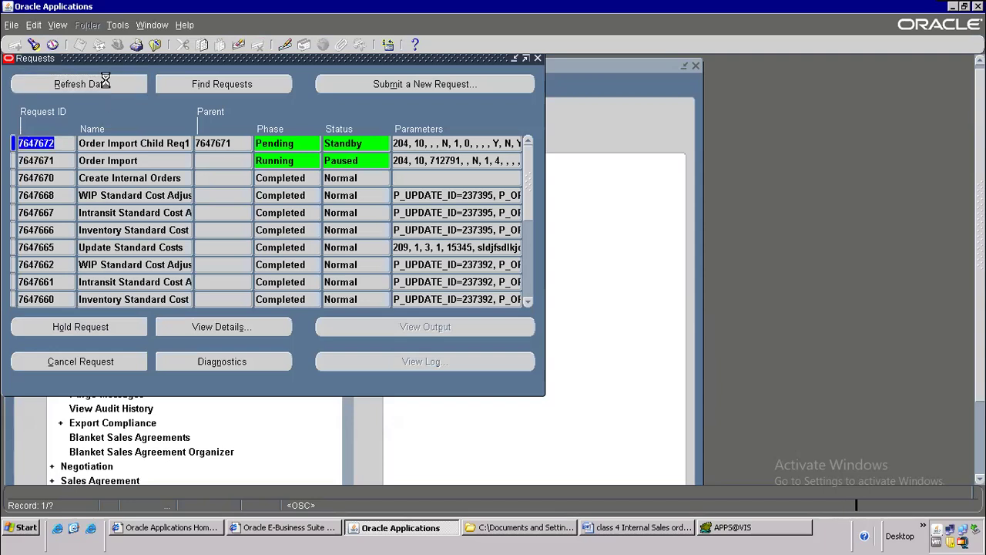
click(105, 82)
click(139, 160)
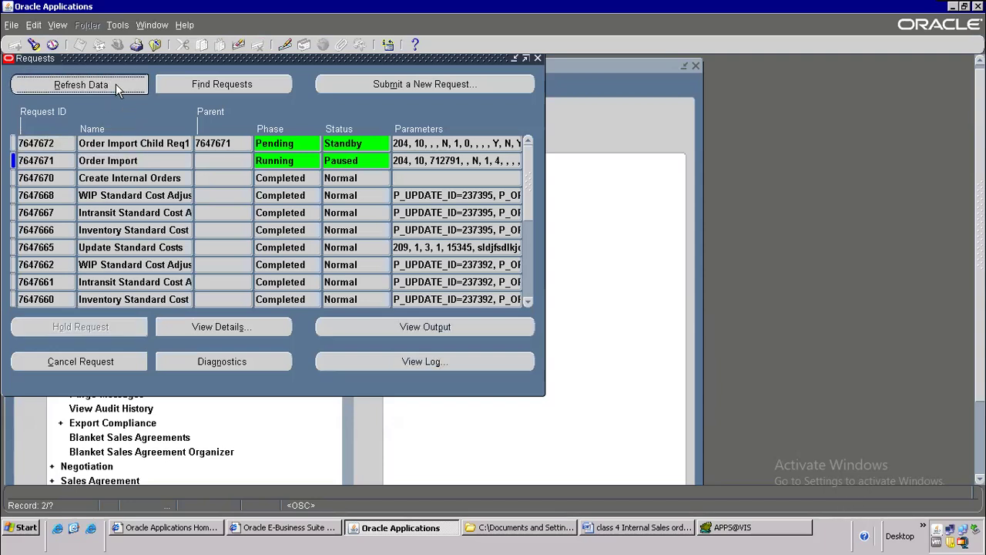
click(116, 84)
click(115, 84)
click(122, 78)
click(123, 83)
click(122, 83)
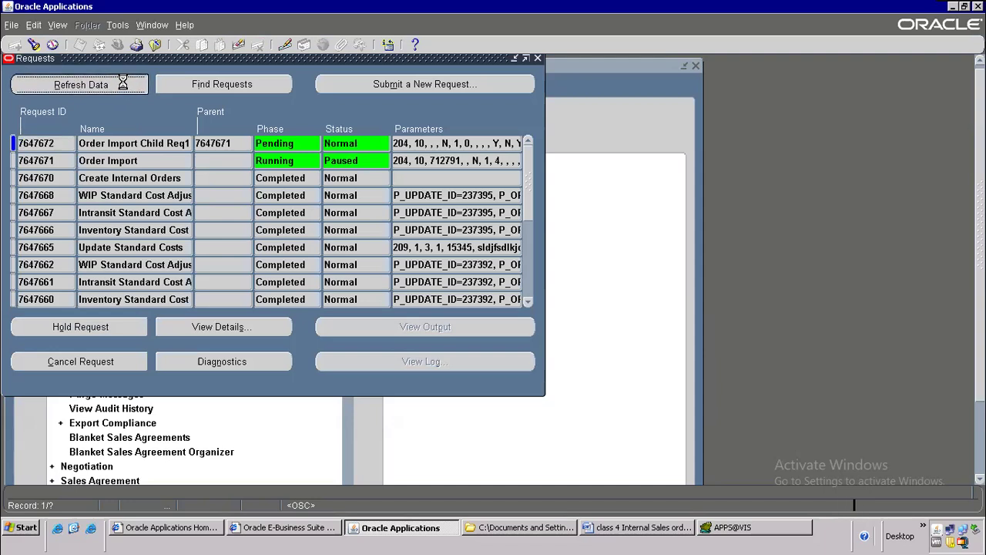
click(137, 143)
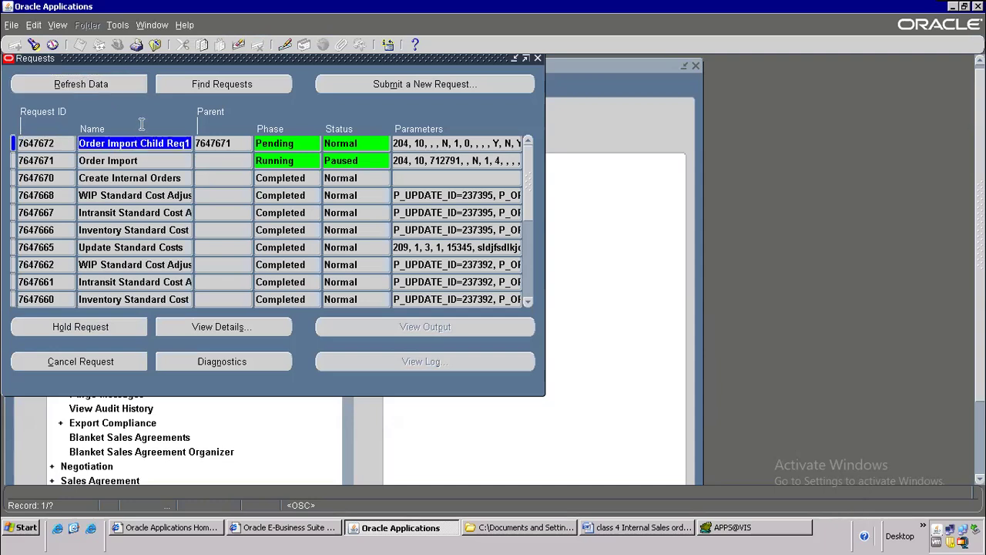
click(122, 85)
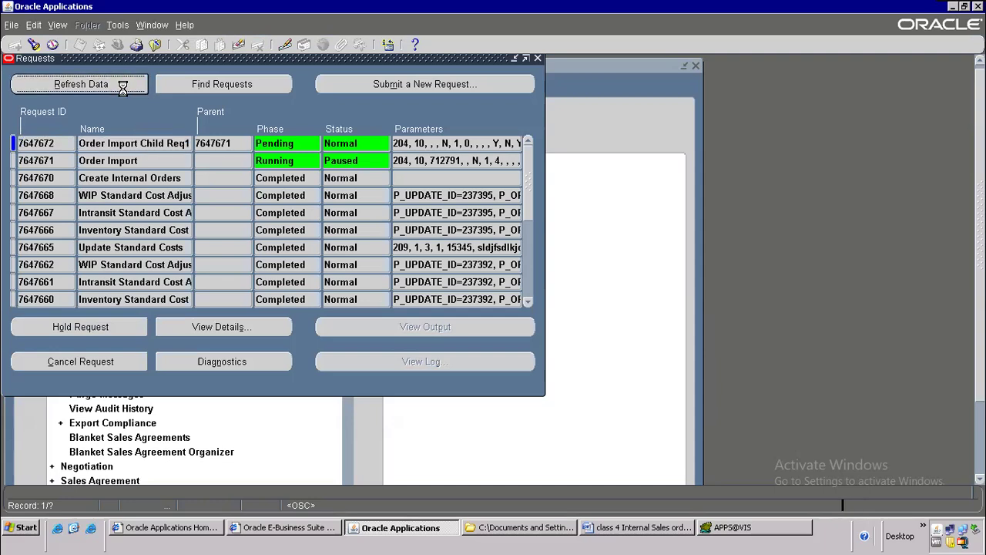
click(132, 160)
click(114, 85)
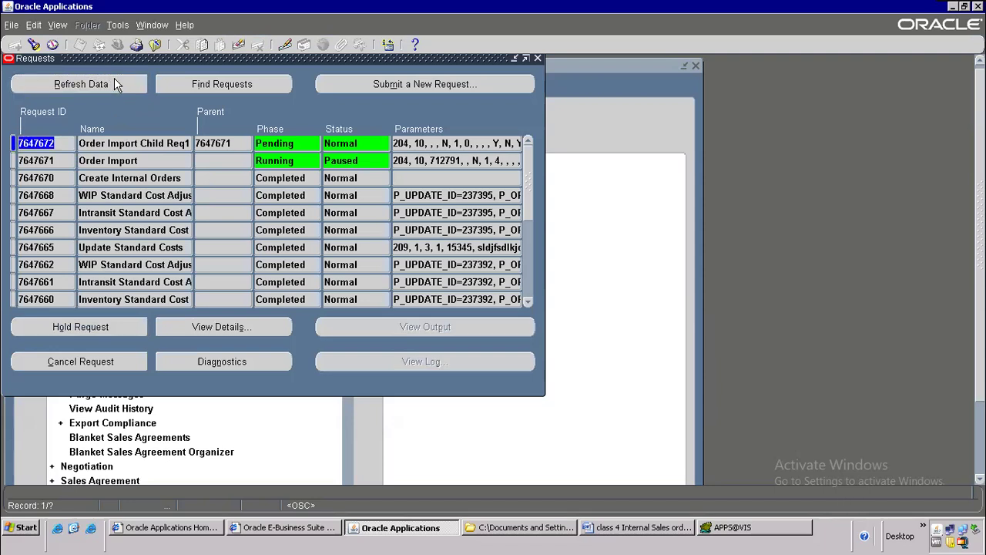
click(116, 85)
click(116, 85)
click(115, 85)
click(116, 85)
click(115, 85)
click(116, 85)
click(111, 84)
click(111, 83)
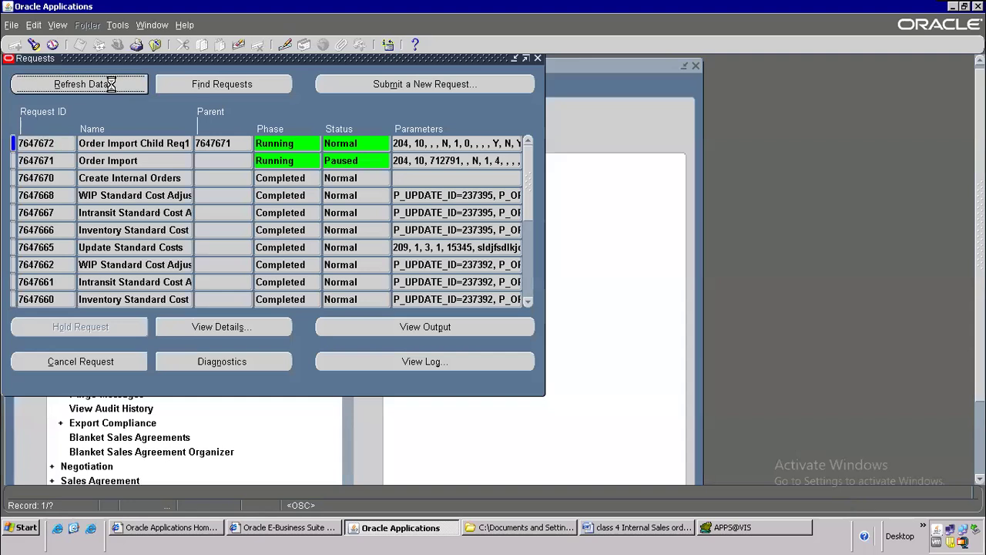
Step: Once Order Import shows Completed, Normal, open its output report
click(111, 83)
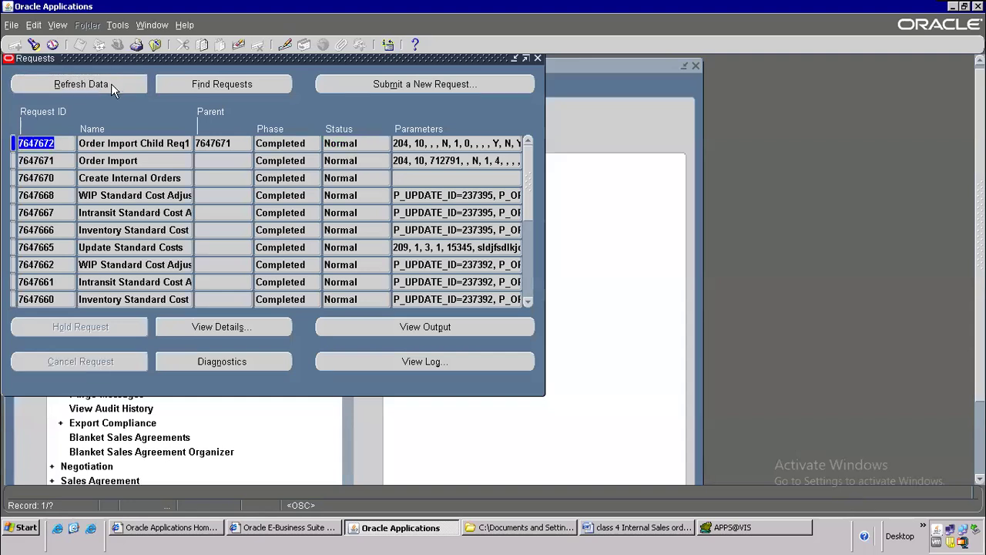
click(137, 160)
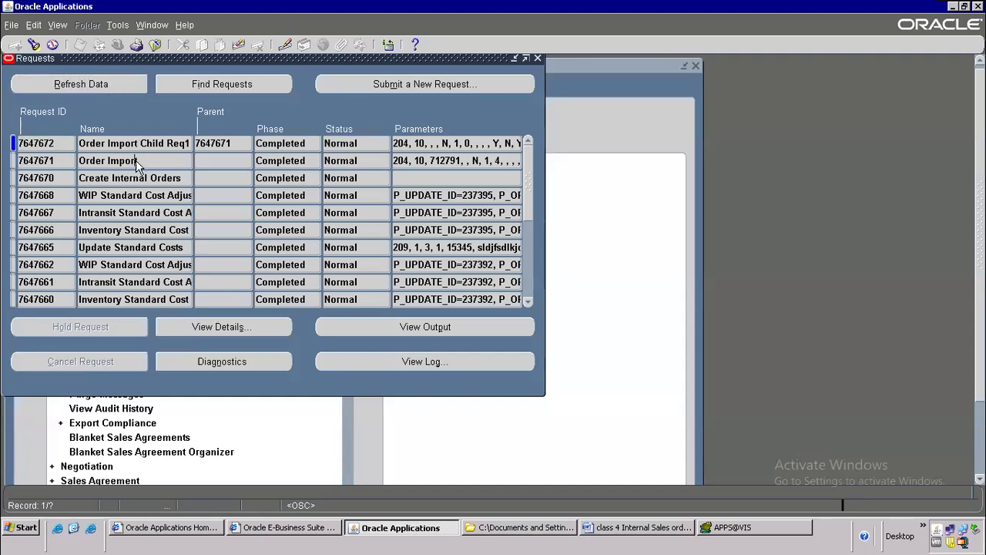
click(441, 327)
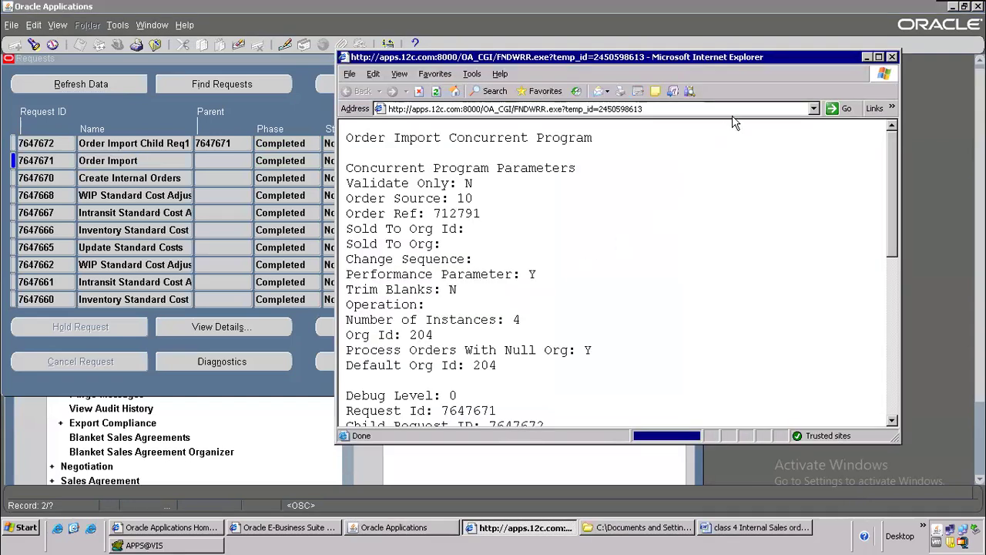
Step: Maximize the Order Import output for reference 712791 and scroll through it
click(879, 56)
scroll(263, 293, down, 5)
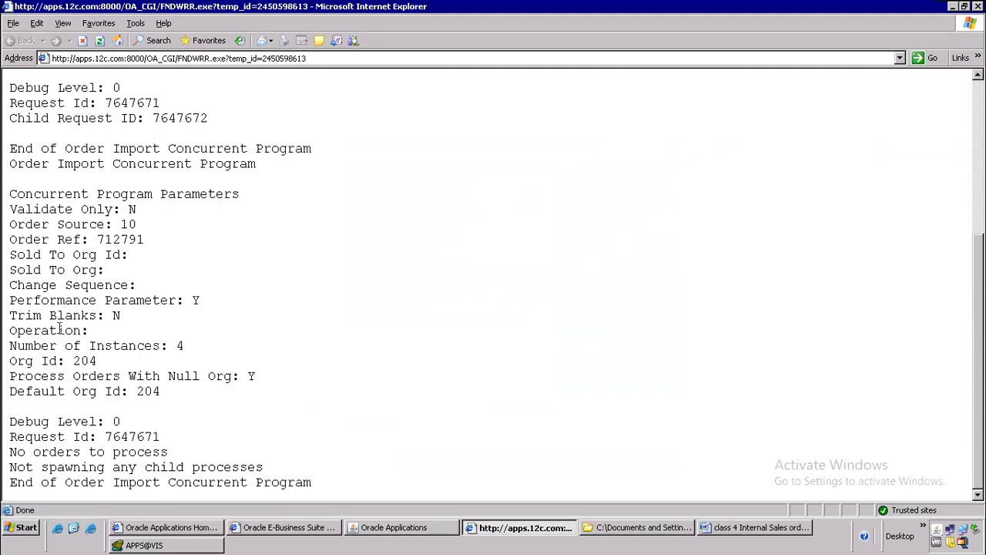
scroll(85, 258, up, 6)
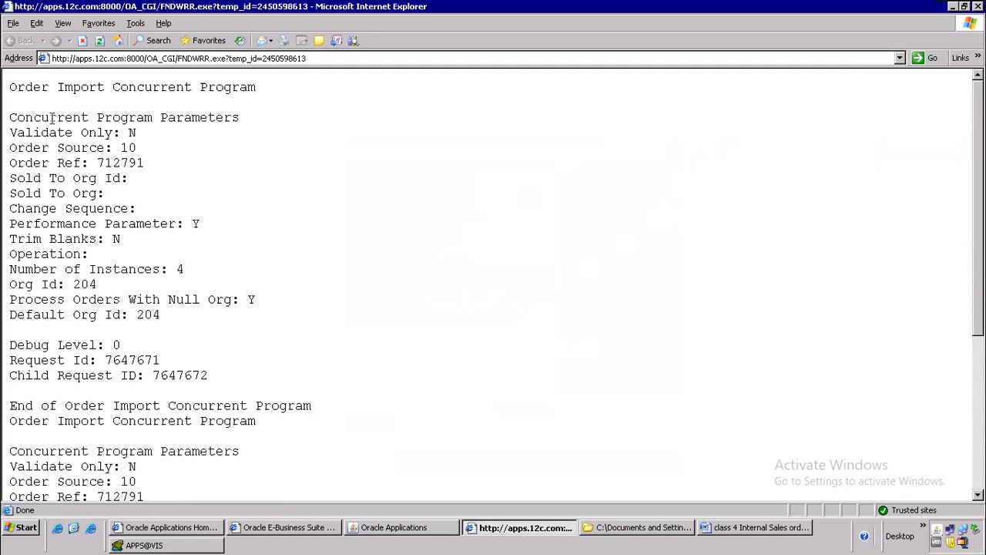
scroll(93, 245, down, 4)
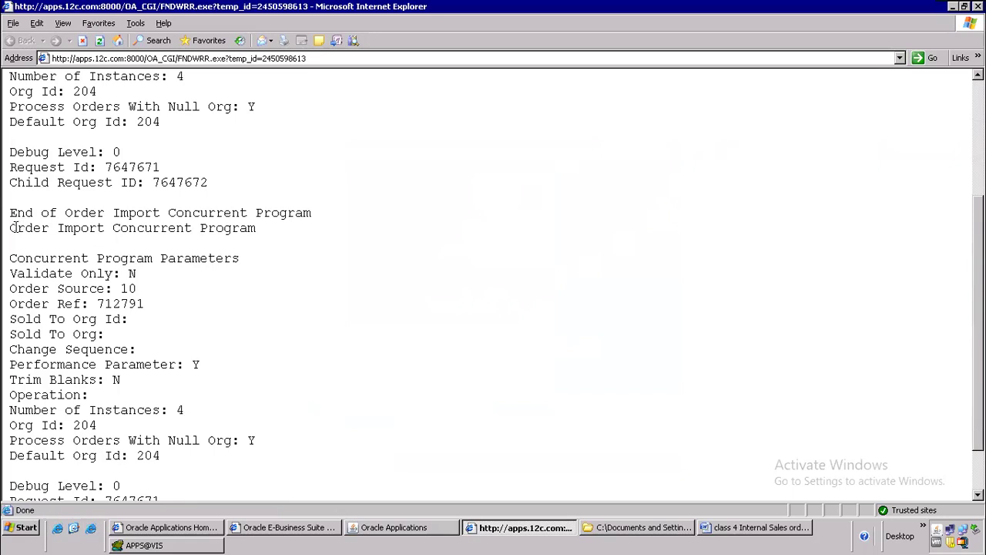
Step: Highlight the Order Import program lines and request id 7647671, then return to Oracle Requests
drag(10, 227, 262, 233)
drag(47, 250, 142, 351)
scroll(254, 304, down, 1)
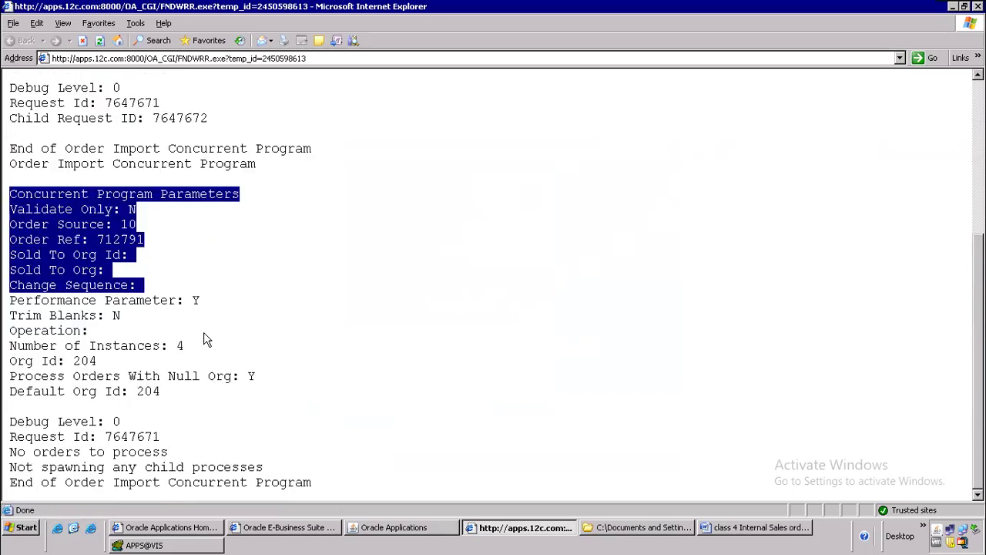
drag(10, 436, 189, 437)
drag(58, 479, 370, 510)
click(149, 249)
scroll(154, 260, up, 5)
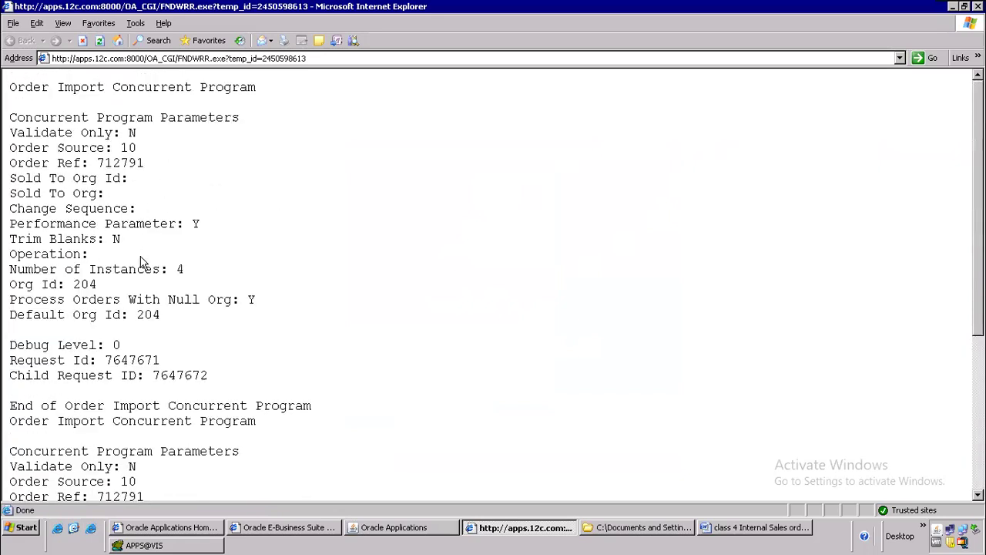
key(alt+Tab)
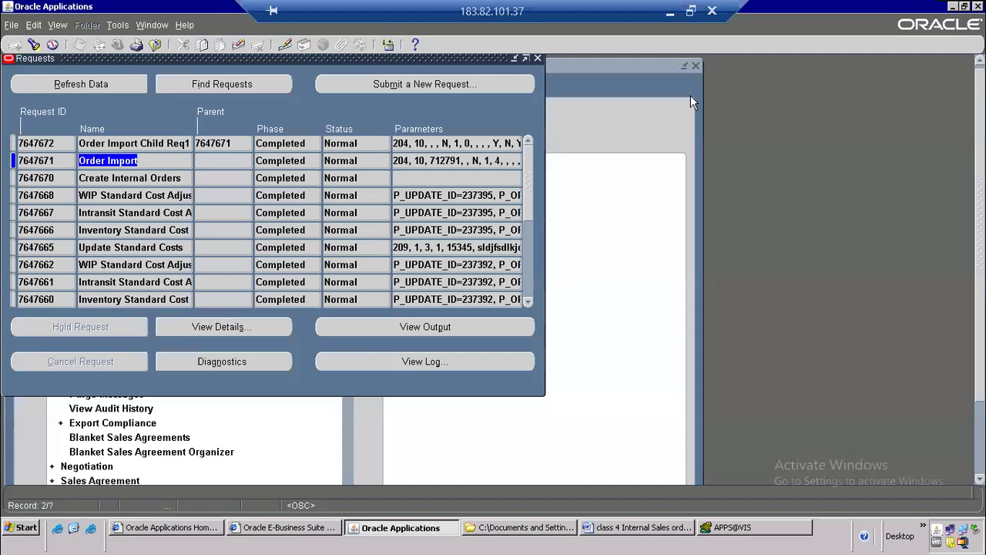
Step: Close Requests and open the Order Organizer from Orders, Returns > Sales Orders
click(155, 45)
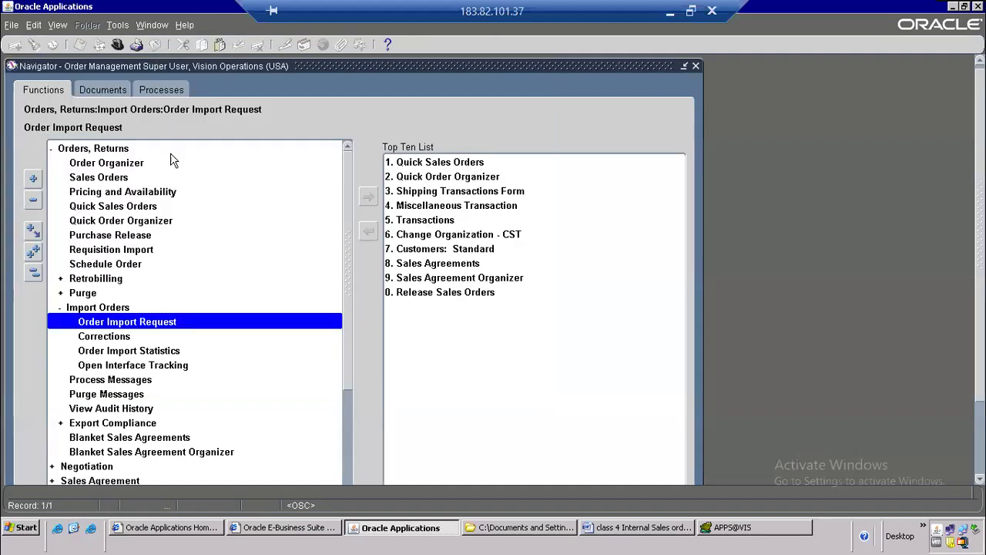
double_click(108, 164)
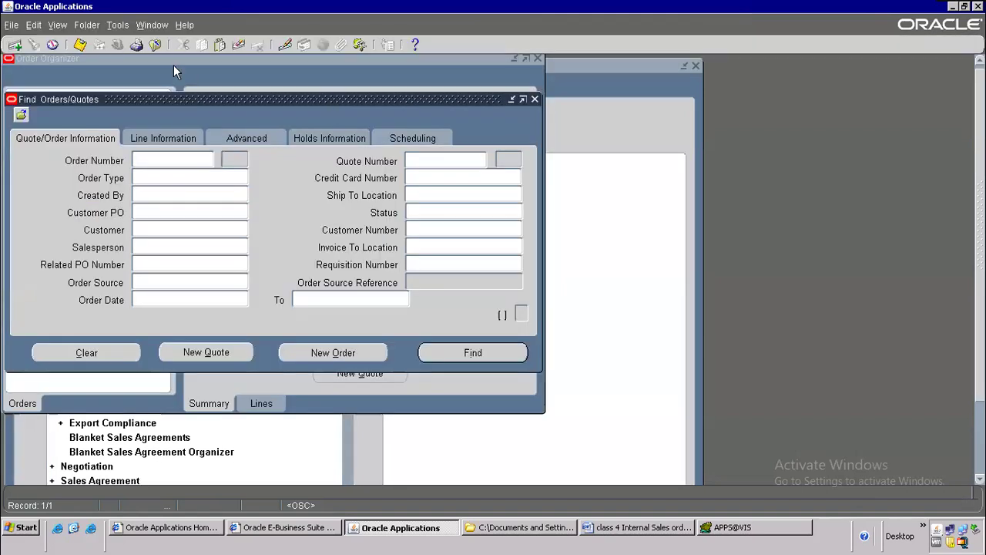
click(155, 45)
click(96, 149)
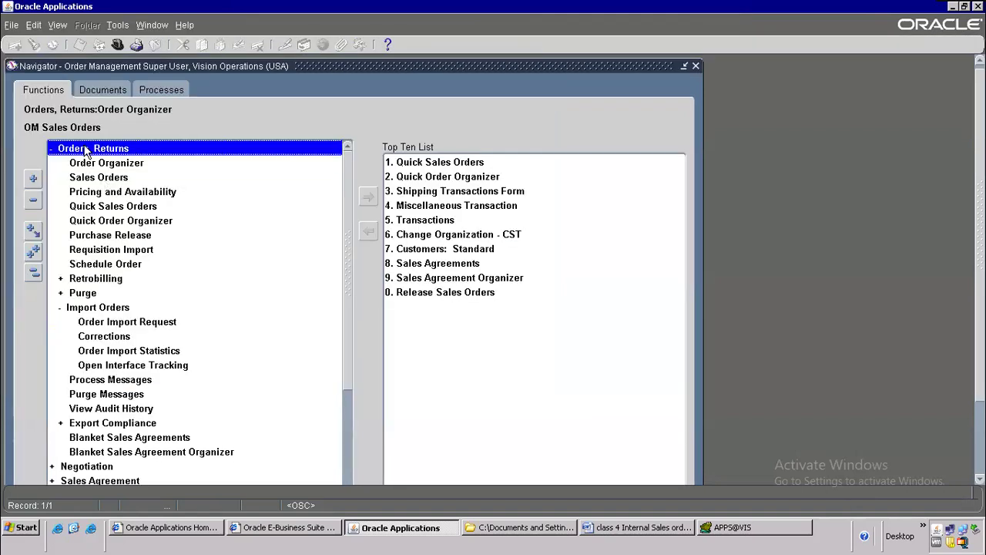
click(98, 179)
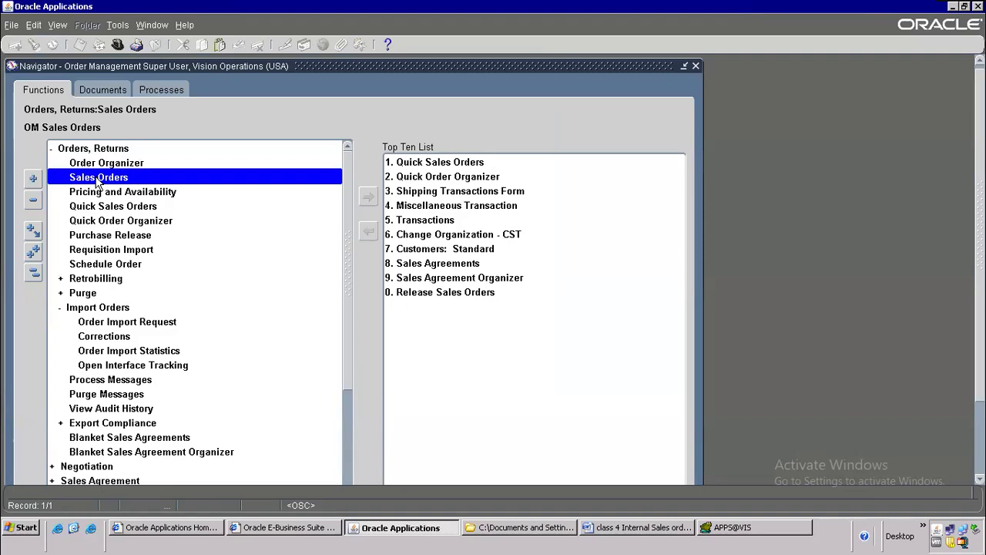
double_click(107, 164)
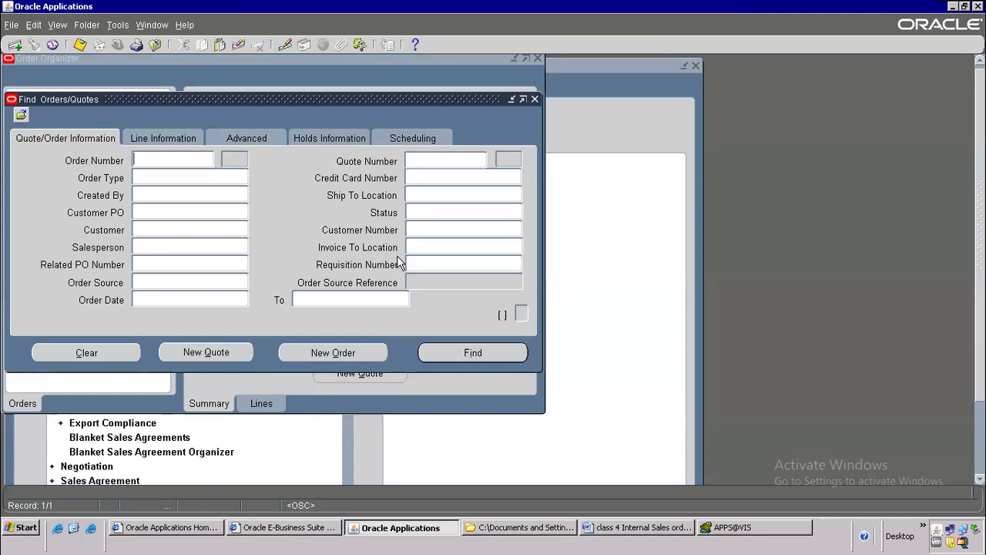
Step: Replace the mistaken 712791 with requisition number 16495 from the Word notes and search
click(426, 264)
right_click(420, 265)
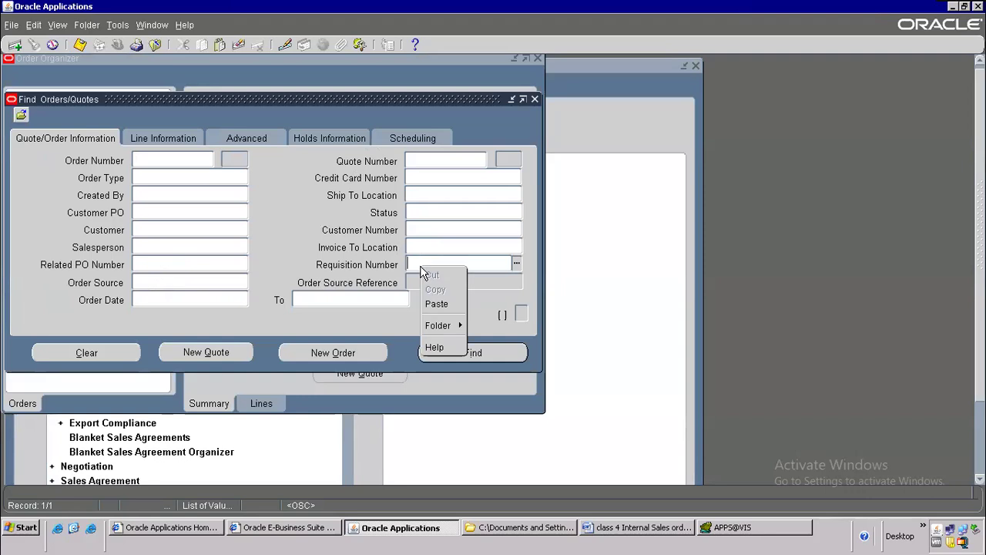
click(446, 302)
drag(445, 266, 113, 275)
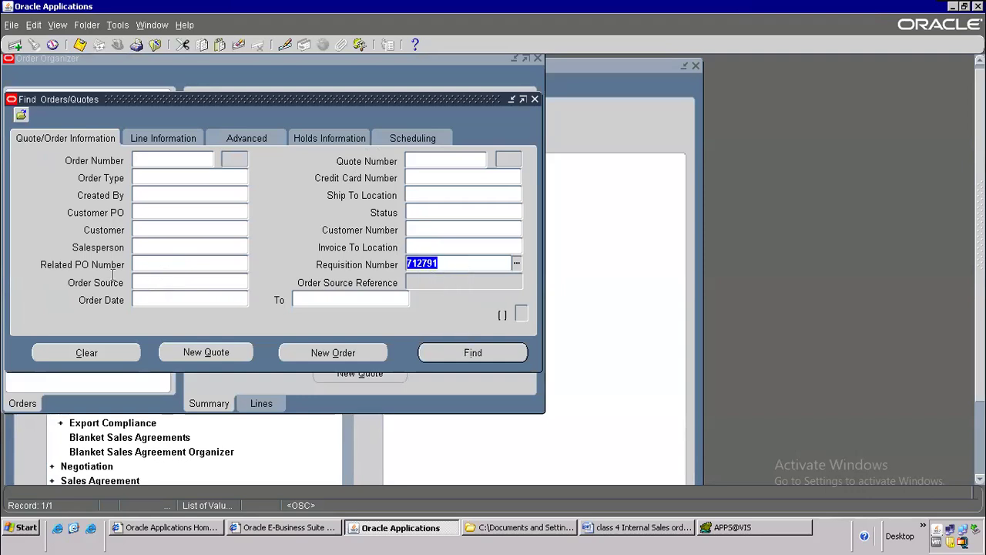
key(ctrl+x)
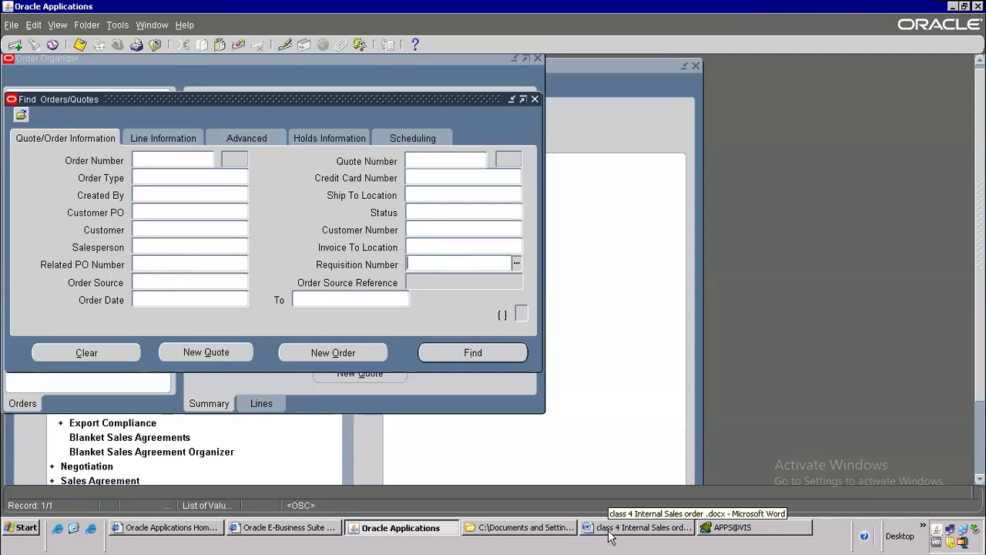
click(610, 537)
double_click(664, 150)
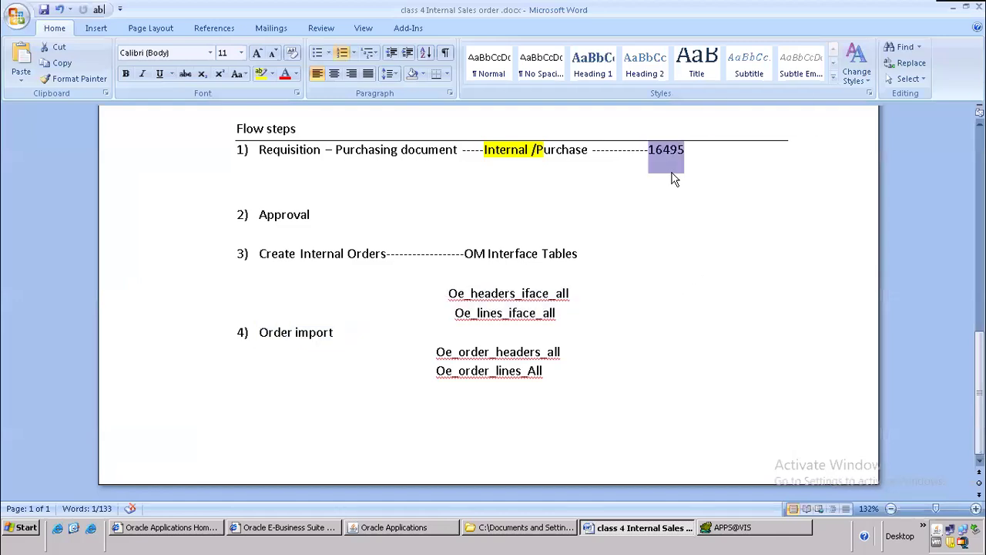
key(alt+Tab)
key(ctrl+v)
click(477, 354)
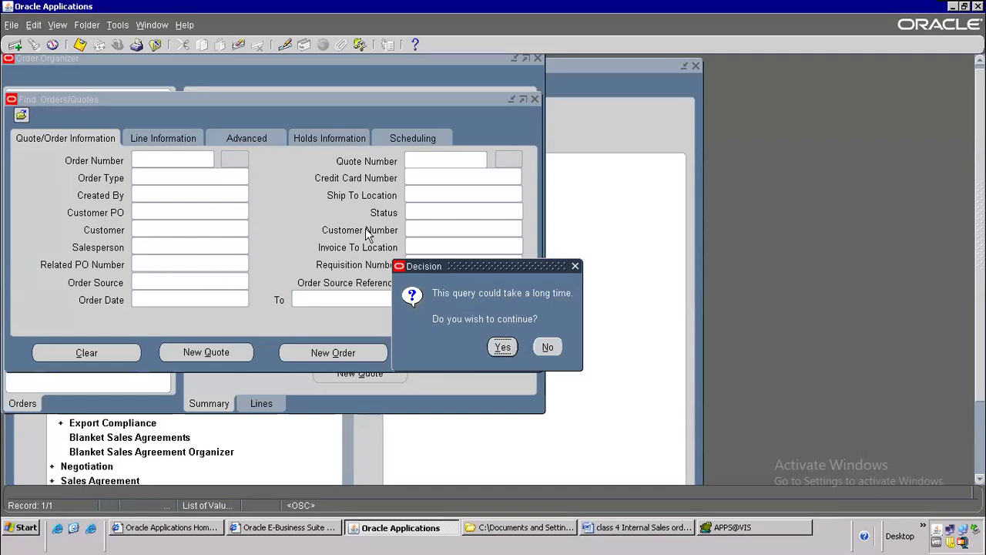
Step: Confirm the long query, open booked order 70627 and copy its order number to Word
drag(436, 266, 275, 165)
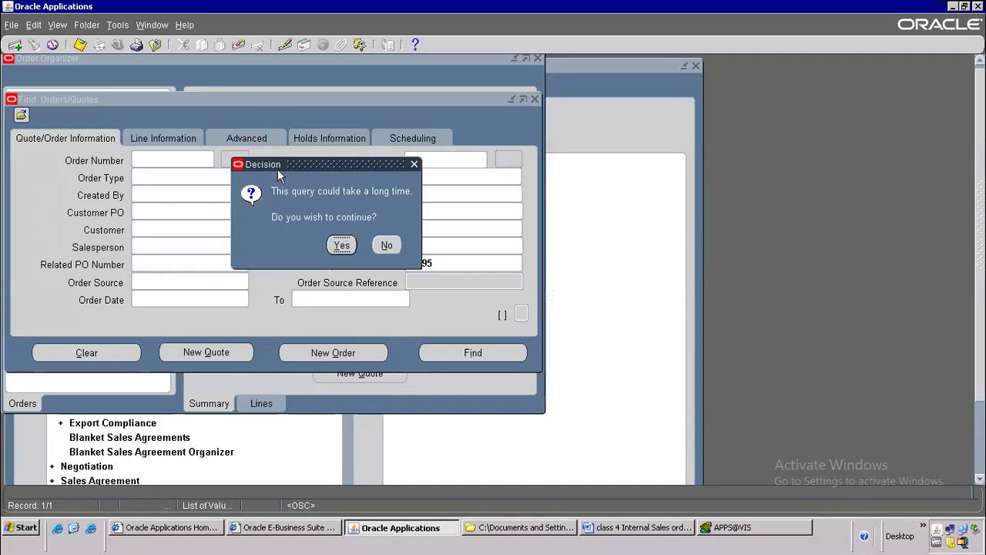
click(342, 247)
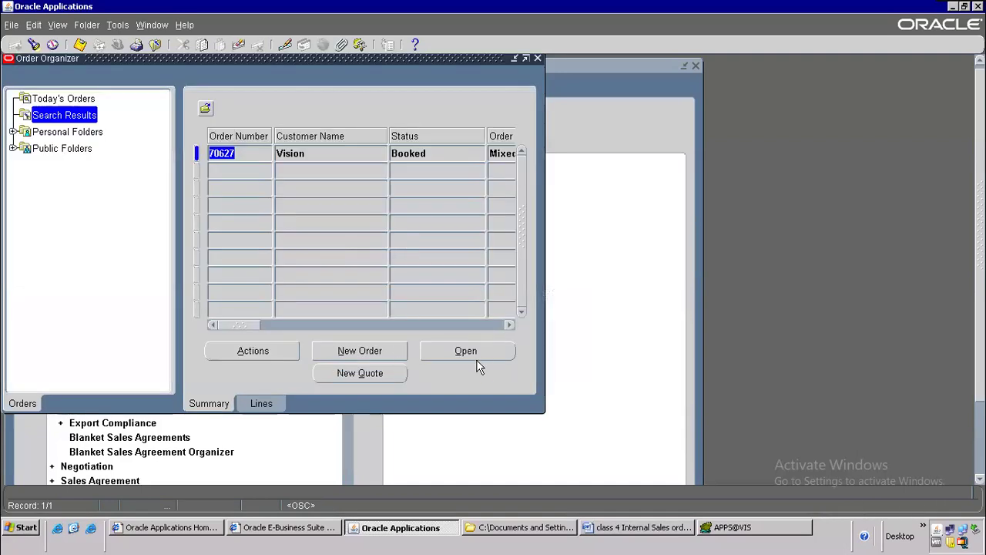
click(475, 354)
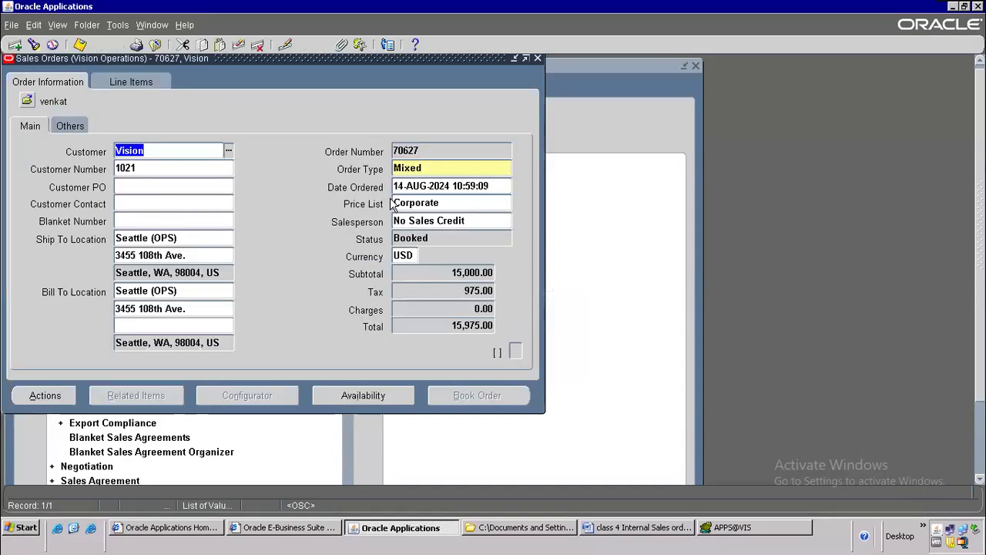
click(422, 149)
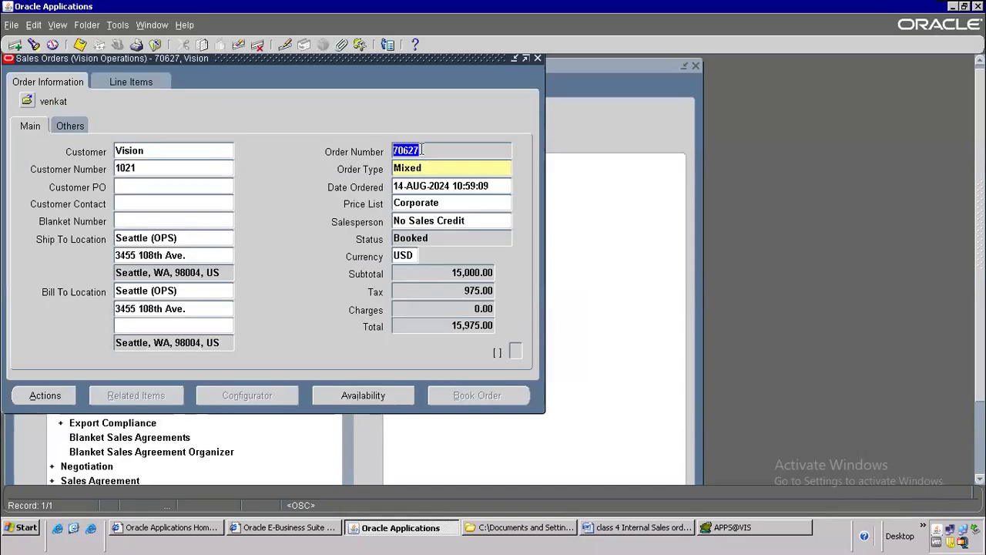
key(alt+Tab)
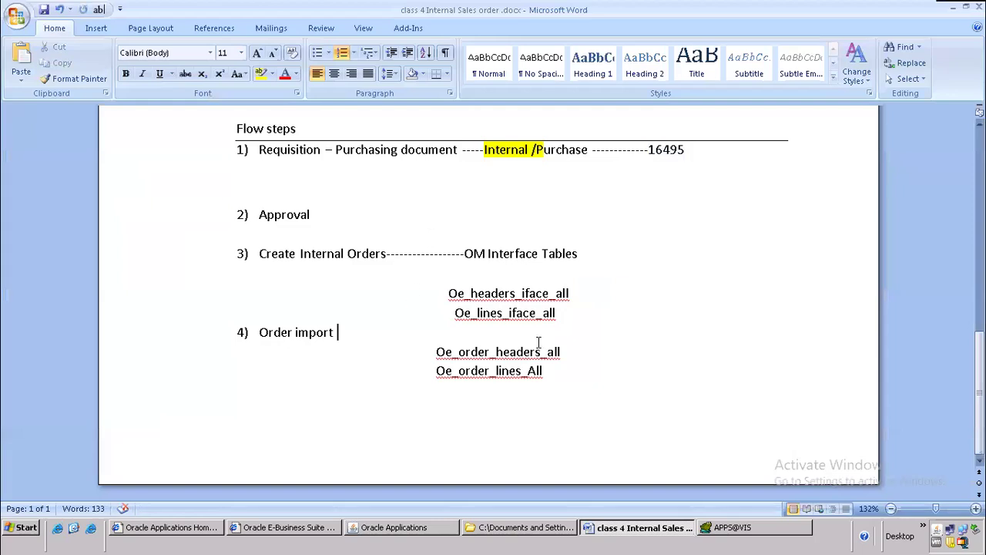
Step: Paste order number 70627 in bold after the Order import step, then return to Oracle
key(Tab)
key(Tab)
key(ctrl+b)
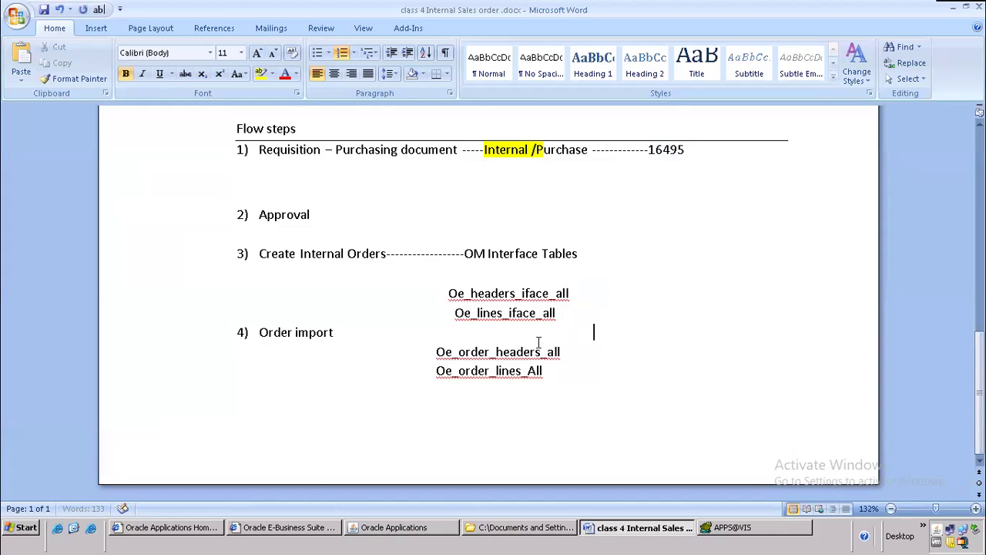
key(ctrl+v)
click(594, 335)
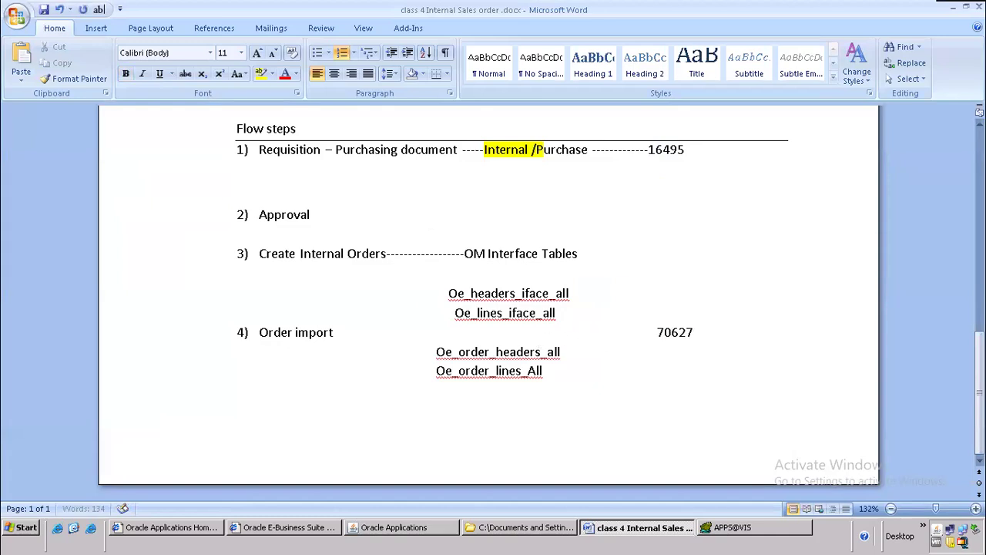
drag(648, 149, 711, 151)
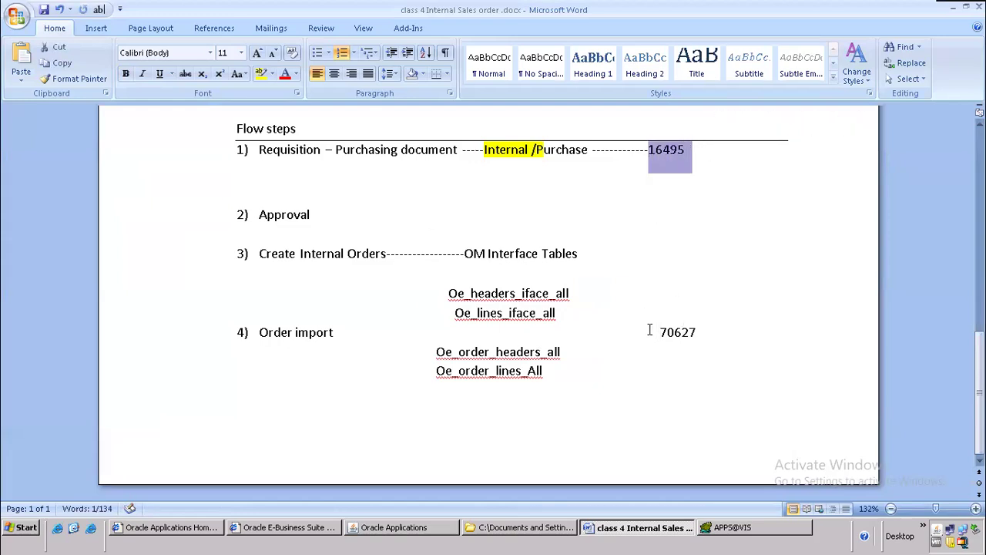
drag(652, 332, 727, 331)
key(alt+Tab)
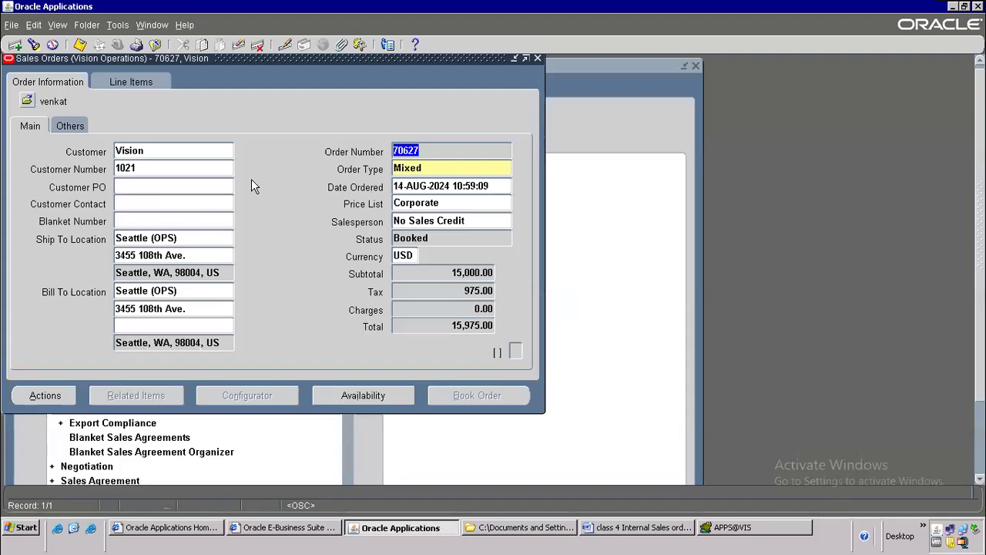
Step: Reopen order 70627's line items and verify MOBILE-ISO line 1.1 shows Awaiting Shipping
double_click(134, 59)
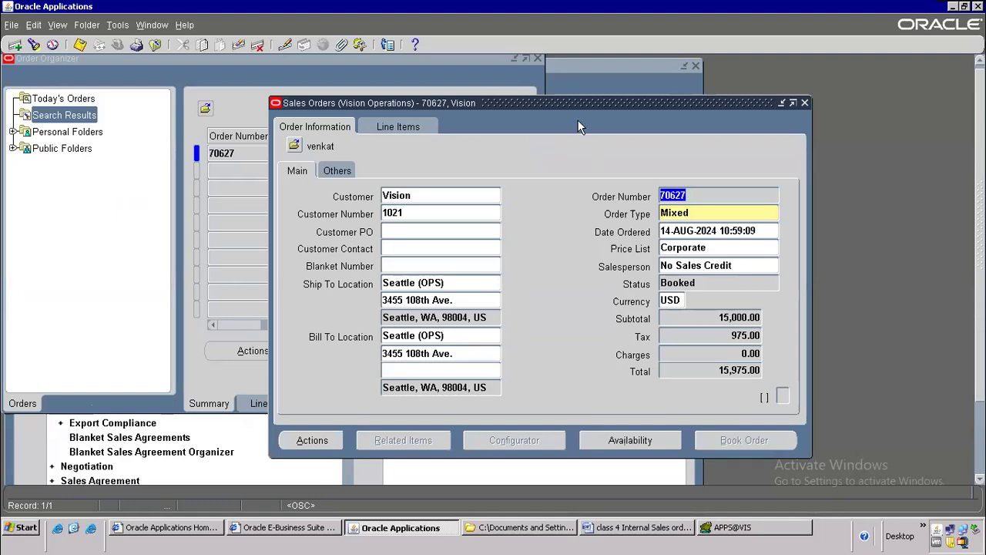
click(399, 128)
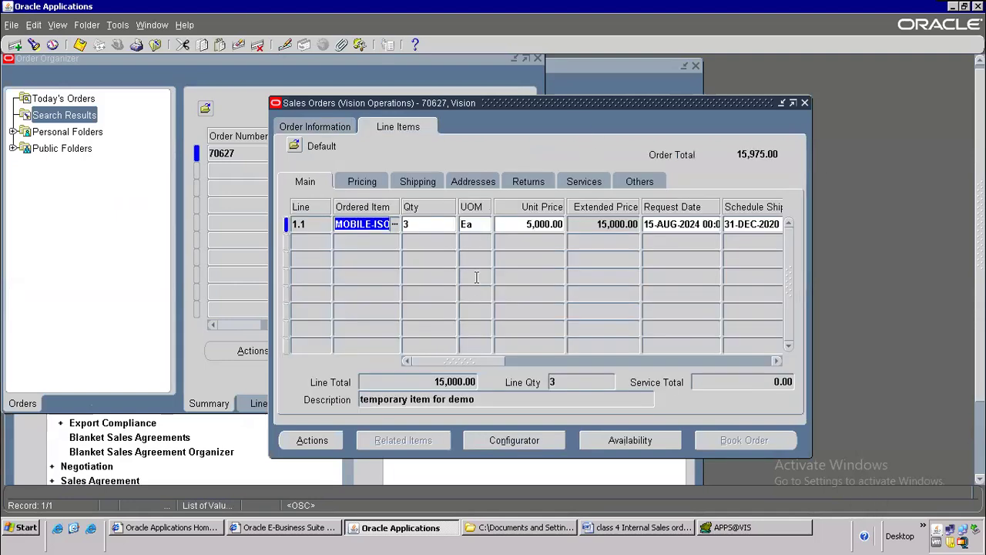
drag(443, 361, 561, 350)
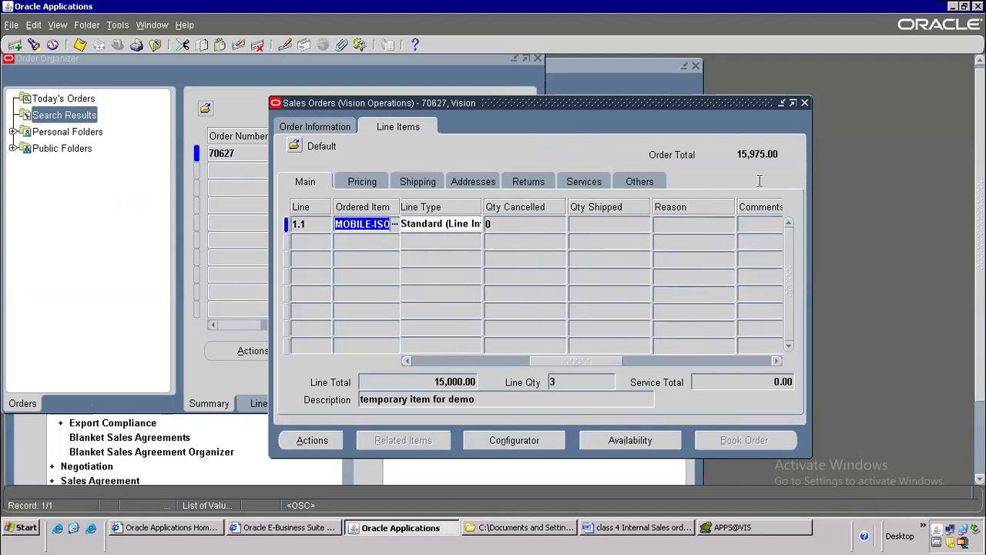
click(805, 102)
click(466, 351)
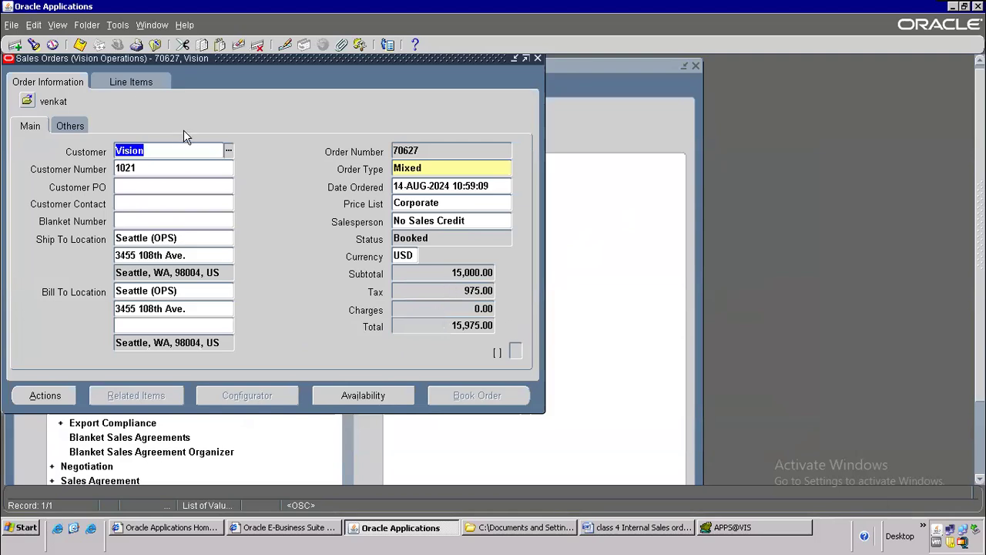
click(131, 82)
drag(282, 317, 242, 318)
click(363, 178)
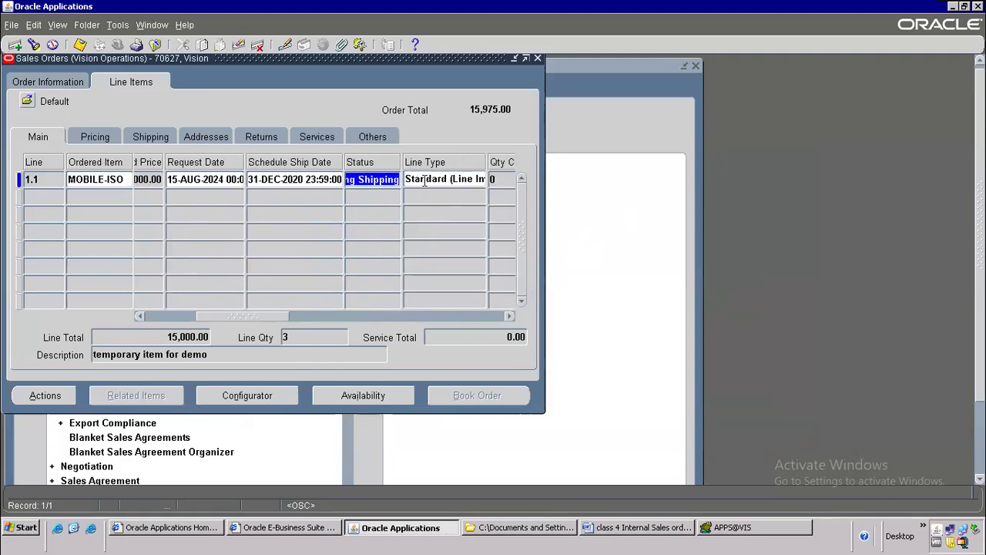
click(621, 528)
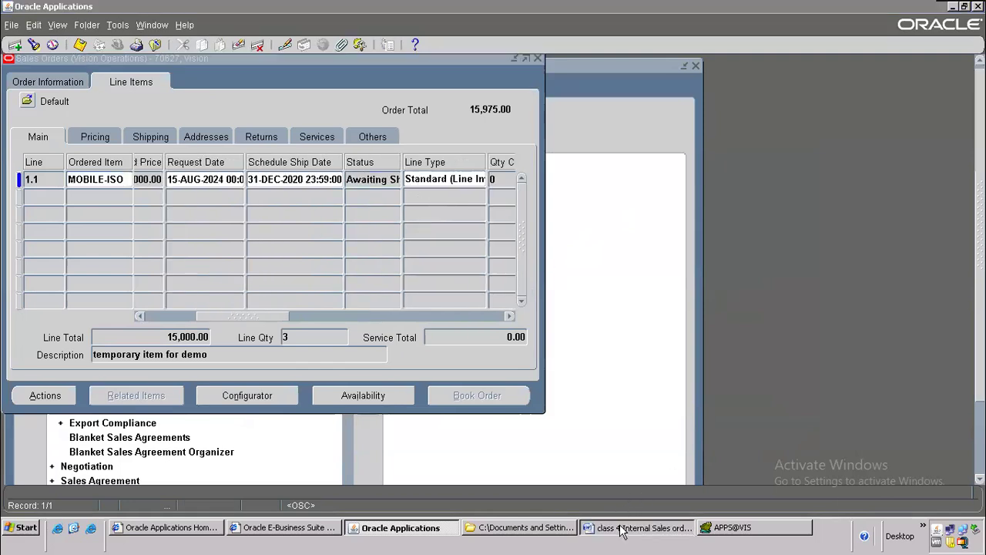
Step: Highlight the Order entry, Booking and Pick release steps in Word, then bring order 70627 forward
scroll(349, 260, up, 6)
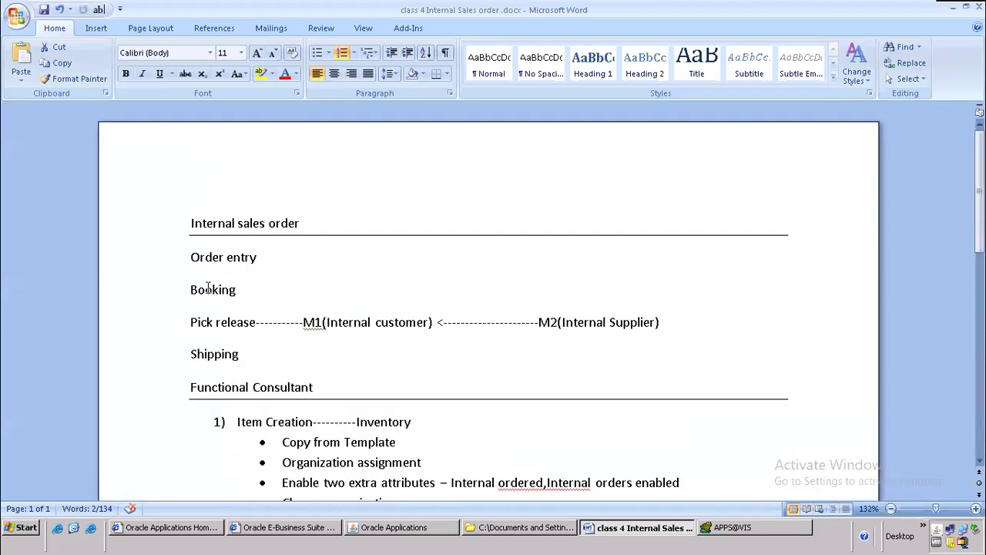
drag(185, 256, 249, 286)
drag(192, 324, 254, 352)
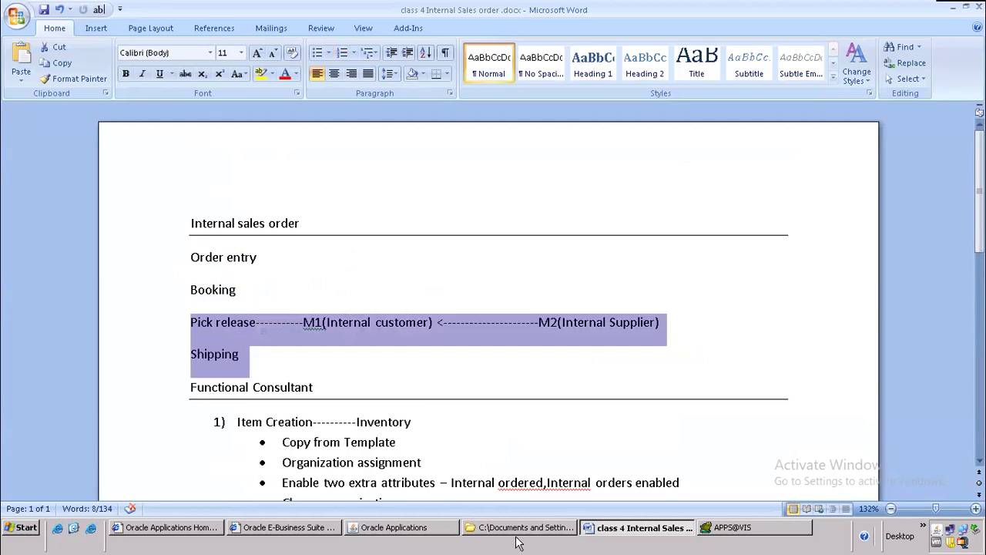
click(438, 528)
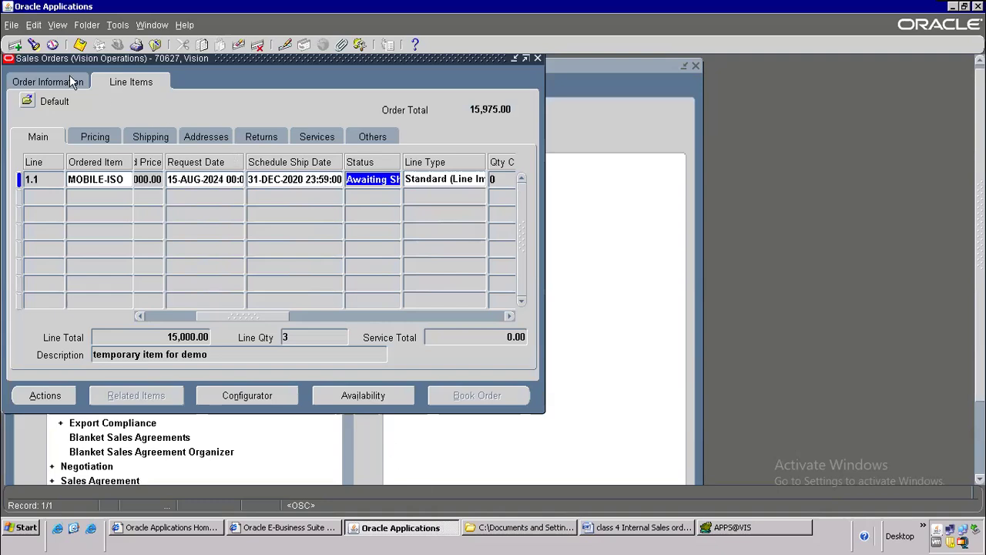
Step: Copy order number 70627 from the order header and close the sales order form
click(71, 82)
double_click(406, 152)
right_click(406, 154)
click(424, 180)
click(155, 45)
Step: Open Shipping > Release Sales Orders with the Standard release rule for order 70627
key(alt+t)
key(l)
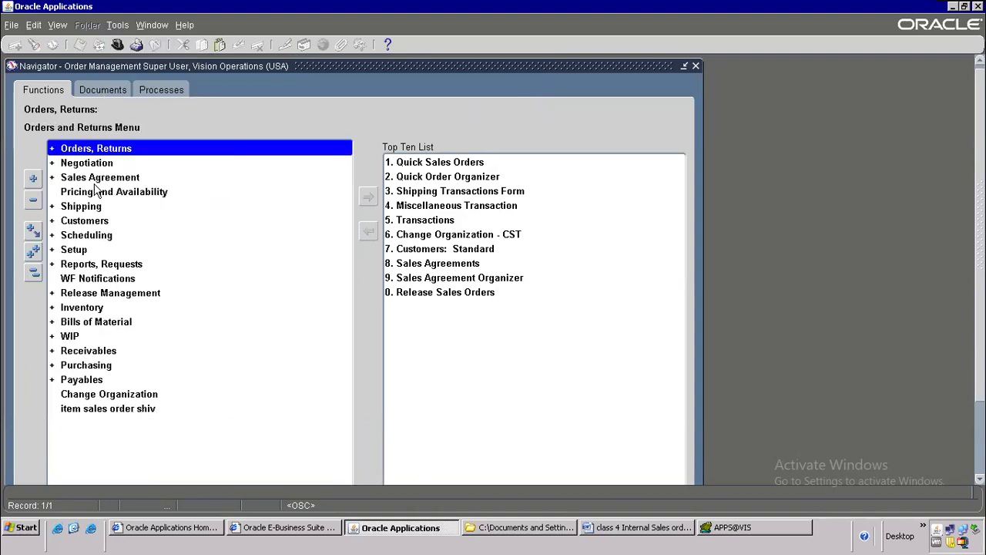
double_click(110, 209)
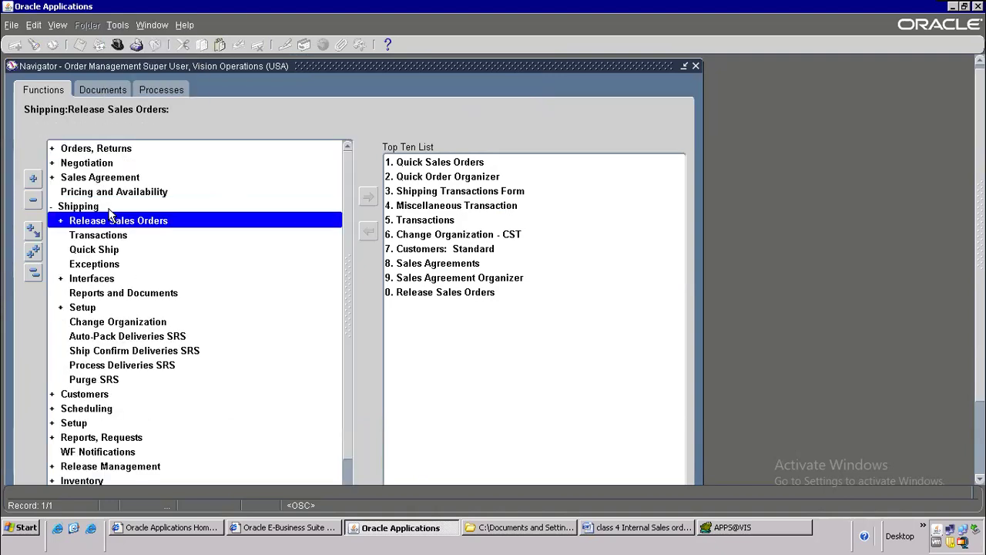
double_click(122, 224)
double_click(134, 237)
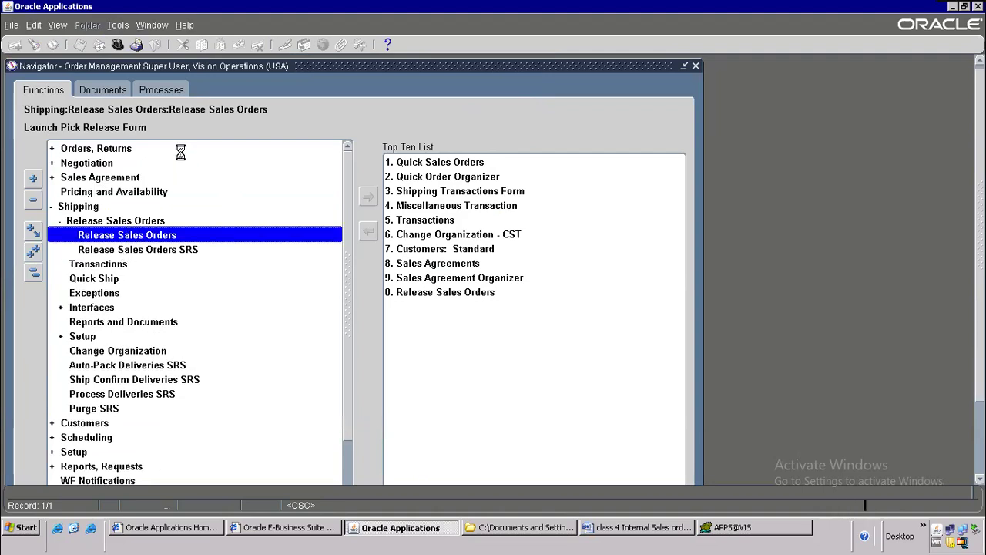
text(sta)
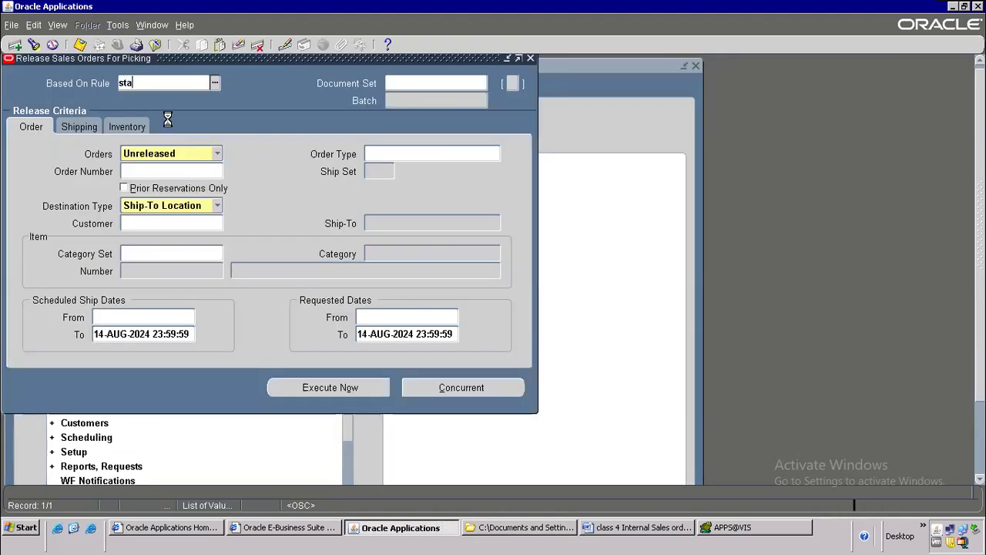
key(Tab)
double_click(248, 171)
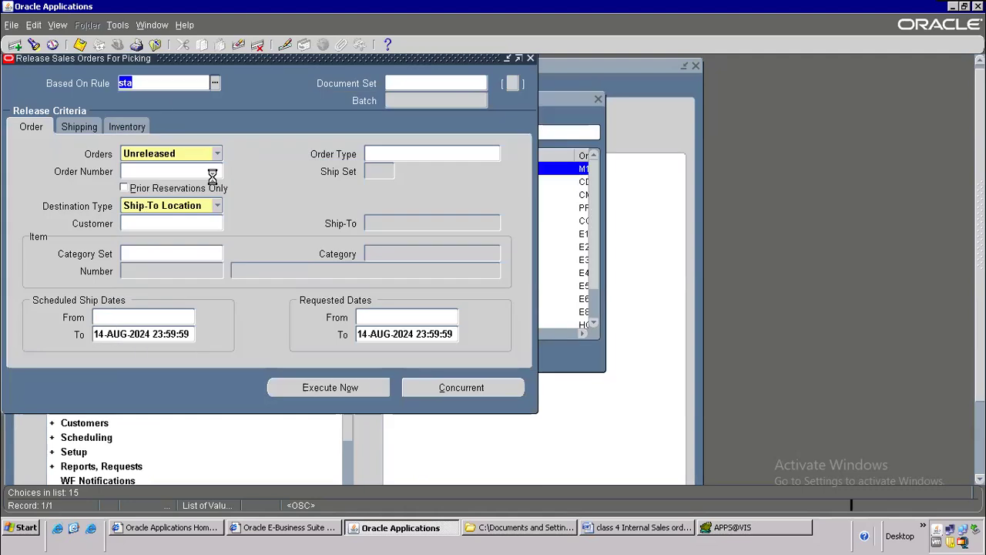
click(162, 171)
key(ctrl+v)
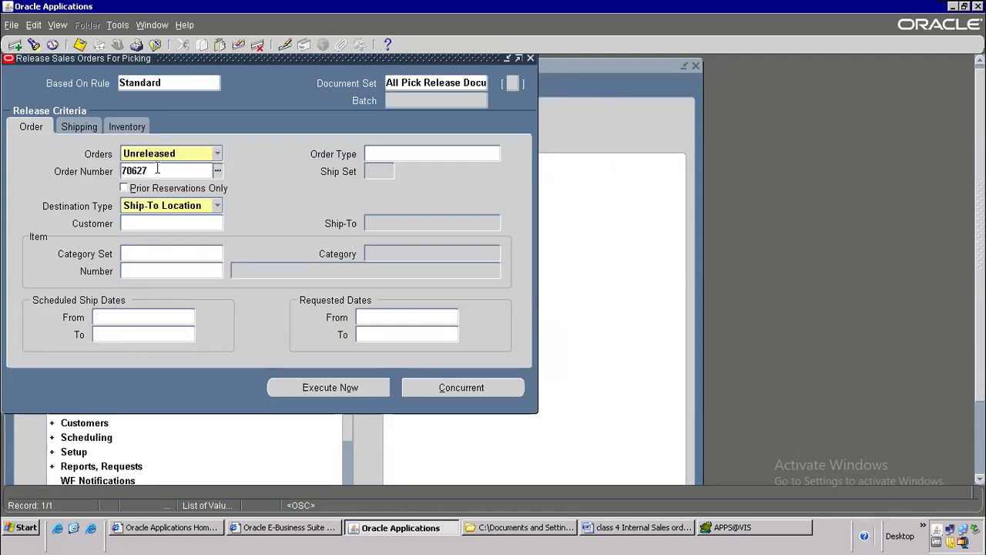
key(Tab)
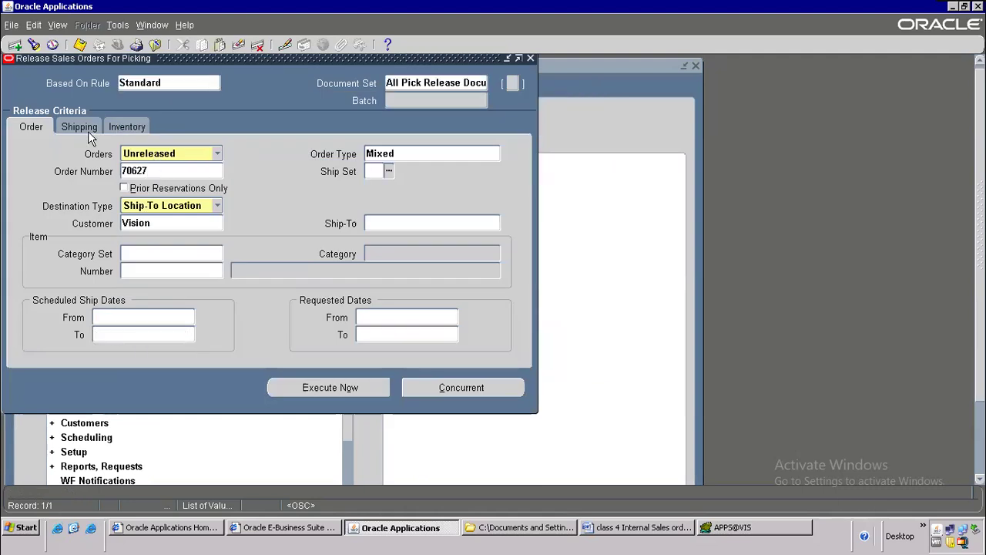
Step: Set Auto Ship confirm and autopack Yes, then execute the pick release as batch 6554403
click(81, 127)
click(193, 300)
text(auto)
key(Tab)
click(425, 276)
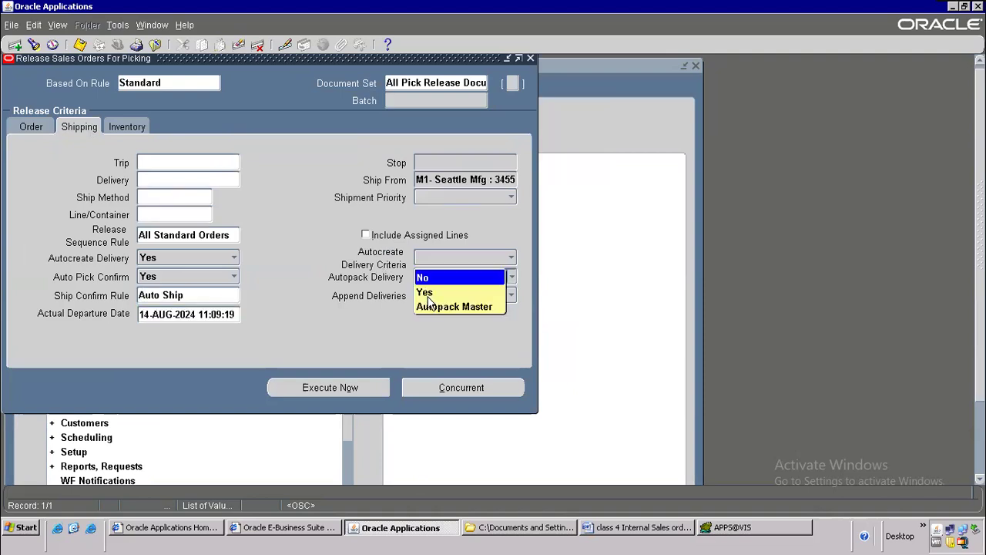
click(428, 293)
click(128, 127)
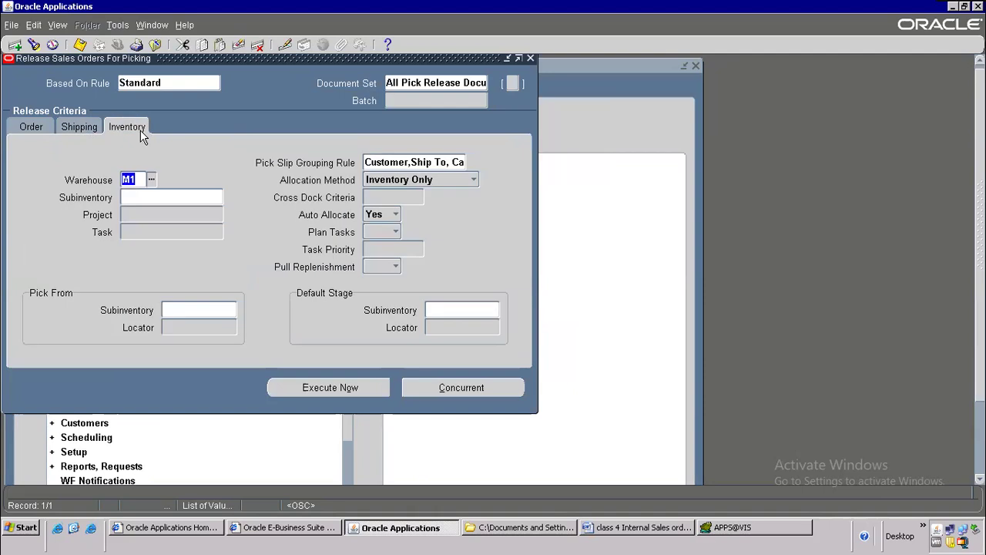
click(343, 387)
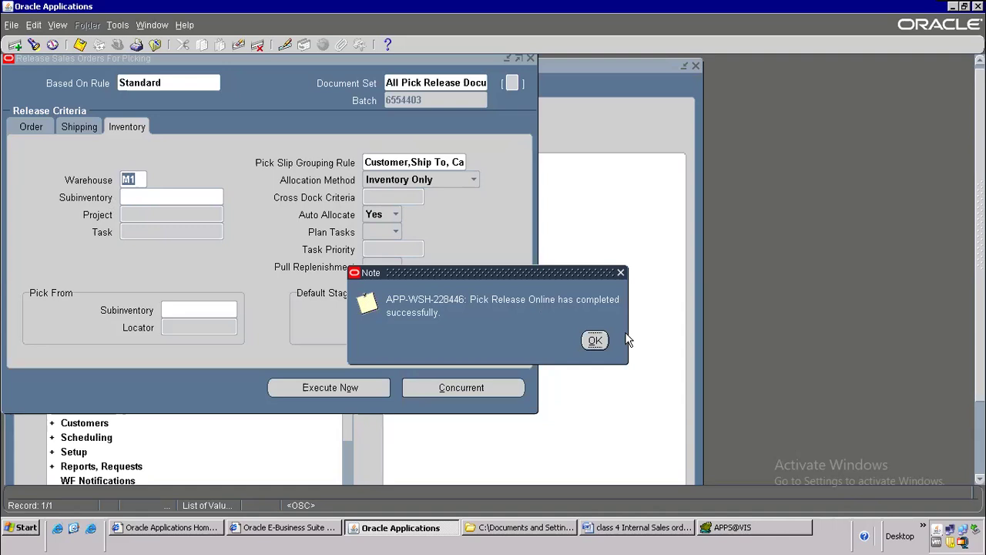
click(592, 341)
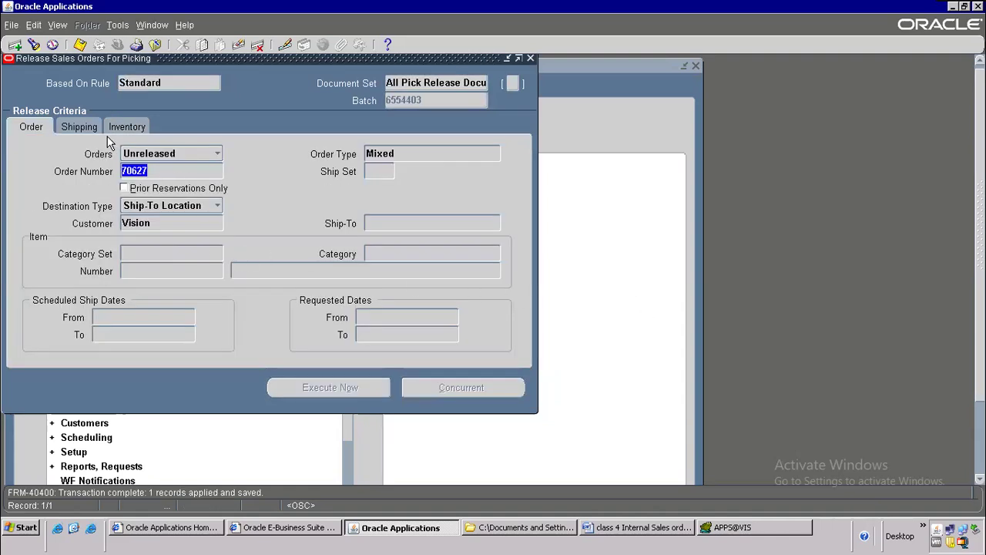
click(113, 128)
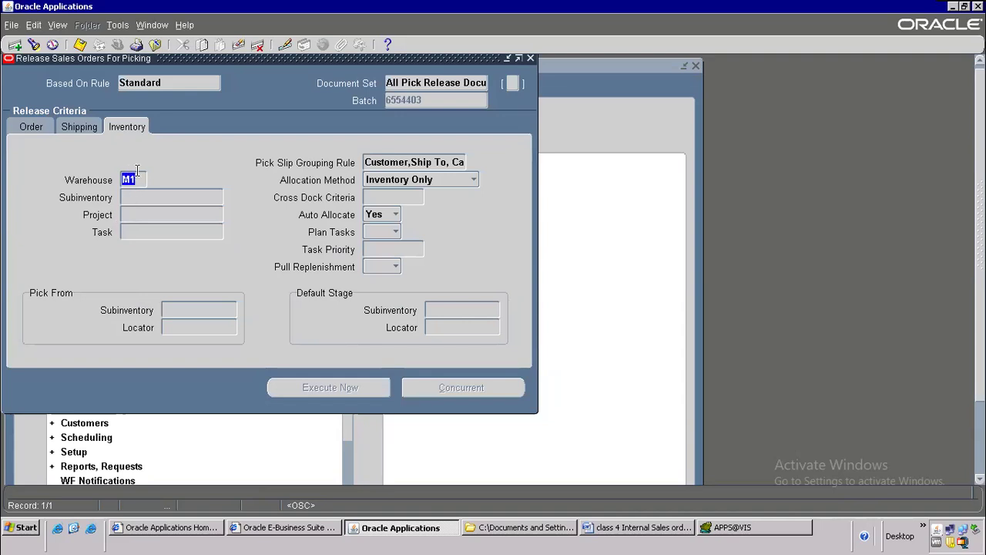
Step: Reopen Release Sales Orders with the Standard rule and order number 70647
click(156, 45)
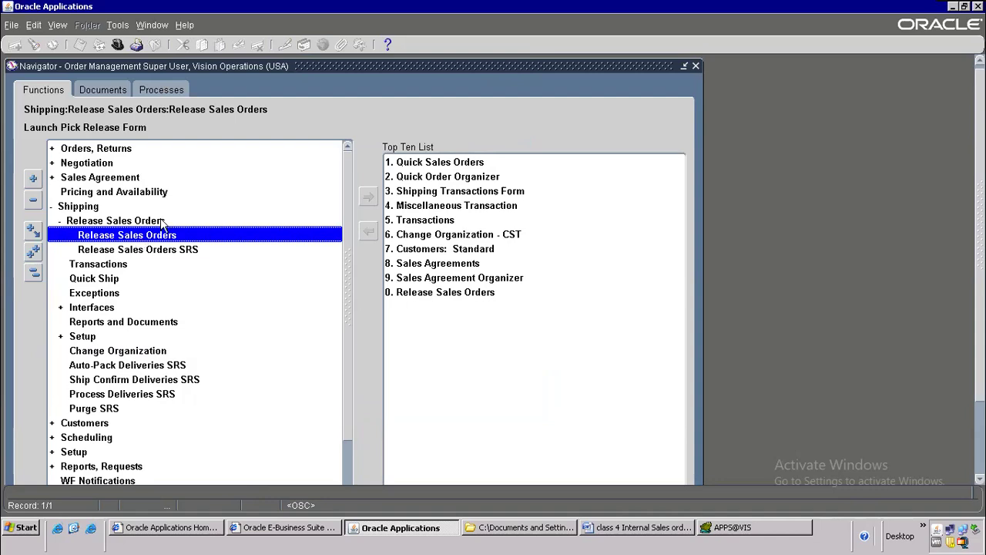
double_click(139, 236)
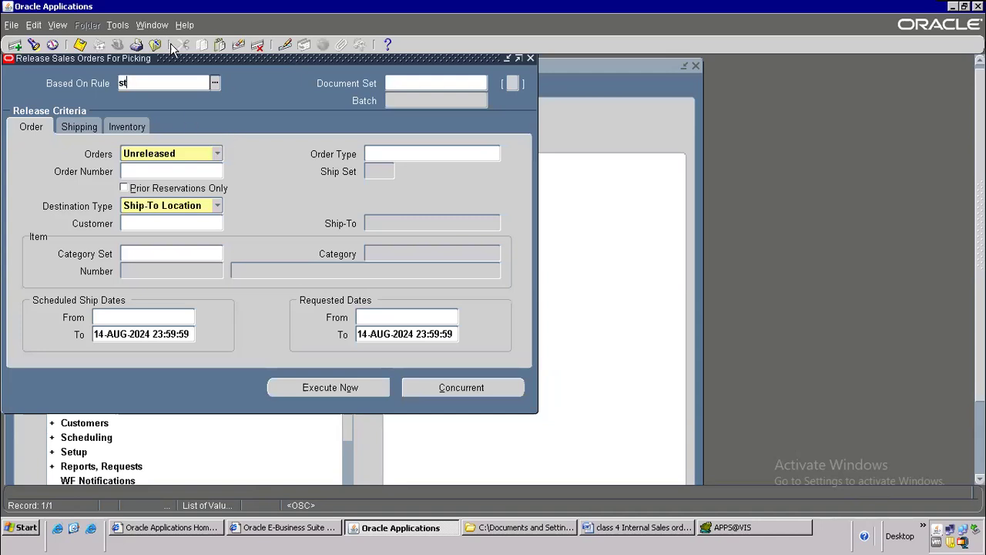
text(stan)
key(Tab)
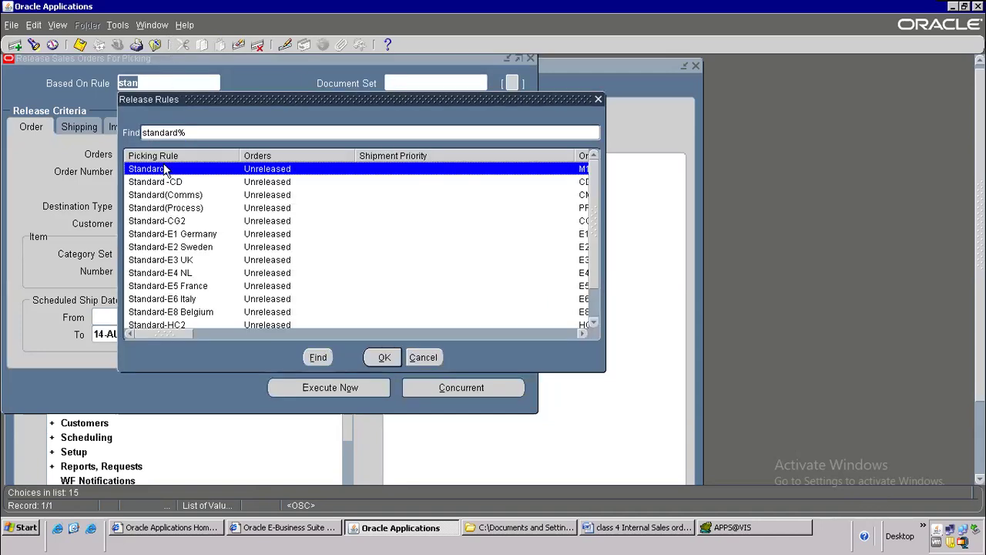
double_click(164, 169)
click(141, 170)
text(70647)
key(Tab)
Step: Pick-release from warehouse M2 with autopack Yes, creating batch 6554405 with a warning
click(127, 126)
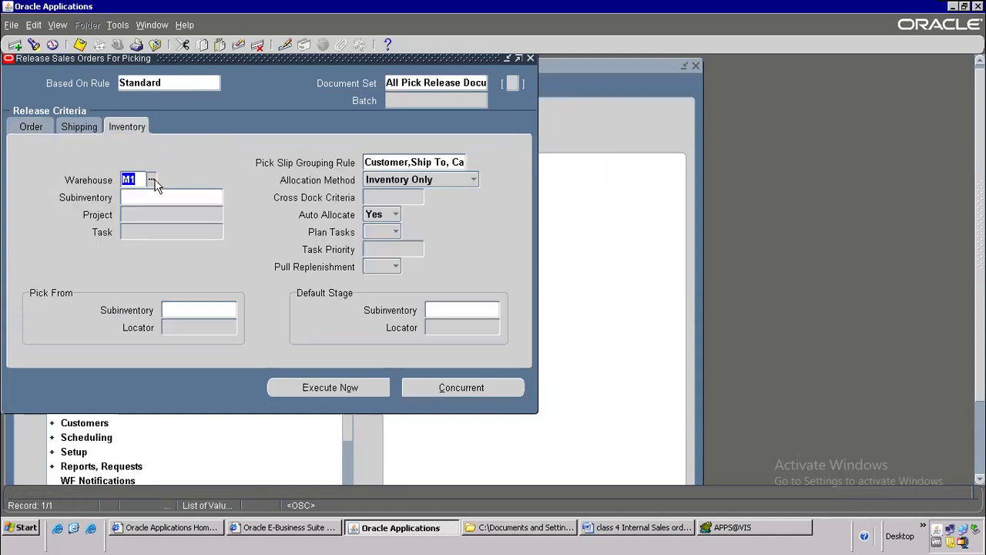
click(152, 181)
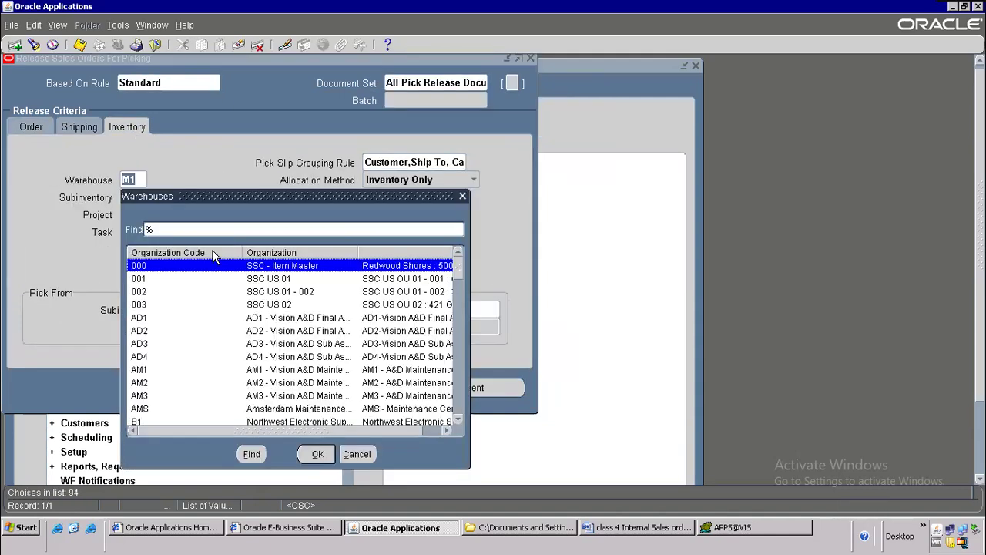
double_click(142, 278)
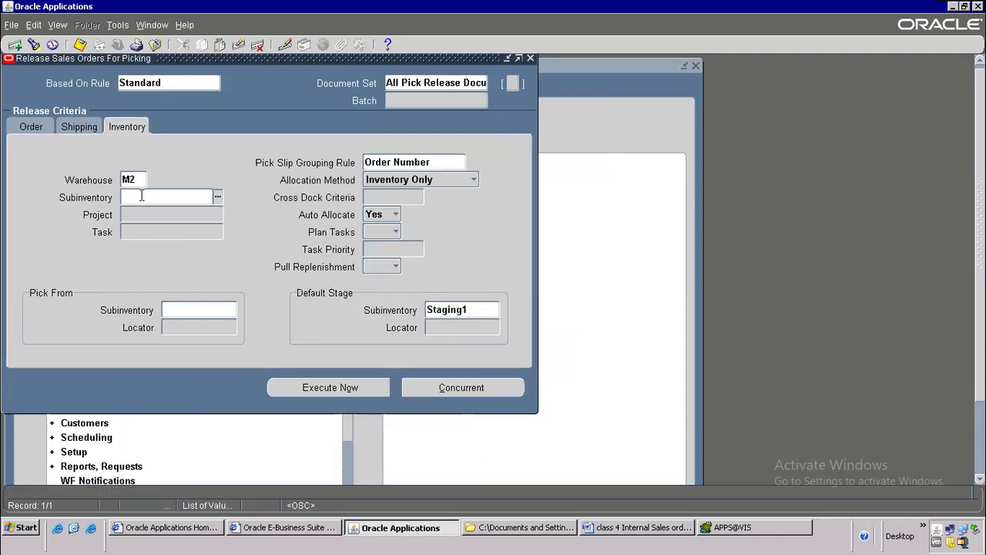
click(80, 128)
click(426, 280)
click(425, 296)
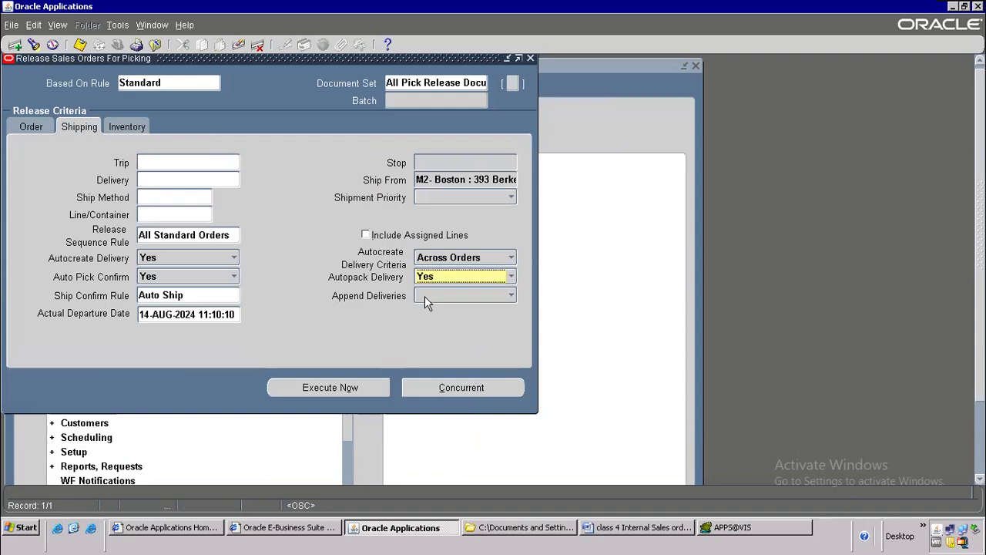
click(342, 388)
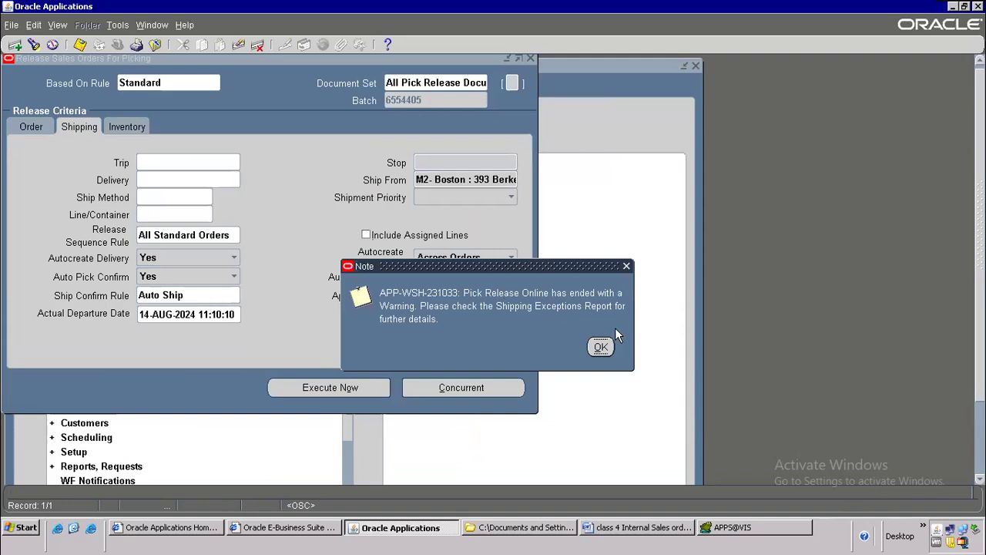
click(600, 346)
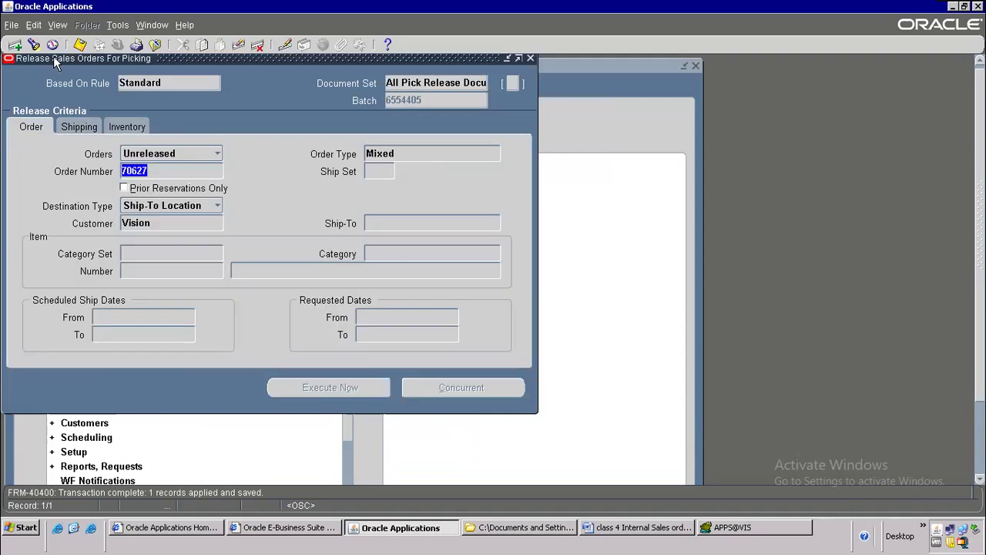
Step: Find all submitted concurrent requests via View > Requests, then return to the Word notes
click(60, 26)
click(88, 218)
click(466, 368)
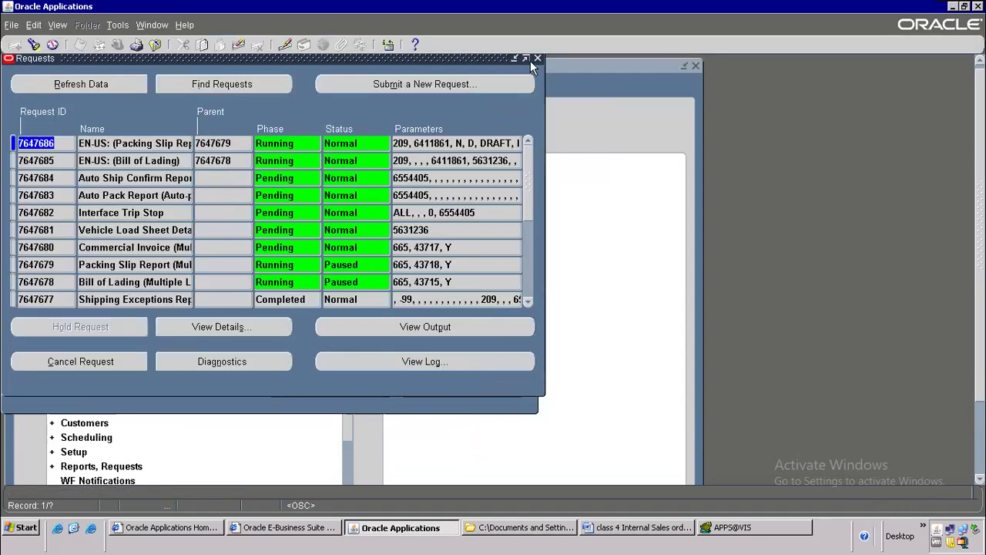
click(612, 527)
scroll(411, 387, down, 3)
scroll(411, 387, down, 10)
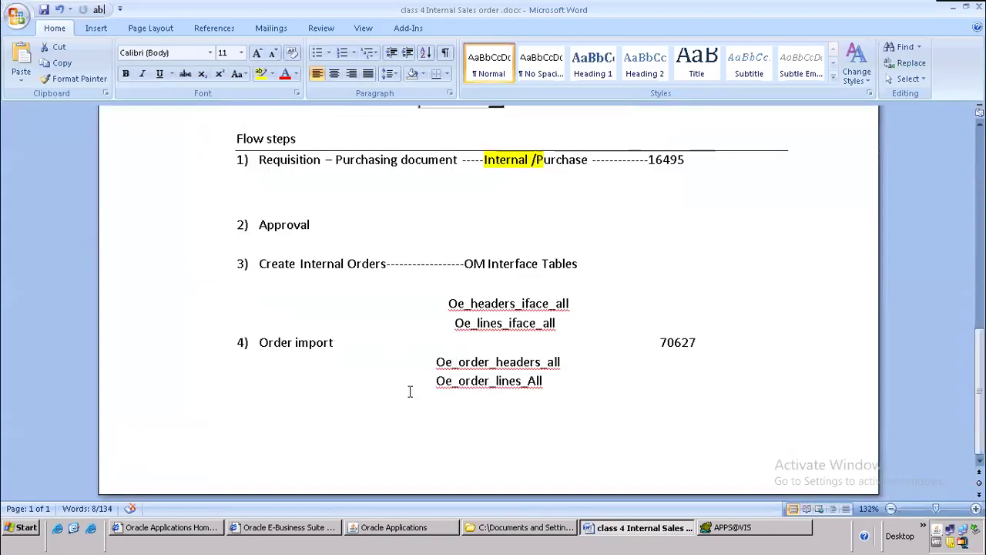
Step: On a new page after Oe_order_lines_All, type '5) pick release' and '6) shipping ------------------->M1'
click(621, 360)
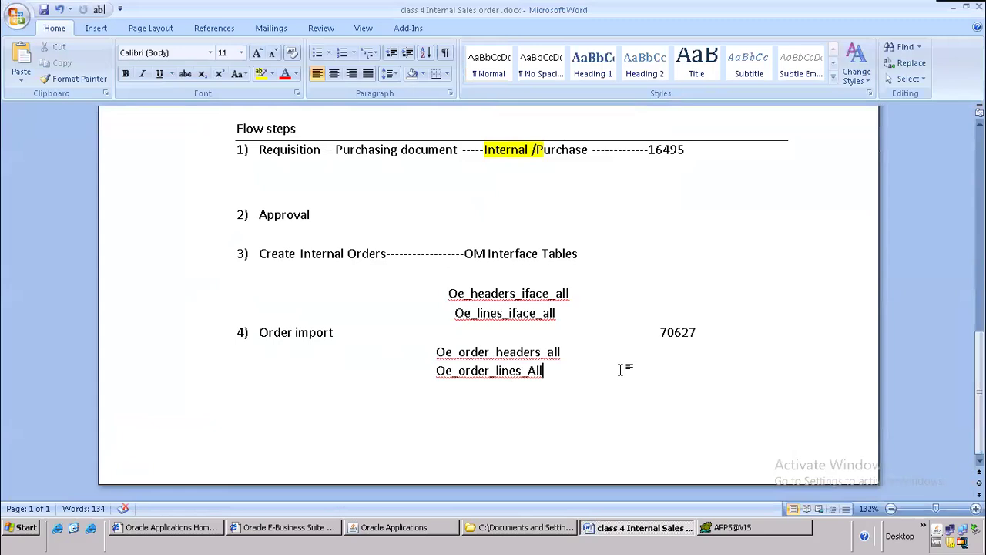
key(ctrl+Return)
text(5) )
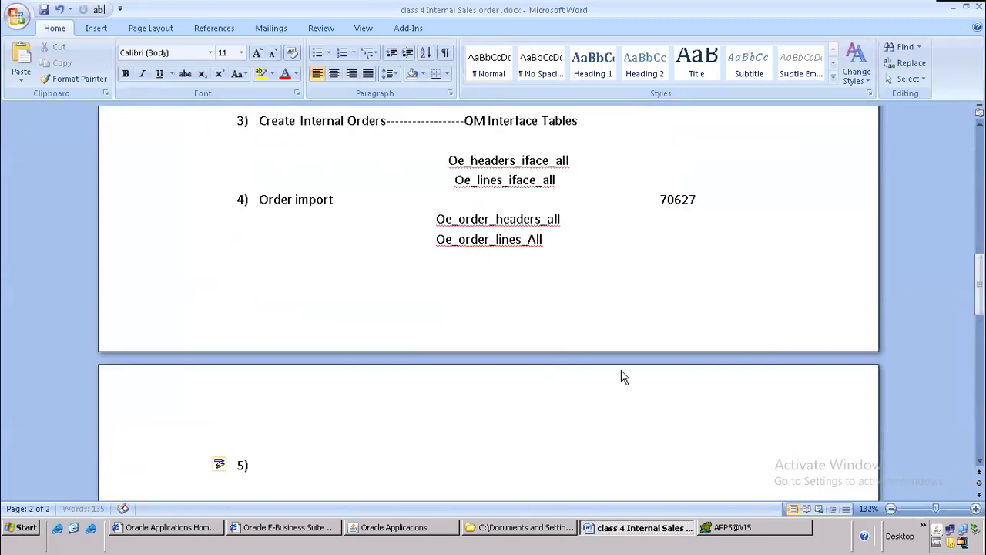
text(pick release &)
key(BackSpace)
key(Return)
text(shipping)
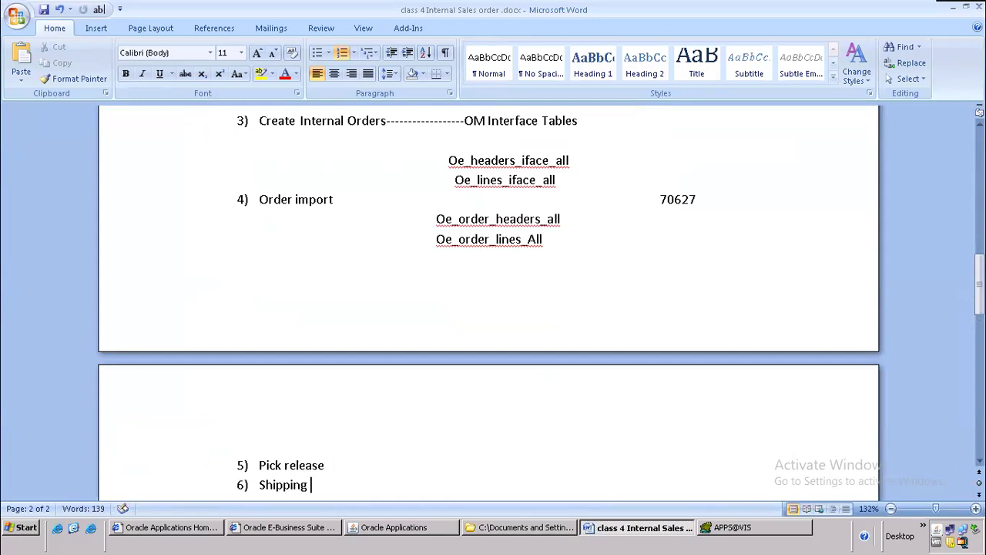
scroll(604, 403, down, 3)
text(------------------->)
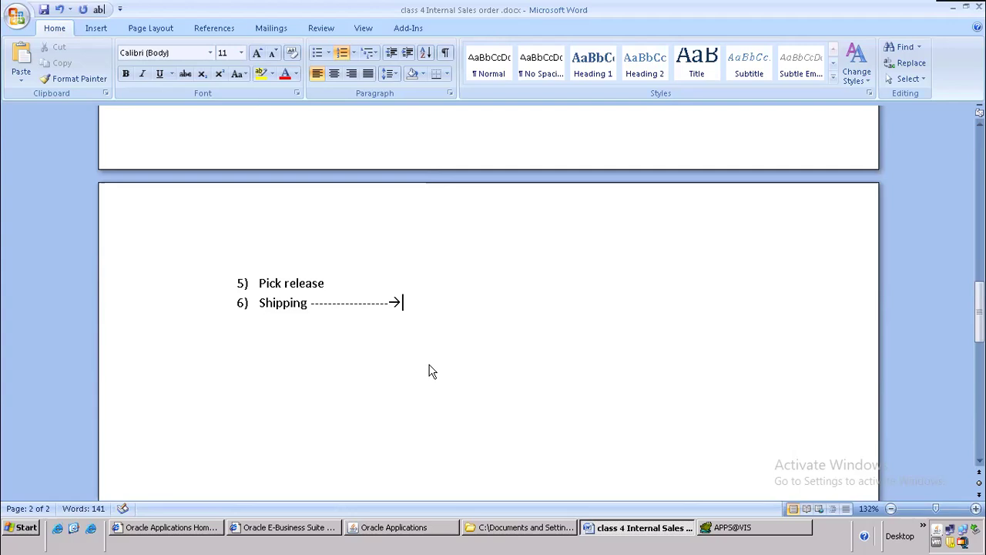
text(mi)
key(BackSpace)
key(BackSpace)
text(M1)
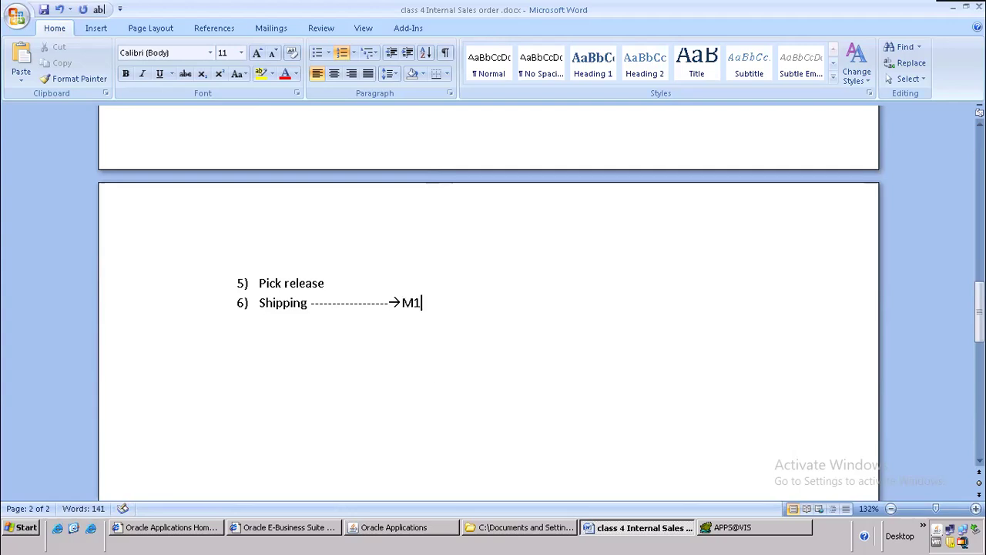
key(Left)
key(Left)
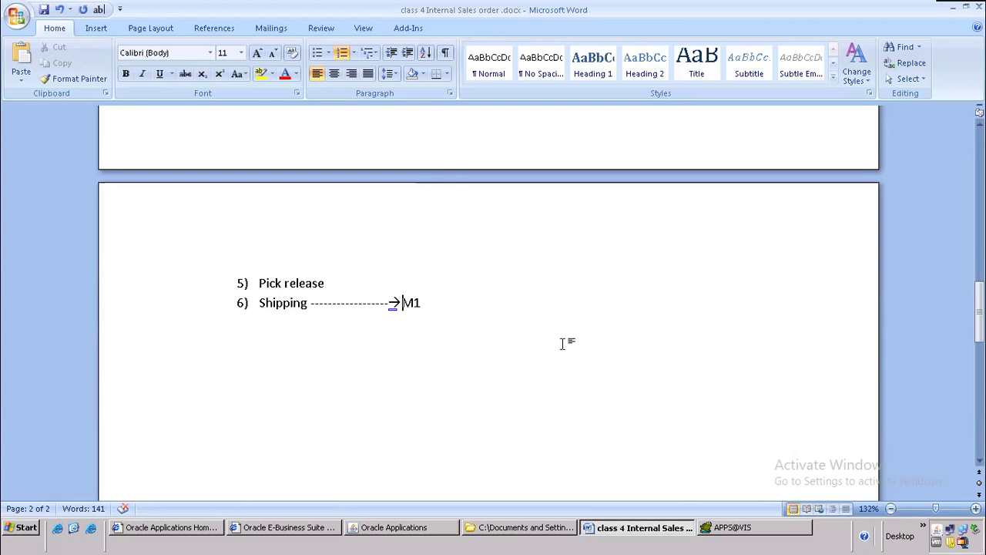
Step: Tag the Pick release line in the Word notes with '---------M2'
scroll(369, 336, up, 3)
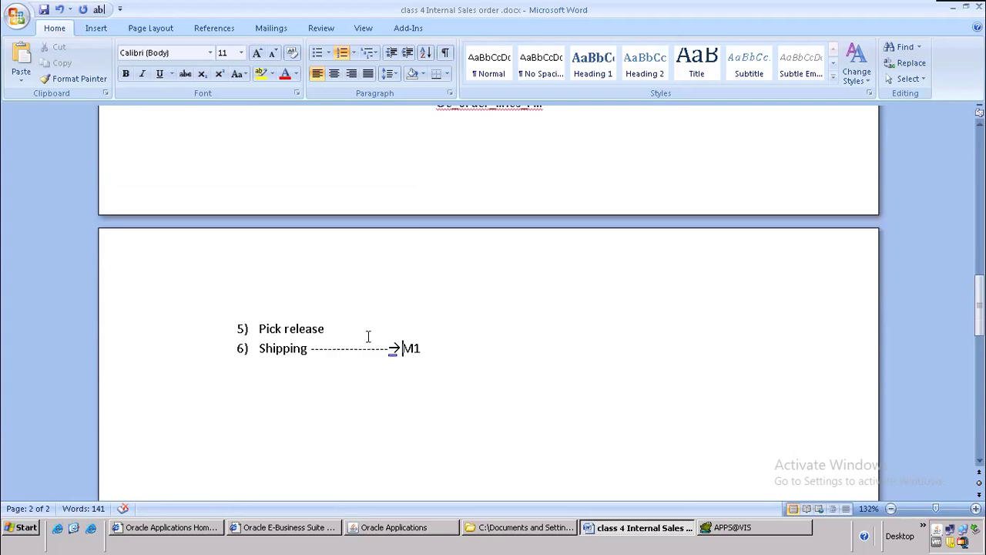
scroll(368, 337, up, 1)
scroll(368, 335, down, 3)
click(346, 324)
text(---------M2)
Step: Add step 7 'Receipt-------------PO Module' after Shipping, then refresh Oracle's request list
scroll(420, 286, down, 1)
click(456, 298)
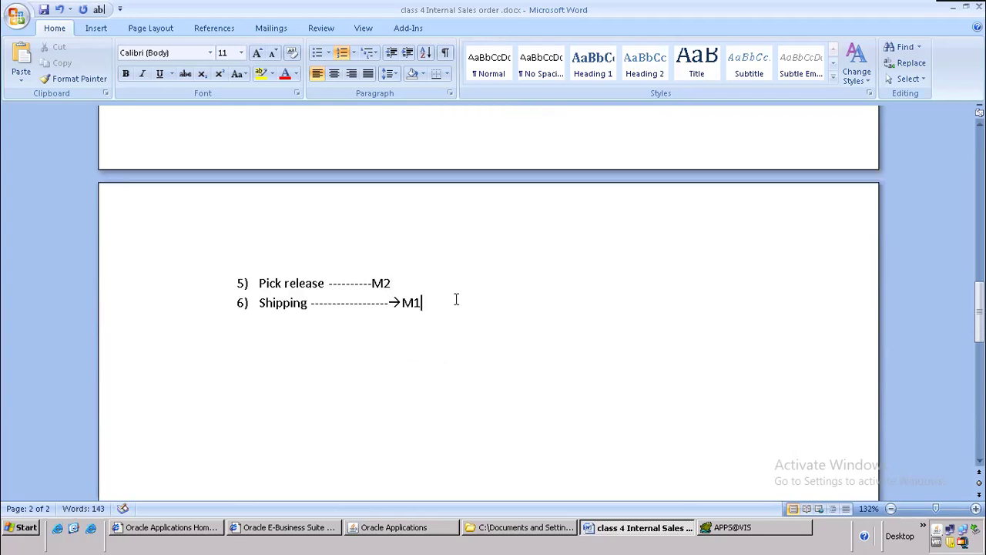
key(Return)
text(Receipt-)
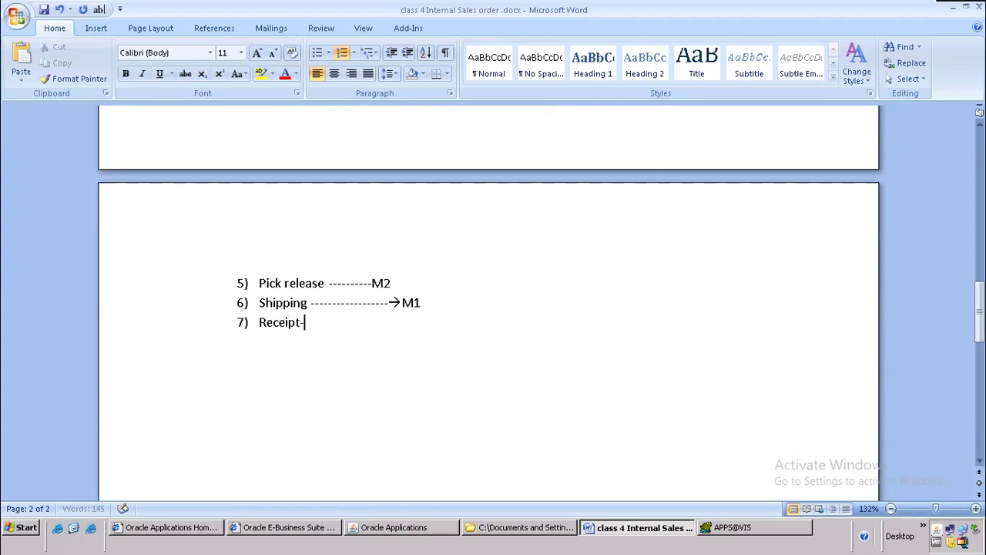
text(------------PO Mod)
key(BackSpace)
text(dule)
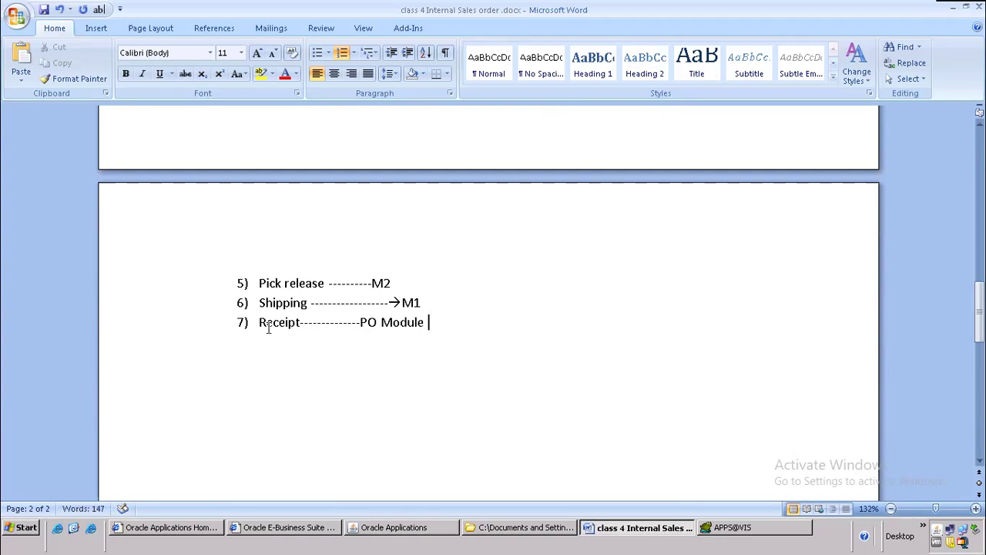
drag(259, 324, 461, 319)
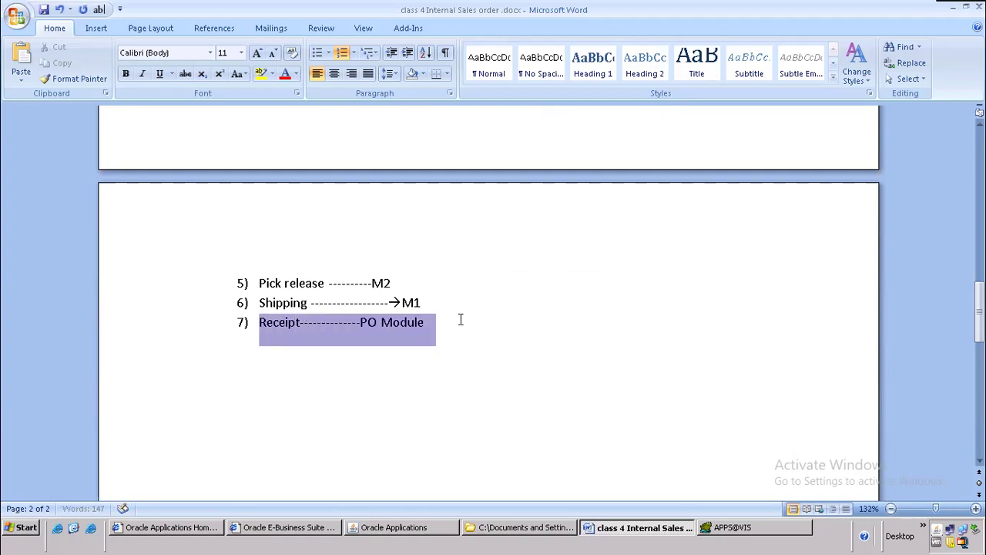
click(413, 529)
click(88, 83)
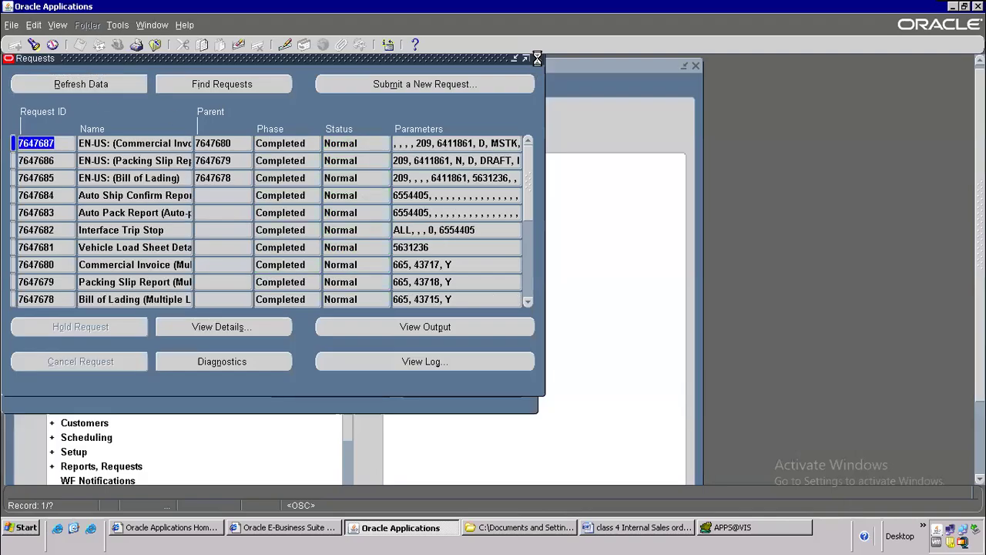
Step: Copy order number 70627 and query it in the Sales Orders form
click(538, 59)
right_click(125, 171)
click(141, 198)
click(154, 44)
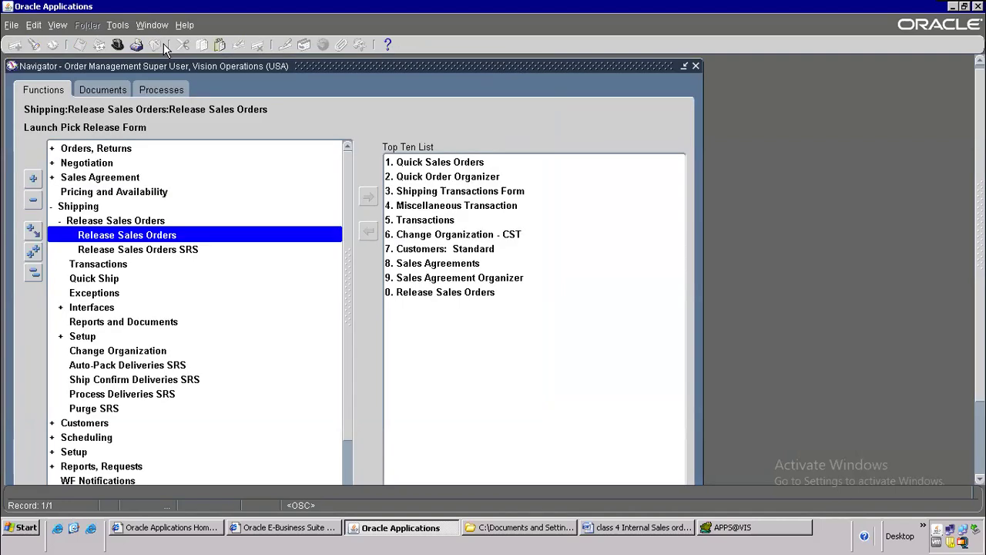
double_click(110, 152)
double_click(108, 178)
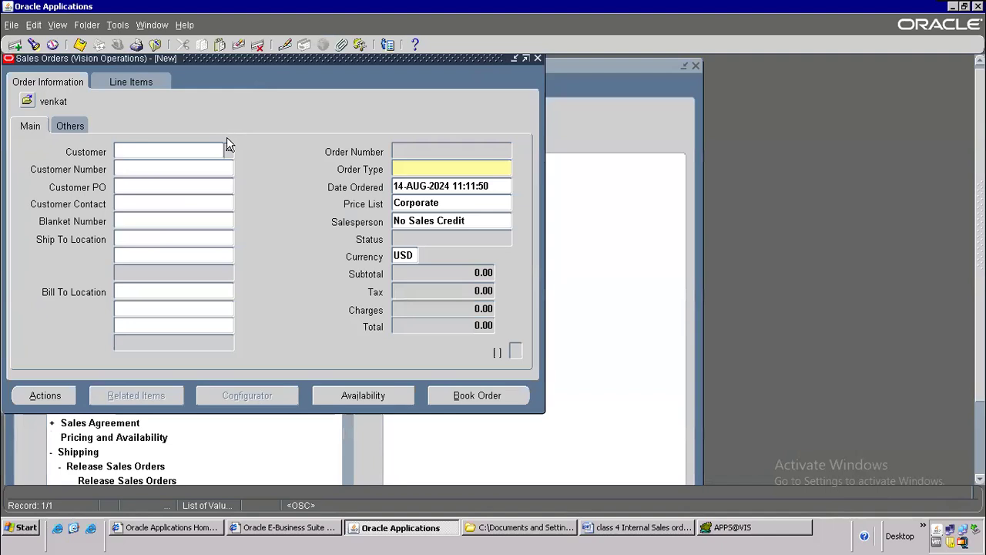
key(F11)
click(424, 147)
key(ctrl+v)
key(ctrl+F11)
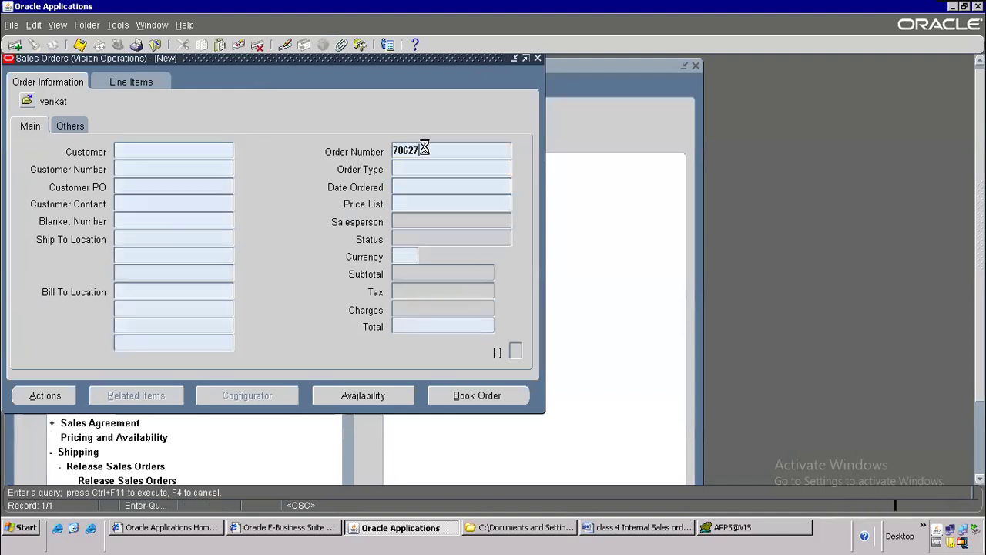
Step: Check the shipped status and shipped quantity of the order's line items
click(132, 81)
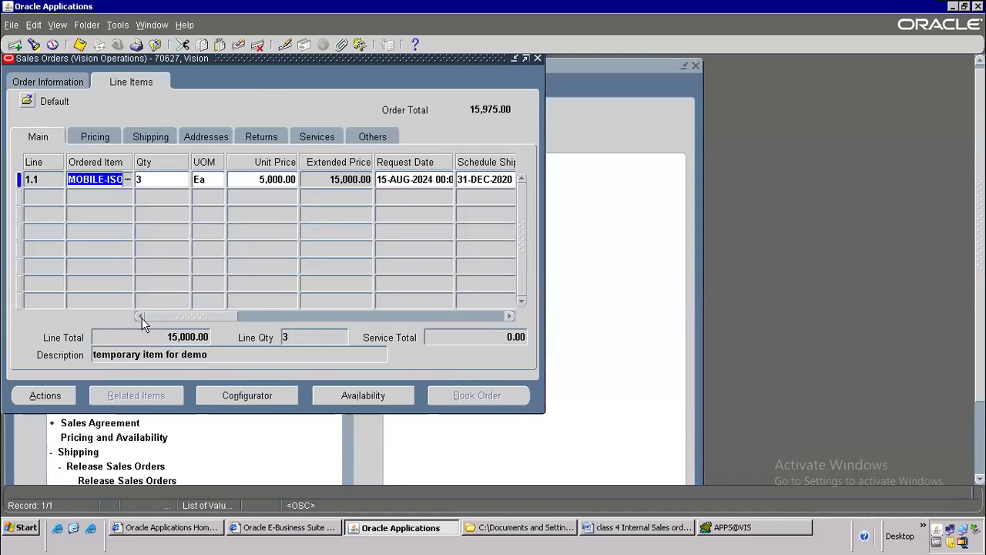
drag(172, 316, 214, 314)
click(243, 305)
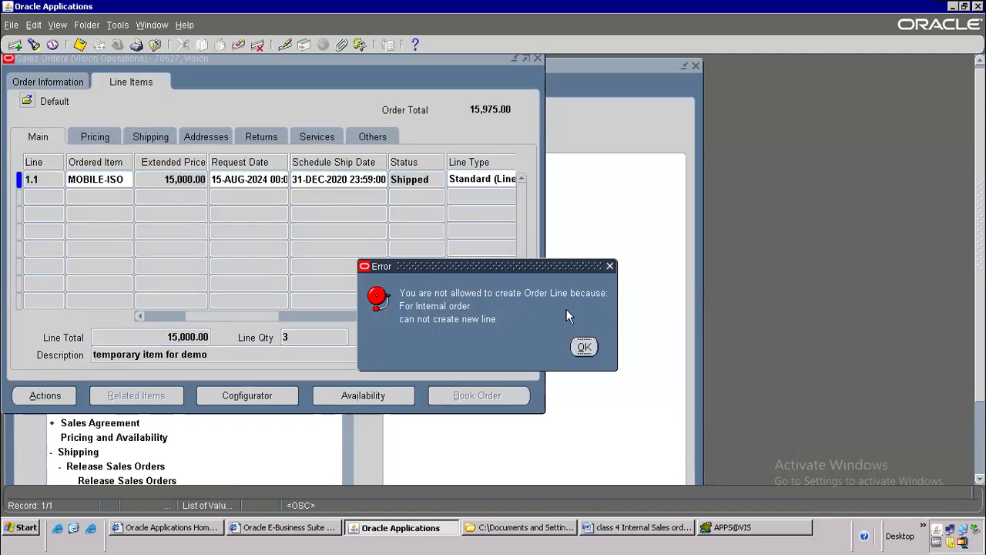
click(584, 346)
click(423, 179)
drag(269, 316, 370, 316)
click(235, 179)
Step: View delivery 6411861 details for line 1.1 through Additional Line Information, then return to Word
click(62, 397)
double_click(445, 251)
click(136, 131)
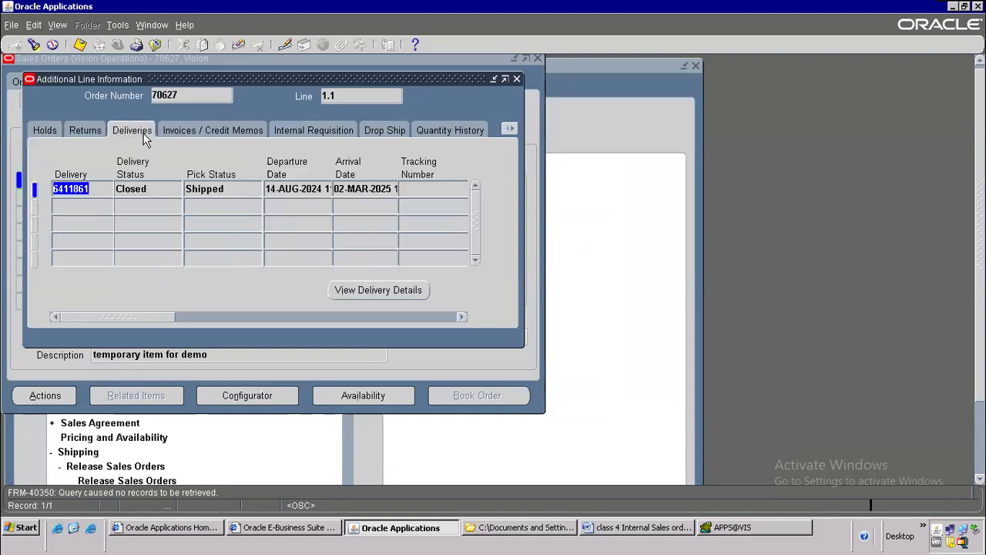
click(357, 289)
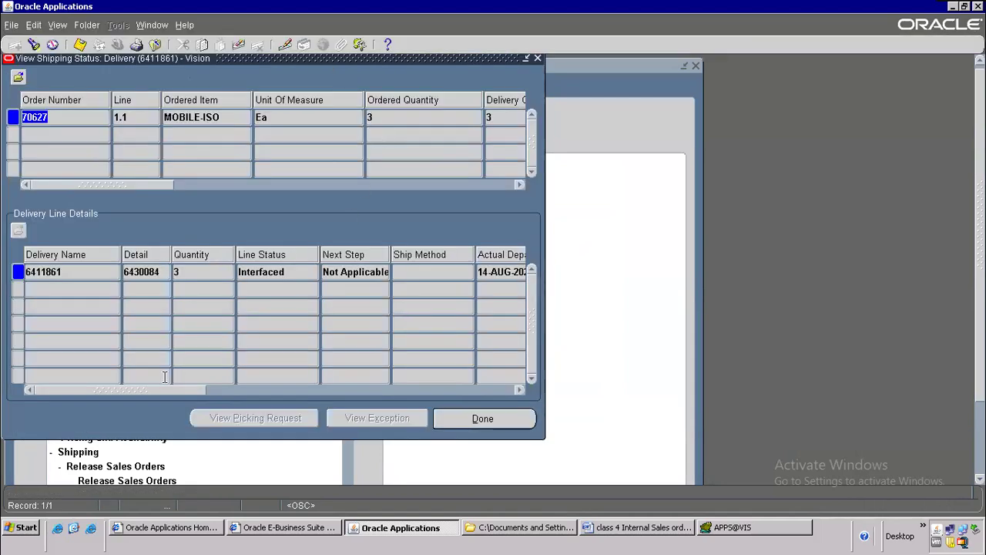
drag(153, 391, 443, 378)
click(271, 383)
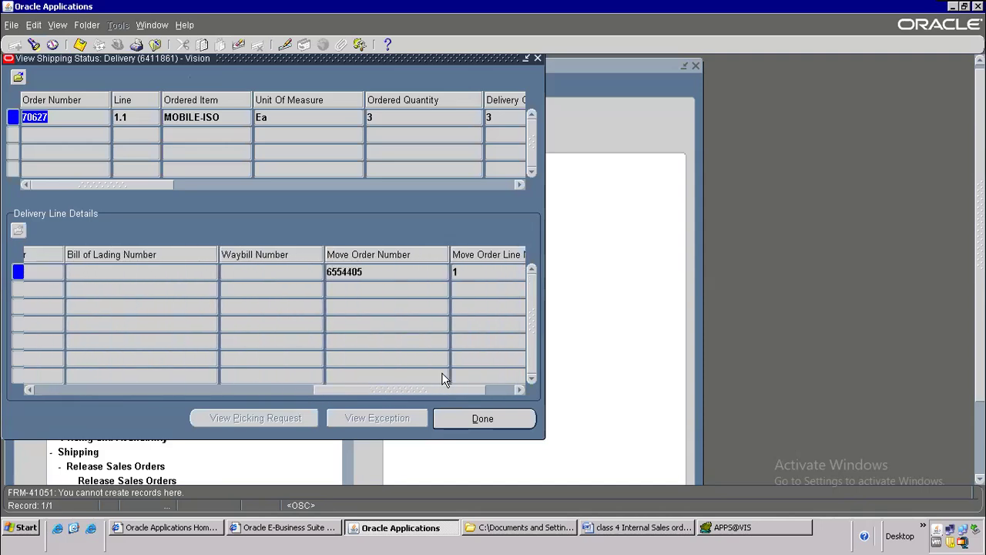
drag(111, 185, 467, 185)
drag(393, 183, 66, 185)
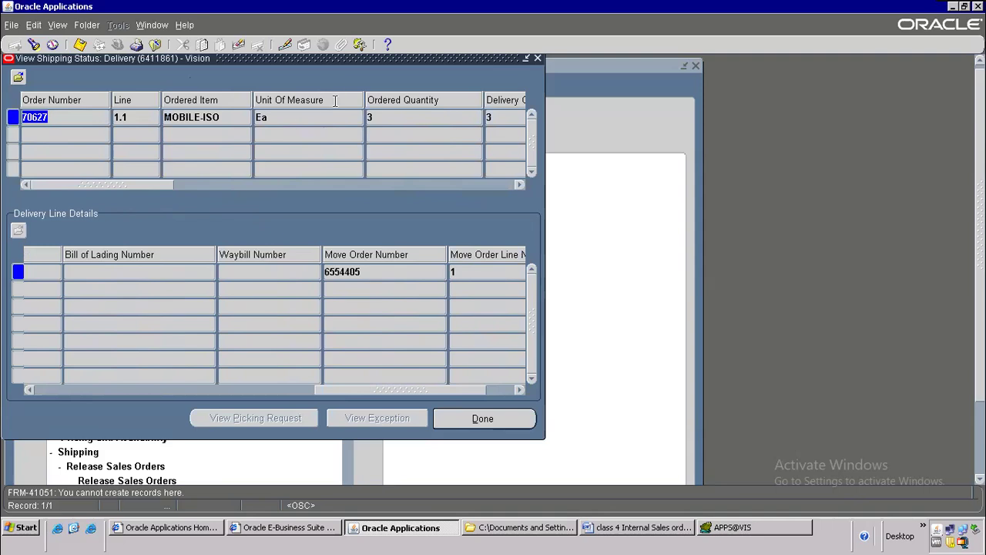
click(624, 532)
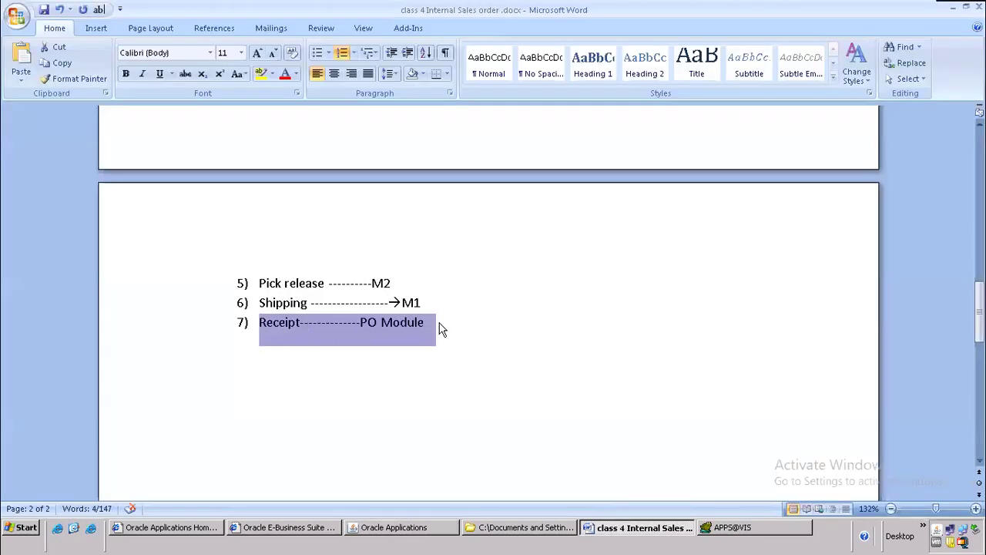
Step: Highlight the Shipping and Receipt module notes in Word without changing them
click(493, 309)
drag(292, 303, 428, 302)
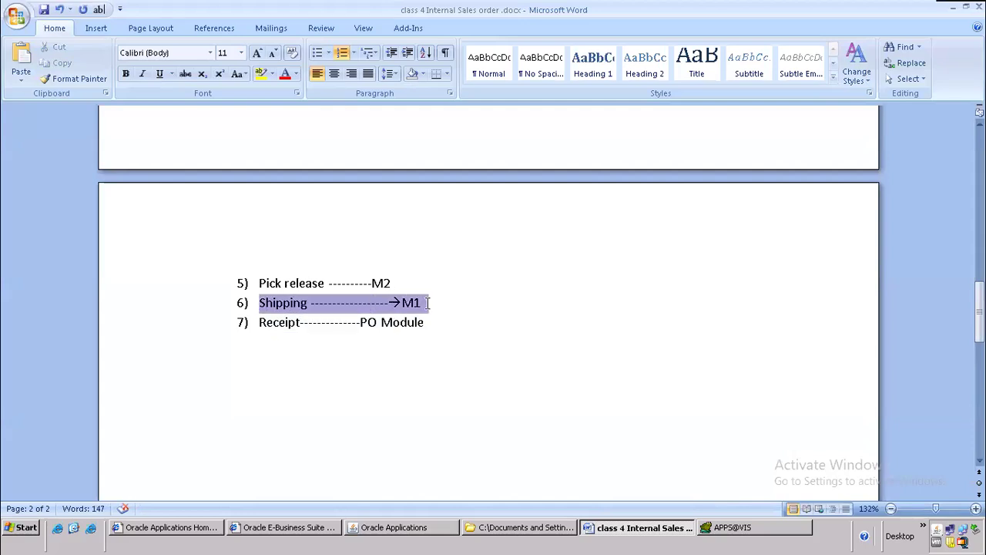
click(441, 329)
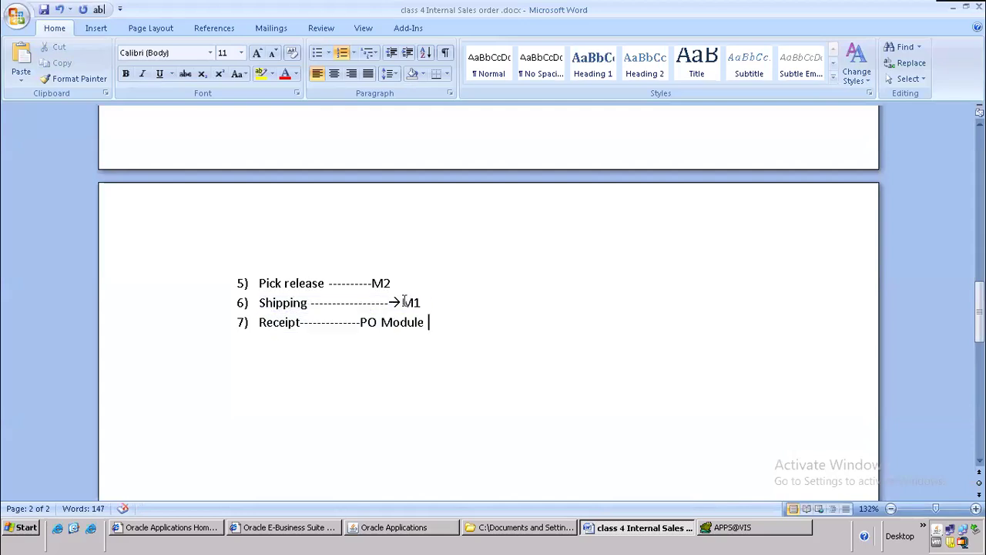
shift+click(423, 342)
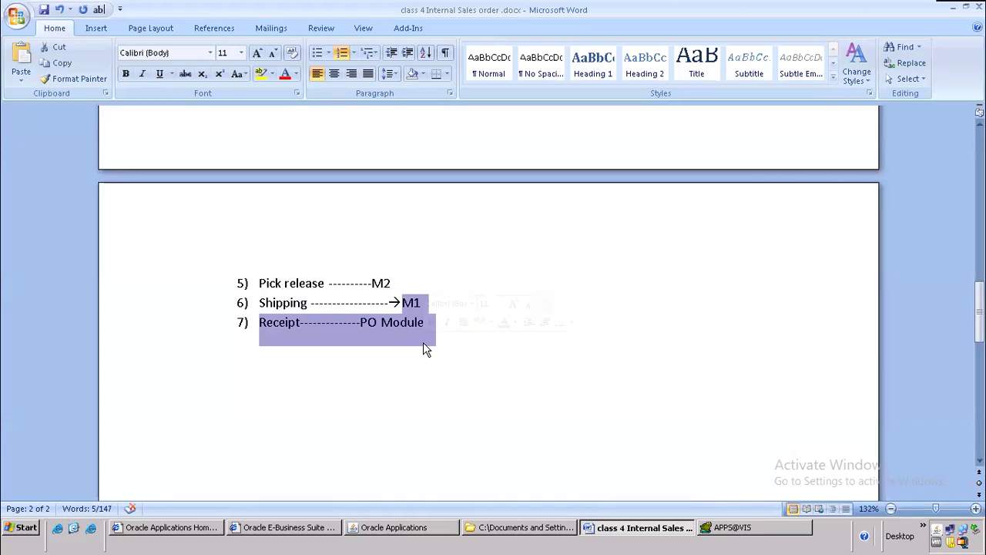
Step: Close the shipping status and sales order forms in Oracle
click(362, 540)
click(155, 44)
click(155, 44)
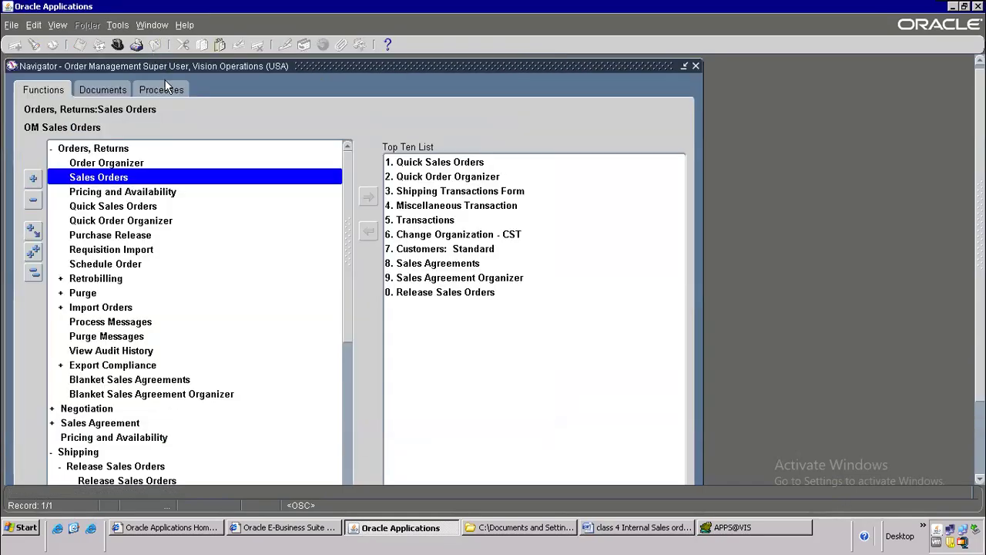
Step: Switch to the Purchasing, Vision Operations (USA) responsibility
key(alt+t)
key(l)
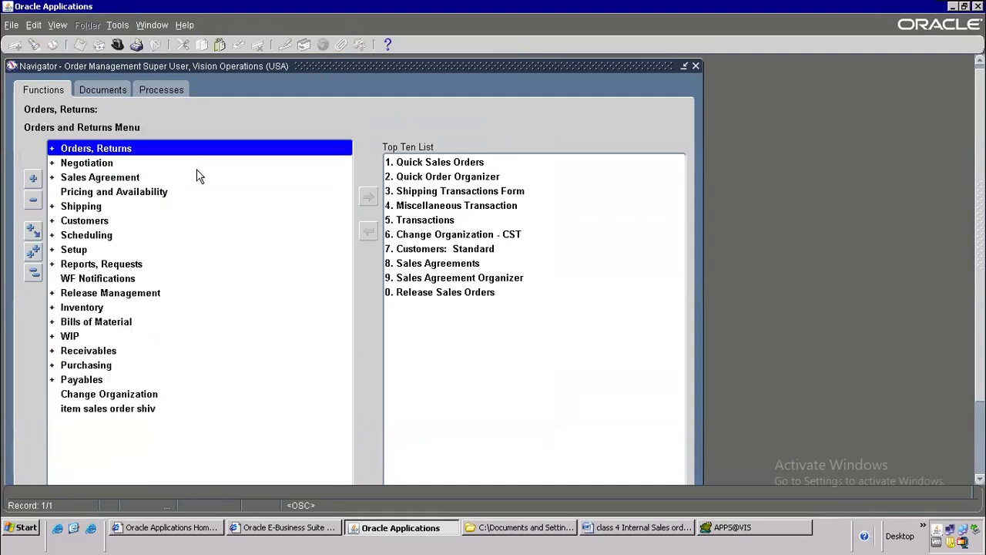
click(118, 44)
text(purchasing%)
key(Return)
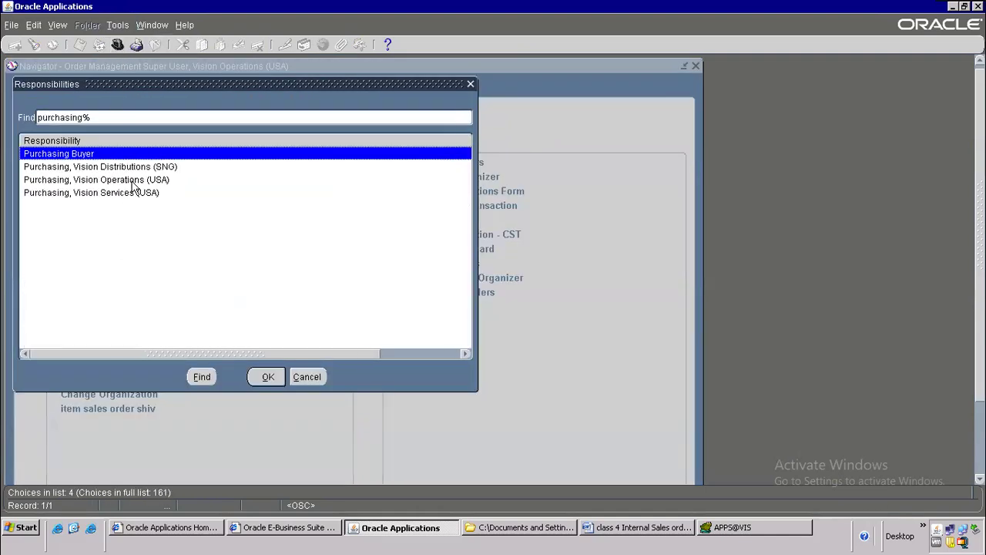
double_click(132, 182)
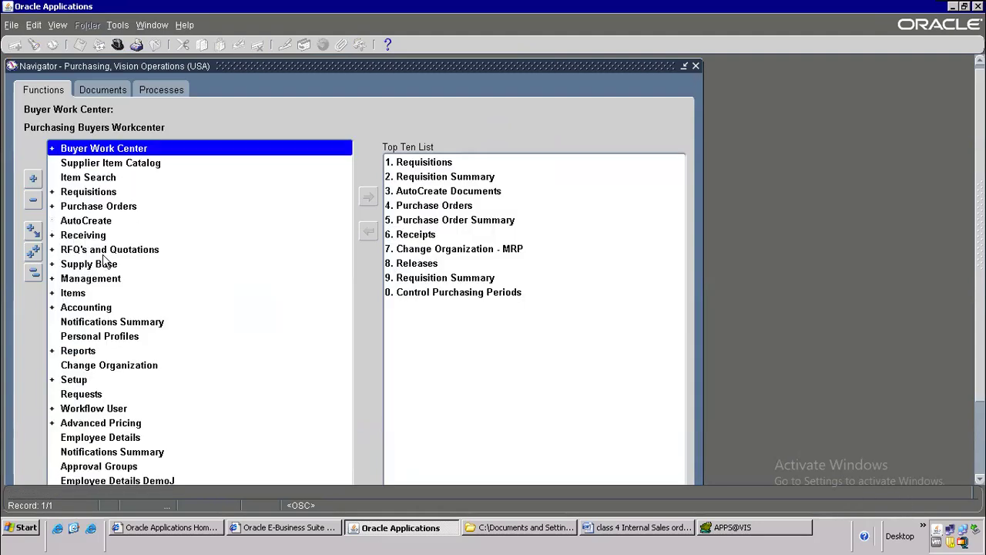
Step: Open Receiving > Receipts for the M1 Seattle Manufacturing organization
double_click(103, 236)
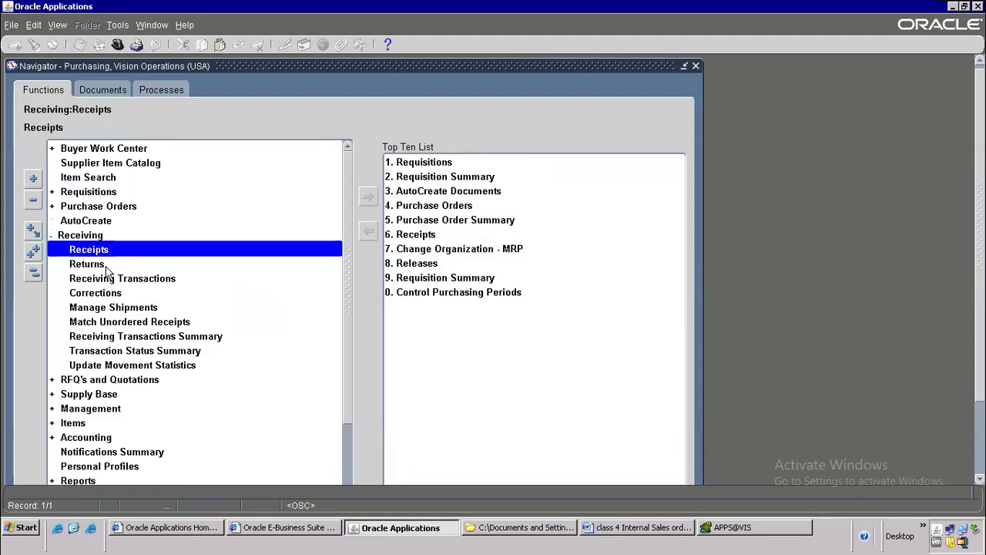
double_click(108, 251)
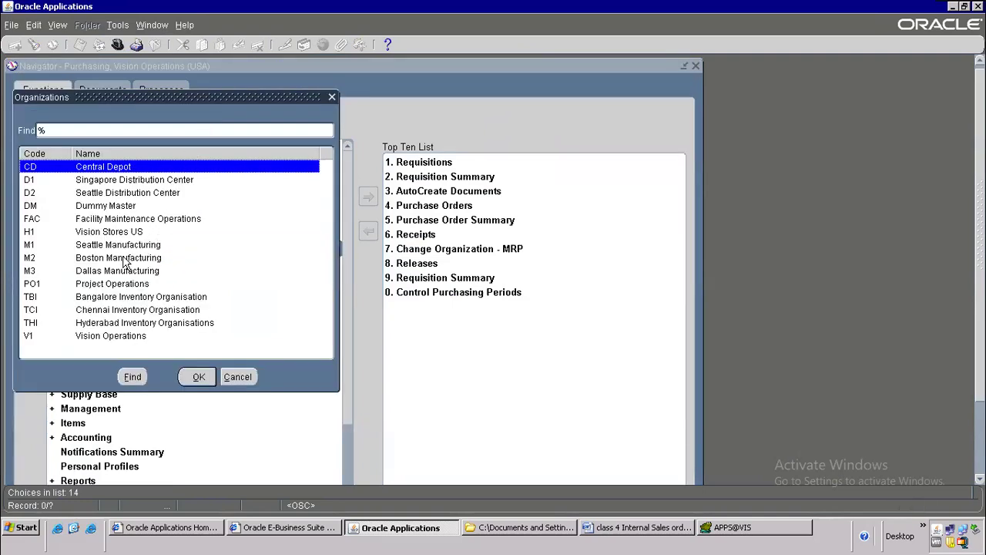
click(94, 246)
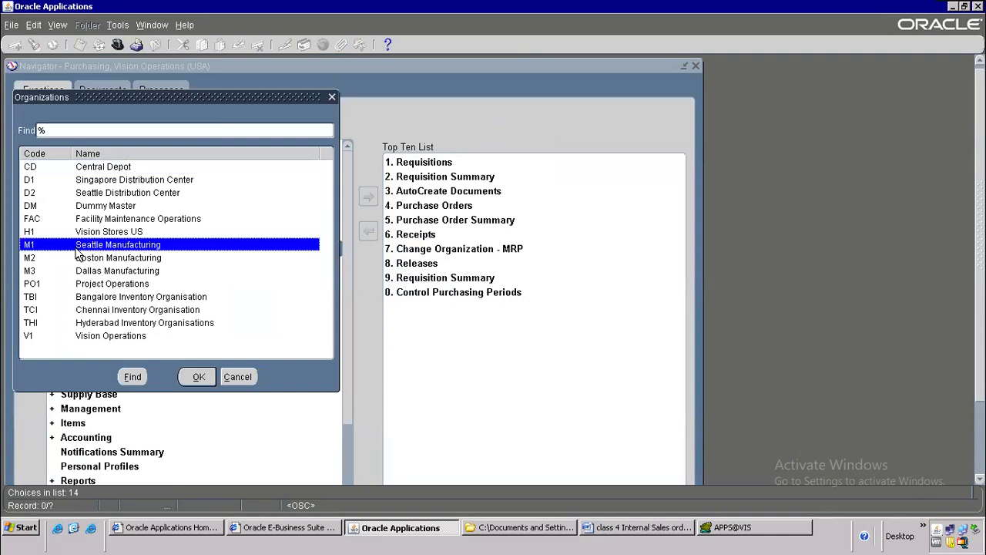
double_click(98, 247)
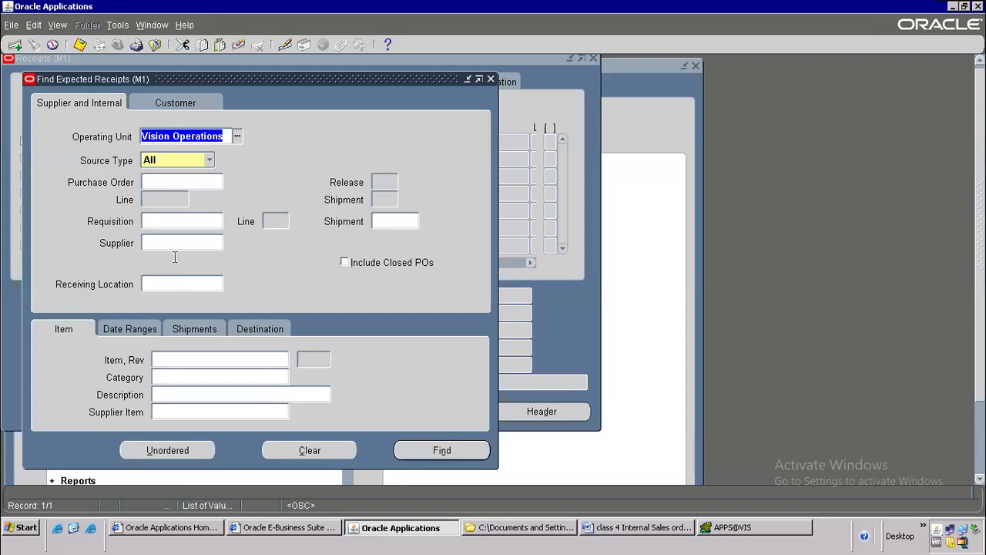
Step: Choose Supplier and Internal search criteria and focus the Requisition field in Find Expected Receipts
click(170, 219)
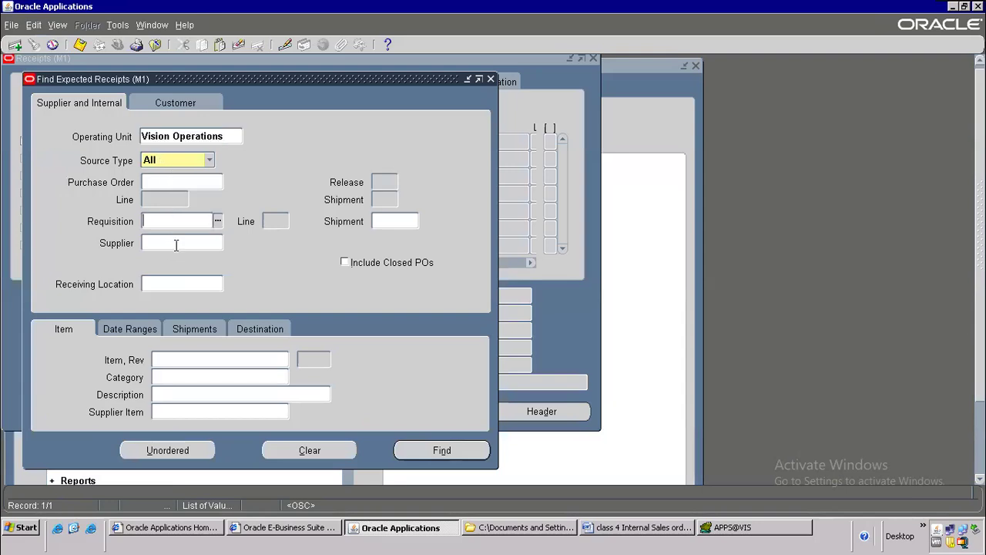
click(176, 103)
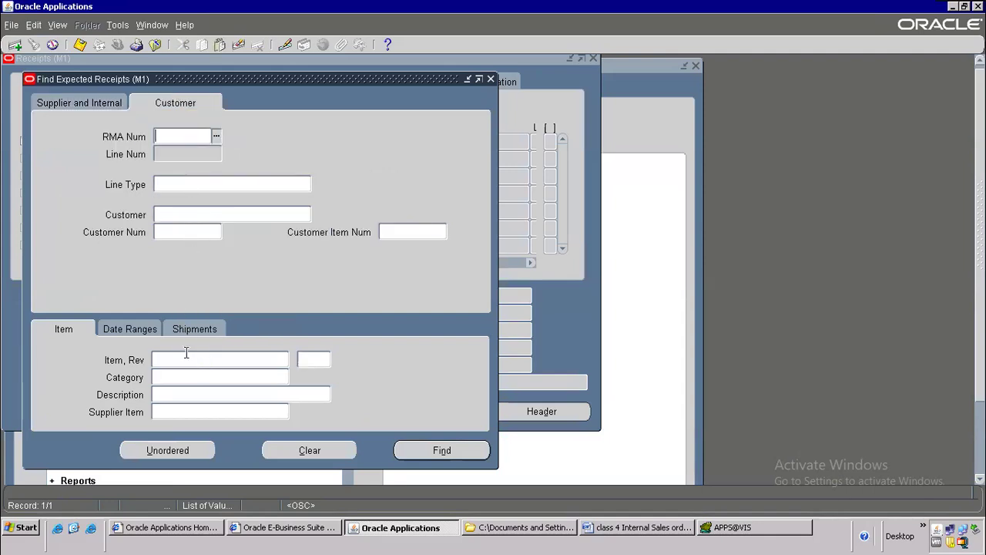
click(135, 332)
click(194, 330)
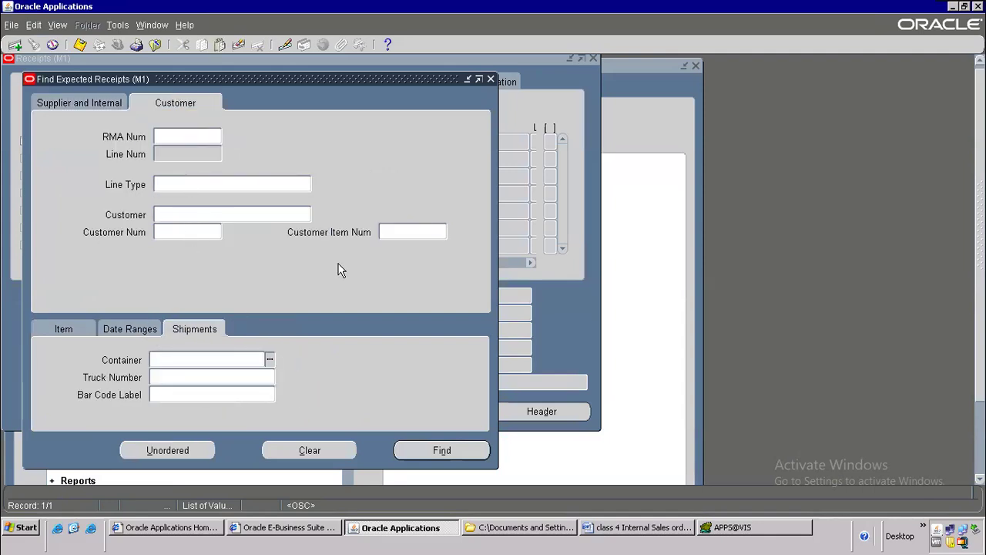
click(91, 100)
click(168, 223)
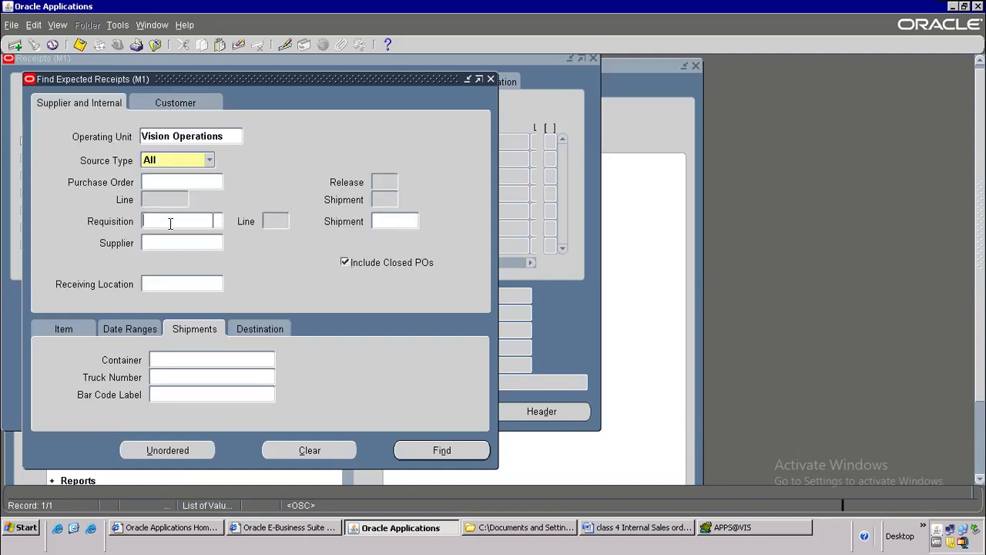
click(687, 533)
scroll(678, 216, up, 6)
scroll(671, 264, up, 2)
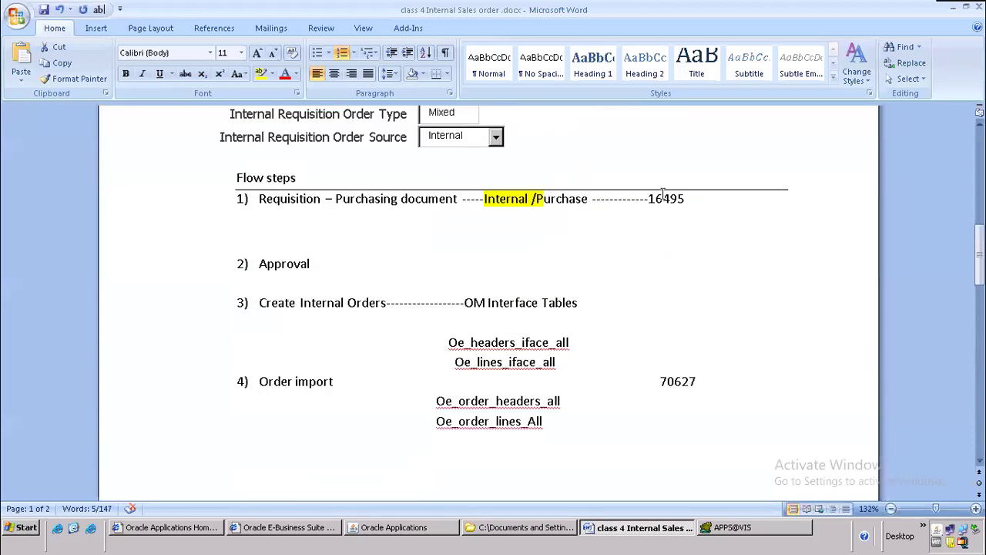
Step: Copy requisition 16495 from step 1 of the notes into Oracle's Requisition field
drag(648, 194, 693, 199)
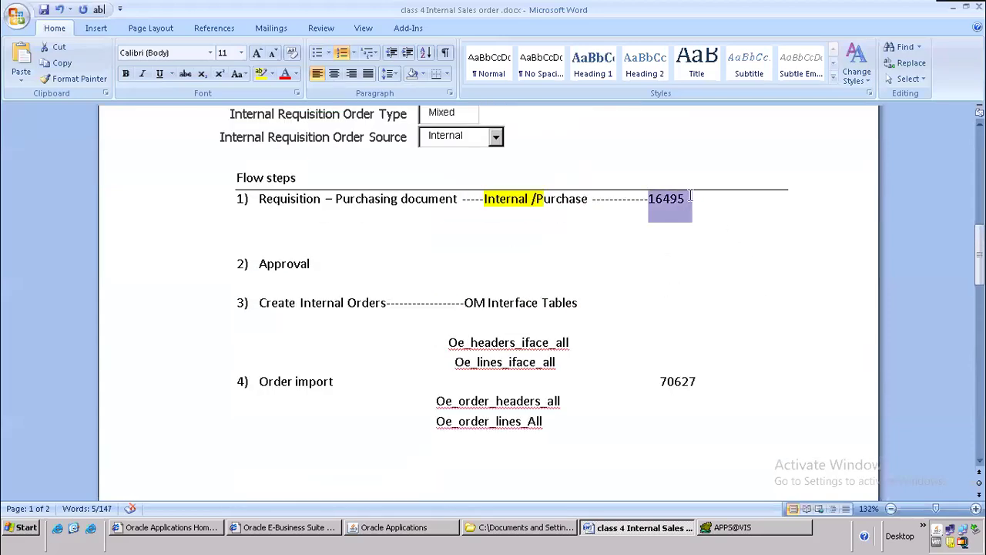
key(shift+Left)
key(ctrl+c)
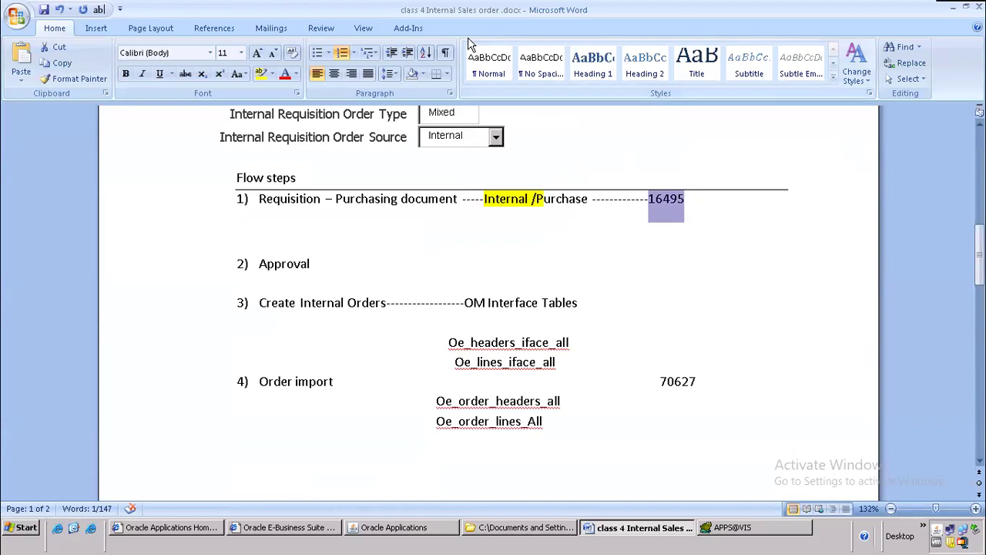
key(alt+Tab)
key(ctrl+v)
key(Tab)
Step: Find expected receipts for requisition 16495 and mark the first line, quantity 3
click(417, 447)
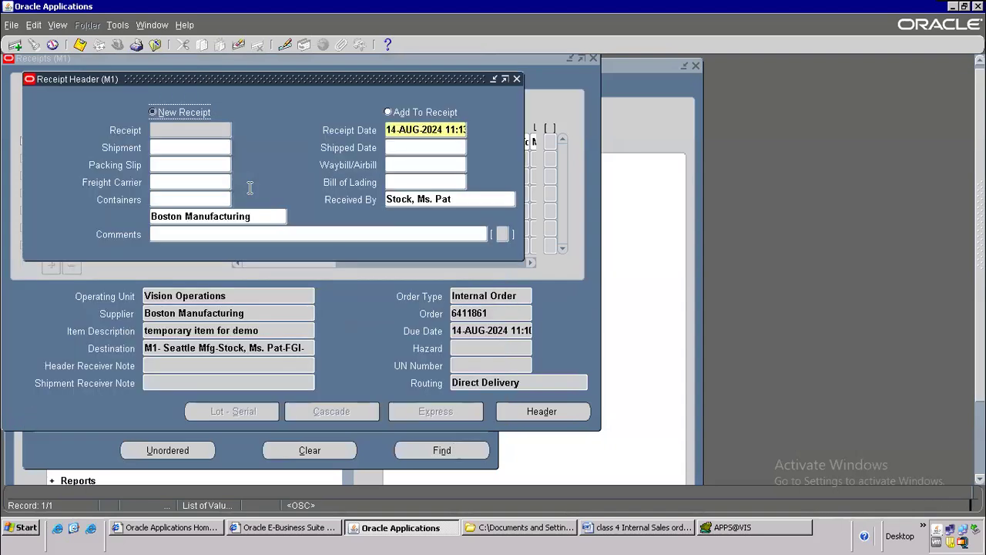
drag(254, 80, 673, 174)
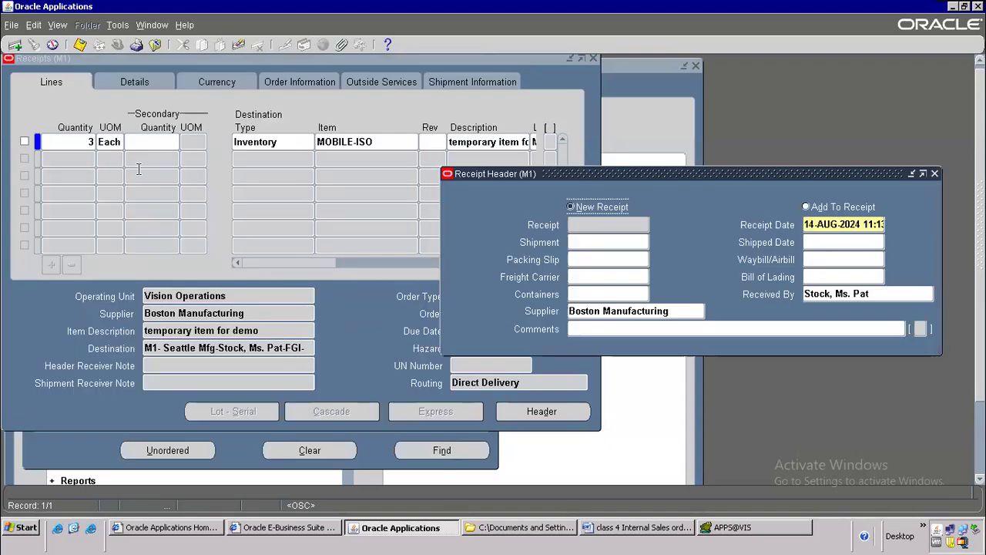
click(24, 141)
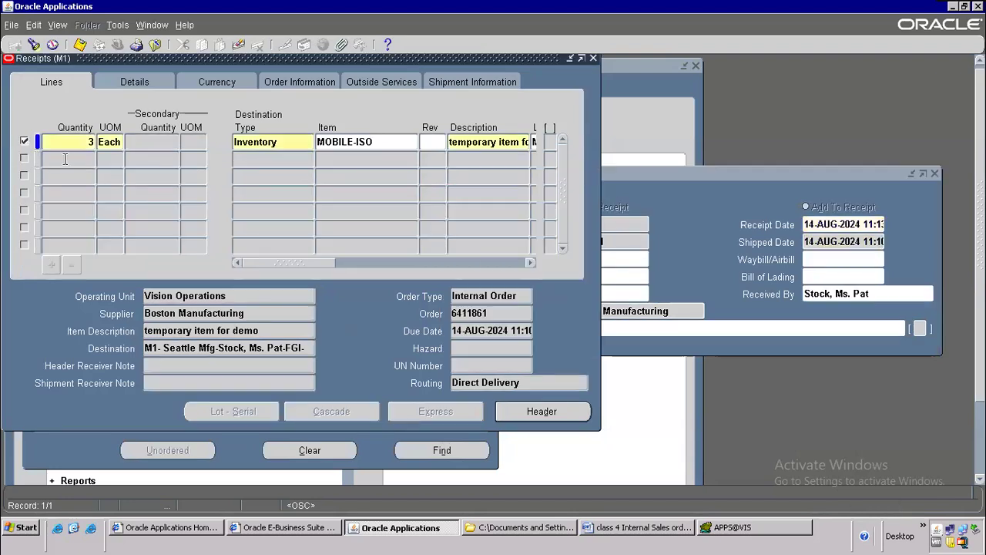
drag(323, 262, 466, 258)
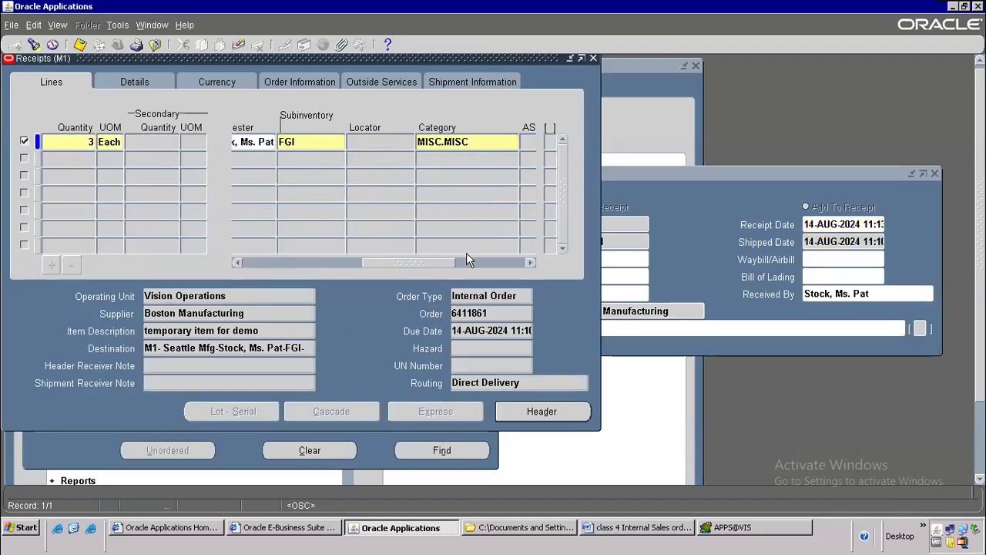
double_click(89, 142)
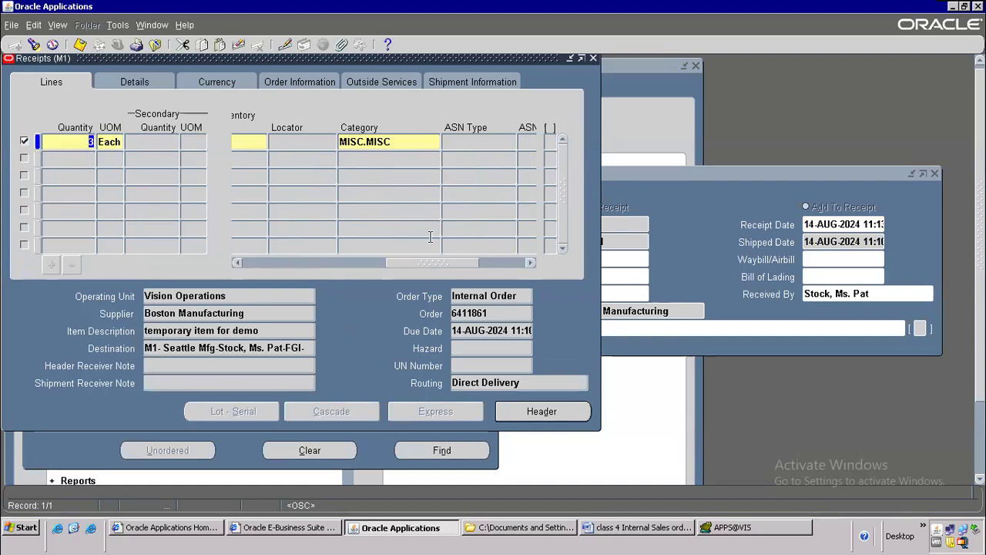
Step: Try saving the receipt, dismiss the closed-period GL date error, and close without committing
click(537, 412)
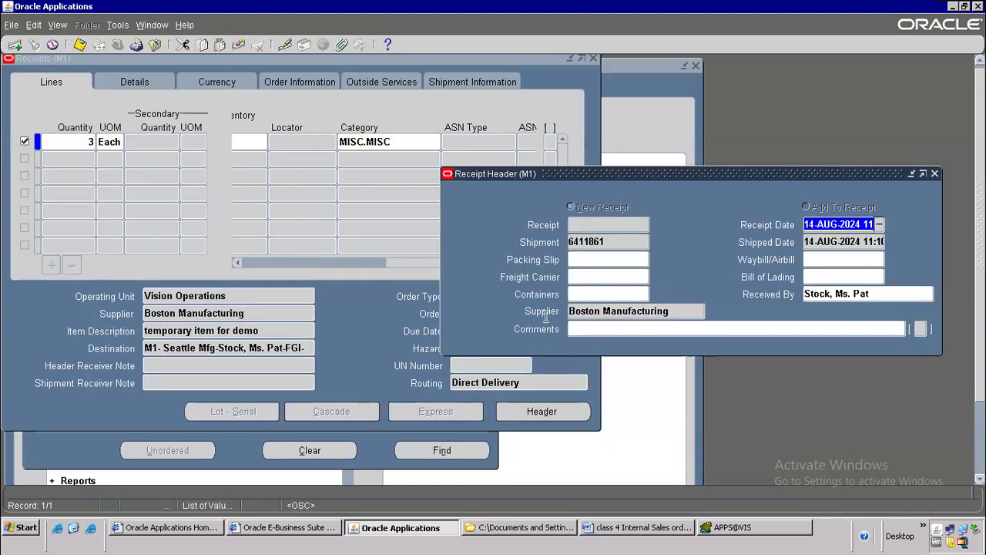
click(79, 45)
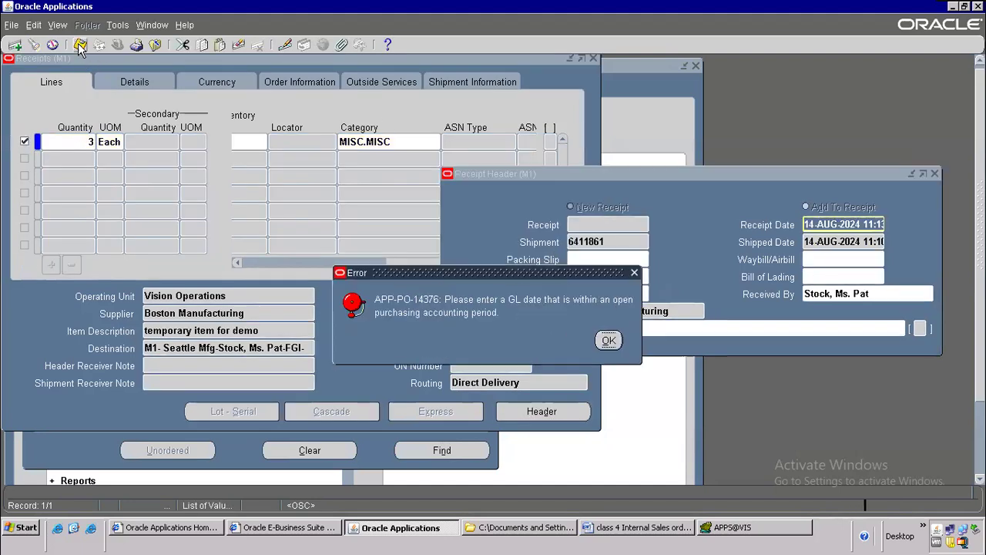
drag(497, 276, 407, 145)
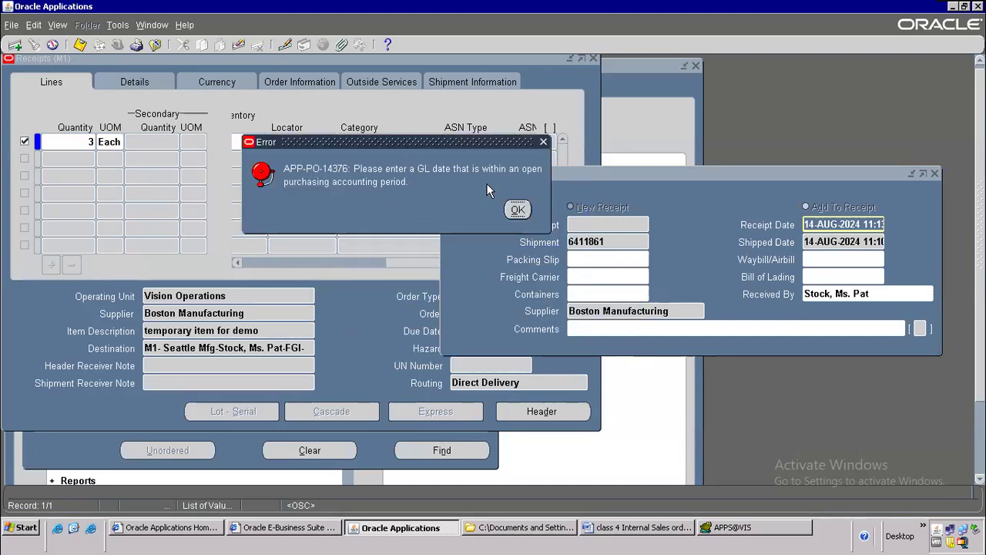
click(517, 211)
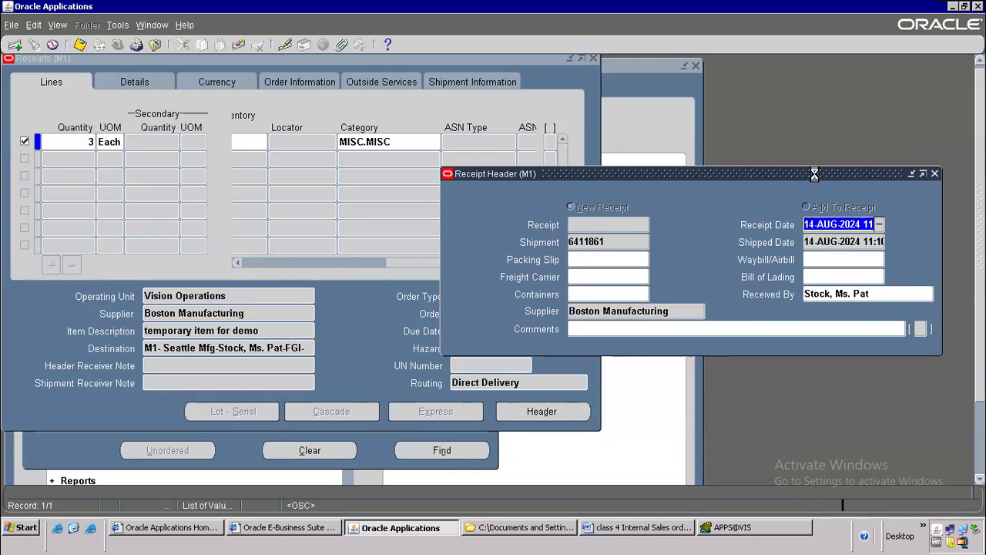
click(492, 339)
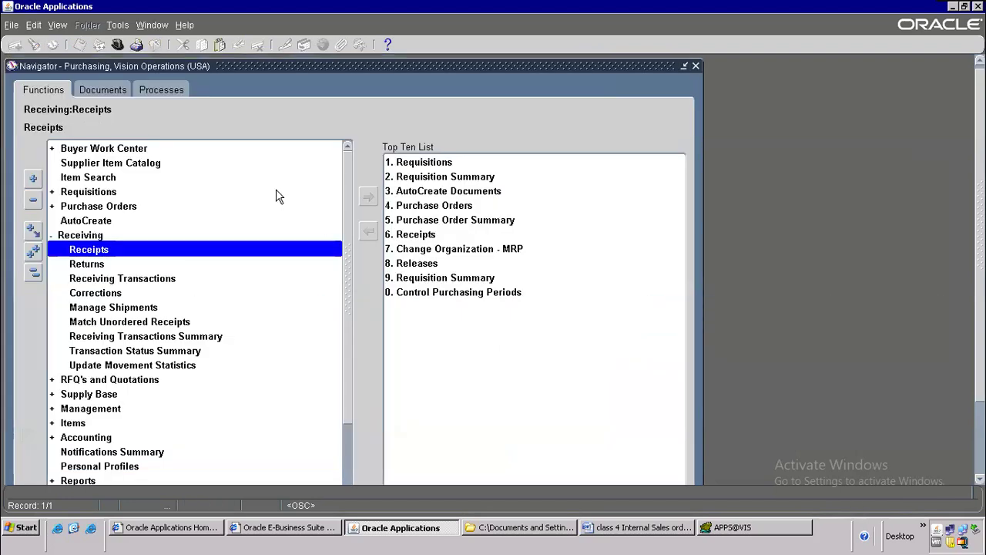
Step: Collapse the Navigator and expand the Setup, Purchasing and Organizations branches
key(alt+t)
key(o)
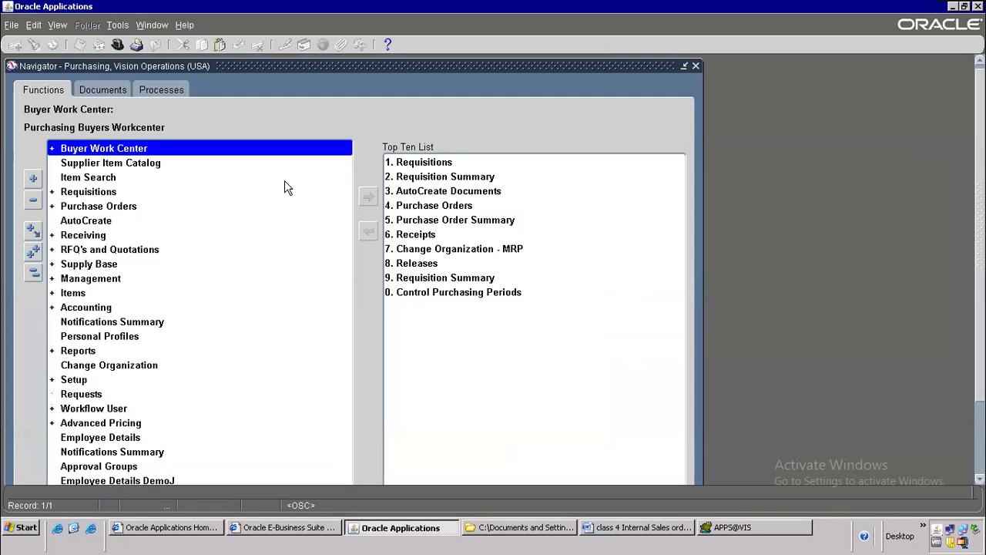
click(101, 323)
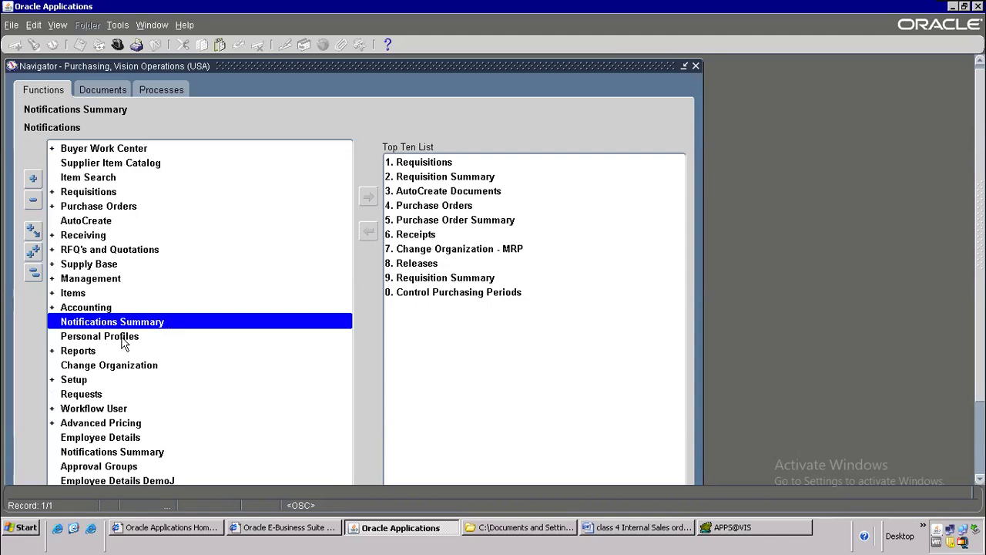
click(101, 281)
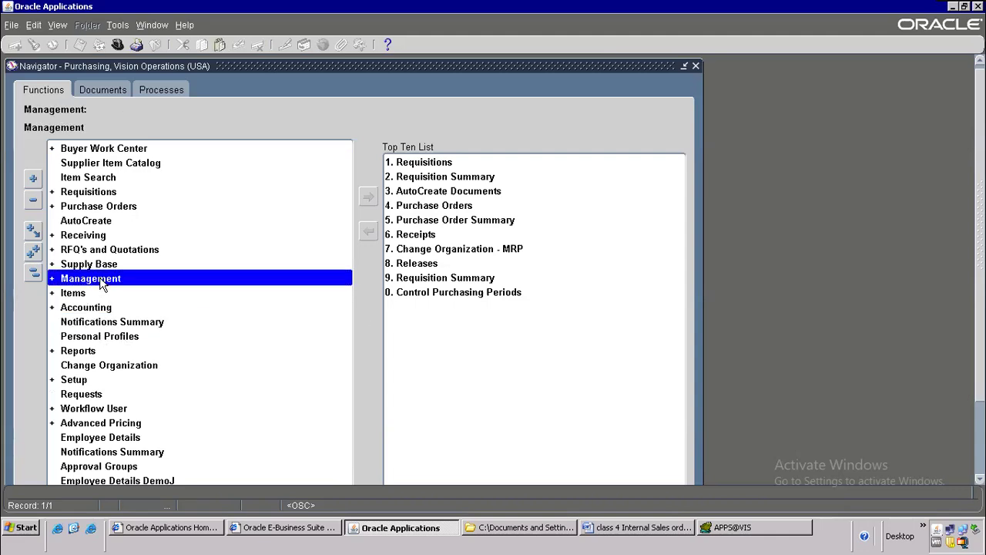
double_click(75, 379)
scroll(209, 335, down, 4)
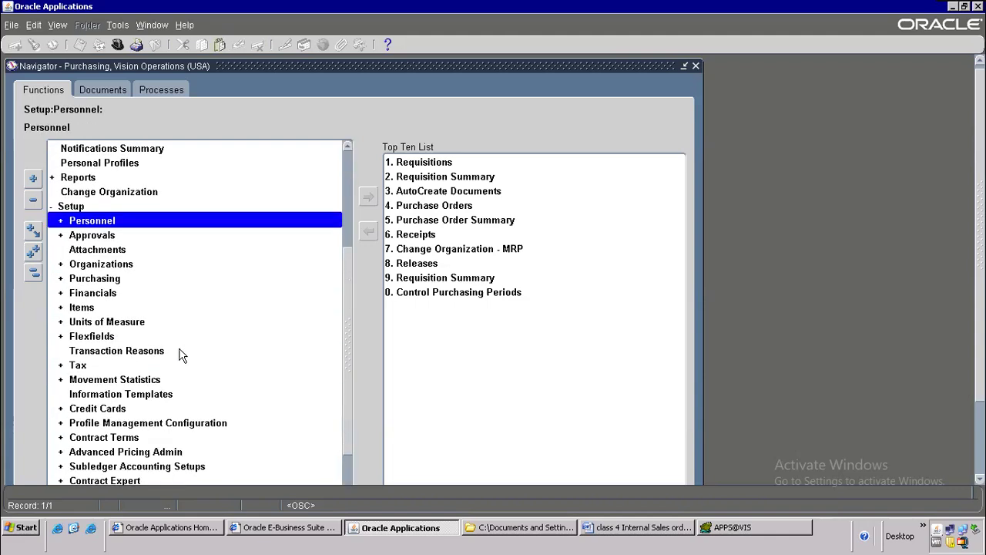
double_click(118, 282)
scroll(202, 341, down, 2)
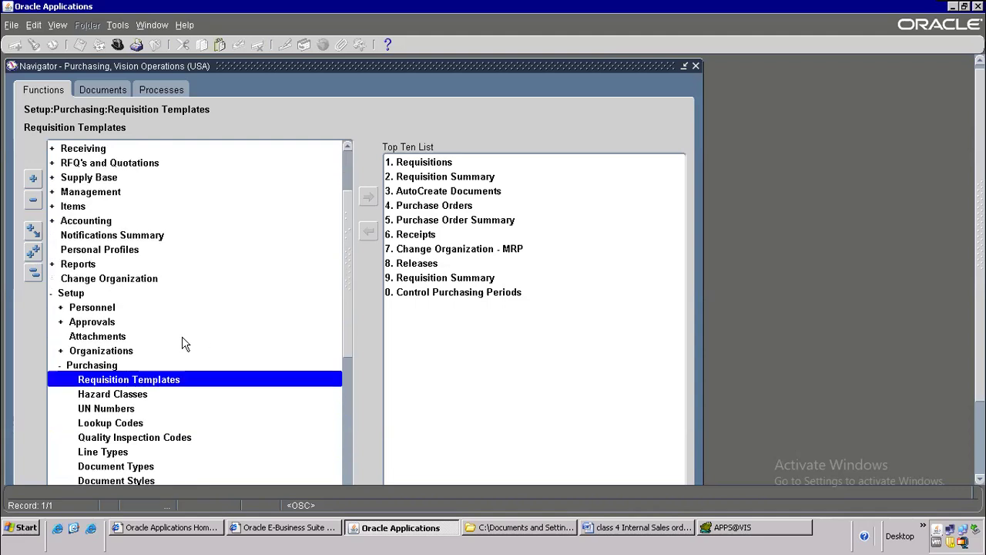
scroll(202, 343, down, 3)
scroll(172, 336, up, 2)
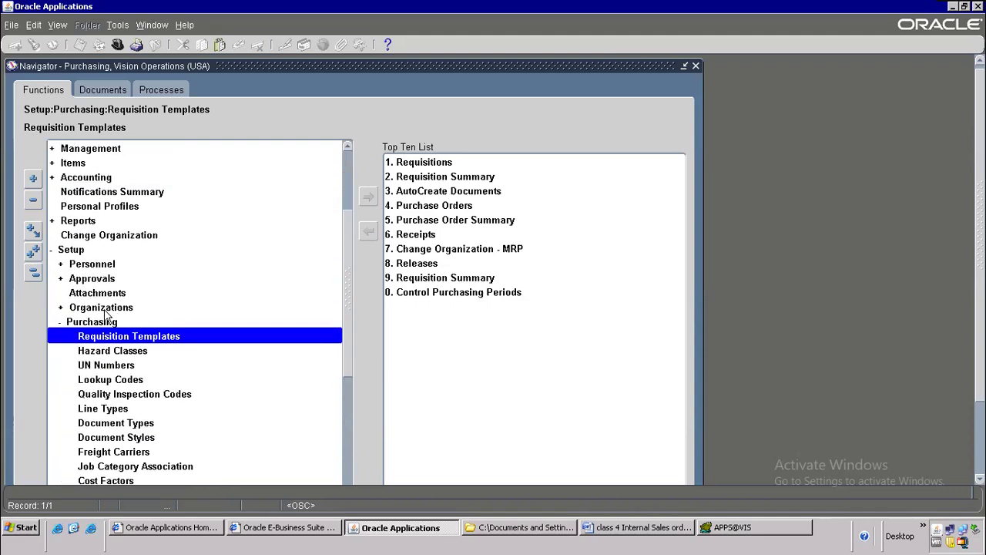
double_click(108, 310)
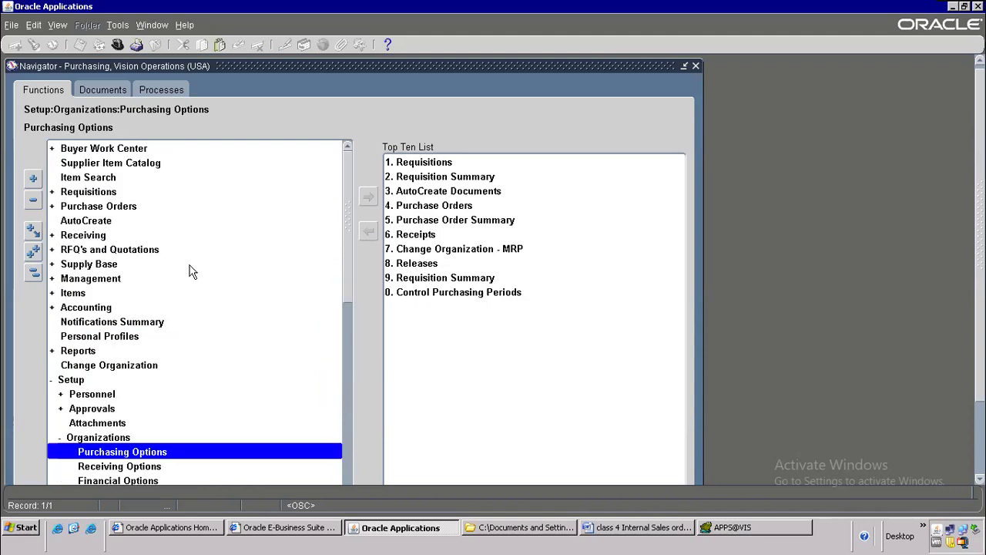
scroll(199, 296, down, 3)
scroll(206, 323, down, 2)
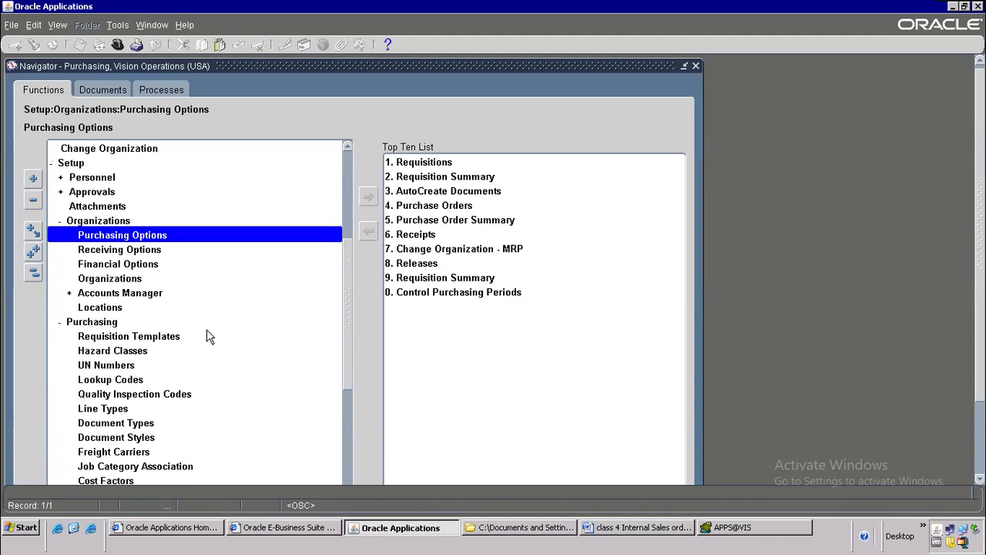
scroll(205, 330, down, 3)
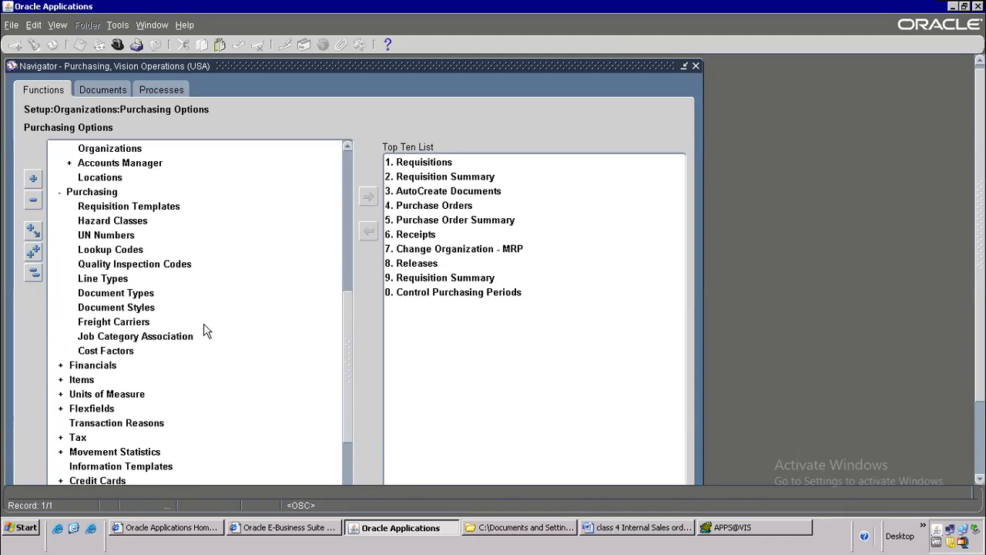
scroll(205, 330, down, 1)
Step: Expand Financials > Accounting and open Control Purchasing Periods
double_click(97, 325)
scroll(223, 303, down, 3)
scroll(228, 332, down, 7)
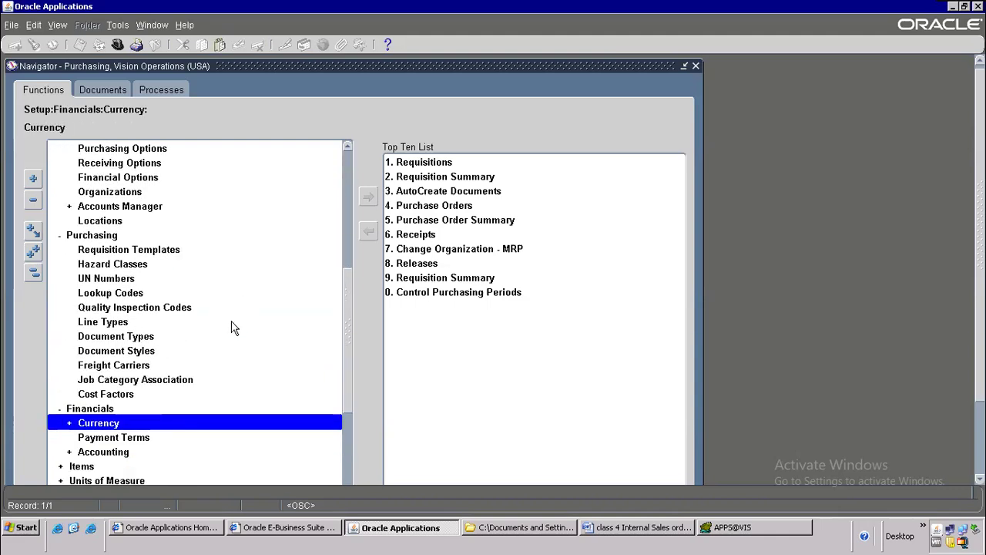
scroll(235, 332, down, 1)
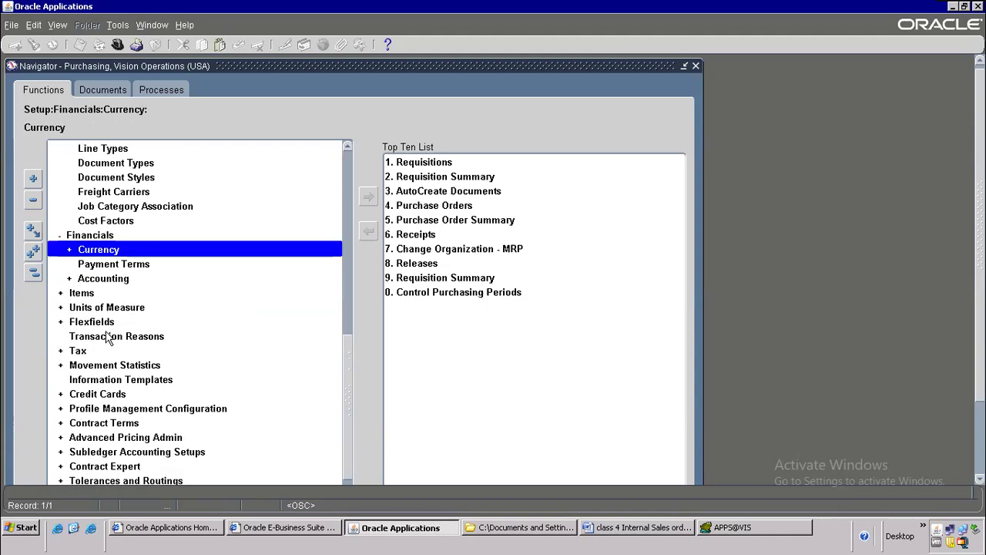
double_click(117, 280)
scroll(320, 270, down, 2)
scroll(308, 285, down, 2)
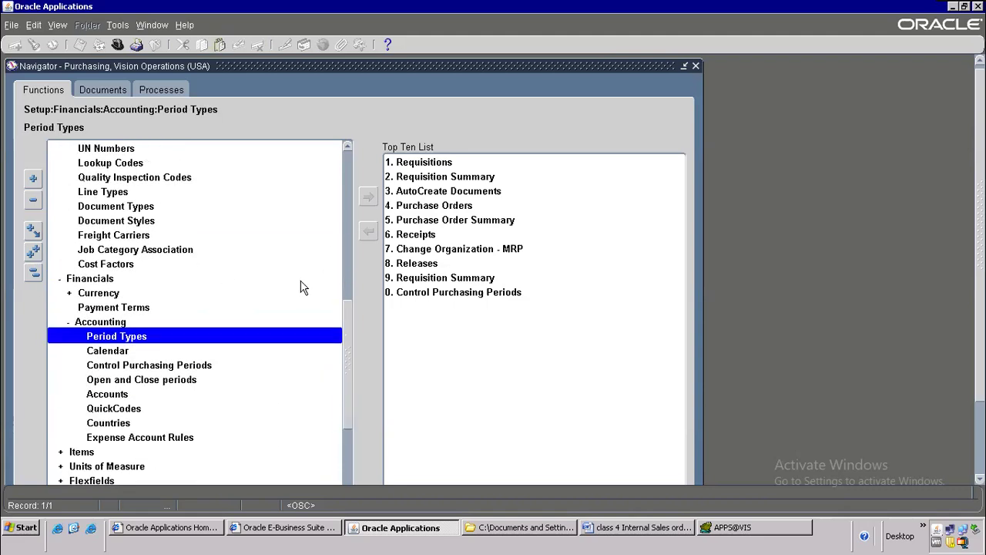
scroll(302, 285, down, 1)
click(198, 327)
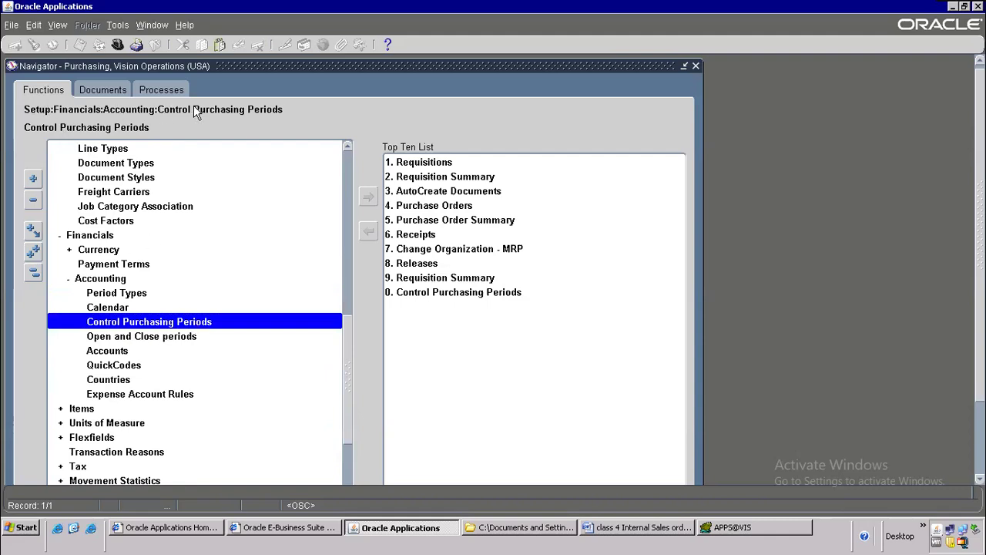
double_click(185, 322)
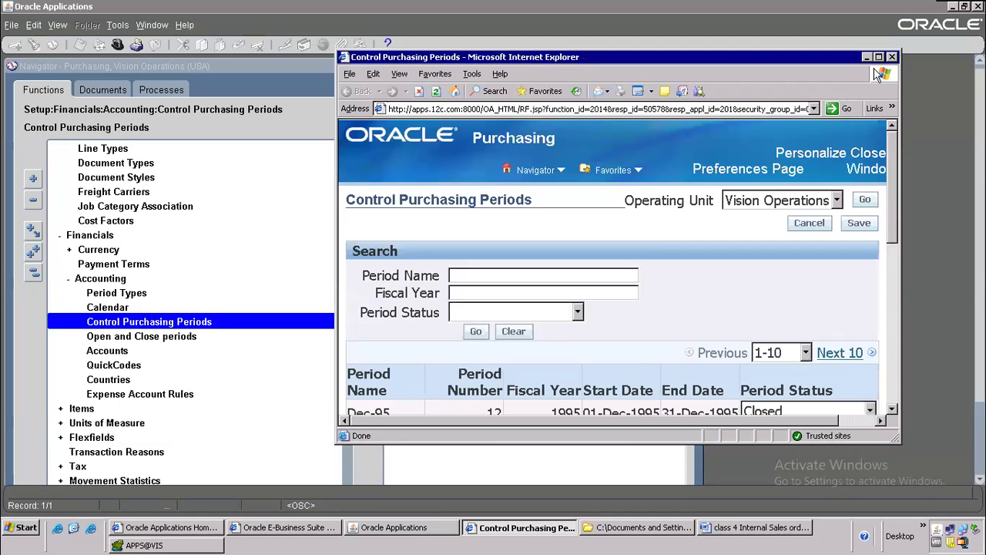
Step: Maximize the page and list purchasing periods for fiscal year 2024
click(879, 57)
click(194, 223)
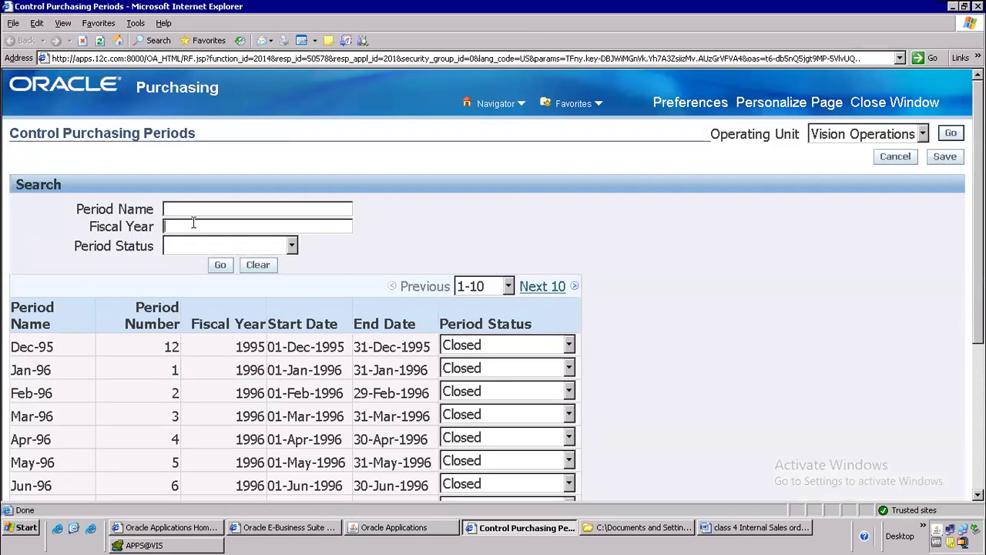
text(2024)
click(221, 270)
scroll(301, 316, down, 5)
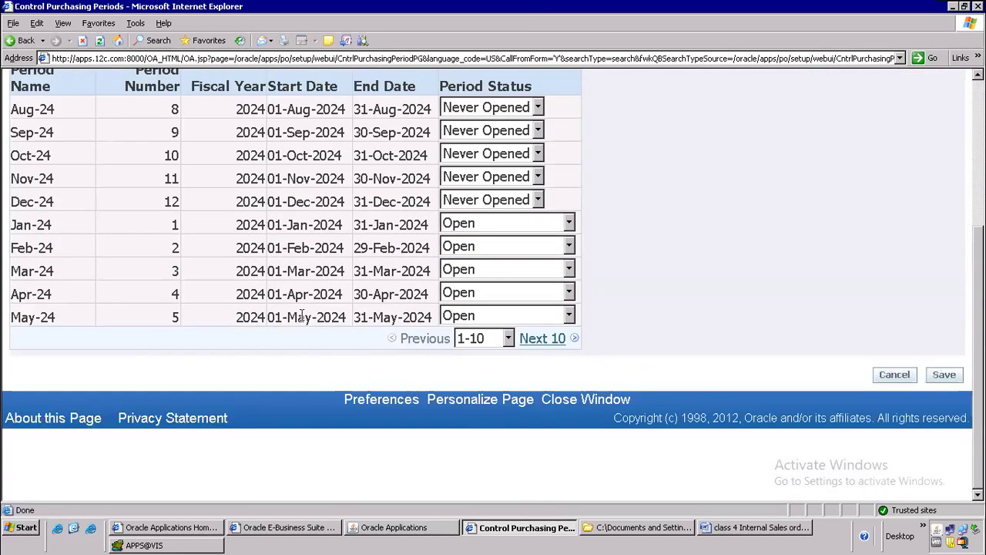
scroll(301, 317, up, 2)
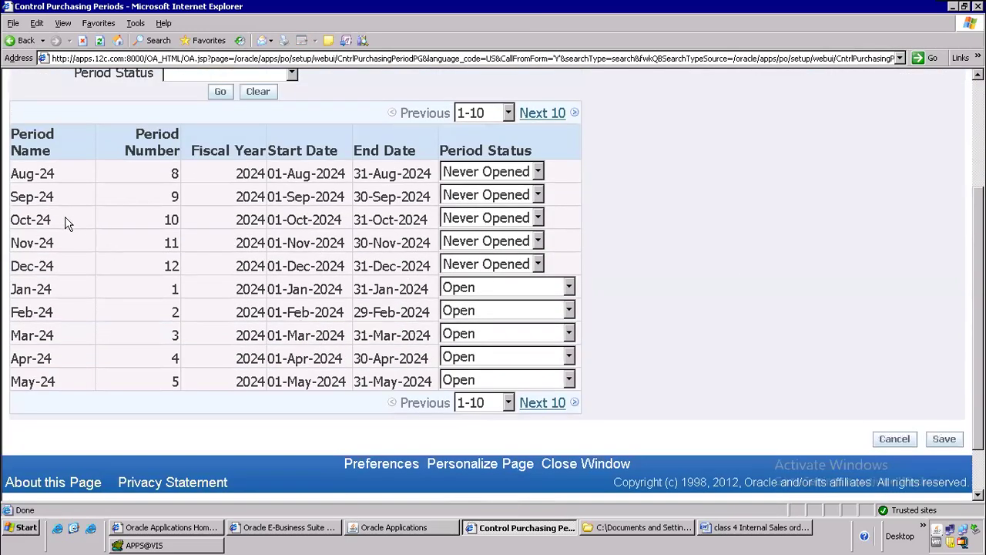
Step: Set periods Aug-24 through Dec-24 to Open, save, and close the page
click(538, 171)
click(465, 222)
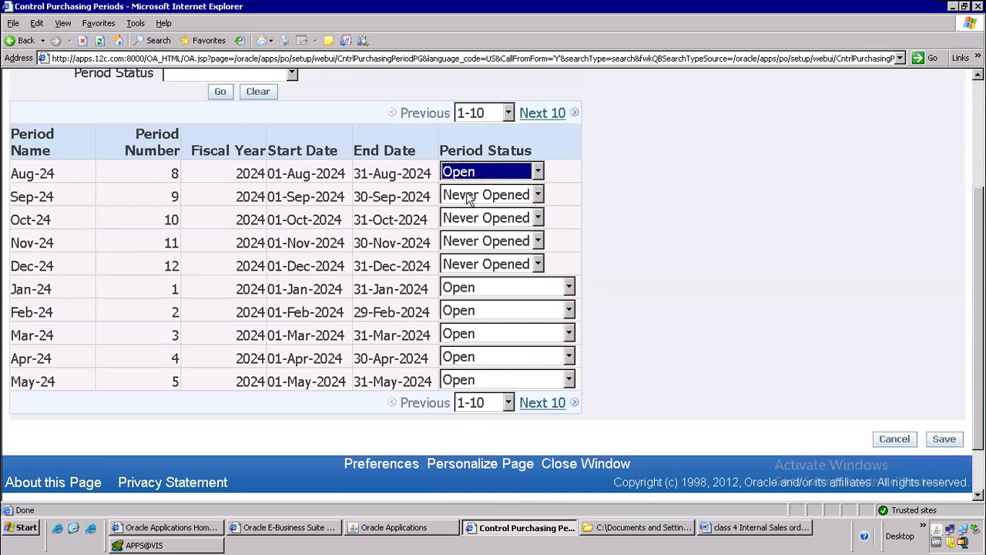
click(470, 196)
click(468, 246)
click(478, 218)
click(464, 271)
click(485, 242)
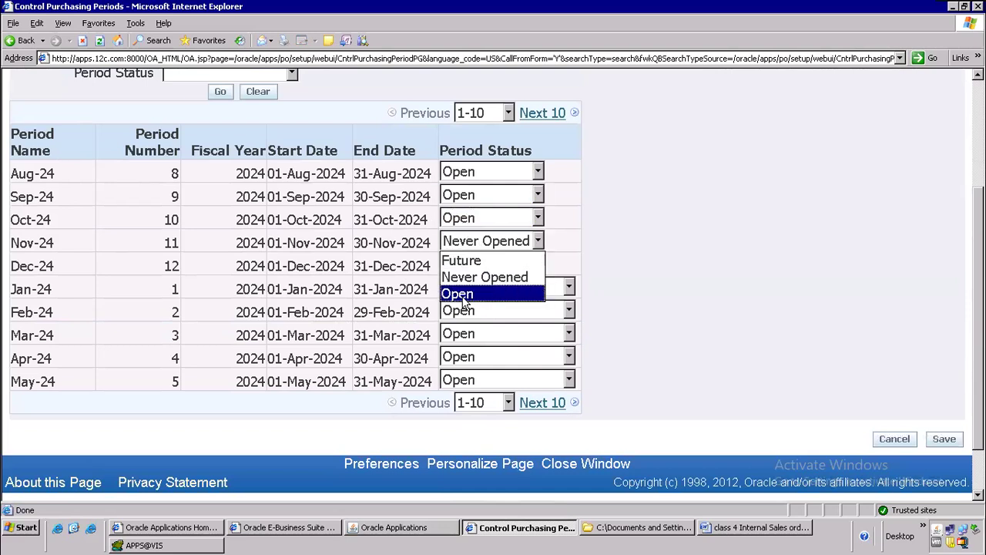
click(464, 296)
click(467, 264)
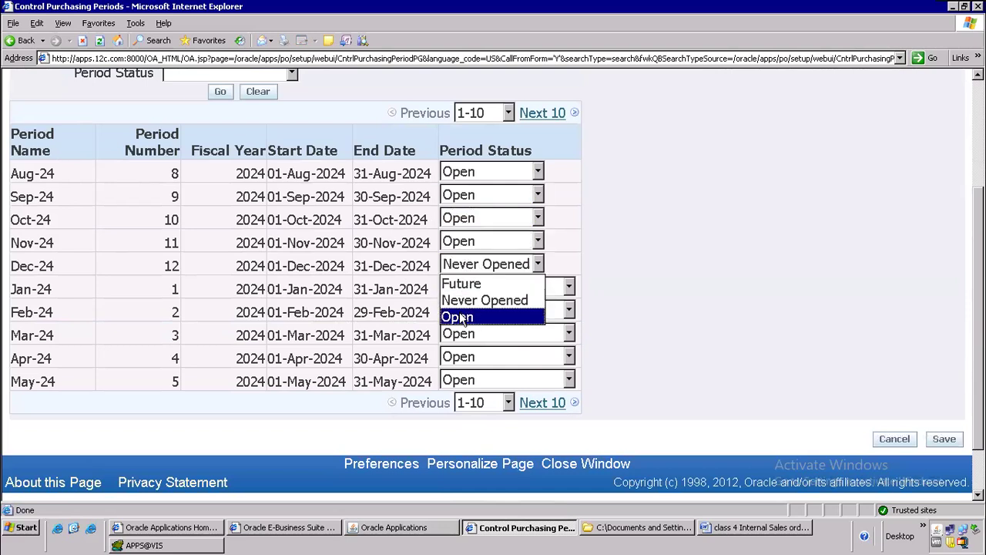
click(464, 315)
click(945, 438)
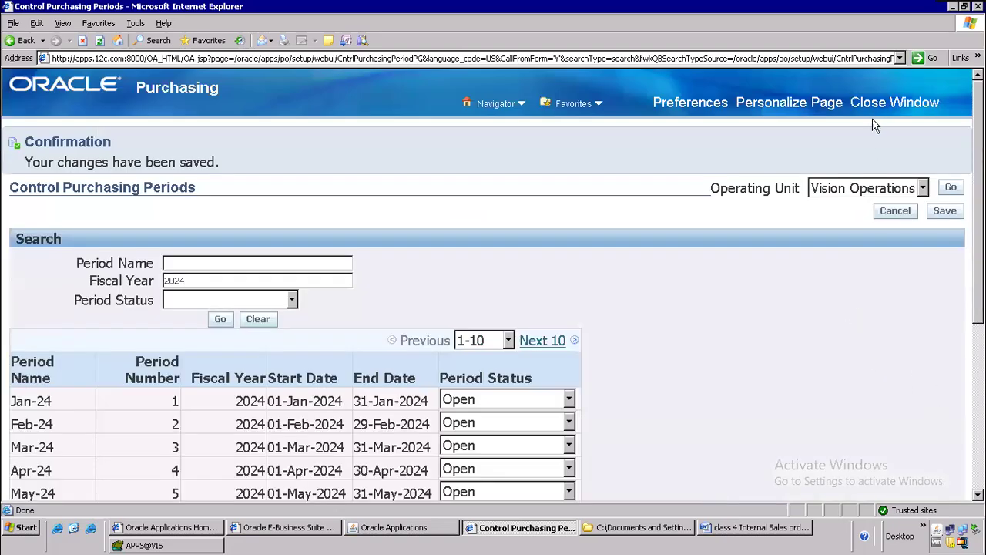
click(894, 102)
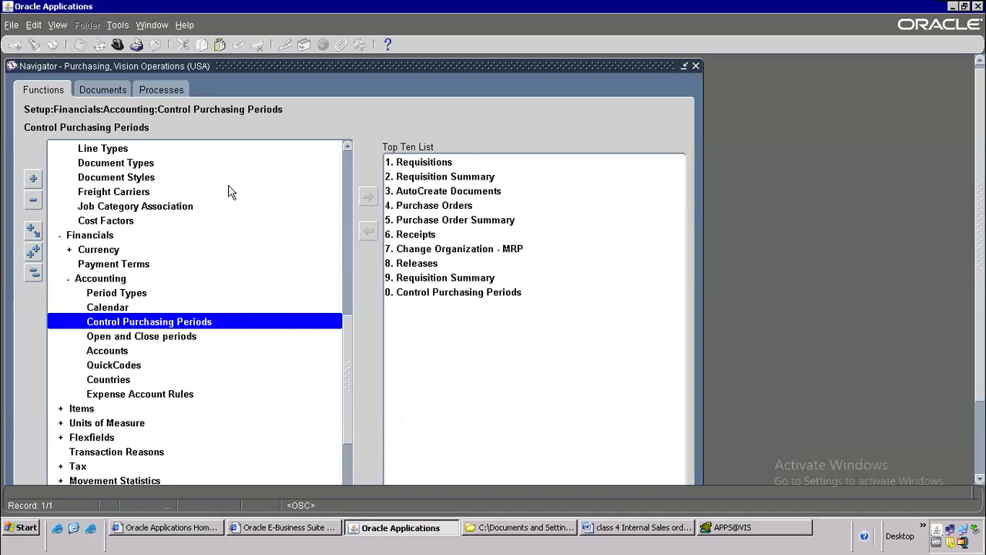
Step: Open the Receipts form and find expected receipts for requisition 16495
scroll(177, 216, up, 7)
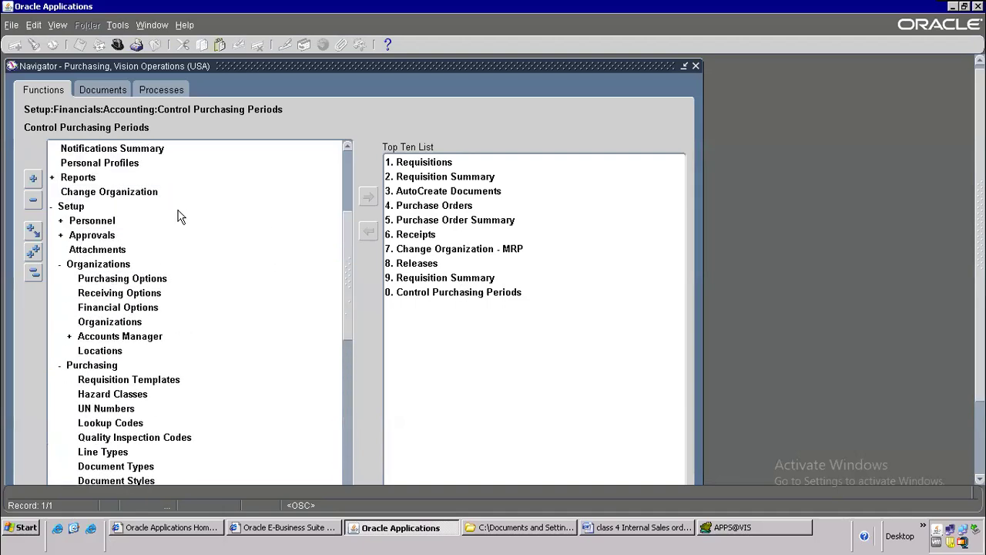
scroll(177, 216, up, 4)
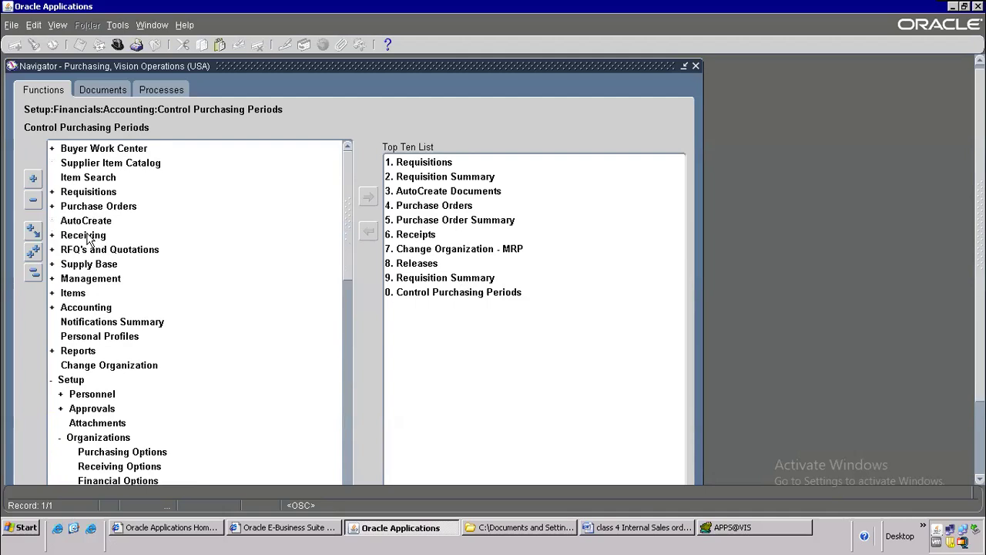
double_click(89, 236)
double_click(99, 251)
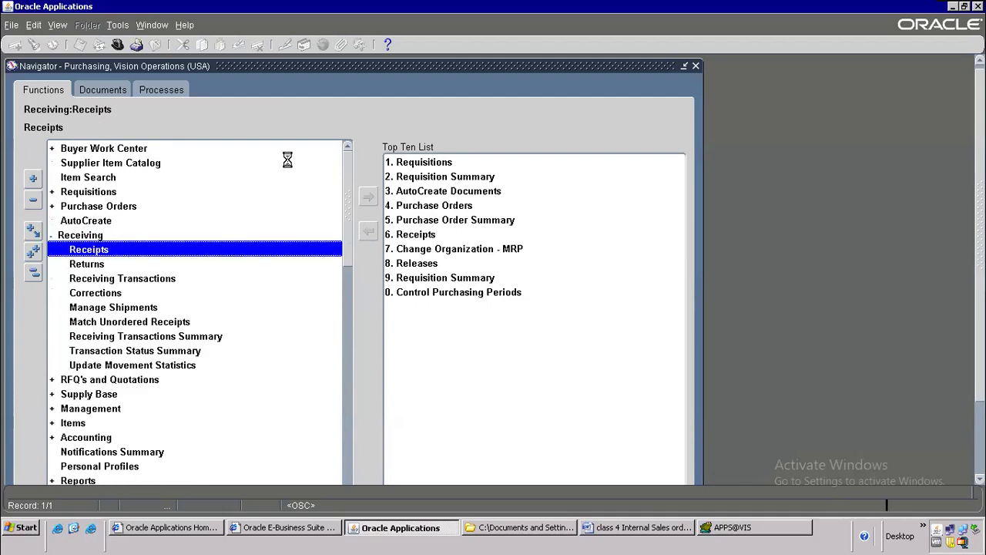
click(176, 179)
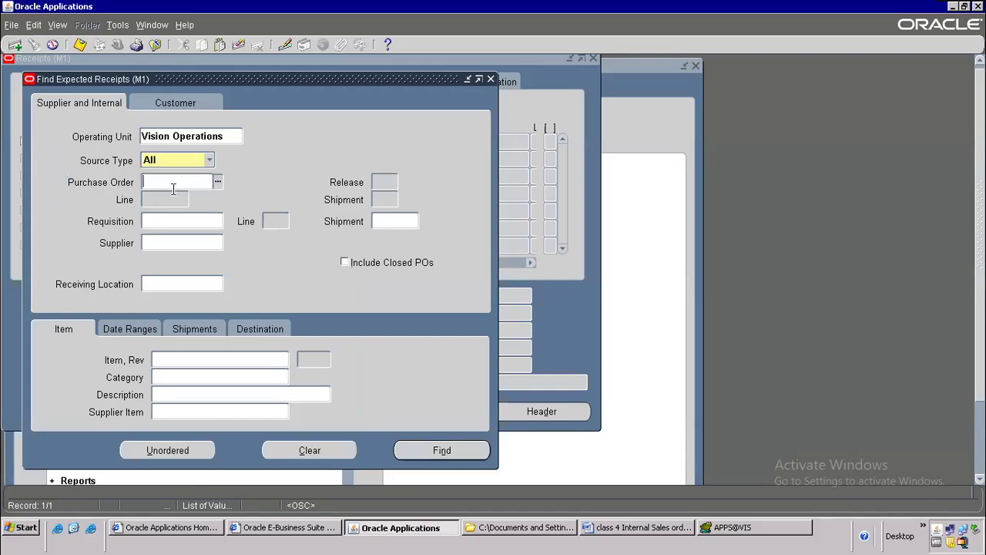
click(167, 218)
text(16495)
click(451, 451)
Step: Arrange the receipt header and lines windows and save receipt 23838
drag(208, 81, 595, 159)
click(28, 140)
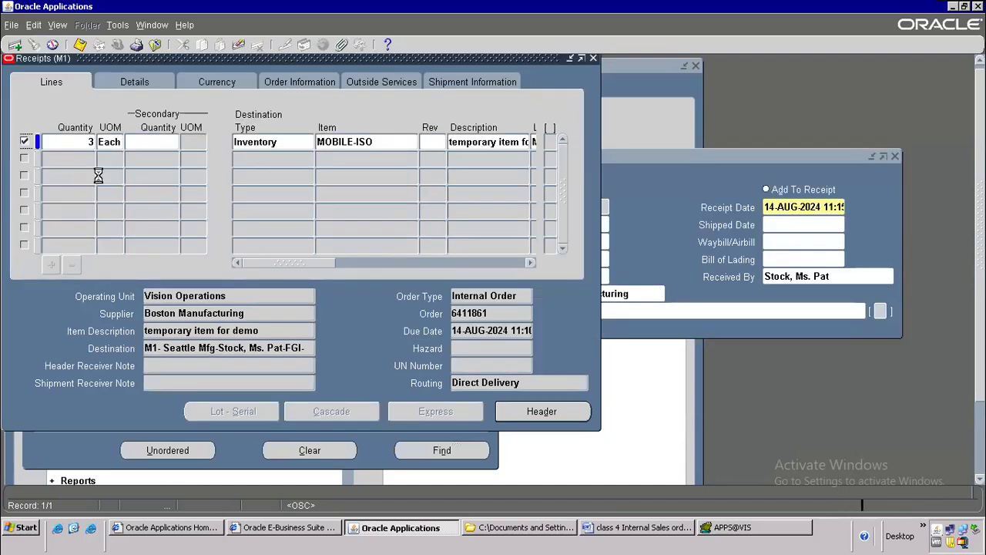
drag(321, 265, 638, 255)
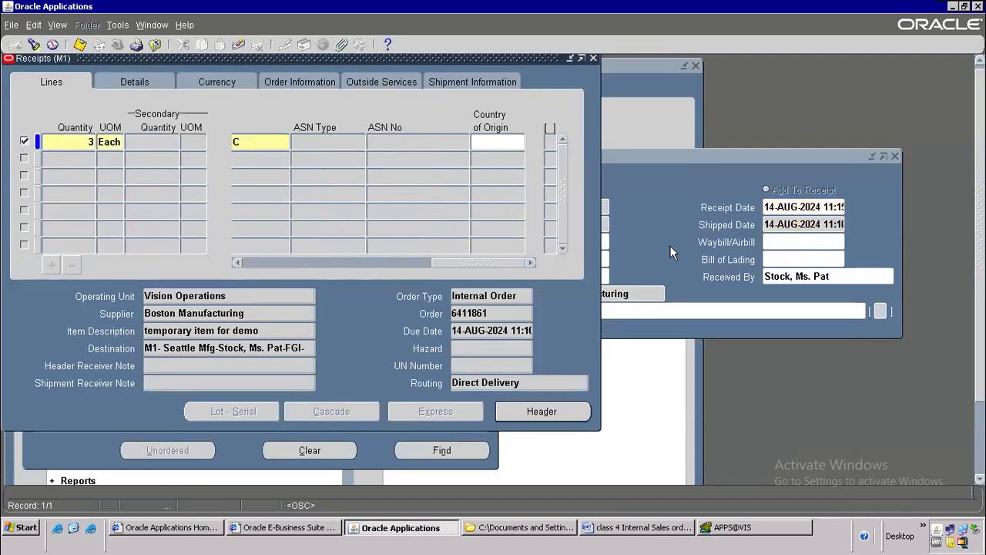
click(663, 225)
click(80, 44)
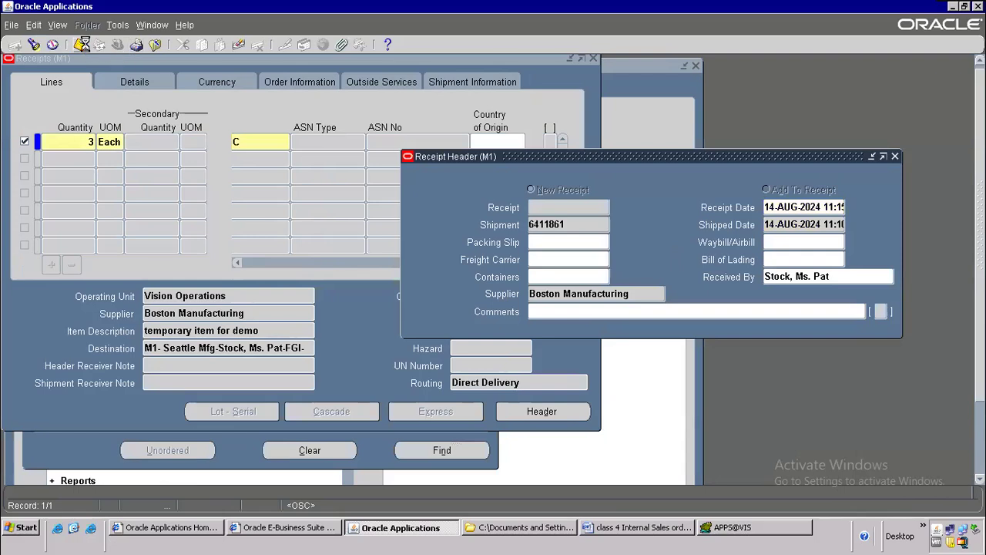
Step: Copy the RCV_SHIPMENT_HEADERS_V table name from the receipt's Record History
double_click(555, 208)
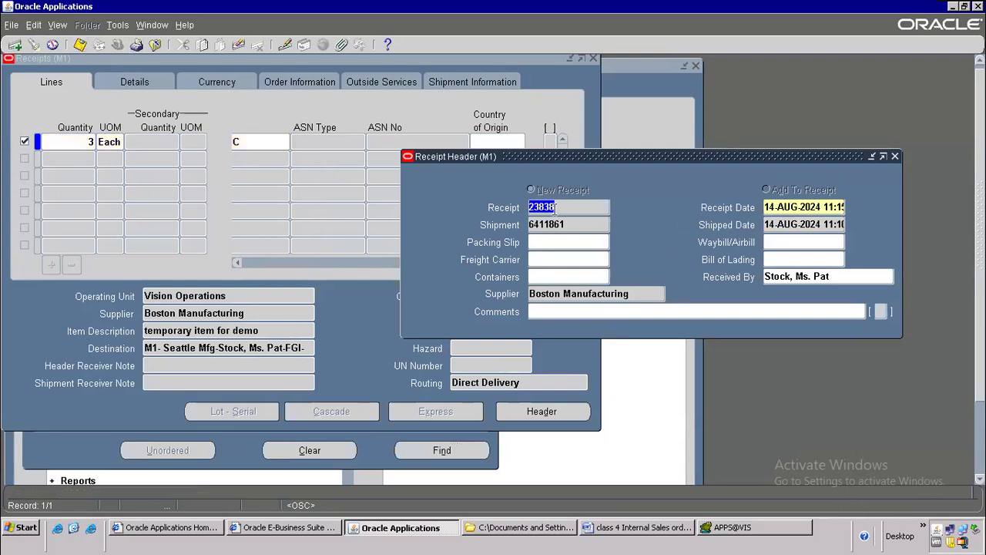
click(190, 27)
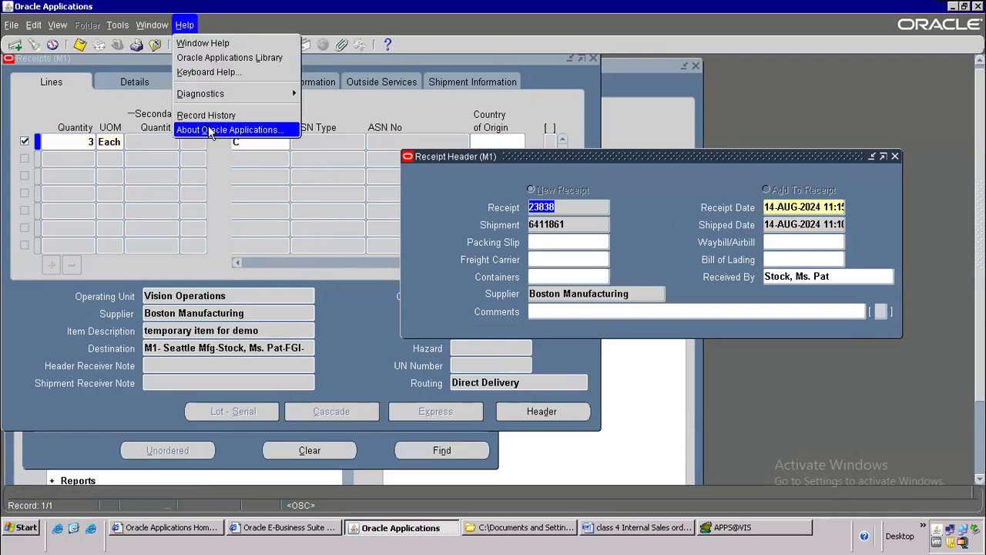
click(208, 117)
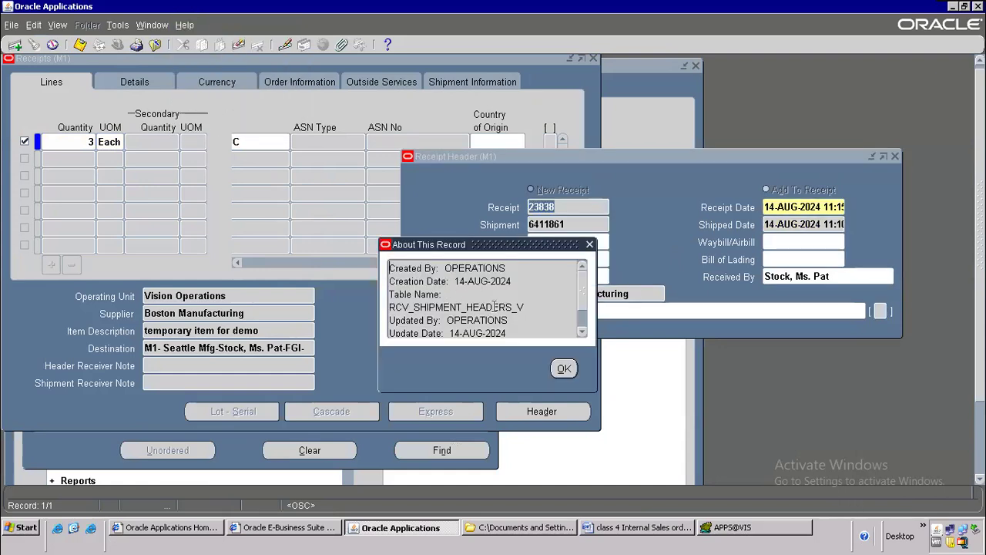
drag(514, 308, 380, 366)
key(ctrl+c)
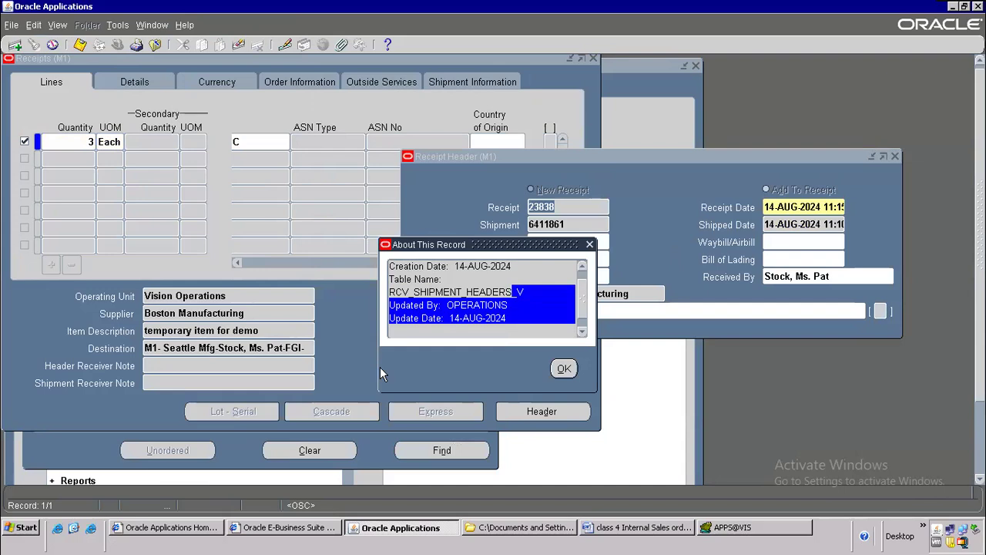
click(703, 532)
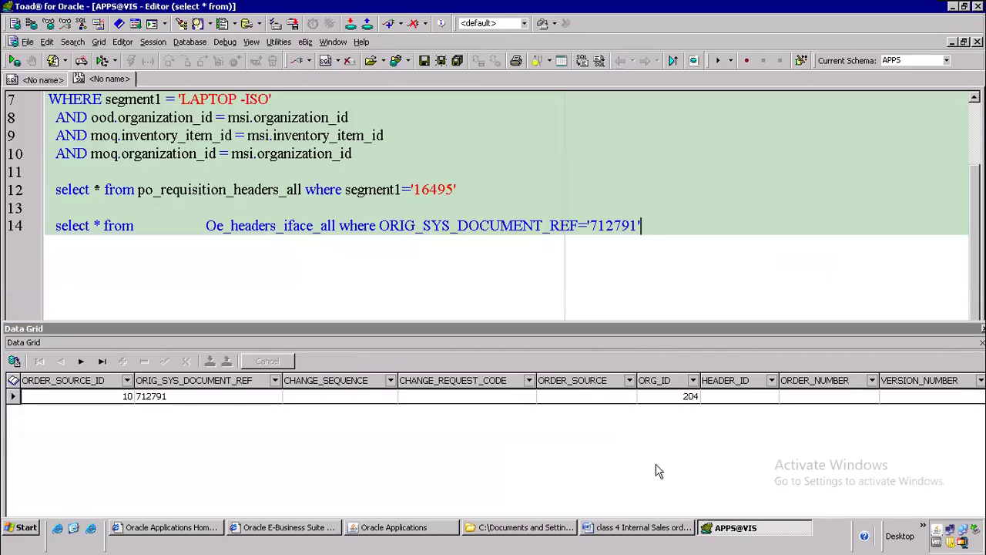
click(627, 528)
Step: Paste the record history details on an unnumbered line below step 7 Receipt
scroll(420, 390, down, 5)
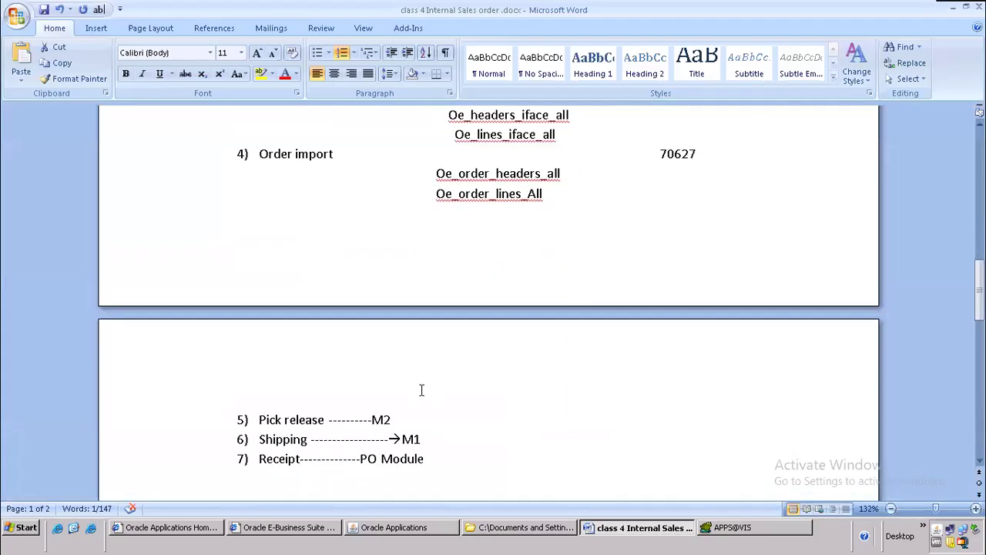
scroll(421, 390, down, 5)
click(361, 242)
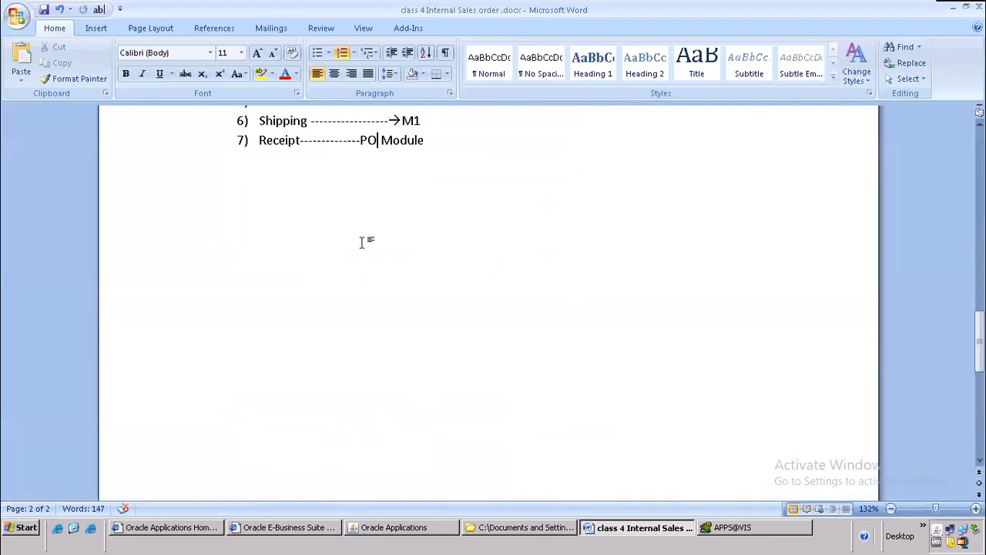
key(Return)
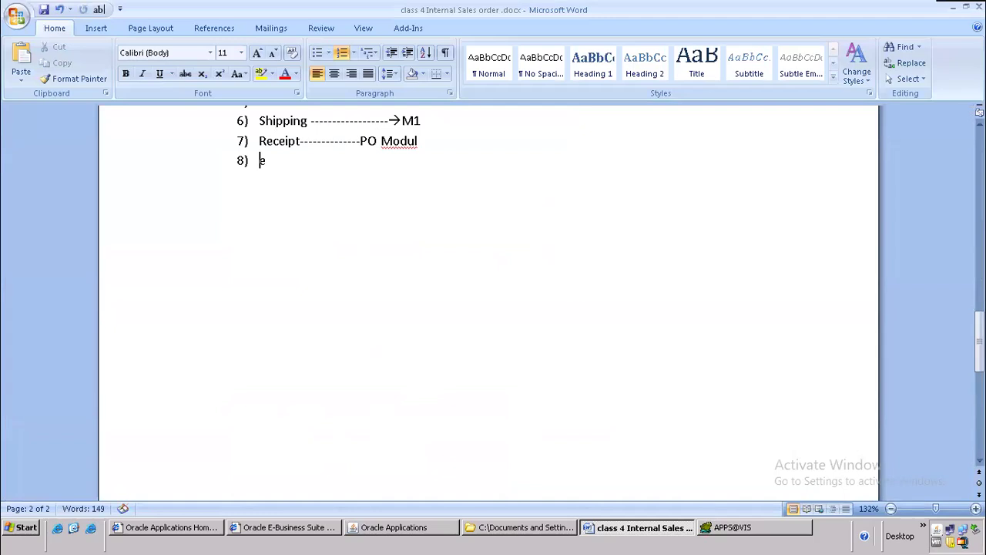
key(BackSpace)
key(BackSpace)
key(BackSpace)
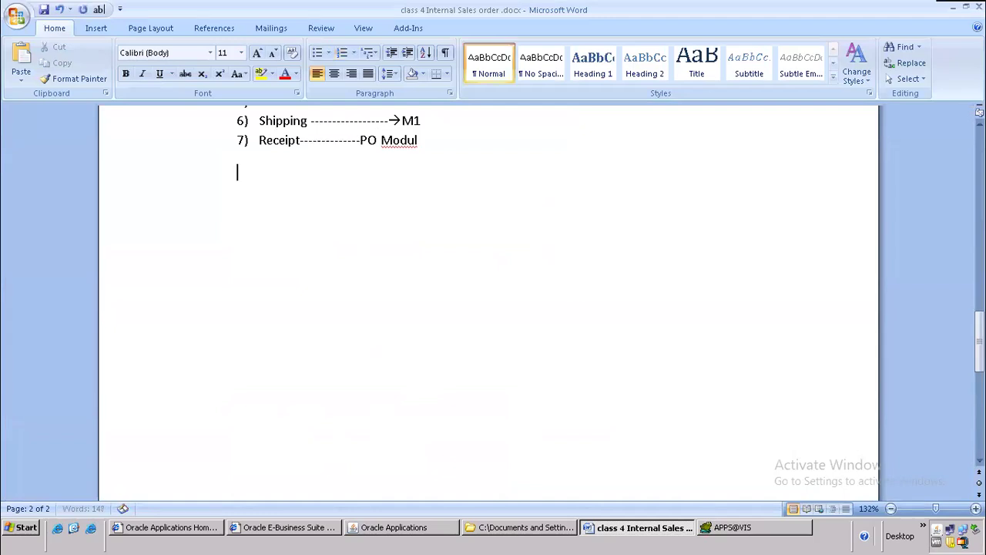
key(ctrl+v)
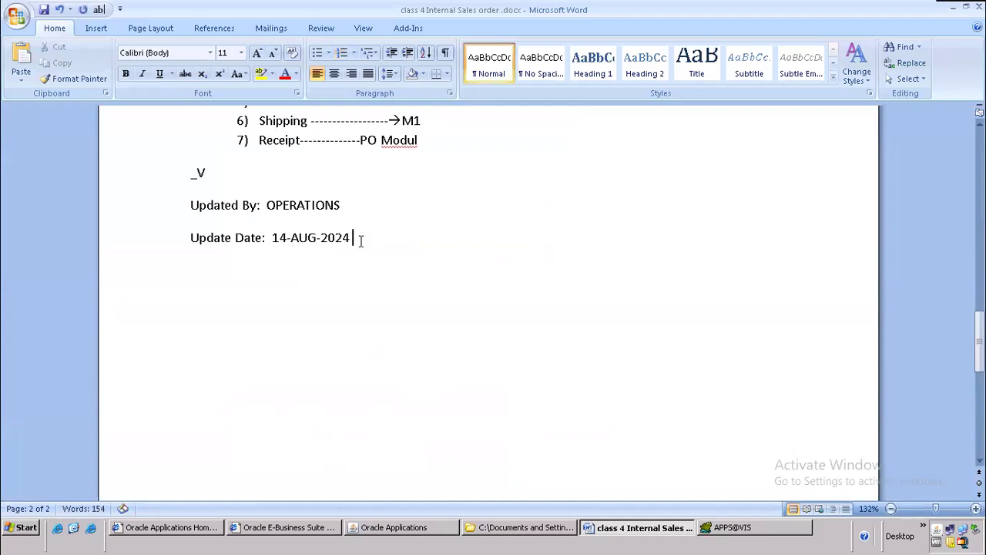
Step: Replace the pasted text with rcv_shipment_headers, rcv_shipment_lines and rcv_transactions on separate lines
shift+click(152, 186)
text(rcv_shipment_headers)
key(Return)
text(rcv_shipmen)
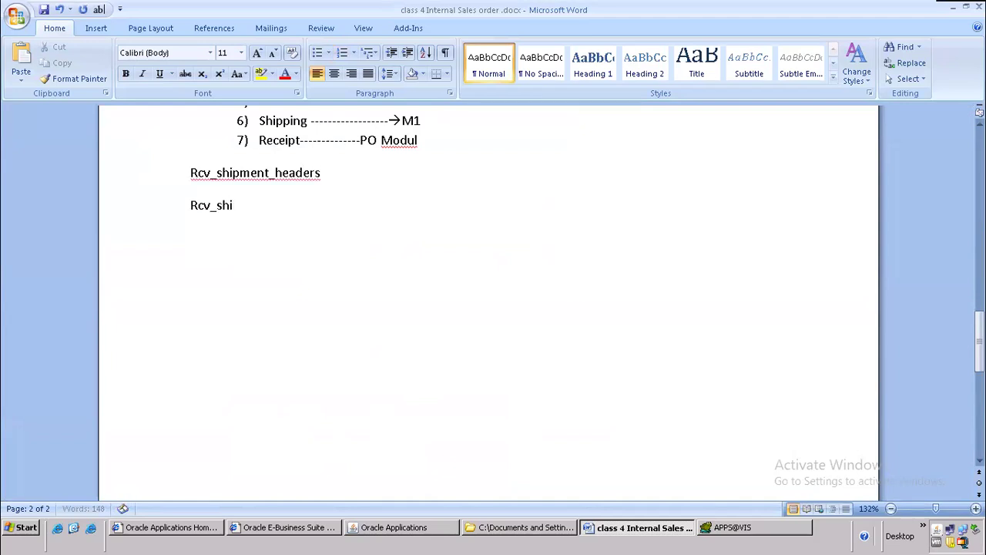
text(t_lines)
key(Return)
text(rcv_transactions)
Step: Indent the three Rcv table names under the Receipt step
drag(285, 239, 147, 194)
key(shift+Left)
key(shift+Left)
key(shift+Left)
key(shift+Left)
key(shift+Left)
key(shift+Left)
key(shift+Left)
key(shift+Left)
key(shift+Left)
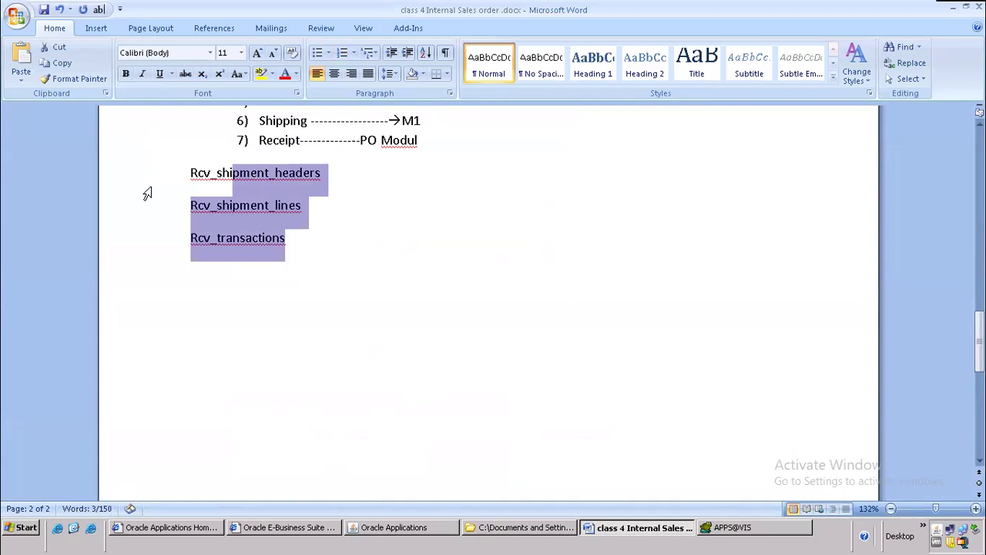
key(shift+Left)
key(shift+Left)
key(shift+Left)
key(shift+Left)
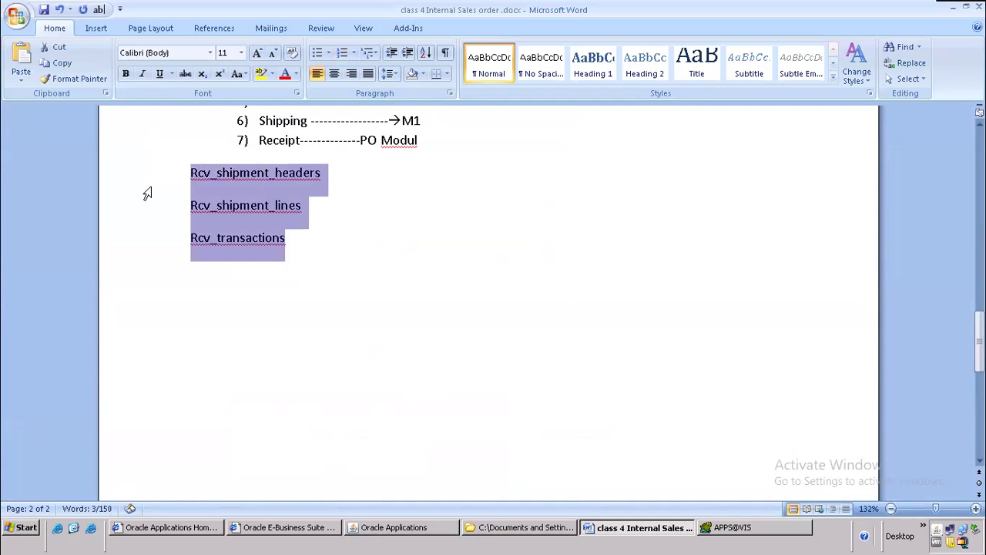
key(Tab)
key(Tab)
key(Tab)
key(Tab)
key(Tab)
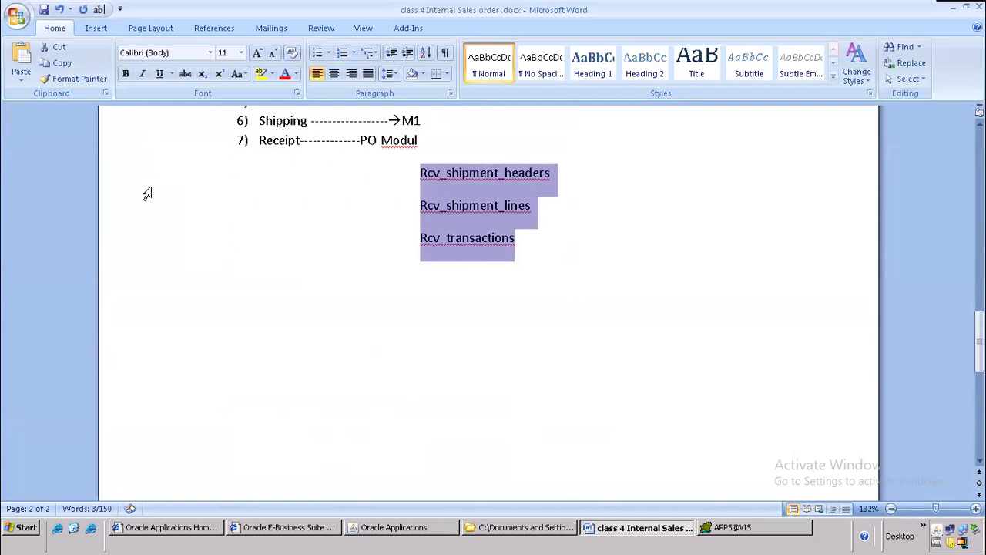
click(614, 267)
scroll(617, 262, up, 4)
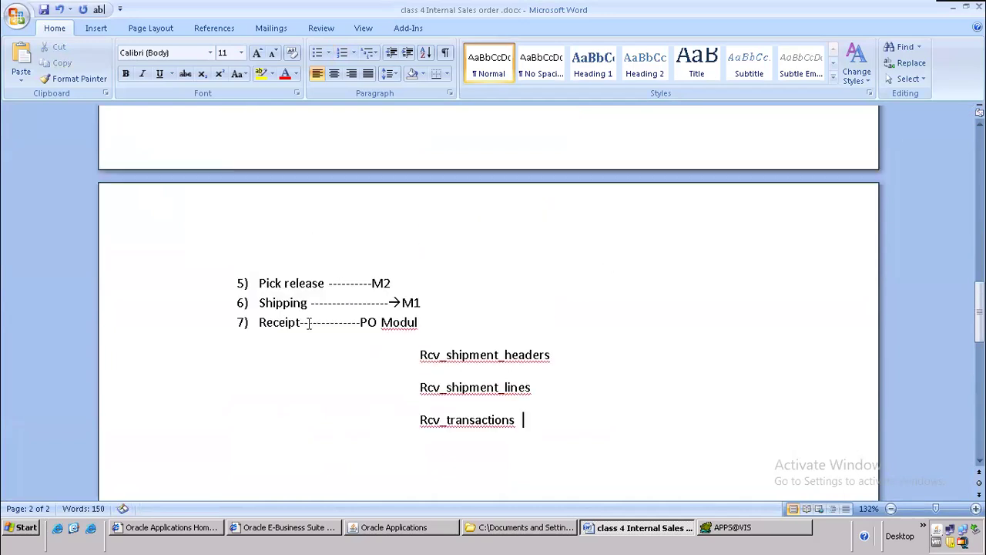
drag(259, 302, 425, 305)
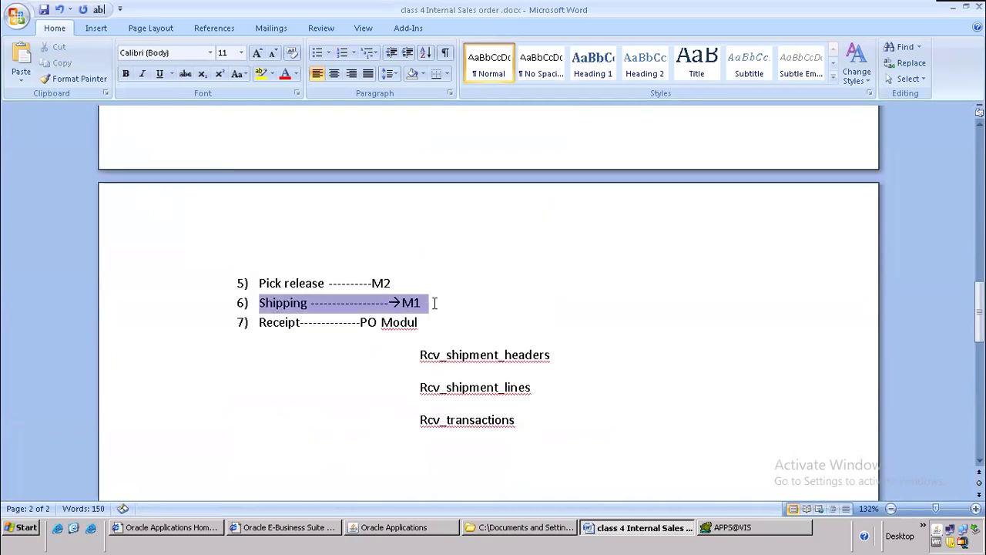
Step: Type the requisition headers and lines table names under step 1 Requisition
scroll(504, 240, up, 4)
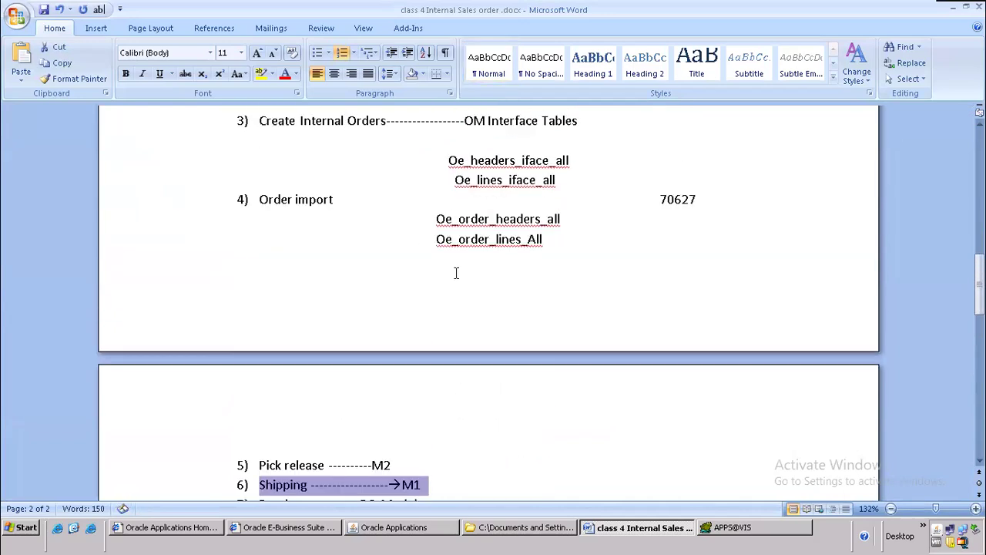
scroll(503, 241, up, 1)
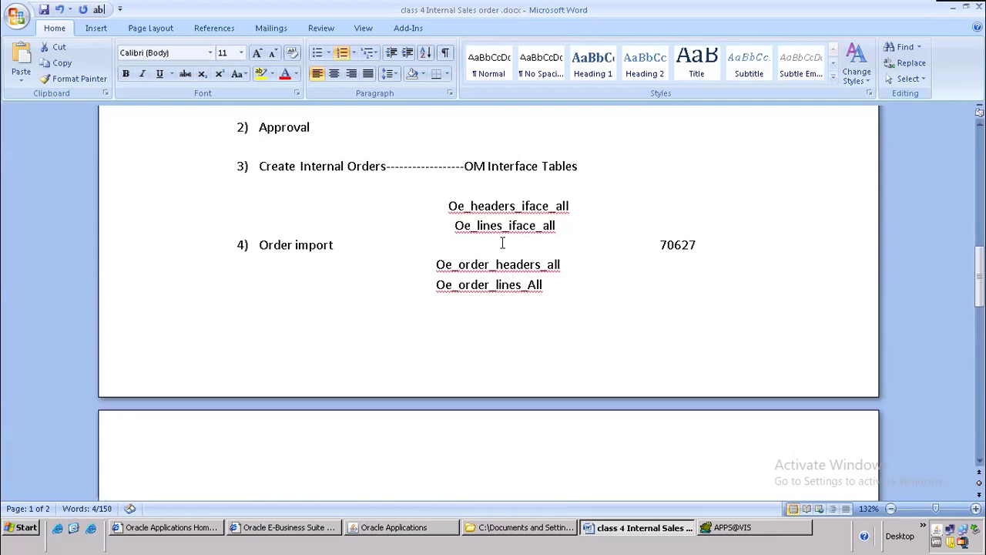
scroll(502, 244, up, 4)
click(302, 276)
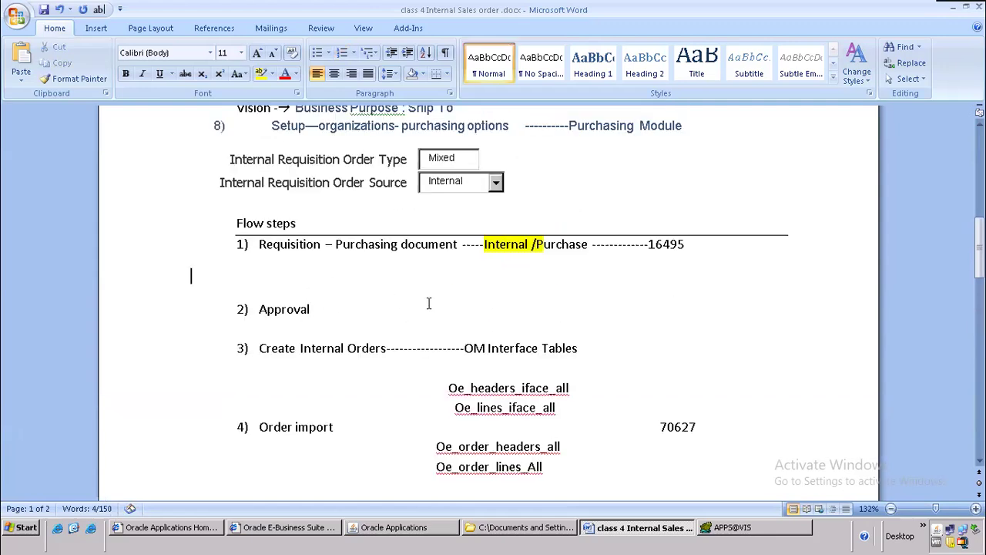
text(po_requiisiton_headers)
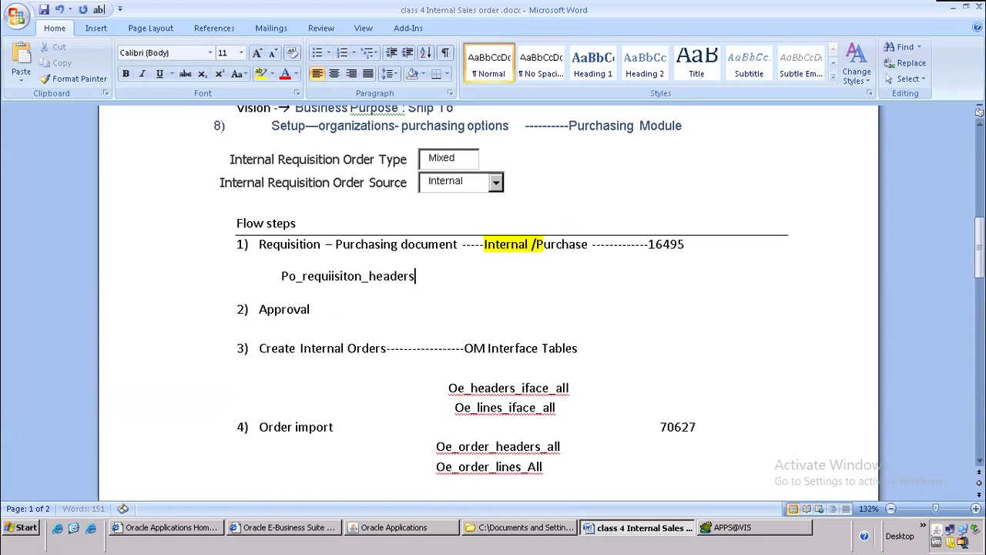
text(_all pore)
key(BackSpace)
key(BackSpace)
text()r)
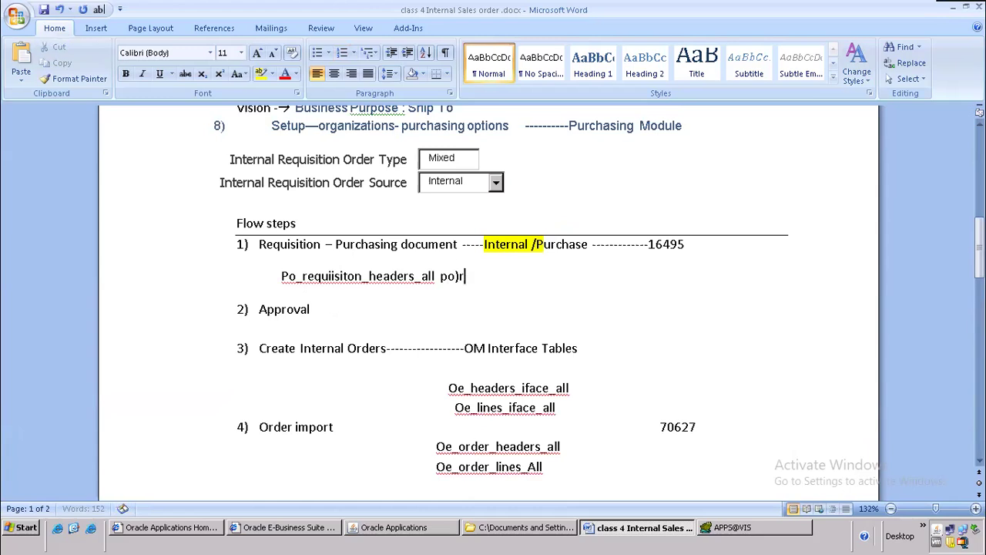
text(eq))
text(_requ)
key(BackSpace)
text(sisiton_lines_all)
key(Return)
Step: Add po_req_distributions_all on the next line and indent it once
text(po_req)di)
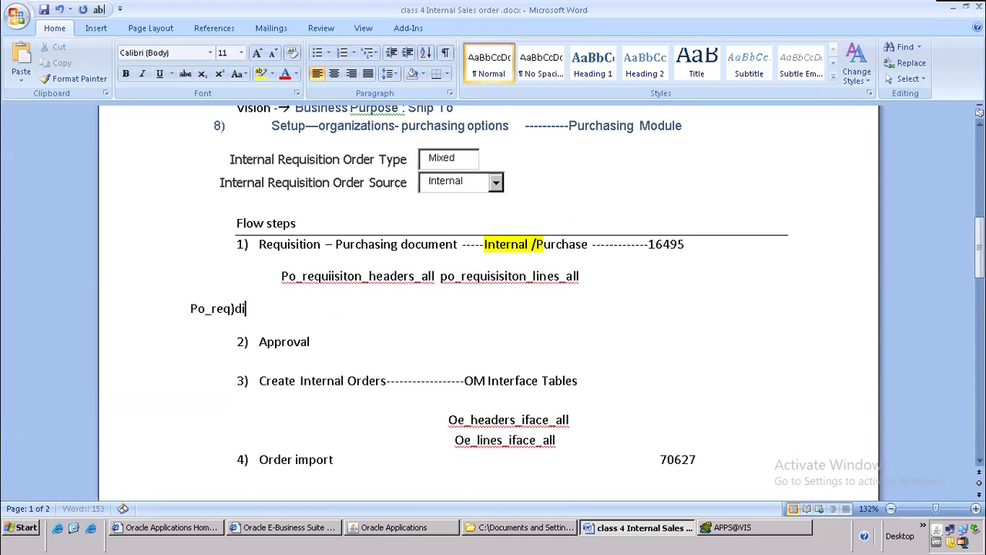
key(BackSpace)
key(BackSpace)
key(BackSpace)
text(_distributions_all)
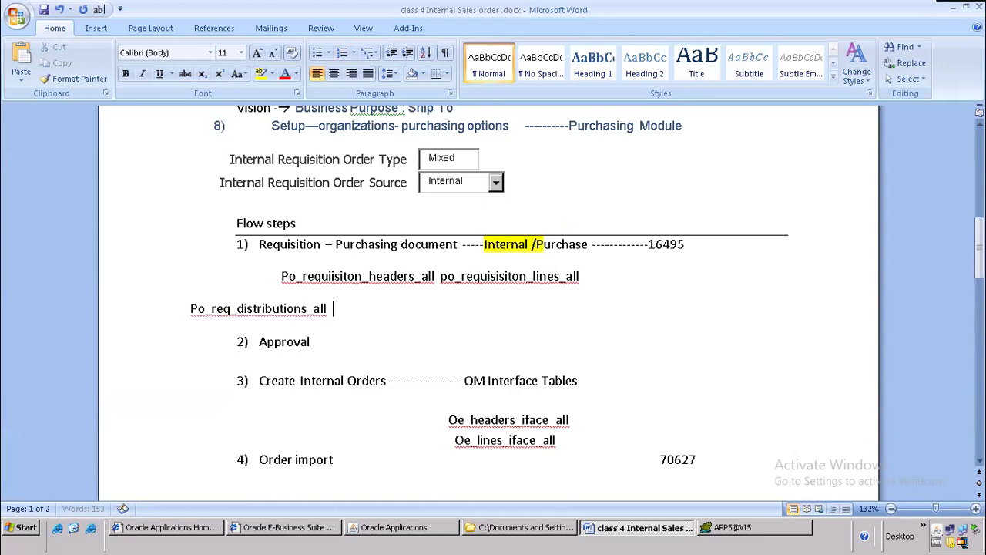
scroll(461, 338, up, 1)
click(188, 355)
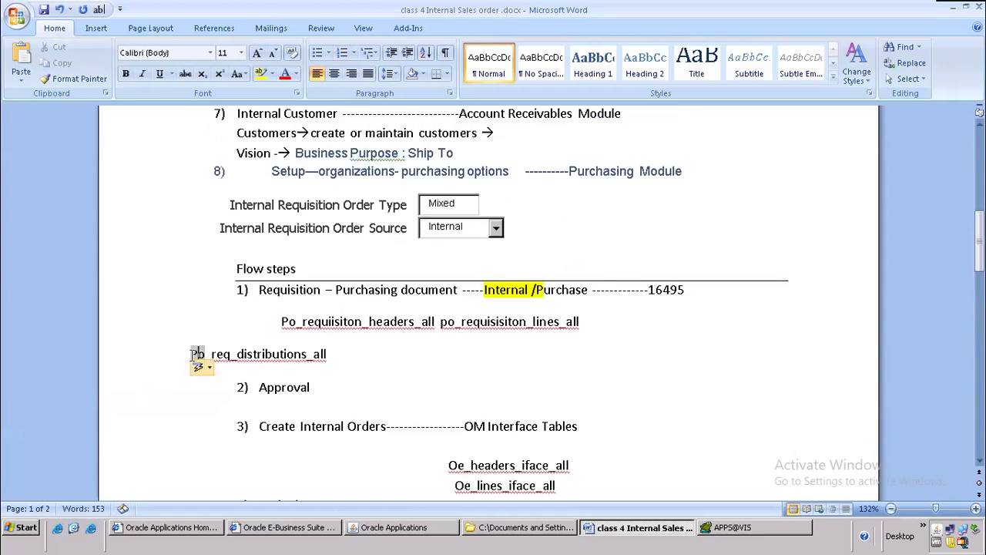
key(Tab)
key(Tab)
key(Tab)
key(Tab)
key(Tab)
key(Tab)
key(Tab)
key(Tab)
key(Tab)
key(Tab)
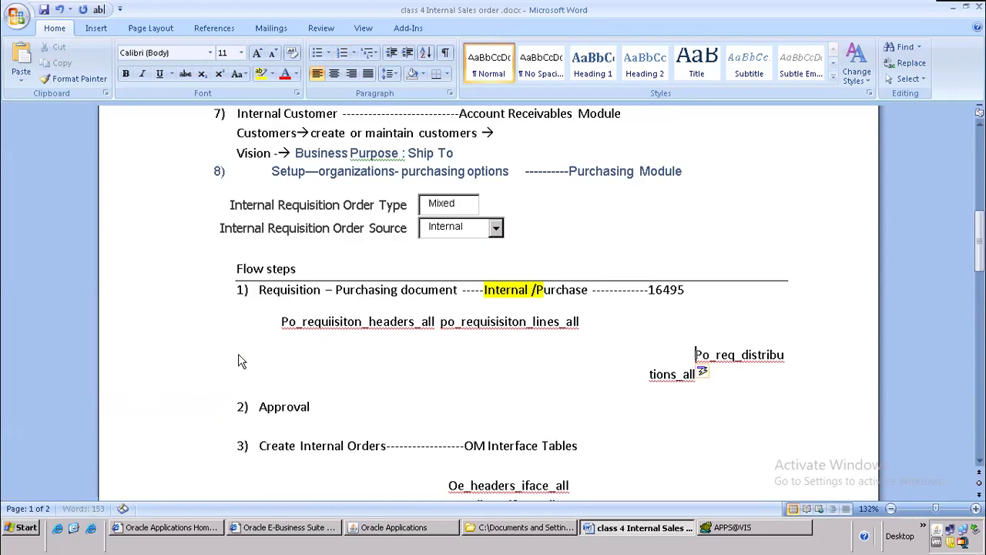
key(BackSpace)
key(BackSpace)
key(BackSpace)
key(BackSpace)
key(BackSpace)
key(BackSpace)
key(BackSpace)
key(BackSpace)
key(BackSpace)
key(BackSpace)
key(Tab)
key(Tab)
key(Tab)
key(Tab)
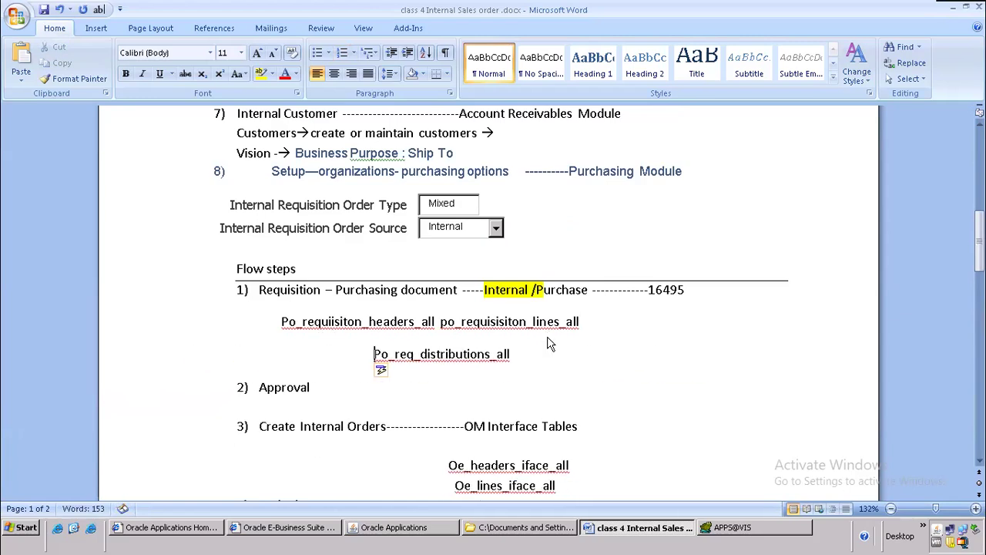
scroll(445, 277, down, 4)
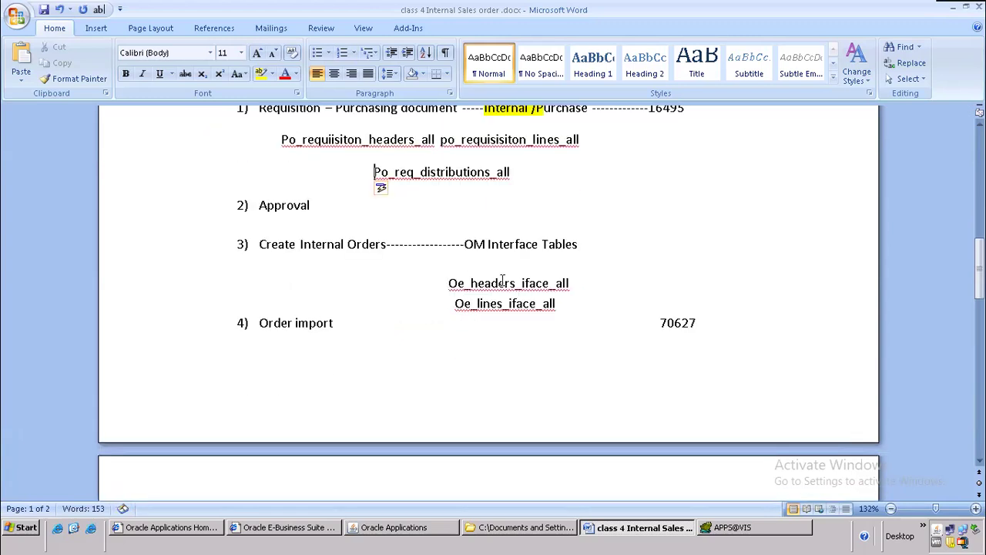
scroll(574, 243, down, 13)
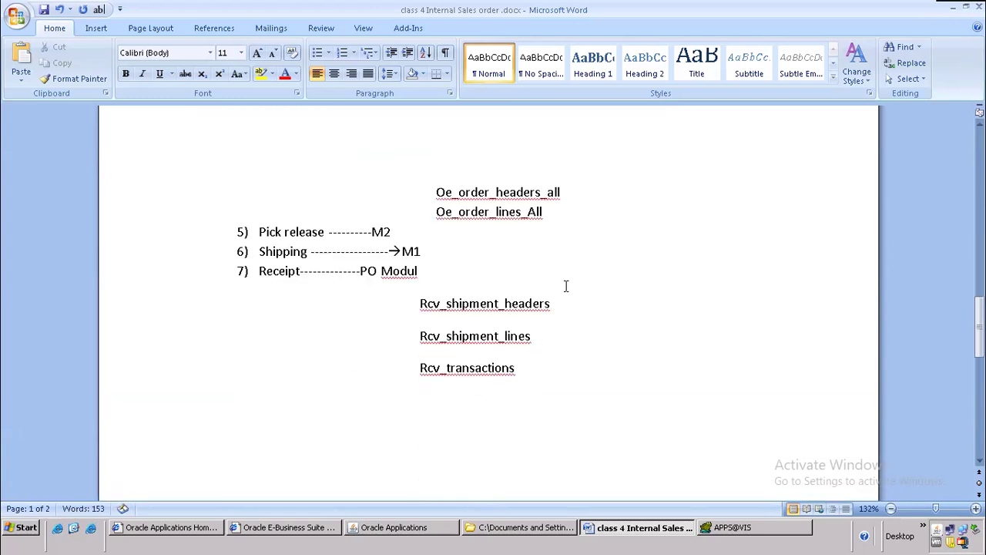
scroll(557, 278, up, 13)
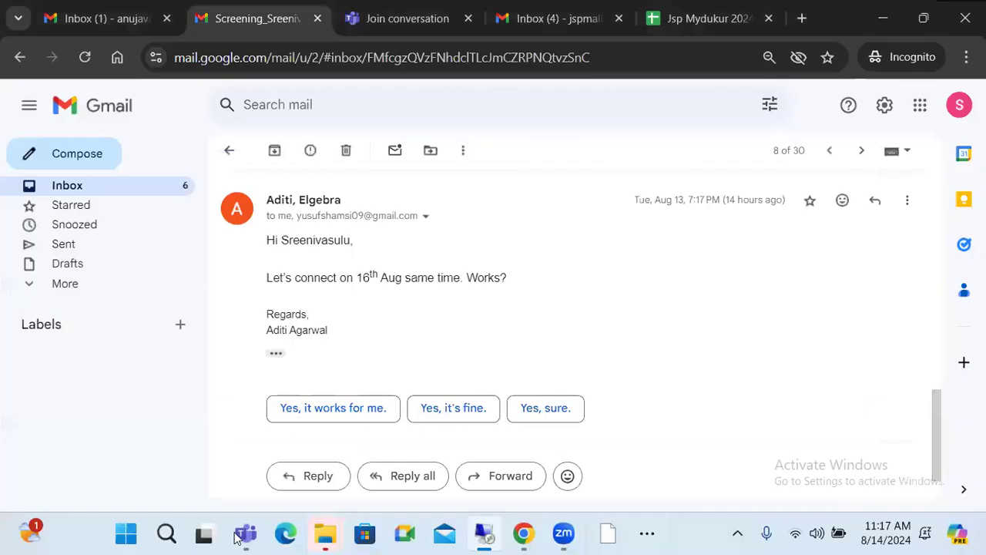
Step: Search New Volume (D:) for 'iso' and open the class 7 ISO_notes document
right_click(325, 533)
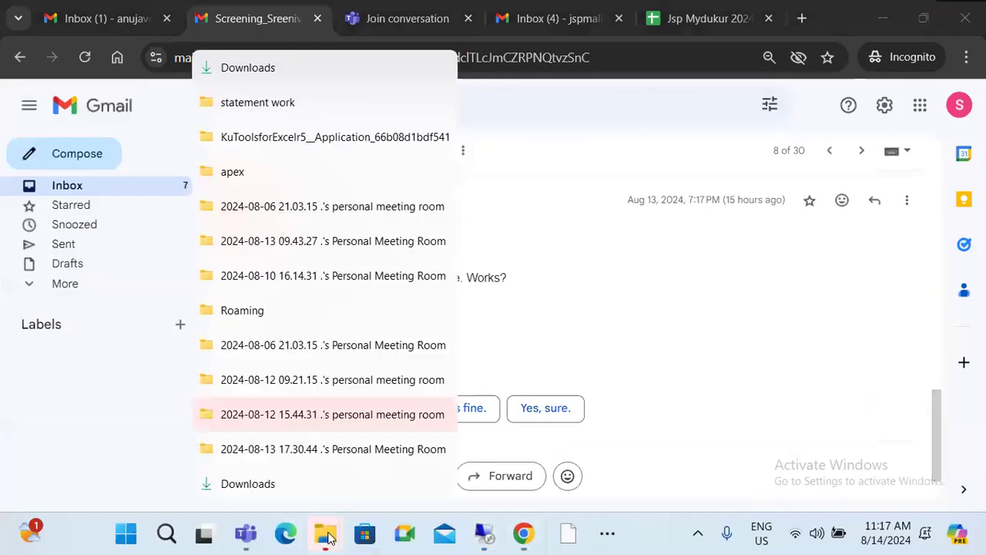
click(254, 172)
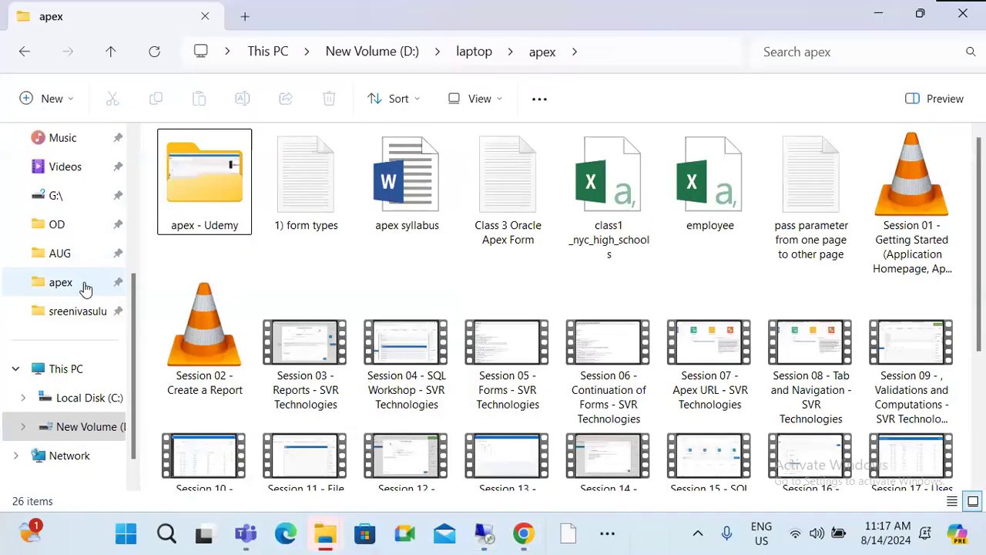
click(73, 420)
click(806, 59)
text(iso)
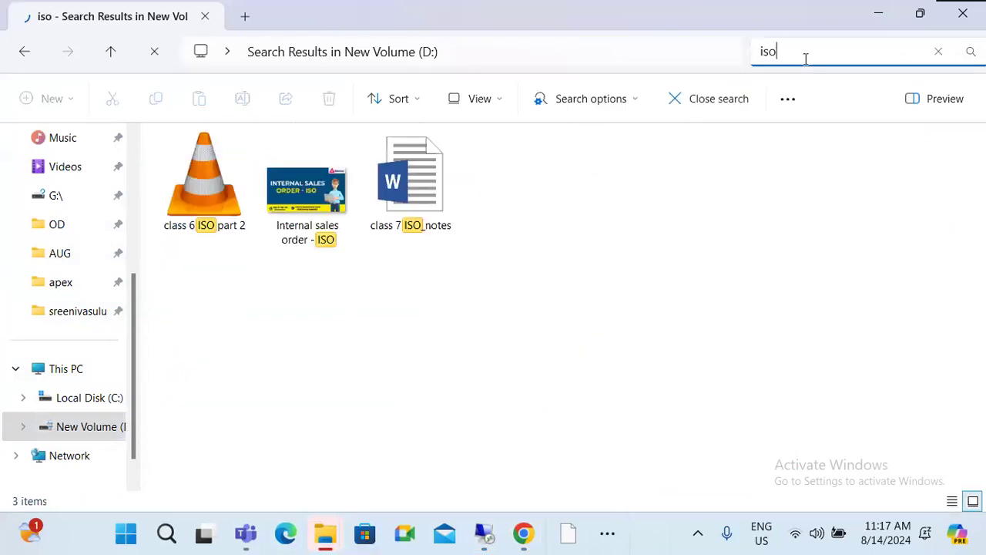
double_click(425, 208)
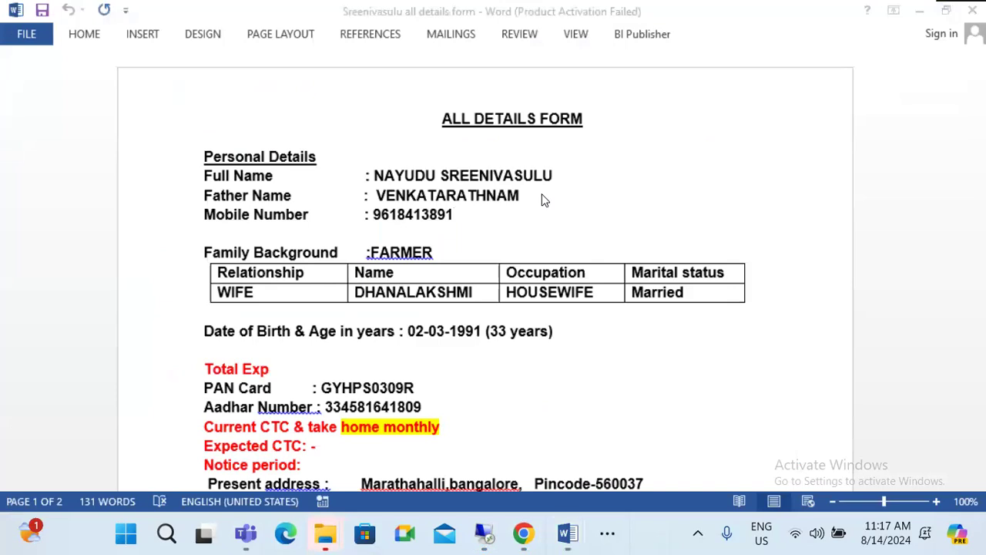
Step: Select and copy the back-end query from SELECT through porh.segment1='14300'
scroll(370, 136, down, 3)
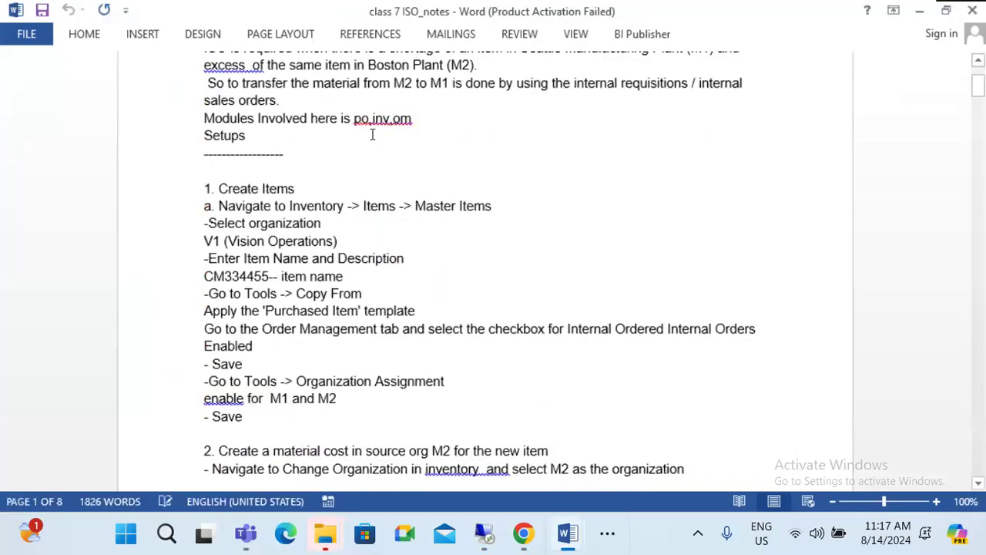
scroll(676, 238, down, 14)
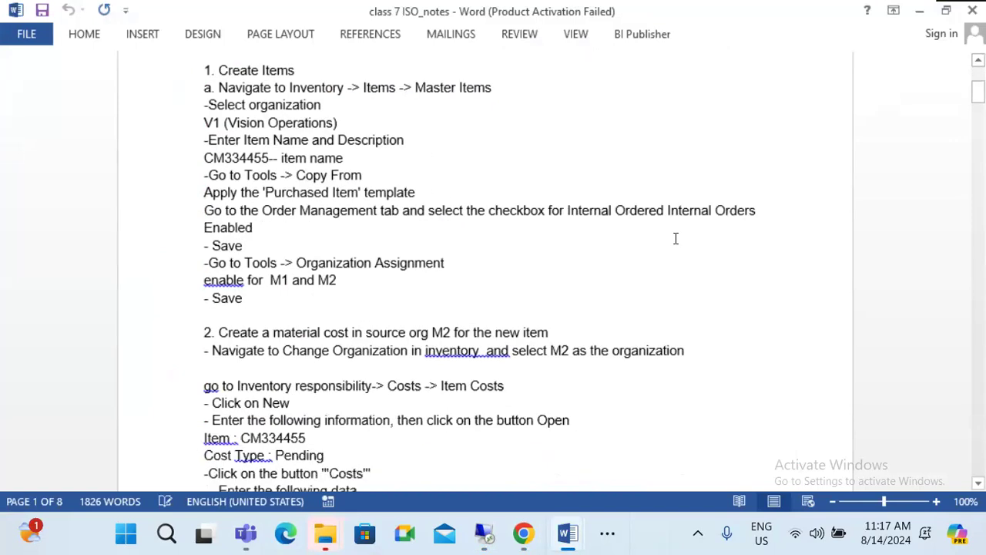
scroll(592, 291, down, 1)
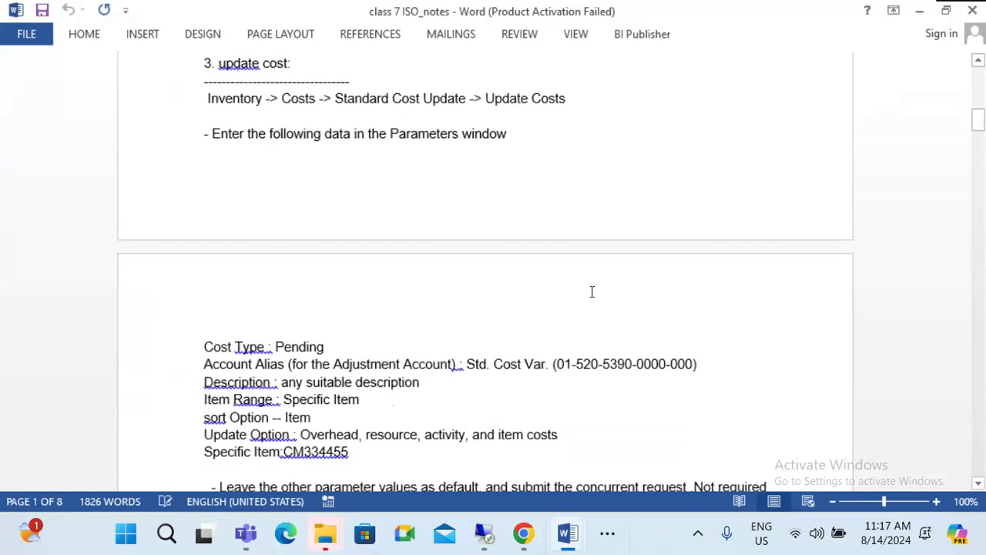
scroll(592, 292, down, 10)
scroll(592, 291, down, 20)
scroll(591, 291, down, 10)
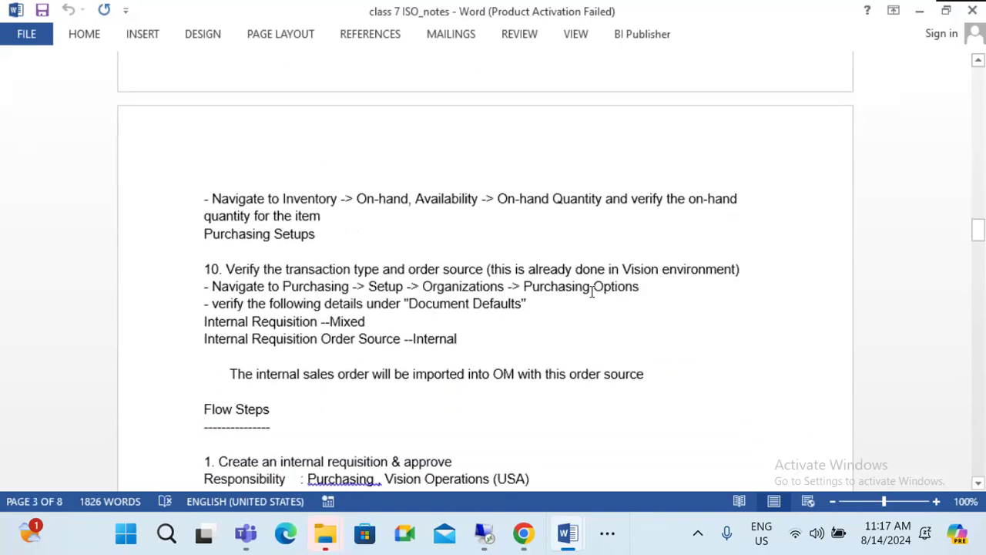
scroll(591, 291, down, 17)
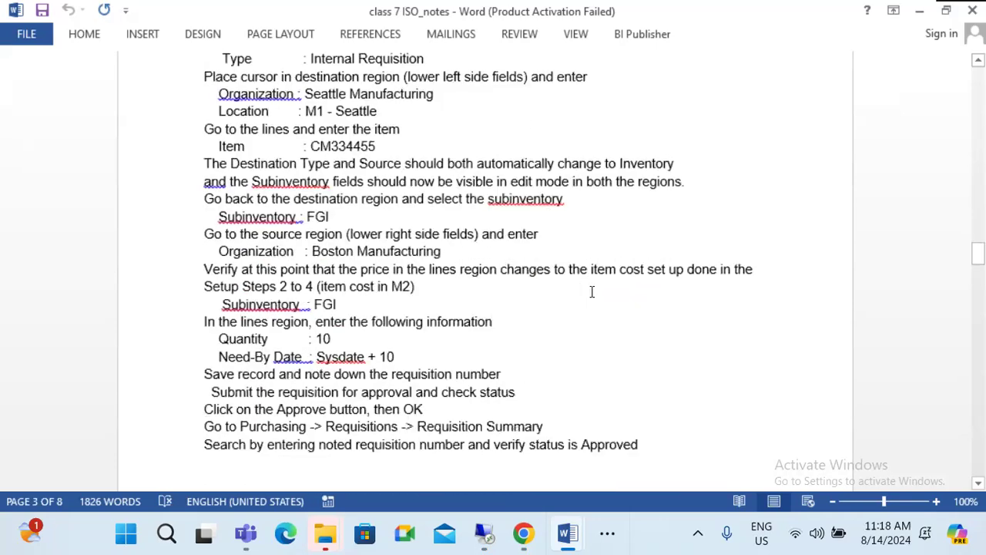
scroll(591, 291, down, 20)
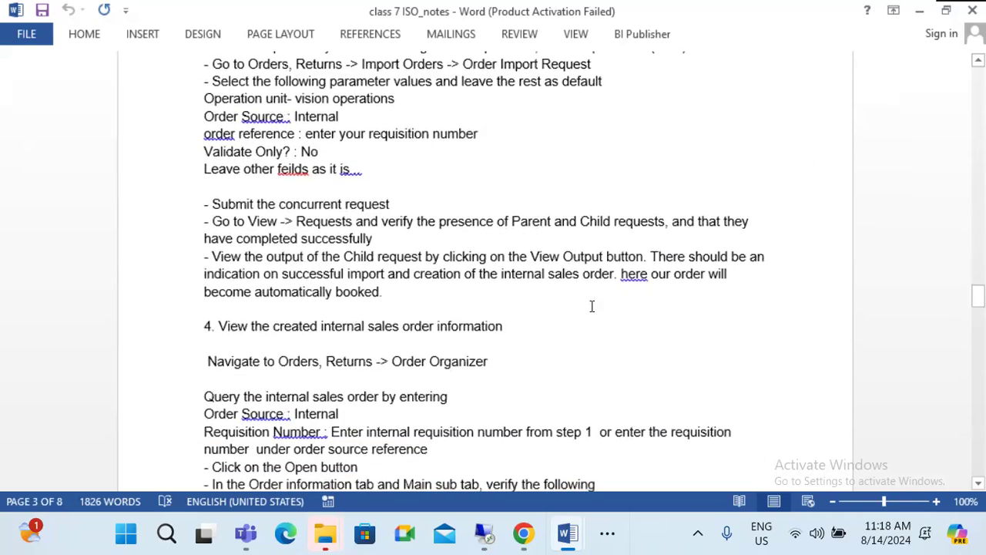
scroll(595, 325, down, 20)
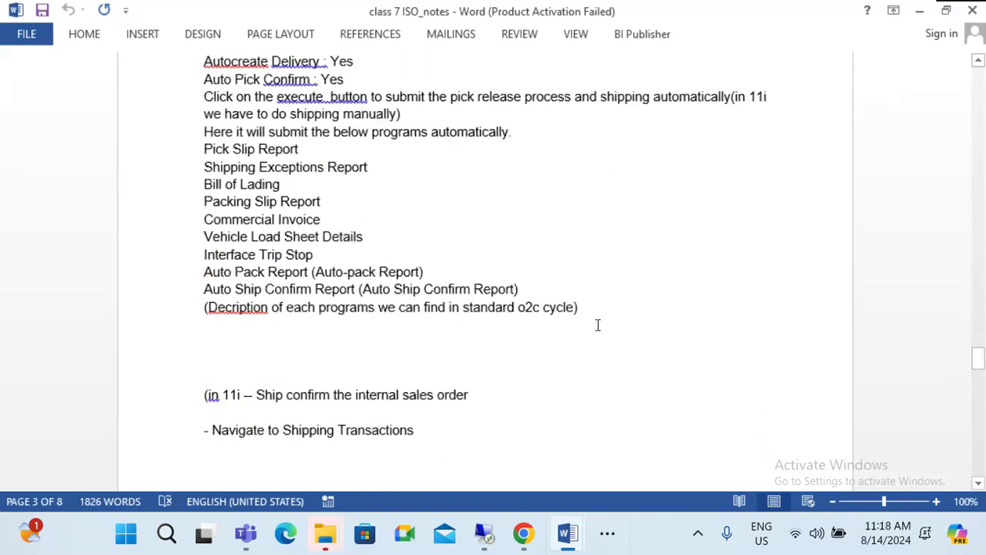
scroll(597, 334, down, 20)
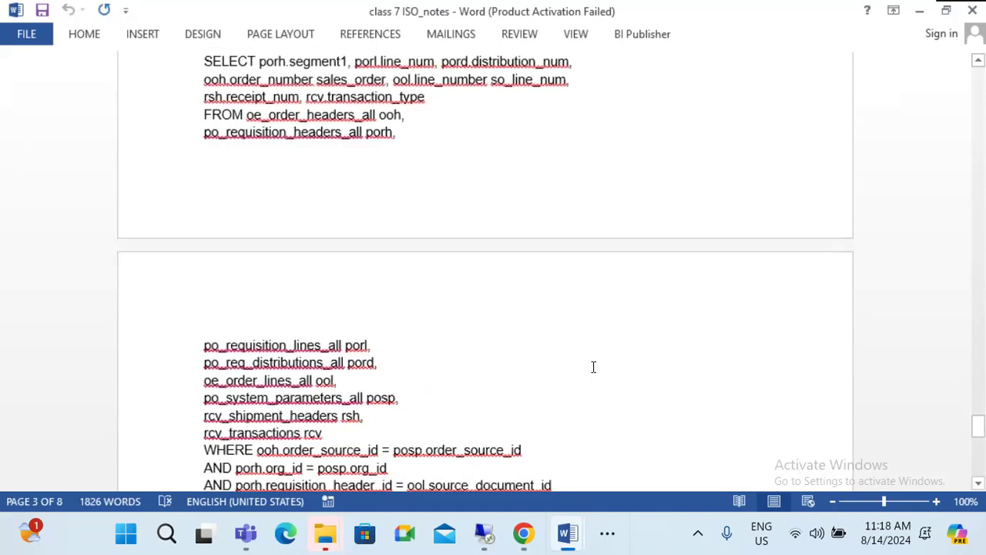
scroll(593, 366, up, 4)
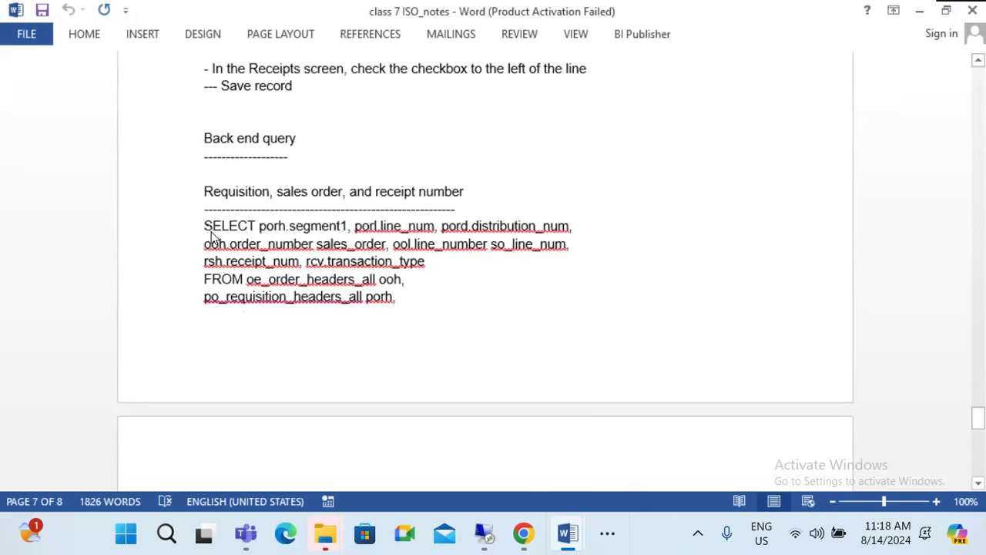
key(shift+Down)
key(shift+Down)
key(shift+Down)
key(shift+Down)
key(shift+Down)
key(shift+Down)
key(shift+Down)
key(shift+Down)
key(shift+Down)
key(shift+Down)
key(shift+Down)
key(shift+Down)
key(shift+Down)
key(shift+Down)
key(shift+Down)
key(shift+Down)
key(shift+Down)
key(shift+Down)
key(shift+Down)
key(shift+Down)
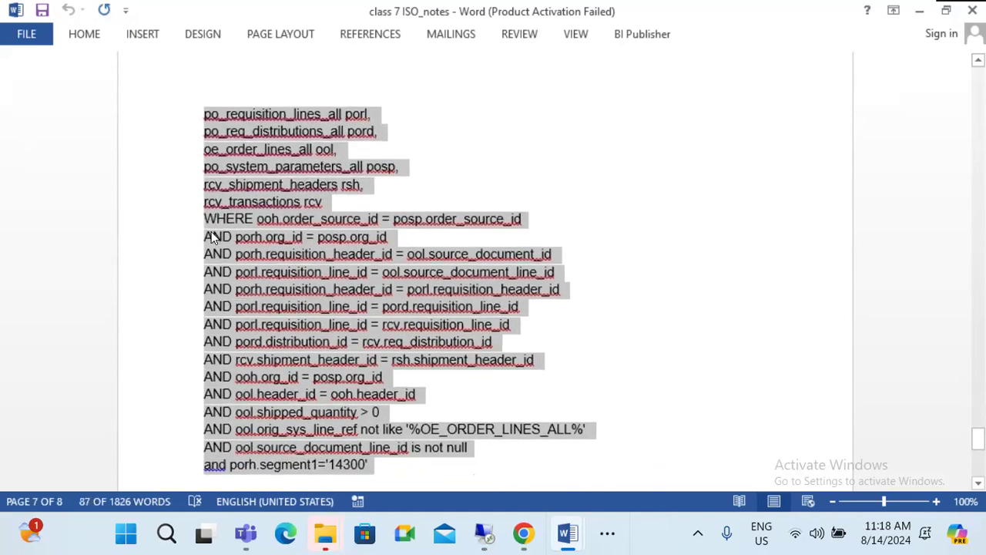
key(shift+Down)
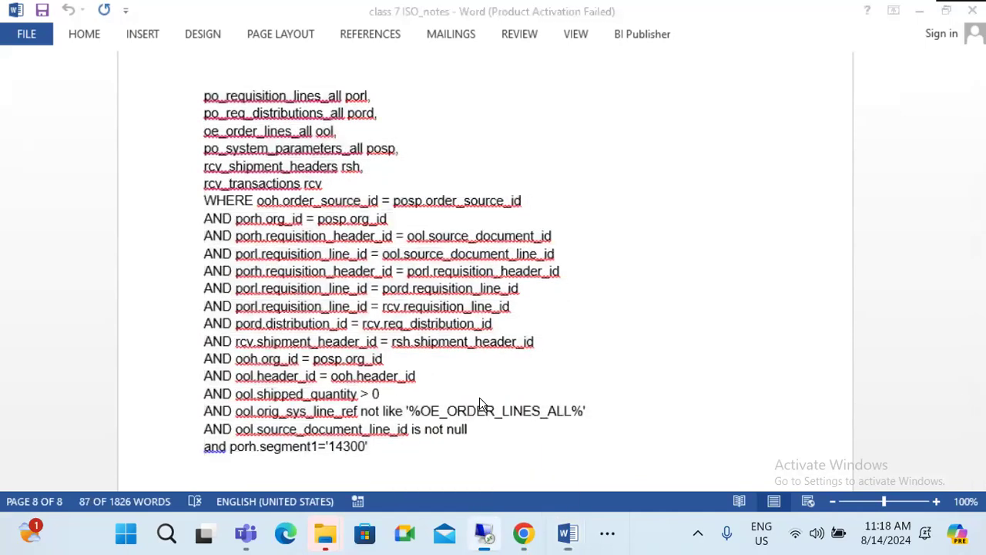
click(485, 533)
Step: Replace the Toad editor contents with the copied query and select 14300
click(728, 527)
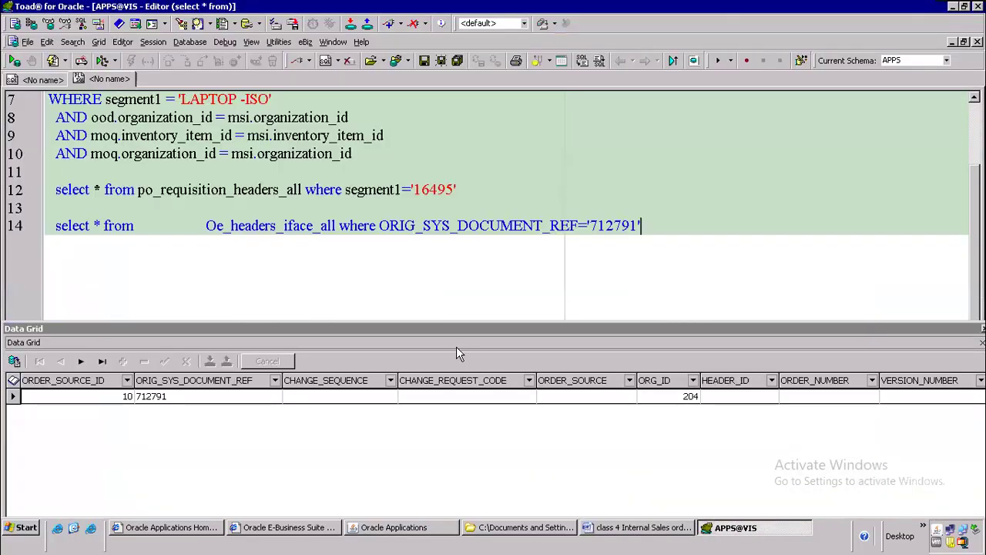
key(ctrl+a)
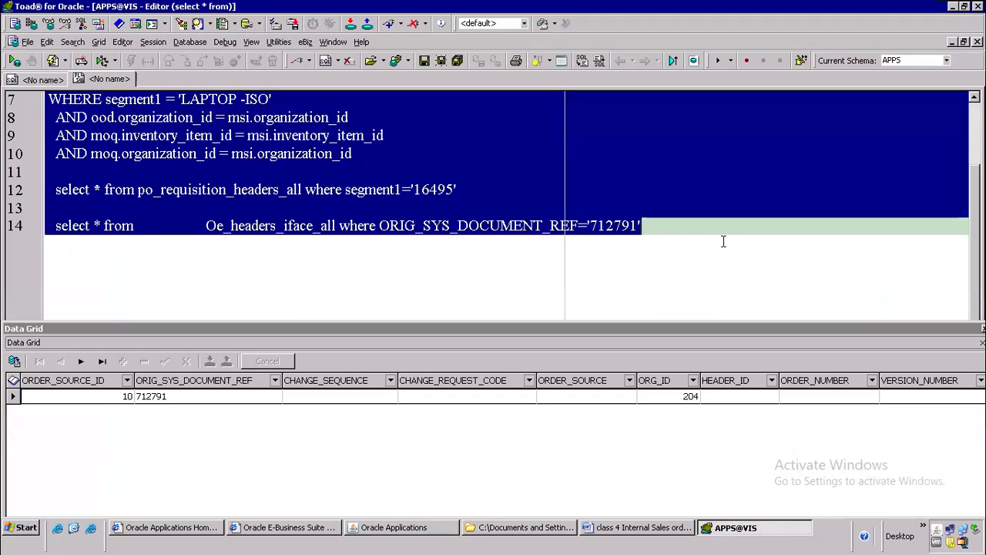
key(ctrl+v)
scroll(403, 244, down, 3)
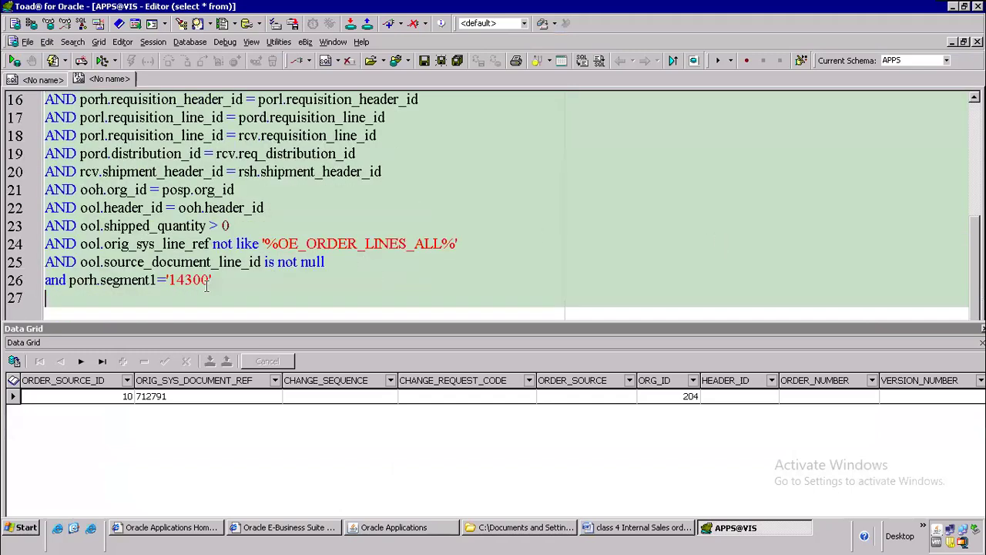
double_click(196, 280)
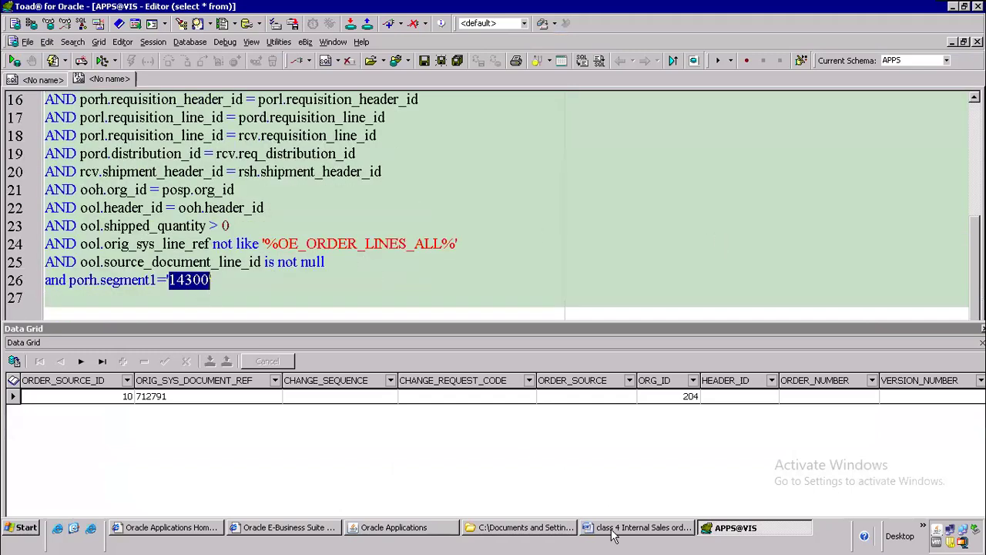
Step: Copy 16495 from the Word notes, paste it over 14300 and run the query
click(608, 527)
scroll(665, 202, up, 2)
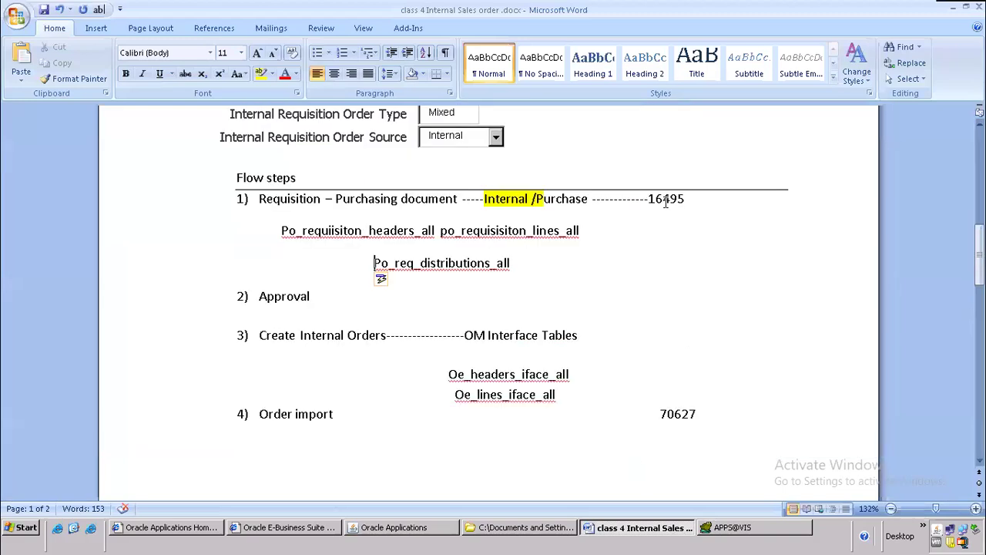
double_click(667, 199)
key(ctrl+v)
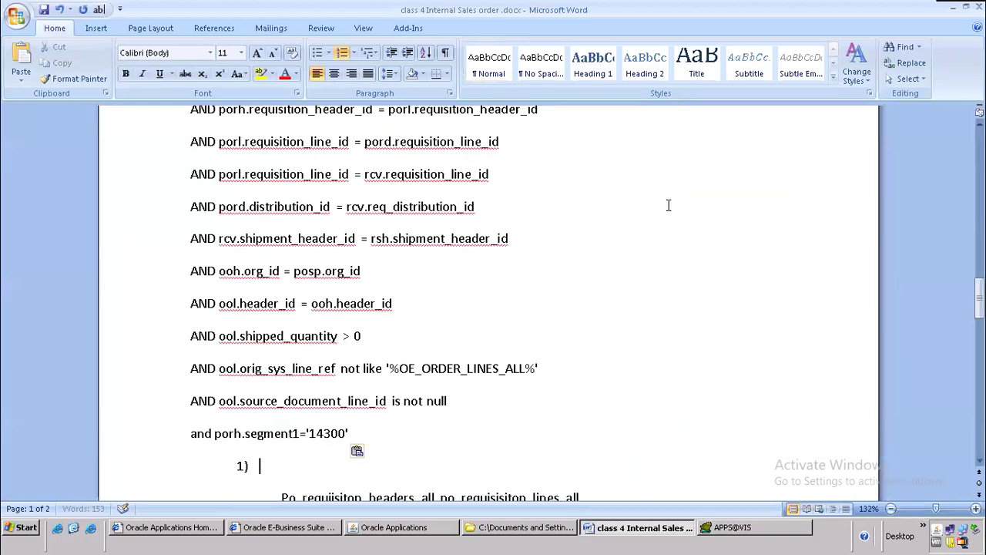
key(ctrl+z)
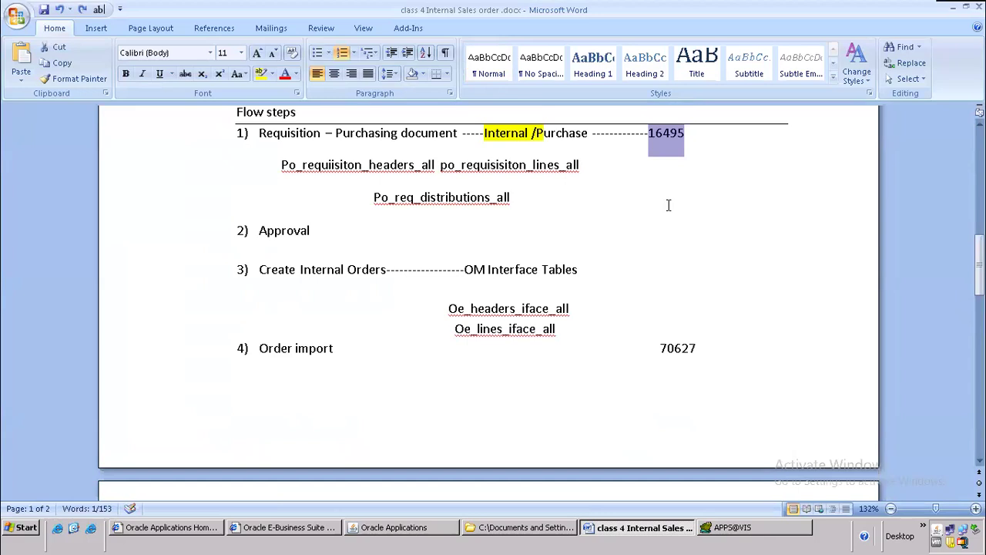
key(ctrl+c)
key(alt+Tab)
key(ctrl+v)
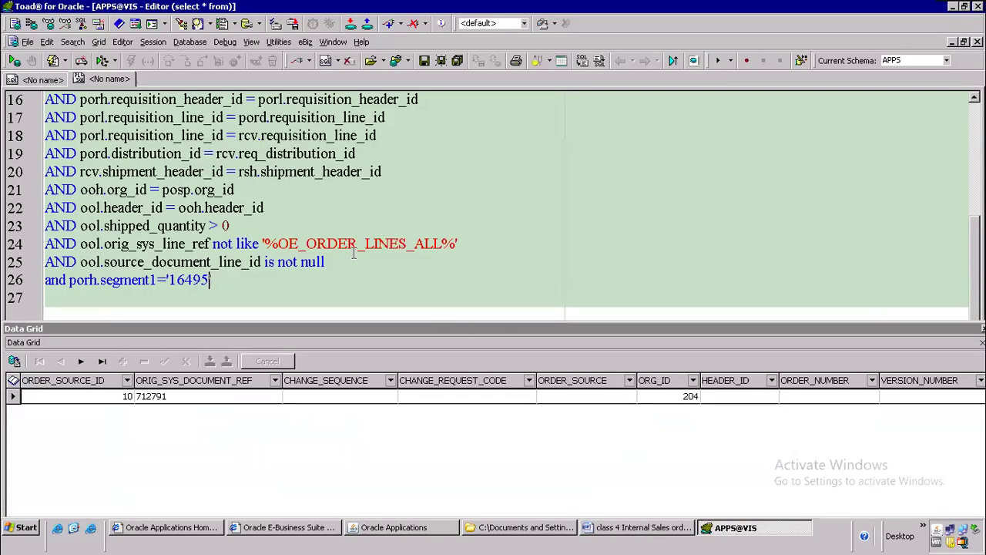
key(F9)
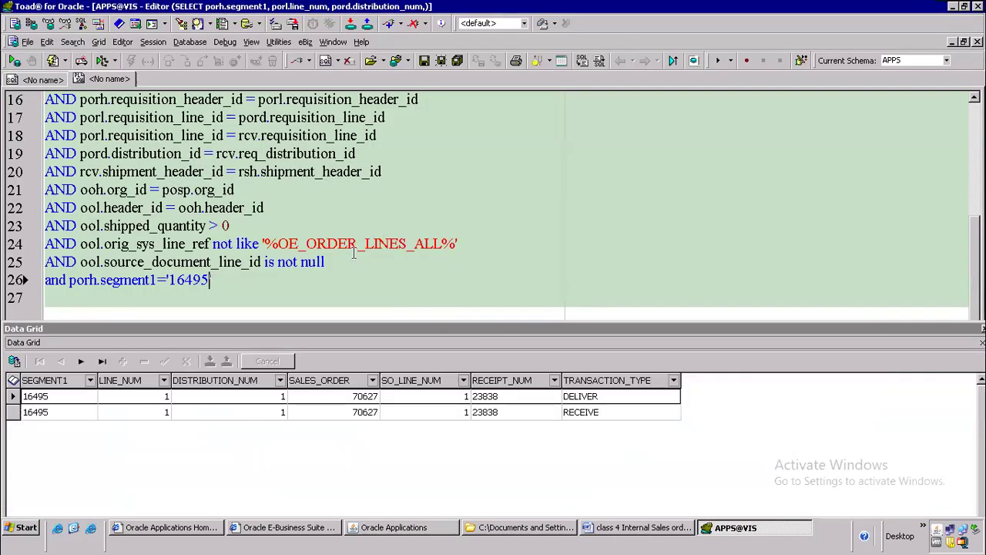
click(48, 398)
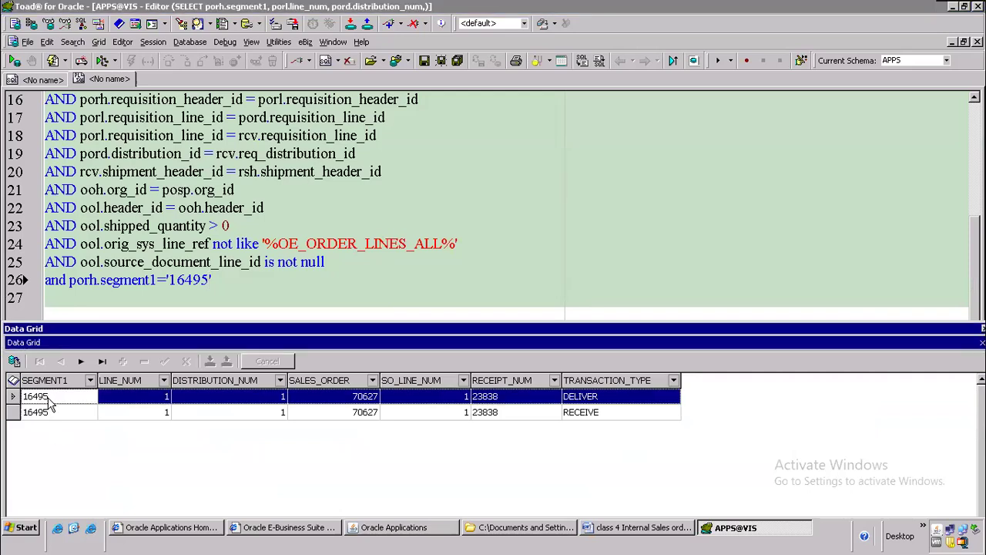
click(363, 399)
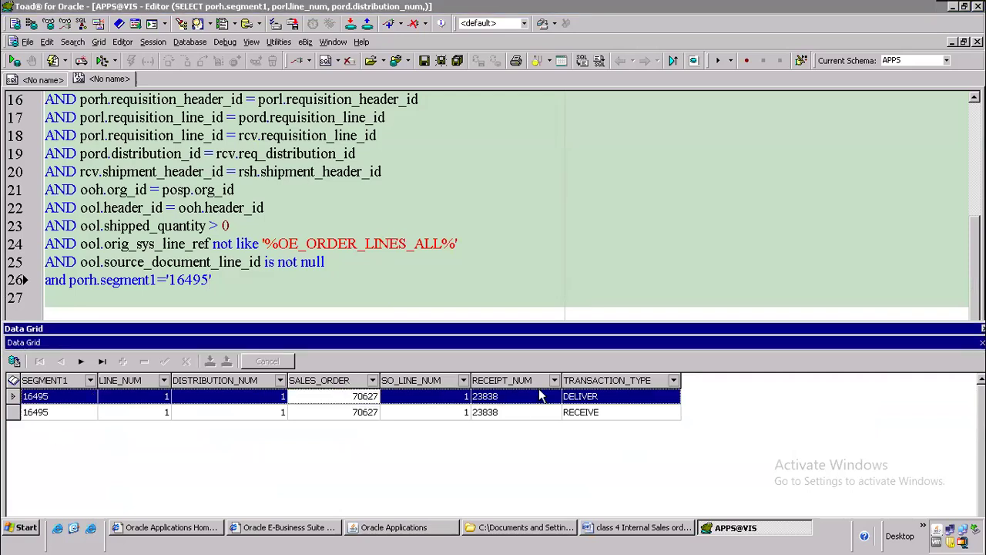
click(512, 399)
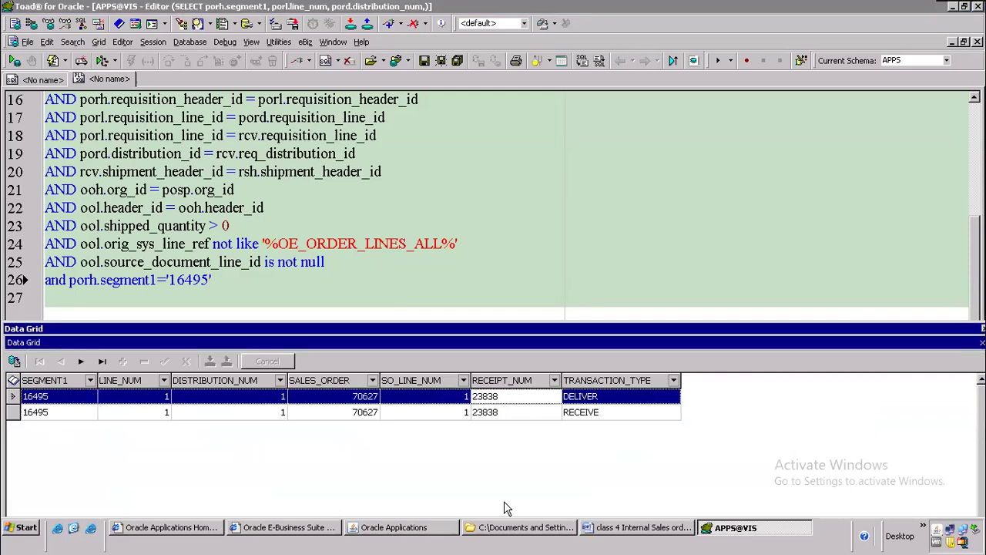
click(423, 531)
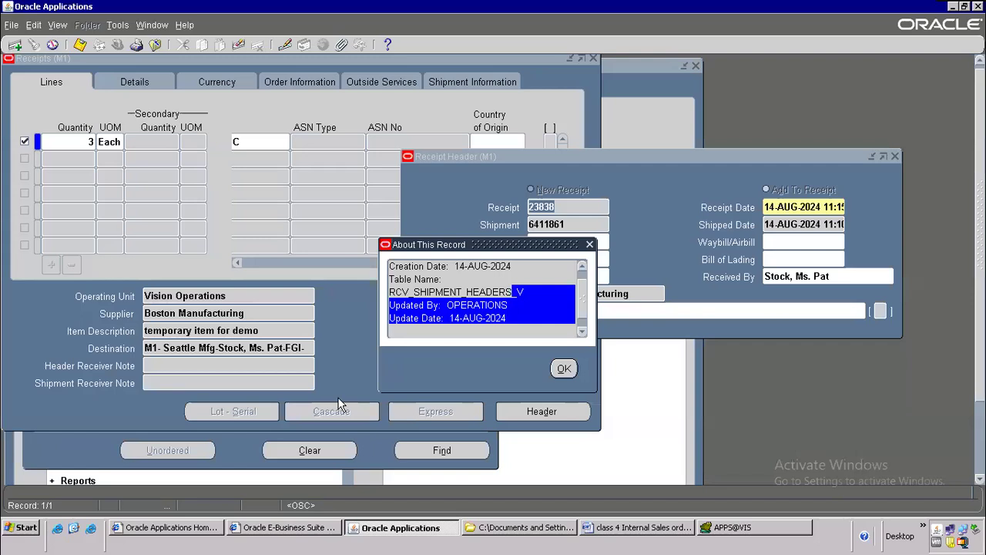
click(563, 370)
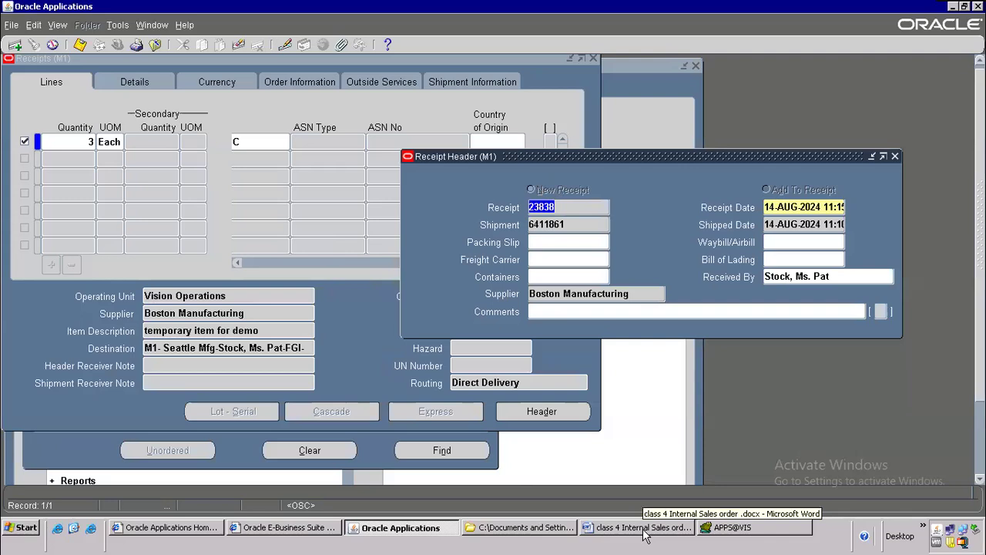
click(732, 527)
scroll(279, 171, up, 4)
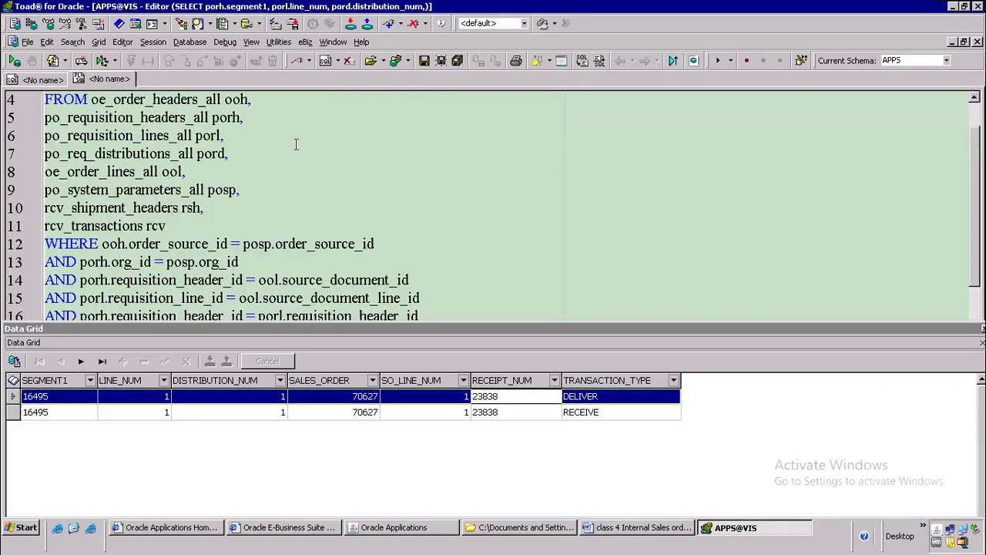
scroll(279, 171, up, 1)
drag(91, 153, 245, 159)
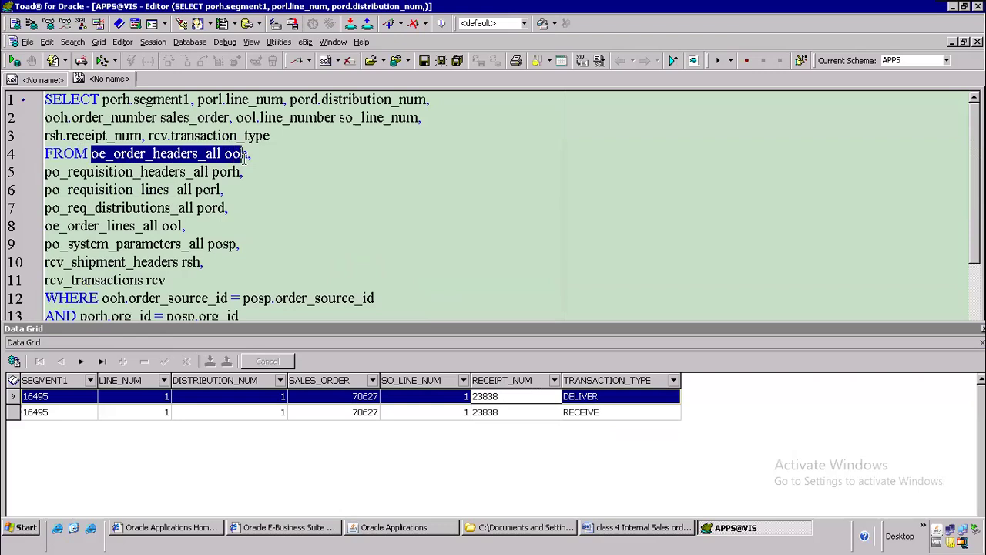
drag(46, 174, 229, 208)
scroll(275, 195, down, 2)
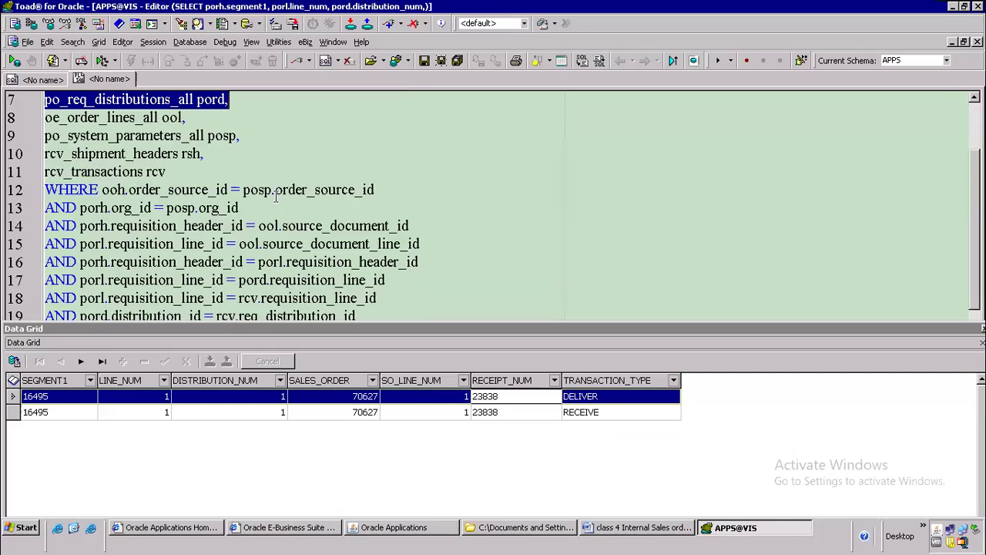
drag(46, 153, 185, 171)
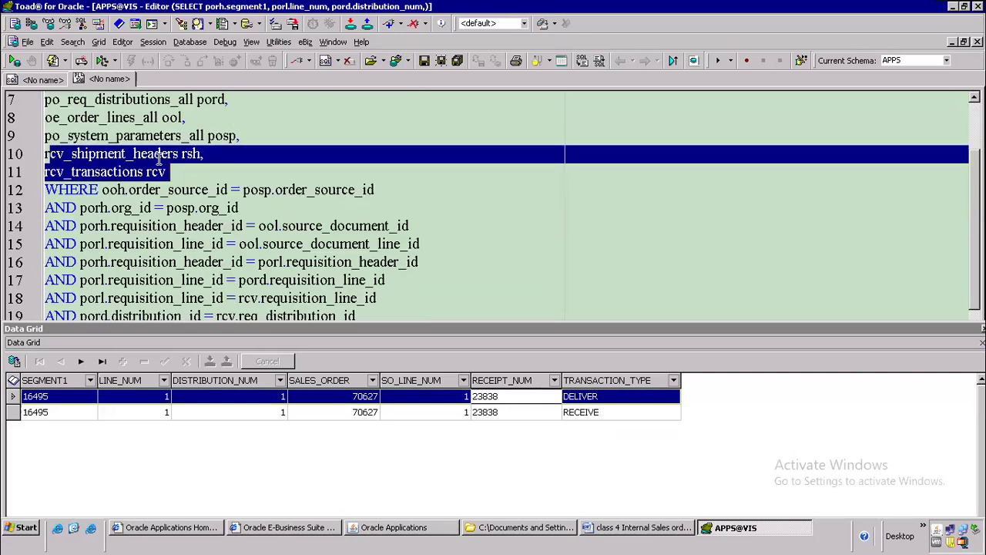
click(140, 137)
scroll(469, 231, down, 2)
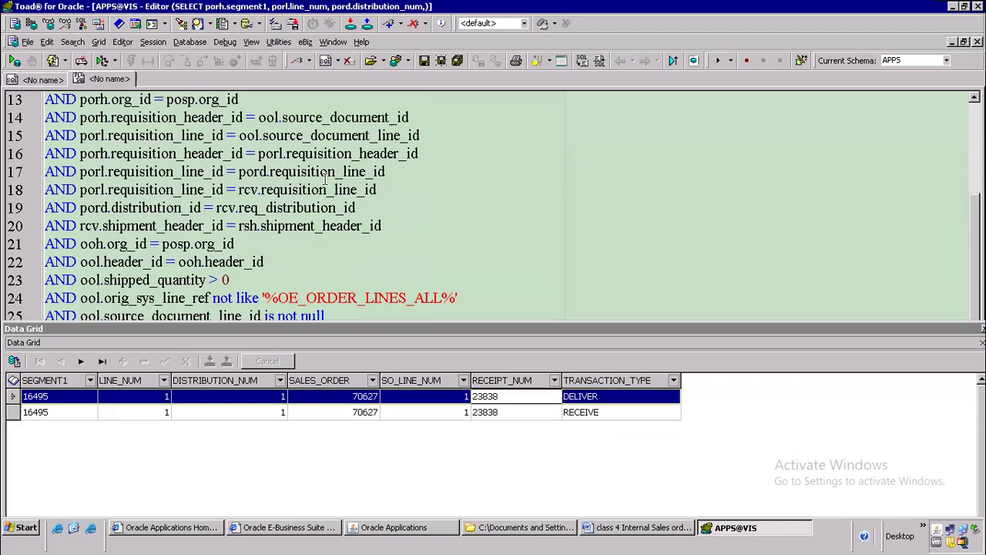
drag(452, 134, 16, 120)
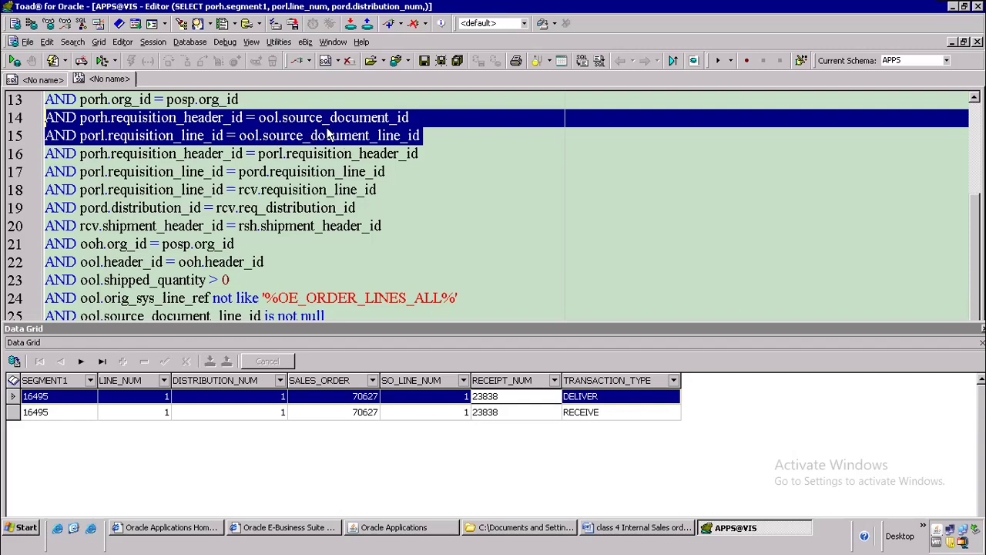
click(353, 157)
drag(289, 119, 421, 135)
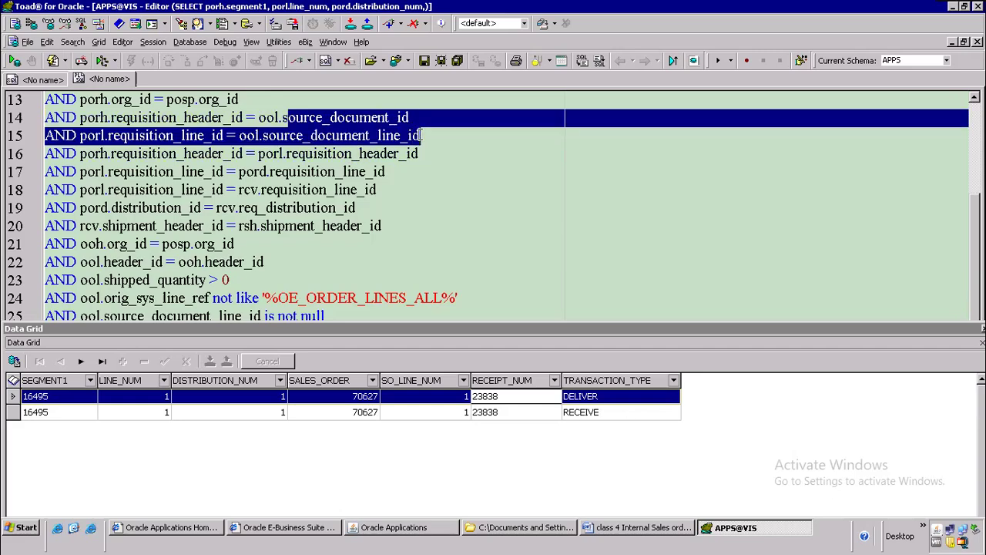
click(438, 156)
scroll(381, 169, down, 2)
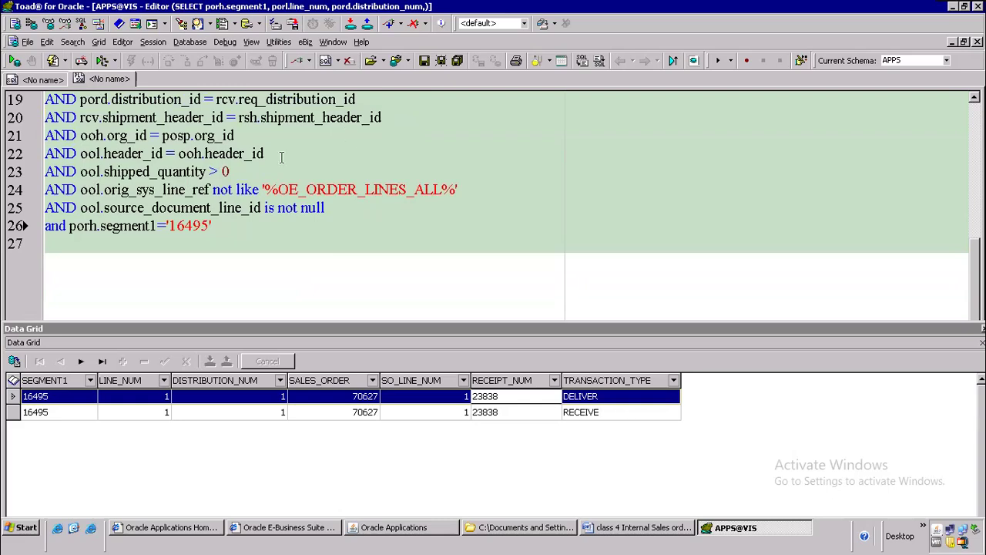
drag(232, 171, 45, 171)
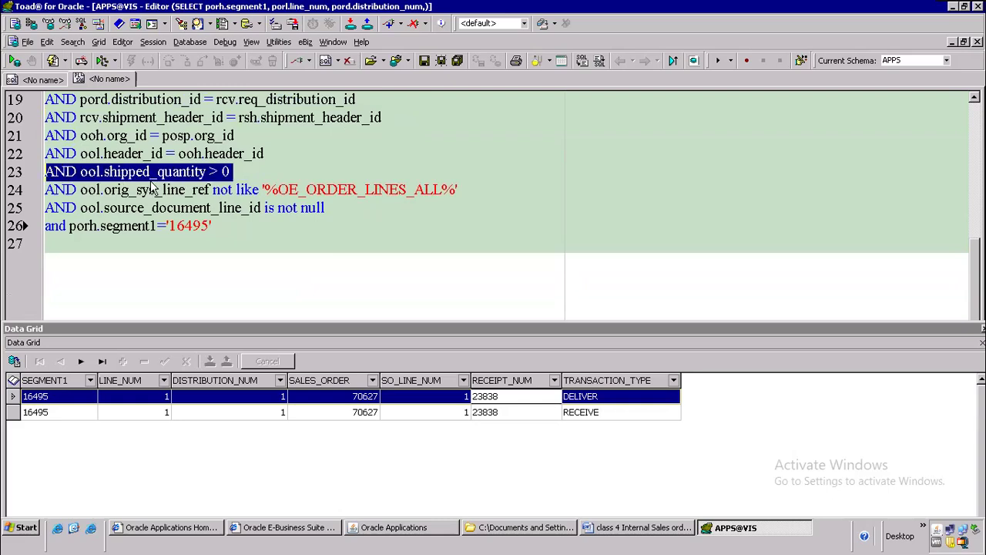
click(244, 171)
drag(235, 171, 6, 172)
click(180, 171)
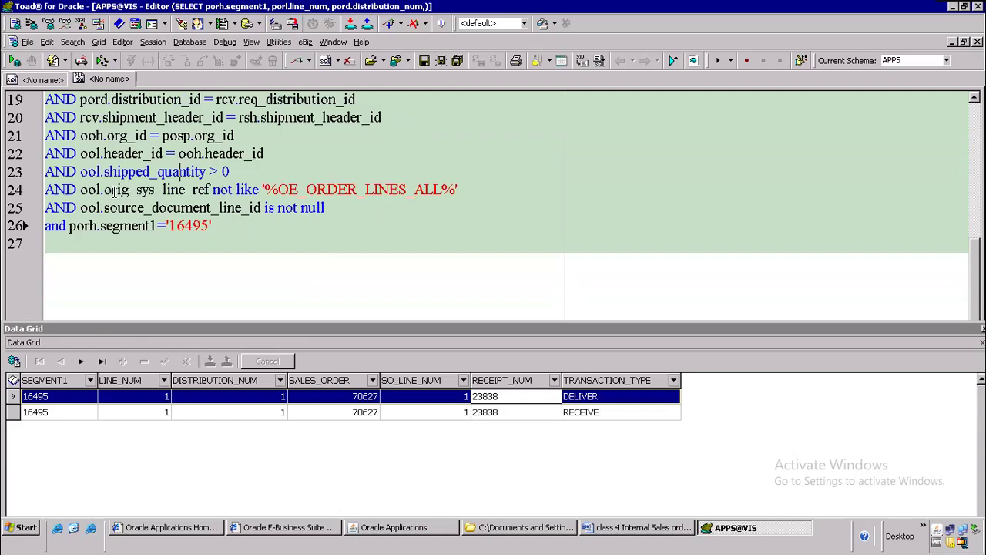
drag(101, 190, 158, 190)
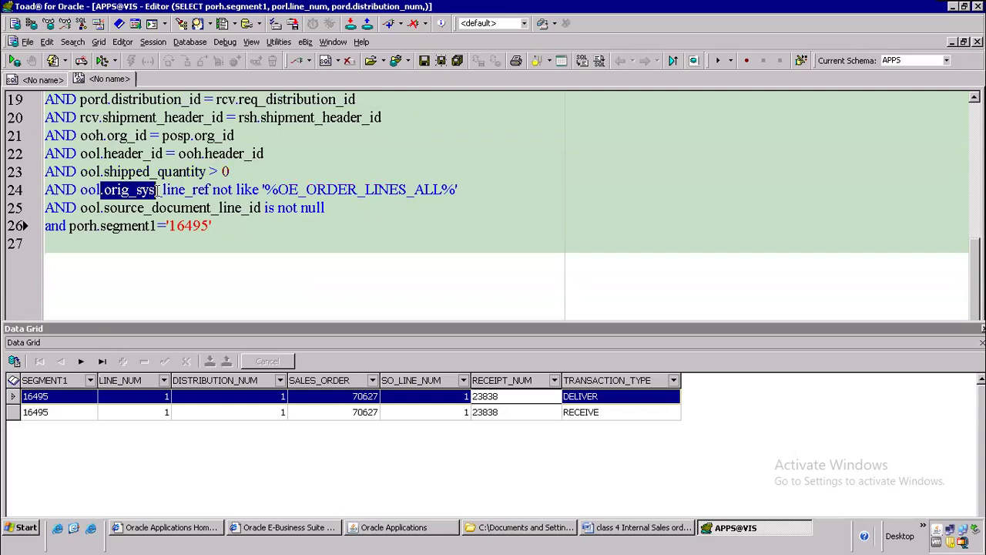
drag(158, 191, 488, 190)
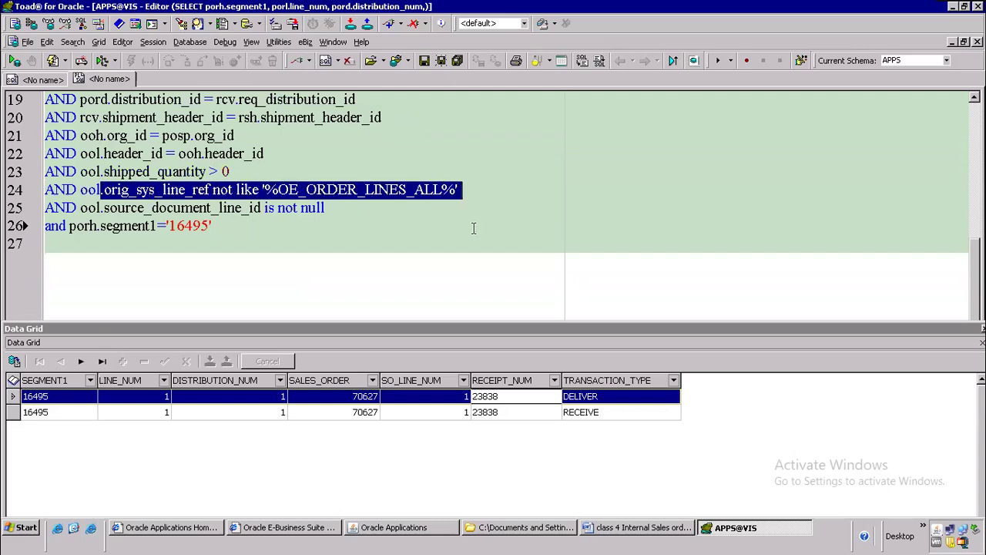
click(375, 244)
scroll(335, 221, up, 6)
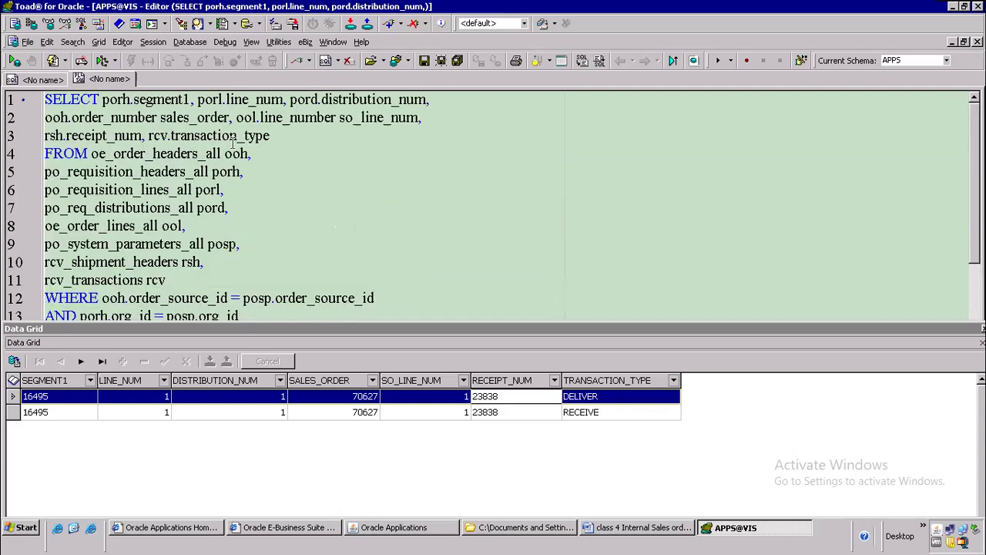
click(271, 151)
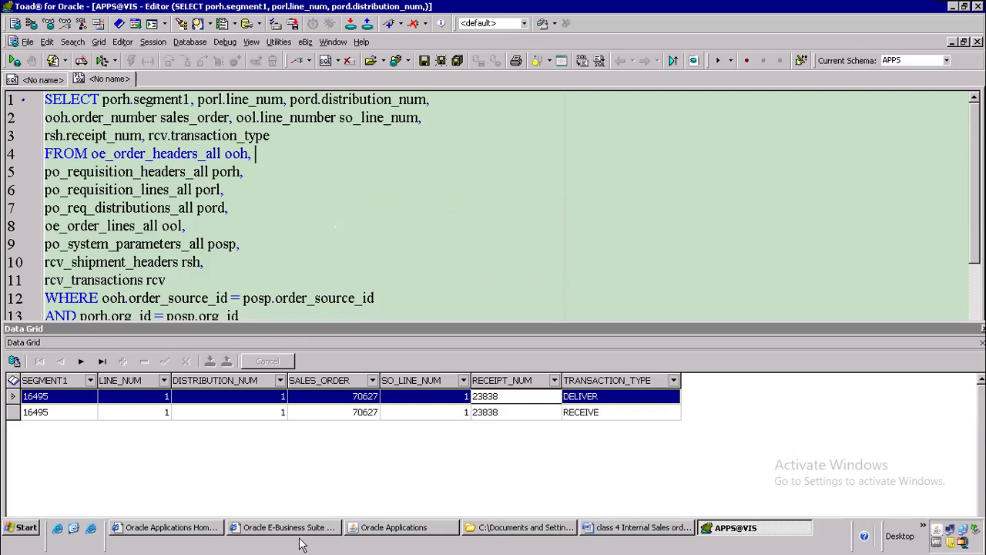
Step: Review the requisition and receipt steps with their tables in the Word notes
click(688, 528)
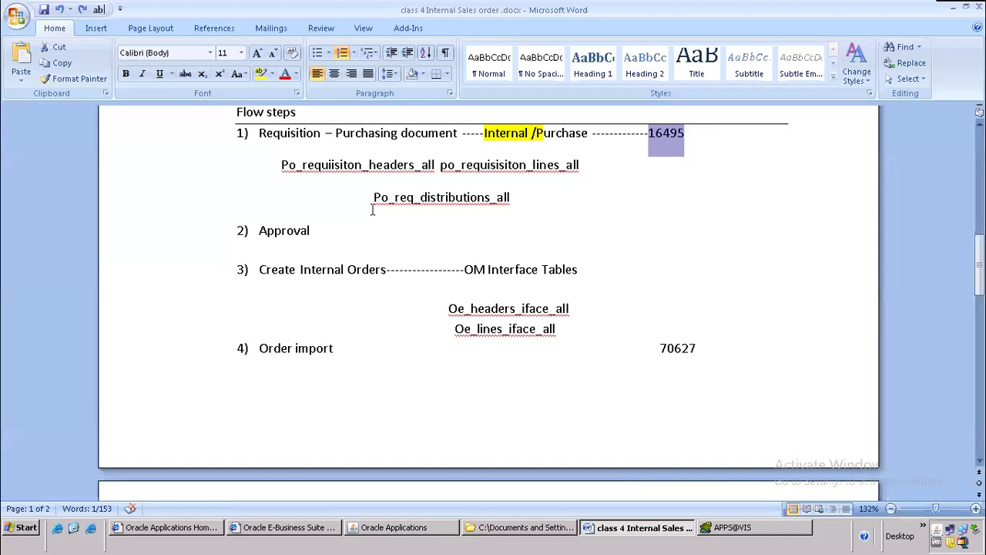
scroll(478, 239, up, 3)
drag(323, 269, 309, 369)
scroll(301, 381, down, 4)
click(317, 303)
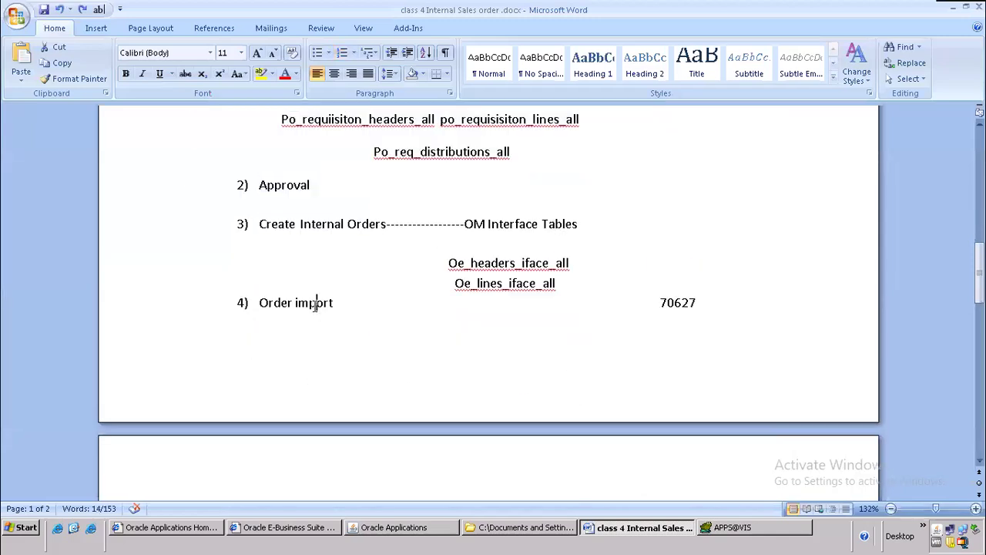
scroll(592, 367, down, 8)
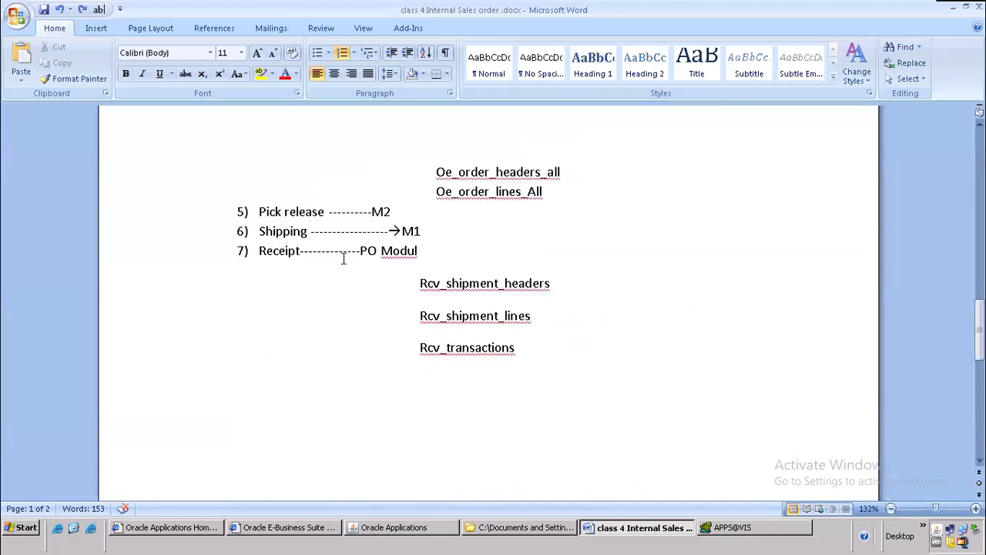
drag(344, 252, 557, 368)
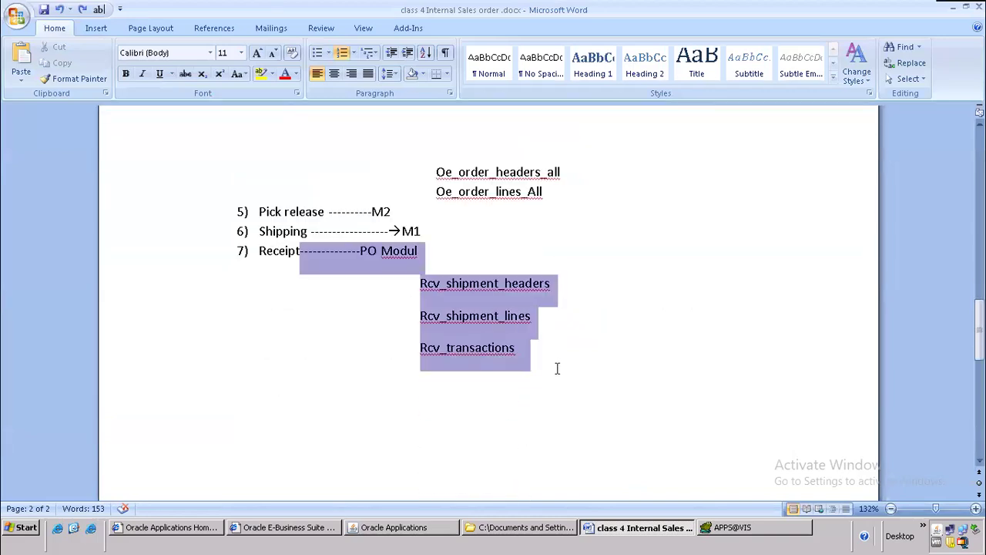
click(723, 245)
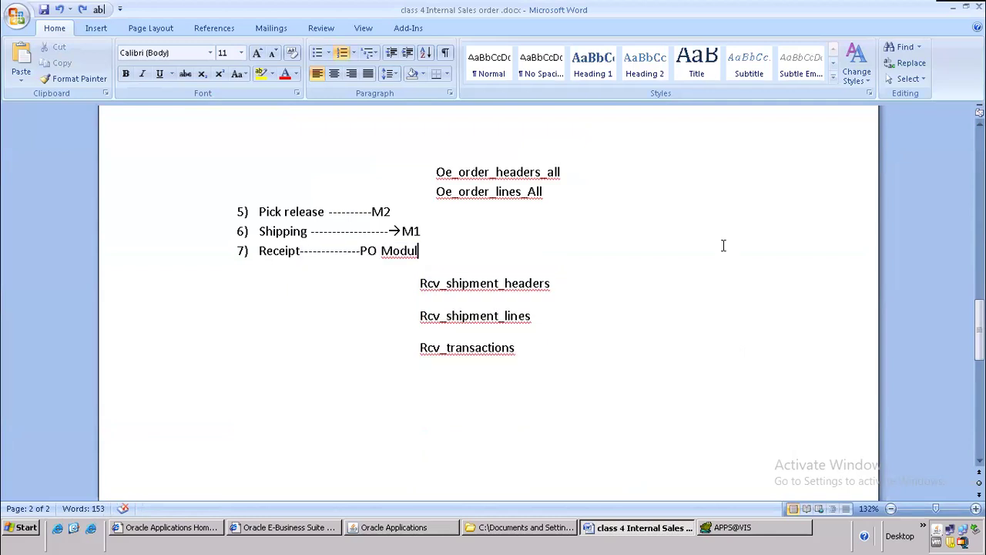
Step: Add the line 'Join between po requisition and sales order' after Rcv_transactions
click(304, 370)
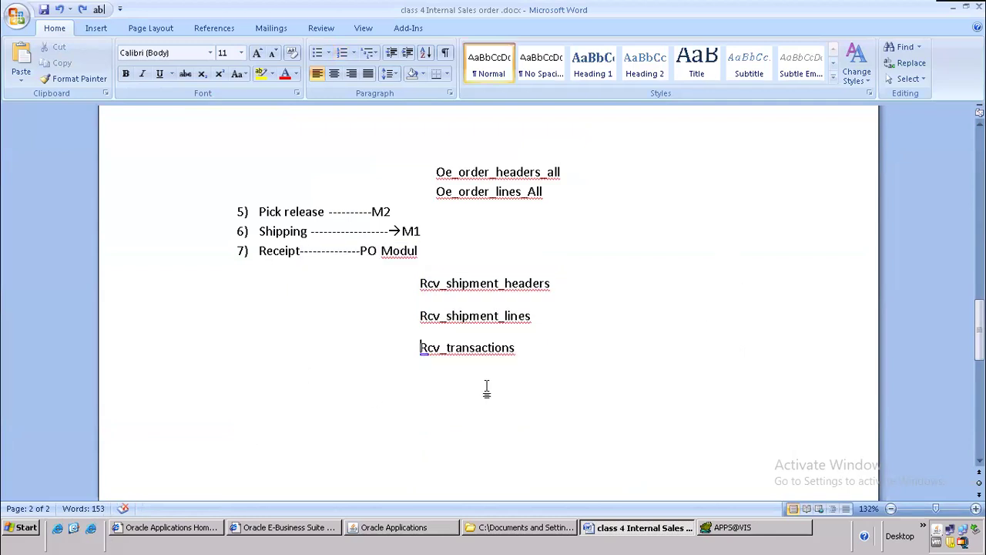
click(554, 341)
key(Return)
key(Return)
text(join bett)
key(BackSpace)
text(w)
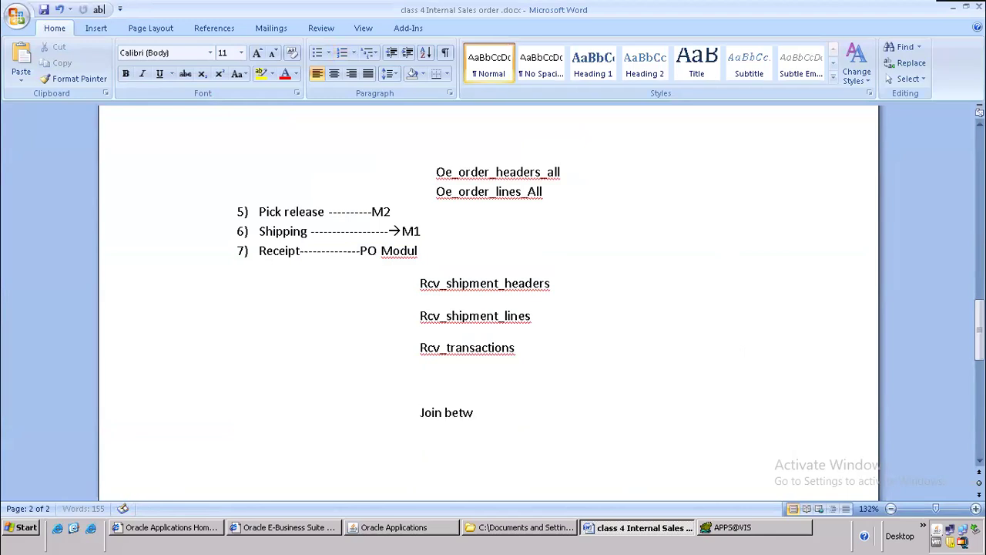
text(een po requisition and sa)
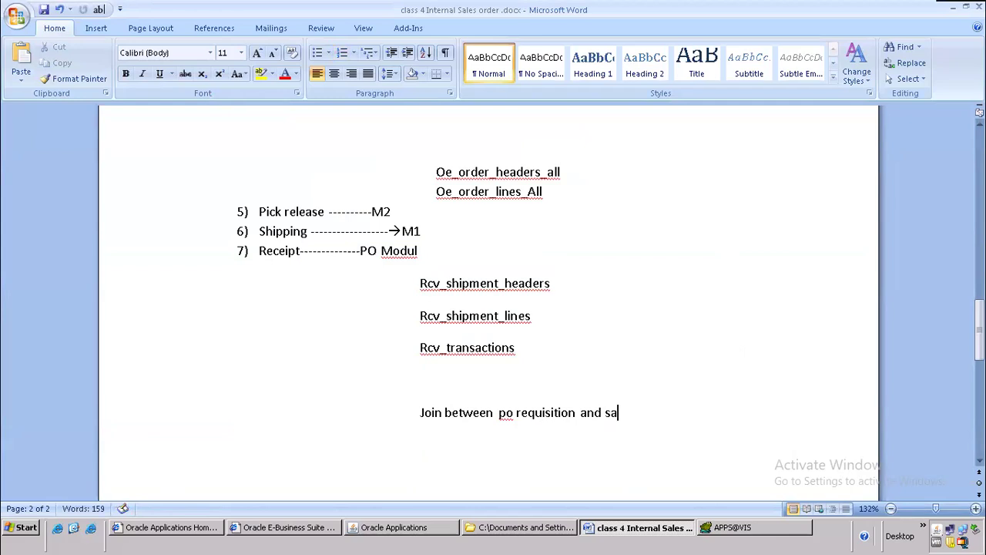
text(les order)
key(Return)
Step: Highlight the two requisition-to-sales-order join conditions in the Toad query
click(724, 527)
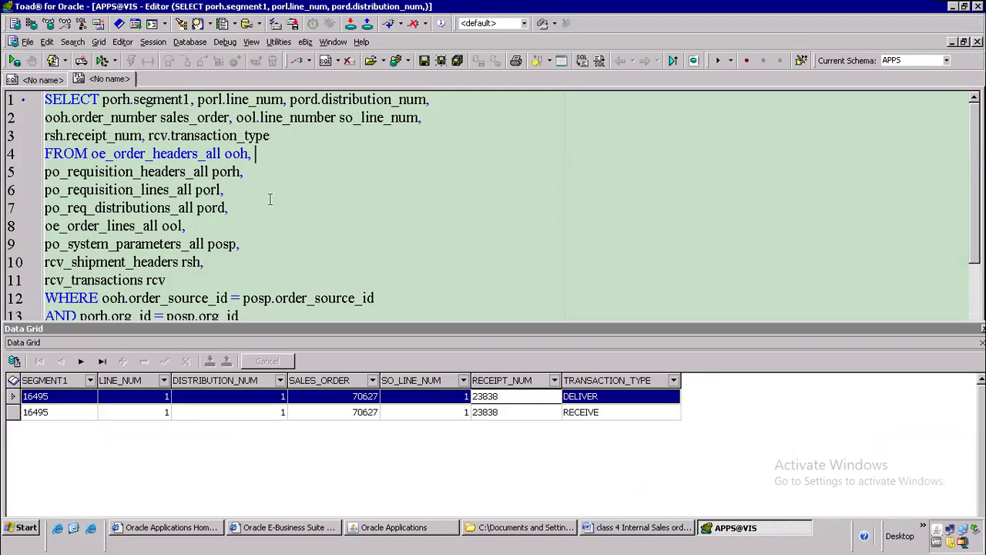
scroll(357, 174, down, 3)
drag(423, 188, 16, 174)
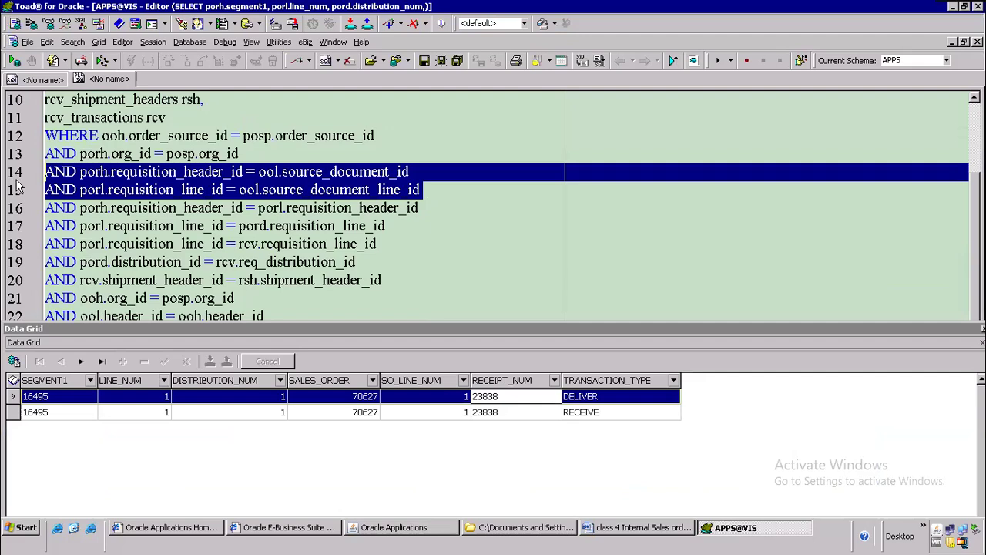
click(382, 153)
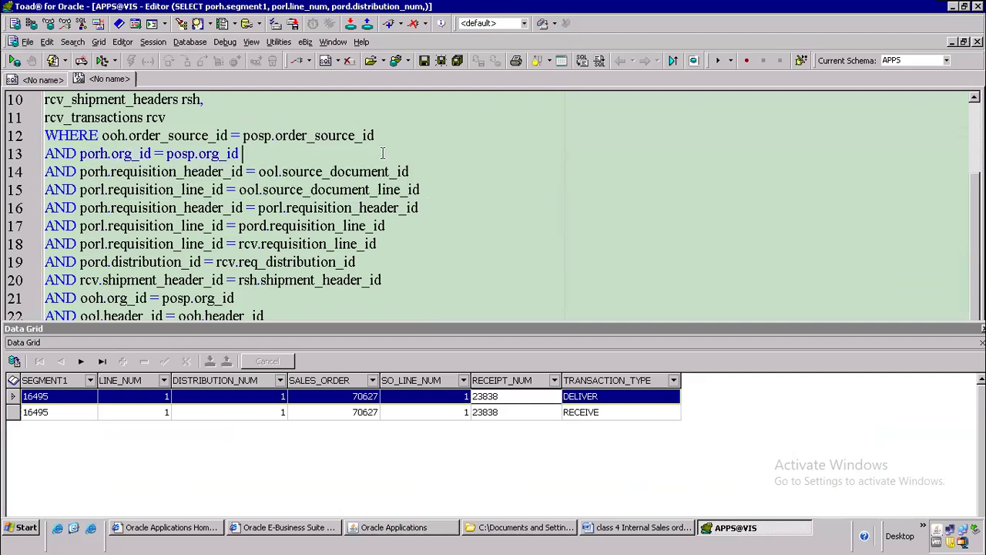
Step: Save the Word notes and close the document
click(618, 532)
scroll(729, 303, down, 10)
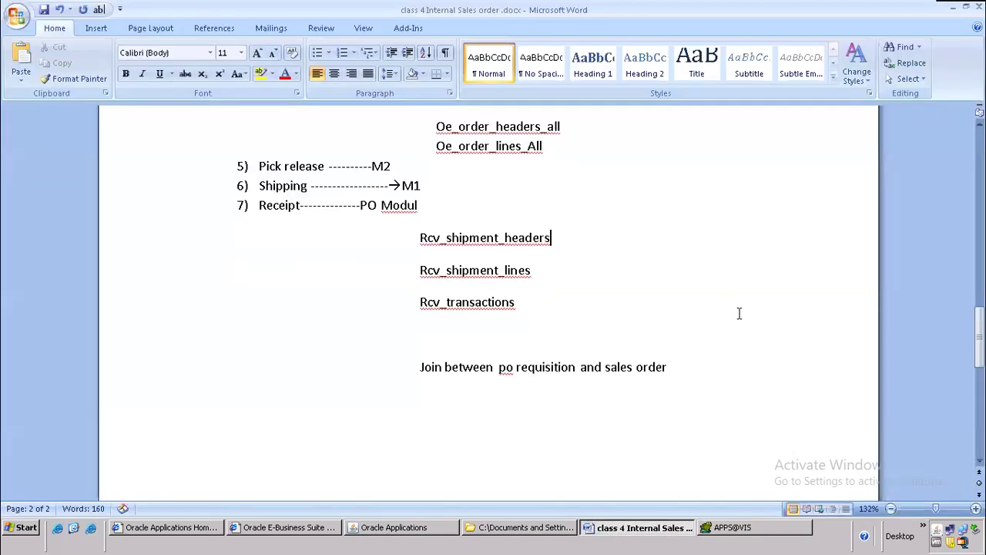
click(728, 527)
click(638, 527)
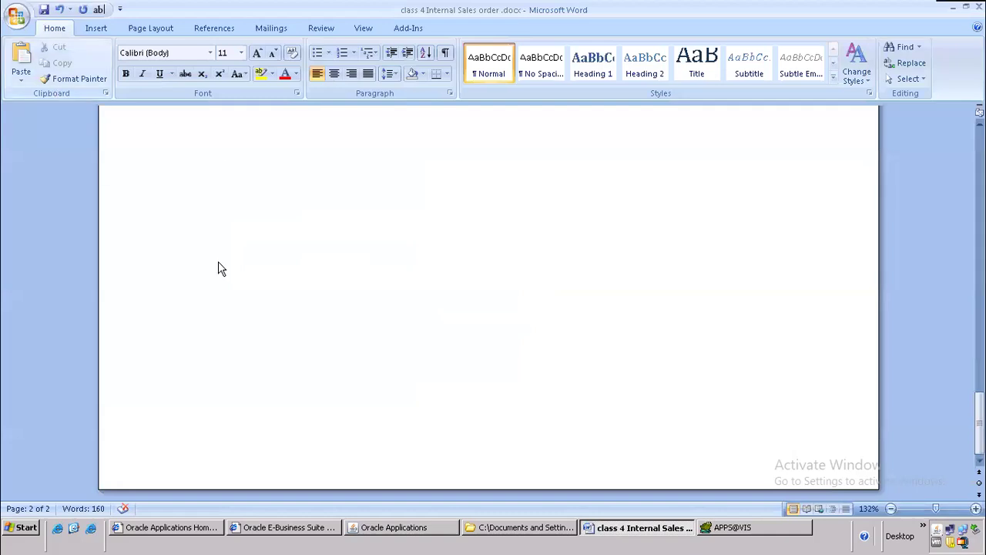
scroll(439, 282, up, 15)
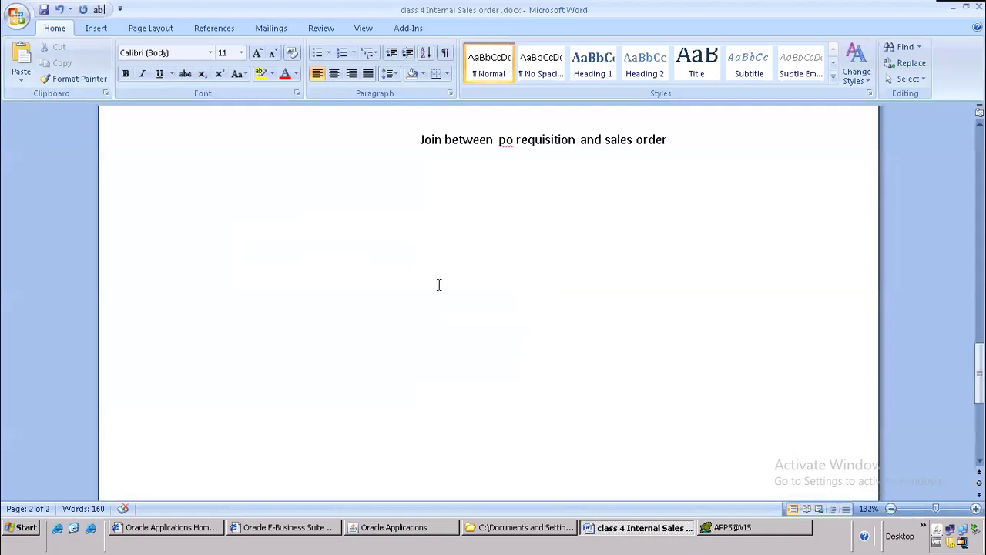
click(44, 10)
scroll(528, 332, down, 15)
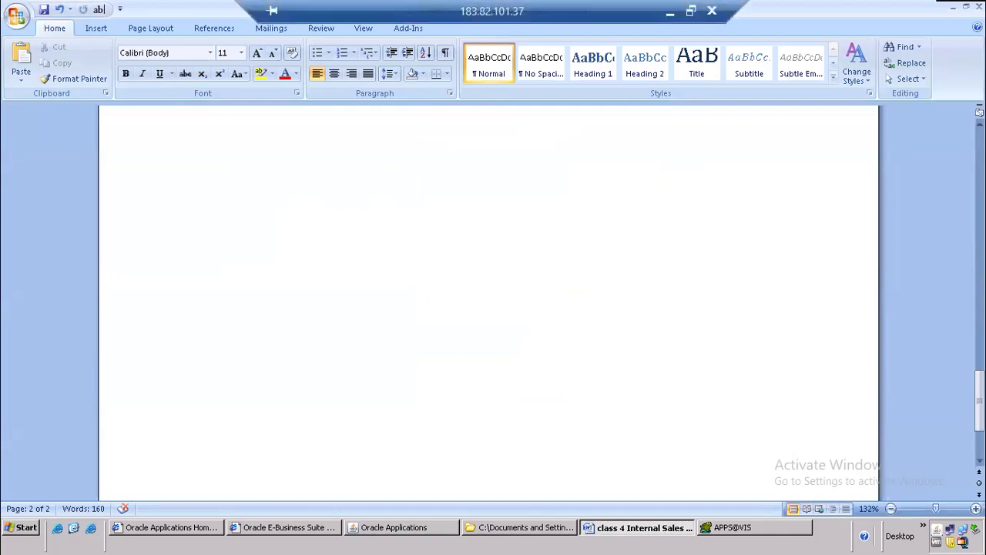
click(979, 6)
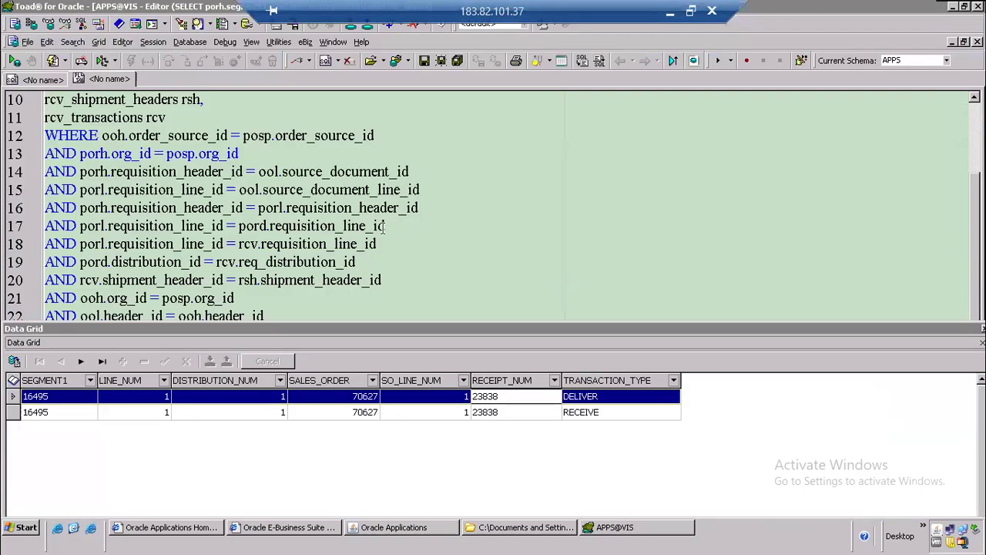
Step: Create a new Word document named 'class 5 drop shipment' in batch 106 oracle apps
click(499, 527)
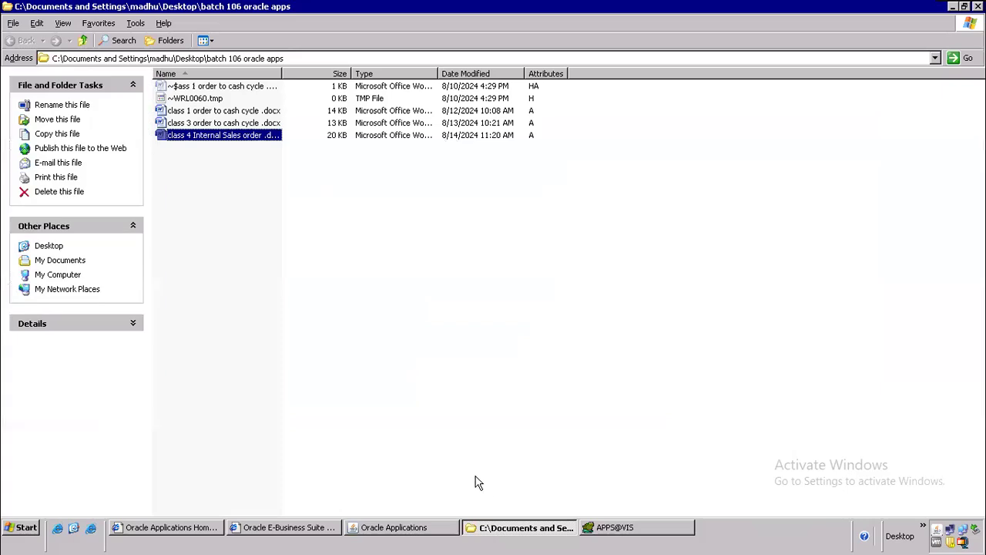
right_click(194, 170)
mouse_move(297, 294)
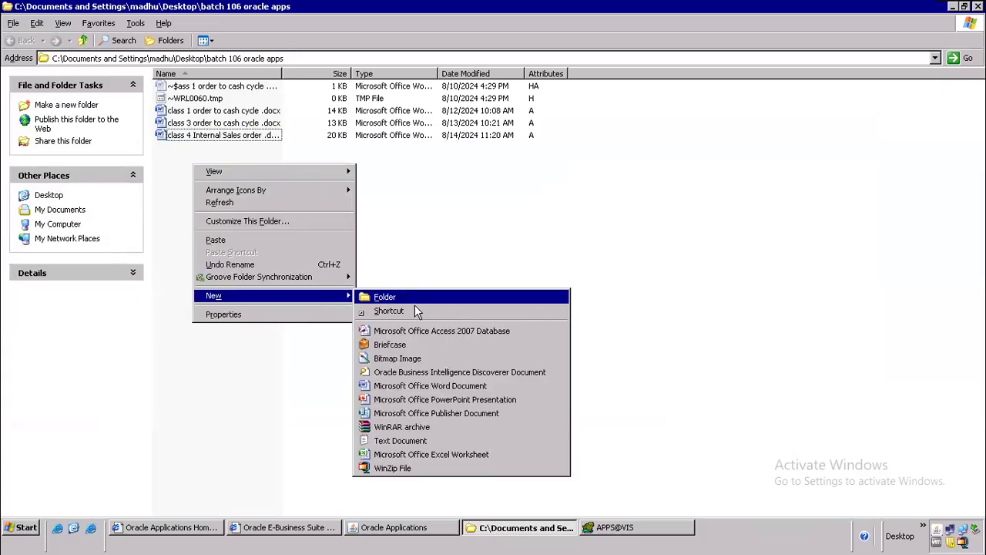
click(367, 389)
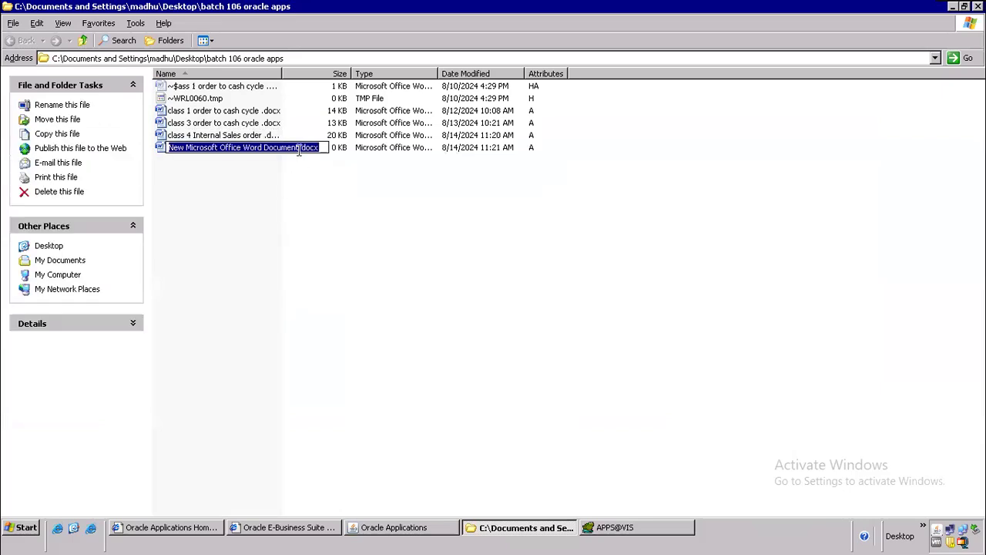
text(class 5 )
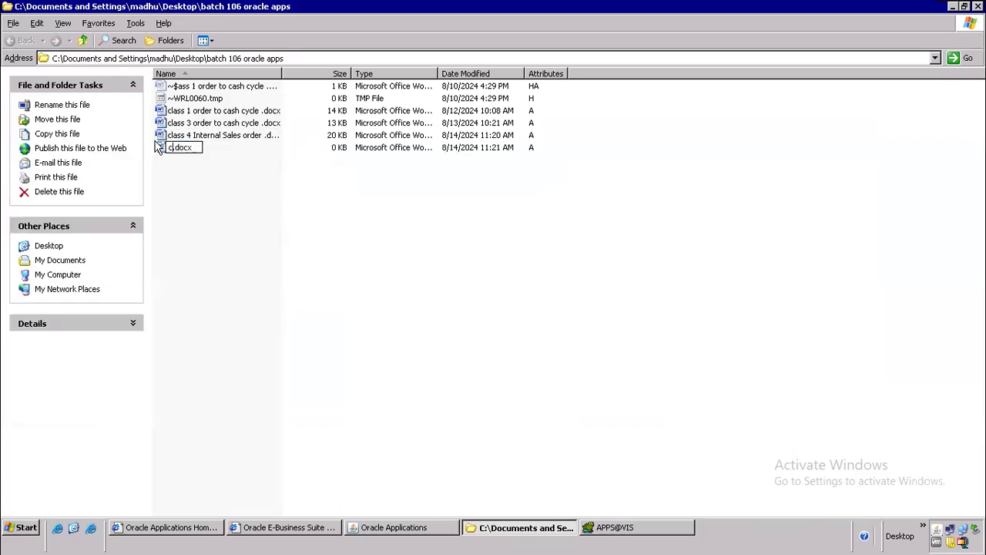
text(drop shipment)
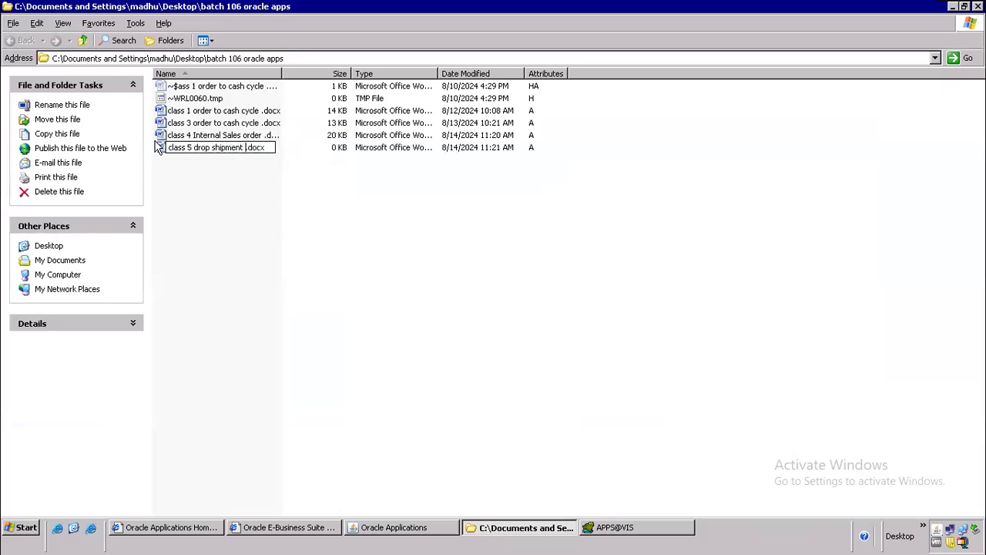
key(Return)
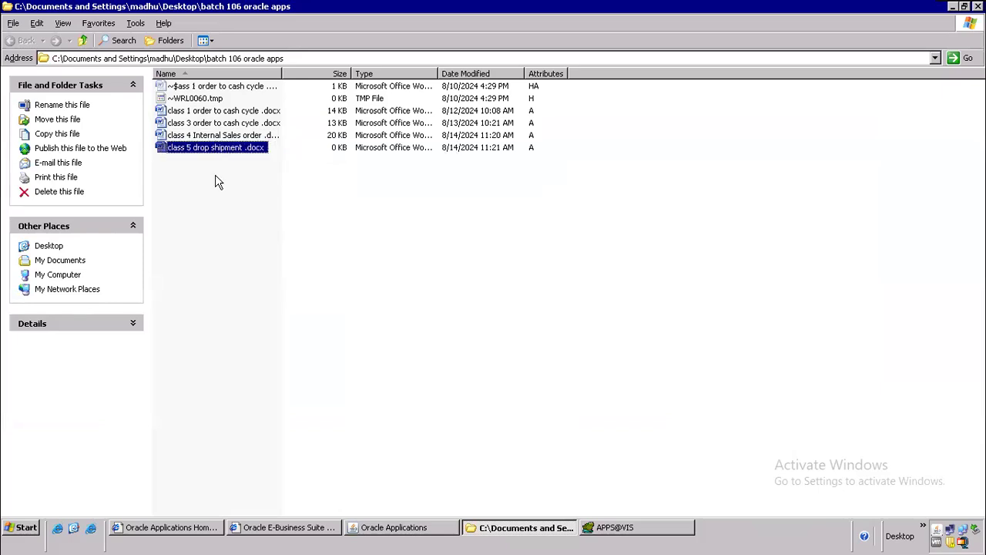
Step: Create a second Word document named 'class 6 back to back order'
right_click(217, 176)
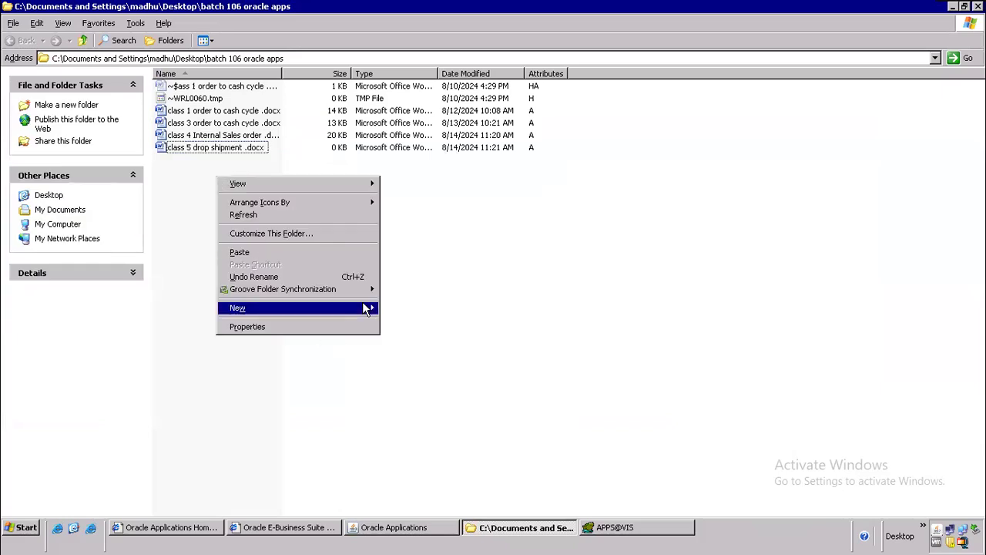
mouse_move(367, 308)
click(454, 397)
drag(299, 159, 111, 138)
text(class 6 )
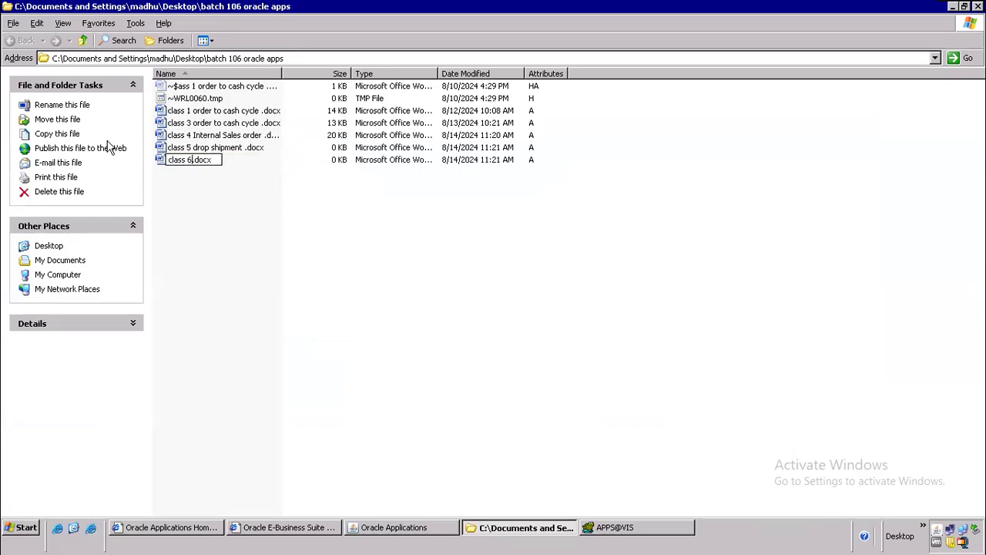
text(back to back rod)
key(BackSpace)
key(BackSpace)
key(BackSpace)
text(order)
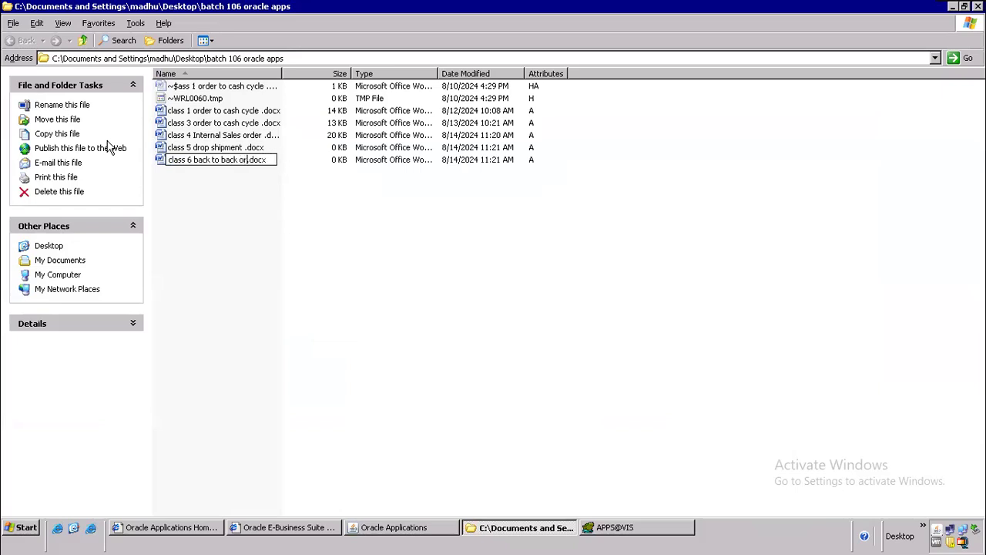
key(Return)
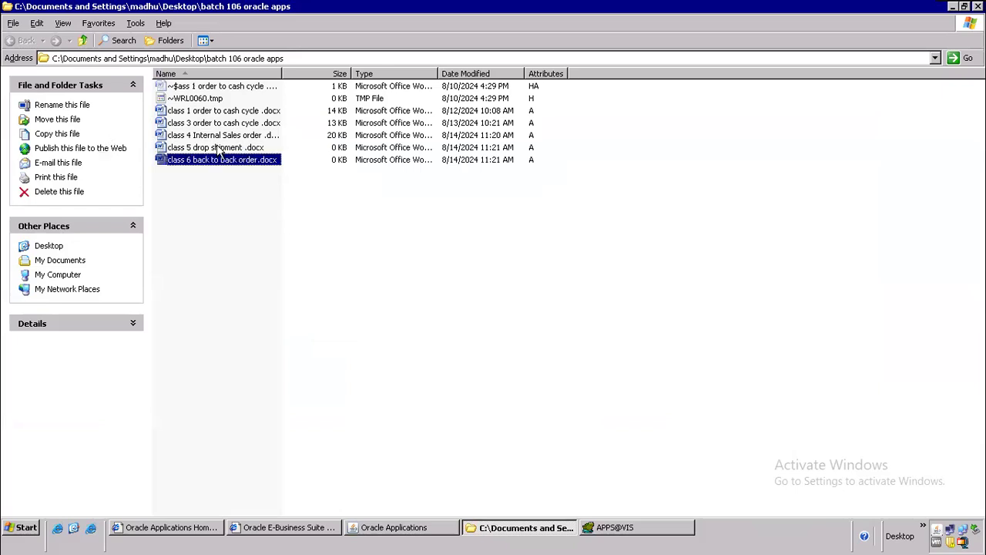
Step: Widen the Name column so both full file names show
click(215, 149)
key(shift+Down)
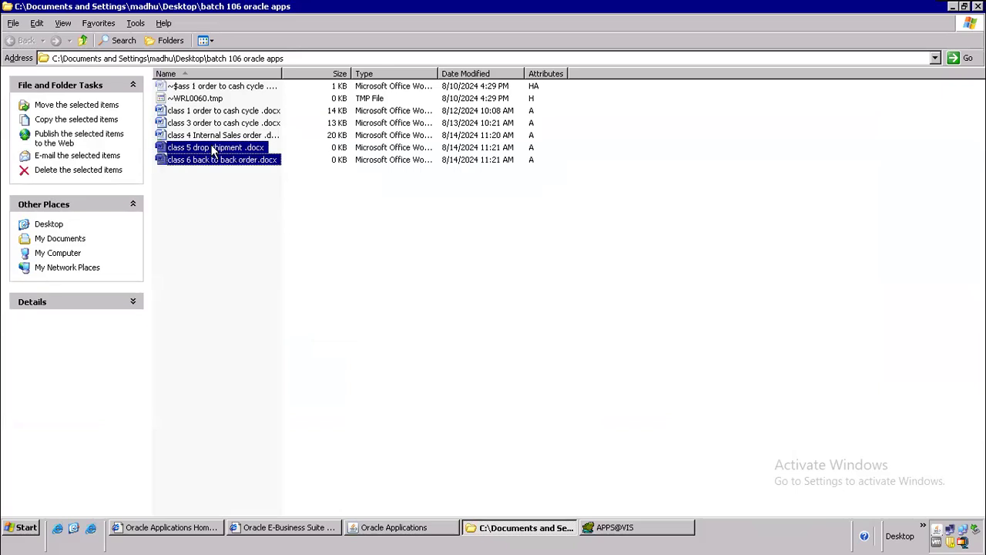
click(288, 113)
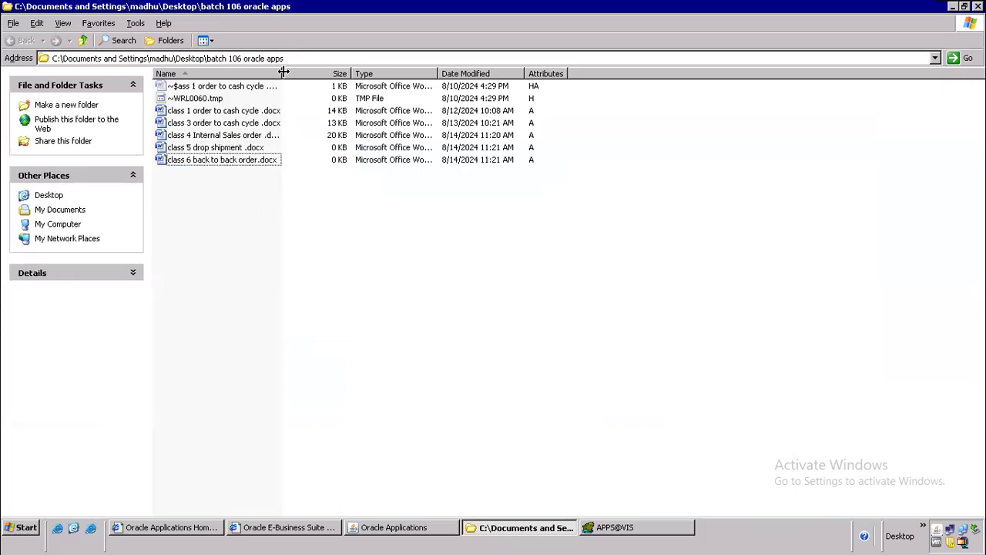
drag(282, 70, 574, 68)
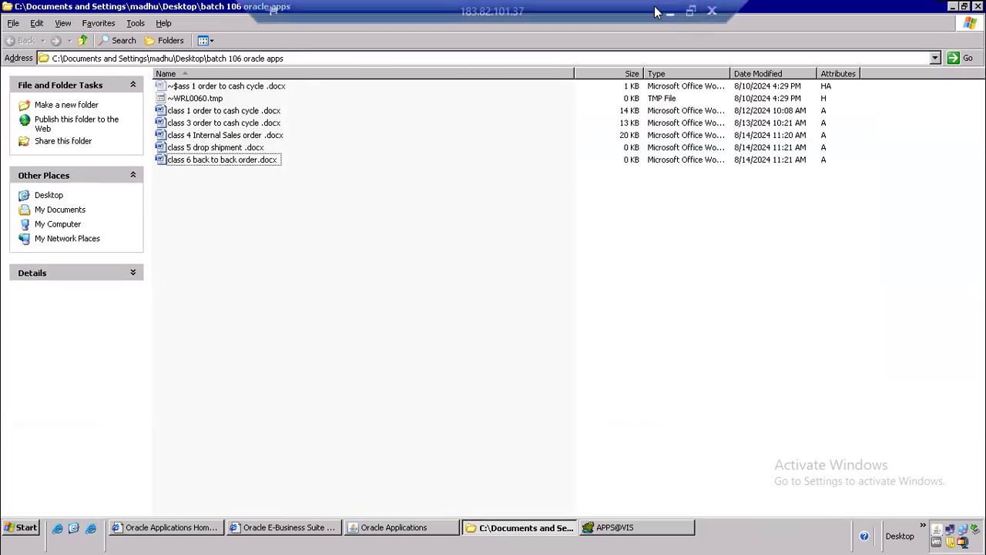
click(667, 10)
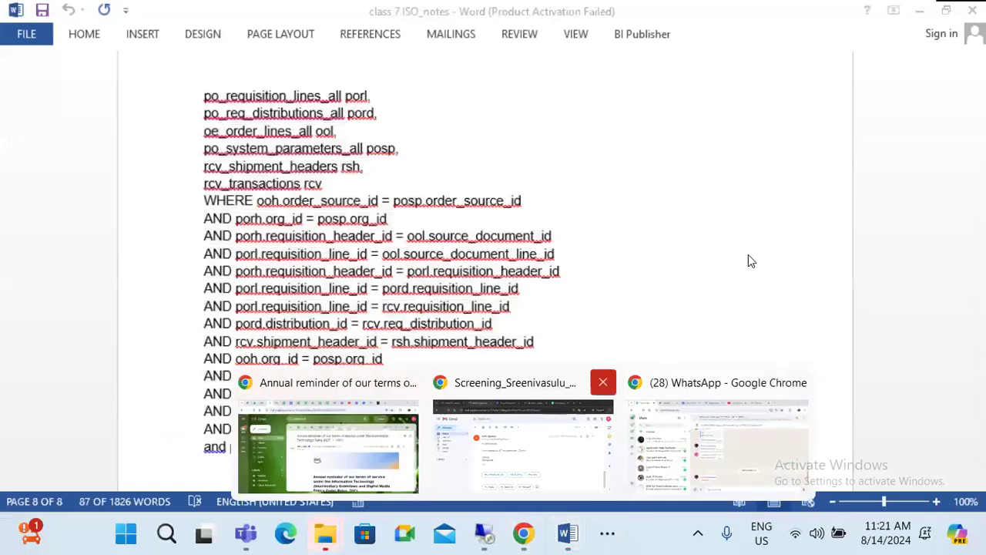
Step: Bring up the Zoom meeting's Participants (10) list and capture a screen snip of it
click(624, 534)
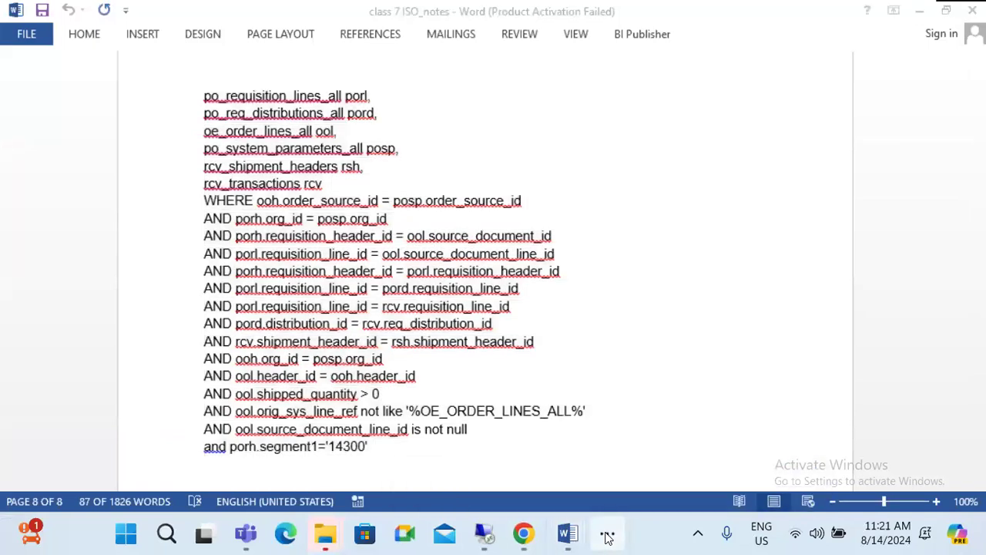
click(810, 487)
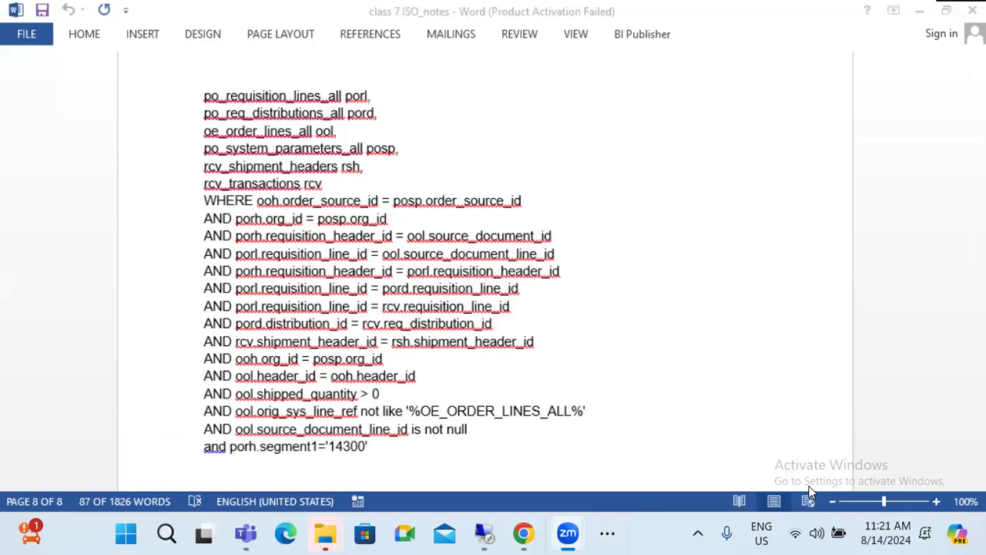
key(super+shift+s)
drag(0, 0, 221, 500)
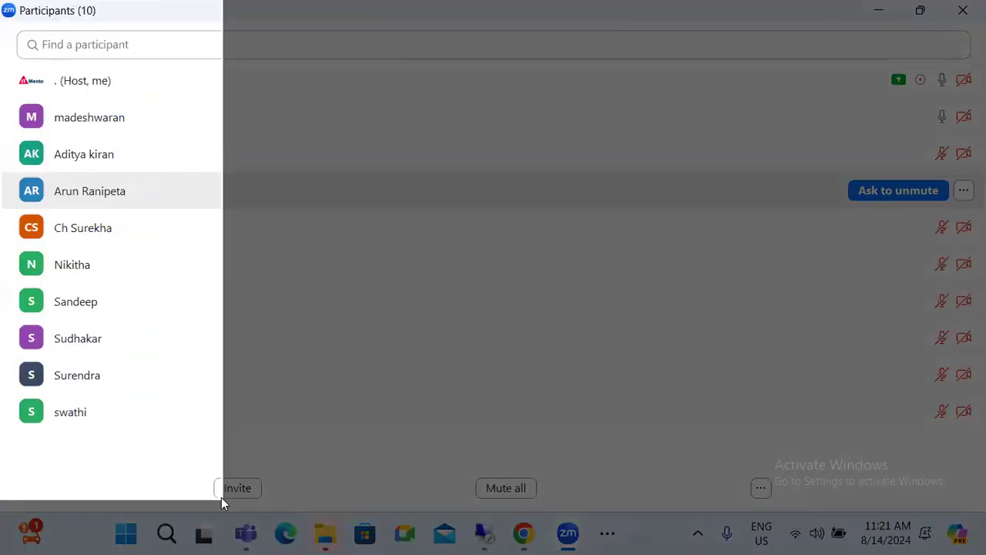